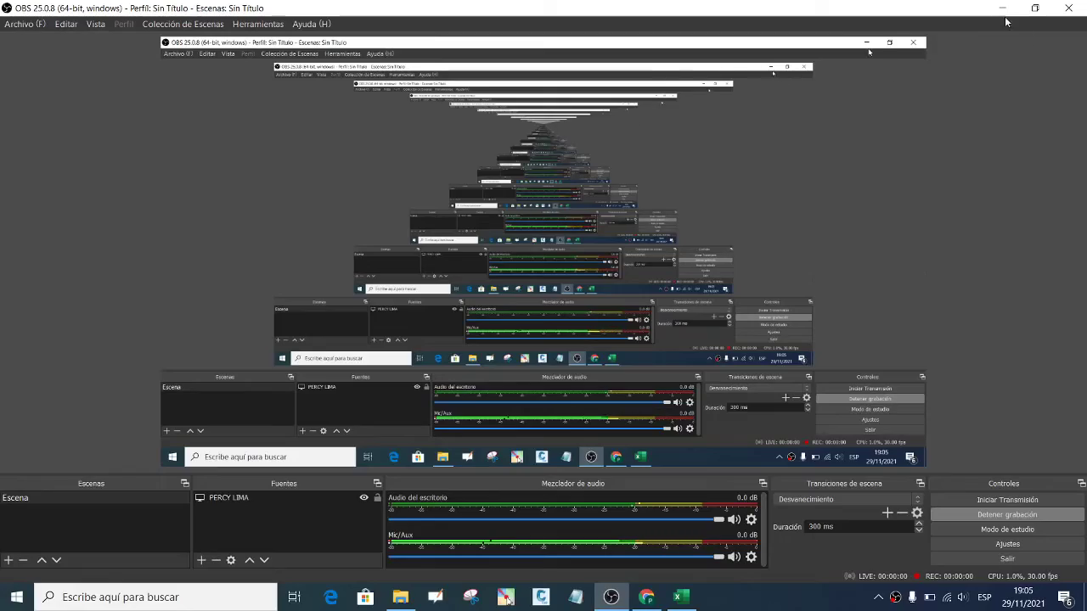
- Minimize OBS and the carreteras folder, bringing the Curvas workbook to the front
left_click(1003, 7)
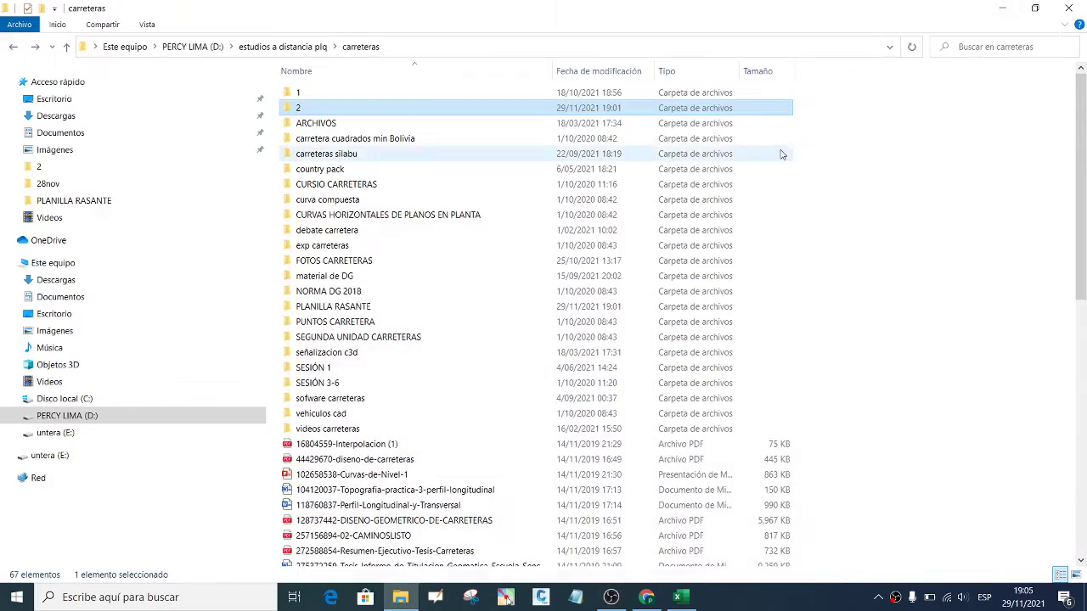
left_click(1002, 8)
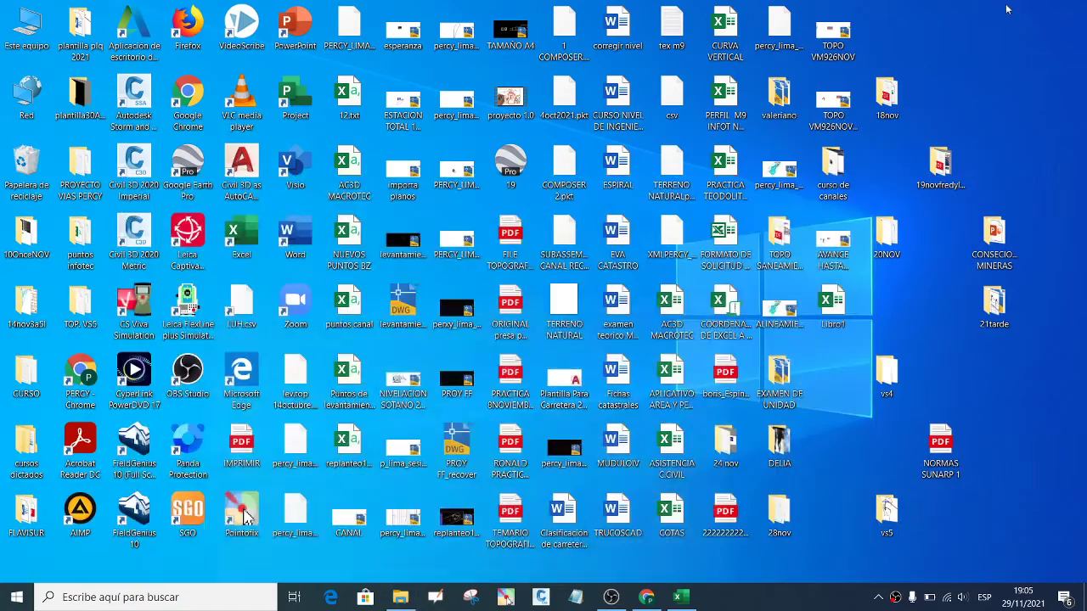
left_click(680, 597)
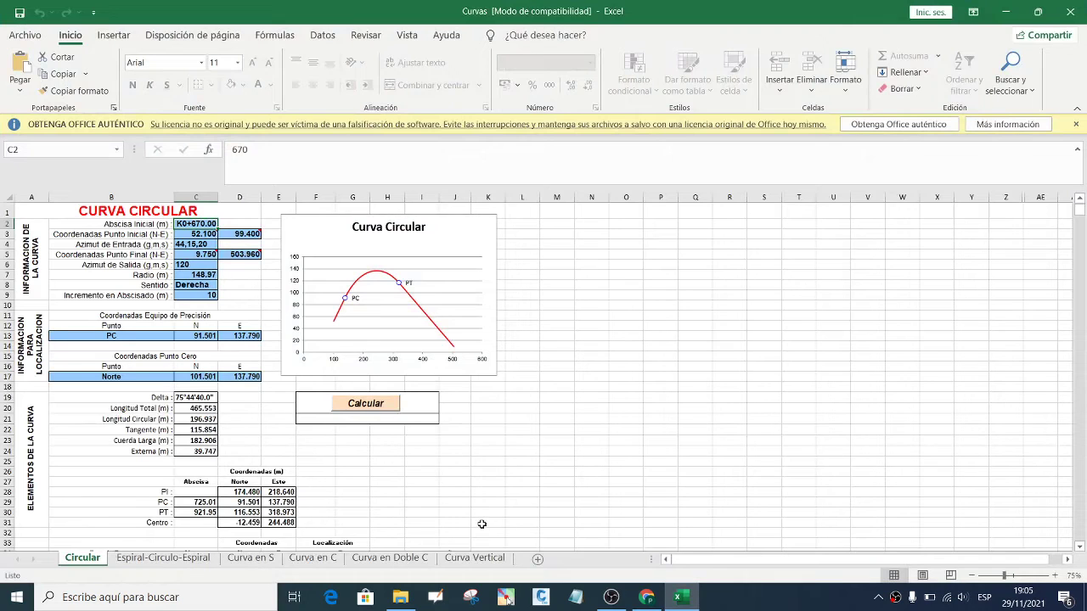
mouse_move(400, 598)
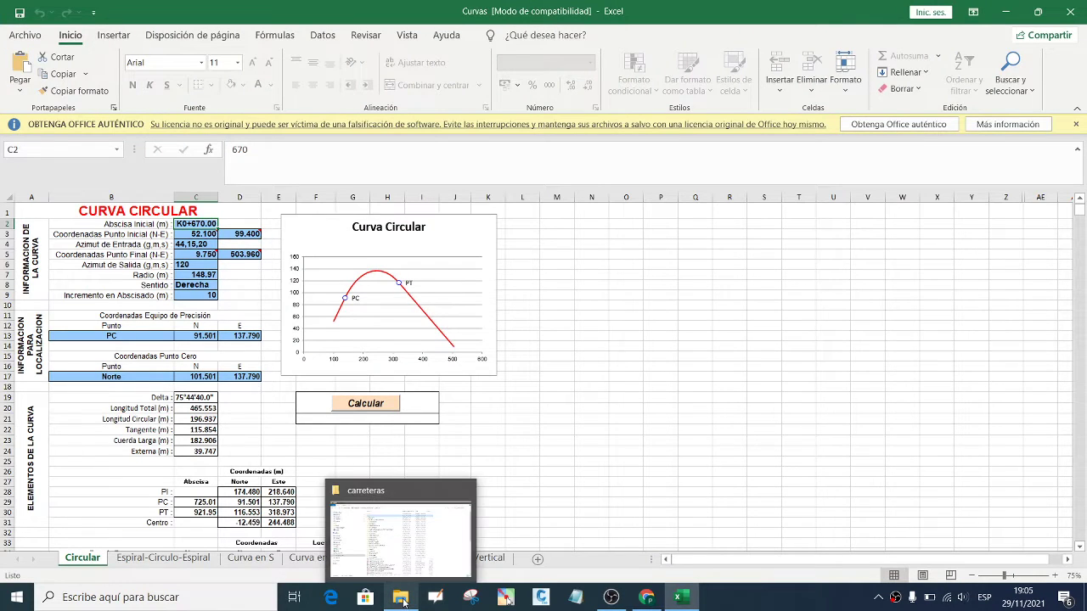
left_click(720, 326)
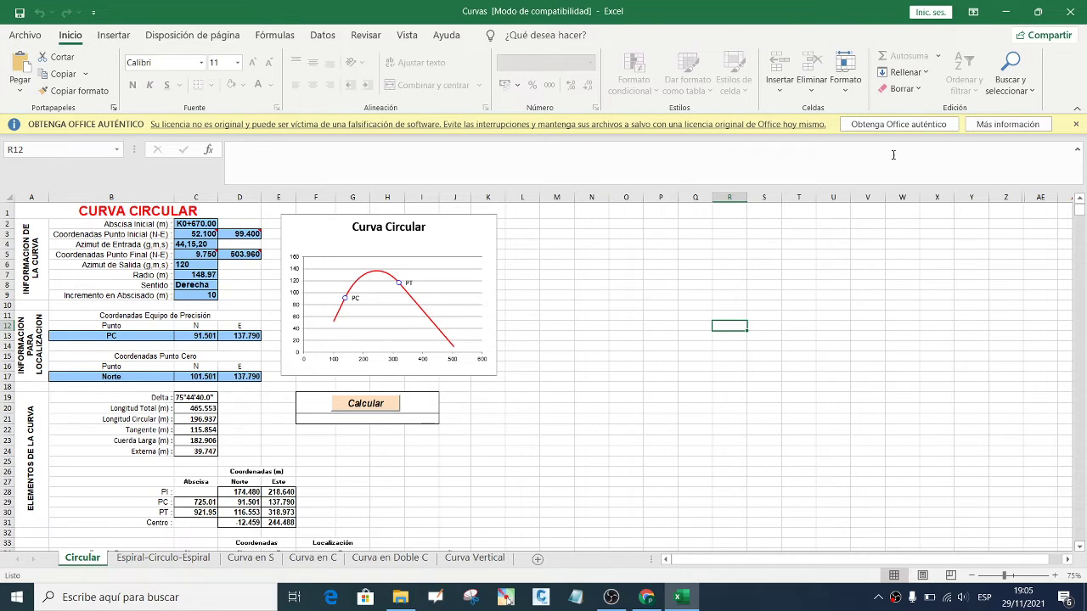
- Dismiss the licence warning bar and show the Curva Circular sheet at 100% from A1
left_click(1076, 125)
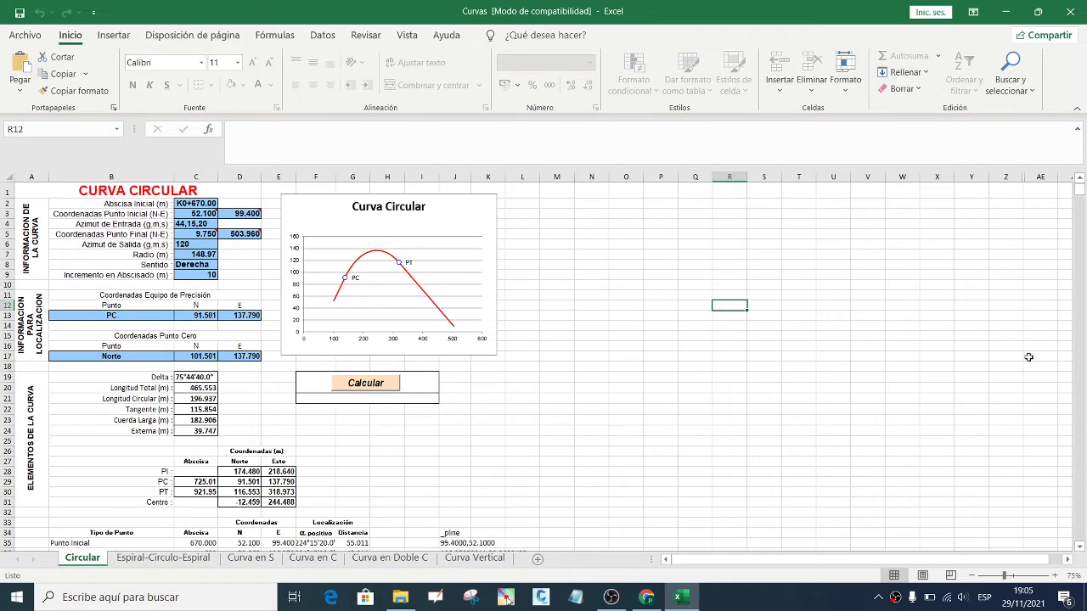
left_click(1055, 576)
left_click(1055, 575)
left_click(1055, 576)
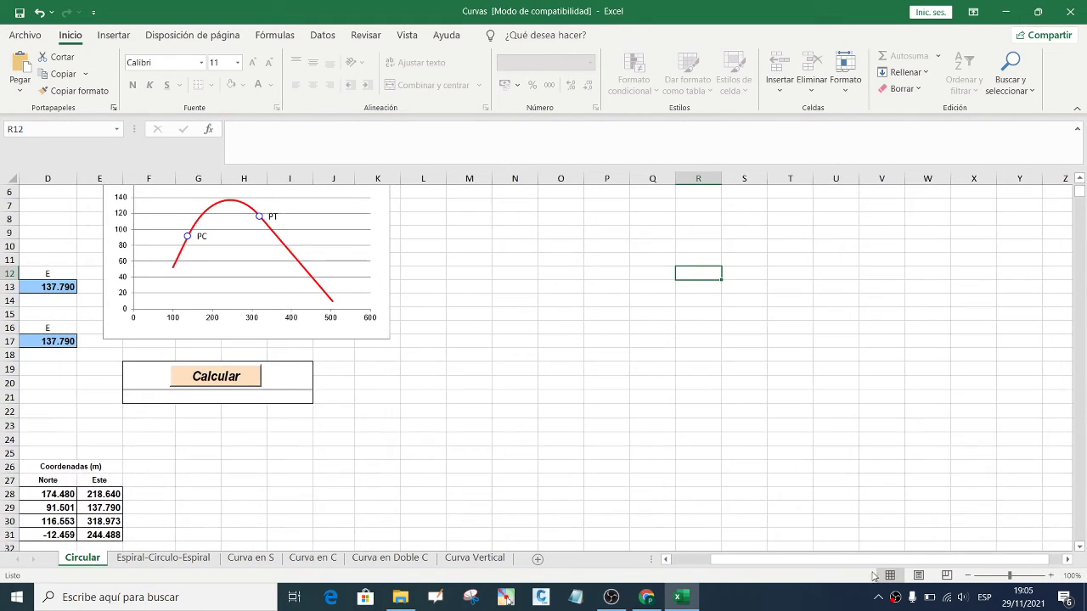
left_click_drag(873, 574, 781, 571)
scroll(301, 369, "up", 2)
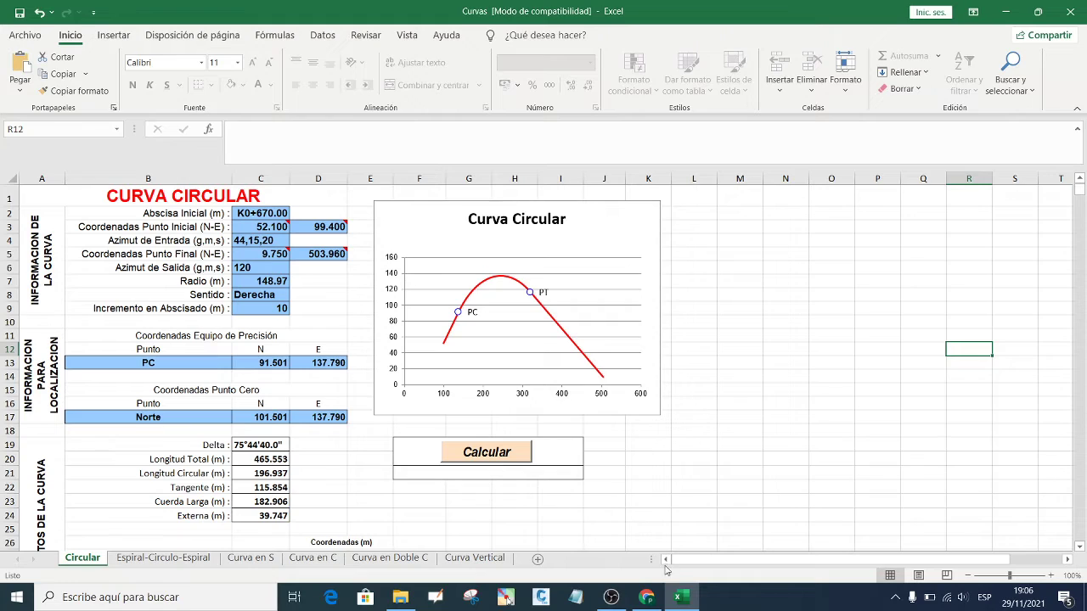
- Switch to WhatsApp Web and scroll the chat to find the handwritten notes photo
left_click(646, 597)
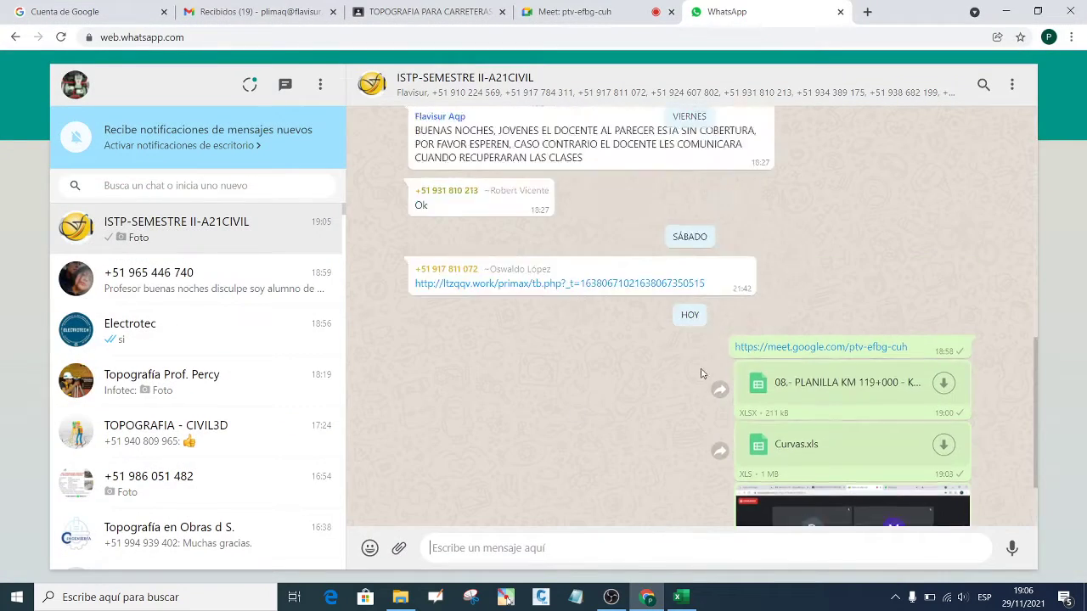
scroll(722, 357, "up", 5)
scroll(740, 335, "up", 5)
scroll(740, 306, "up", 5)
scroll(741, 294, "up", 5)
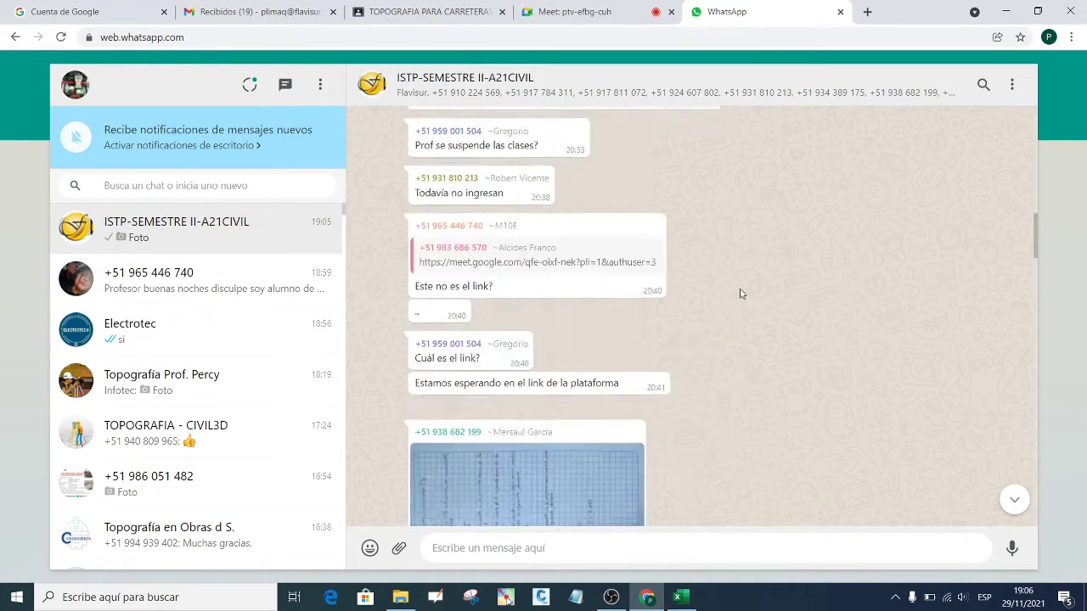
scroll(740, 294, "down", 2)
scroll(730, 306, "down", 4)
scroll(728, 308, "down", 1)
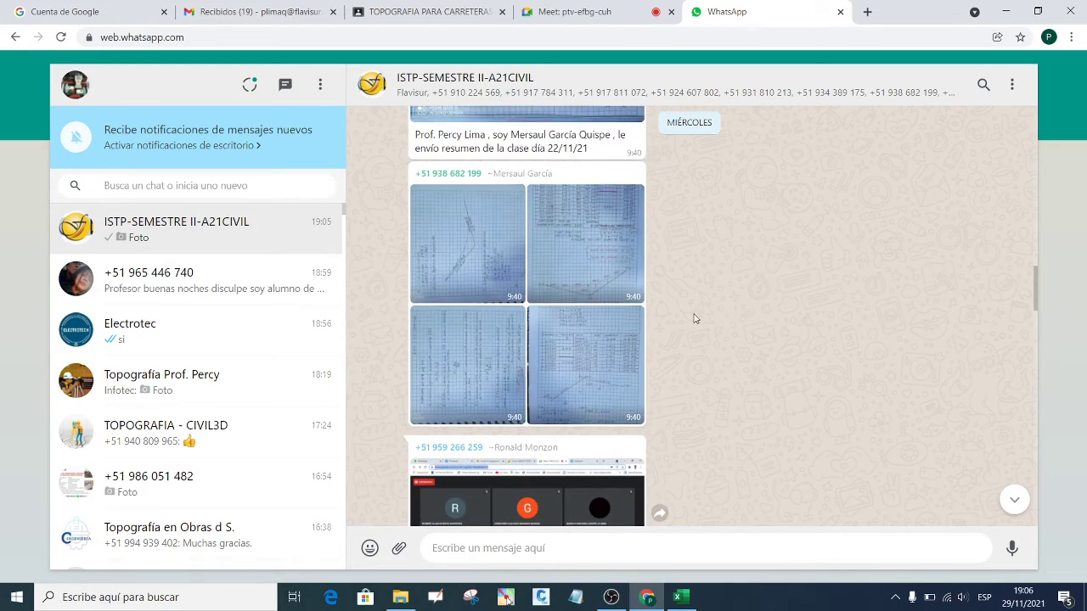
- Open the vertical-curve table photo full size and copy it with Copiar imagen
left_click(592, 276)
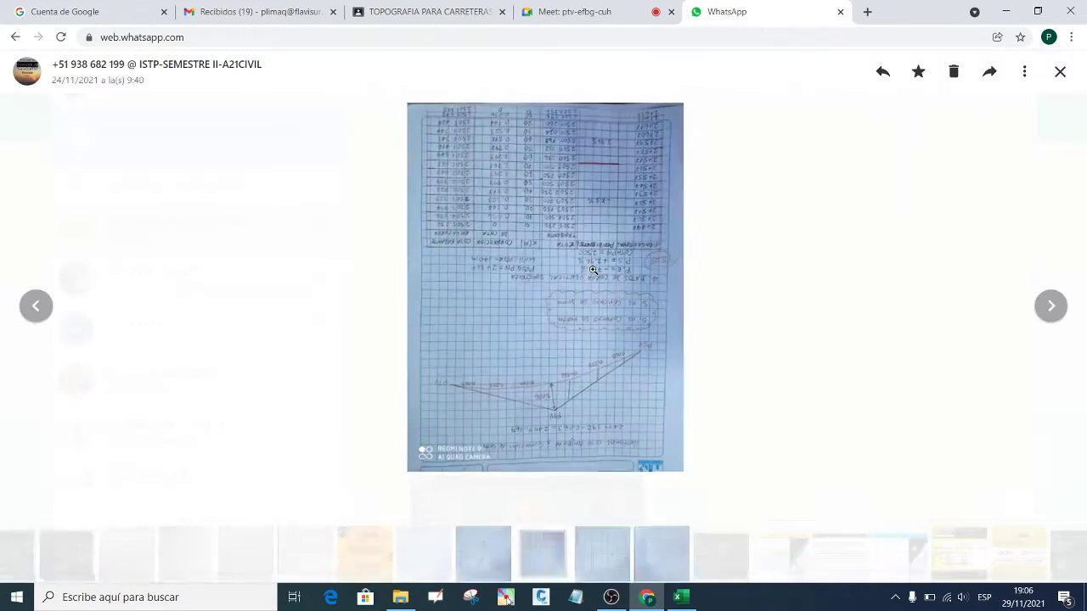
left_click(580, 273)
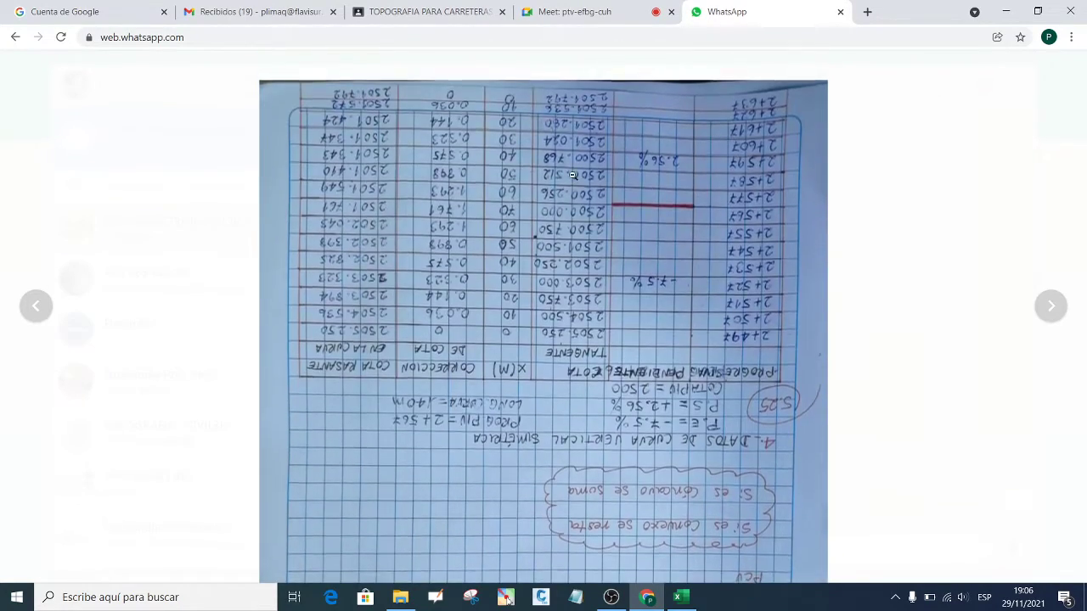
left_click(547, 186)
right_click(538, 194)
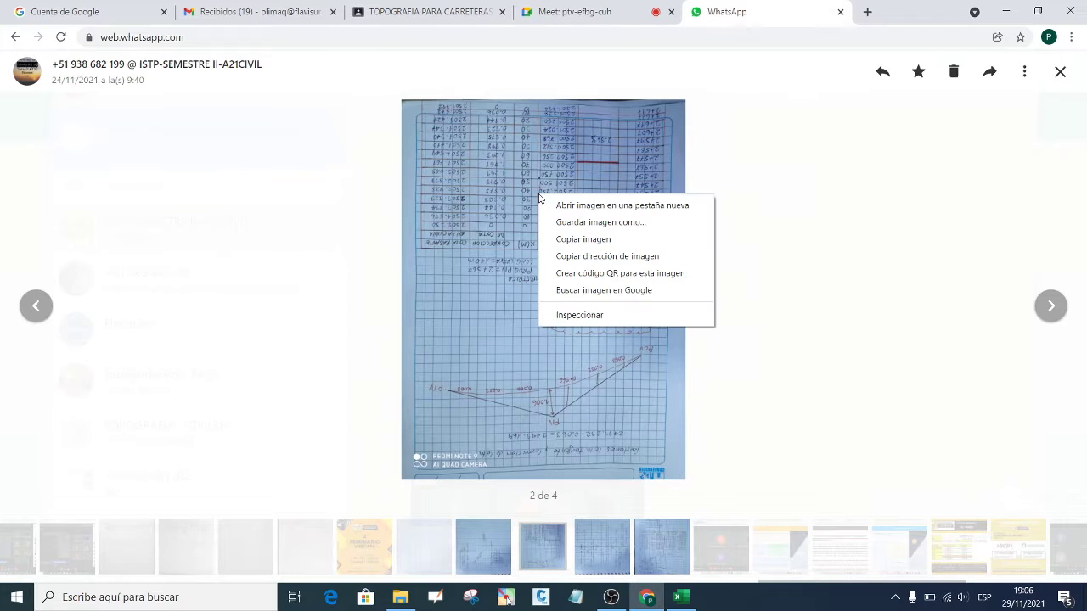
left_click(586, 238)
- Launch Paint from Windows search and maximize its blank canvas
left_click(1006, 12)
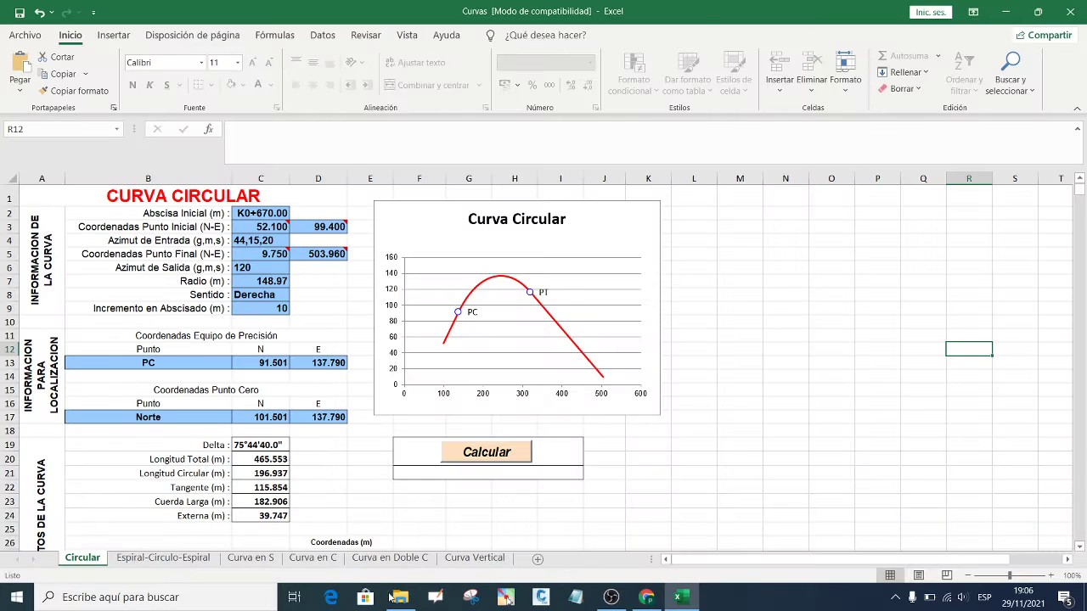
left_click(120, 598)
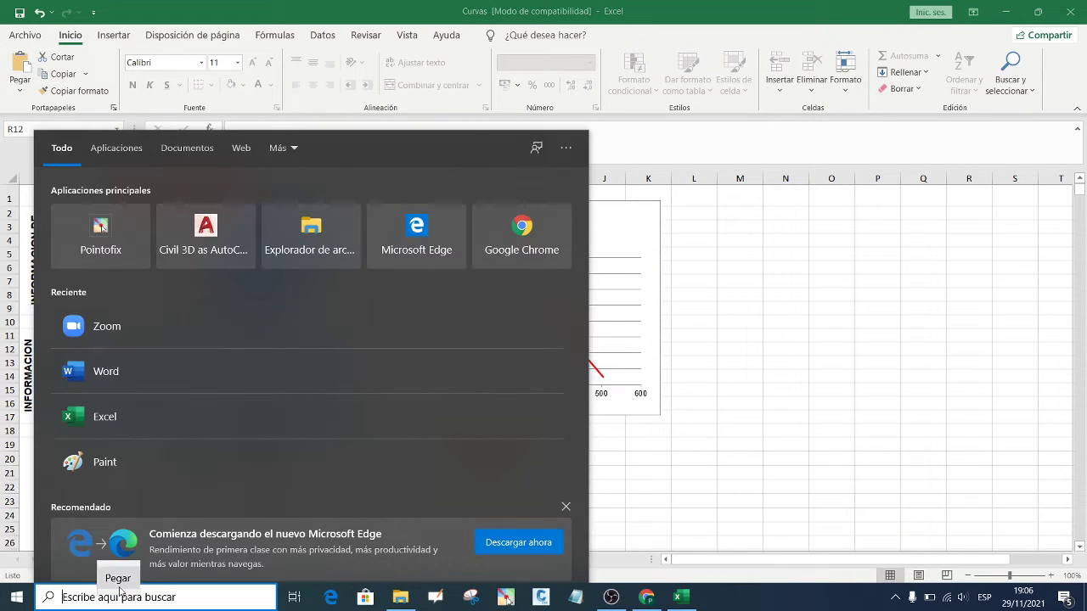
left_click(134, 456)
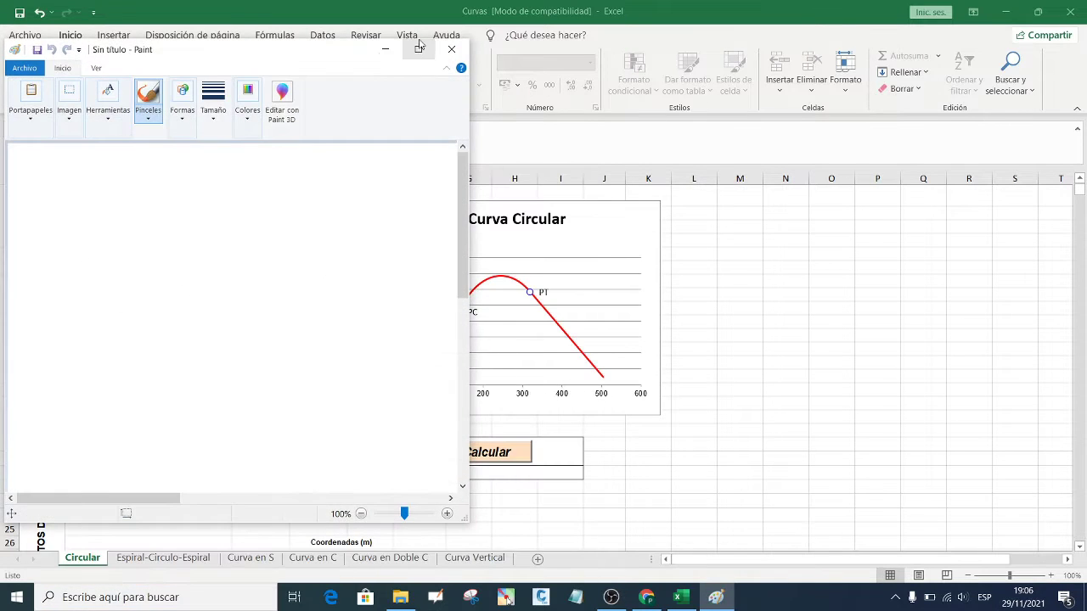
left_click(417, 48)
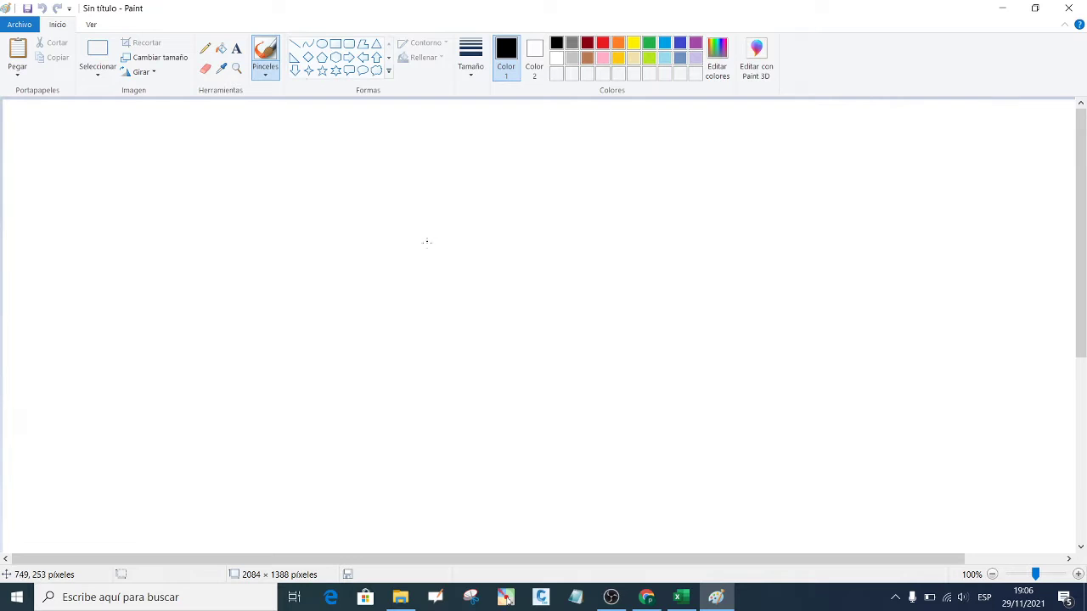
left_click(999, 9)
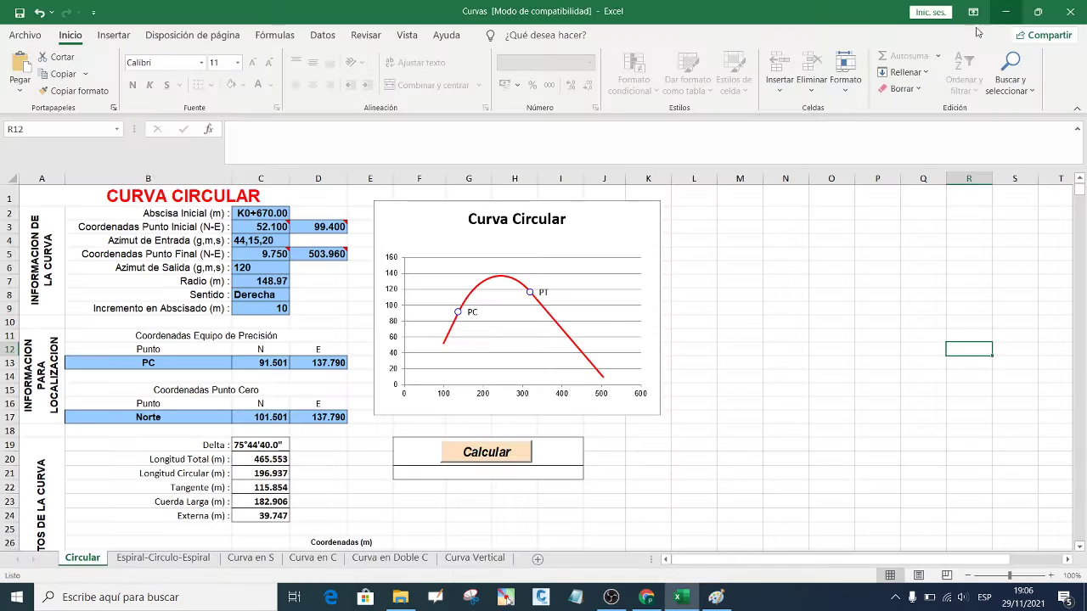
- Share the entire screen in Google Meet via Presentar > Toda la pantalla > Compartir
left_click(647, 598)
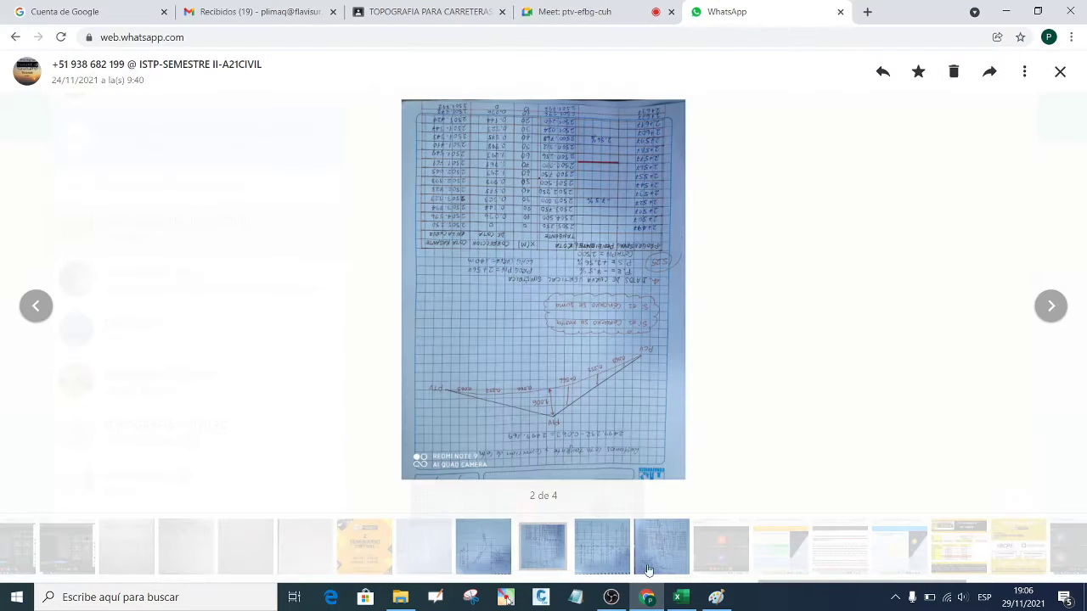
left_click(1061, 72)
left_click(574, 12)
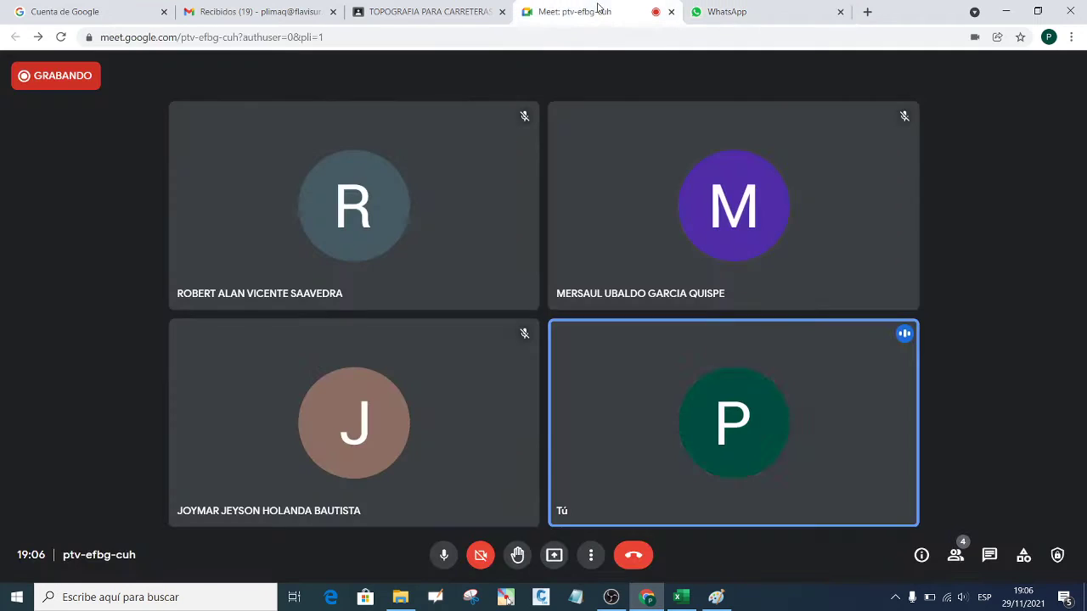
left_click(554, 554)
left_click(626, 454)
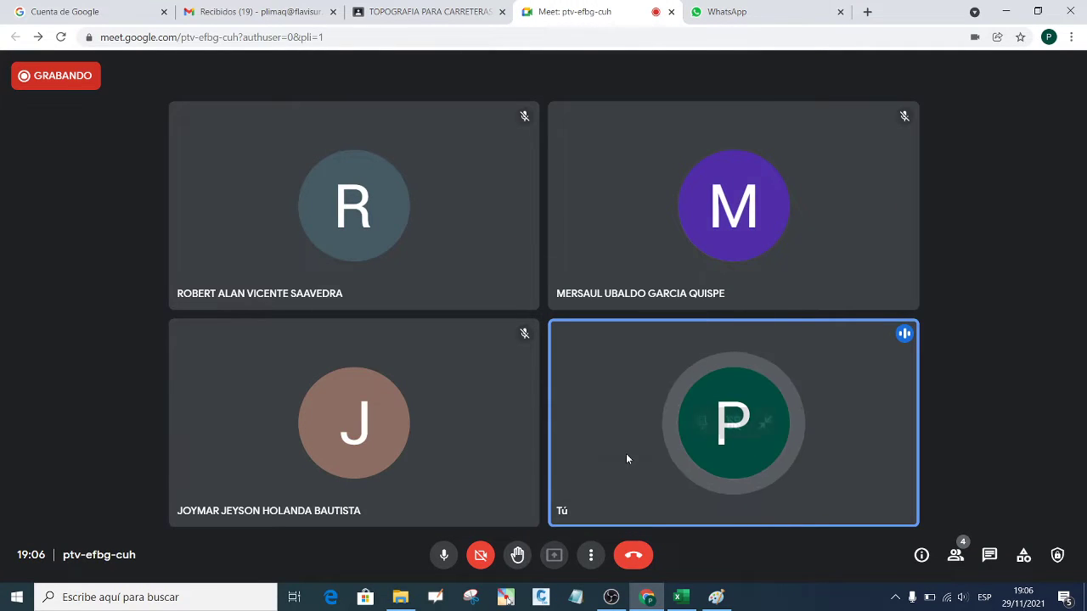
left_click(474, 228)
left_click(650, 327)
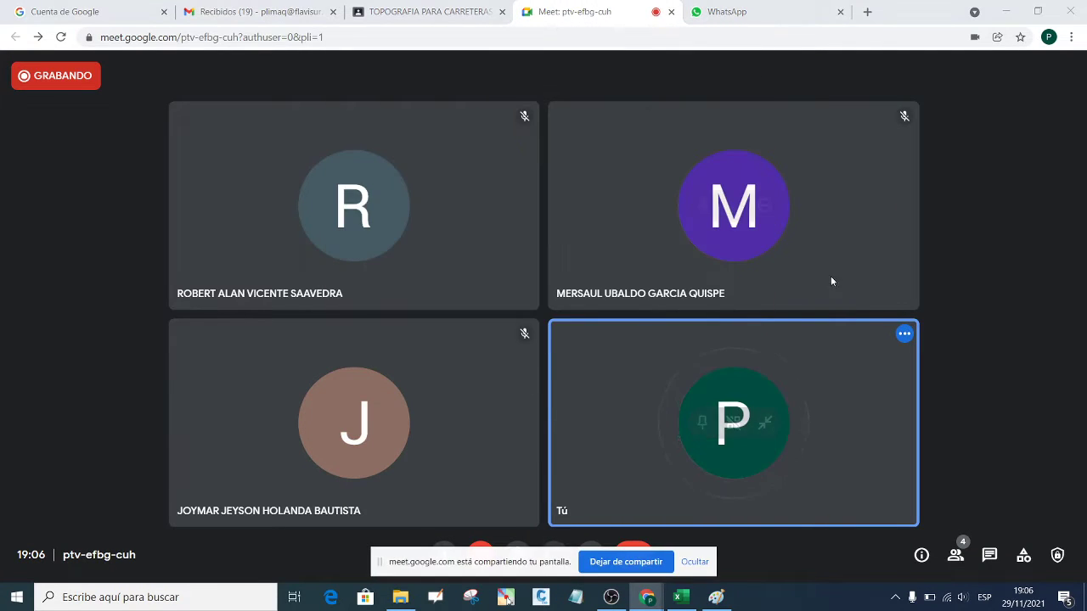
left_click(680, 597)
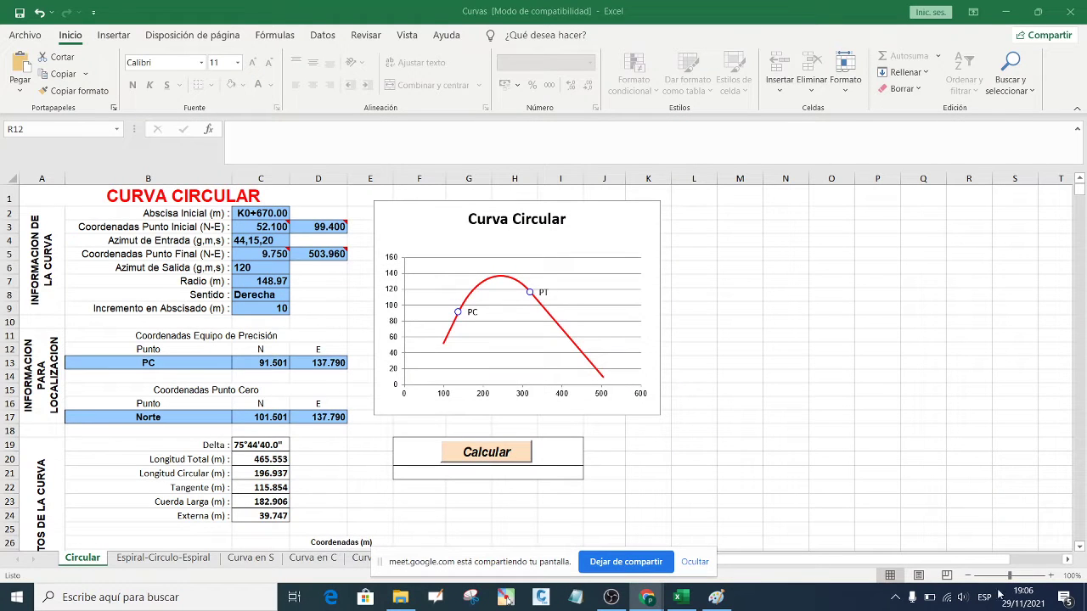
- Raise the speaker volume to 52 and paste the copied photo into Paint
left_click(962, 597)
left_click(965, 564)
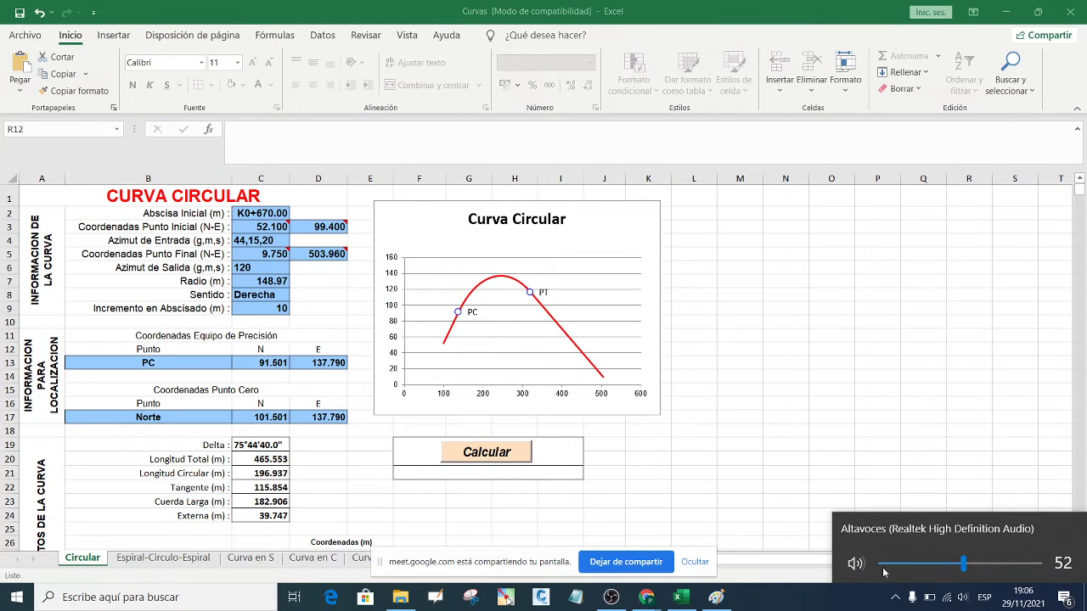
left_click(716, 597)
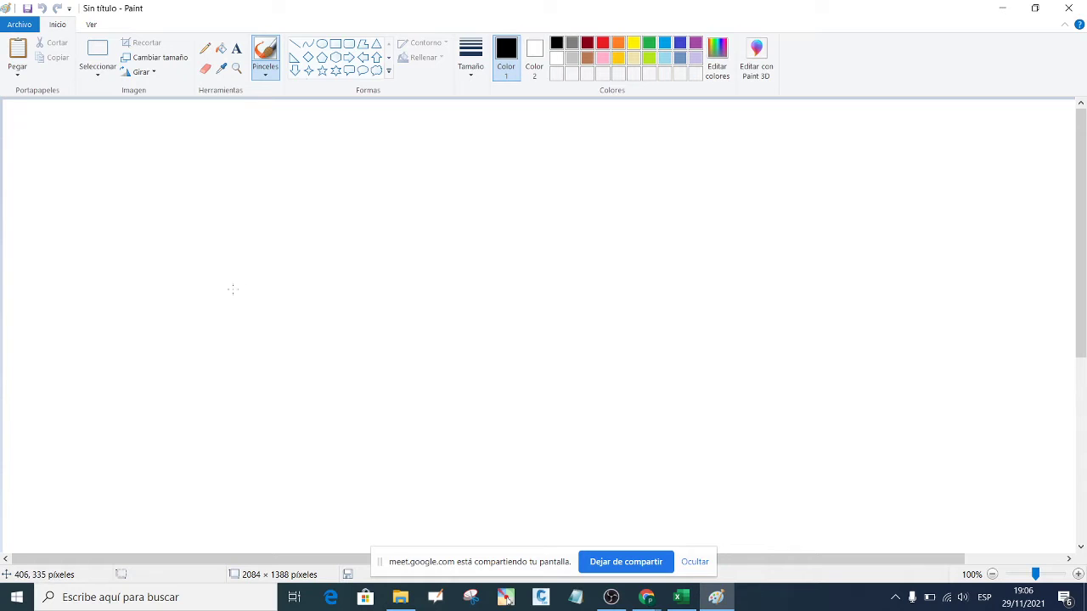
key("ctrl+v")
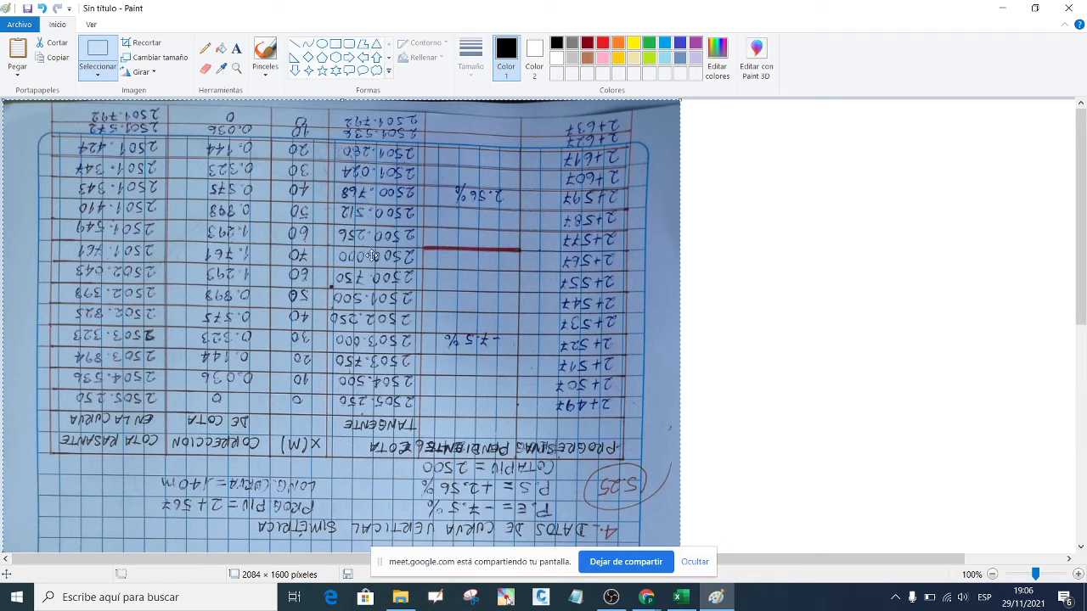
- Rotate the pasted photo 180° so the PCV–PIV–PTV sketch reads upright
right_click(371, 255)
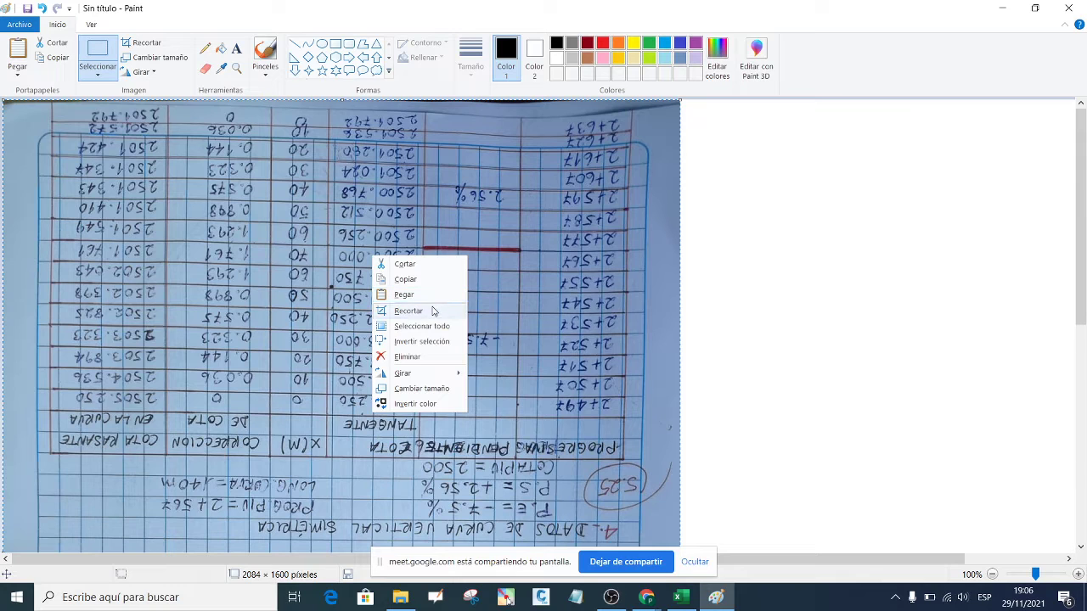
mouse_move(416, 374)
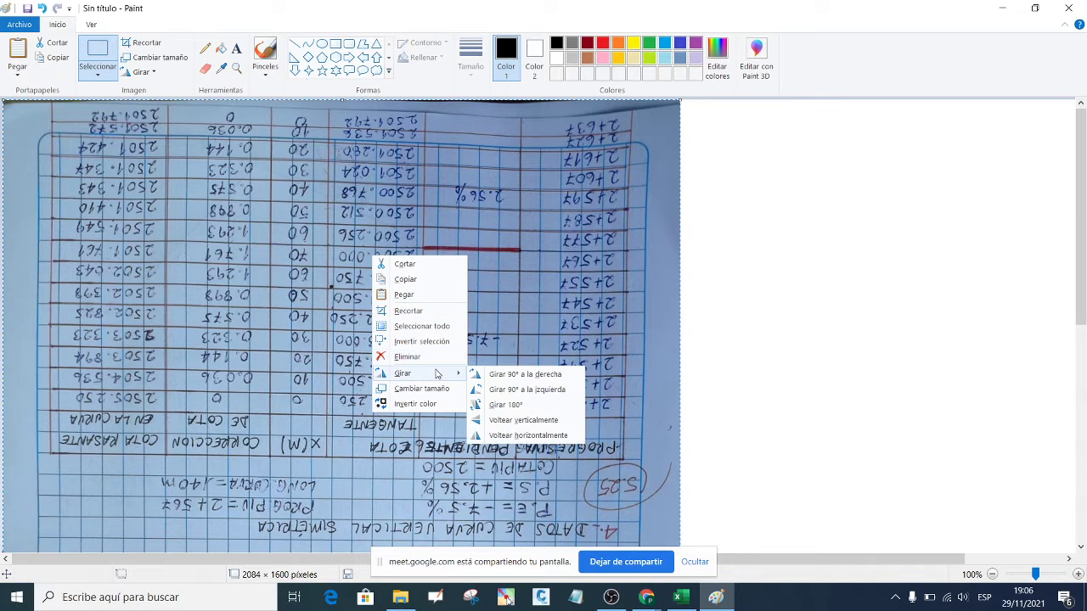
left_click(510, 405)
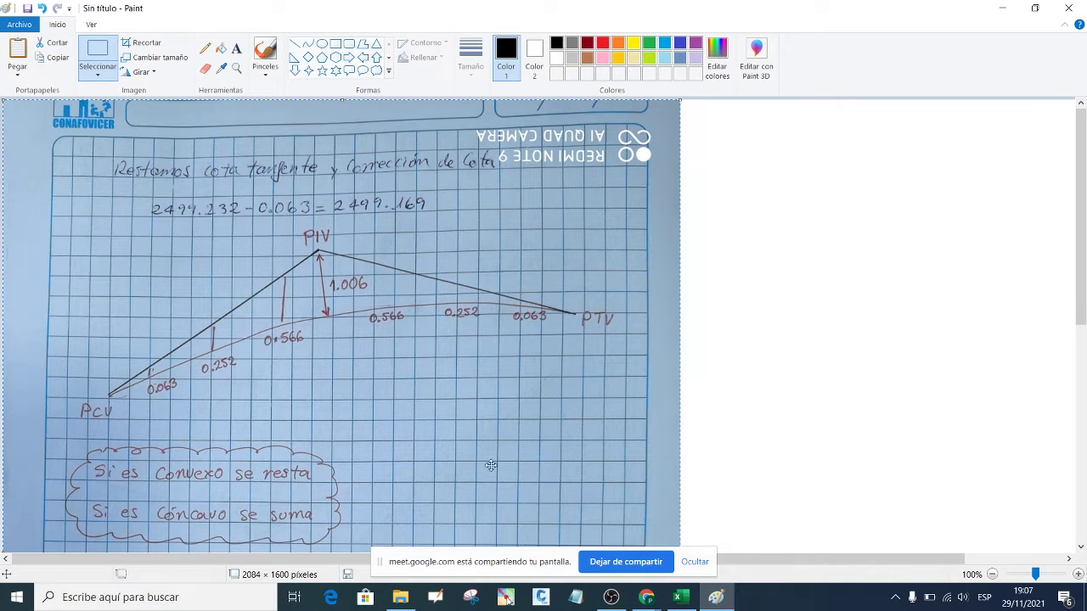
left_click(650, 599)
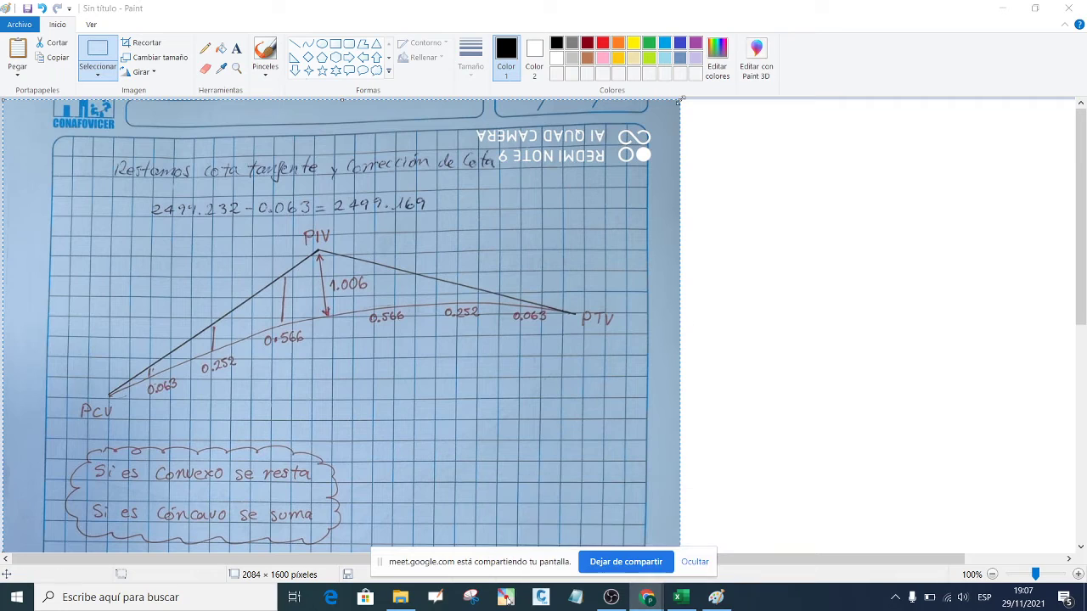
left_click(1003, 9)
mouse_move(647, 597)
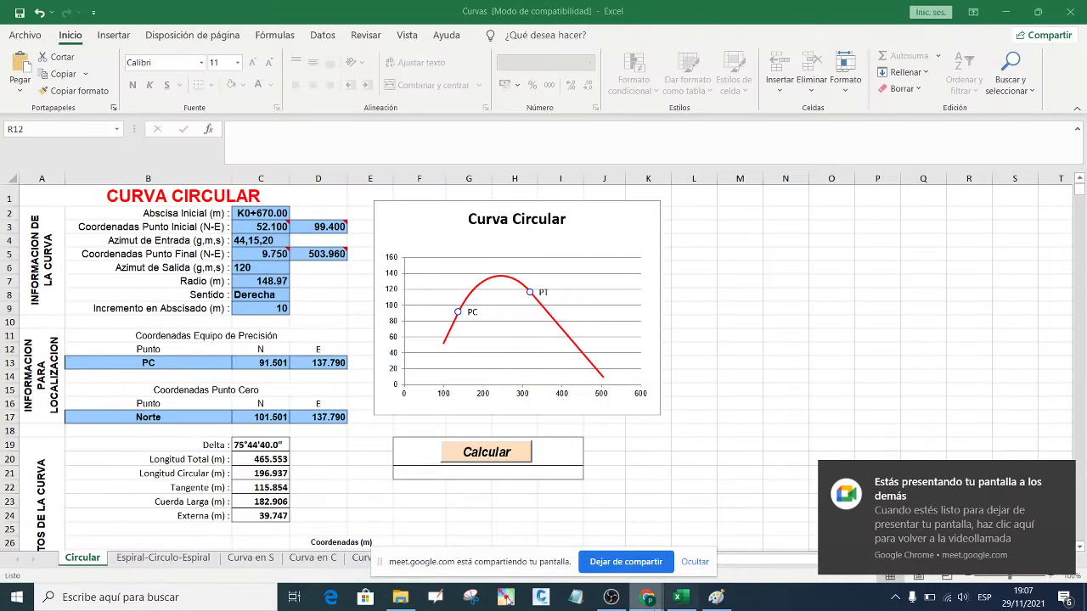
left_click(581, 560)
left_click(722, 12)
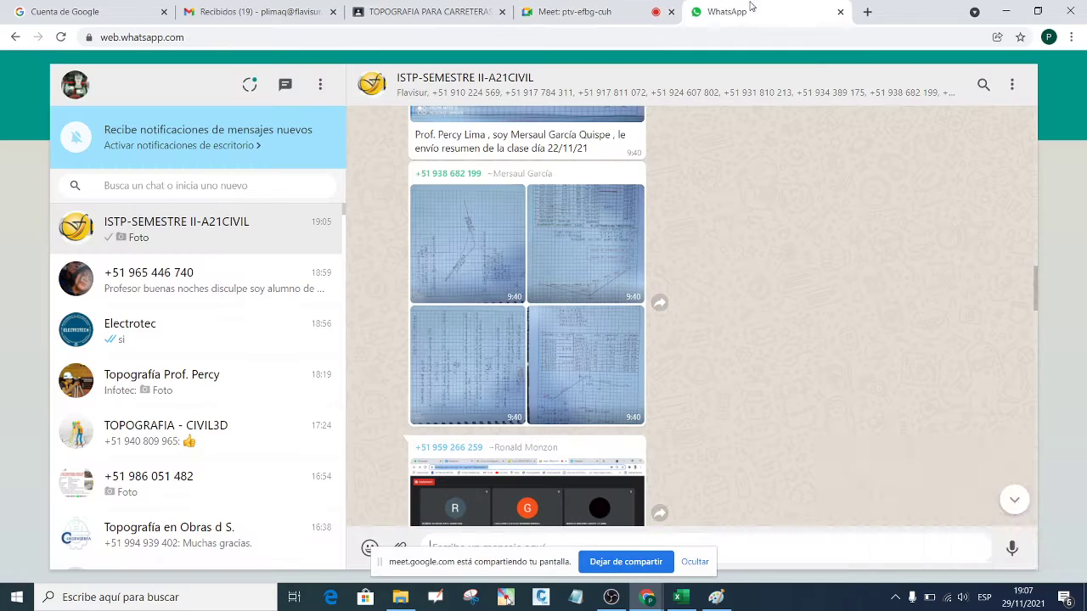
left_click(484, 260)
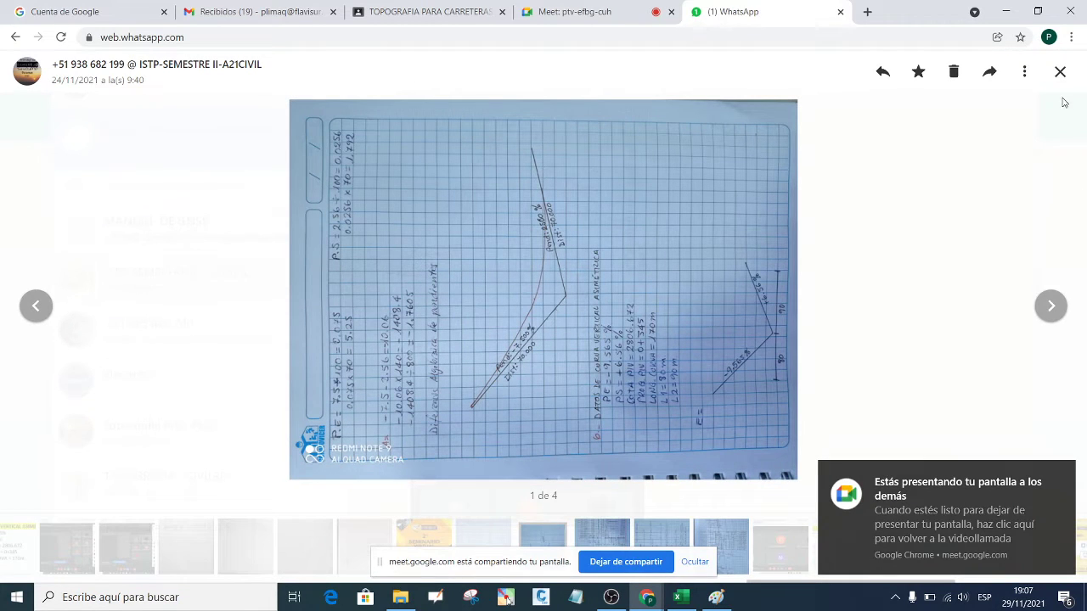
left_click(1060, 72)
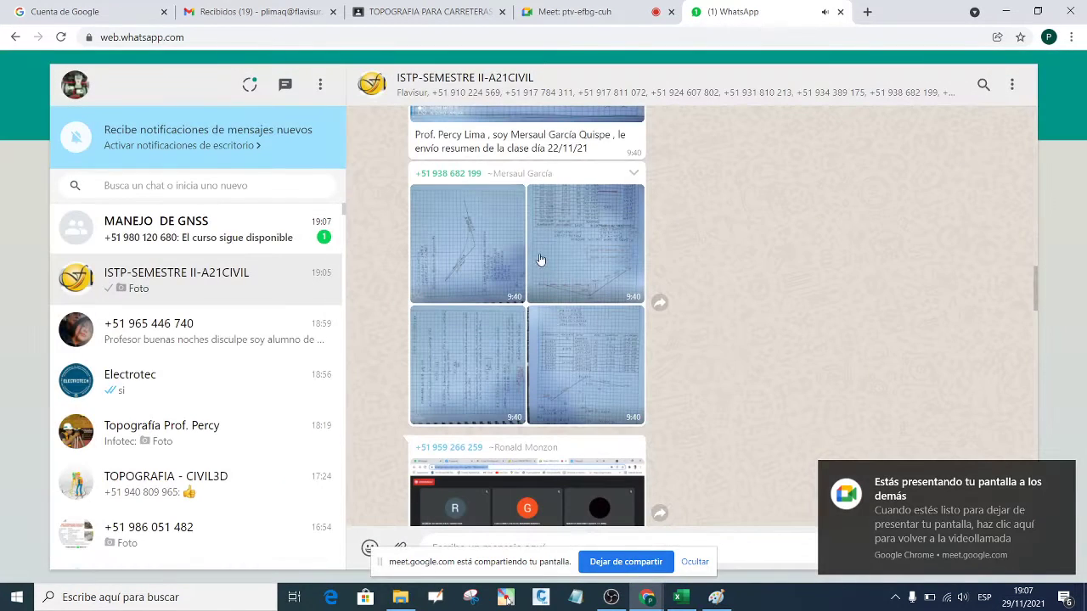
left_click(468, 241)
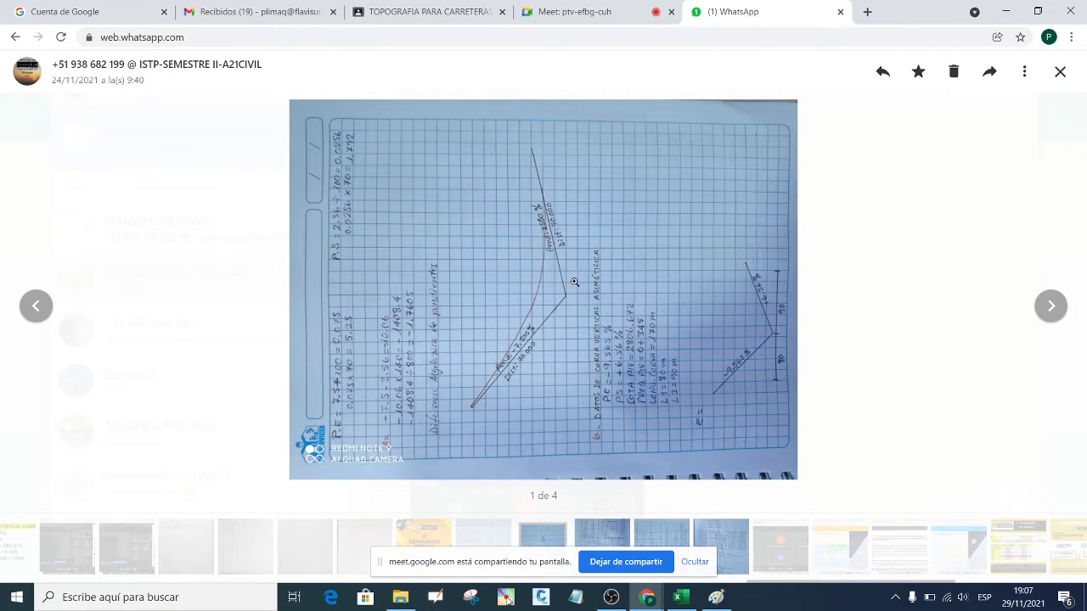
left_click(1060, 72)
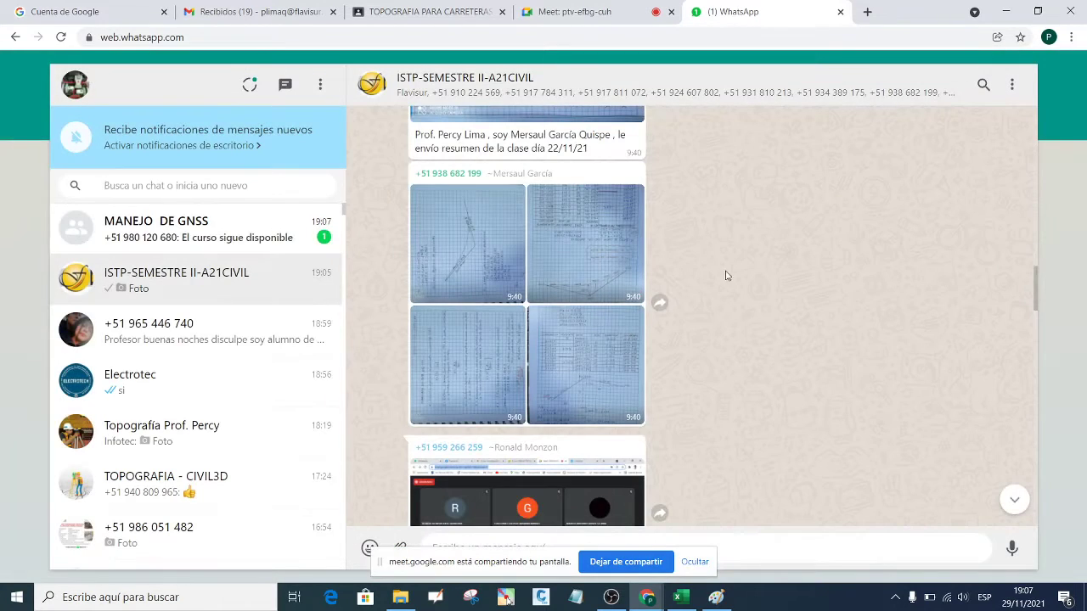
scroll(726, 275, "down", 2)
scroll(726, 275, "down", 3)
left_click(1005, 11)
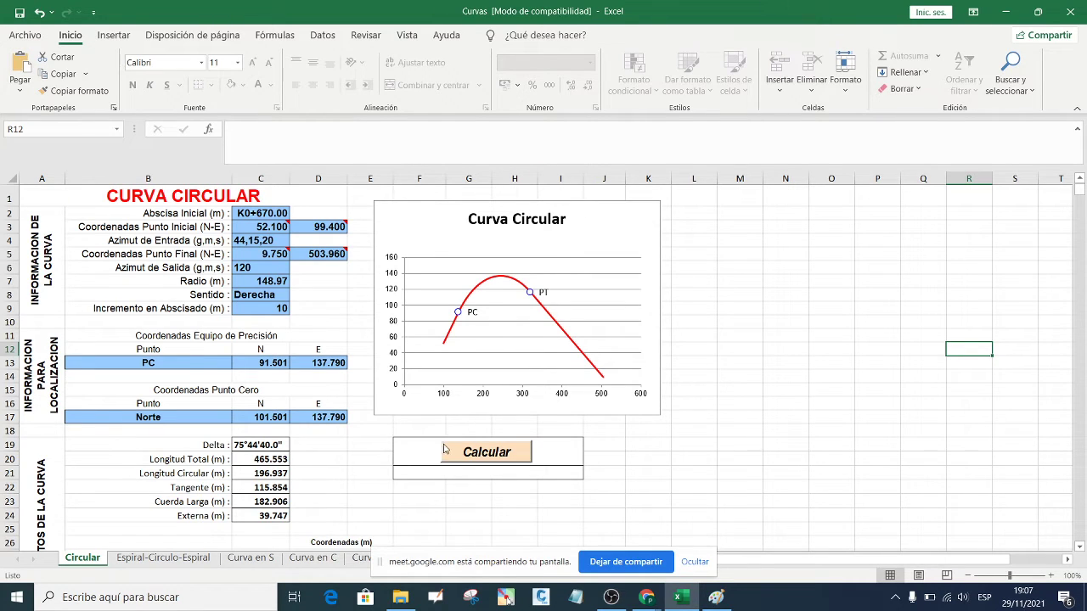
- Dismiss the sharing notice and view the Curva Vertical sheet's PCV, PIV, PTV table at 110%
left_click(695, 562)
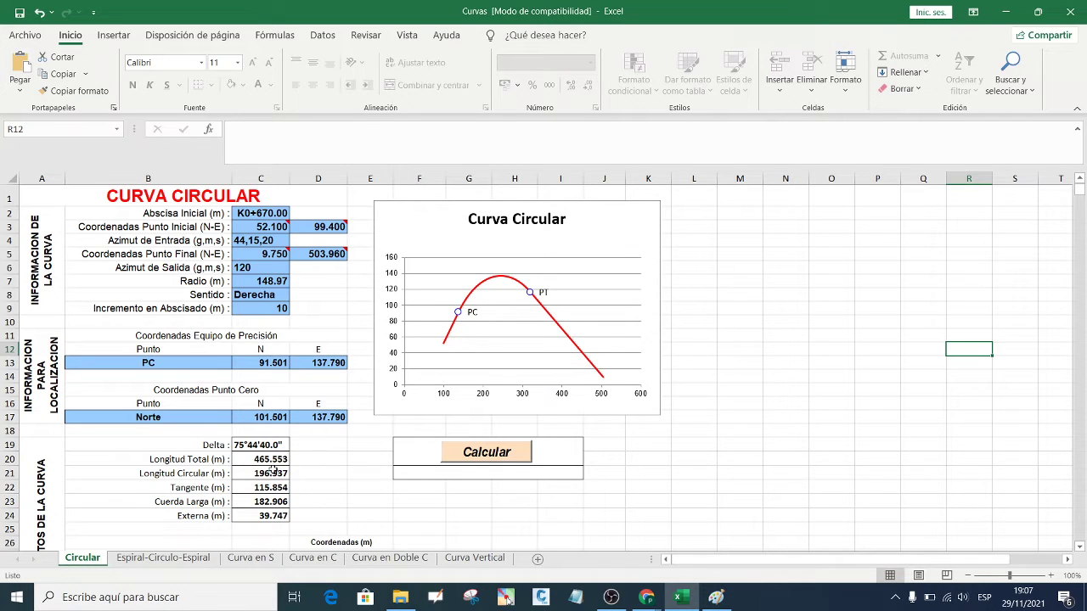
left_click(463, 559)
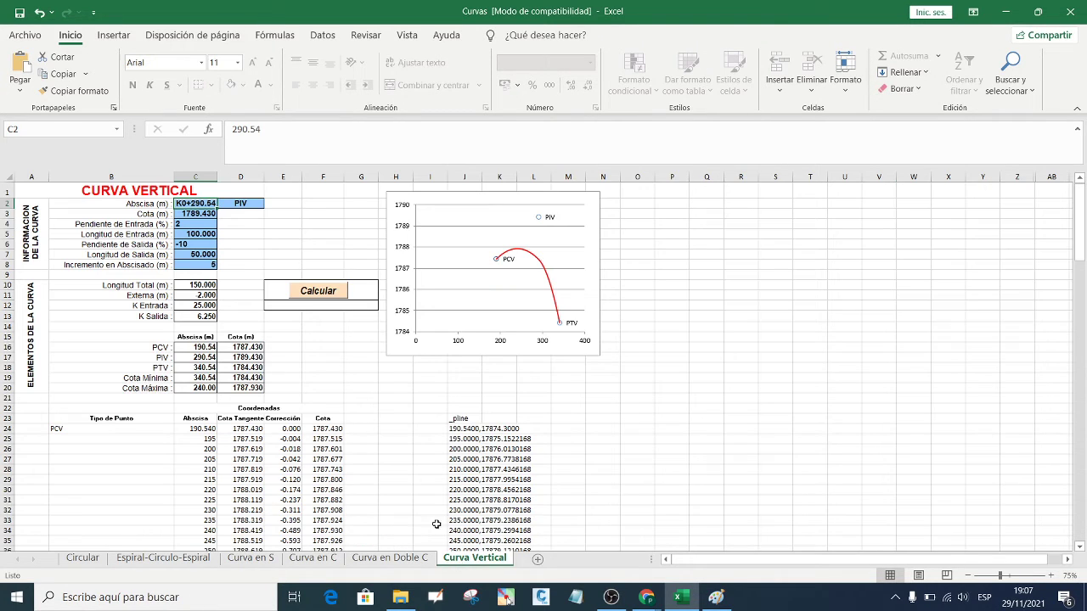
left_click(1051, 576)
left_click(1051, 576)
left_click(1051, 576)
left_click(1051, 575)
left_click_drag(944, 559, 918, 559)
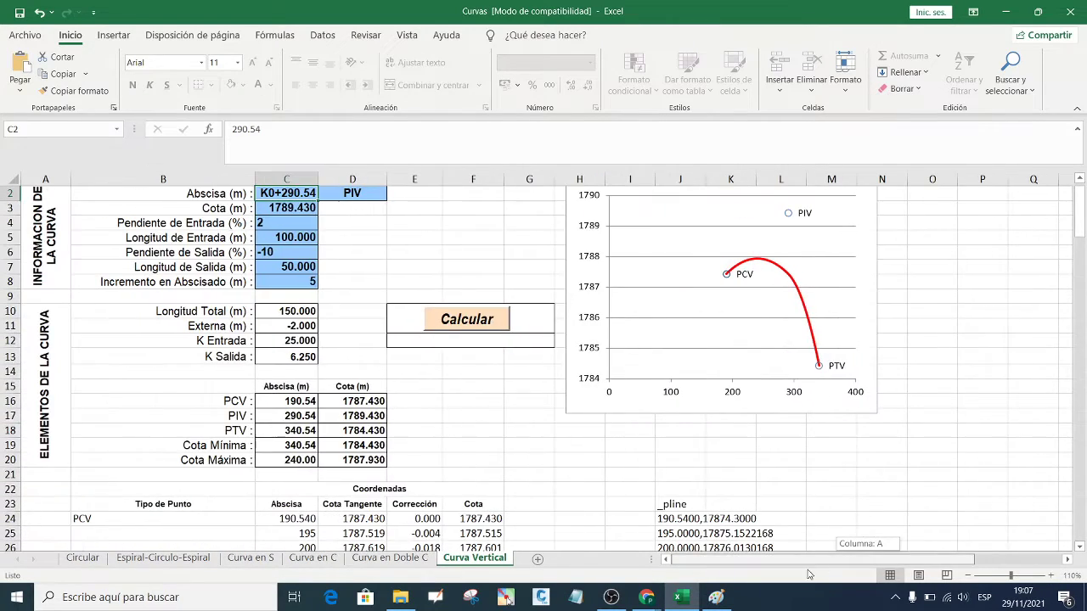
scroll(542, 430, "up", 1)
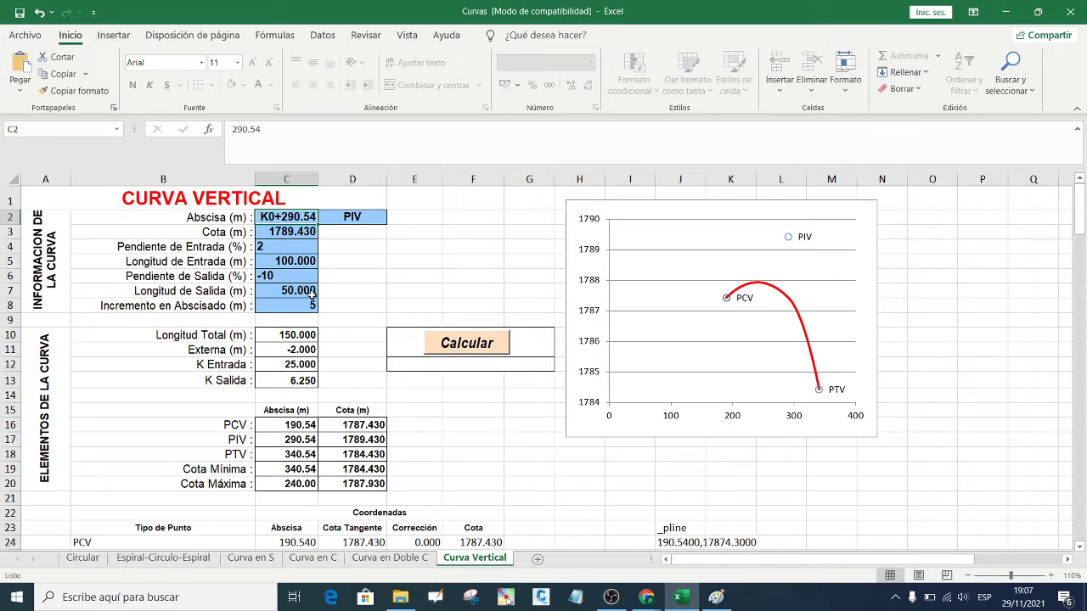
scroll(544, 391, "down", 3)
scroll(552, 407, "down", 6)
scroll(557, 414, "down", 3)
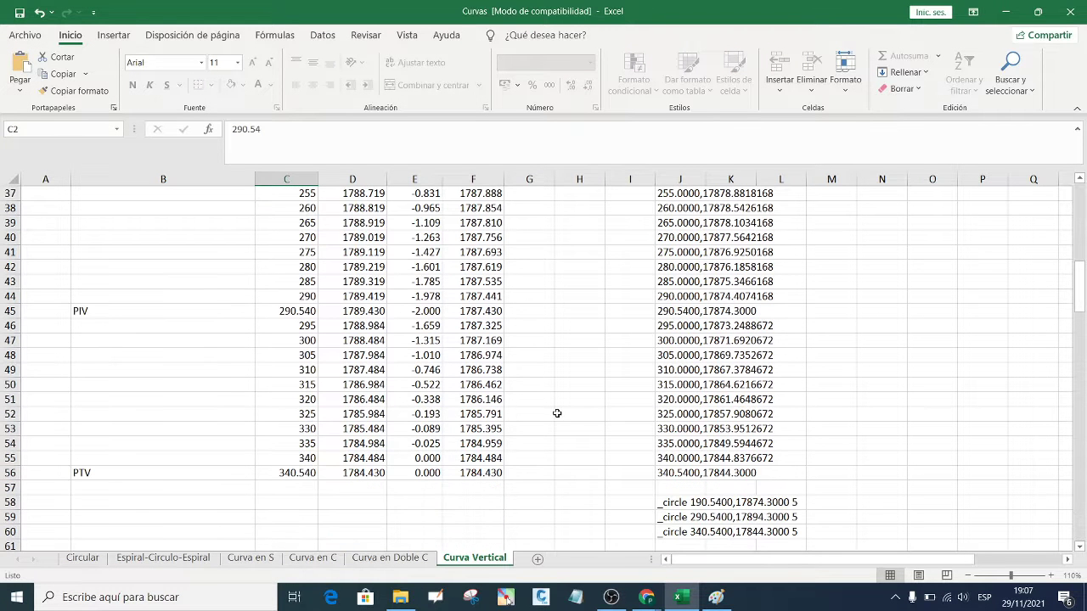
scroll(568, 414, "up", 6)
scroll(561, 399, "up", 6)
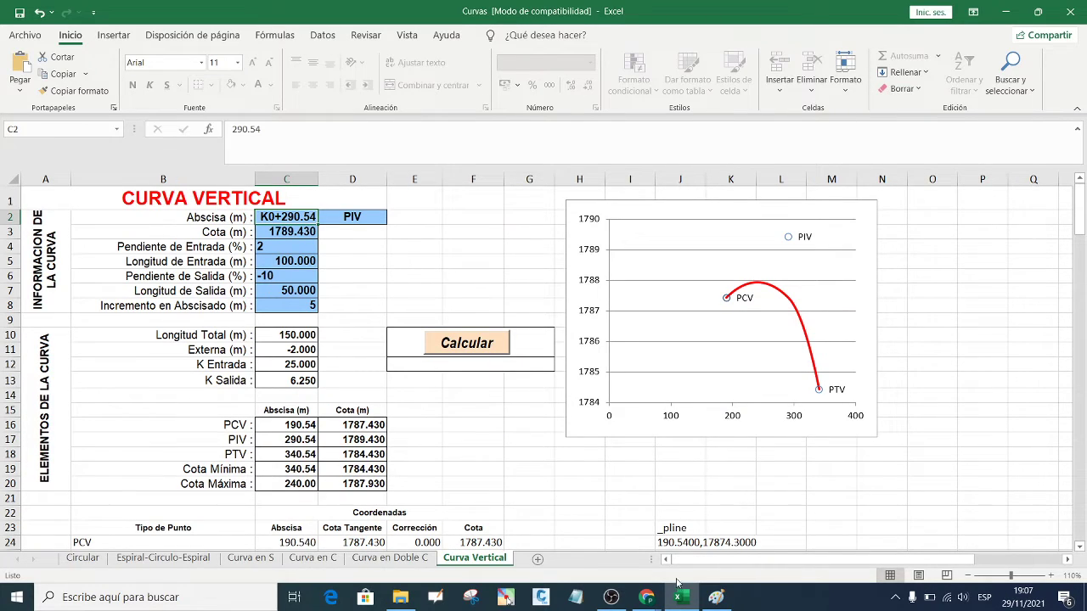
- Switch back to the WhatsApp class group chat in the browser
left_click(610, 561)
scroll(548, 365, "up", 1)
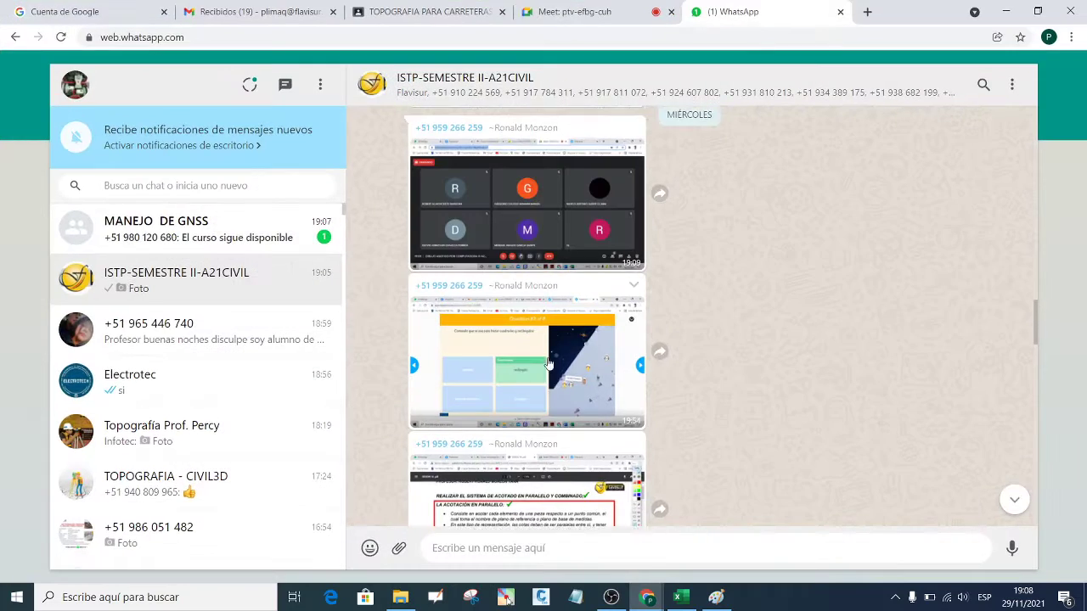
scroll(557, 353, "up", 3)
scroll(565, 339, "up", 7)
scroll(543, 340, "down", 3)
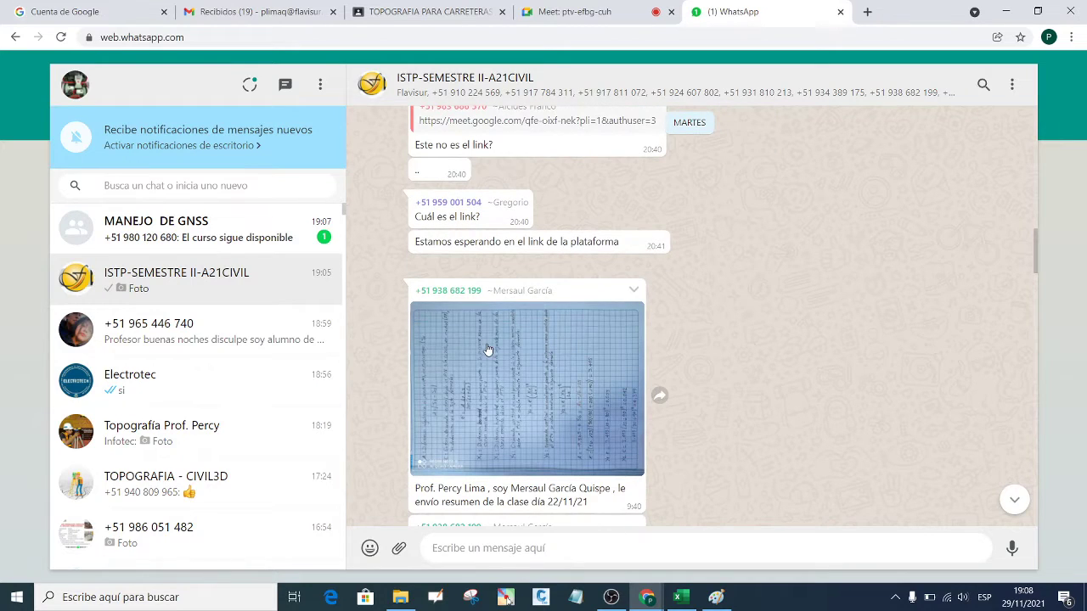
- View the notebook, curve drawing and table photos in WhatsApp, then minimize the browser
left_click(489, 350)
left_click(1046, 305)
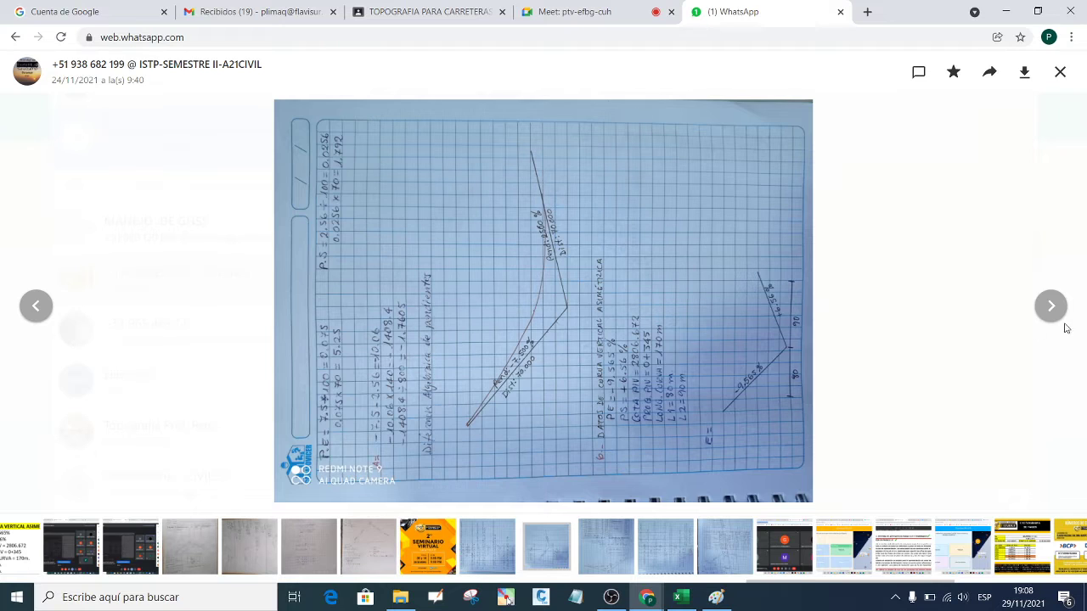
left_click(1051, 307)
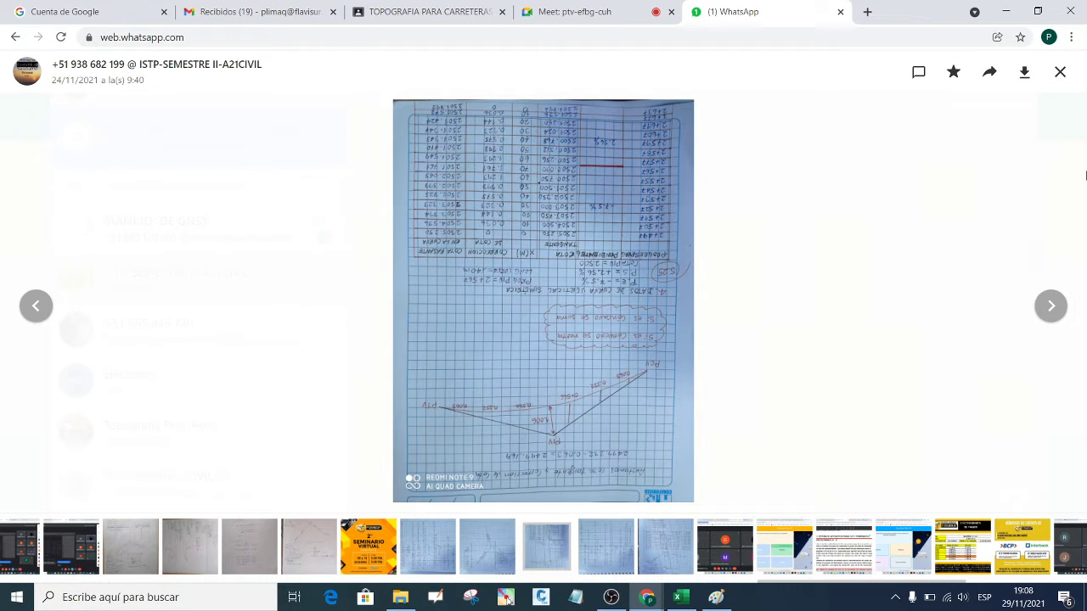
left_click(1005, 11)
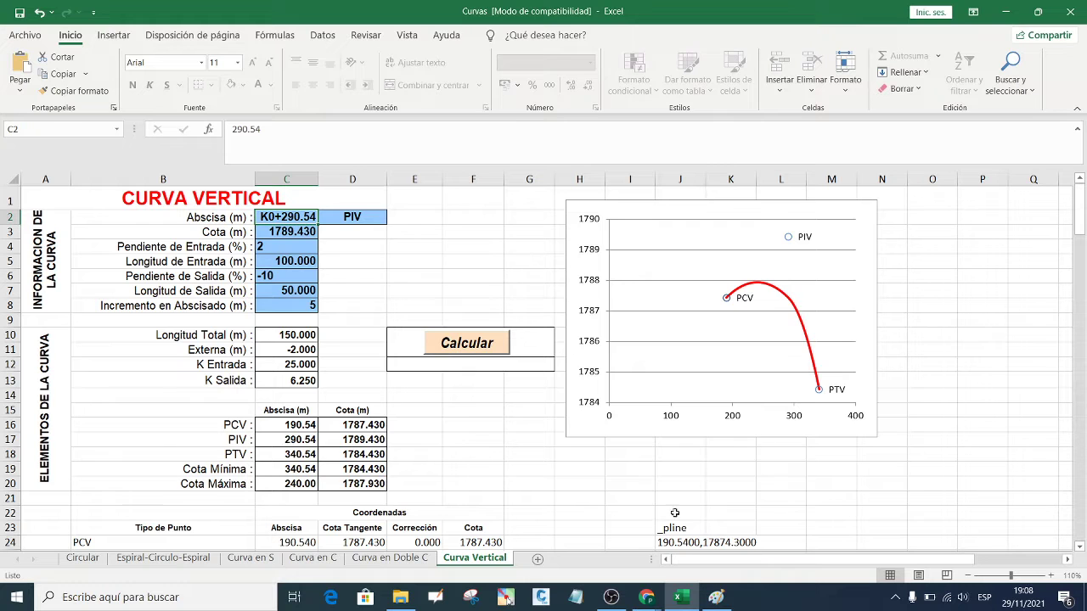
- Review the Paint notes between the curve sketch (corrections 0.063–1.006) and the symmetric-curve data table
left_click(716, 597)
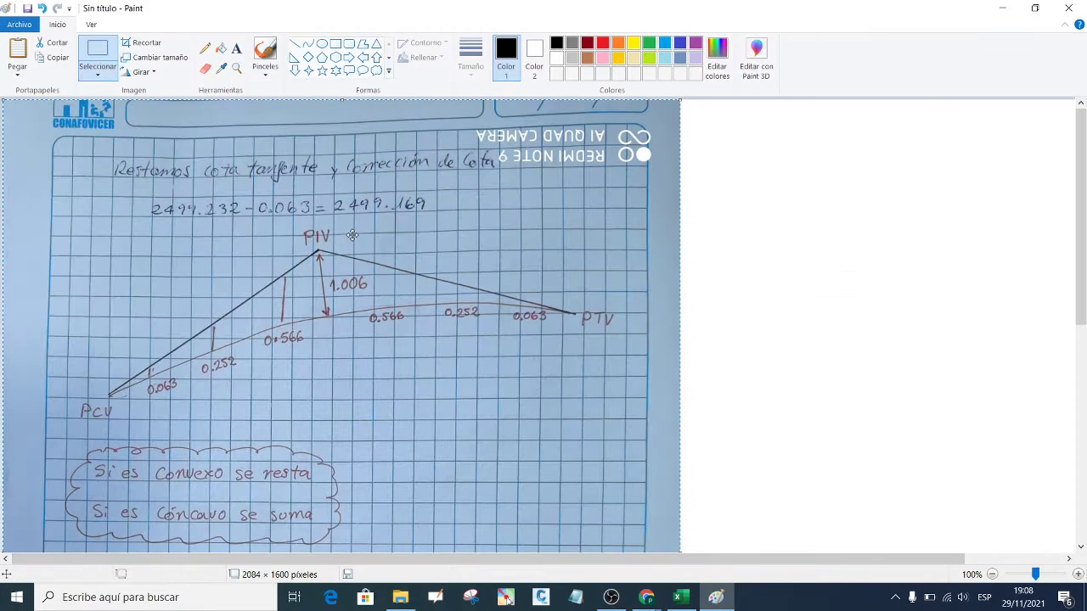
scroll(372, 280, "down", 2)
scroll(372, 286, "down", 2)
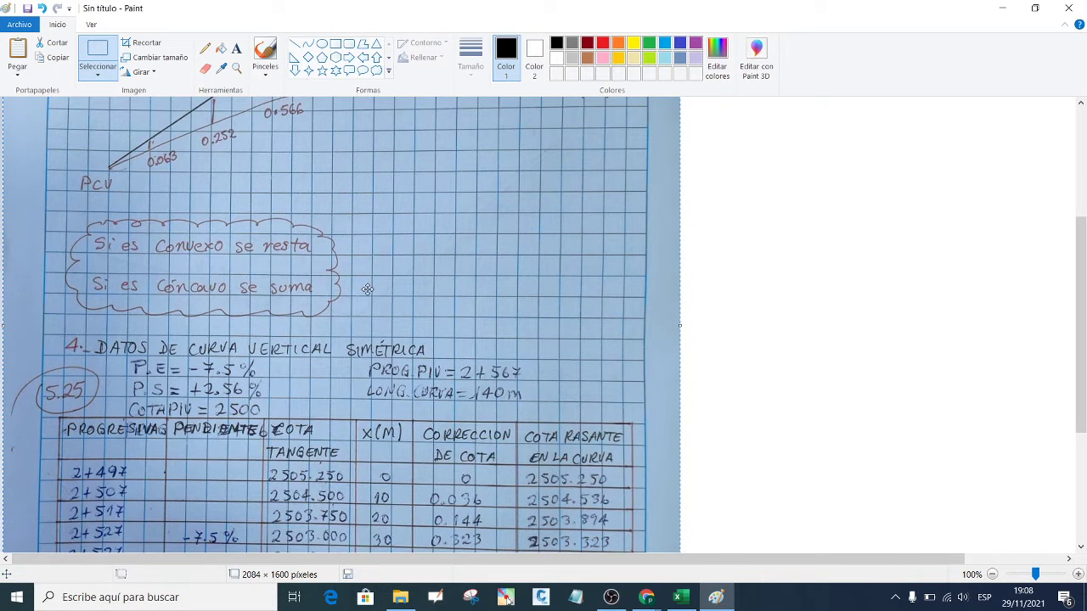
scroll(367, 290, "down", 2)
scroll(369, 291, "up", 2)
scroll(372, 292, "up", 2)
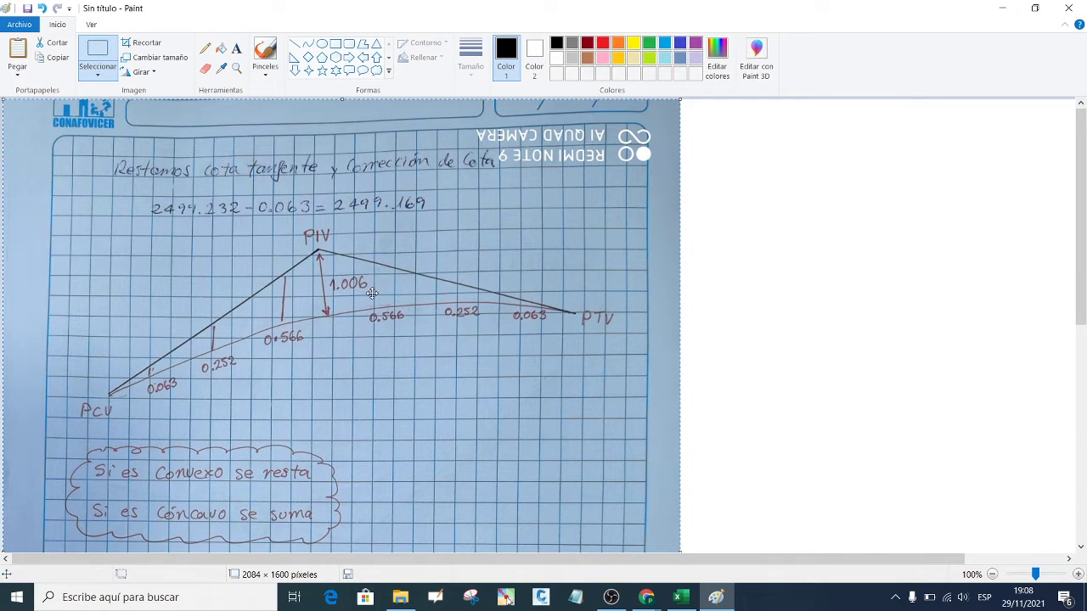
scroll(372, 292, "down", 5)
scroll(399, 280, "down", 2)
scroll(401, 282, "up", 7)
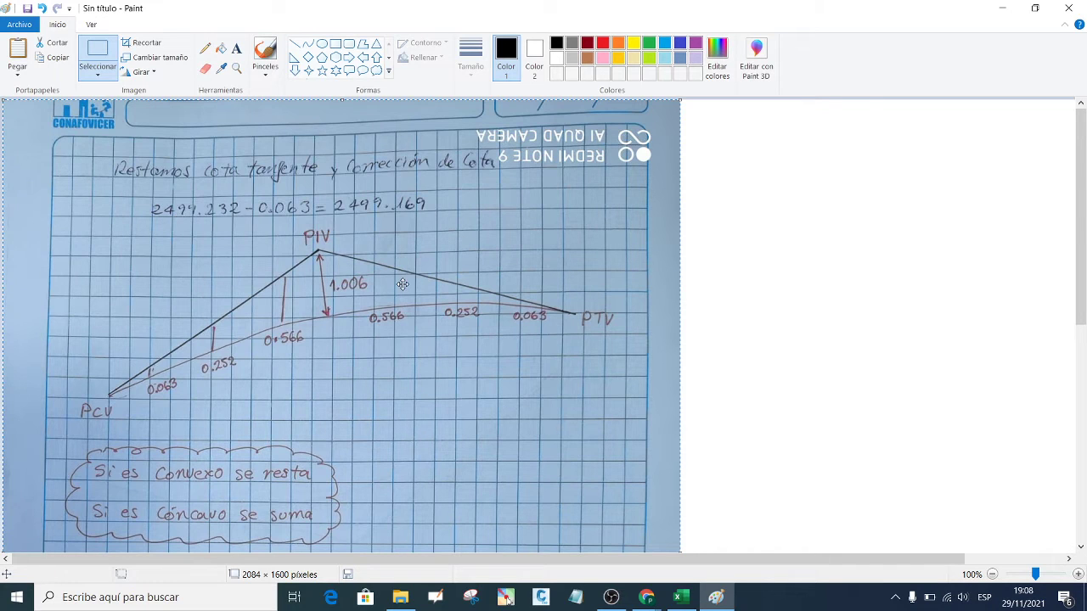
scroll(398, 283, "down", 4)
scroll(400, 287, "up", 2)
scroll(399, 290, "down", 1)
scroll(399, 290, "down", 3)
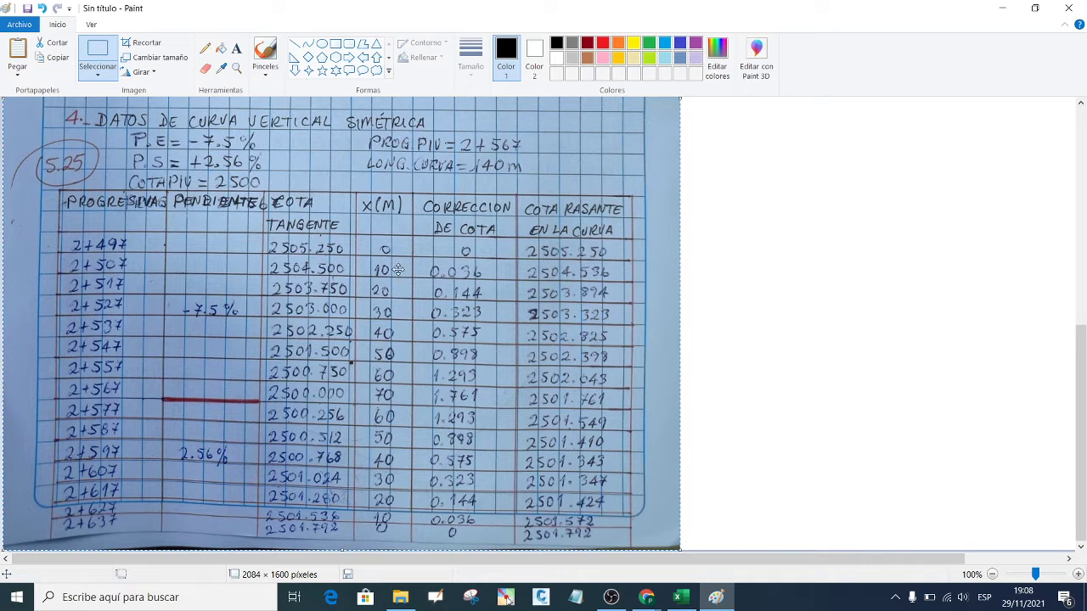
scroll(401, 263, "up", 1)
scroll(403, 257, "up", 5)
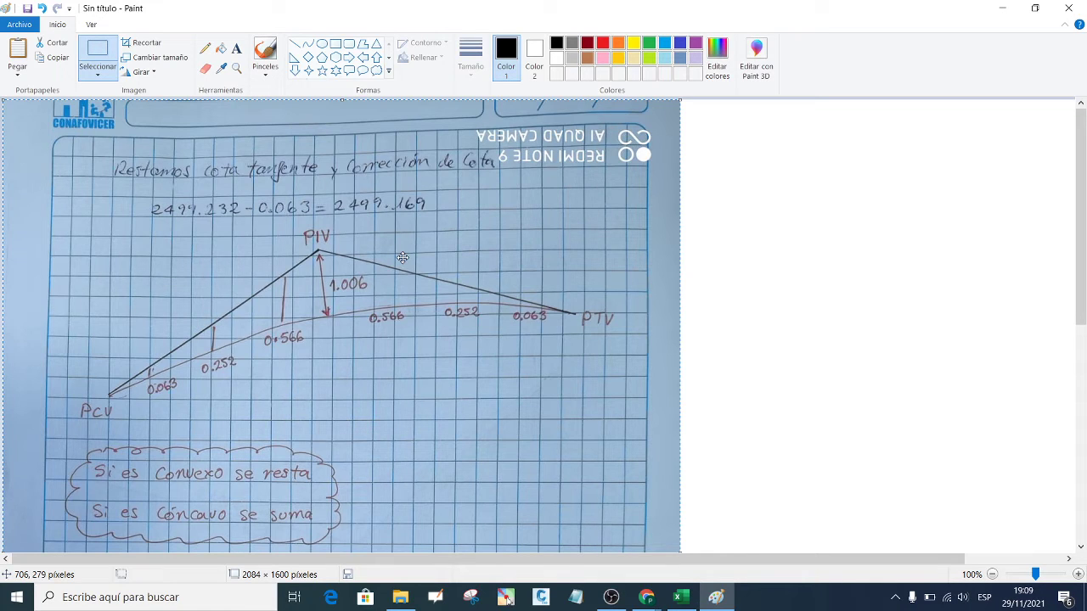
scroll(403, 258, "down", 10)
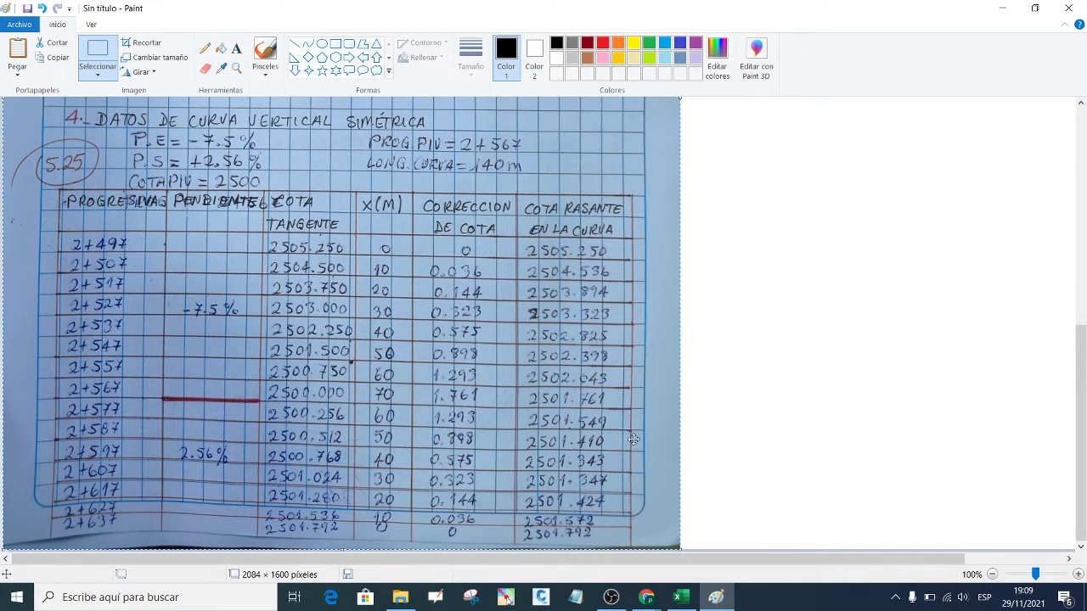
scroll(504, 329, "up", 2)
scroll(505, 329, "up", 5)
scroll(505, 328, "up", 2)
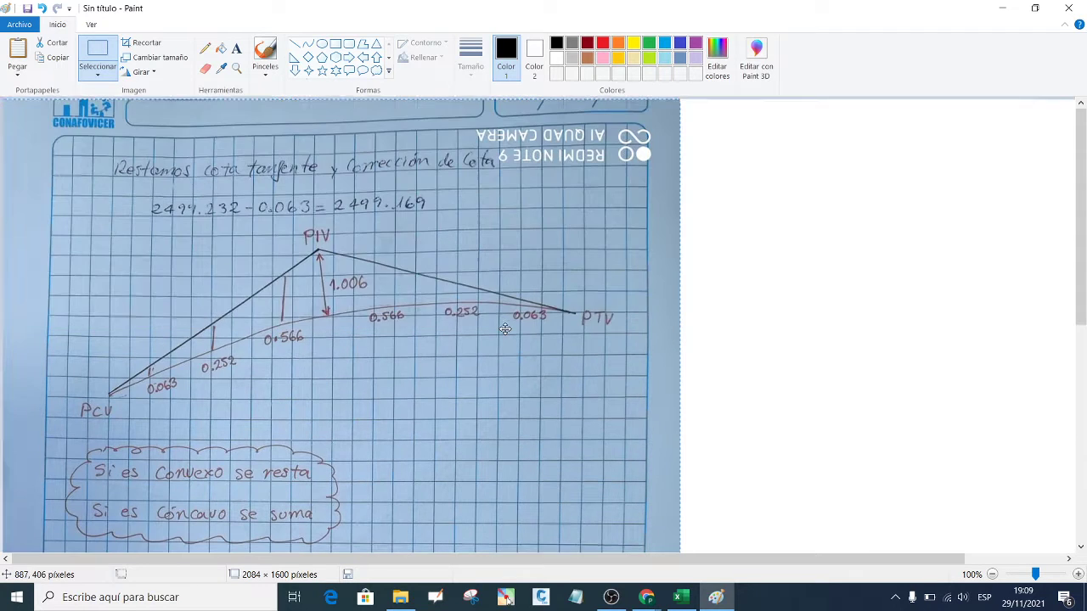
scroll(502, 326, "down", 5)
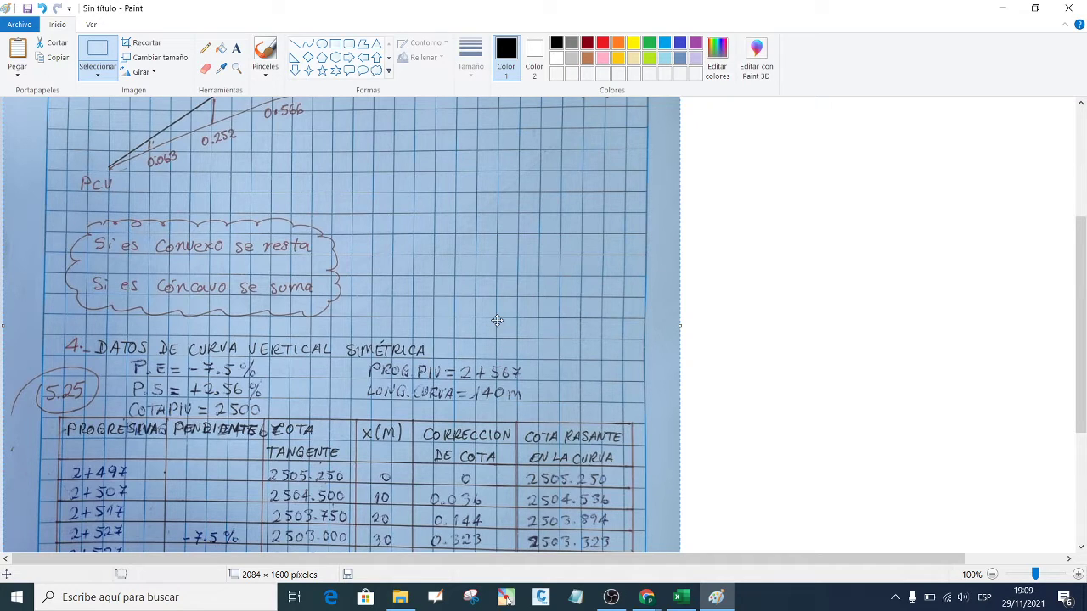
scroll(497, 320, "up", 2)
scroll(497, 320, "up", 2)
scroll(410, 316, "down", 4)
scroll(359, 342, "down", 6)
scroll(359, 342, "up", 6)
scroll(358, 340, "down", 3)
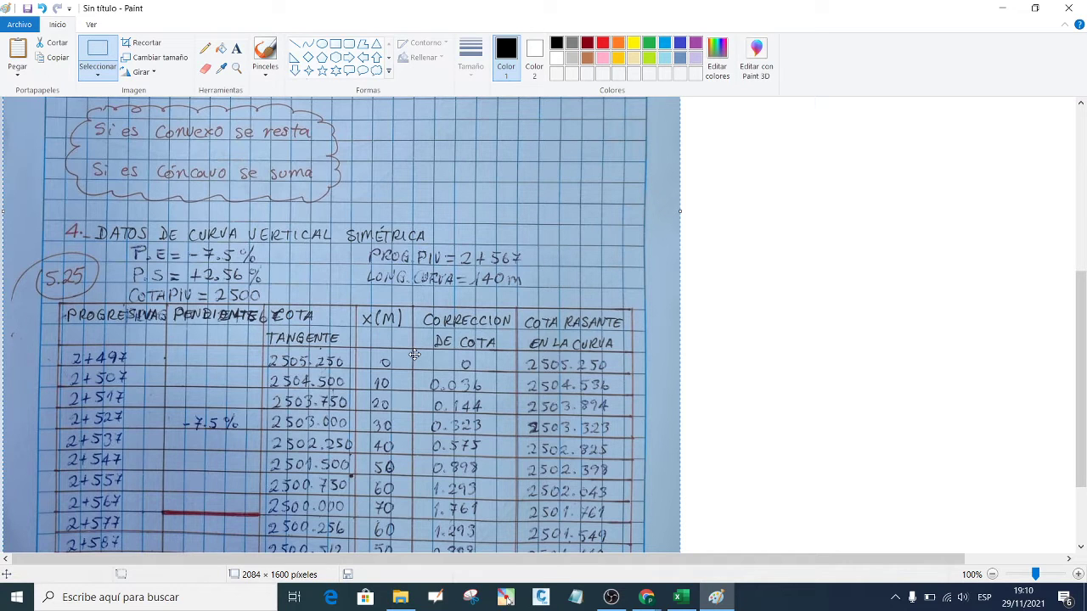
scroll(377, 344, "down", 3)
scroll(331, 313, "up", 7)
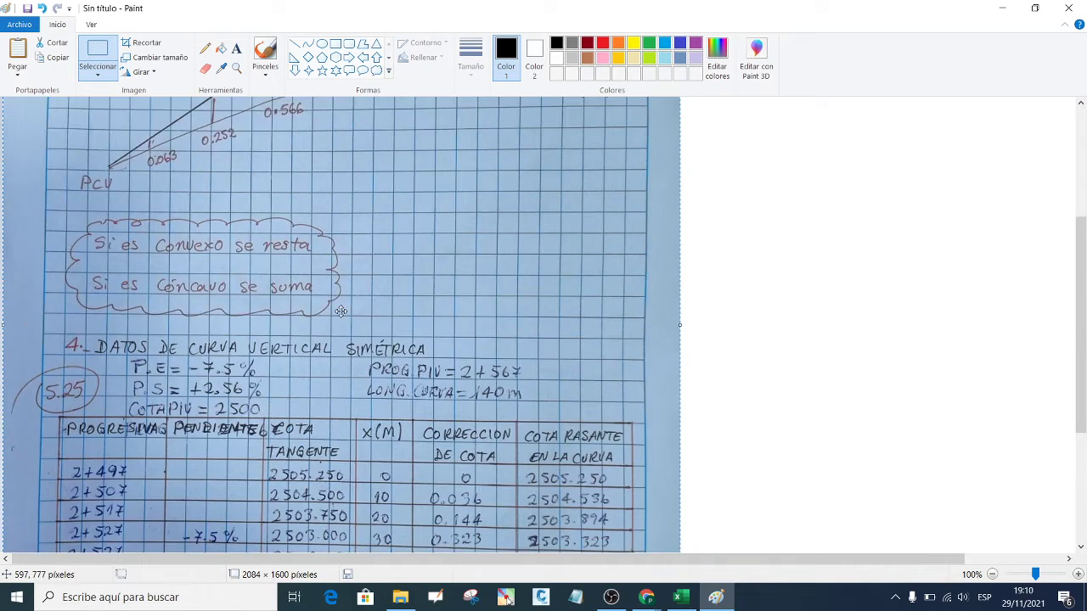
scroll(326, 310, "up", 4)
scroll(326, 310, "down", 5)
scroll(356, 330, "up", 5)
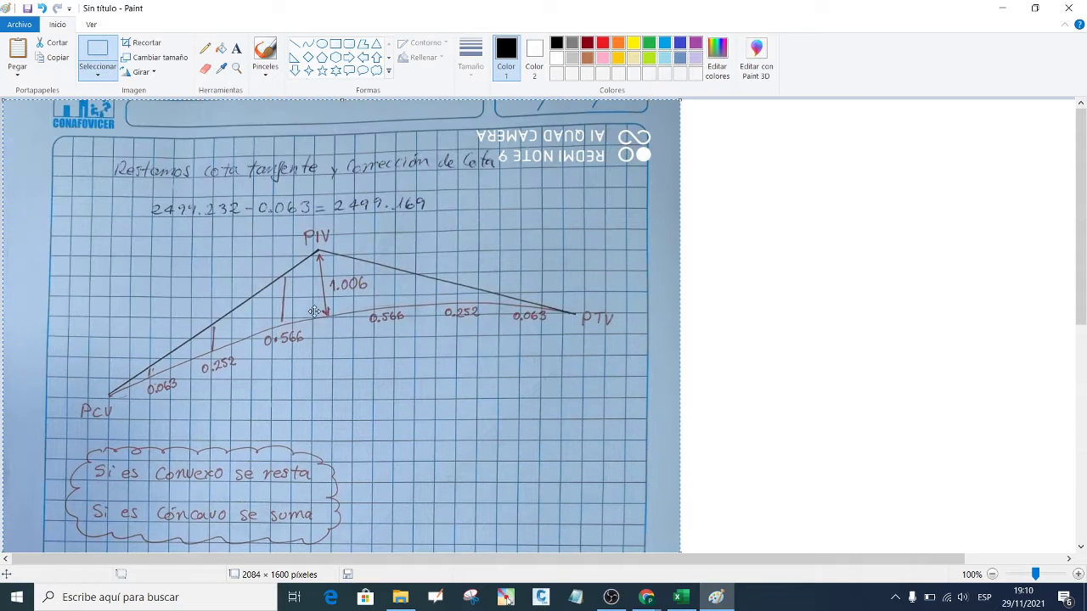
scroll(313, 310, "down", 5)
scroll(302, 313, "up", 3)
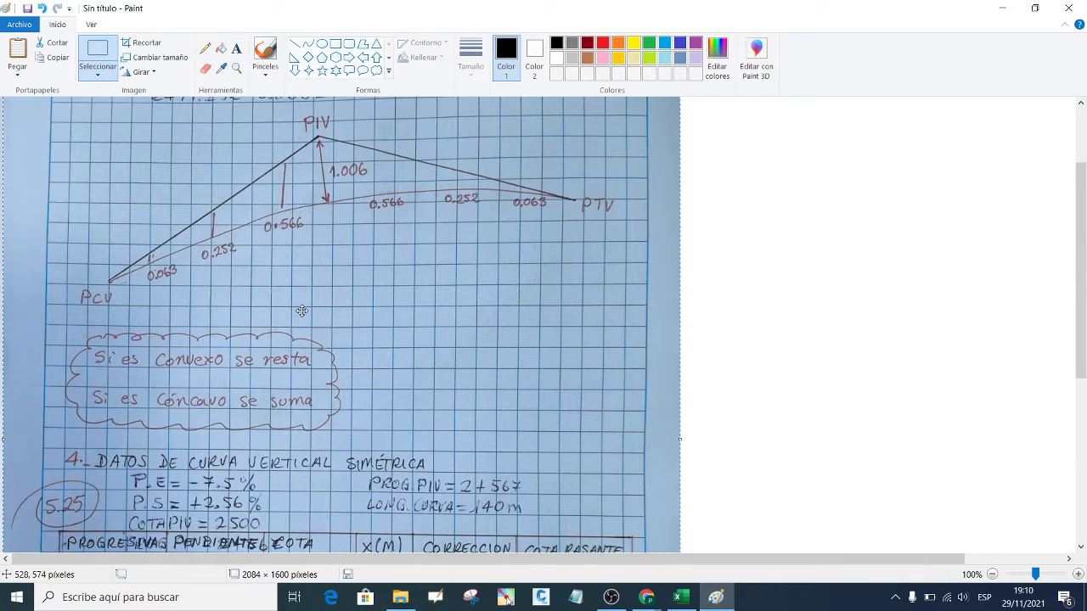
scroll(289, 331, "down", 3)
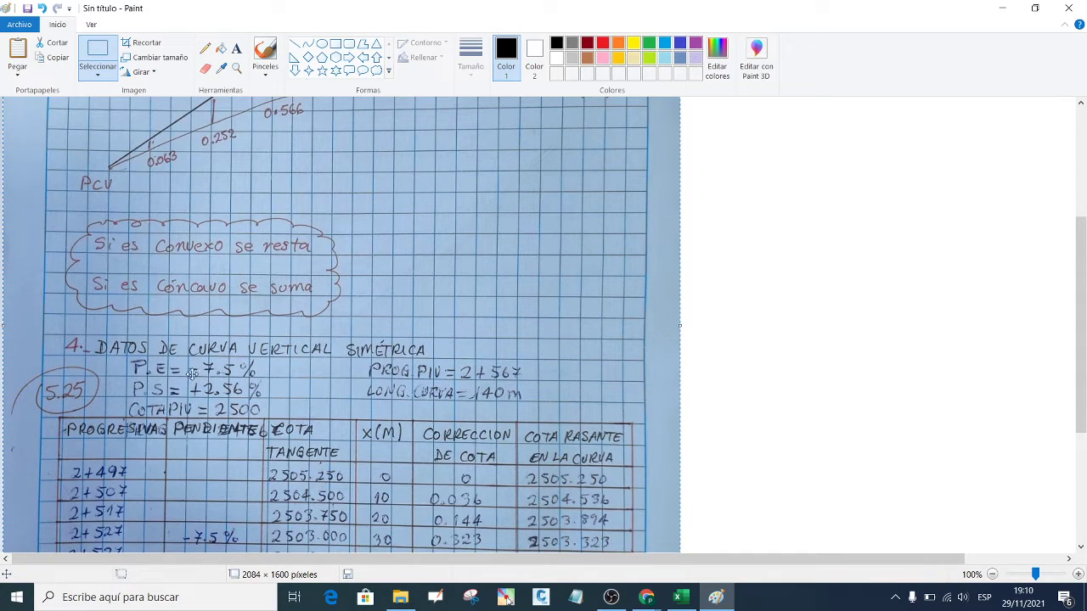
scroll(246, 376, "up", 3)
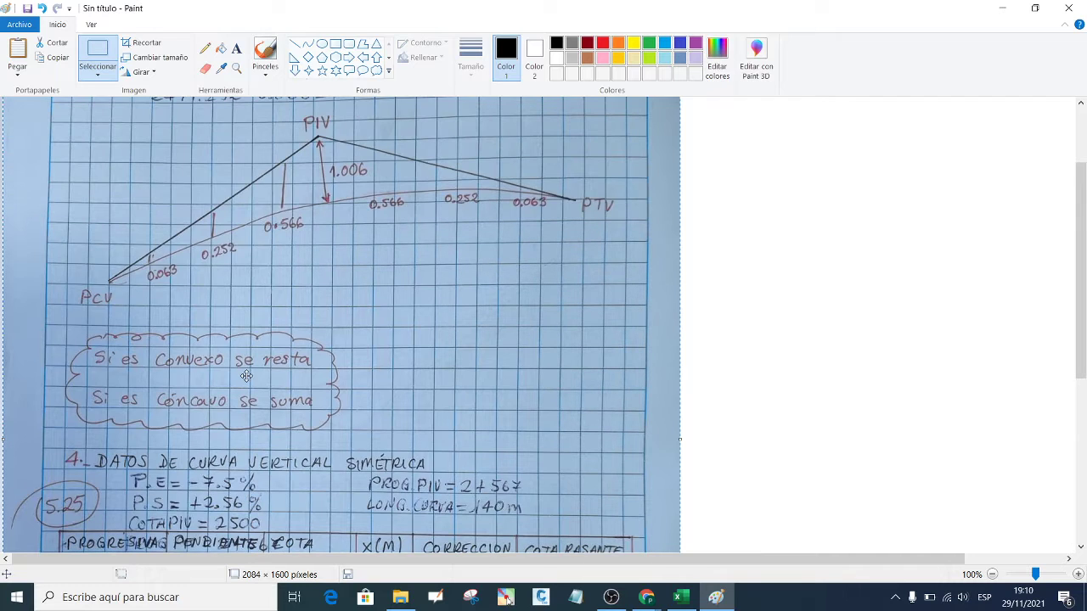
scroll(246, 376, "up", 3)
scroll(246, 377, "down", 3)
scroll(246, 377, "down", 3)
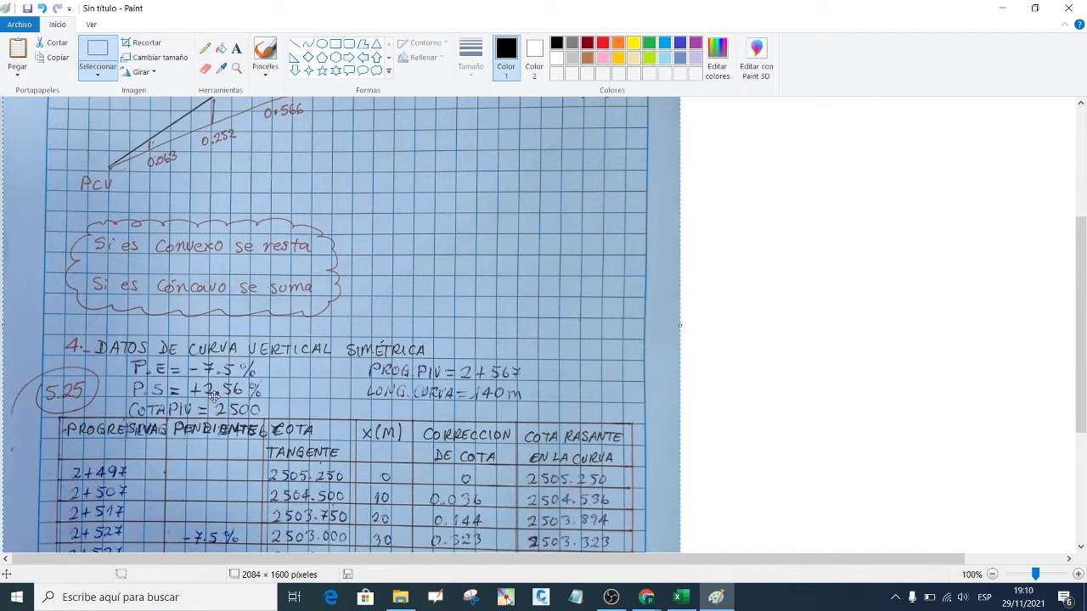
scroll(236, 393, "down", 6)
scroll(332, 348, "up", 7)
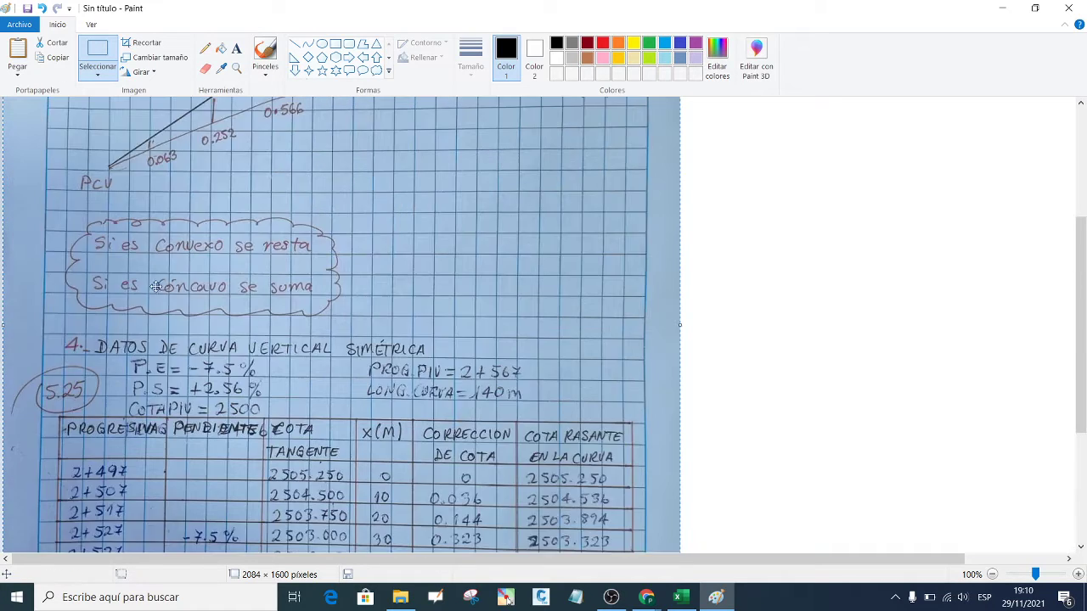
scroll(253, 260, "up", 5)
scroll(255, 200, "down", 4)
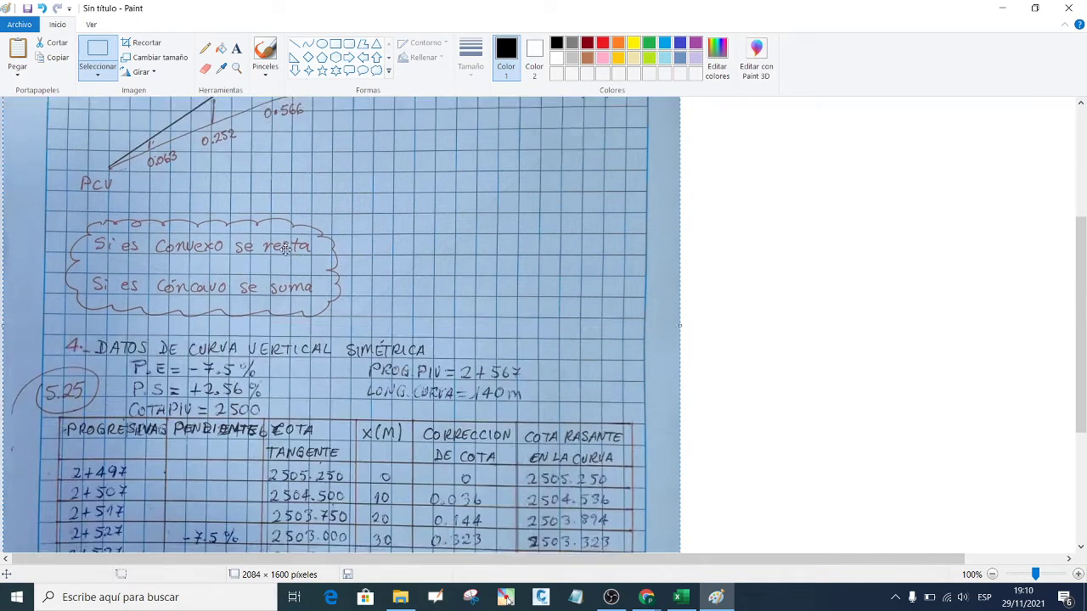
scroll(289, 264, "down", 3)
scroll(191, 264, "up", 5)
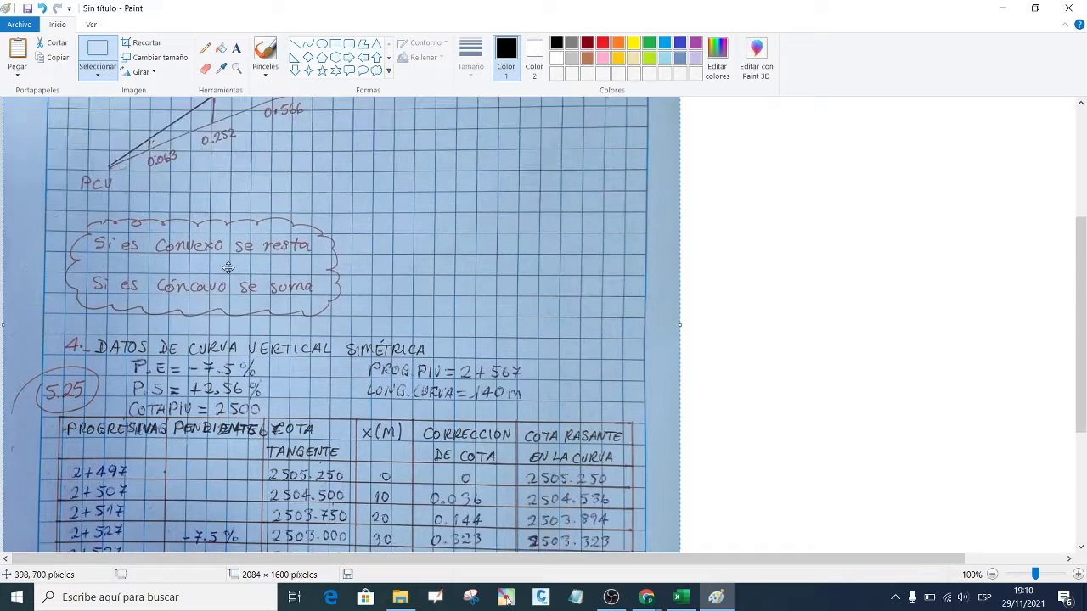
scroll(170, 287, "down", 2)
scroll(204, 371, "down", 3)
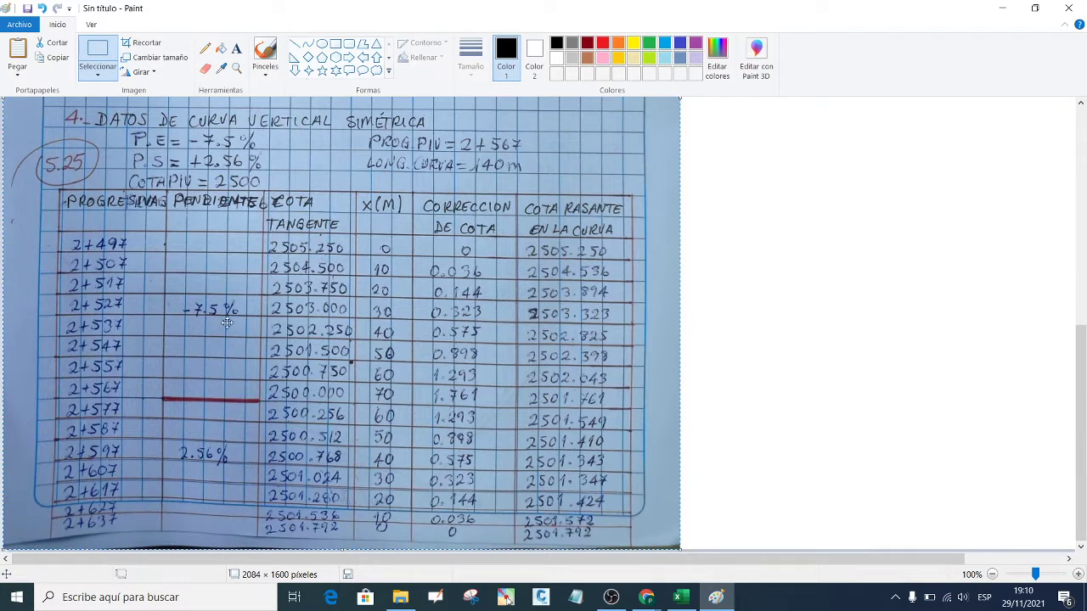
scroll(274, 394, "up", 2)
scroll(289, 211, "up", 10)
scroll(333, 314, "down", 11)
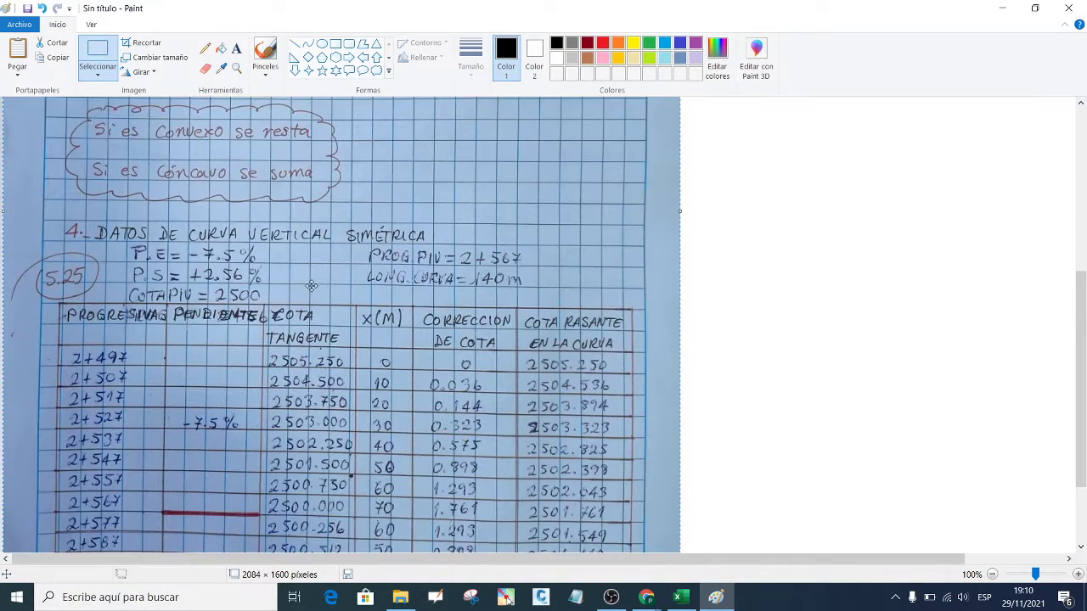
scroll(333, 314, "down", 1)
scroll(235, 312, "up", 3)
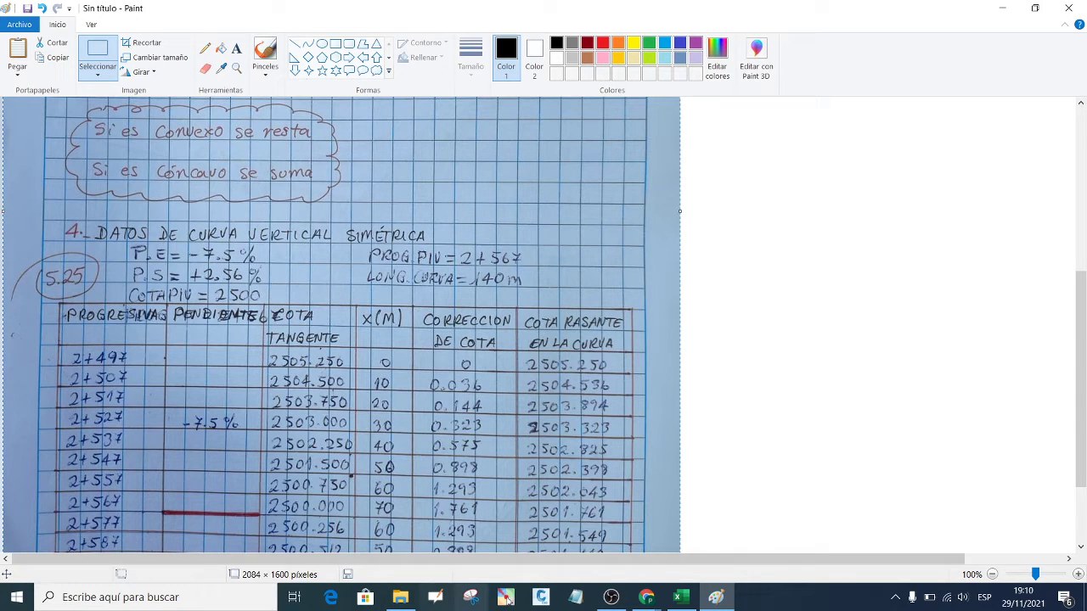
- Snip the handwritten 4. DATOS curve data and table header with Snipping Tool
left_click(473, 600)
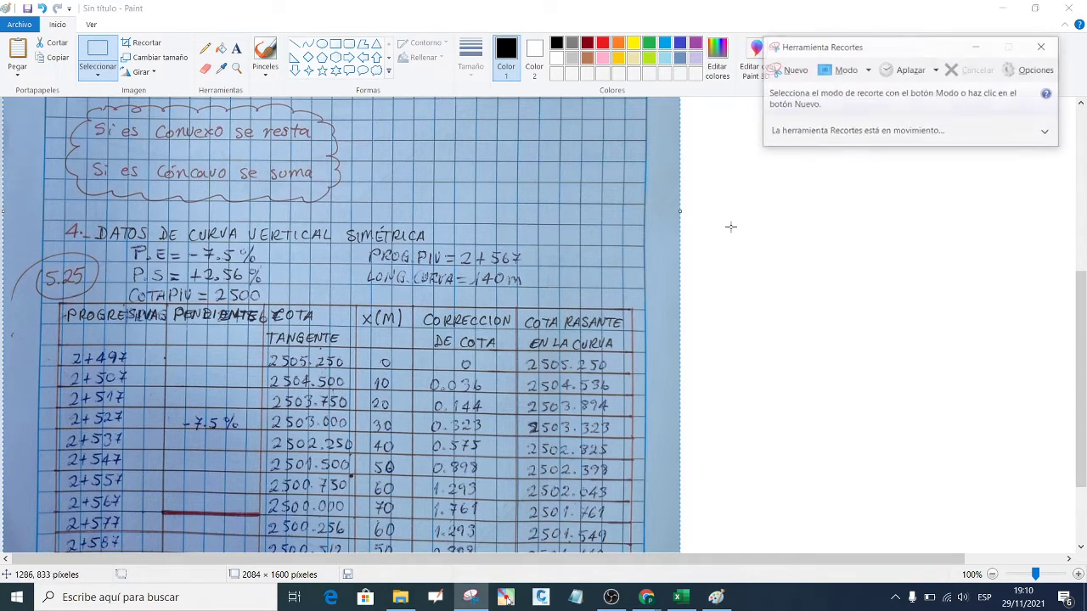
left_click(792, 71)
mouse_move(40, 191)
left_mouse_down()
mouse_move(533, 328)
mouse_move(577, 377)
left_mouse_up()
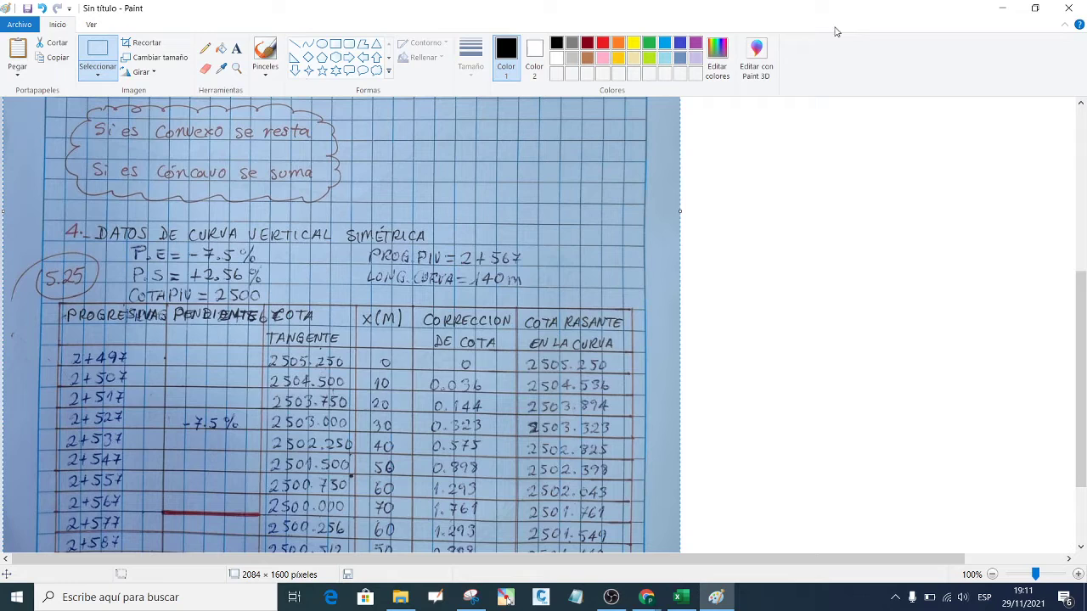
left_click(604, 72)
- Paste the snip into the Curva Vertical sheet beside the input values
left_click(1011, 6)
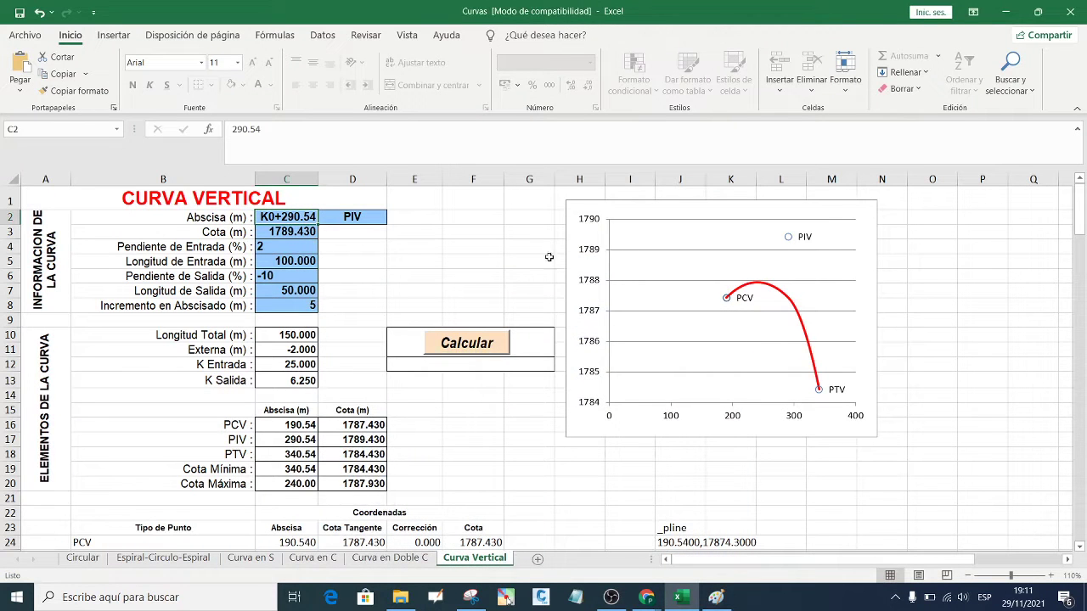
left_click(489, 244)
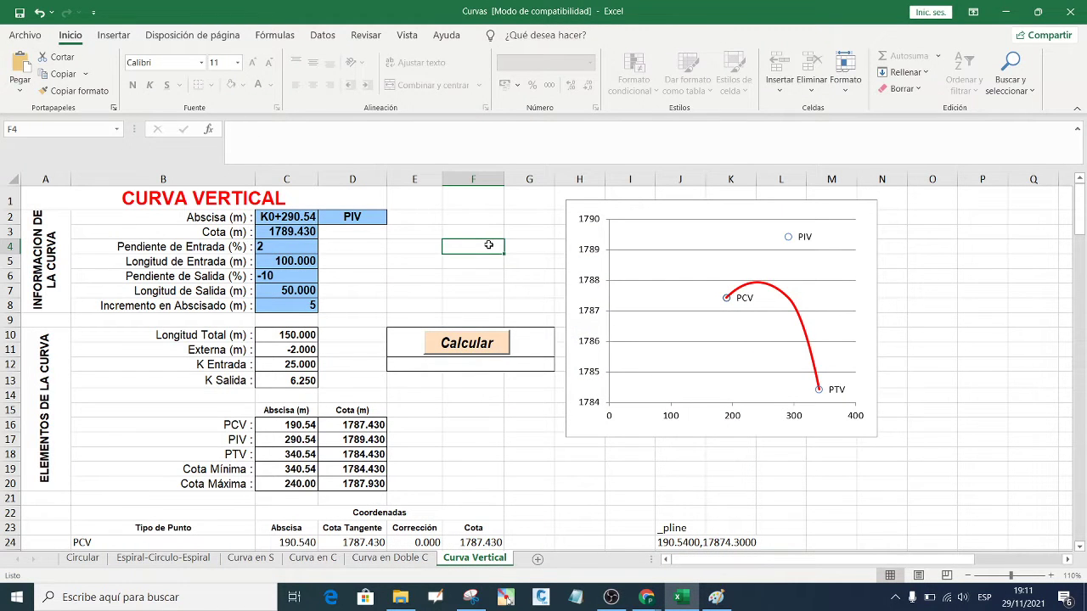
key("ctrl+v")
mouse_move(491, 255)
left_mouse_down()
mouse_move(624, 270)
mouse_move(567, 249)
left_mouse_up()
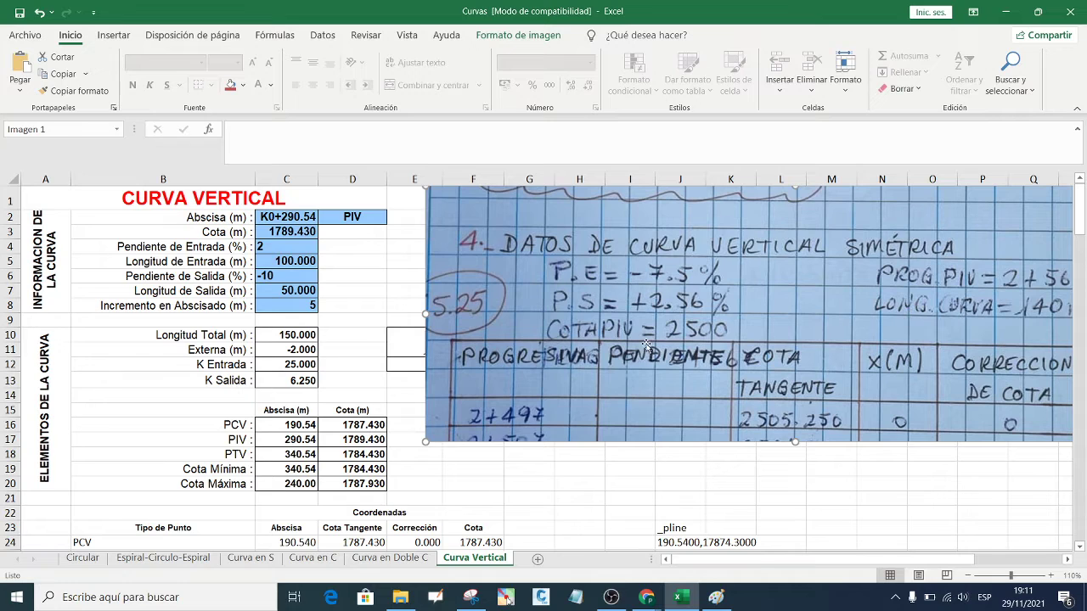
- Enter PIV elevation 2500 and PIV station K2+567.00, shifting the notes picture aside
left_click(283, 232)
type("250")
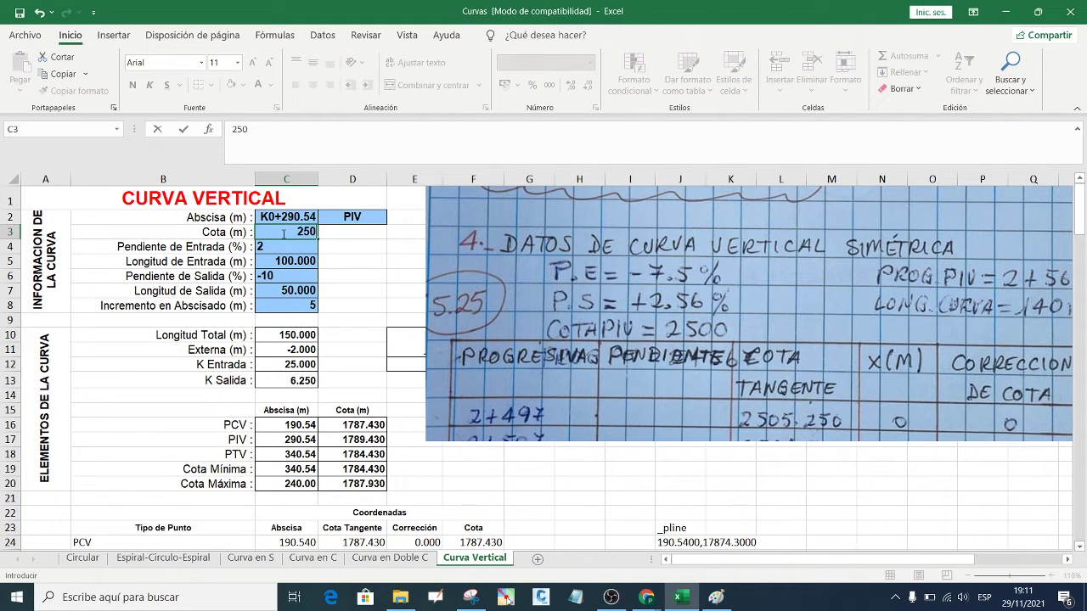
type("0")
key("Tab")
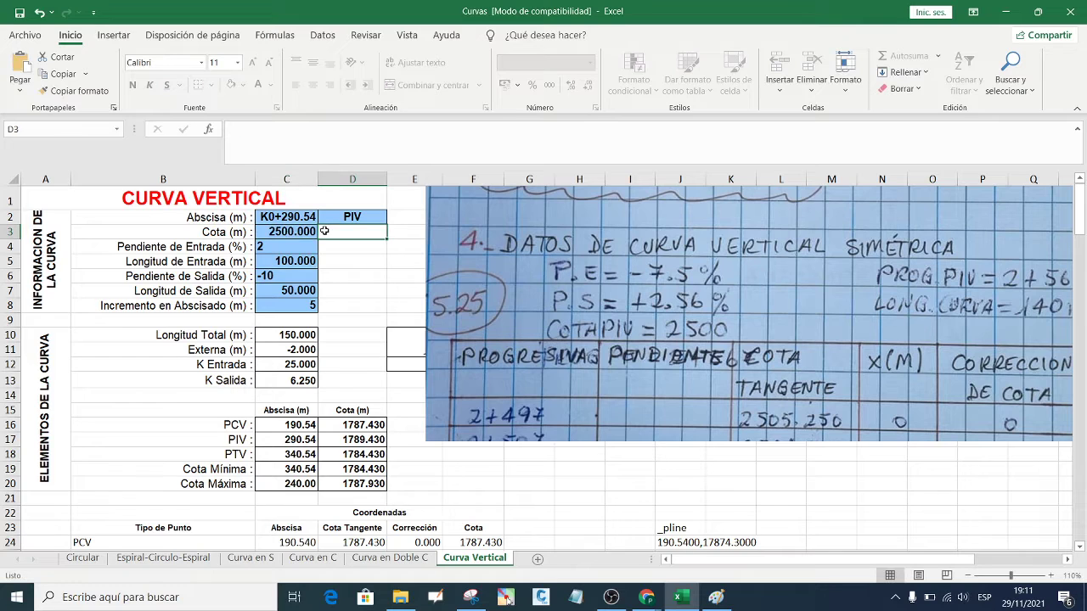
left_click(281, 218)
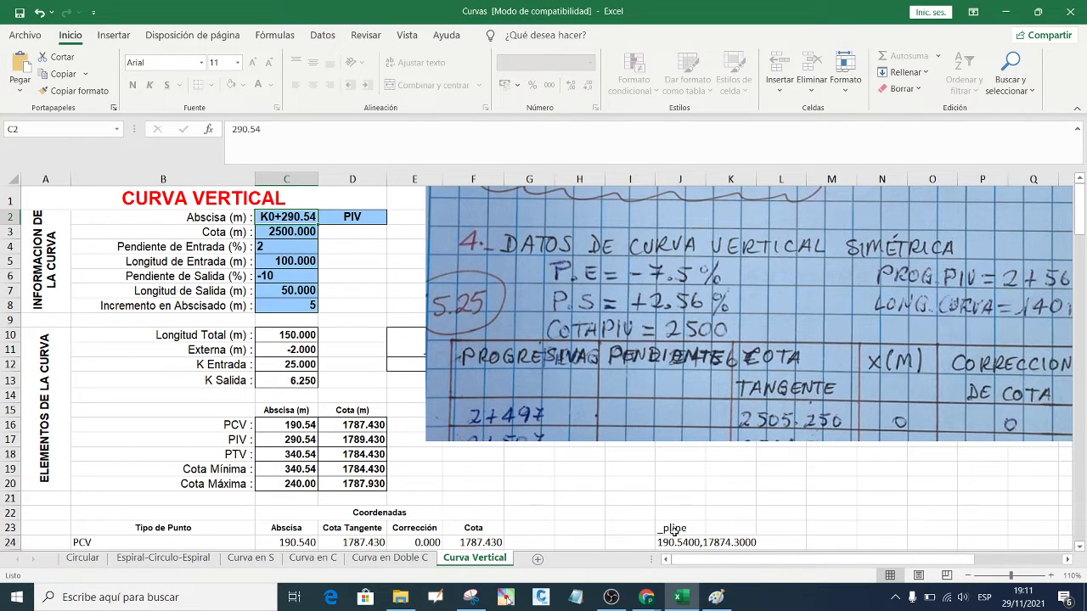
left_click_drag(870, 367, 880, 367)
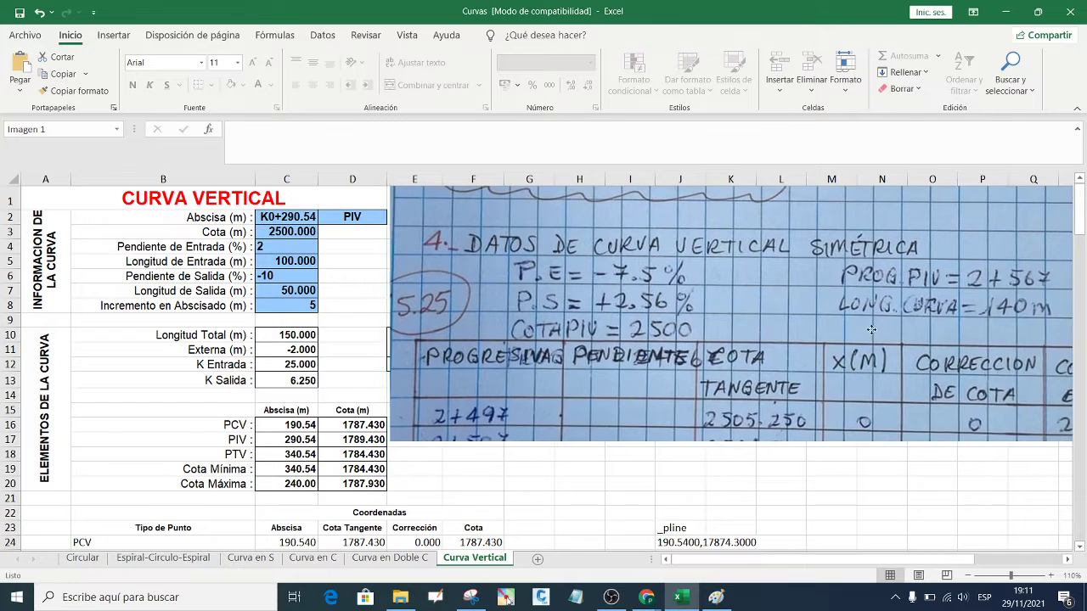
mouse_move(872, 333)
left_mouse_down()
mouse_move(834, 310)
mouse_move(876, 303)
left_mouse_up()
left_click(297, 219)
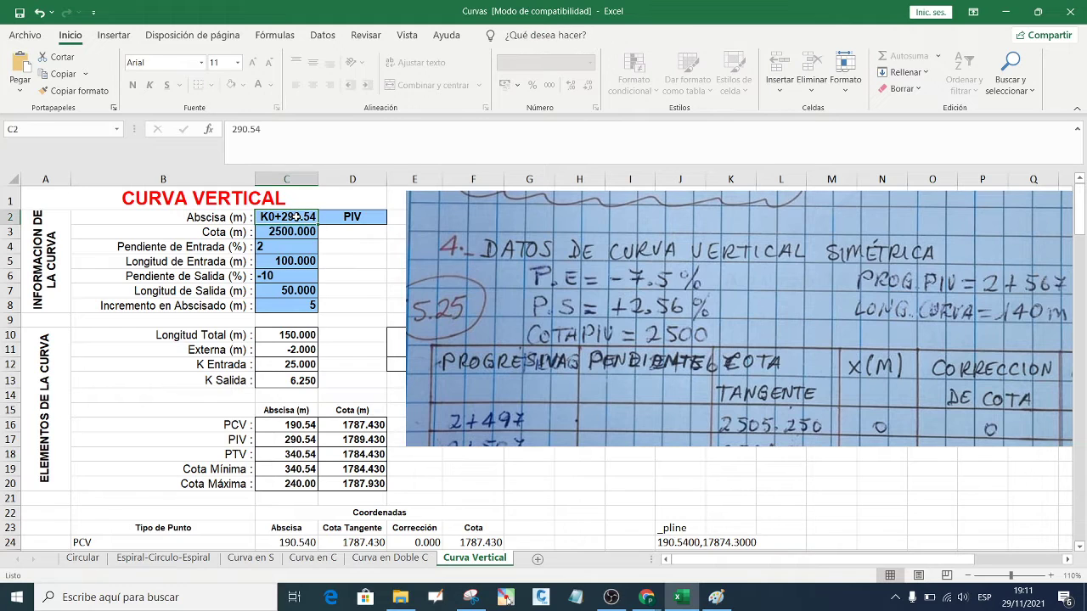
type("2")
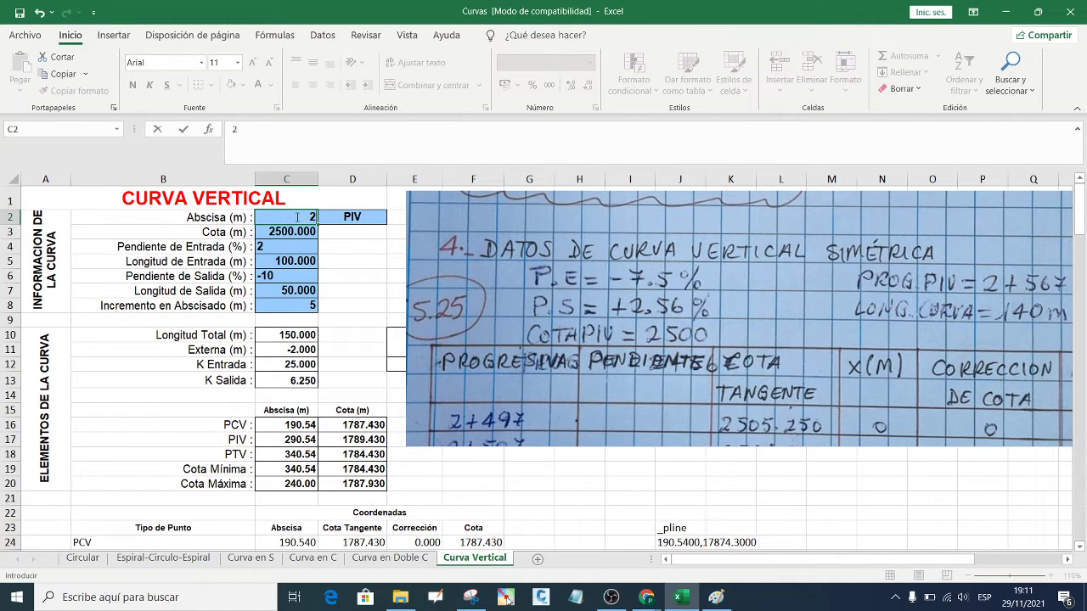
type("567")
left_click(358, 244)
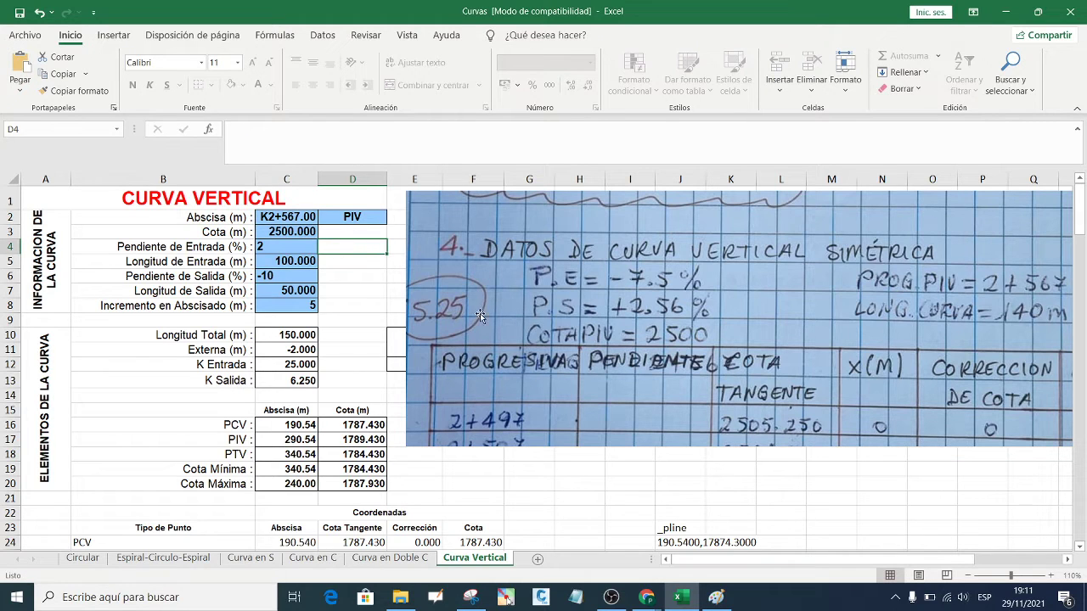
- Set entry grade −7.5%, exit grade 2.56% and both curve lengths to 70 m
left_click(276, 246)
type("-")
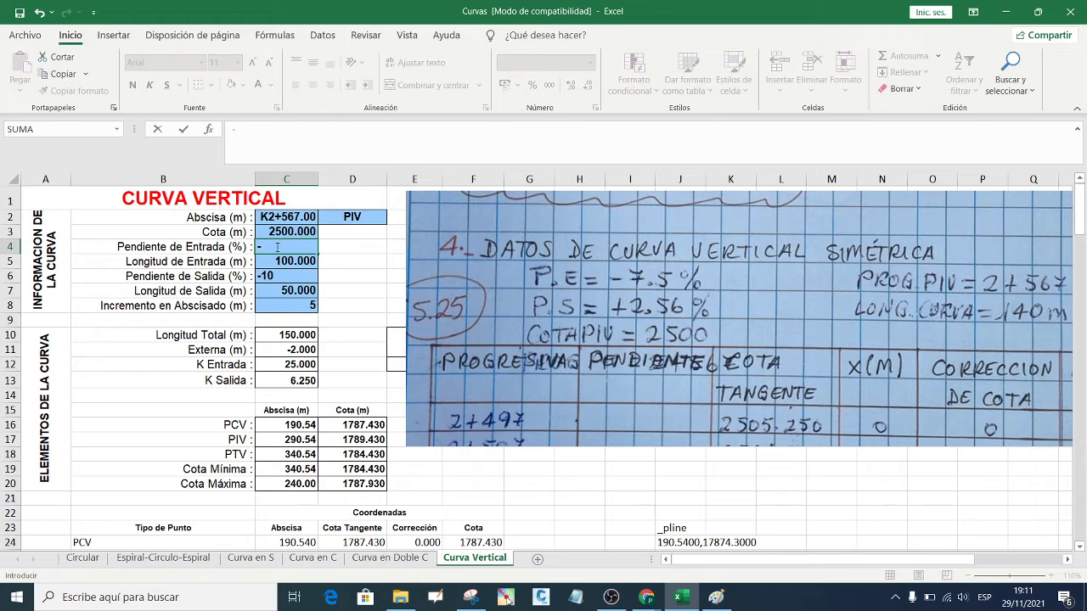
type("7.5")
key("Return")
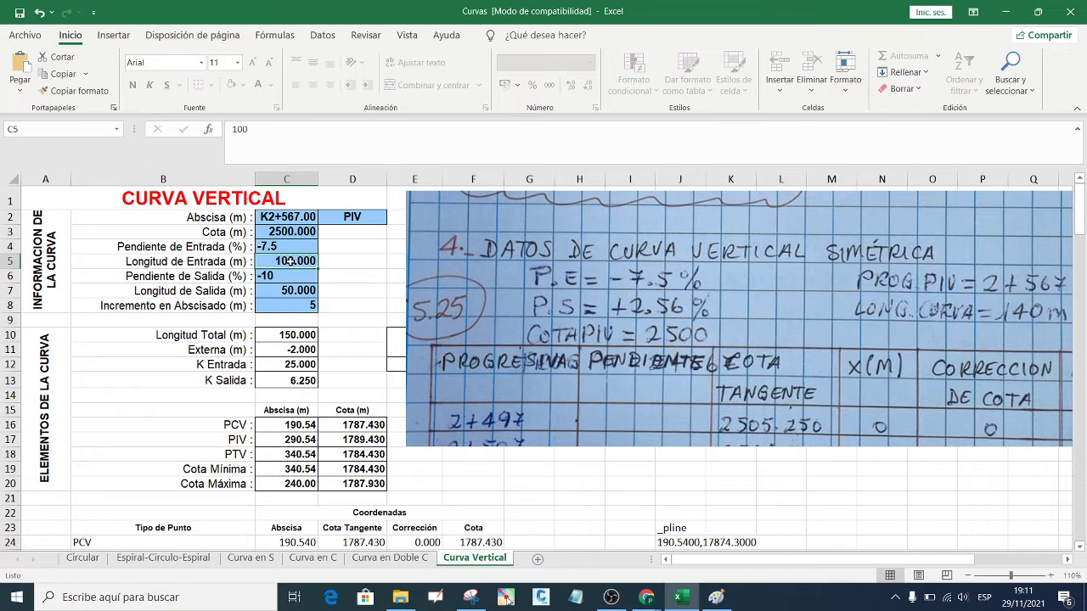
key("Up")
left_click(299, 268)
type("70")
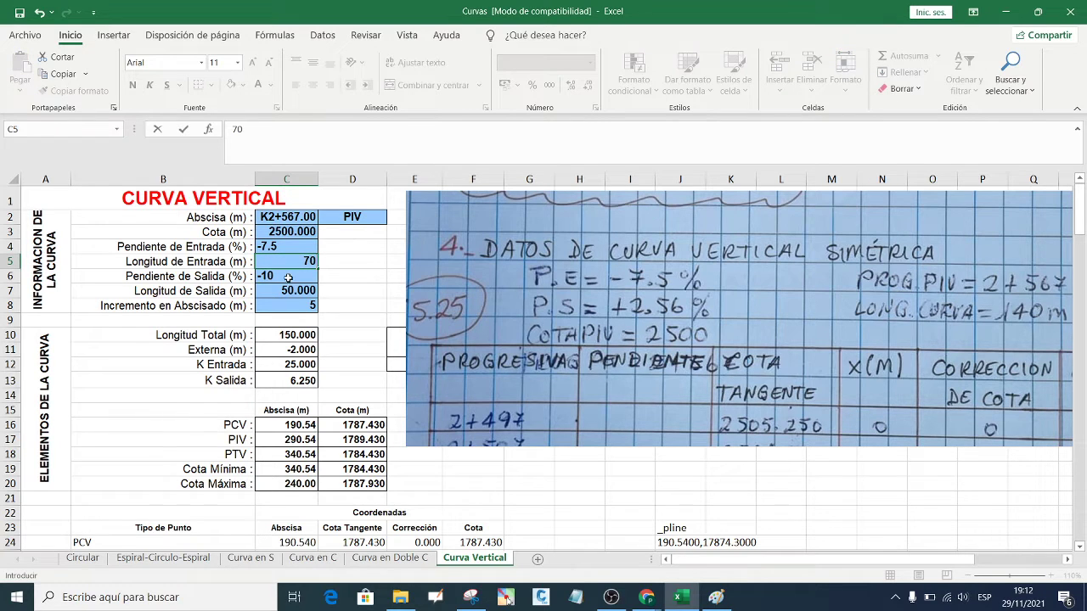
left_click(286, 278)
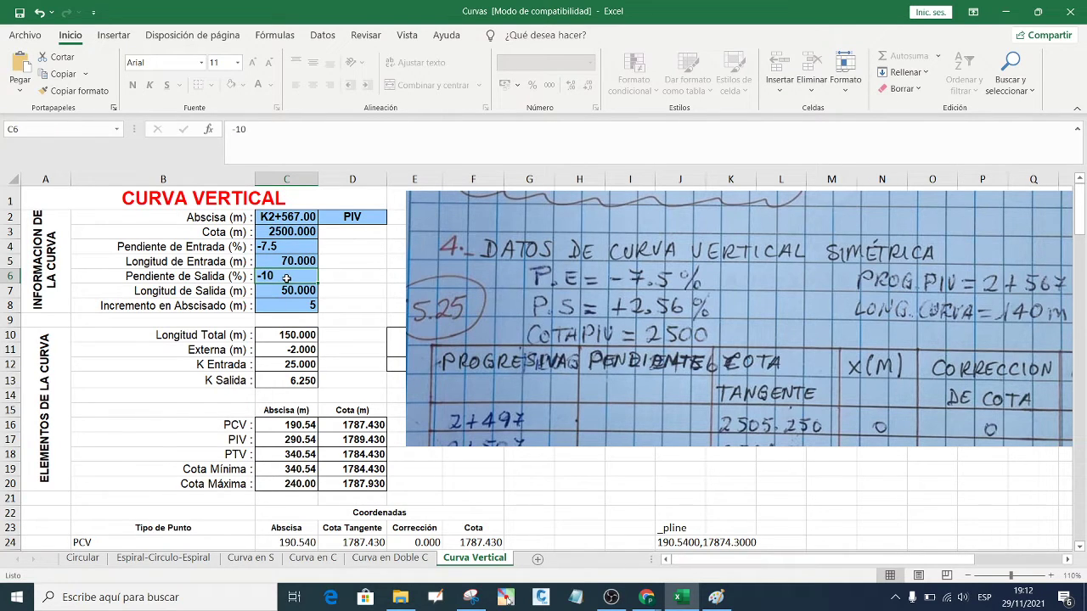
type("2.5")
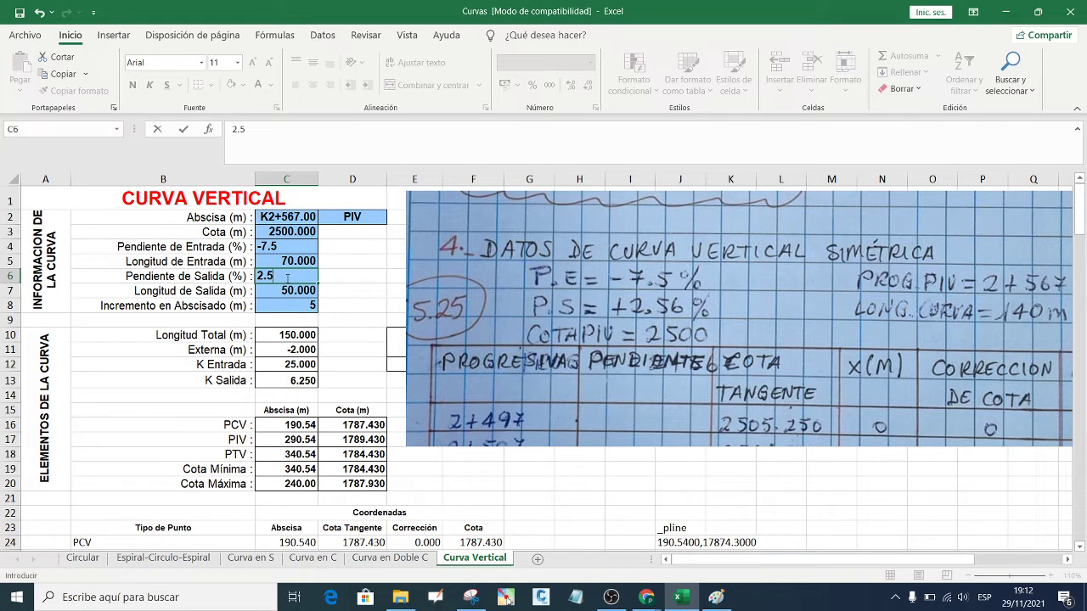
type("6")
left_click(294, 293)
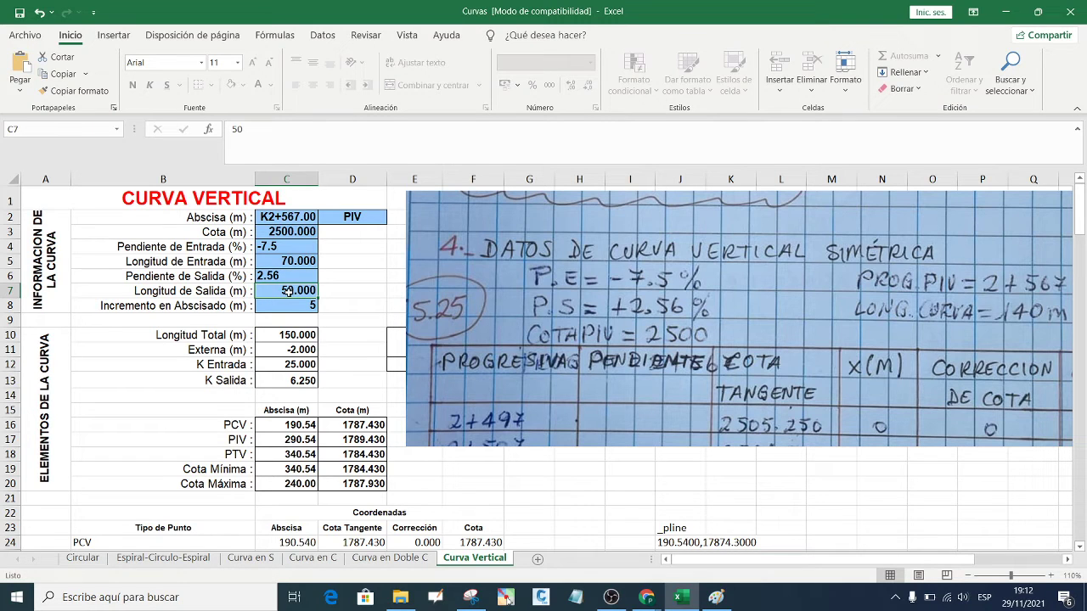
type("70")
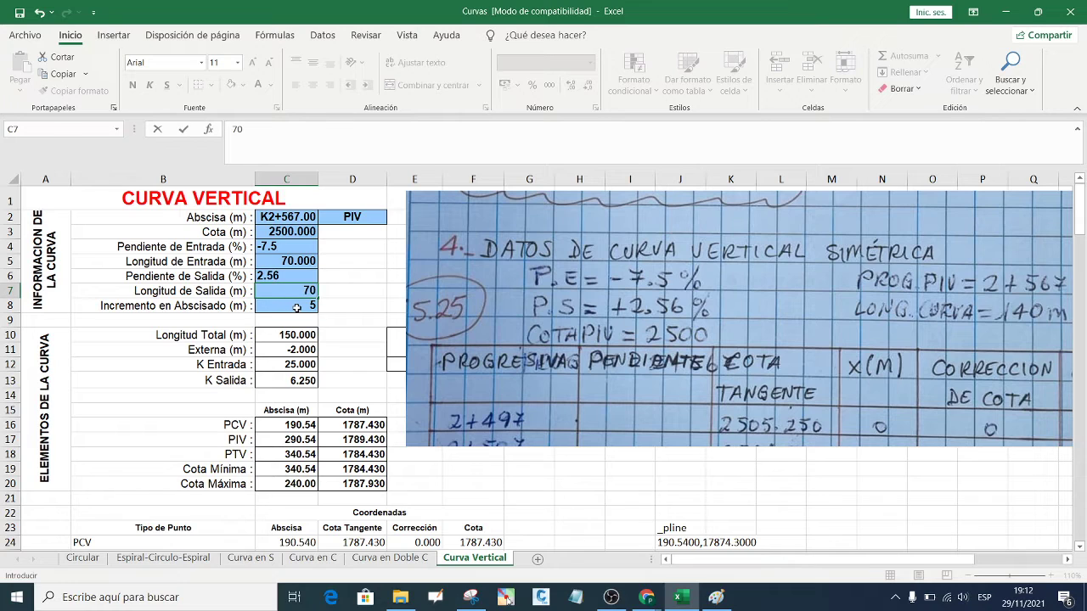
left_click(293, 306)
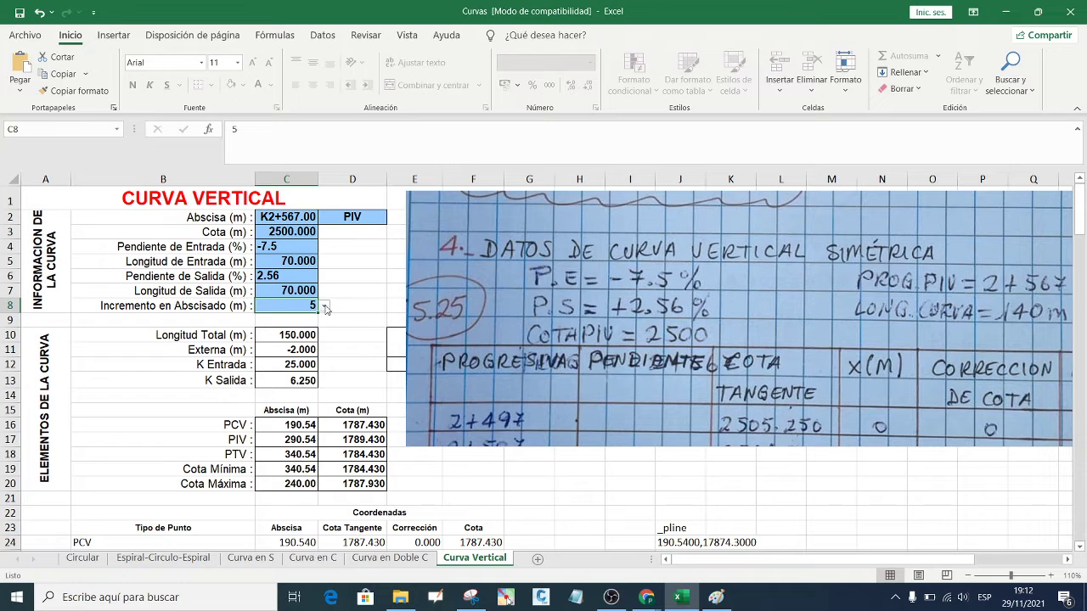
- Change the Incremento en Abscisado in C8 from 5 to 10
left_click(324, 306)
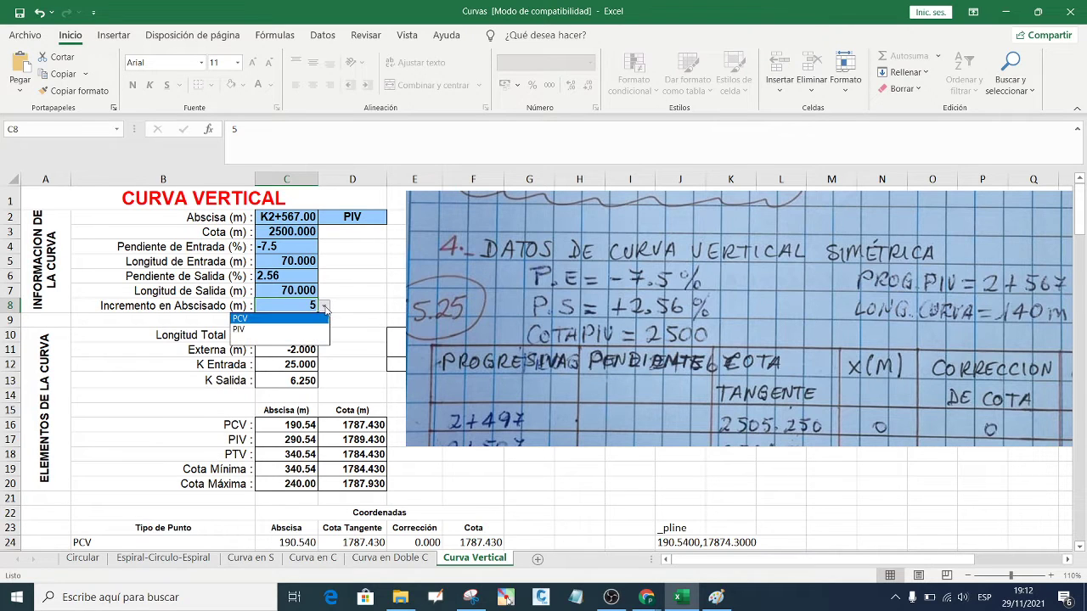
left_click(324, 308)
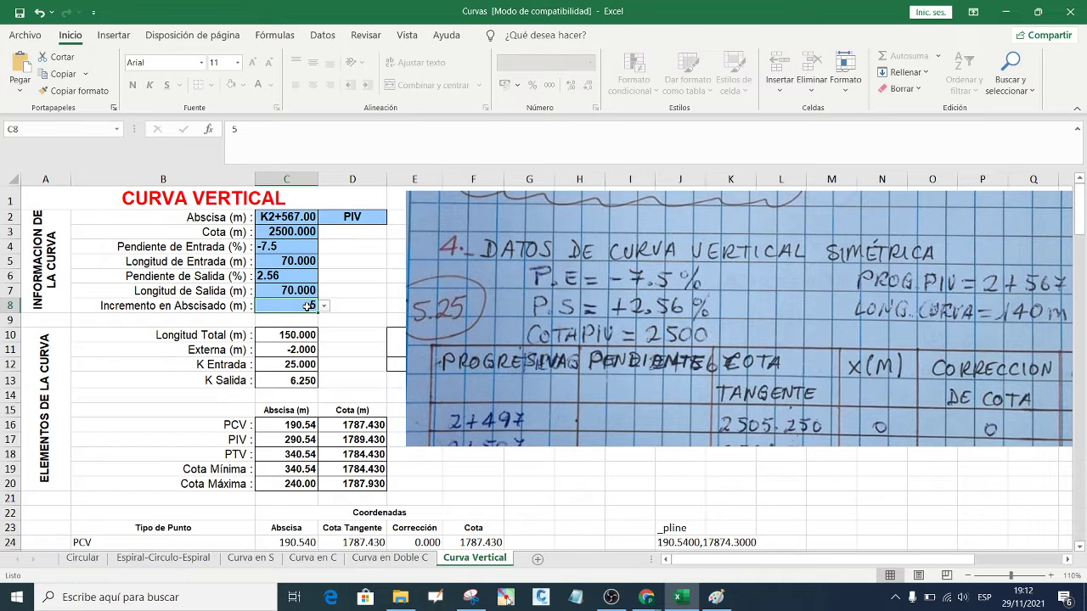
type("10")
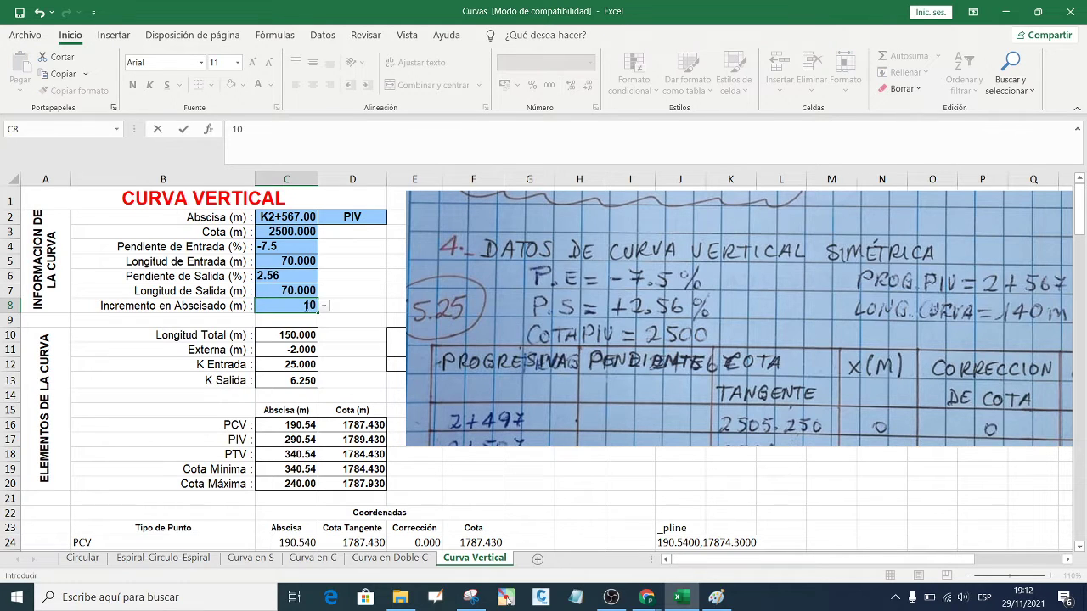
left_click(362, 303)
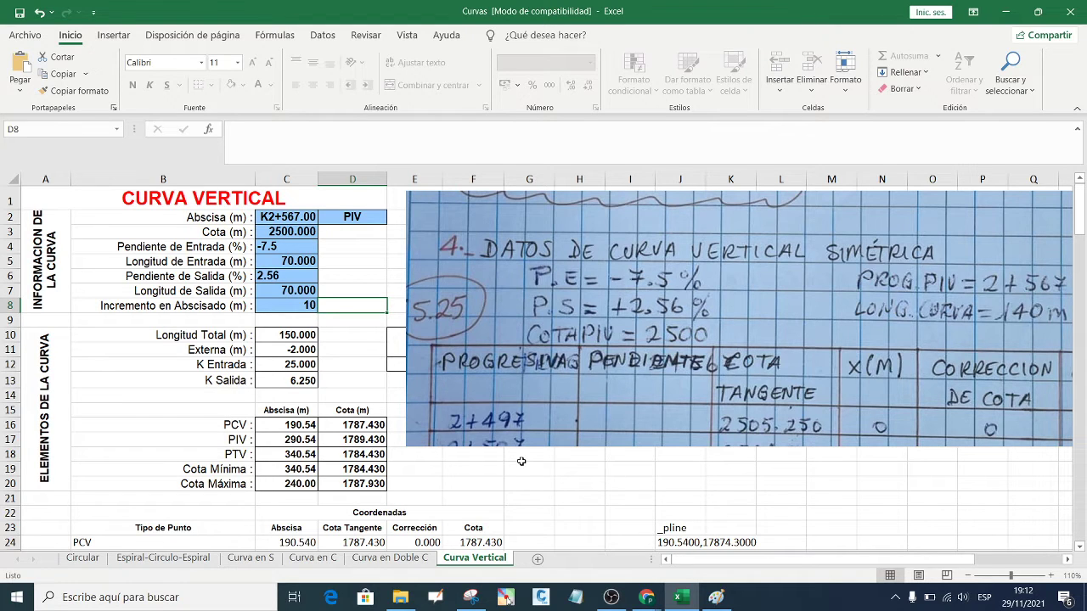
left_click(646, 598)
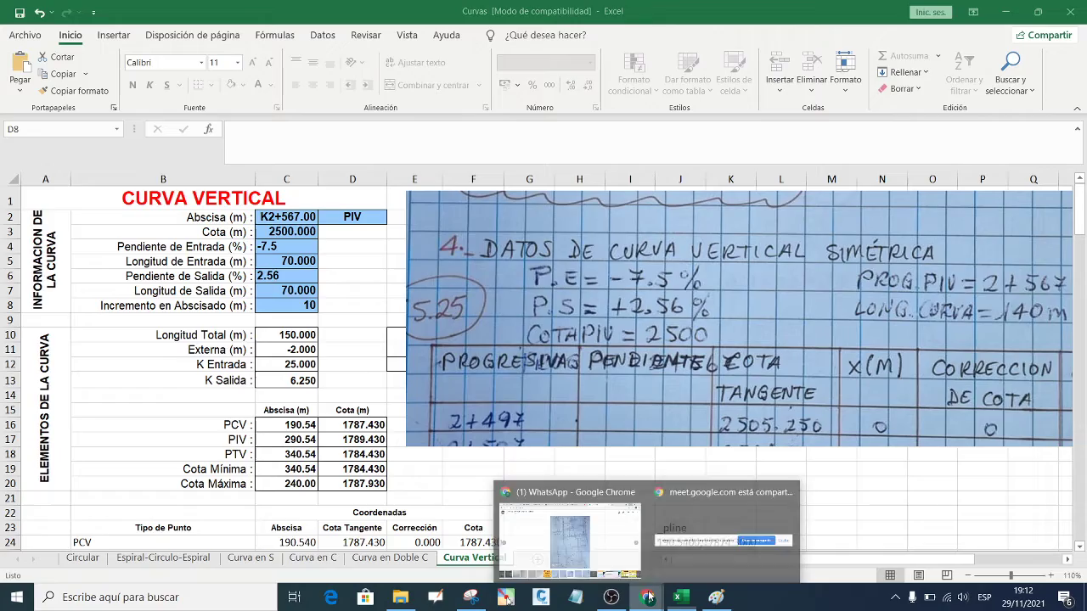
left_click(602, 544)
left_click(1058, 73)
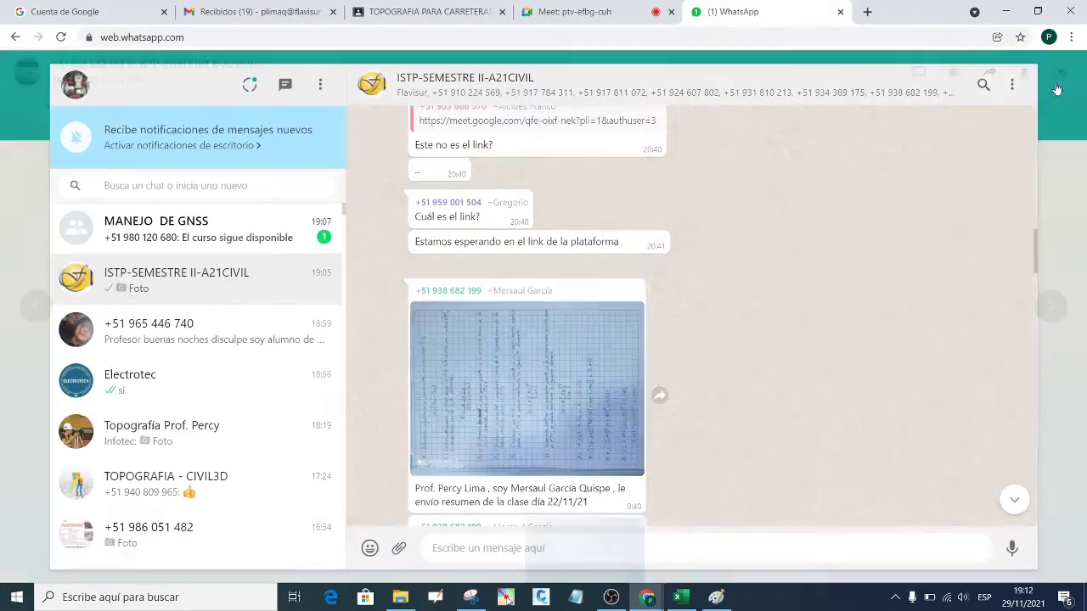
scroll(789, 369, "down", 5)
scroll(789, 369, "down", 5)
scroll(789, 368, "down", 5)
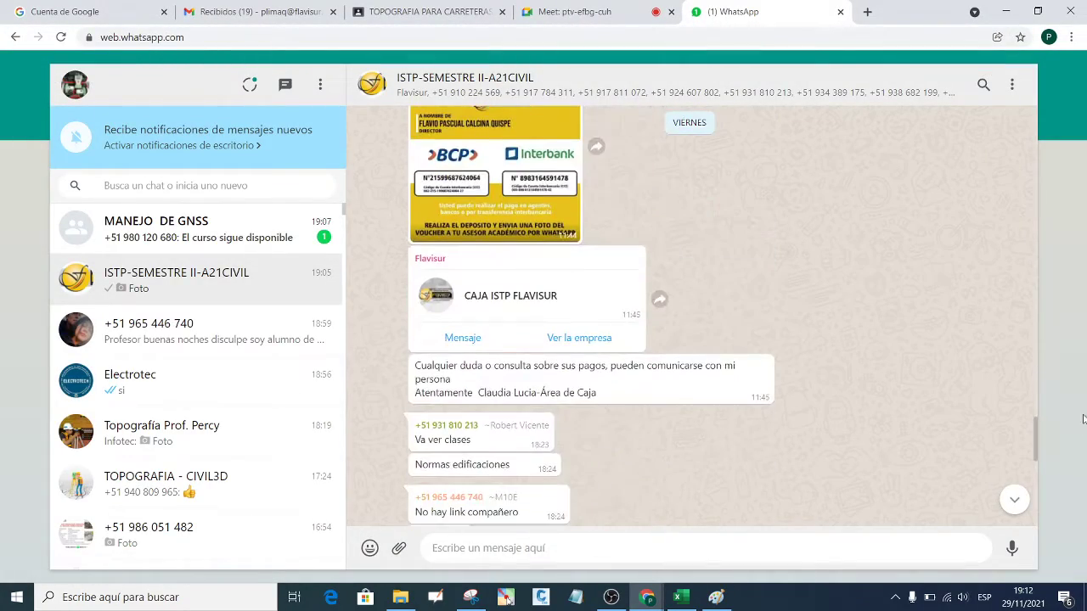
left_click(1014, 499)
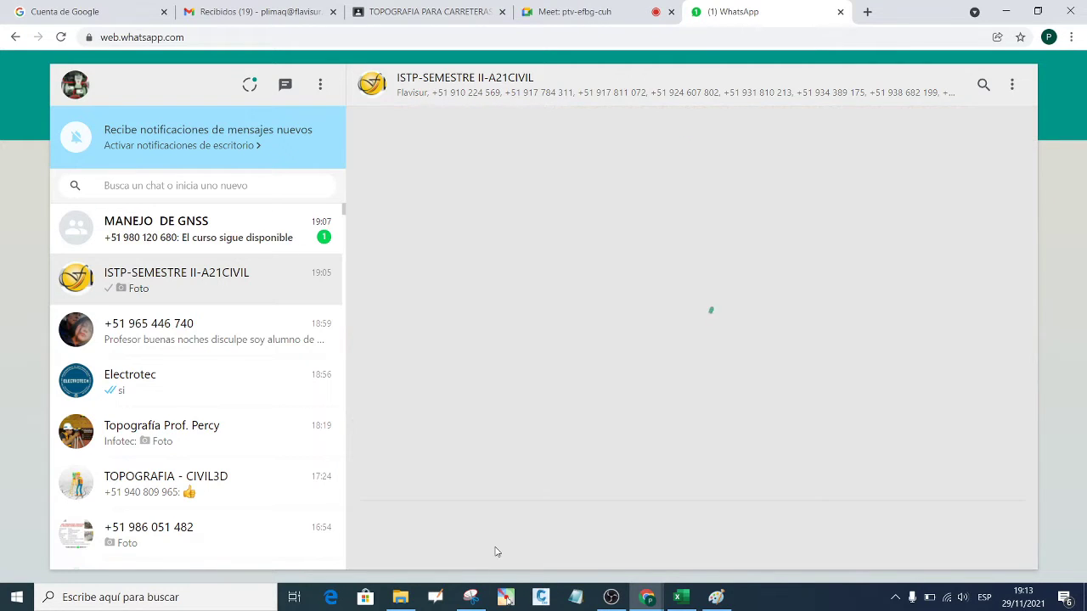
key("alt+Tab")
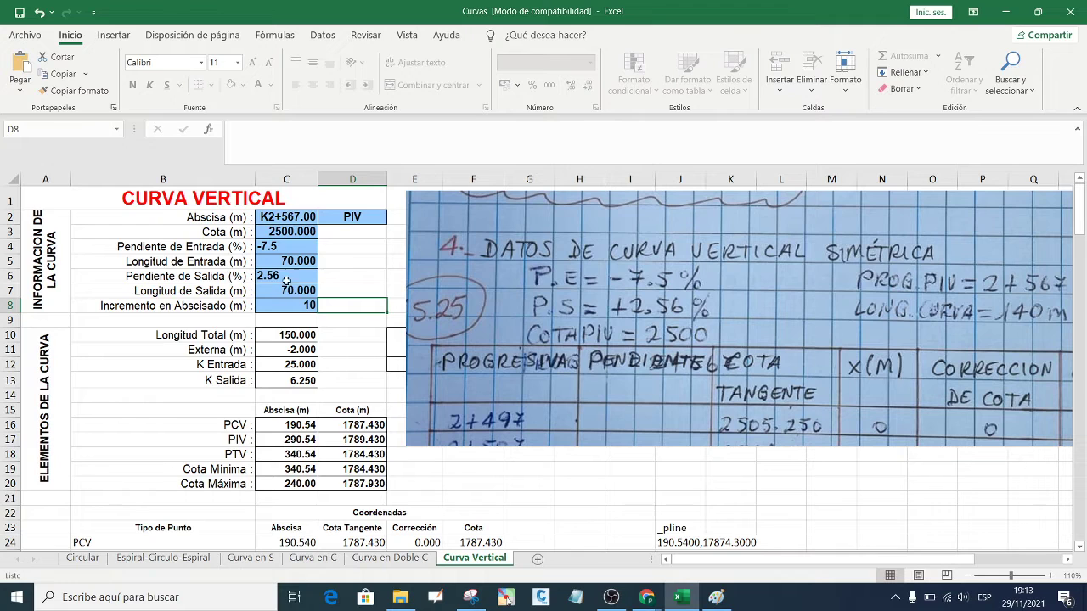
- Move the notes photo off the results and recalculate with the Calcular button
left_click_drag(699, 296, 838, 291)
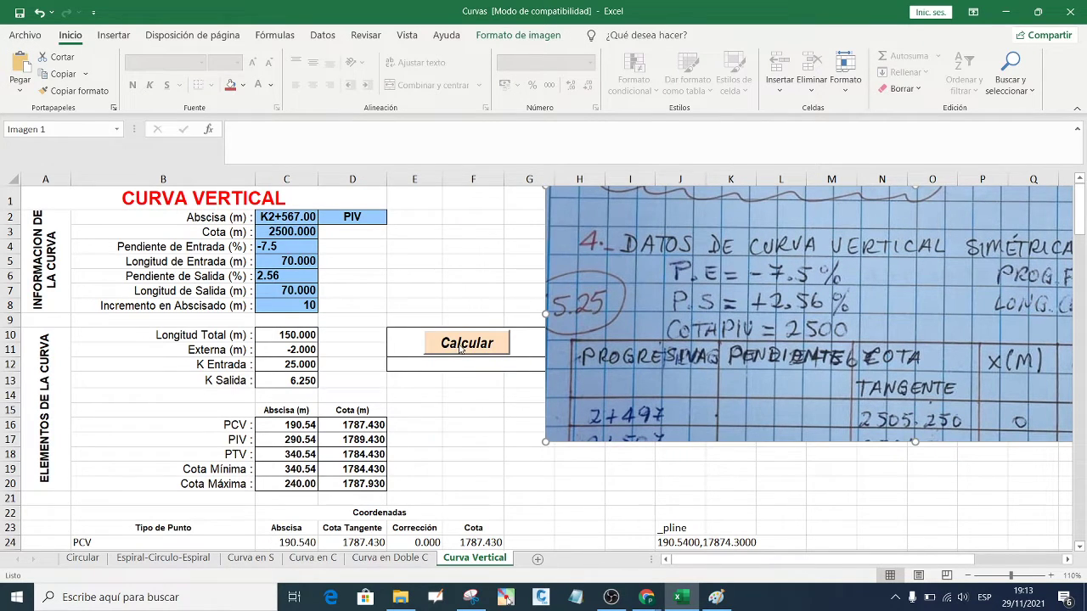
left_click(461, 345)
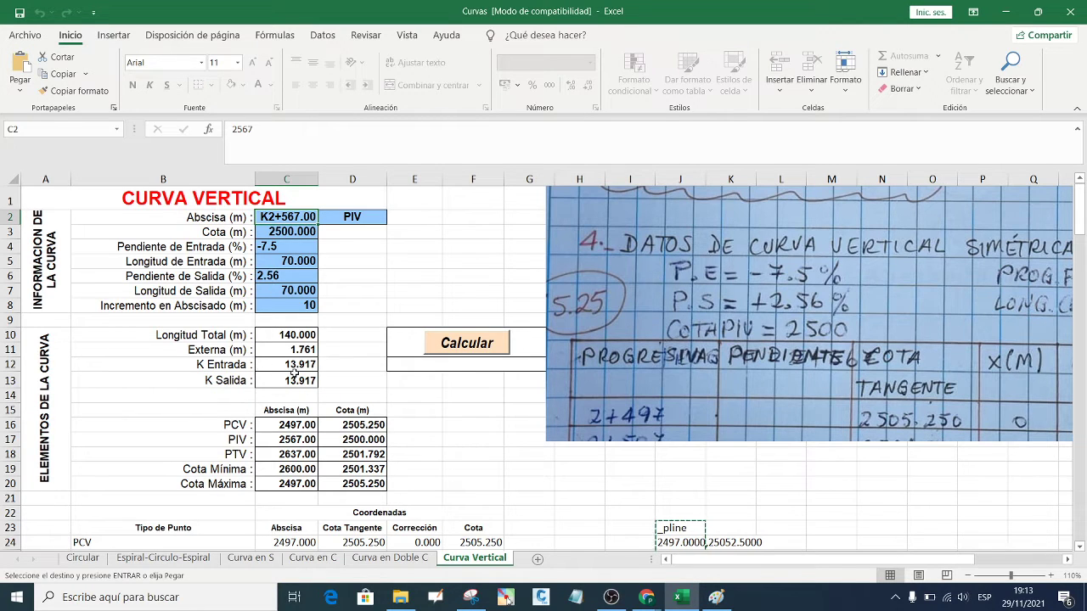
scroll(294, 372, "down", 2)
scroll(294, 372, "down", 1)
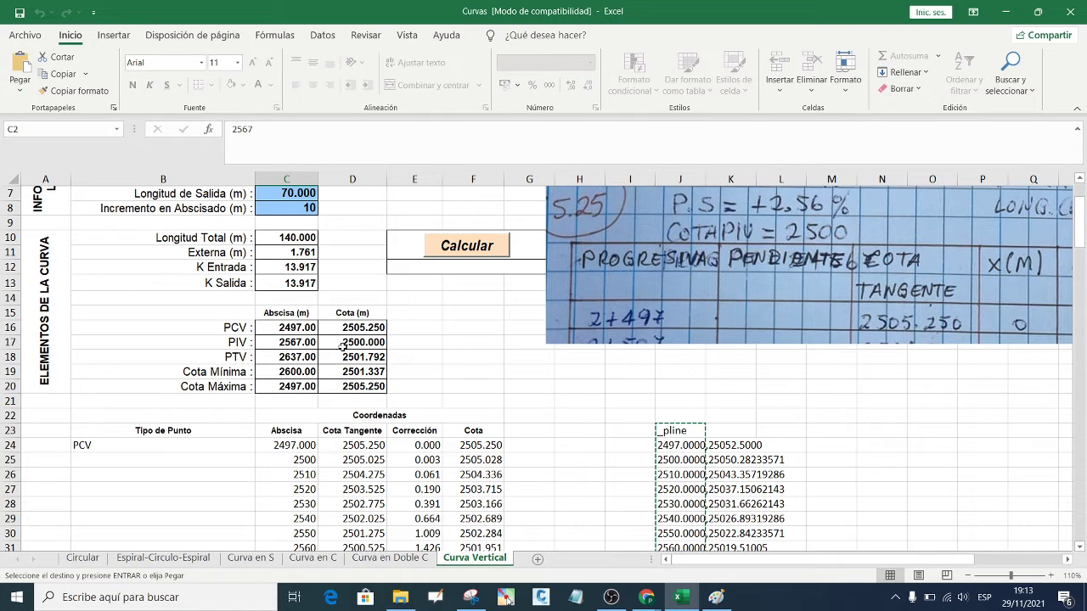
- Check PCV at 2497.00/2505.250 and PIV at 2567.00/2500.000 in C16–C17
left_click(301, 328)
scroll(439, 329, "up", 2)
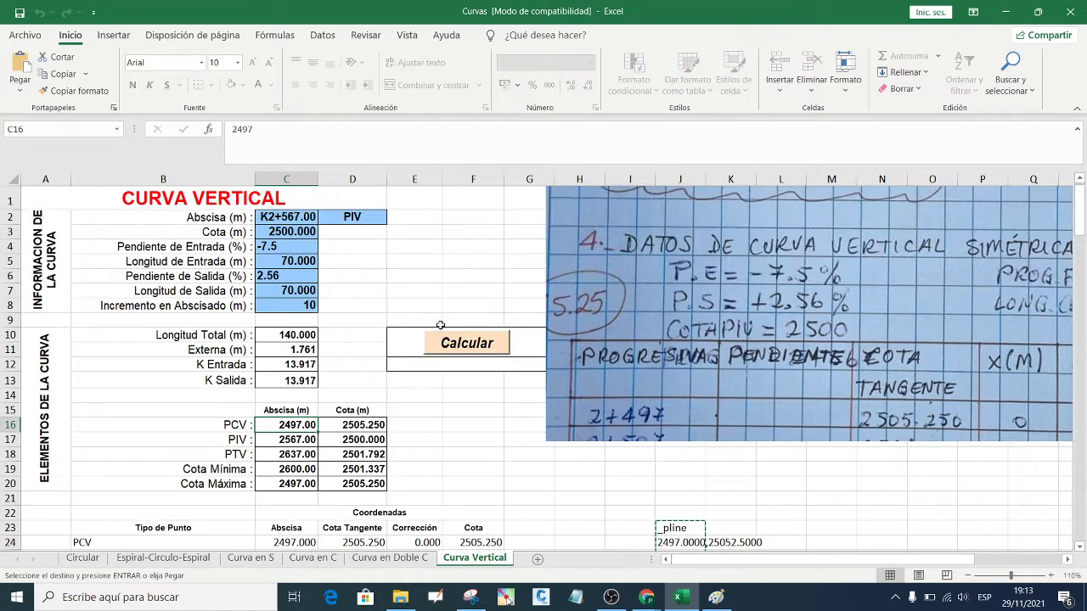
scroll(439, 325, "down", 1)
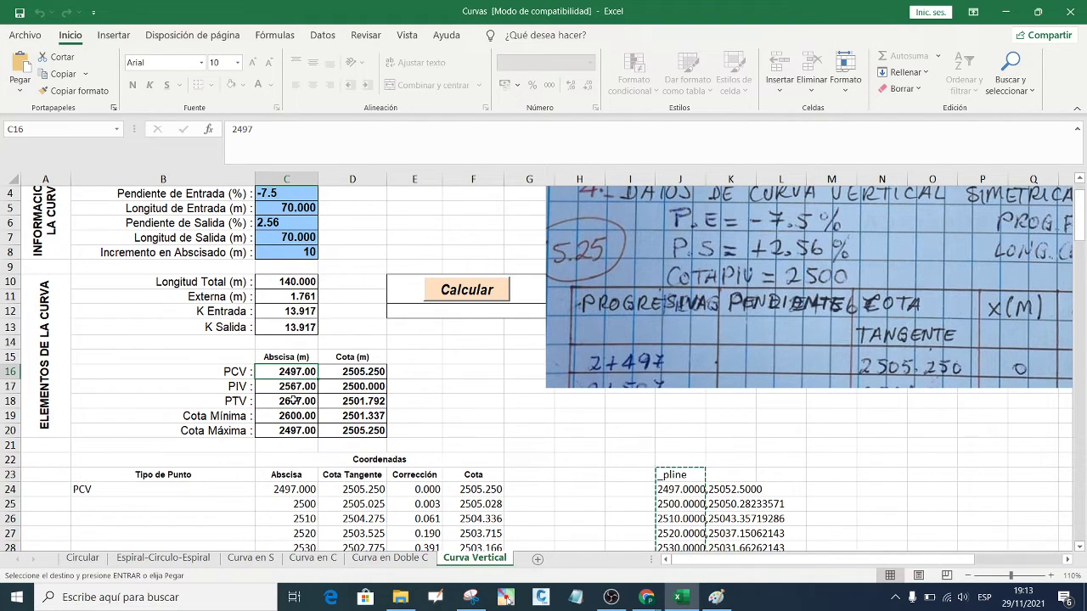
left_click(291, 388)
left_click(291, 400)
left_click(290, 387)
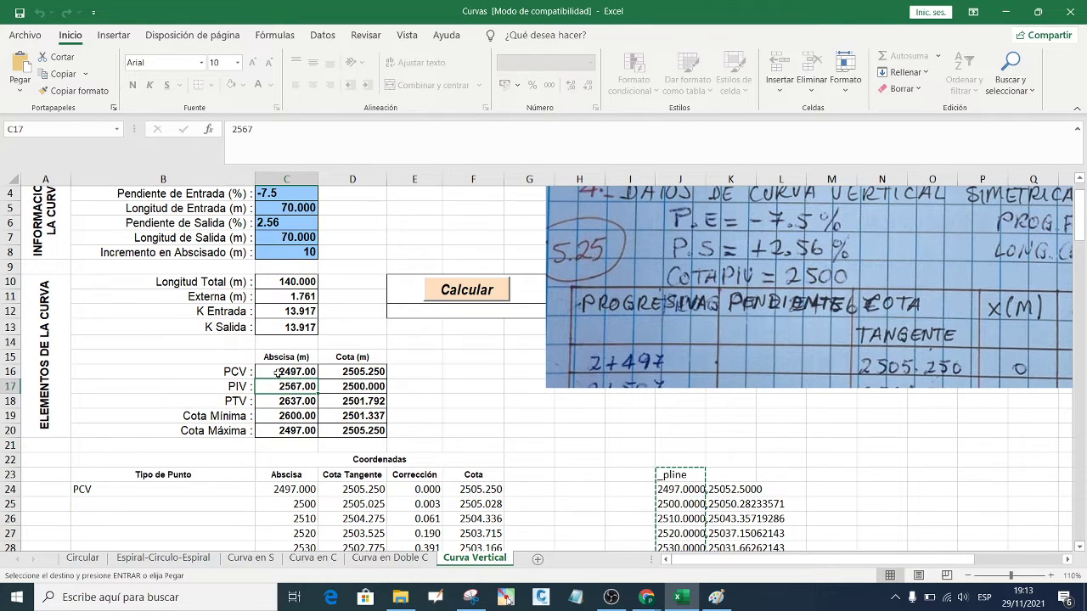
- Check PTV at 2637.00/2501.792 and the minimum elevation 2501.337 at station 2600
left_click(279, 373)
left_click(287, 402)
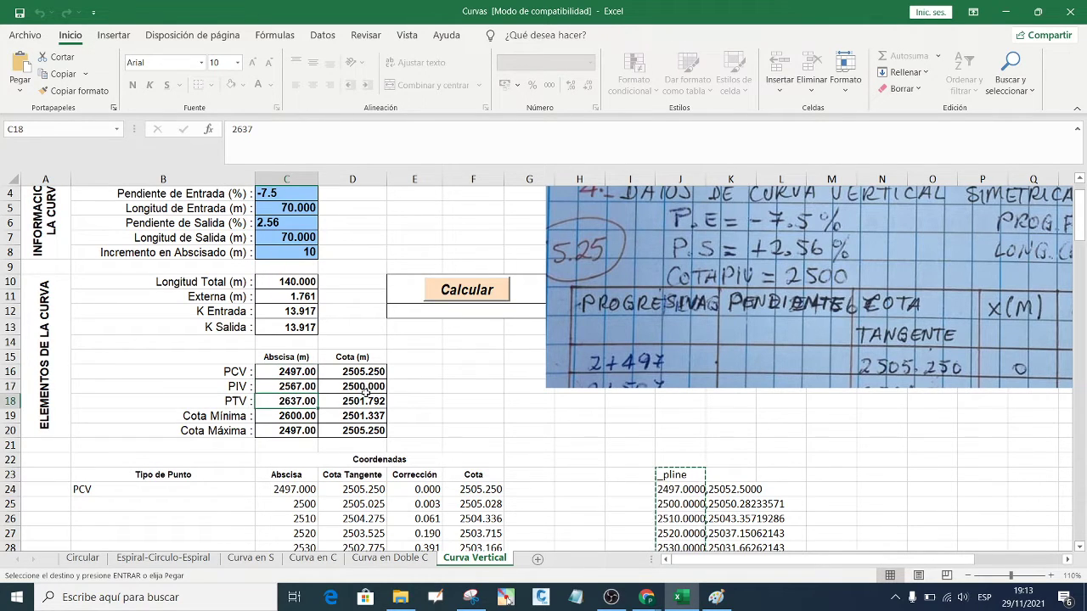
left_click(301, 415)
left_click(293, 433)
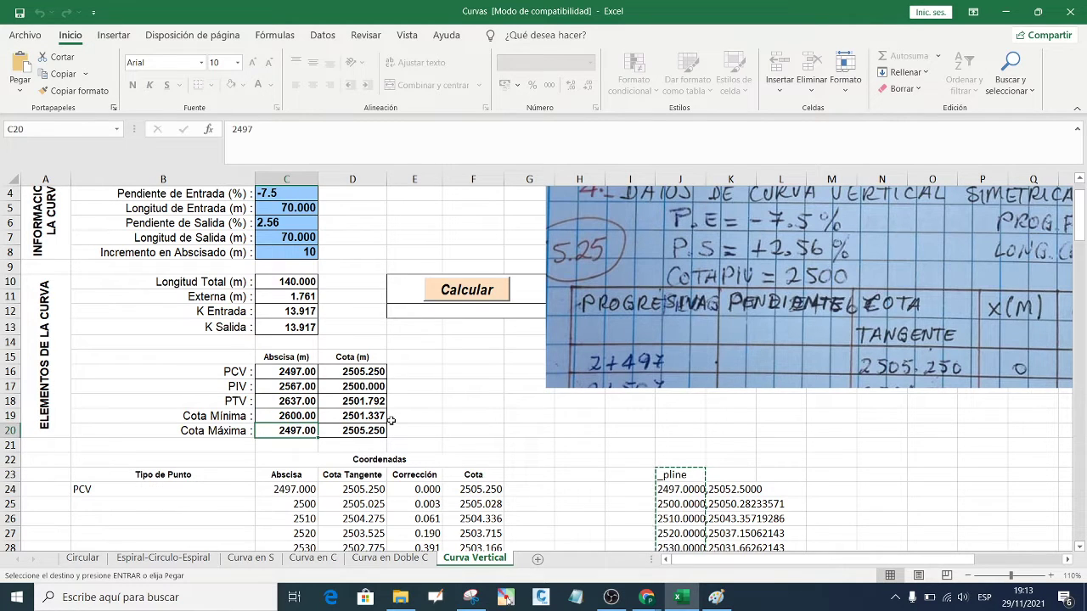
scroll(392, 418, "down", 2)
scroll(424, 373, "down", 1)
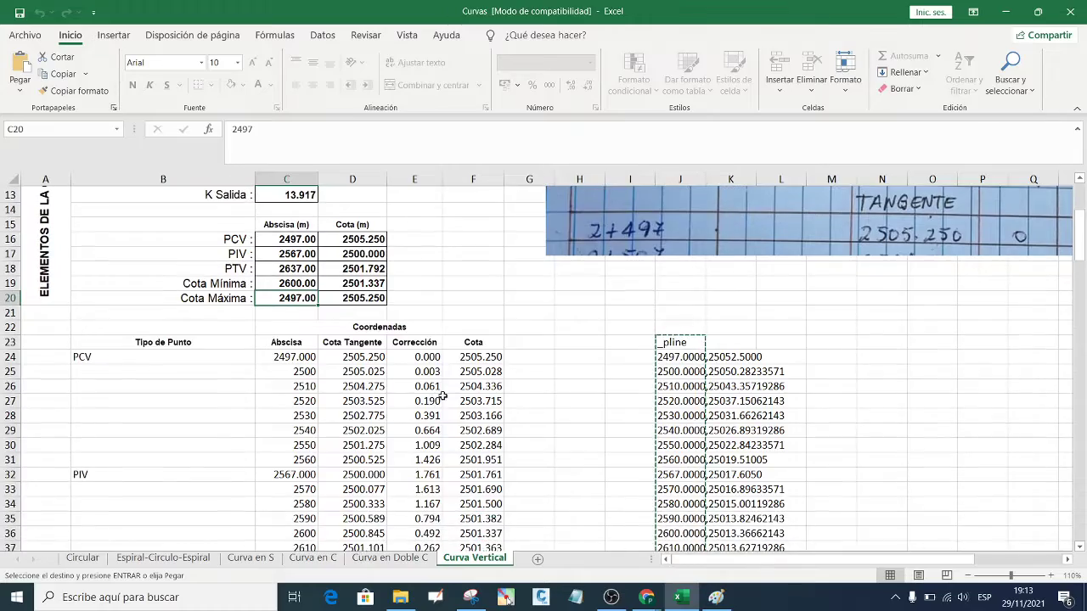
scroll(445, 361, "down", 1)
scroll(445, 361, "down", 1)
scroll(458, 340, "up", 2)
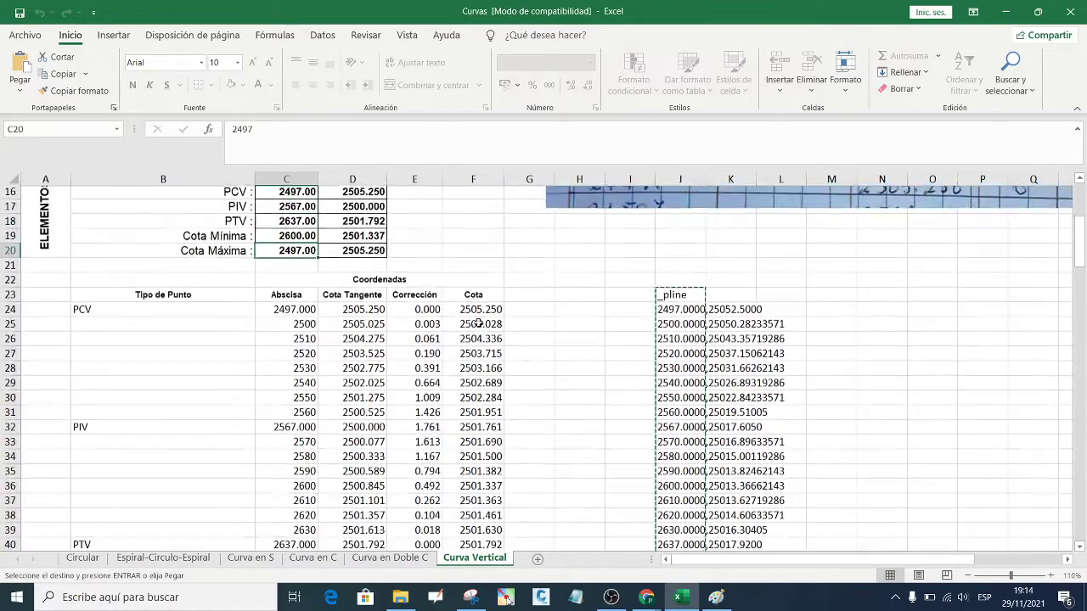
scroll(471, 327, "down", 2)
scroll(480, 320, "up", 2)
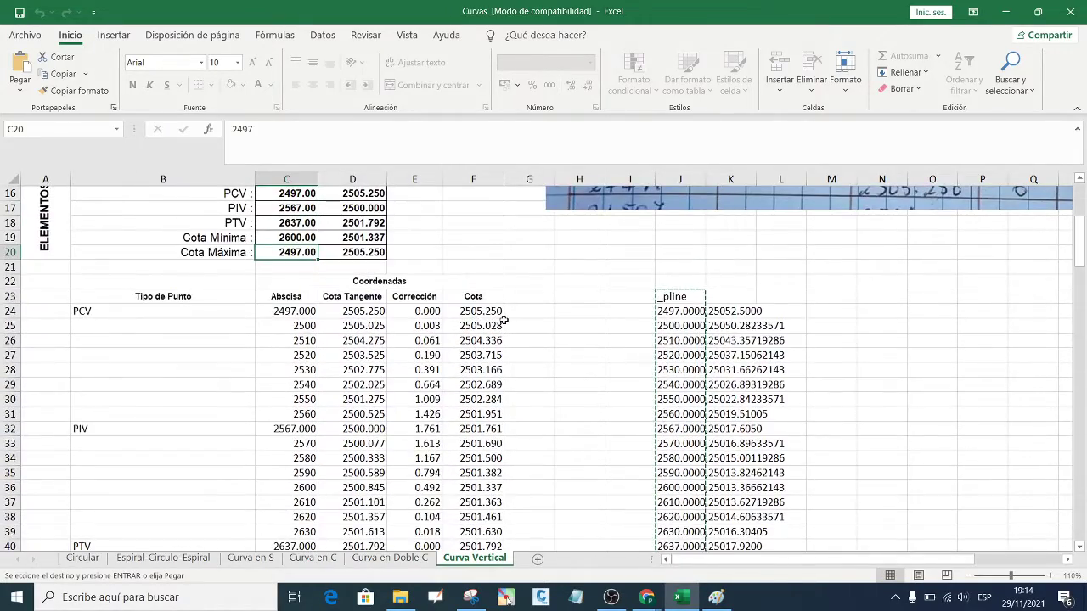
scroll(496, 314, "down", 1)
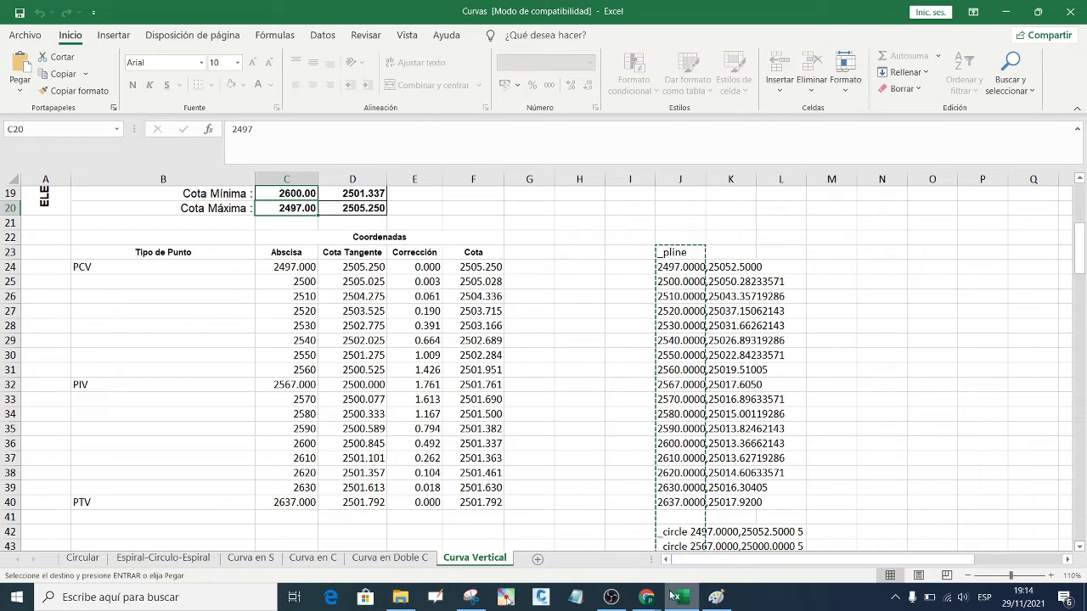
mouse_move(646, 597)
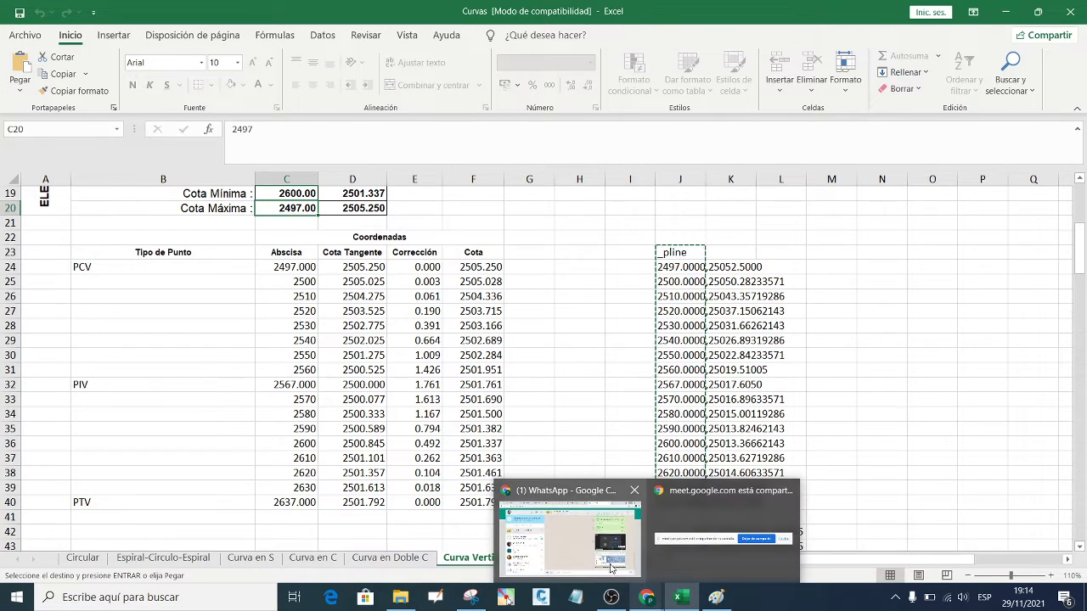
- Snip the handwritten stations-and-elevations table from Paint, then return to the Excel sheet
left_click(716, 597)
scroll(540, 411, "down", 3)
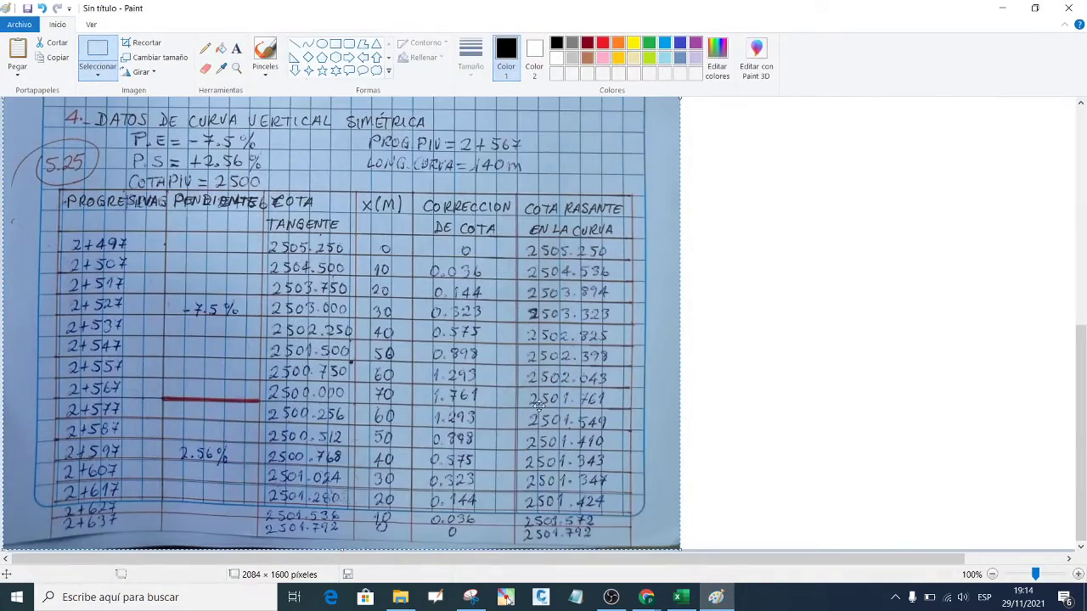
left_click(471, 597)
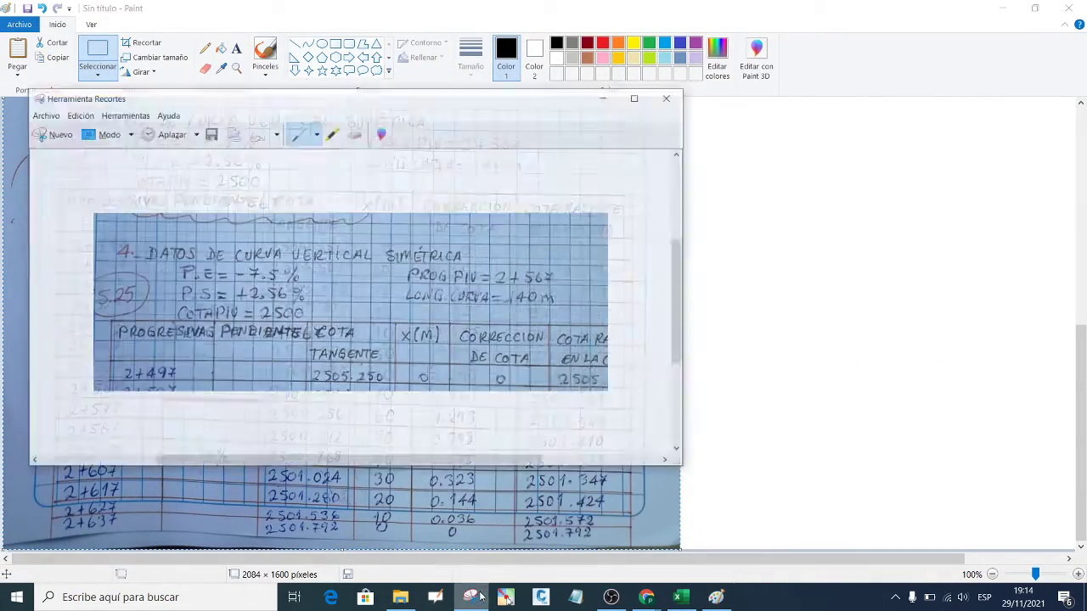
left_click(39, 112)
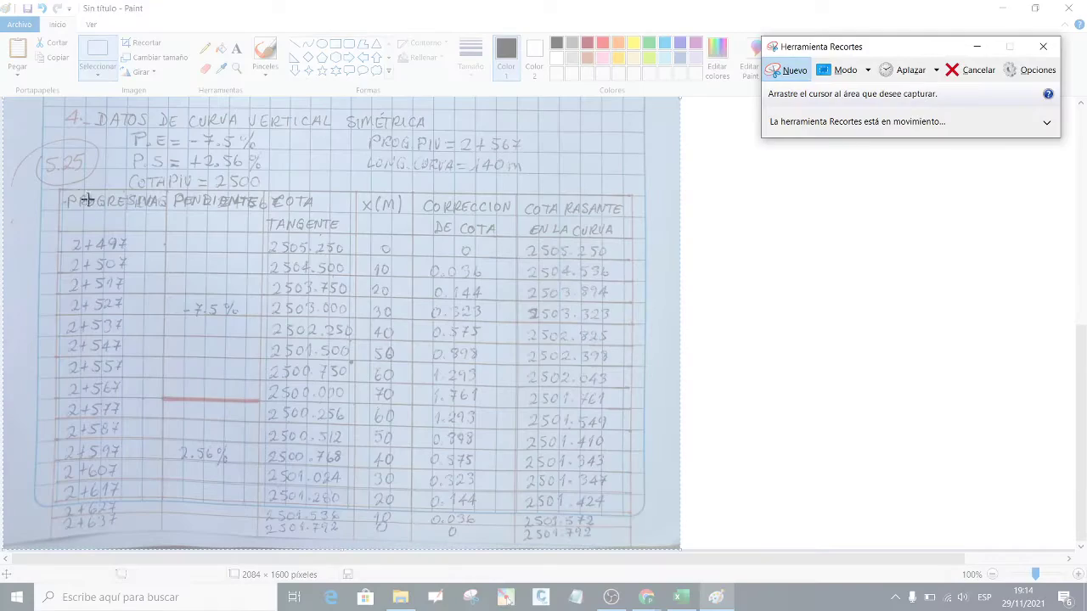
mouse_move(57, 190)
left_mouse_down()
mouse_move(226, 315)
mouse_move(653, 548)
left_mouse_up()
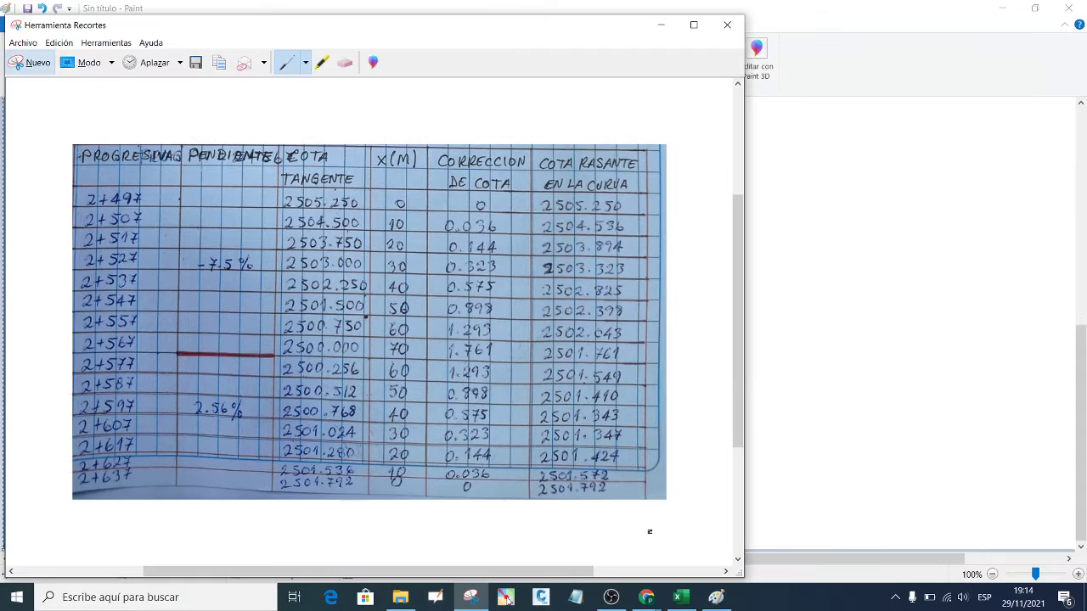
left_click(661, 26)
left_click(1005, 8)
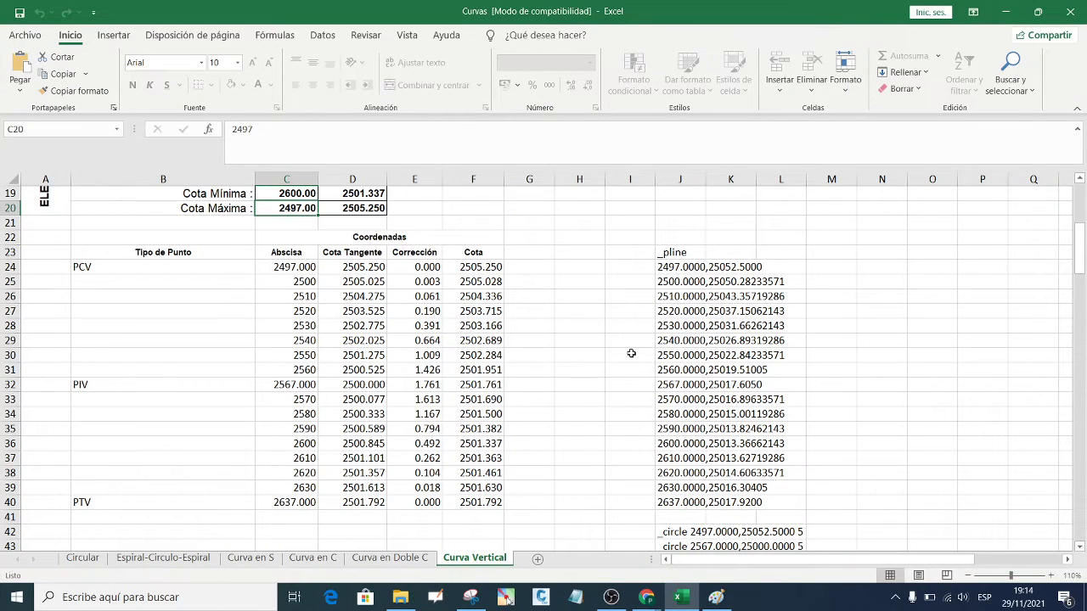
- Paste the table snip, shrink it and position it over columns E–P aligned with rows 19–38
key("ctrl+v")
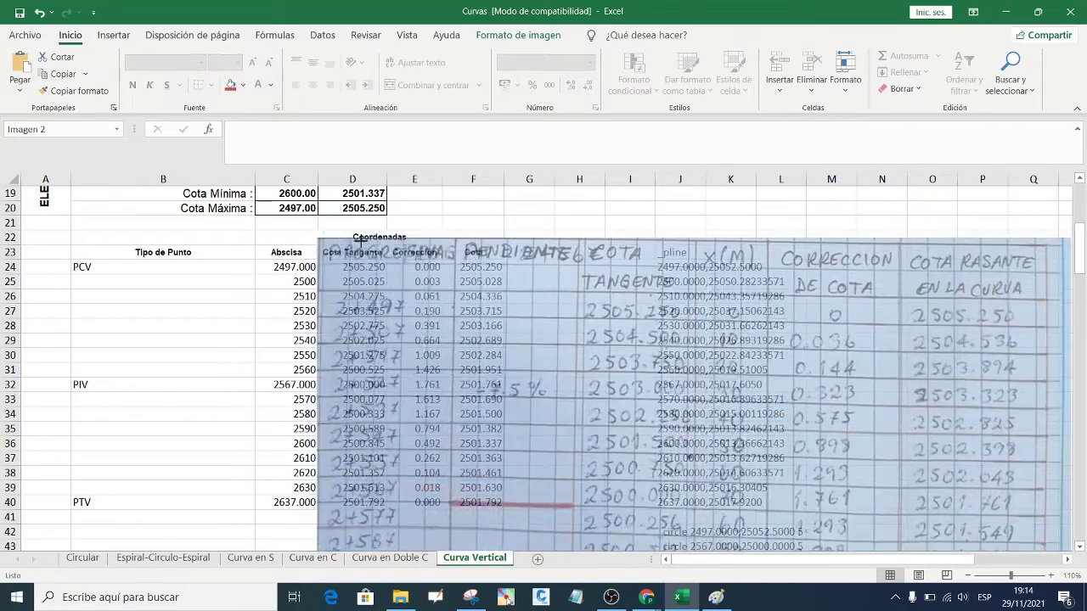
left_click_drag(255, 201, 423, 283)
left_click_drag(619, 330, 592, 260)
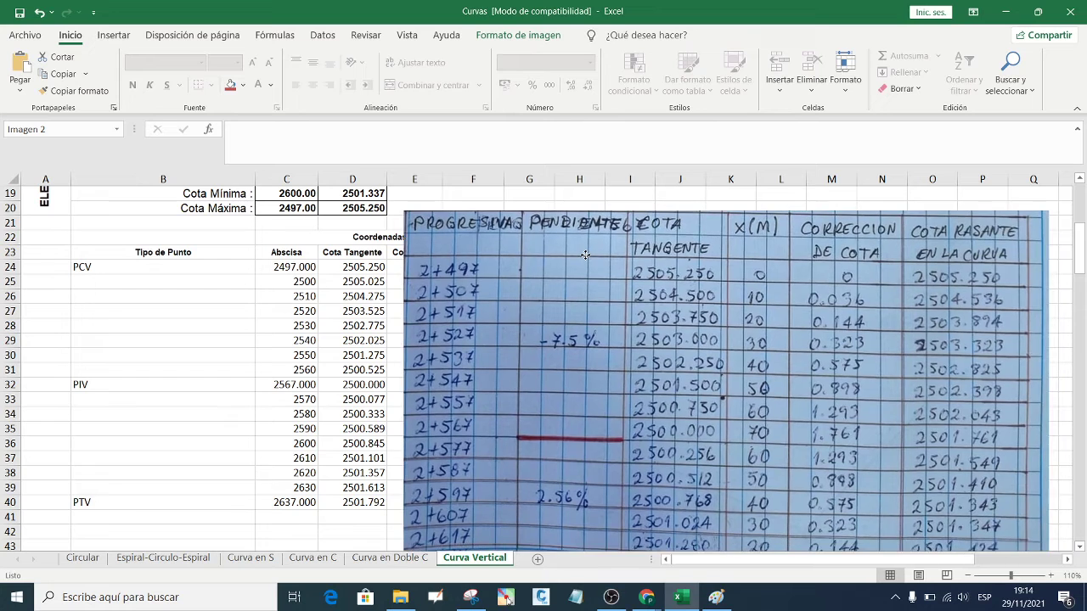
left_click_drag(592, 260, 637, 246)
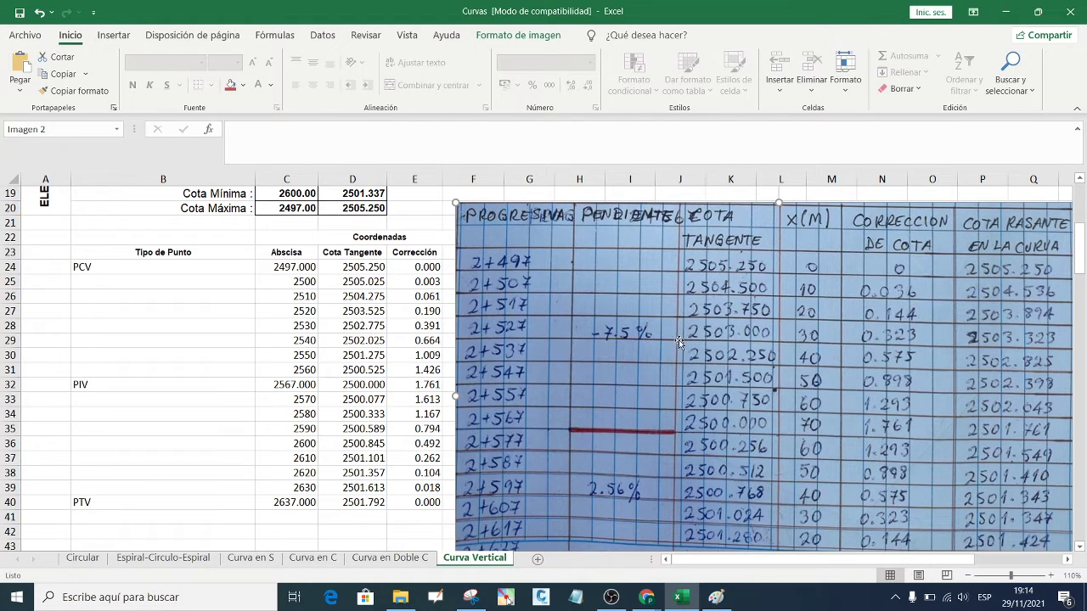
left_click_drag(679, 342, 679, 340)
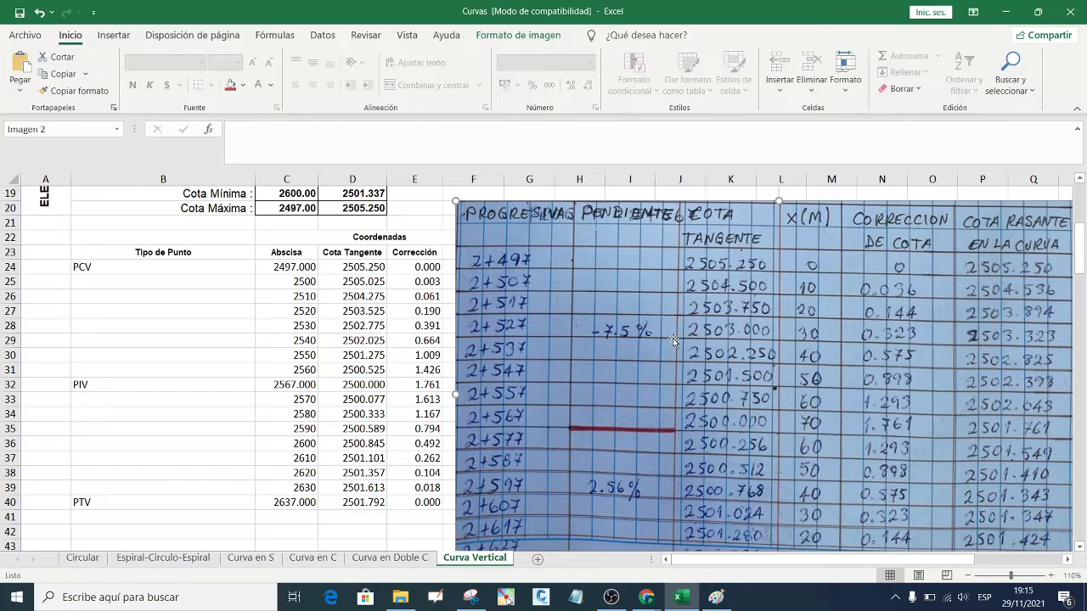
left_click_drag(760, 353, 703, 248)
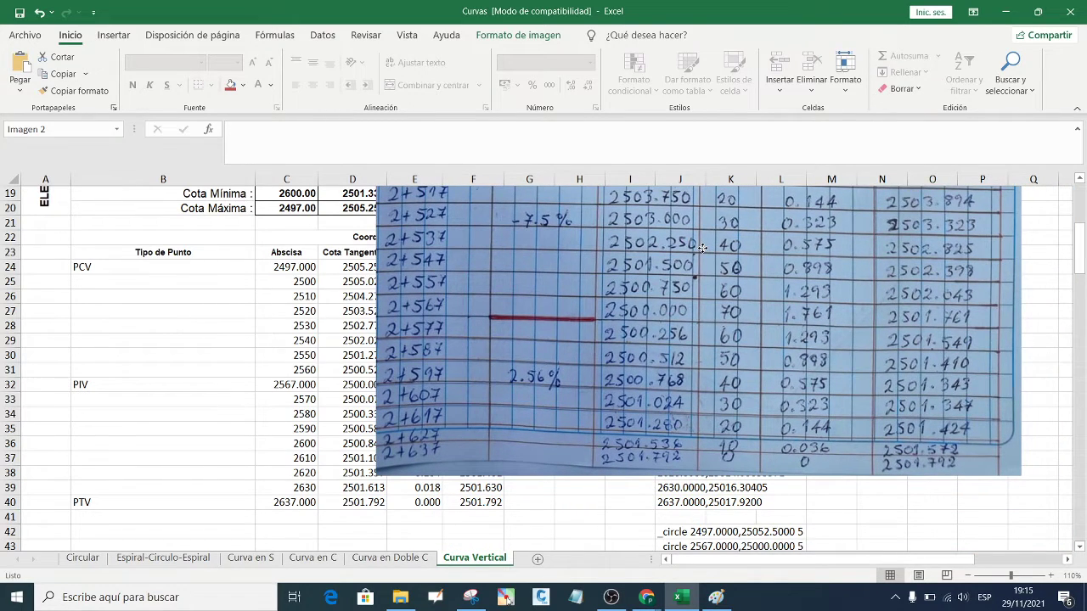
left_click_drag(703, 248, 703, 248)
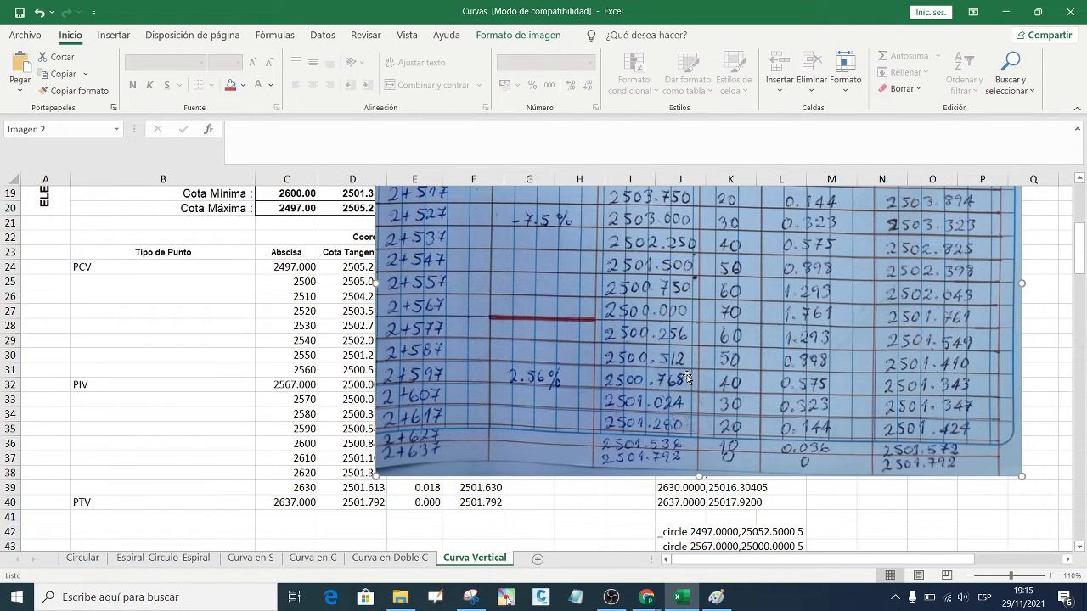
left_click_drag(659, 387, 659, 394)
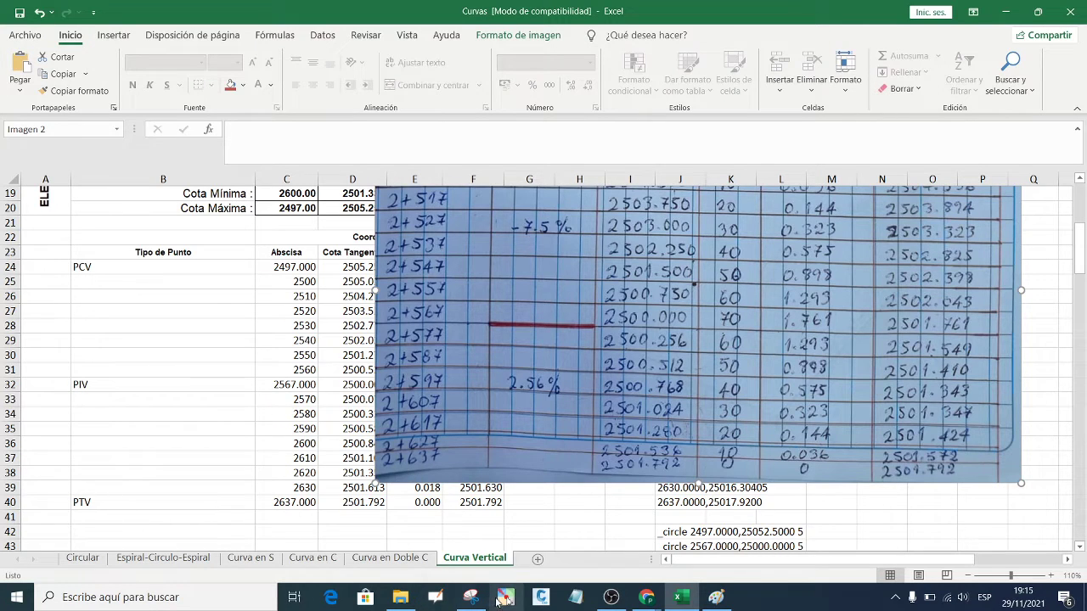
- With the screen pen, box the PTV row, 2637.000, 2501.792 and the handwritten 2+637 and 2501.792
left_click(506, 599)
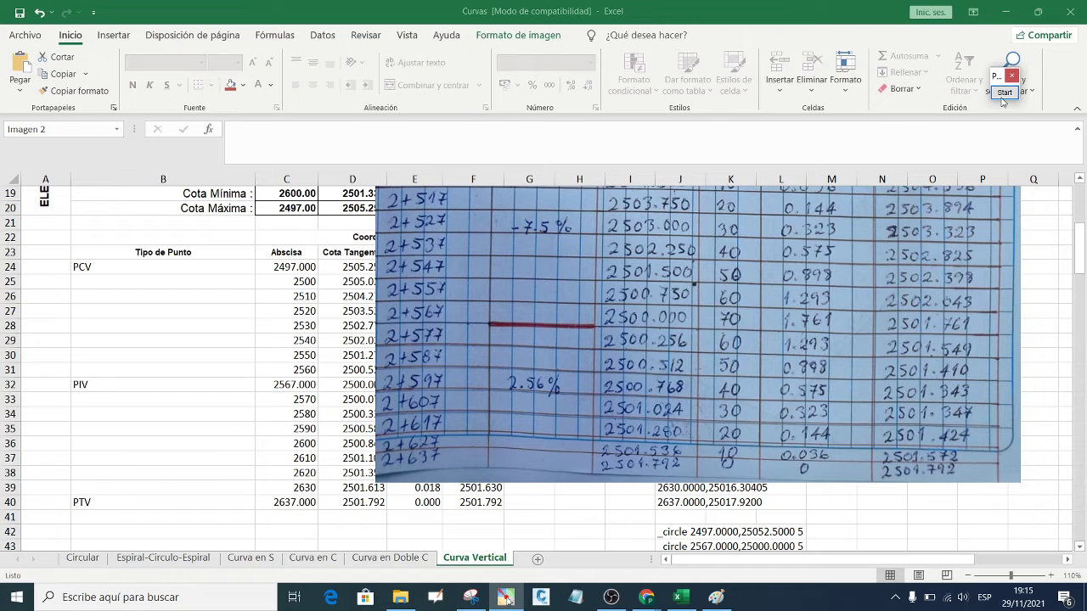
left_click(1003, 95)
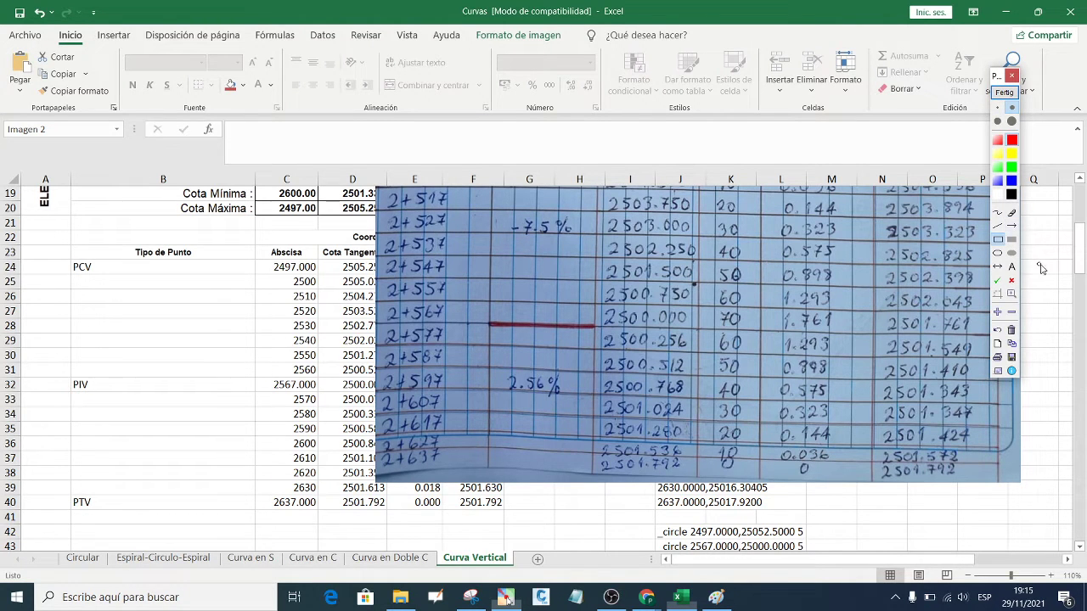
mouse_move(54, 488)
left_mouse_down()
mouse_move(324, 520)
mouse_move(530, 520)
left_mouse_up()
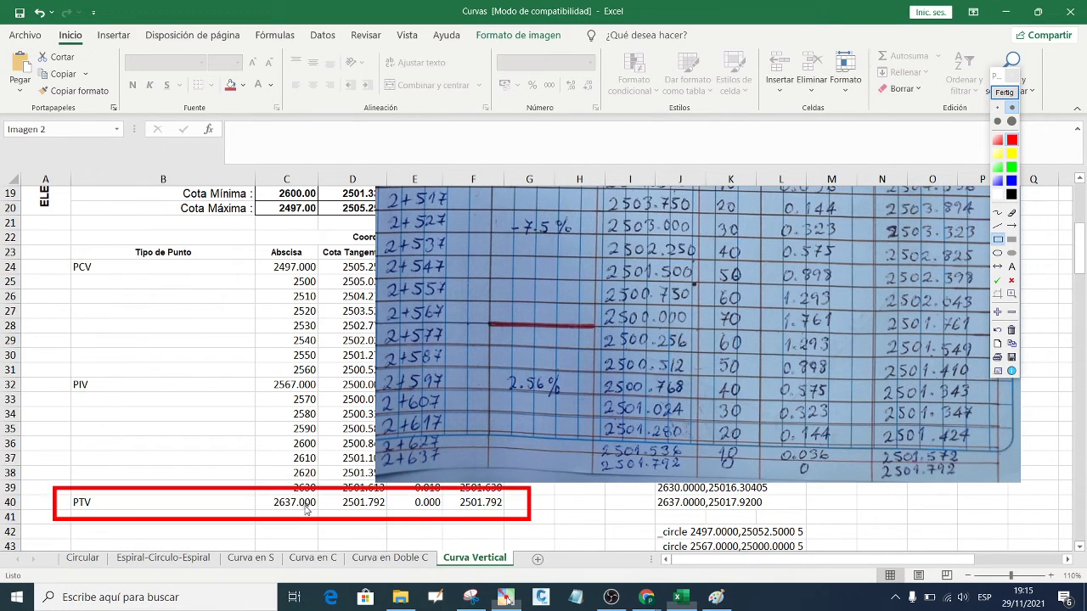
left_click_drag(259, 491, 320, 519)
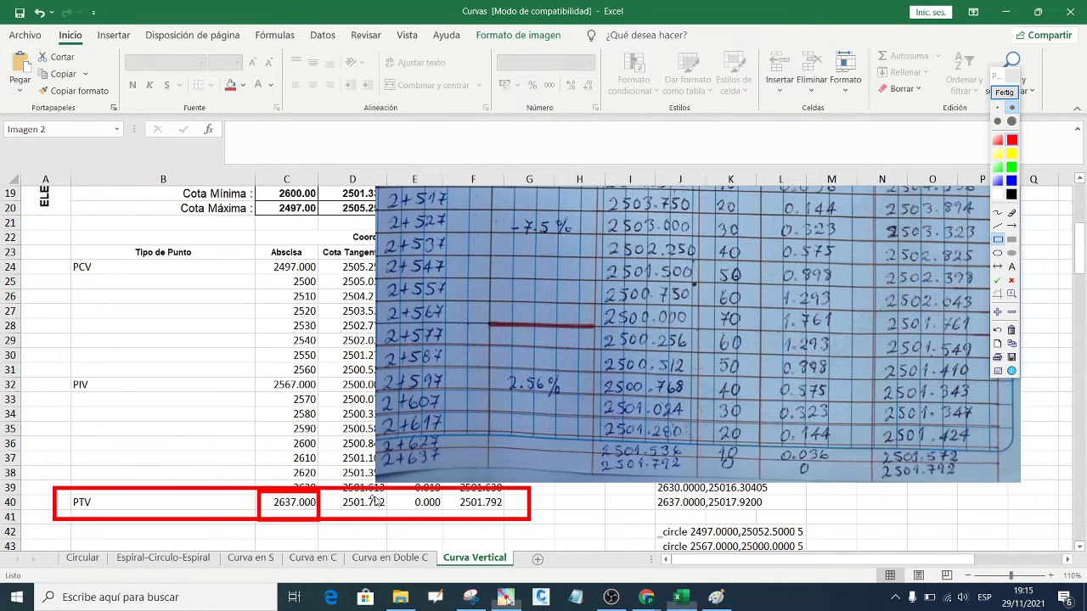
left_click_drag(378, 451, 461, 470)
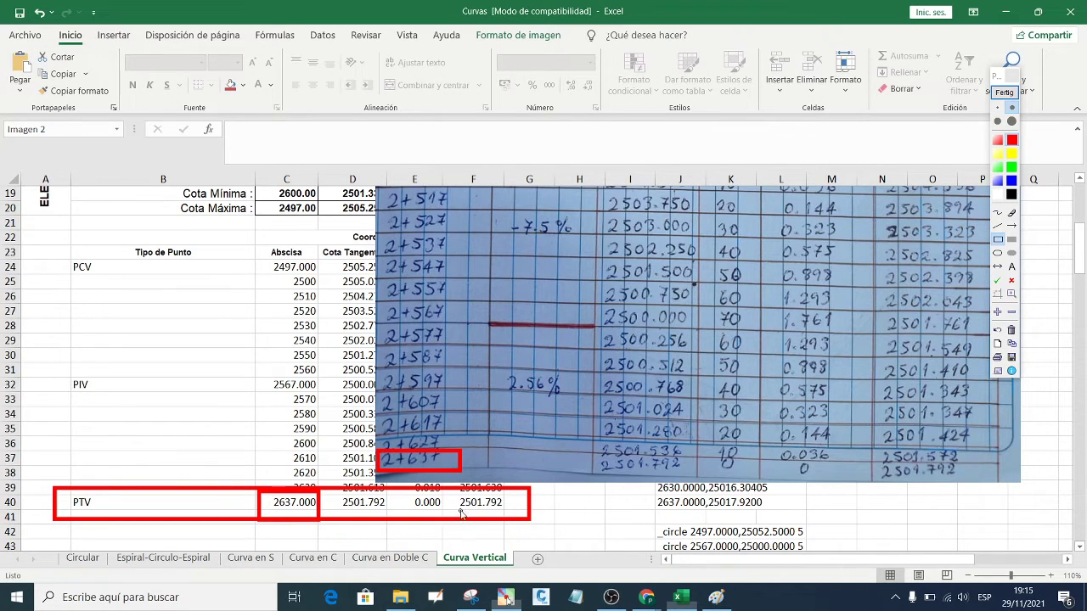
left_click_drag(452, 495, 511, 518)
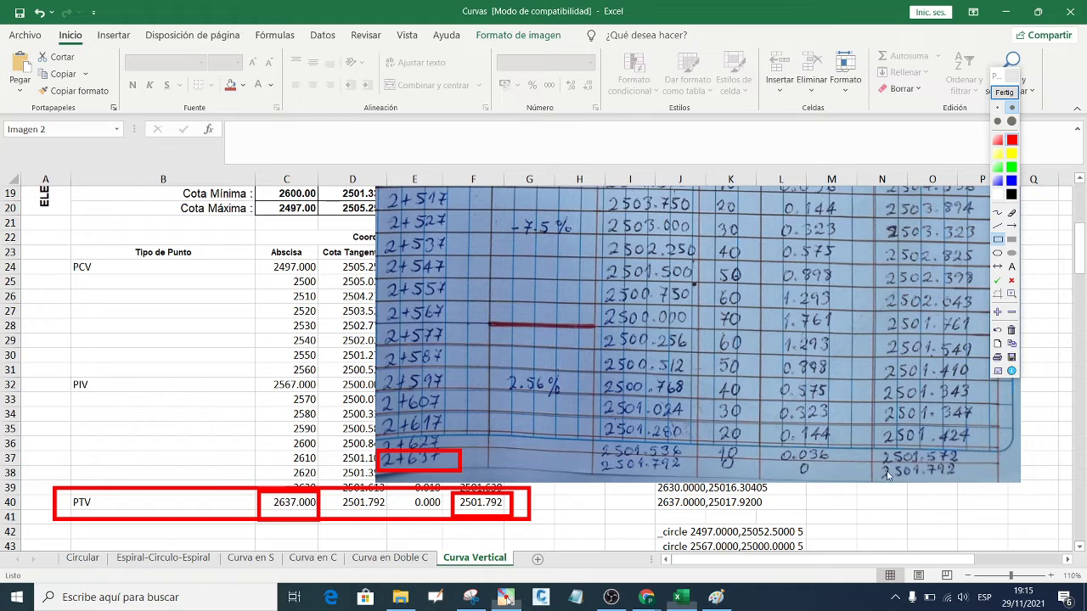
mouse_move(863, 463)
left_mouse_down()
mouse_move(895, 489)
mouse_move(972, 484)
left_mouse_up()
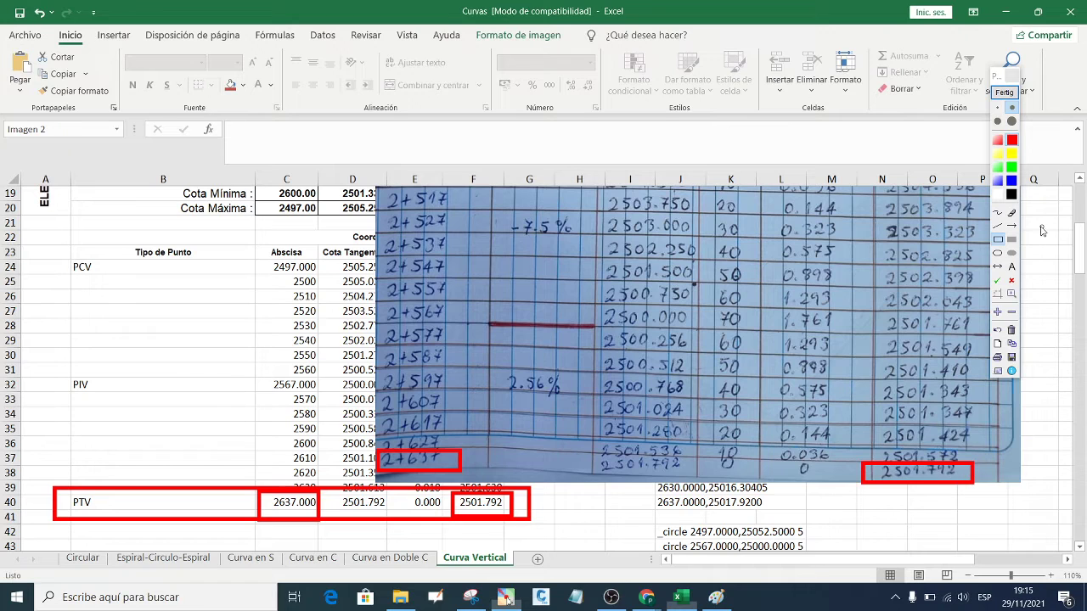
- Redraw the box around the handwritten 2501.792 and add an arrow linking it to F40
left_click(1012, 213)
left_click_drag(887, 477, 994, 467)
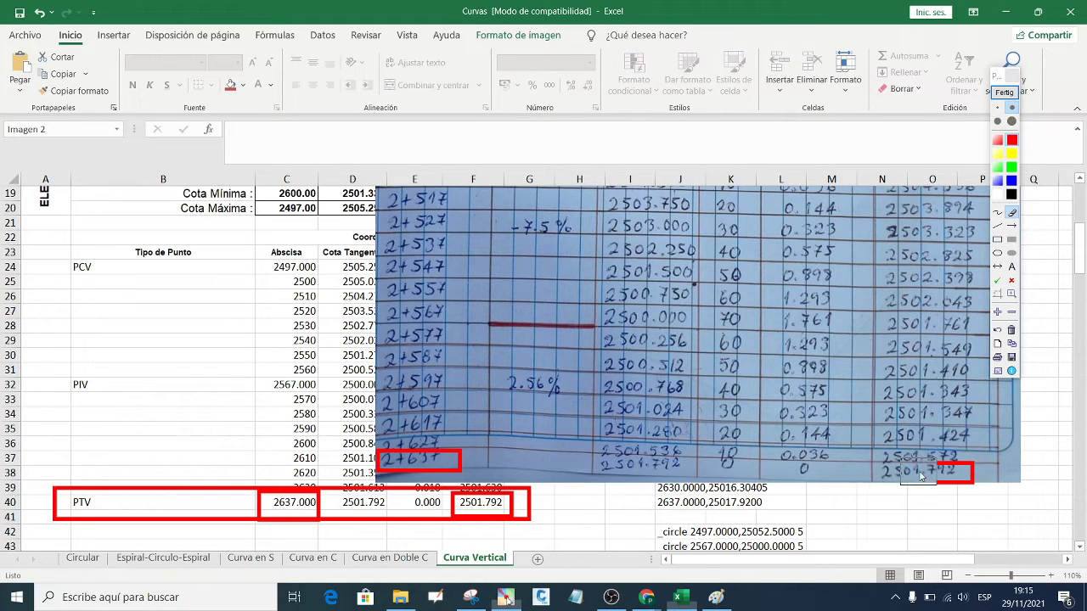
left_click(998, 240)
left_click_drag(868, 457, 970, 491)
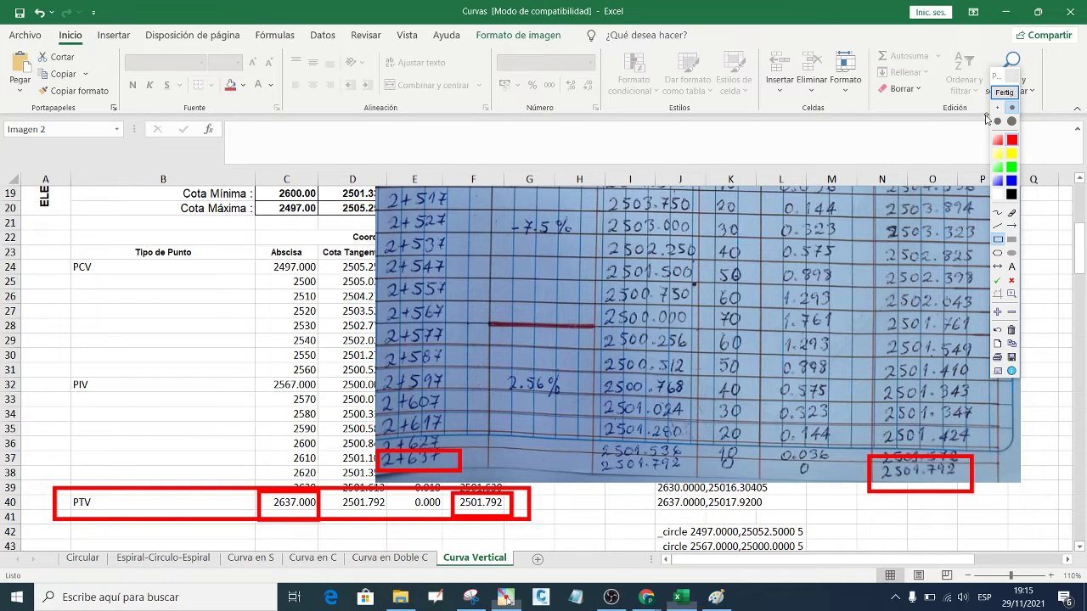
left_click(998, 267)
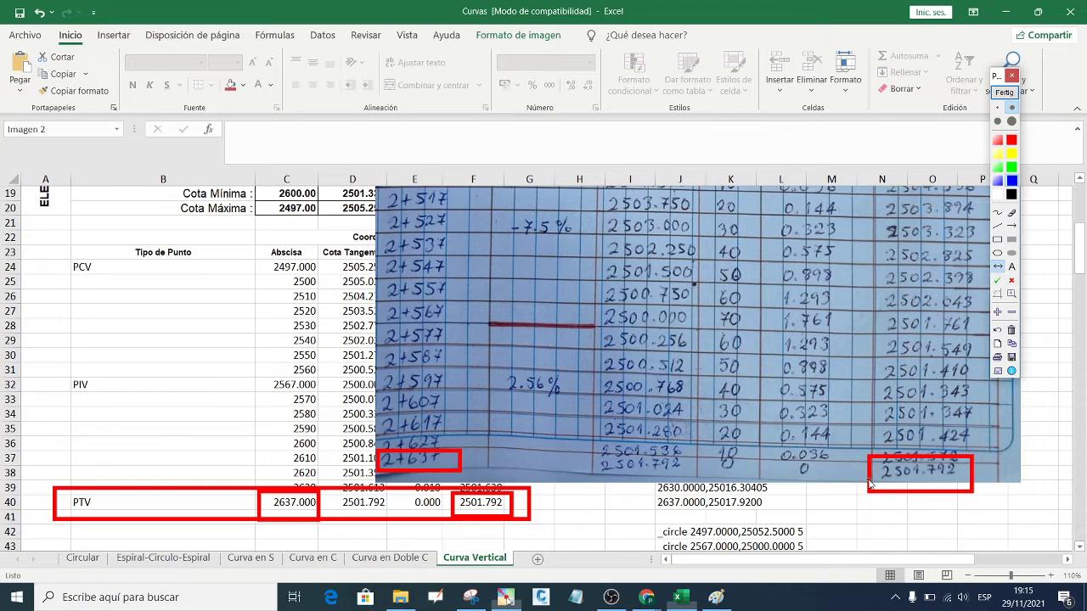
left_click_drag(870, 484, 519, 507)
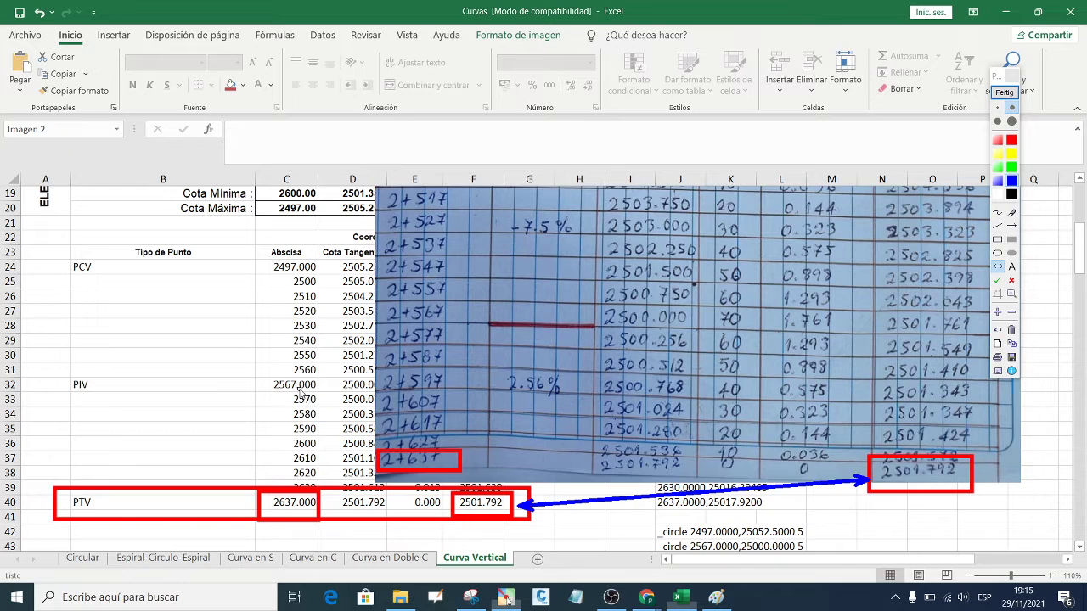
left_click(243, 381)
- Paste the annotated PTV comparison screenshot into the class WhatsApp group and send it
left_click(1011, 75)
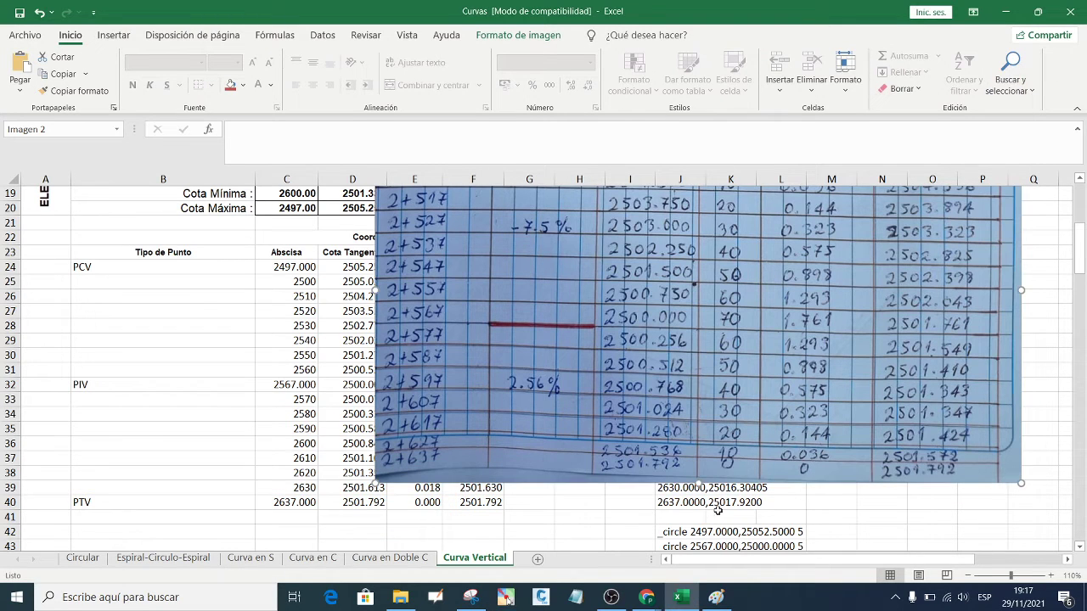
left_click(599, 551)
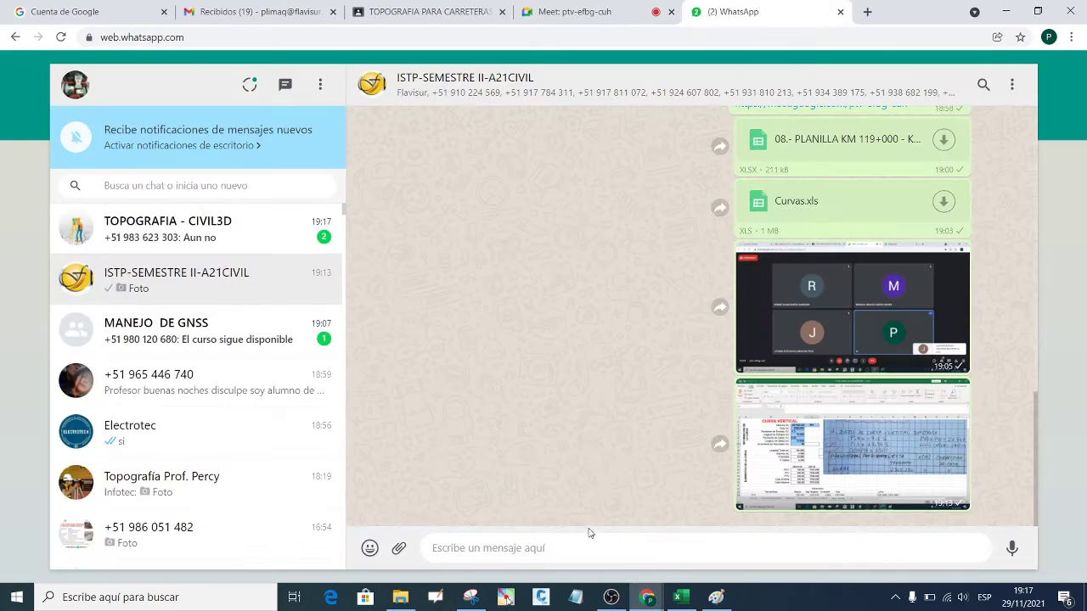
right_click(526, 548)
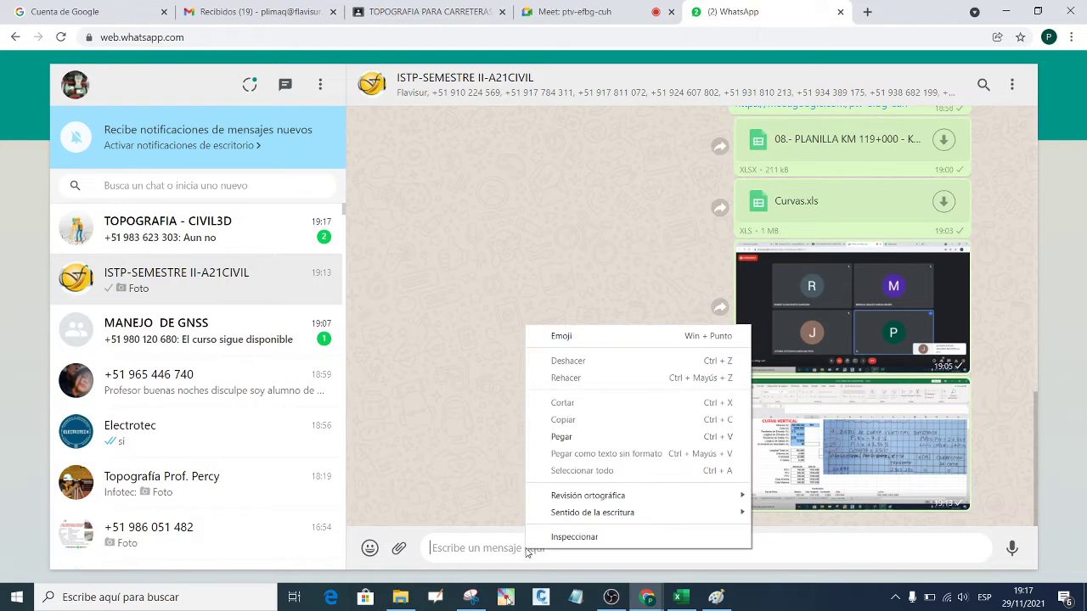
left_click(578, 438)
left_click(1000, 533)
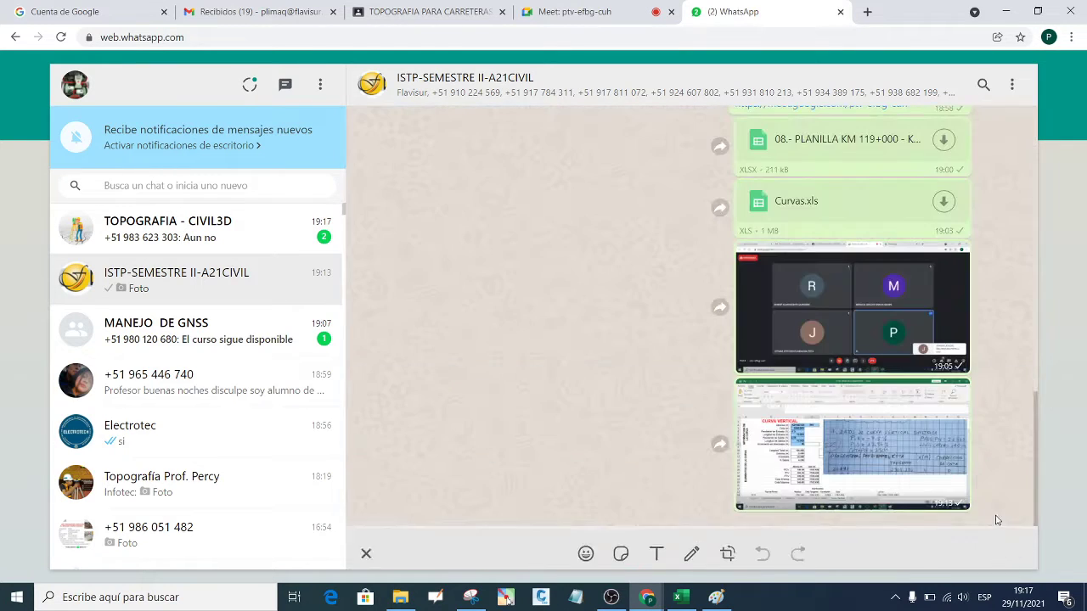
left_click(1008, 11)
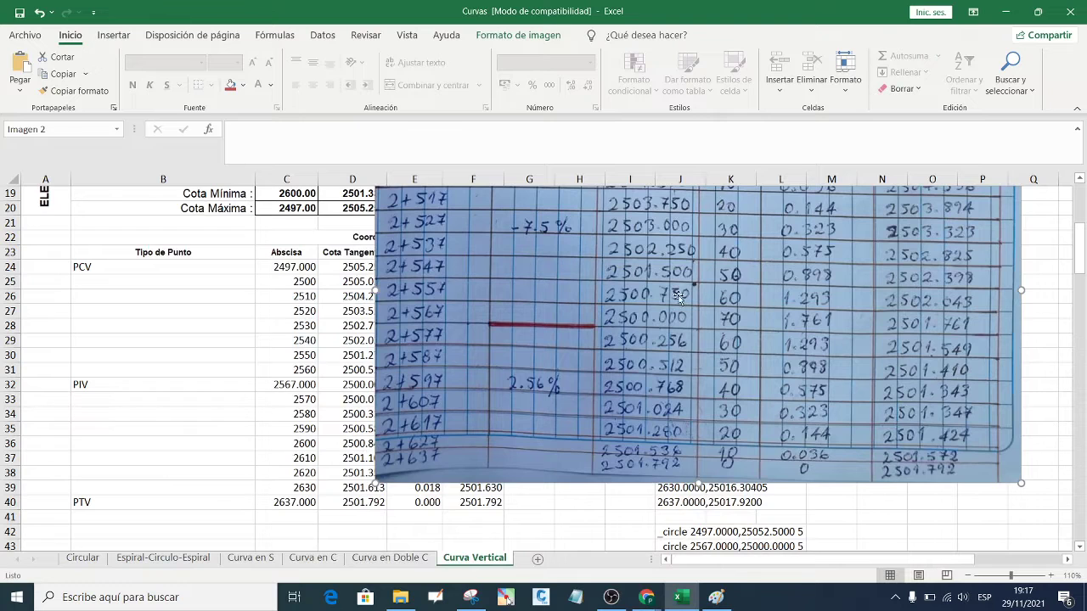
- Shift the handwritten table photo right and zoom out to show it whole
left_click_drag(680, 299, 809, 308)
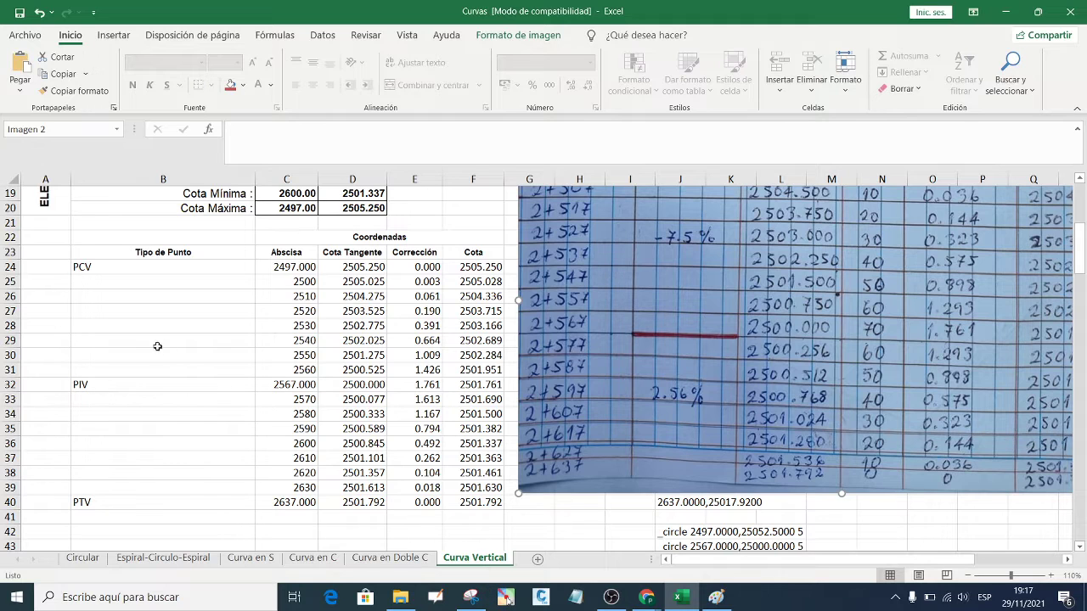
left_click(969, 577)
left_click(968, 577)
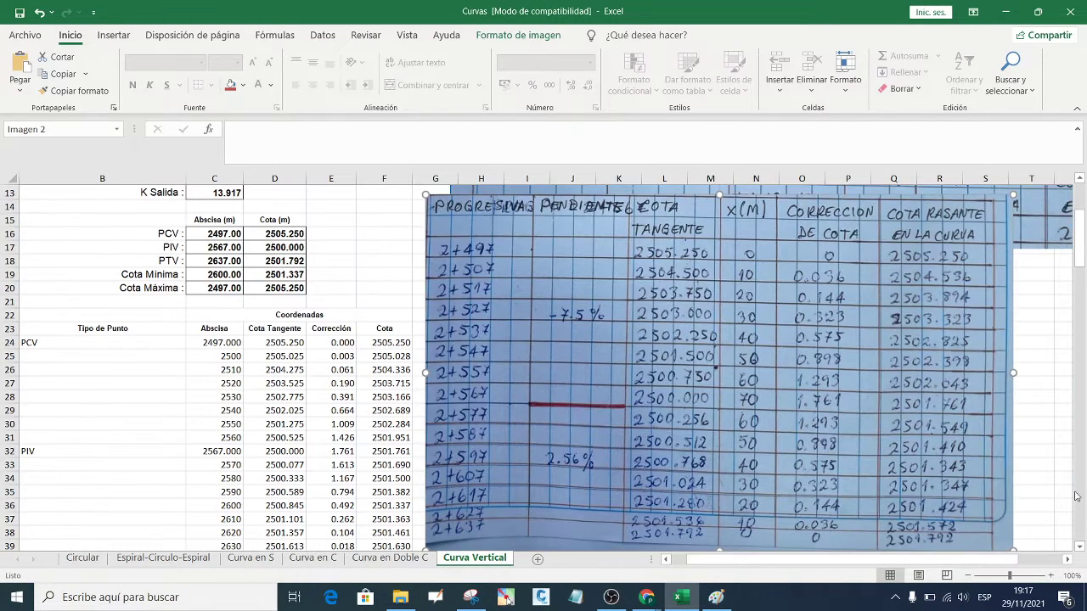
- Box the PCV row, 2497.000 and 2505.250, plus the handwritten 2+497 and 2505.250 entries
left_click(506, 598)
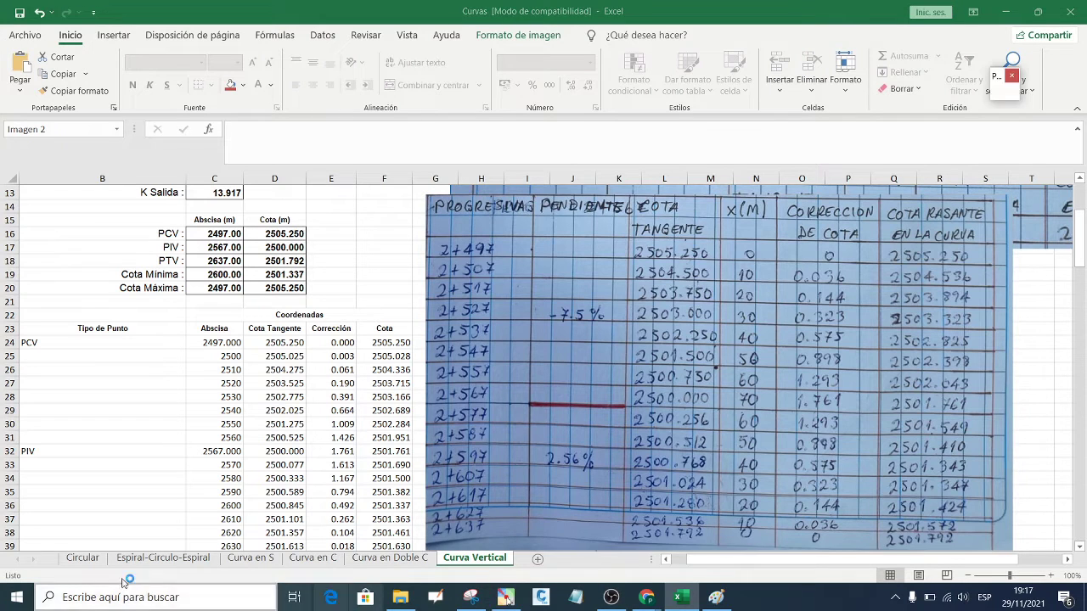
left_click(1004, 92)
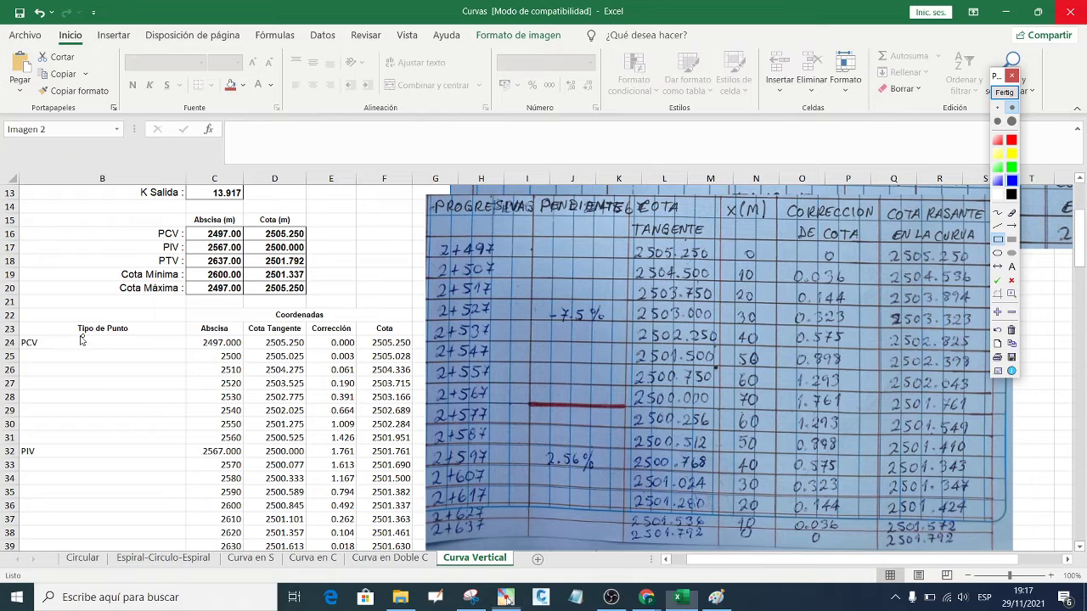
left_click_drag(16, 336, 424, 356)
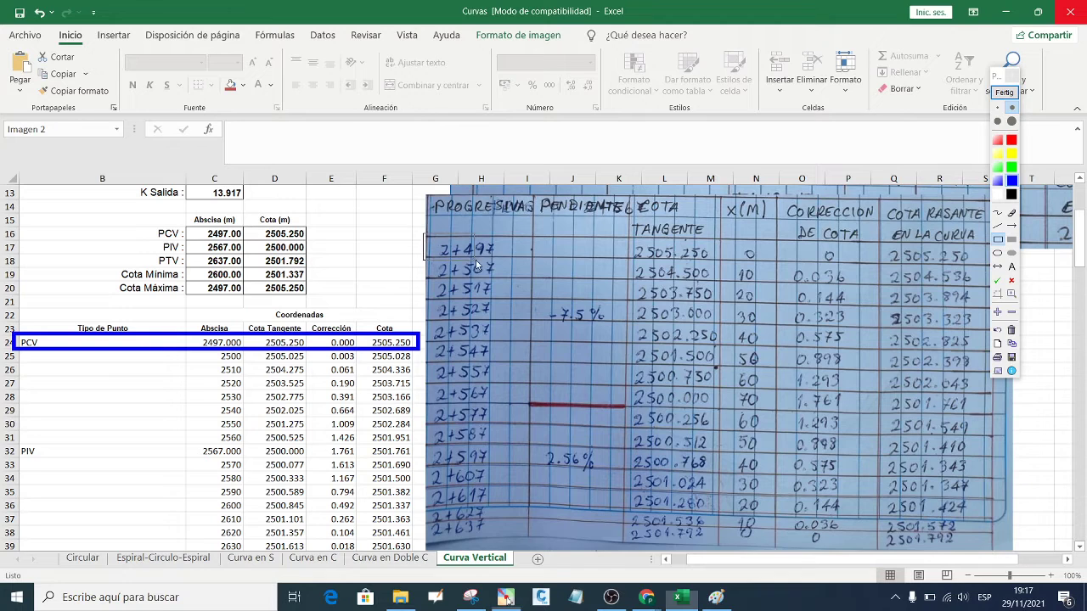
left_click_drag(422, 235, 508, 258)
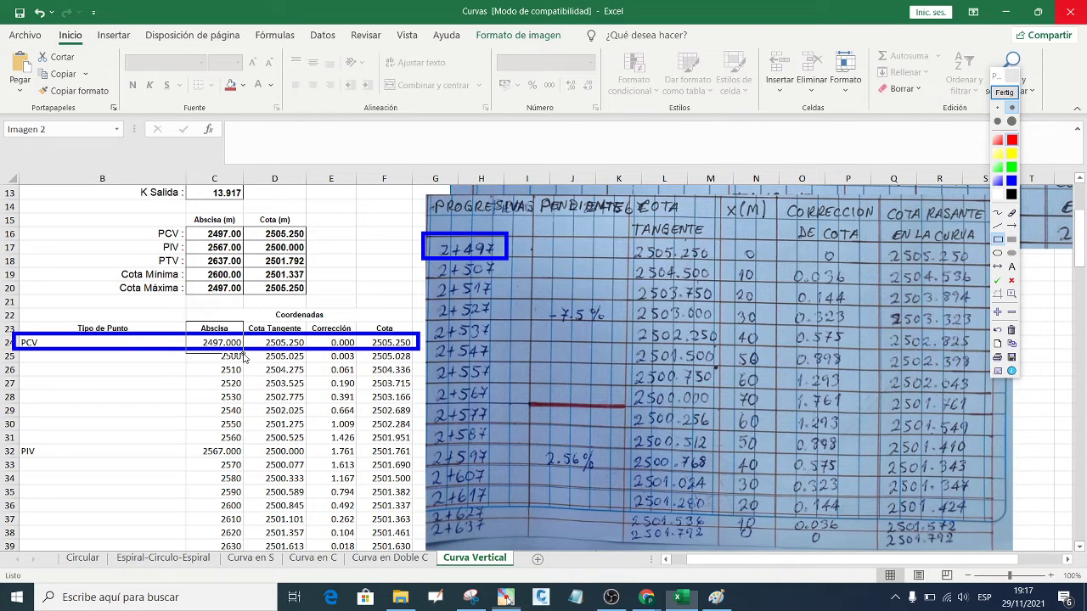
left_click_drag(186, 321, 244, 350)
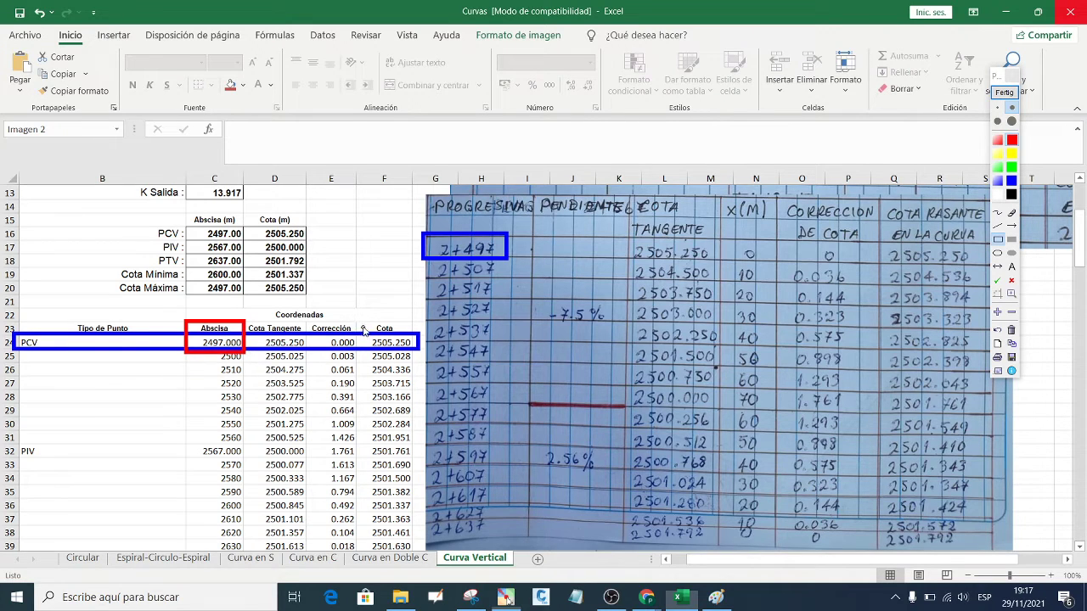
left_click_drag(366, 321, 419, 354)
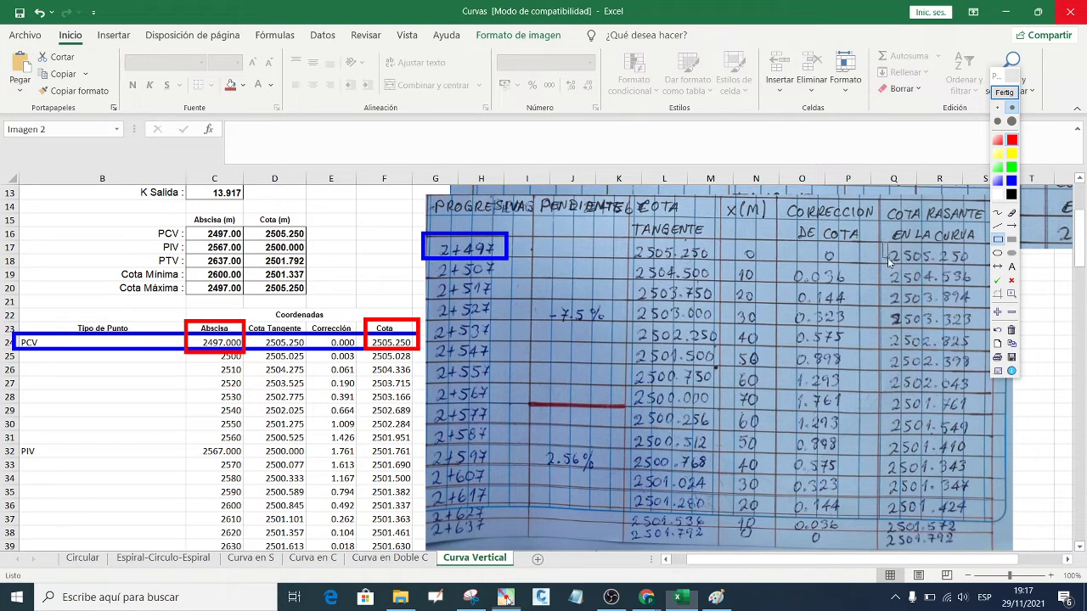
left_click_drag(882, 242, 975, 269)
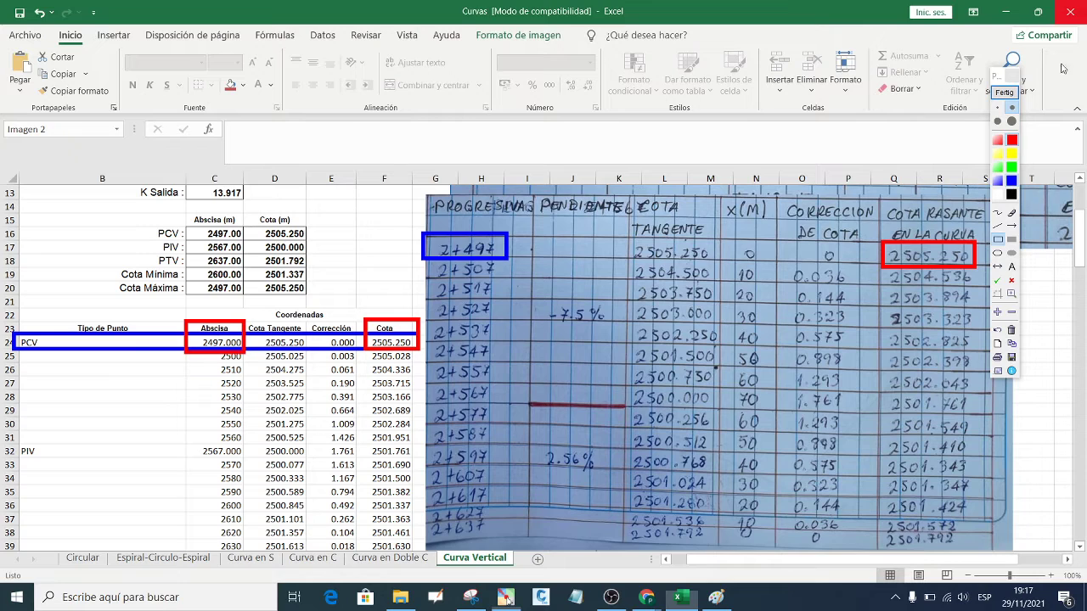
left_click(1013, 77)
mouse_move(646, 598)
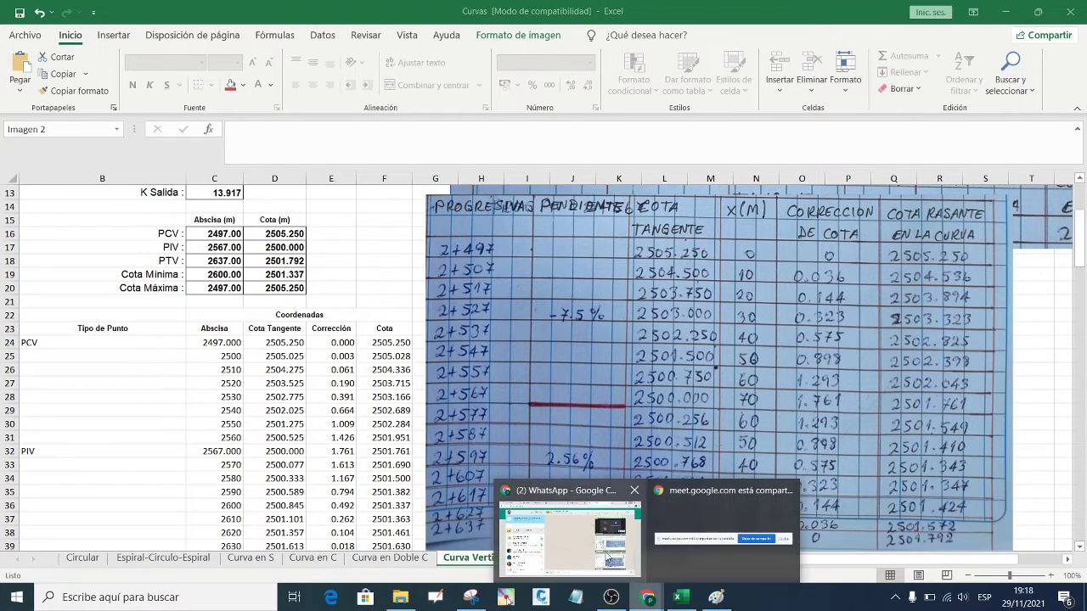
- Paste the annotated PCV screenshot into the WhatsApp group, send it, and go back to Excel
left_click(609, 558)
right_click(469, 548)
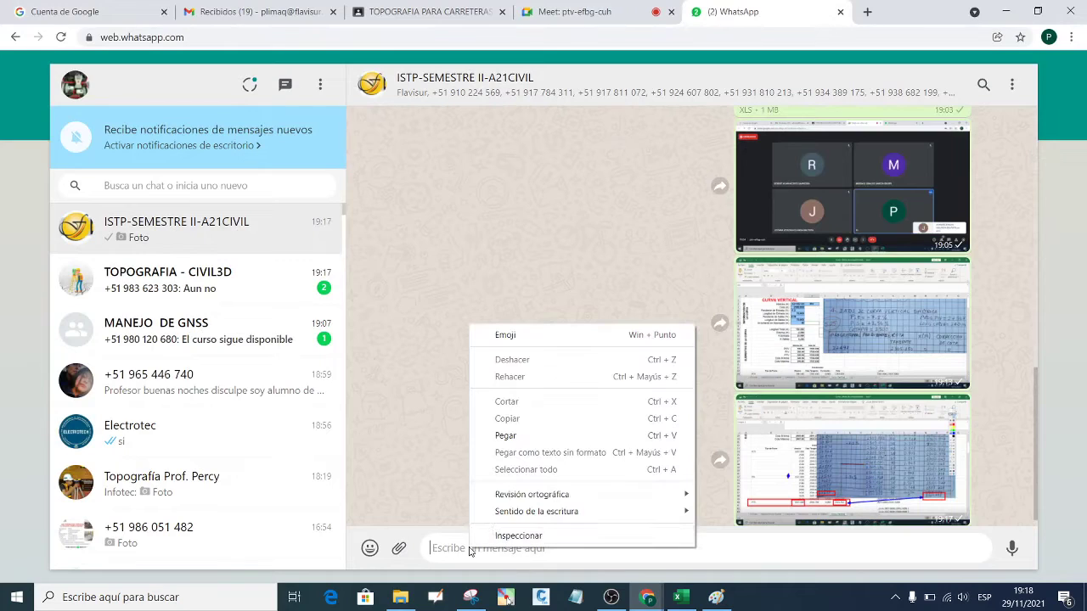
left_click(522, 442)
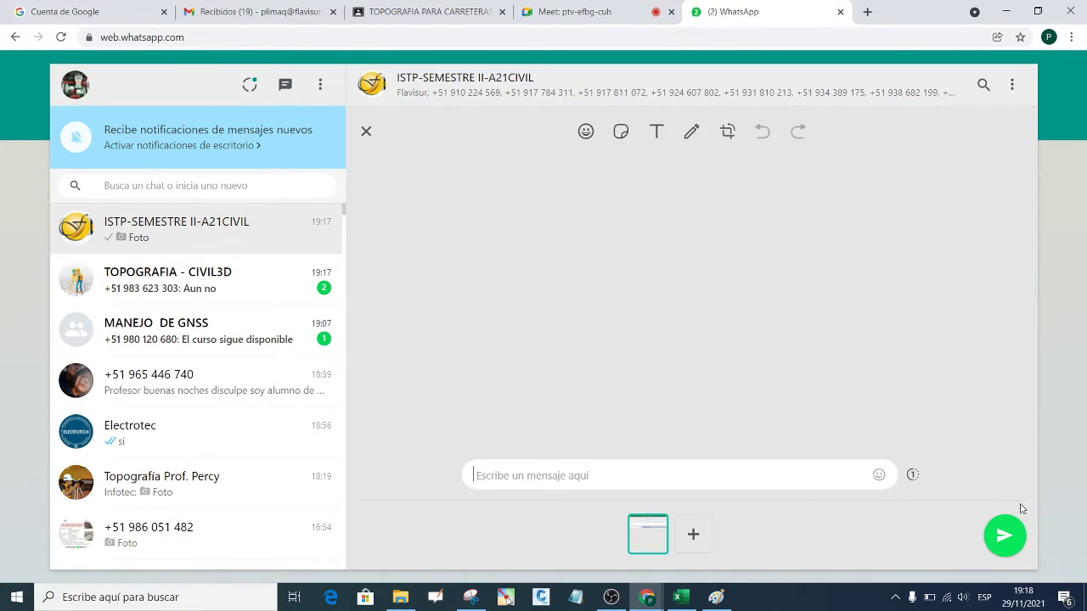
left_click(1005, 535)
left_click(1015, 14)
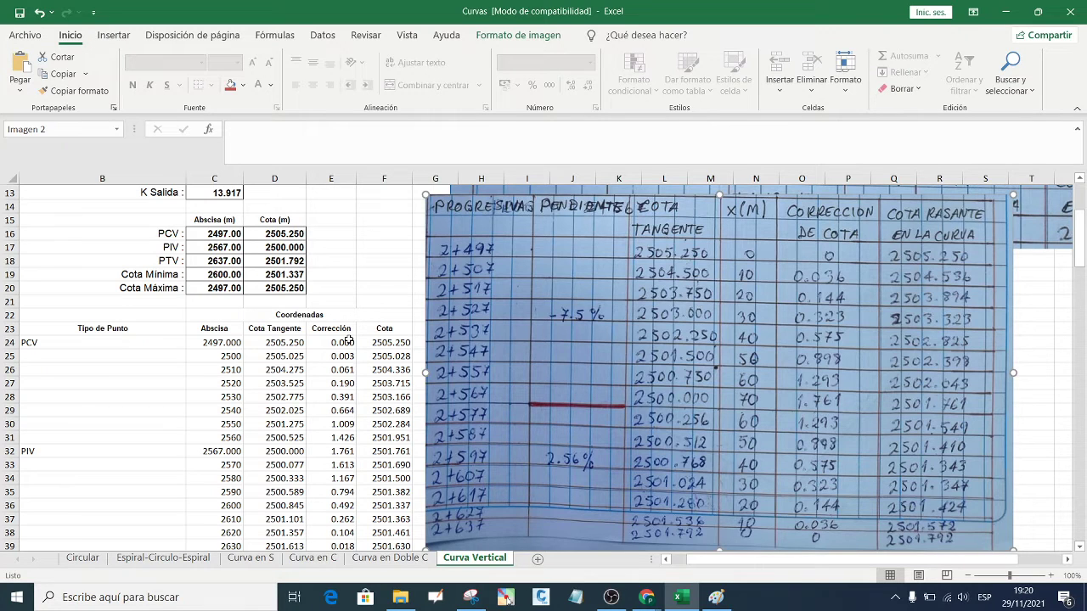
- Deselect the notebook picture by picking cell F21 and check the Meet call in the browser
left_click(374, 311)
left_click(376, 303)
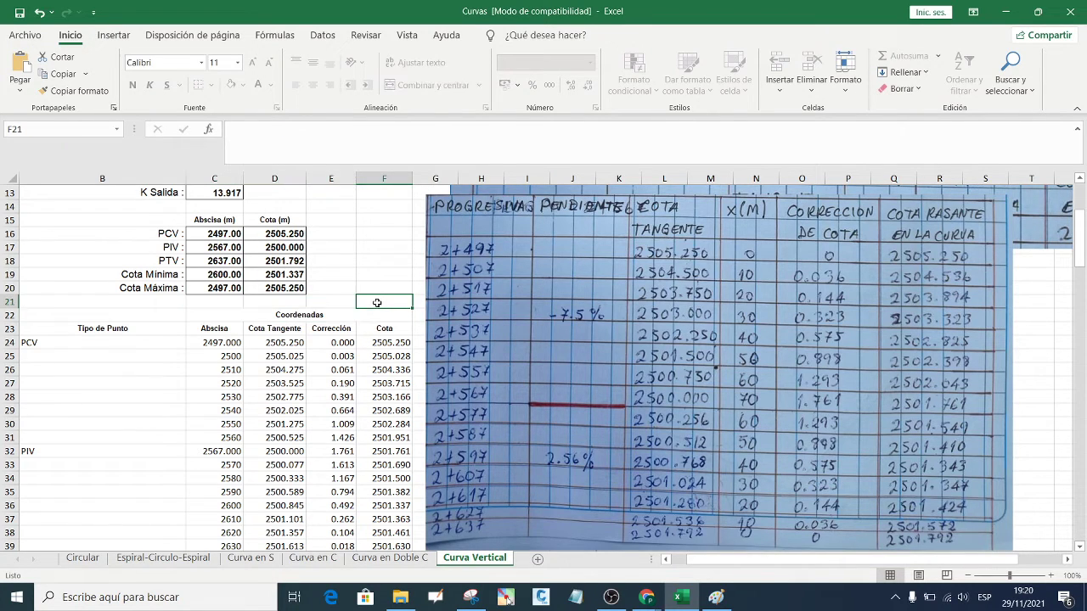
left_click(646, 598)
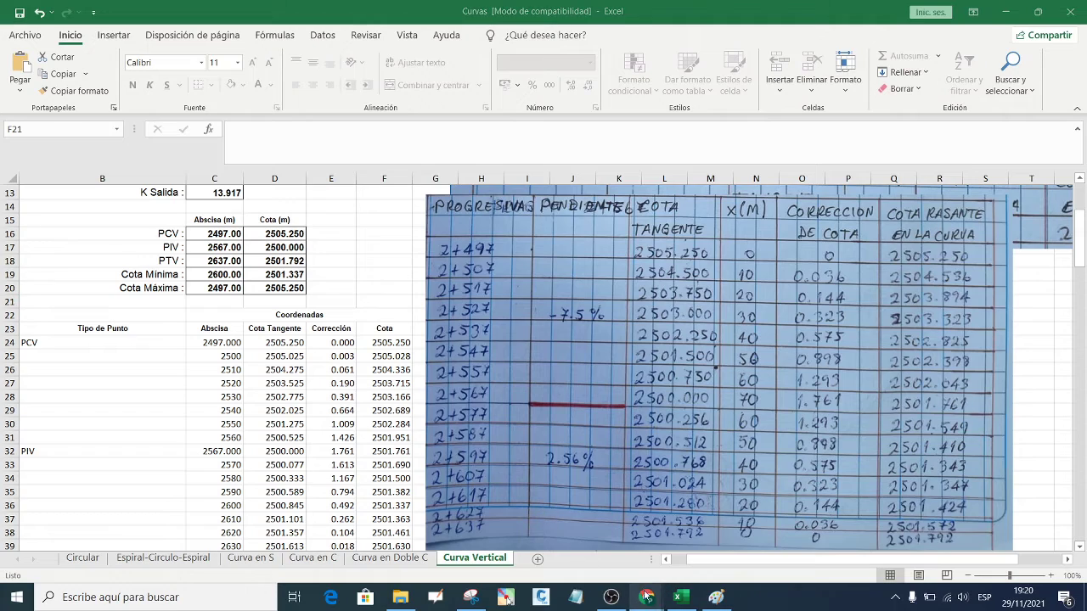
mouse_move(647, 597)
left_click(619, 548)
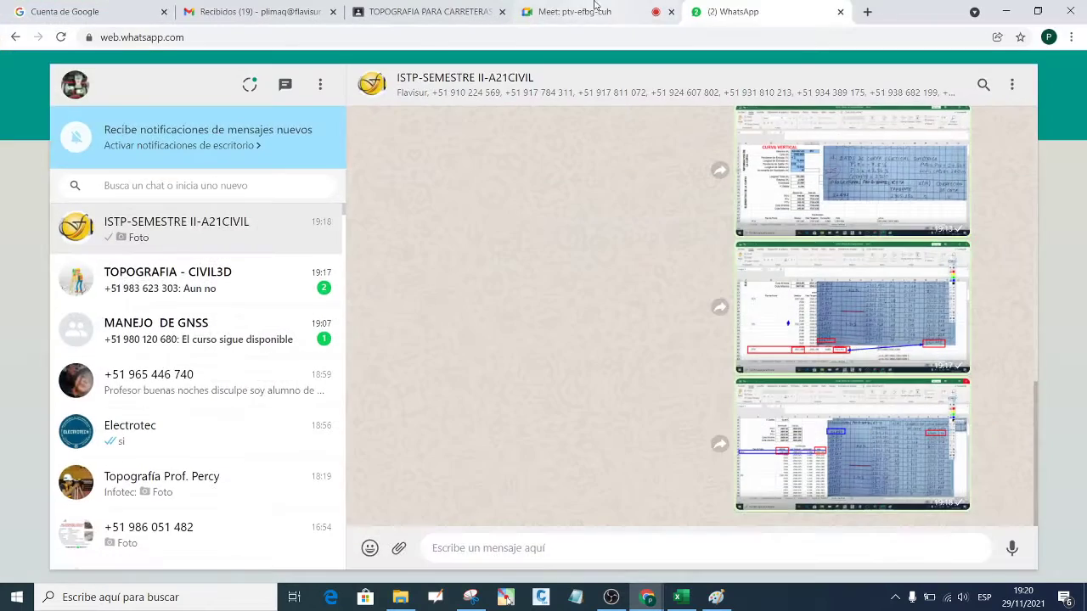
left_click(595, 11)
left_click(1038, 11)
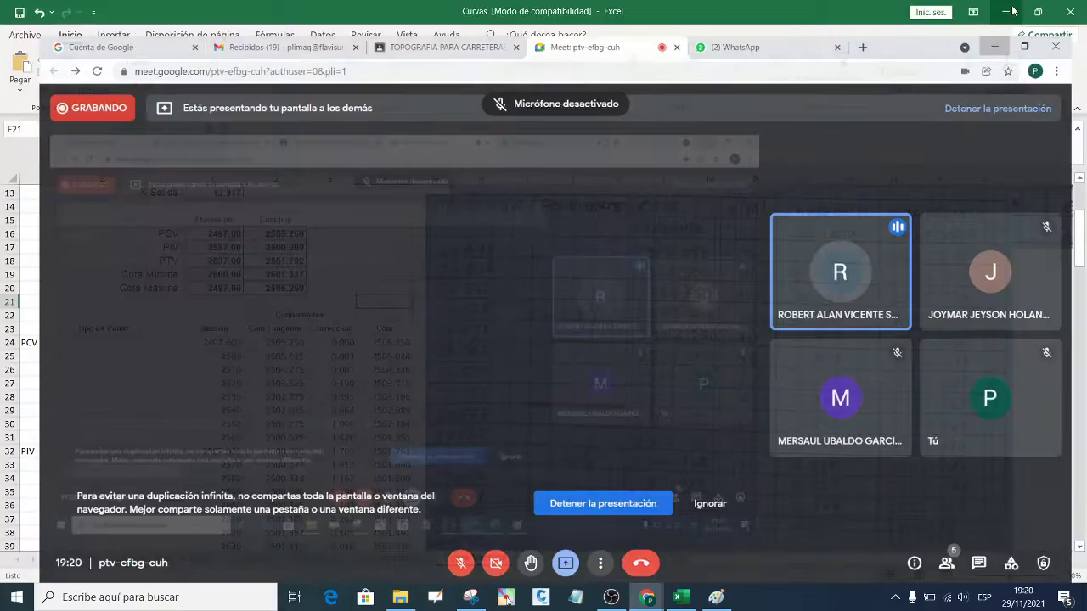
left_click(1012, 10)
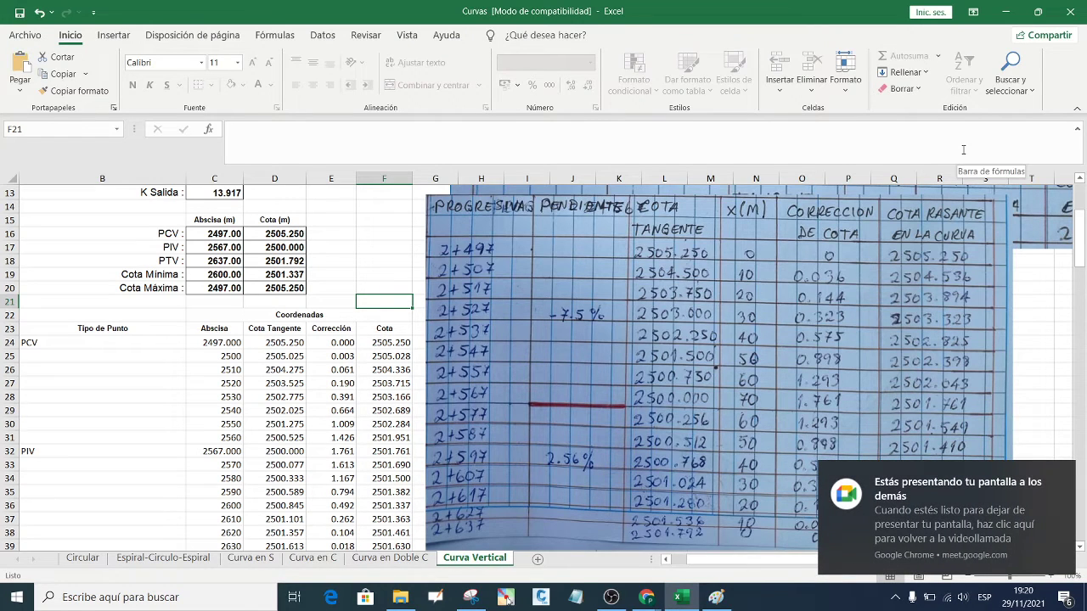
- Turn the microphone on in the Google Meet call
left_click(1005, 12)
mouse_move(647, 597)
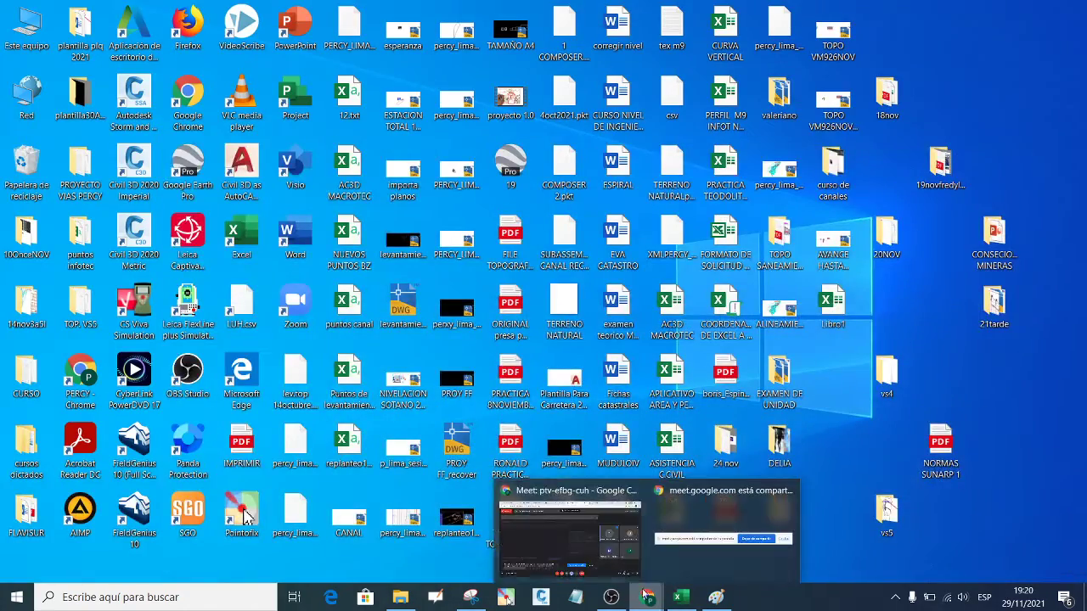
left_click(606, 527)
left_click(446, 554)
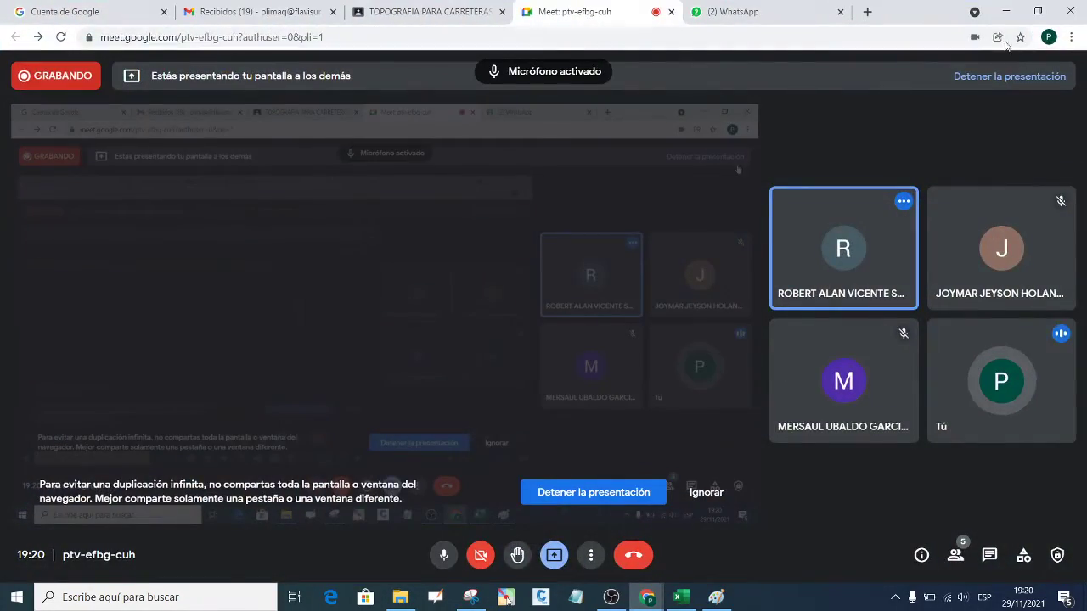
left_click(1006, 12)
mouse_move(647, 597)
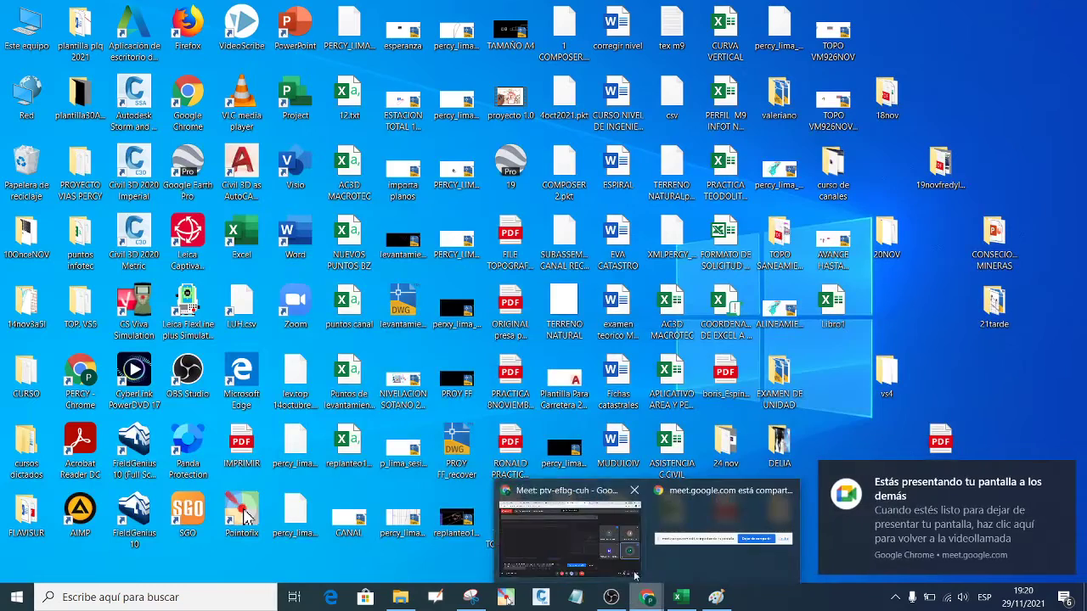
left_click(569, 534)
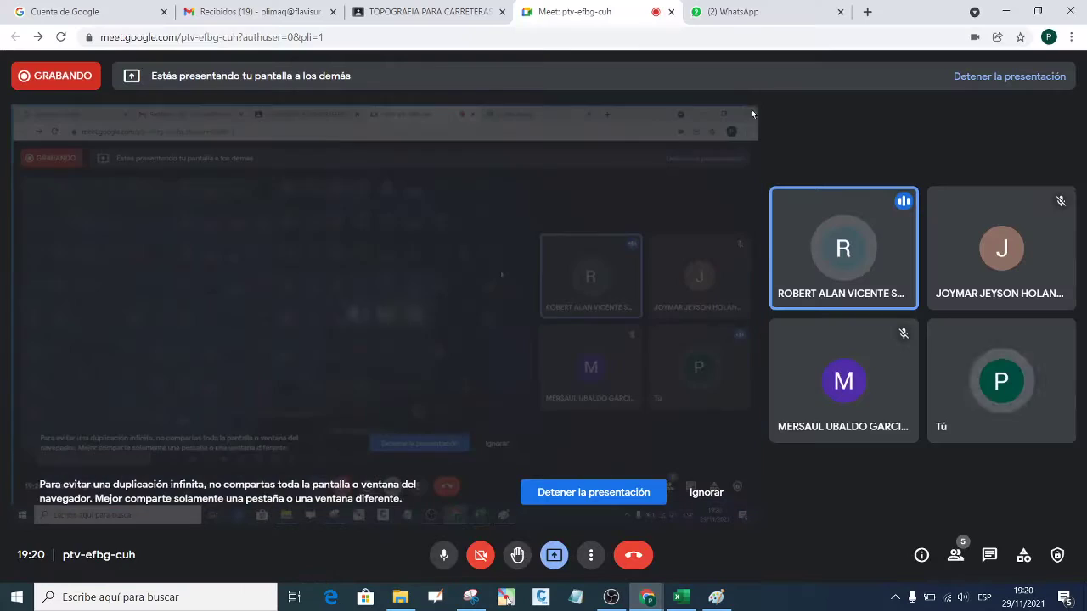
- Bring the Curvas workbook back to the front and dismiss the screen-sharing notification
left_click(428, 12)
left_click(736, 12)
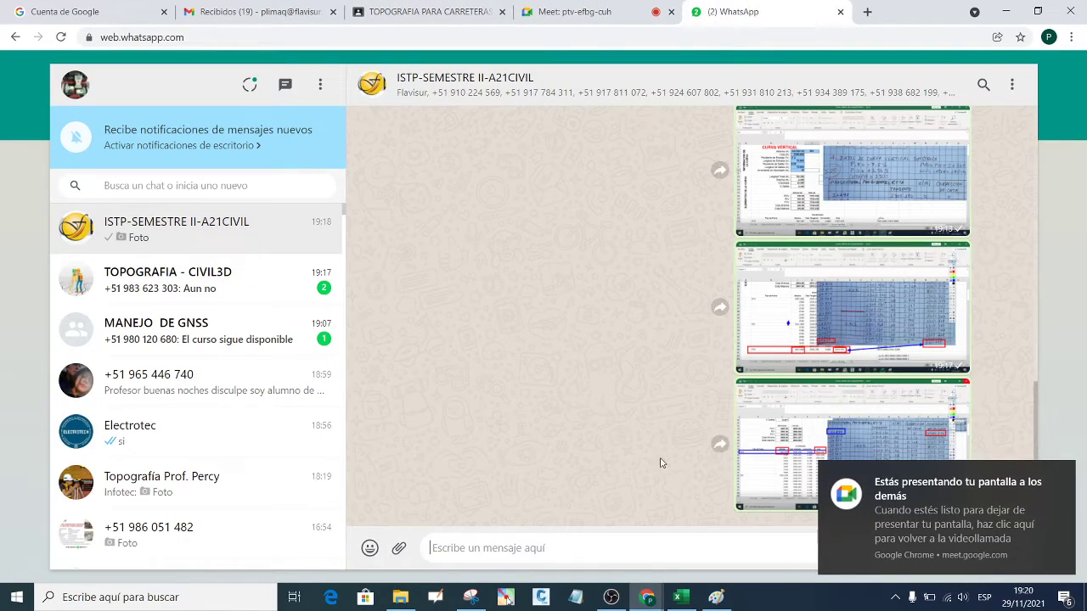
left_click(678, 597)
left_click(1058, 476)
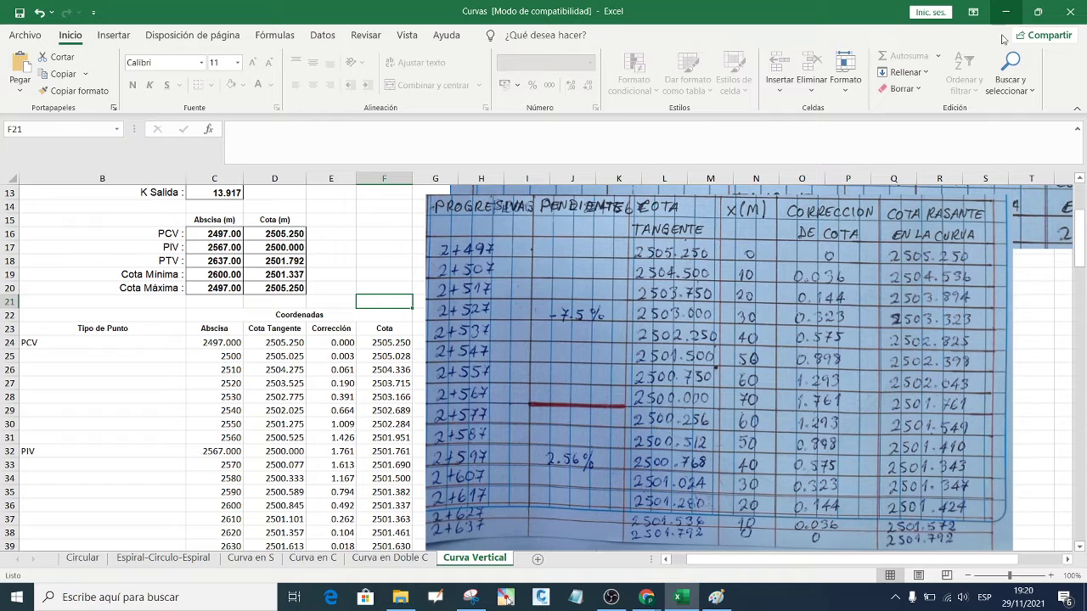
- Delete both notebook photos from the Curva Vertical sheet
left_click(760, 302)
key("Delete")
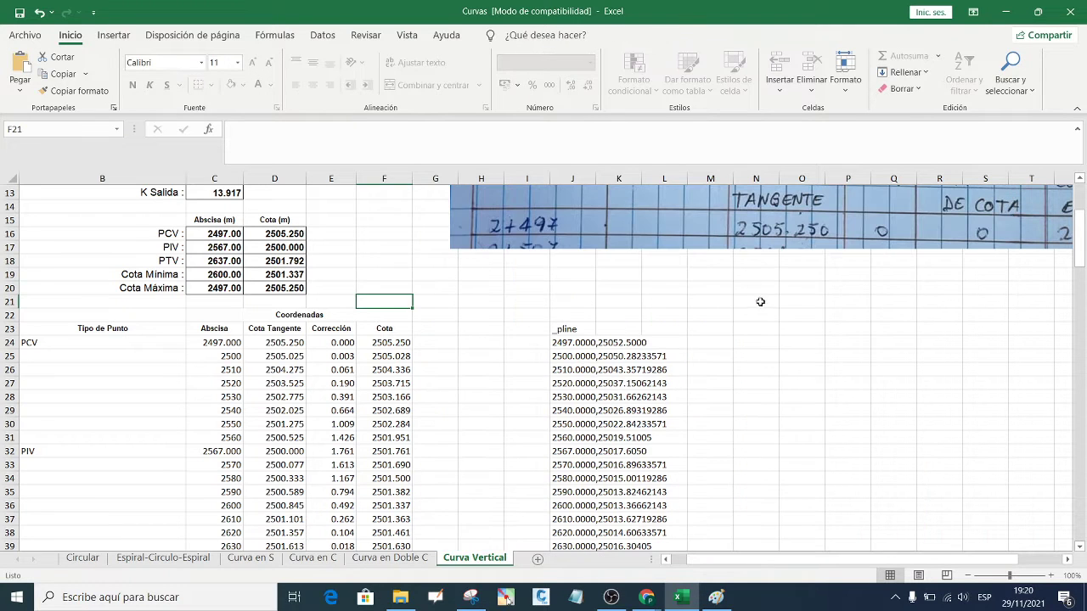
scroll(760, 302, "up", 3)
left_click(746, 270)
key("Delete")
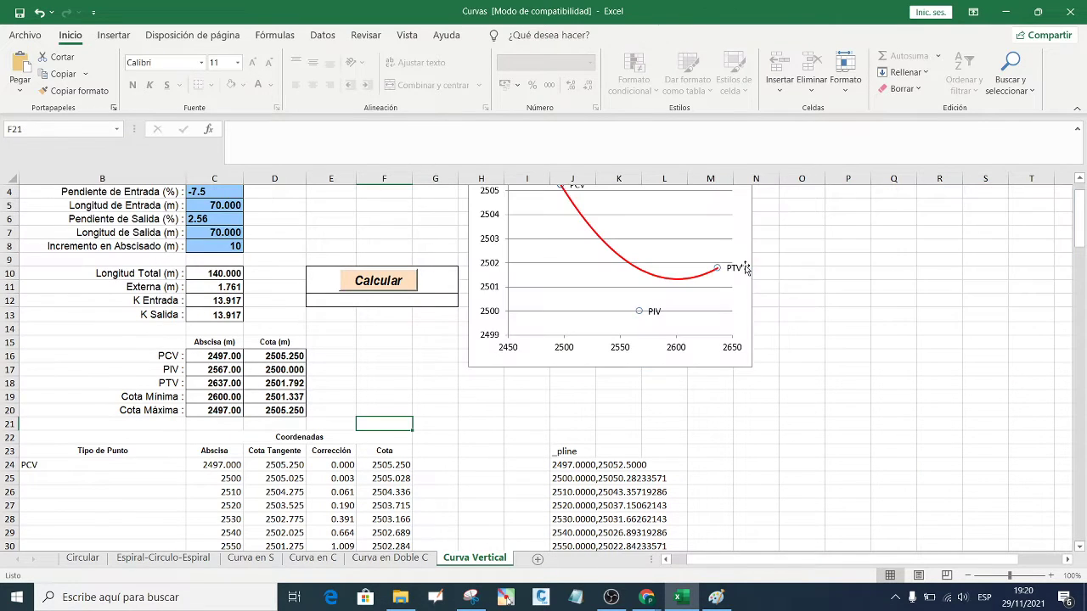
- Copy the _pline coordinate list in J23:J40 and switch over to Civil 3D
scroll(662, 347, "down", 3)
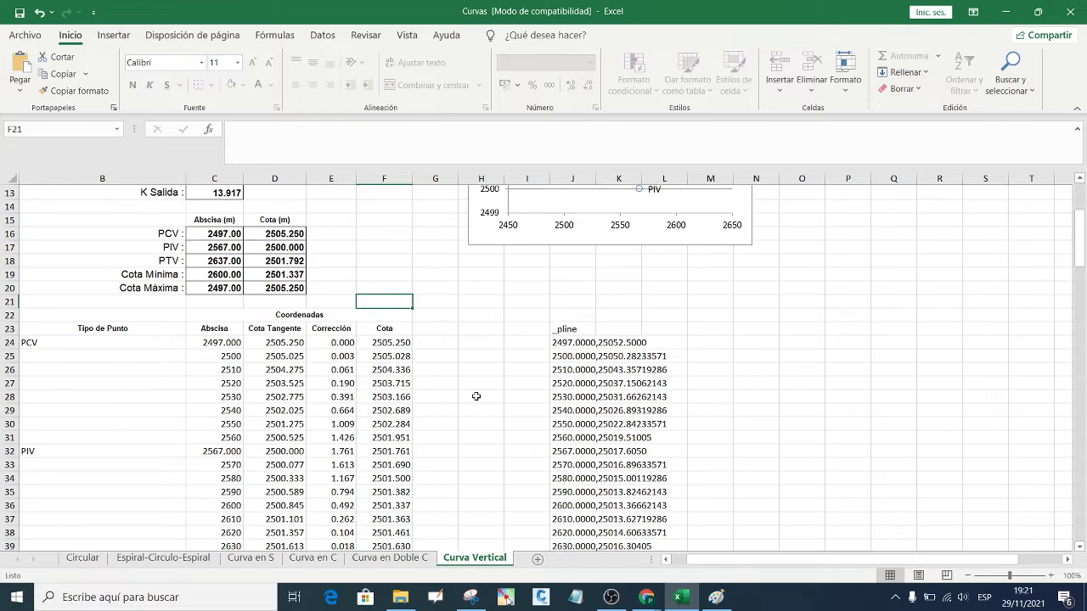
scroll(470, 395, "down", 1)
scroll(472, 393, "down", 1)
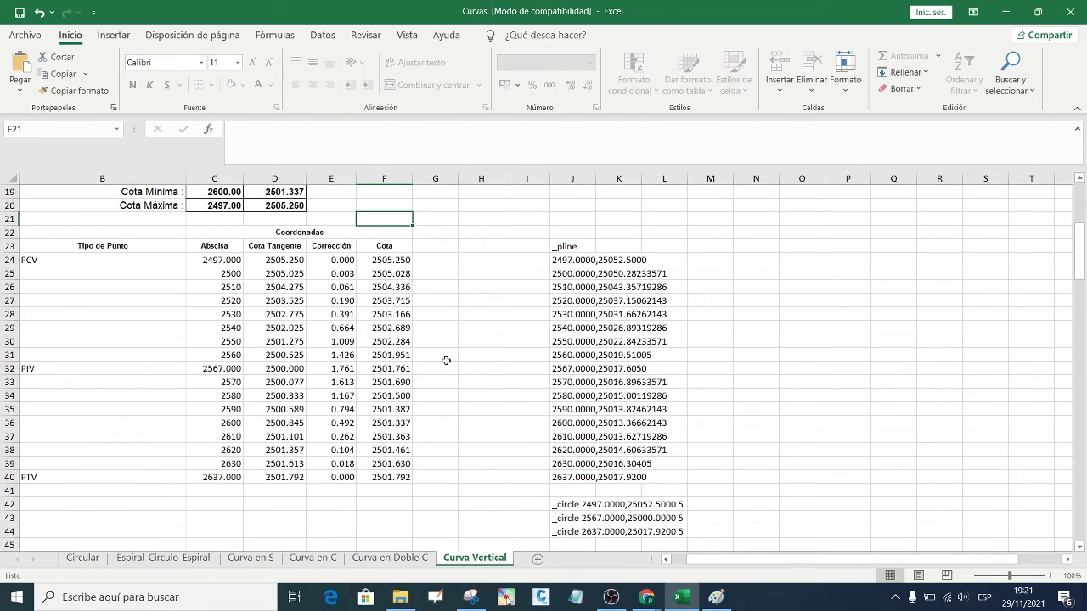
scroll(595, 322, "down", 2)
scroll(602, 337, "up", 2)
mouse_move(567, 246)
left_mouse_down()
mouse_move(582, 317)
mouse_move(584, 471)
left_mouse_up()
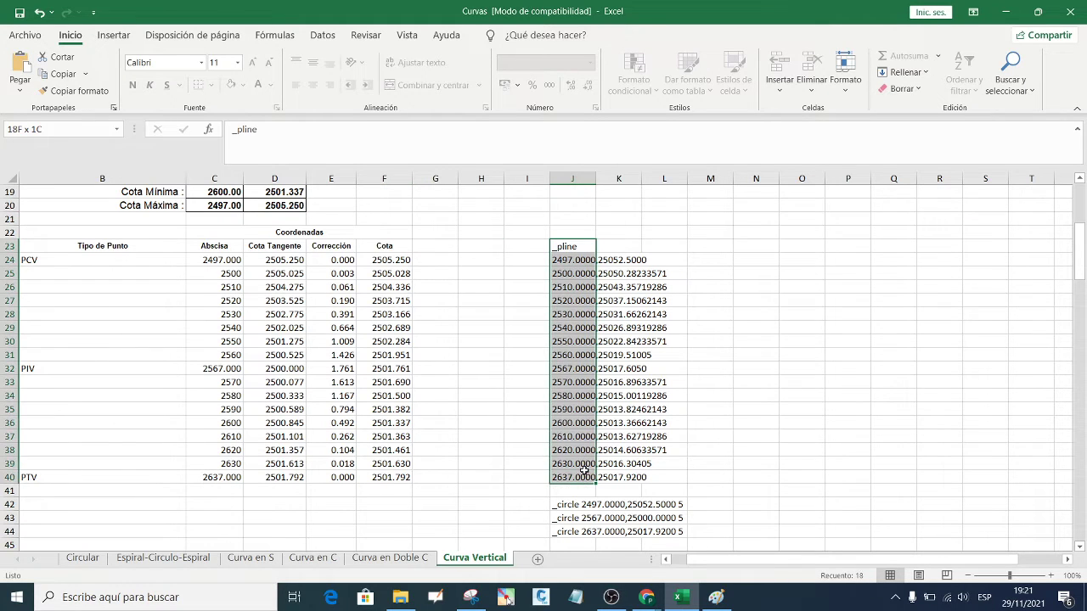
right_click(569, 220)
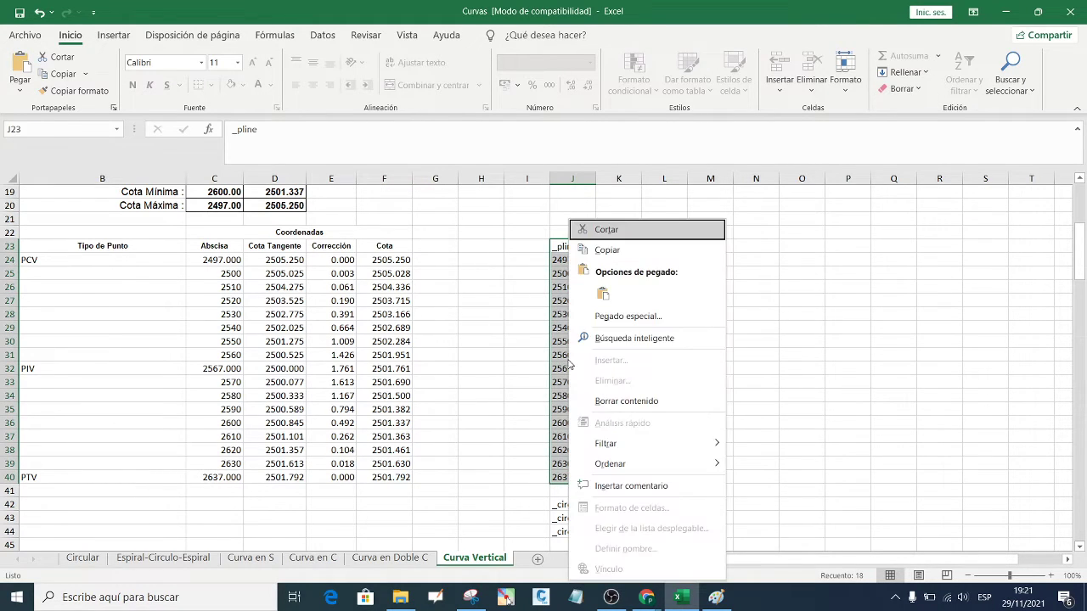
left_click(613, 251)
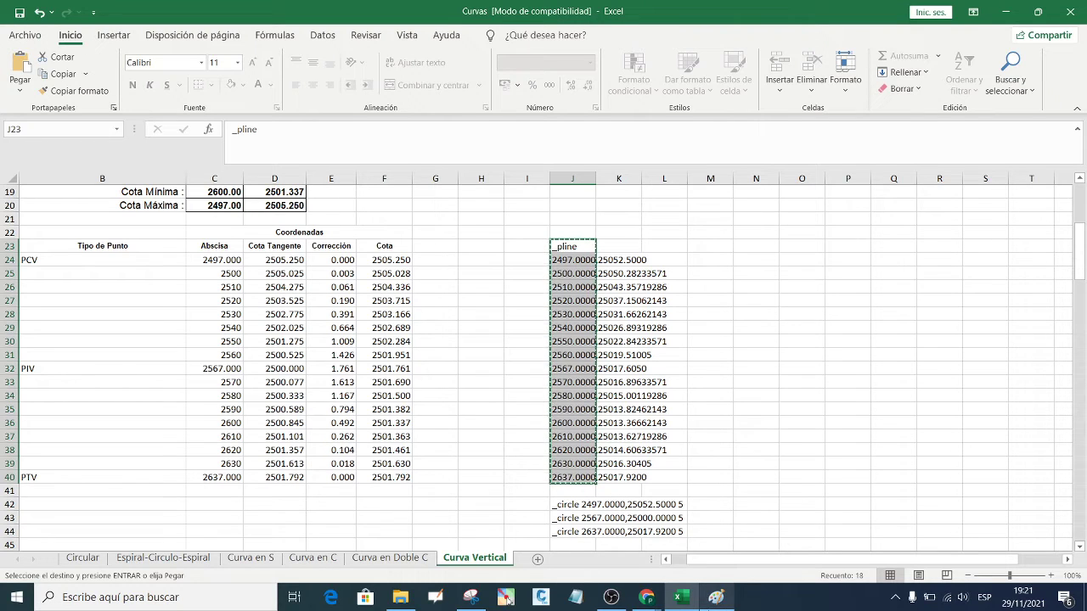
mouse_move(646, 597)
left_click(590, 543)
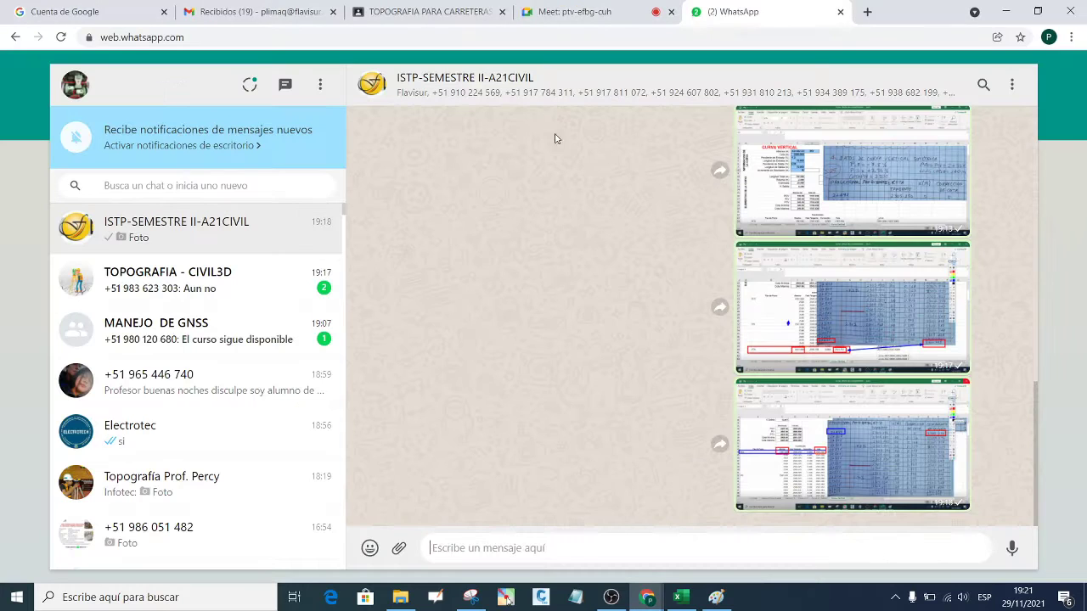
left_click(1005, 11)
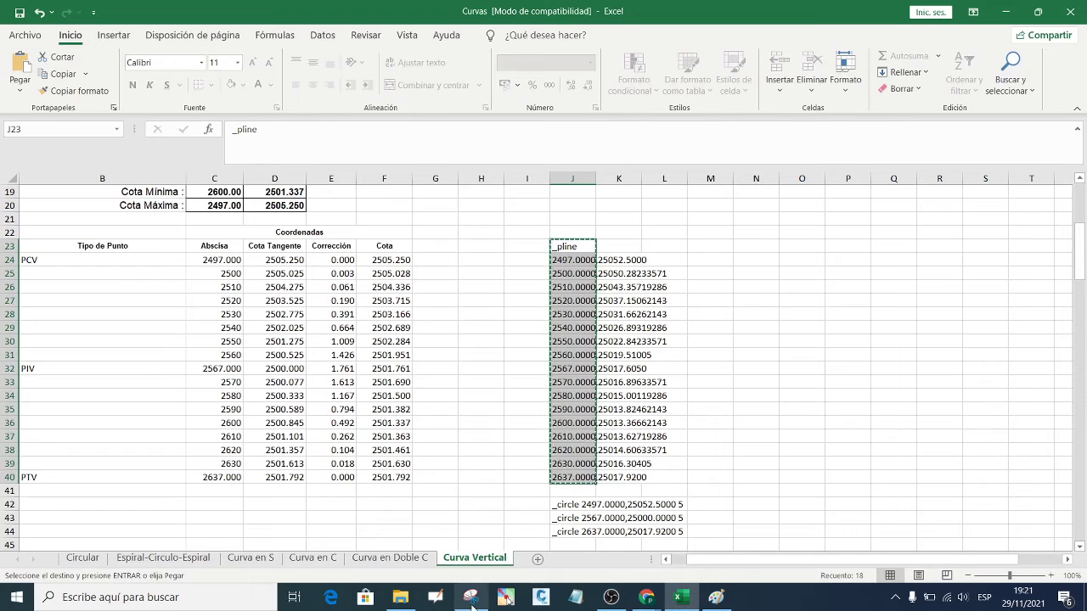
left_click(544, 603)
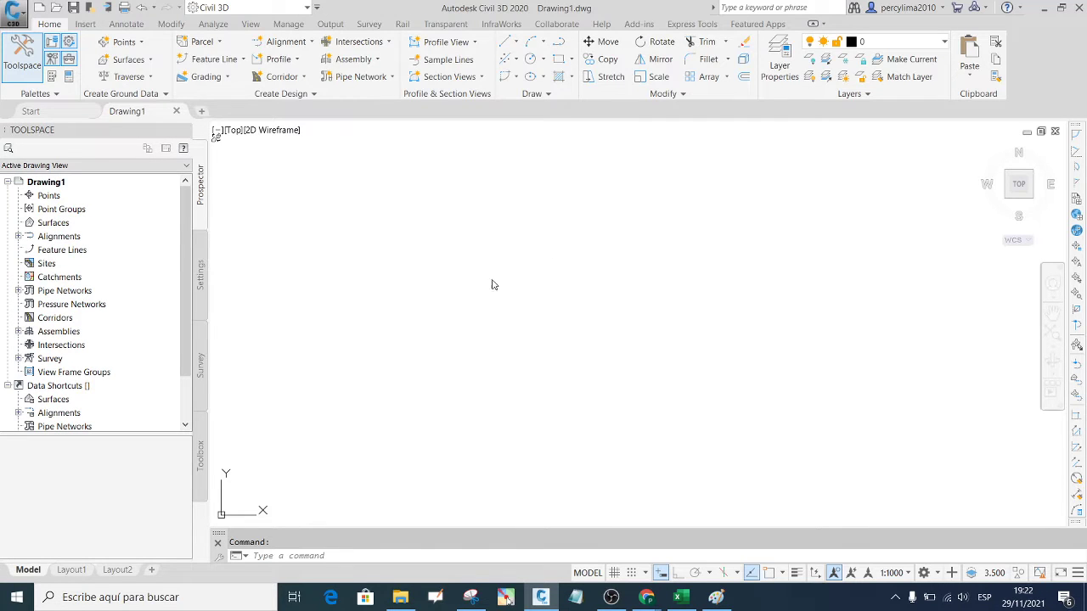
- Paste the copied _pline commands into the command line to draw the vertical curve
right_click(377, 555)
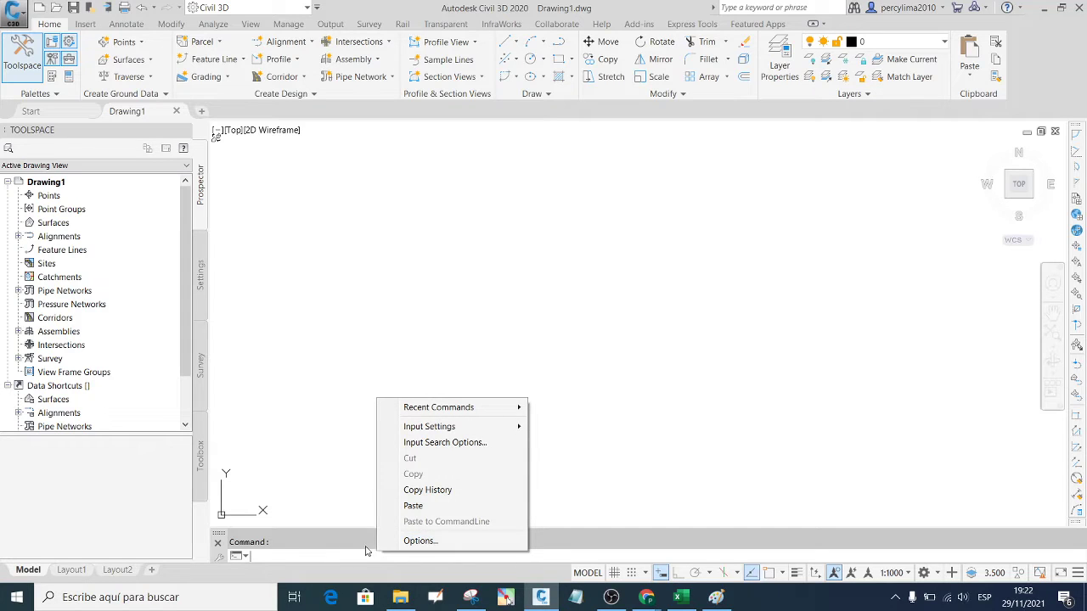
left_click(321, 430)
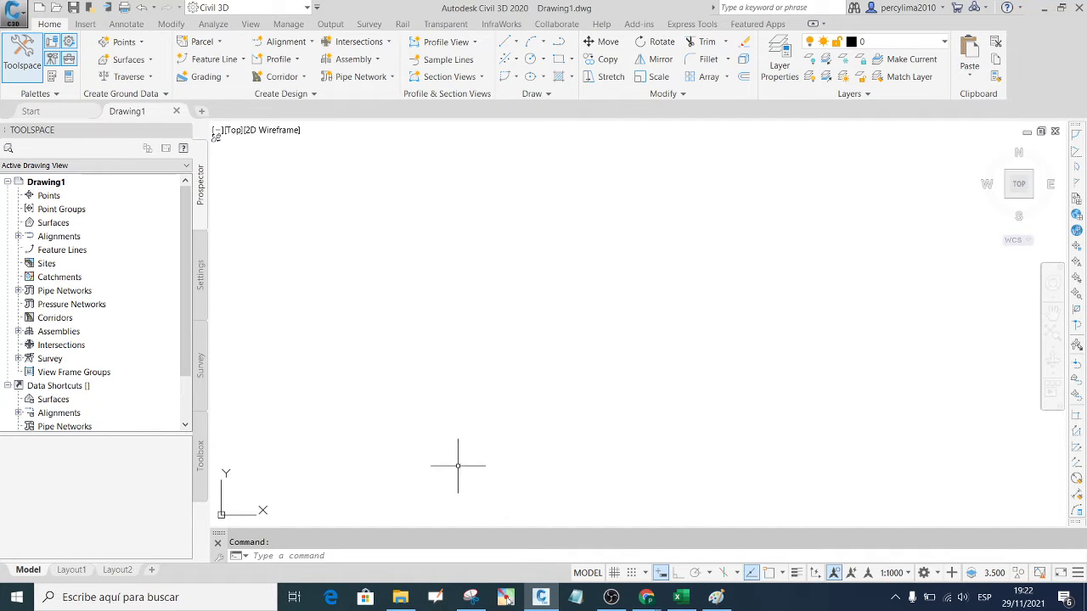
right_click(431, 557)
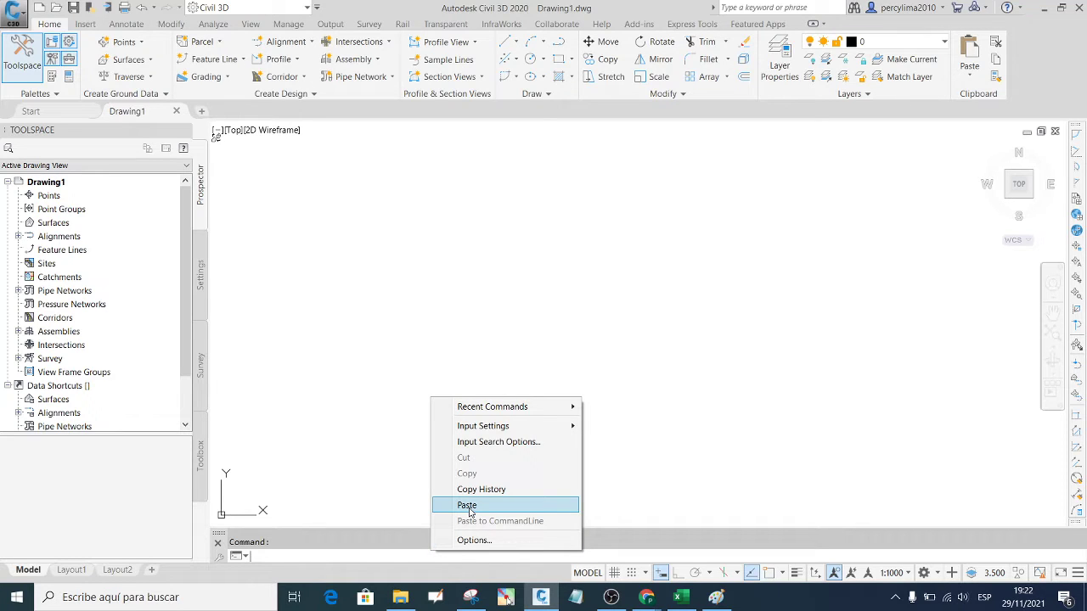
left_click(467, 506)
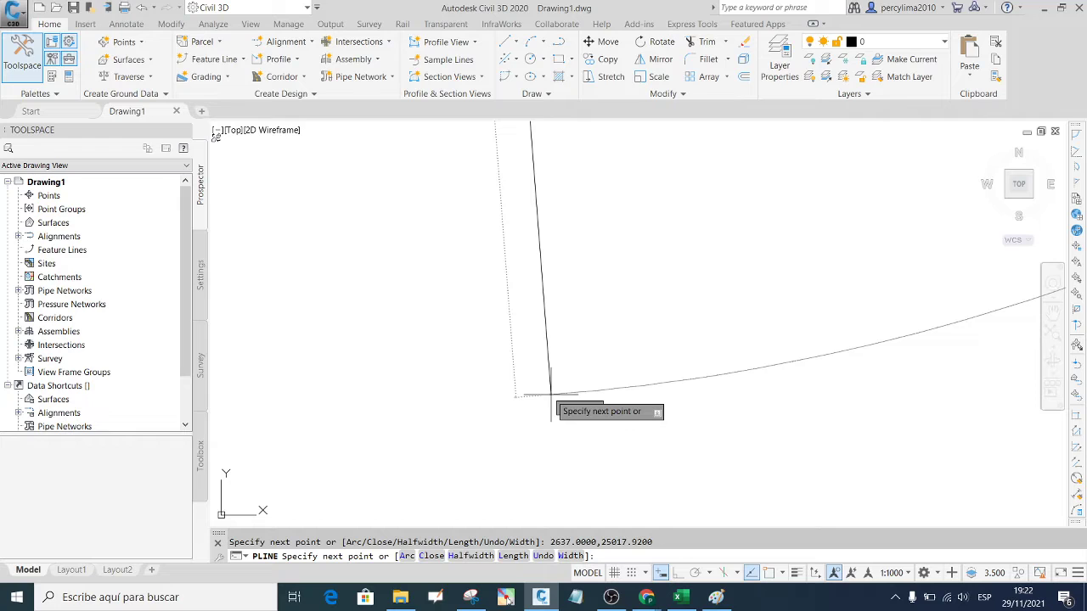
left_click_drag(551, 393, 584, 350)
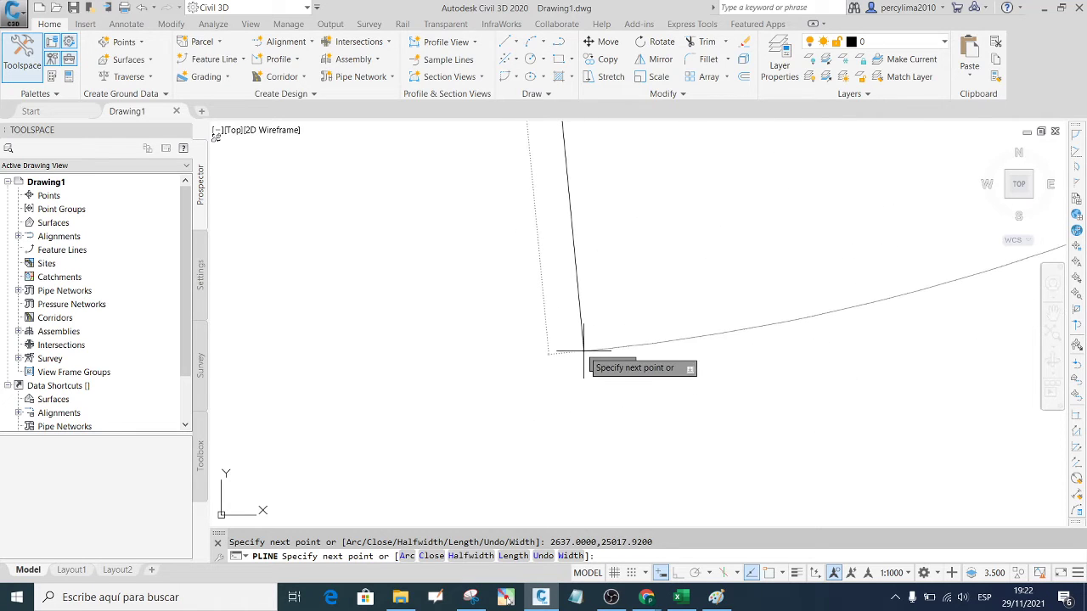
key("Escape")
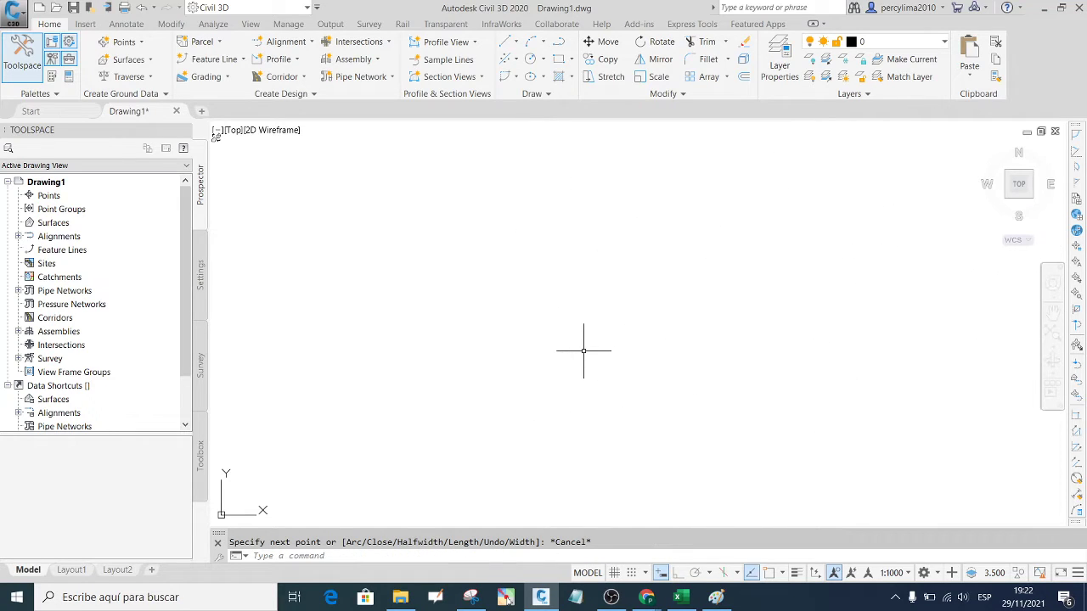
- Zoom extents with ZE to view the whole curve, then select and delete the curve polyline
type("z")
type("e")
key("Return")
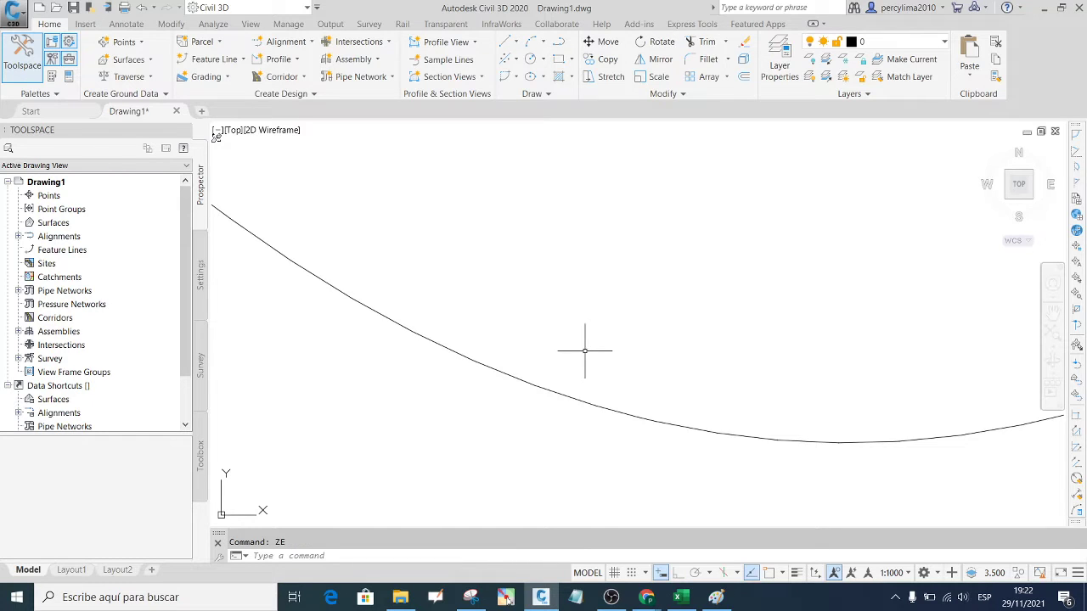
scroll(580, 315, "down", 4)
scroll(620, 326, "down", 1)
scroll(620, 326, "up", 1)
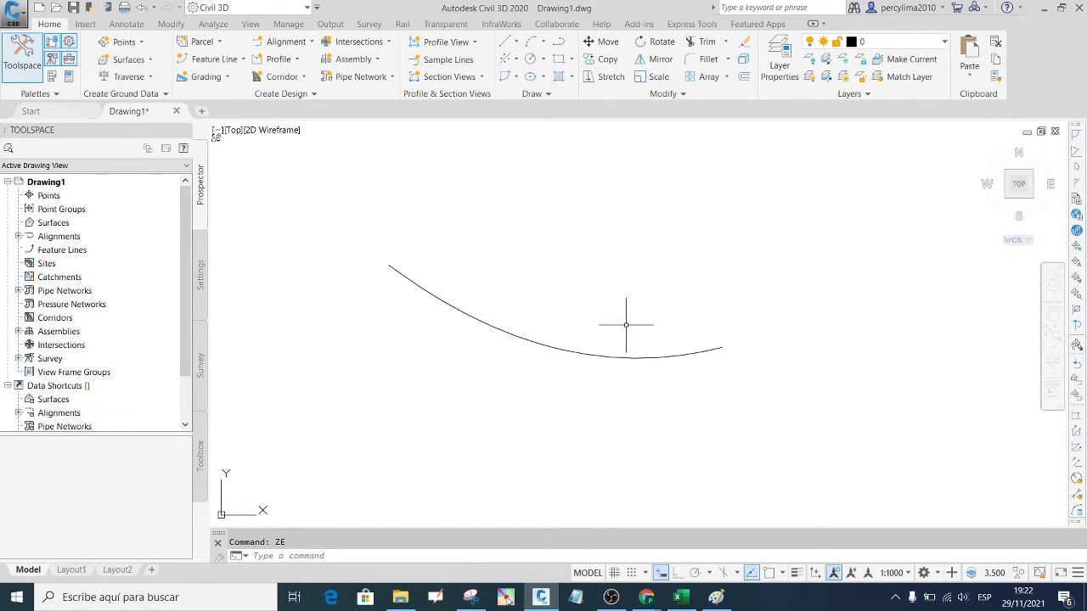
scroll(626, 323, "down", 1)
scroll(565, 328, "up", 1)
scroll(597, 334, "down", 1)
scroll(586, 334, "up", 3)
scroll(577, 337, "down", 1)
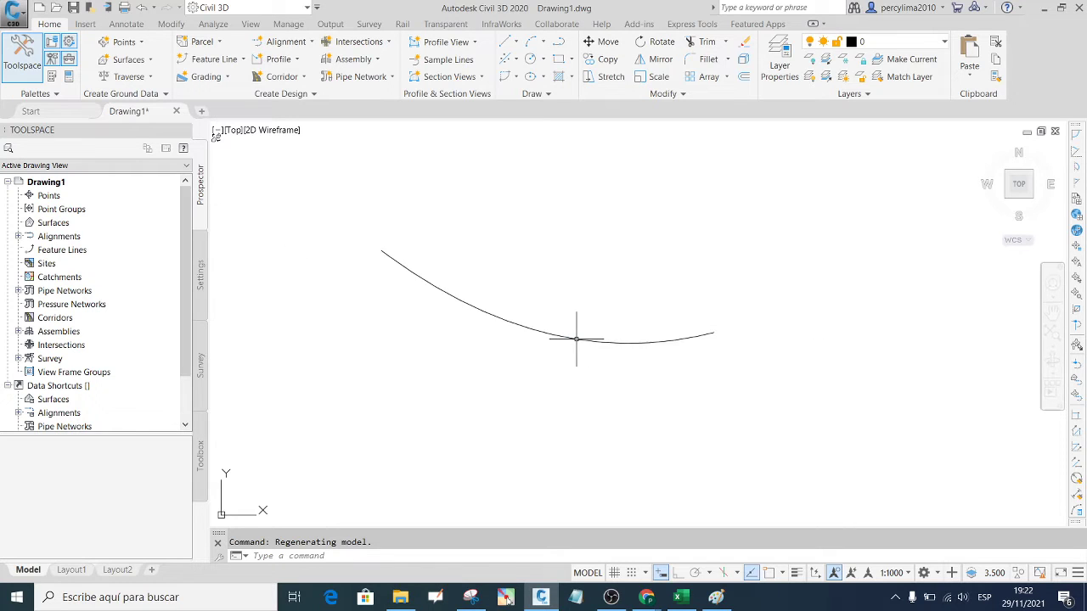
scroll(560, 334, "down", 3)
scroll(526, 342, "down", 1)
scroll(517, 344, "up", 3)
scroll(519, 340, "up", 2)
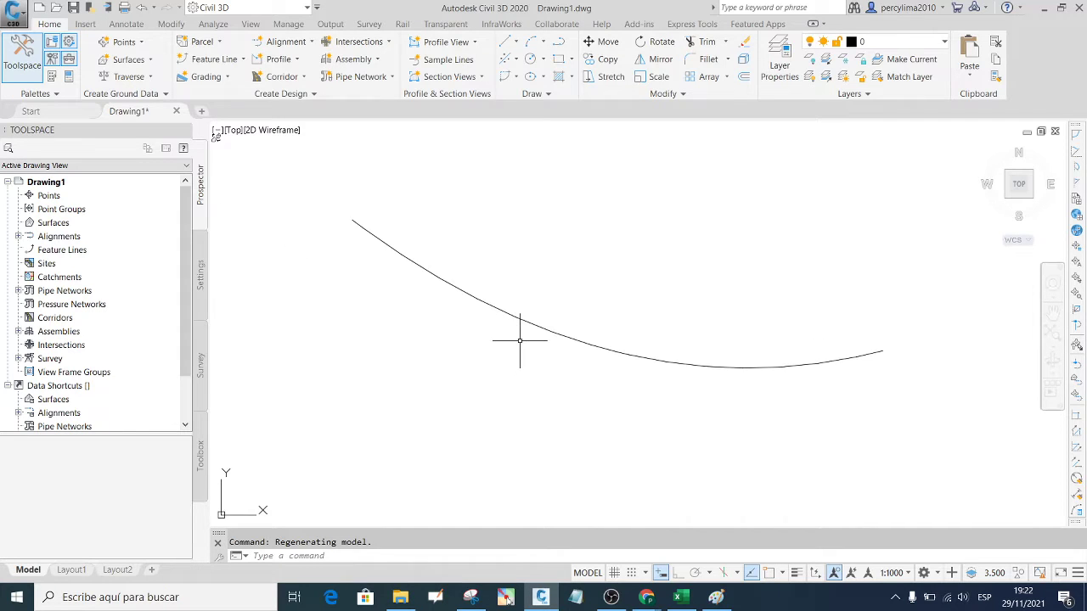
scroll(519, 340, "up", 2)
scroll(518, 340, "down", 6)
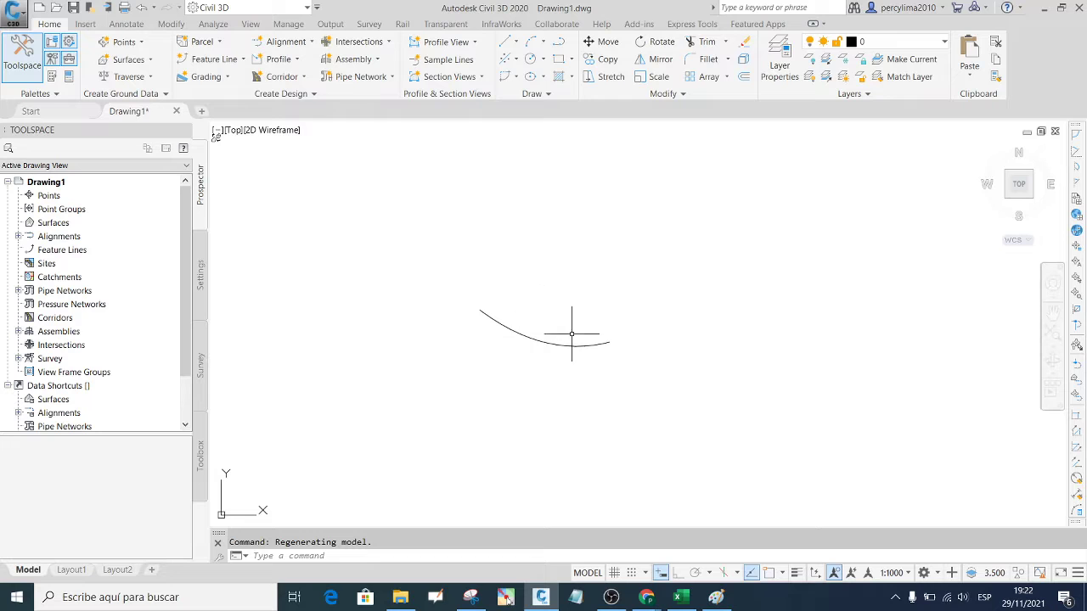
scroll(491, 322, "up", 3)
scroll(491, 322, "down", 2)
left_click(669, 397)
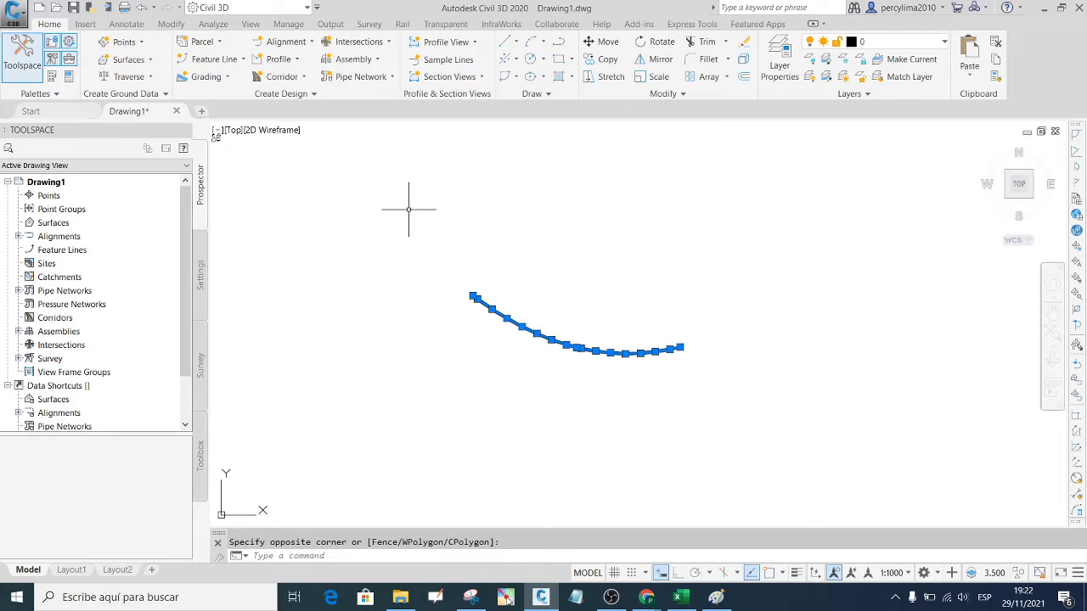
key("Delete")
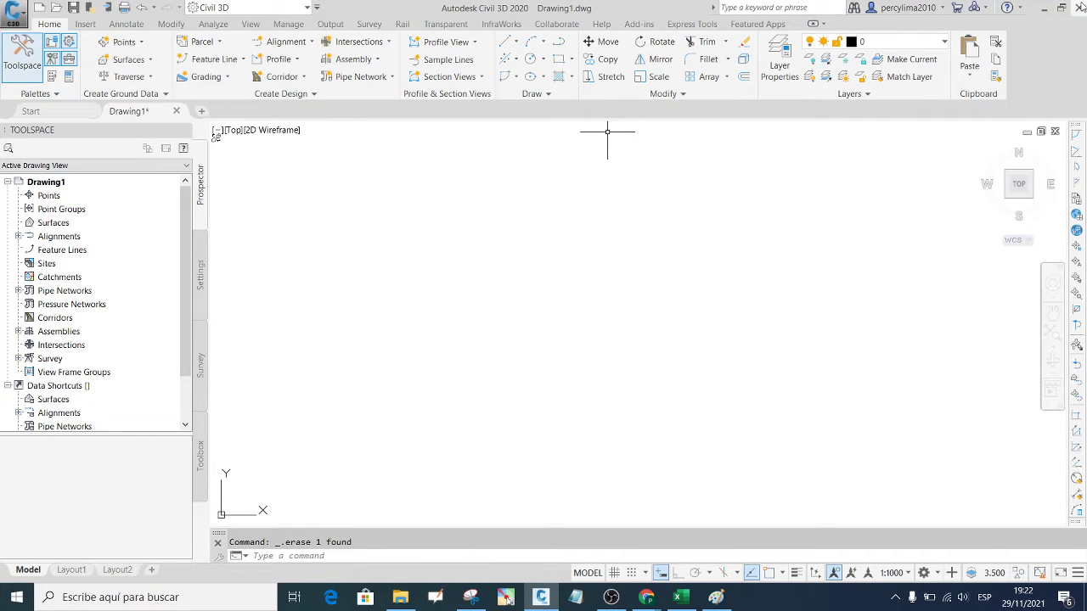
- Back in the Curvas workbook, clear the previous column J selection
key("alt+Tab")
scroll(674, 357, "down", 2)
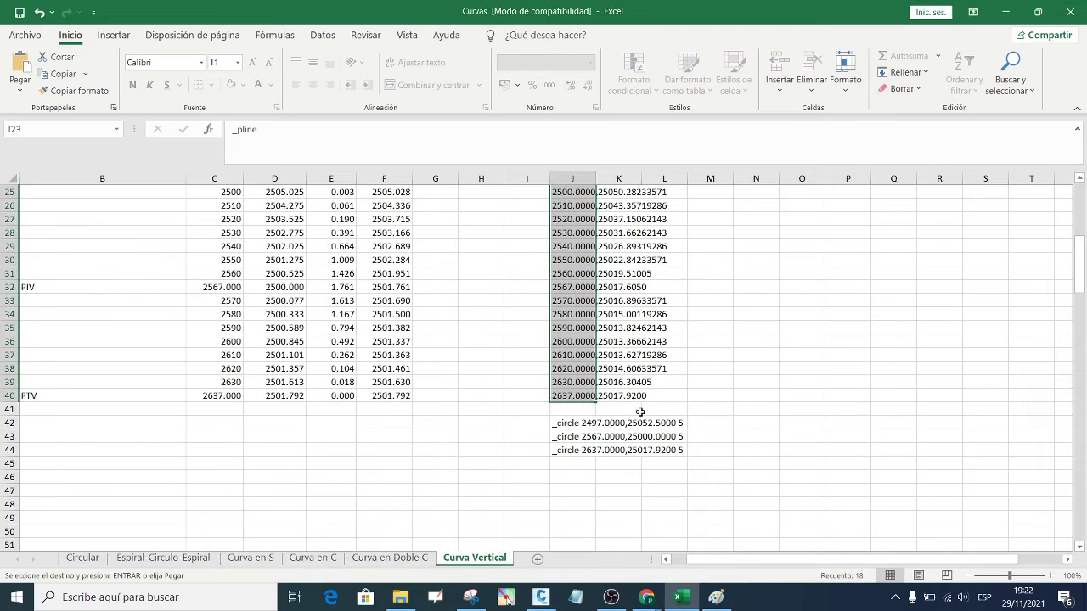
left_click(521, 426)
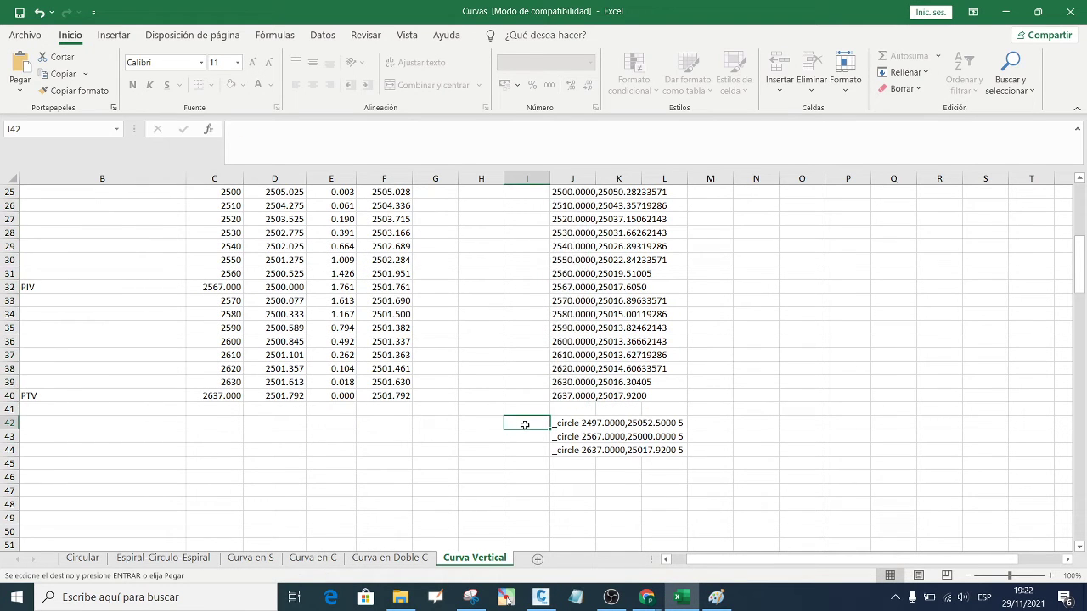
left_click(524, 435)
left_click(525, 450)
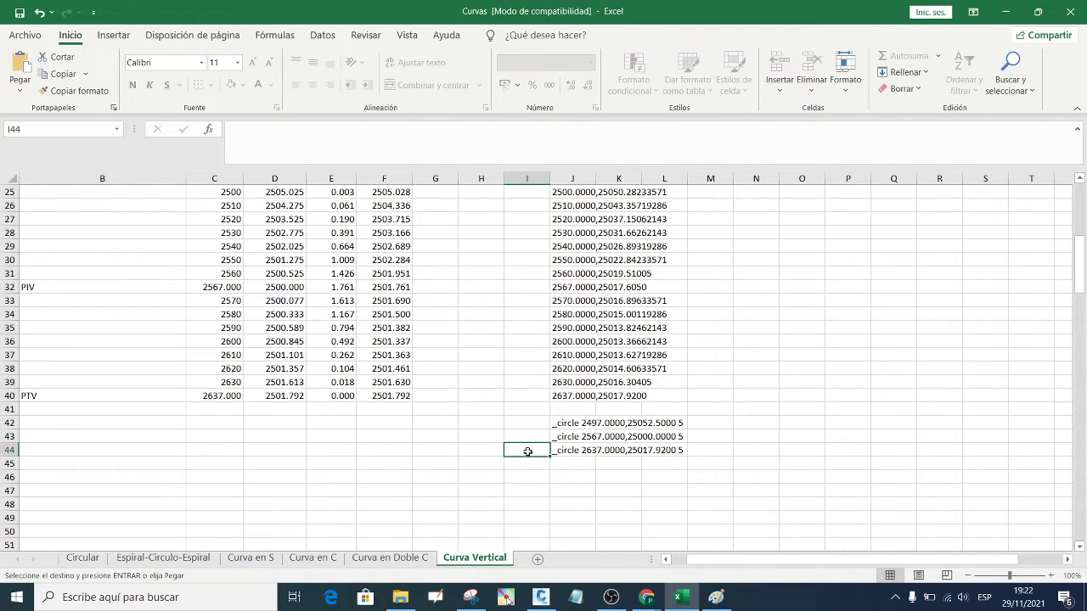
left_click(538, 425)
left_click(537, 437)
left_click(537, 422)
left_click(536, 435)
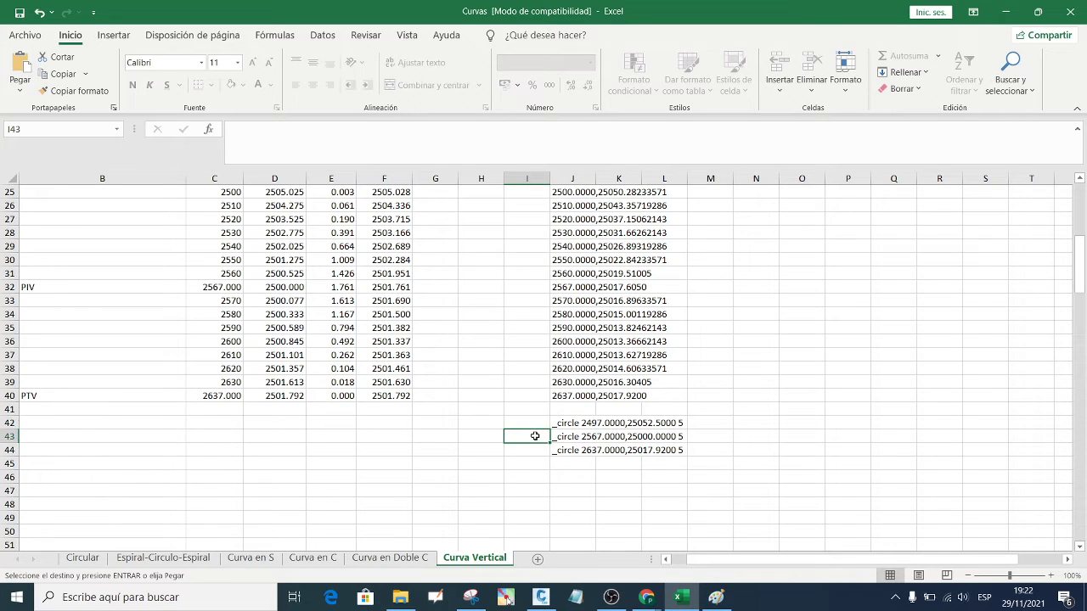
left_click(529, 452)
left_click(538, 425)
left_click(527, 437)
scroll(578, 339, "up", 1)
- Copy J23:J44, the _pline list plus three _circle commands, and return to Civil 3D
left_click_drag(567, 202, 574, 490)
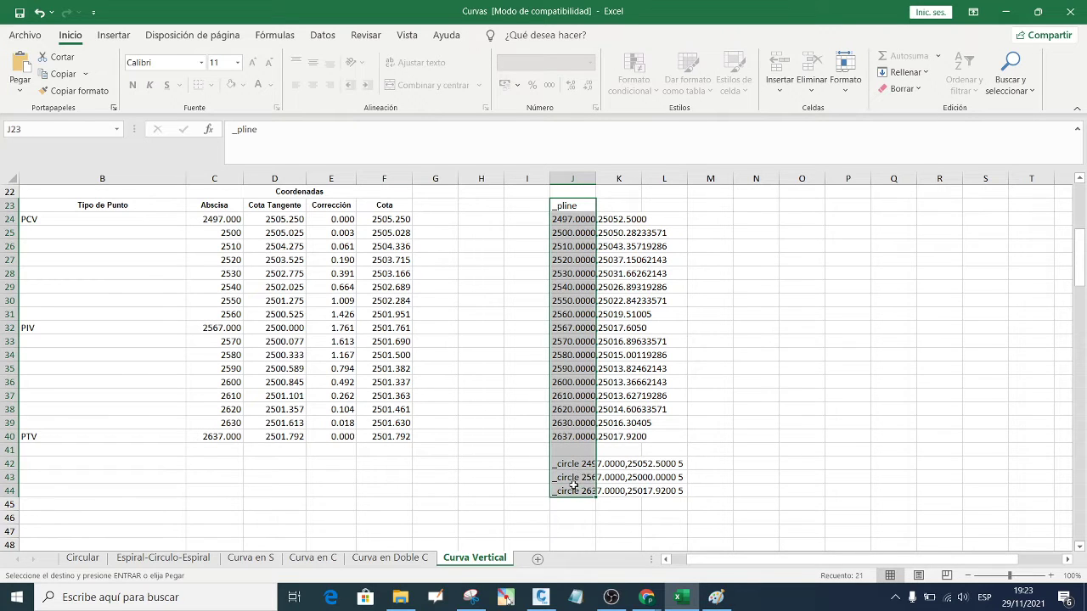
right_click(573, 357)
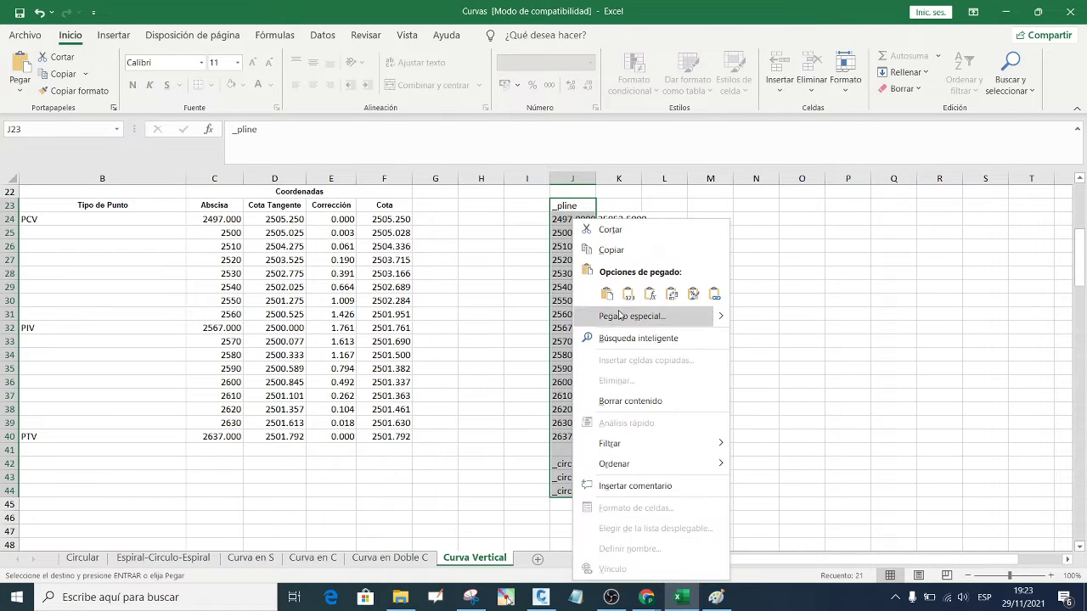
left_click(617, 251)
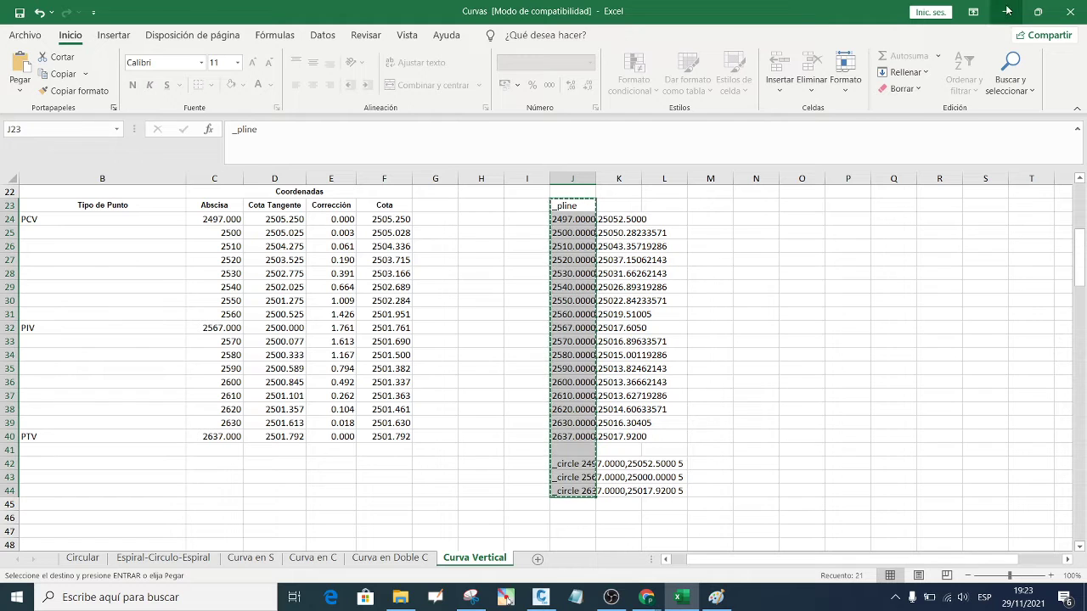
left_click(541, 597)
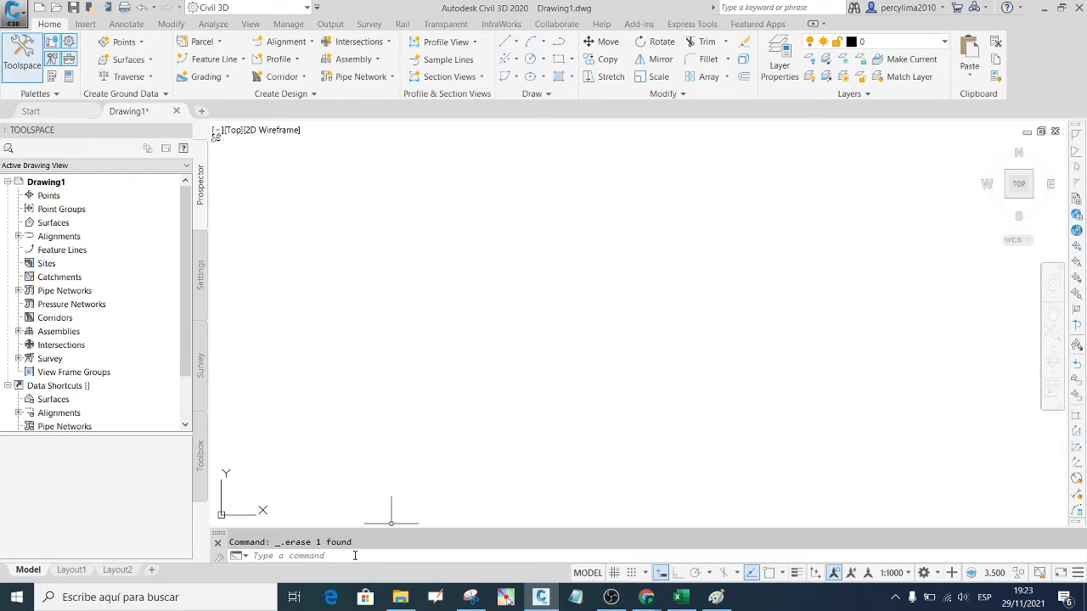
- Paste the copied commands into the command line to draw the curve and its PCV, PIV, PTV circles
right_click(350, 555)
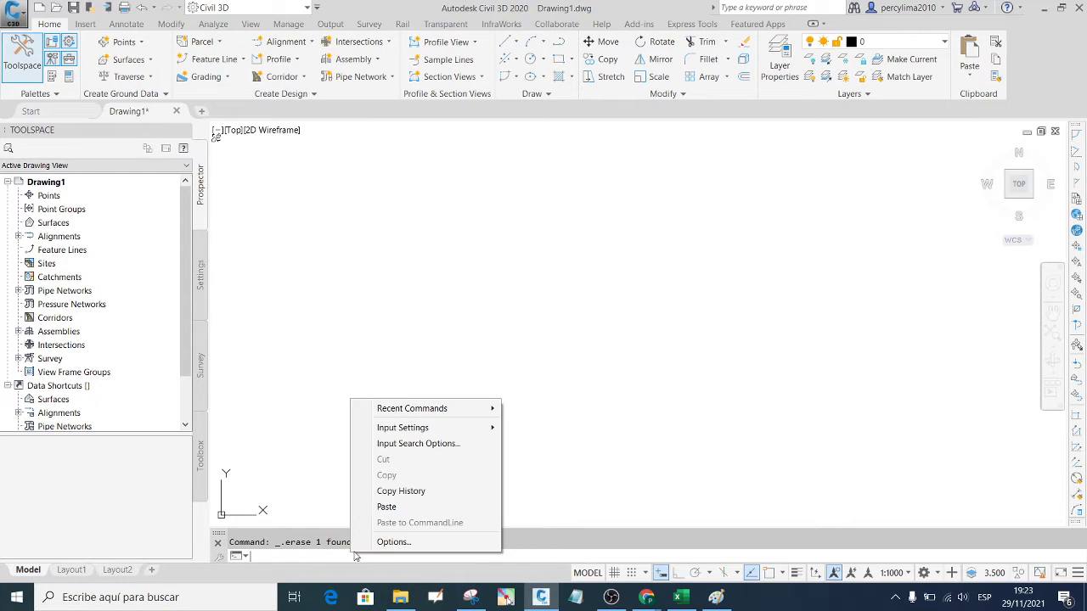
left_click(391, 509)
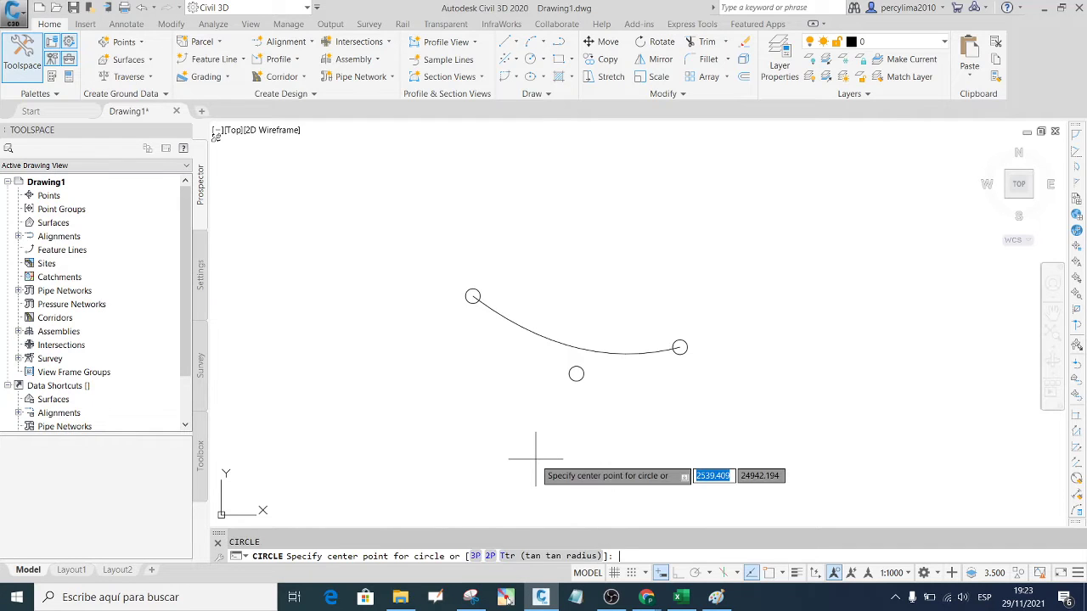
key("Escape")
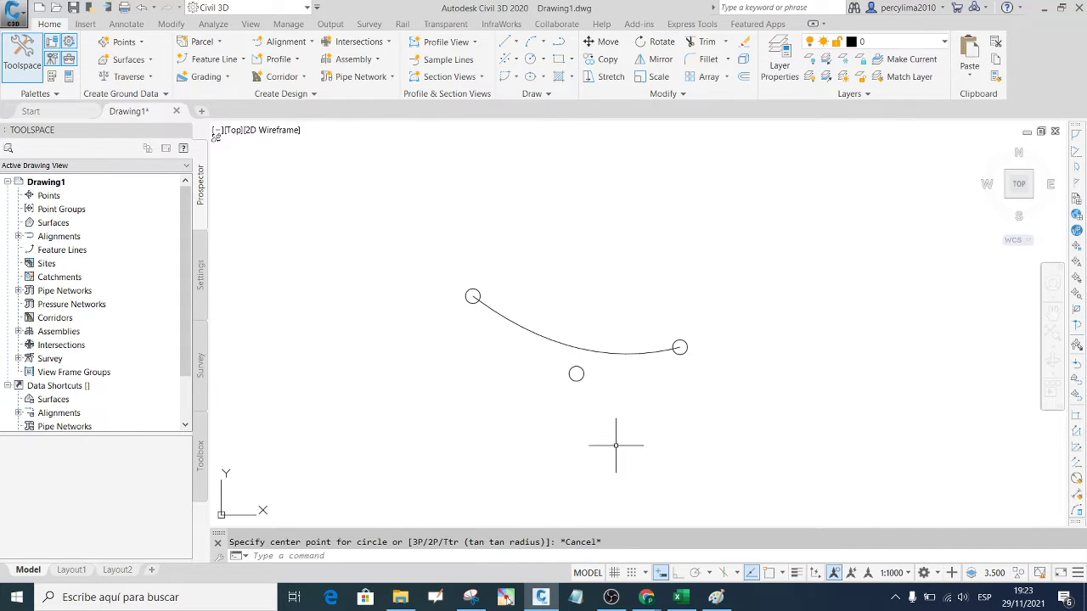
scroll(522, 286, "up", 8)
scroll(514, 302, "down", 6)
scroll(450, 350, "up", 2)
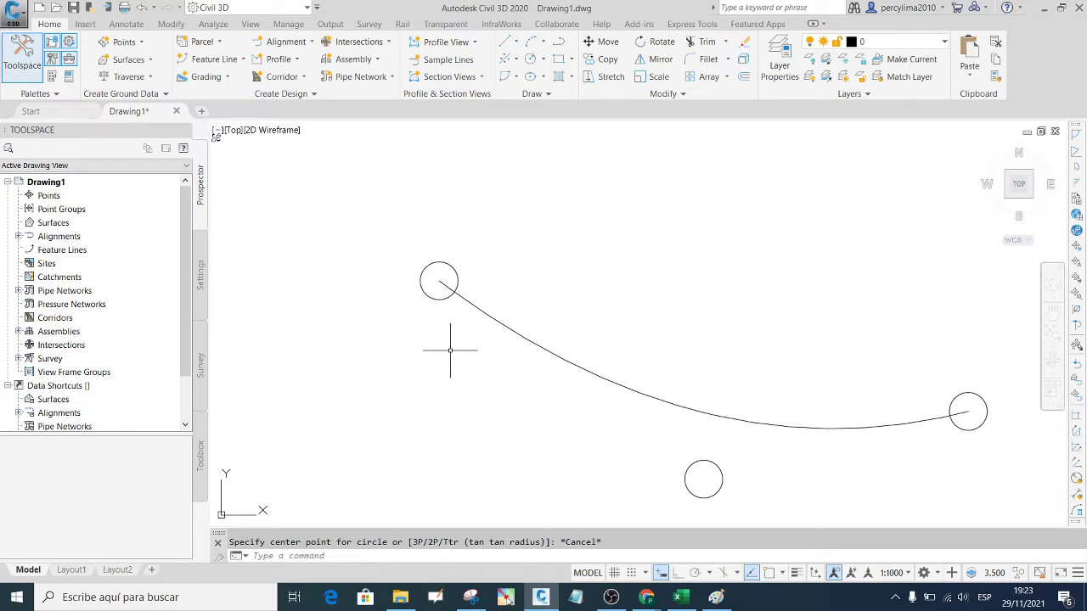
type("pl")
key("Return")
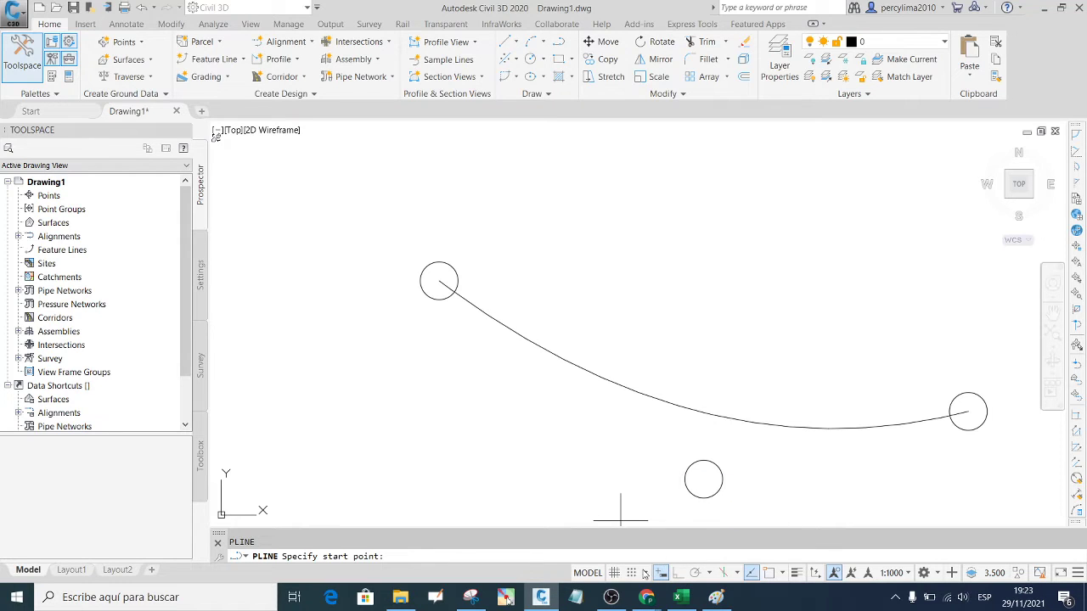
left_click(644, 575)
left_click(659, 558)
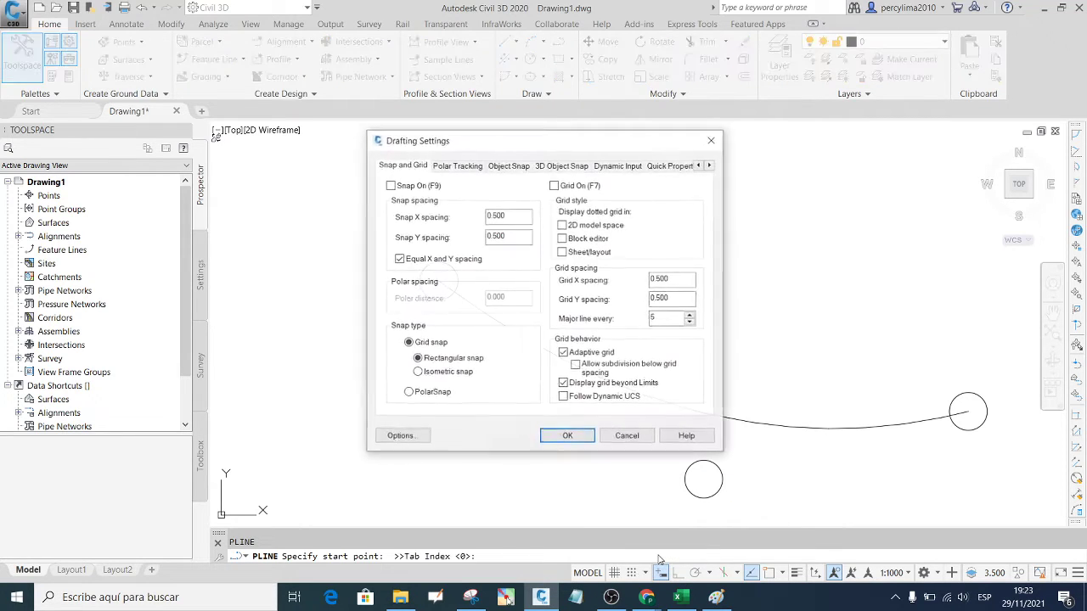
left_click(508, 166)
left_click(673, 218)
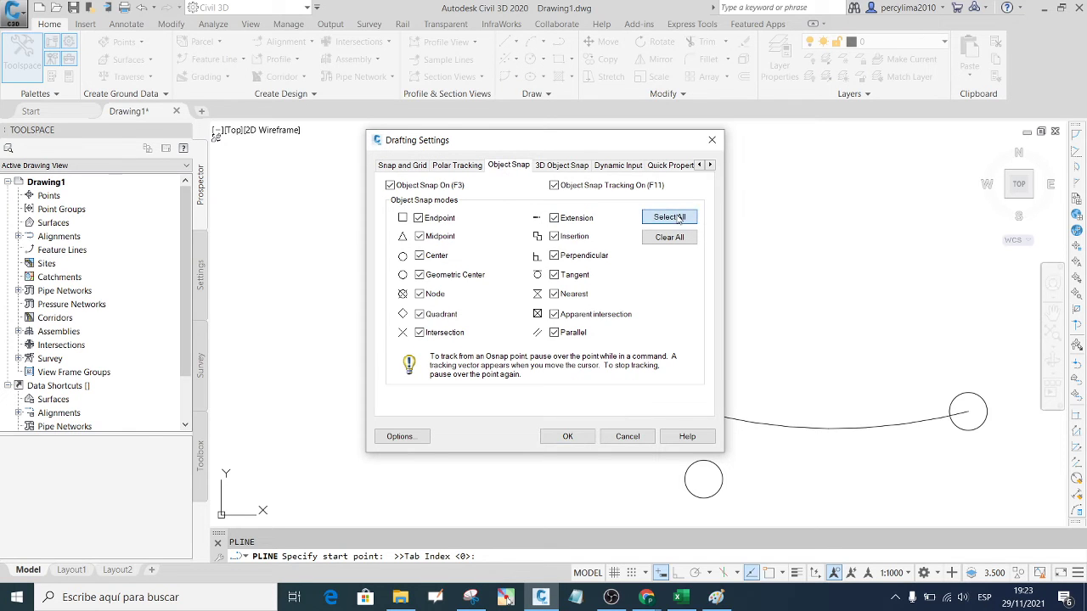
left_click(568, 436)
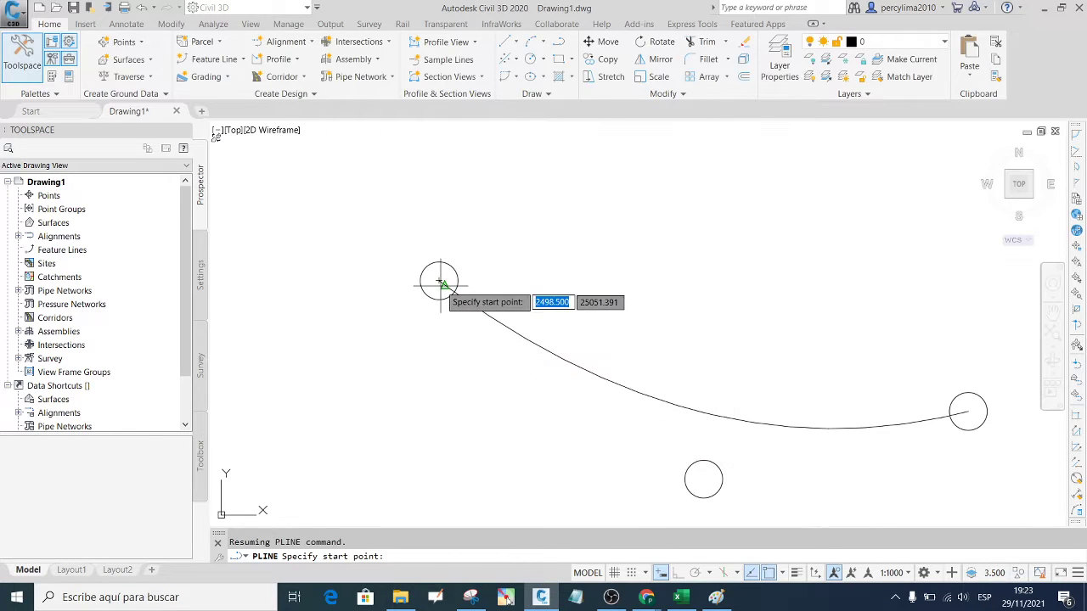
left_click(439, 281)
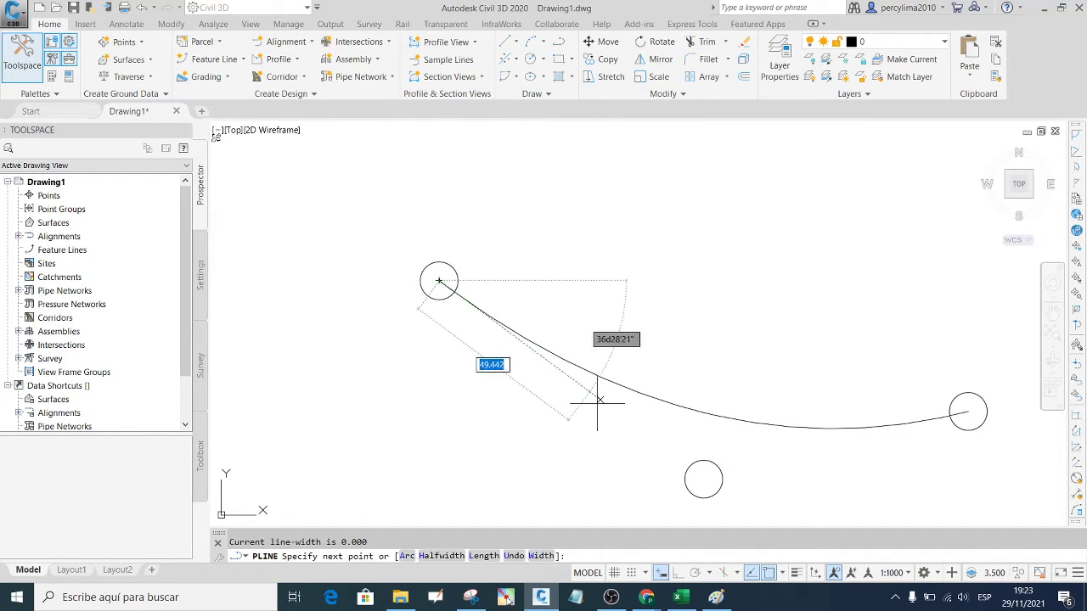
left_click(704, 480)
scroll(570, 432, "down", 2)
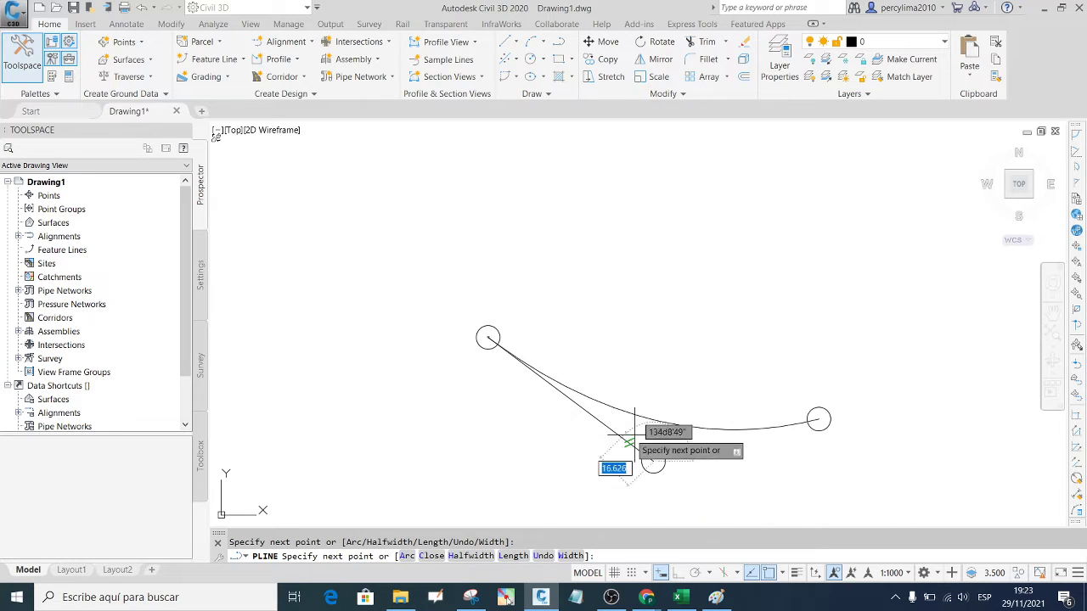
left_click(819, 418)
key("Escape")
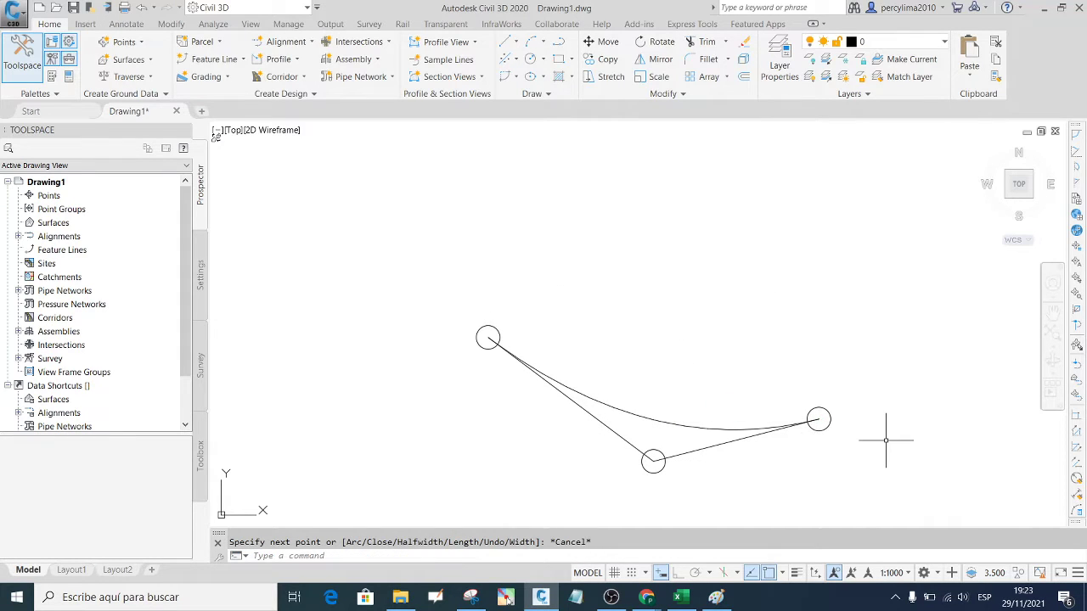
scroll(800, 365, "up", 1)
scroll(555, 352, "down", 1)
scroll(674, 426, "up", 1)
scroll(595, 365, "down", 1)
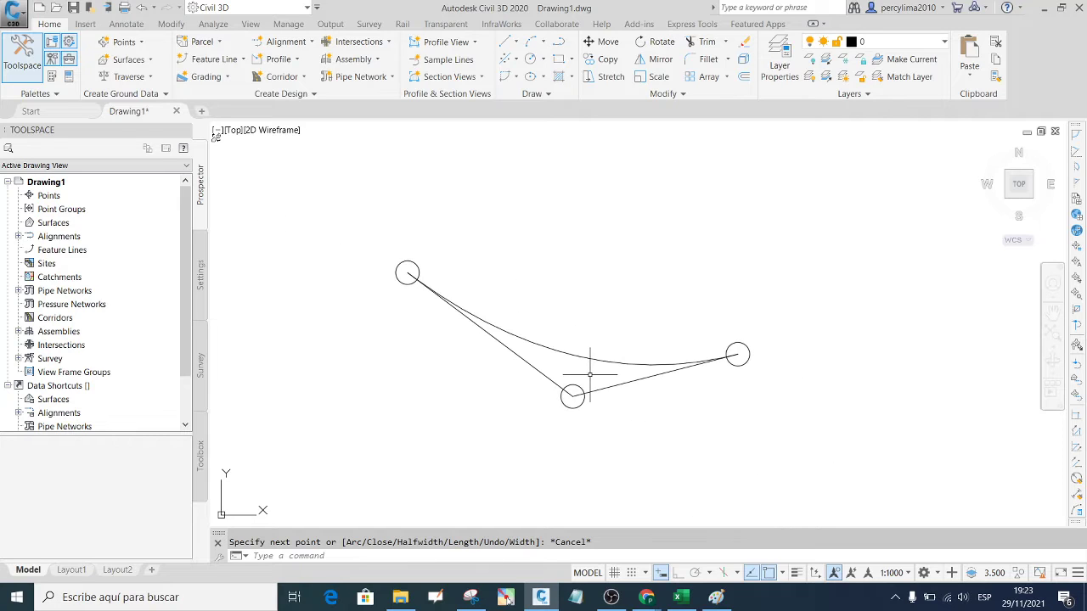
scroll(643, 376, "down", 1)
scroll(613, 358, "up", 1)
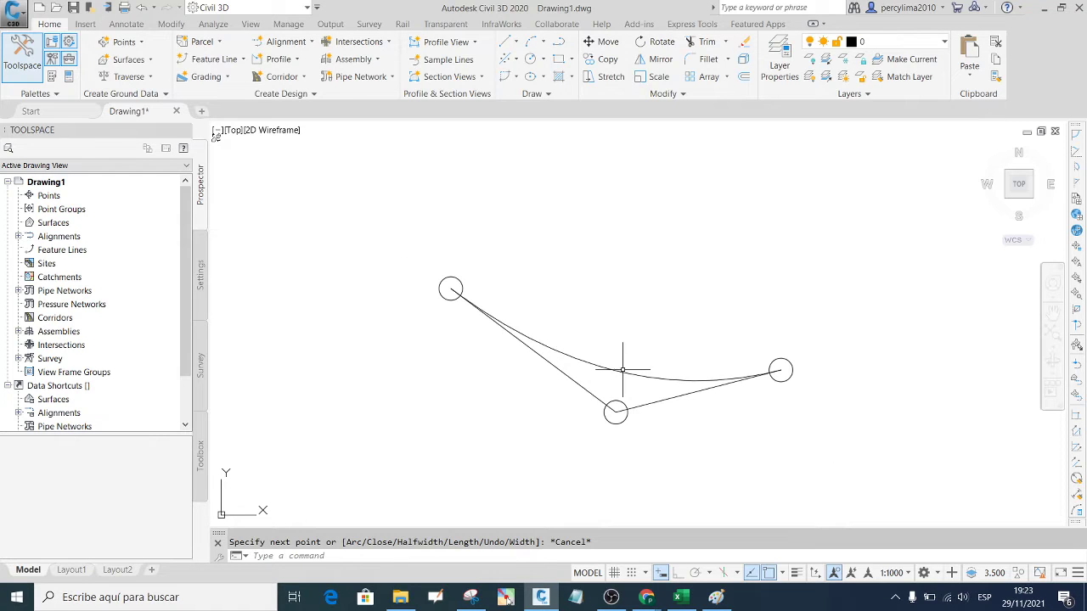
left_click(618, 363)
scroll(569, 344, "up", 4)
scroll(548, 333, "down", 4)
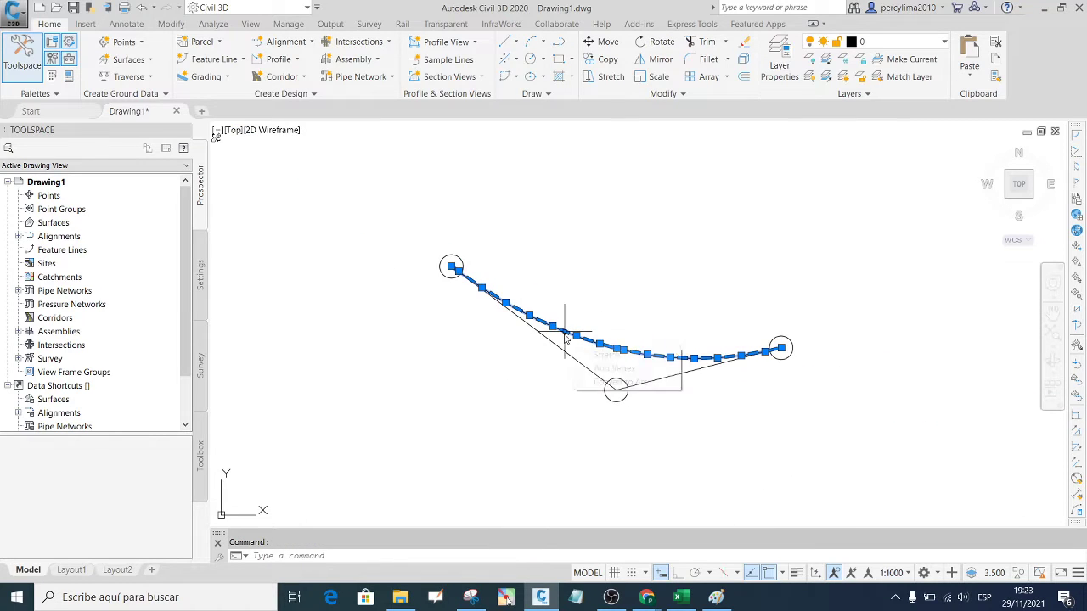
key("Escape")
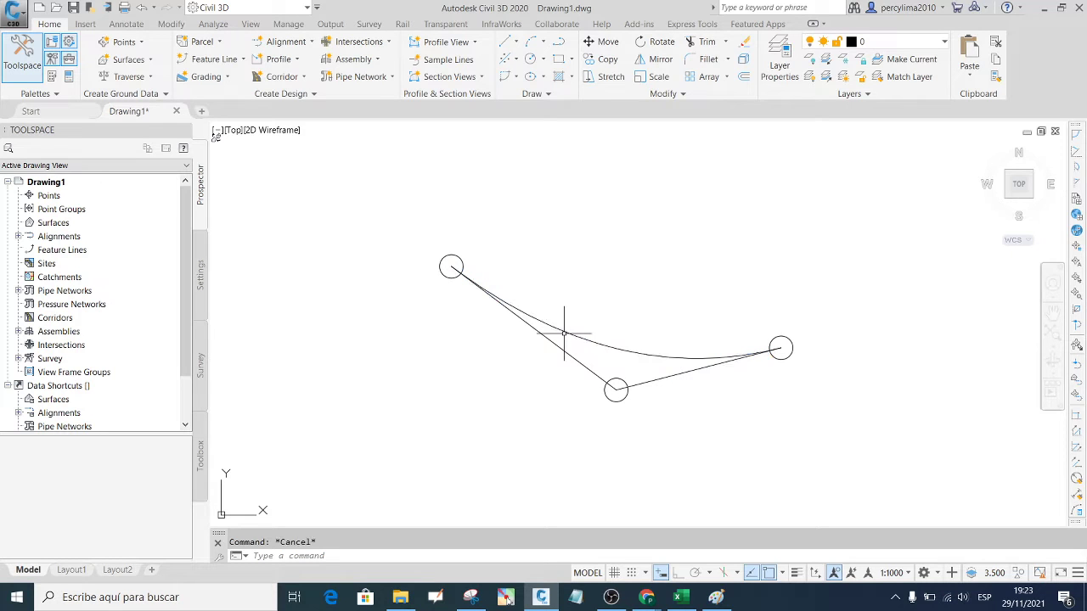
scroll(624, 359, "up", 5)
scroll(607, 335, "down", 5)
scroll(512, 274, "up", 2)
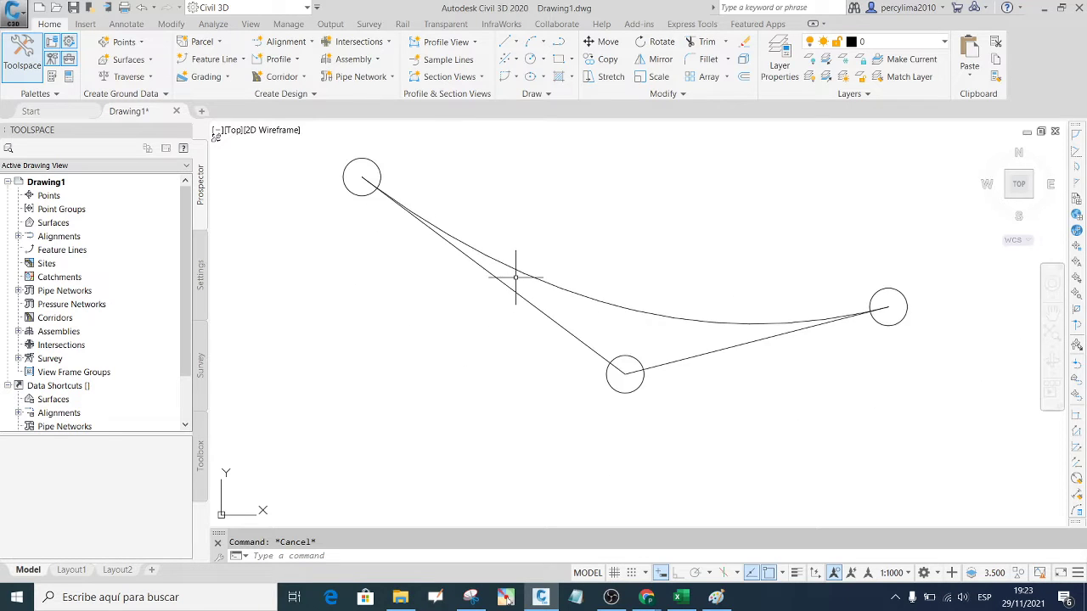
scroll(500, 266, "down", 4)
scroll(561, 270, "up", 4)
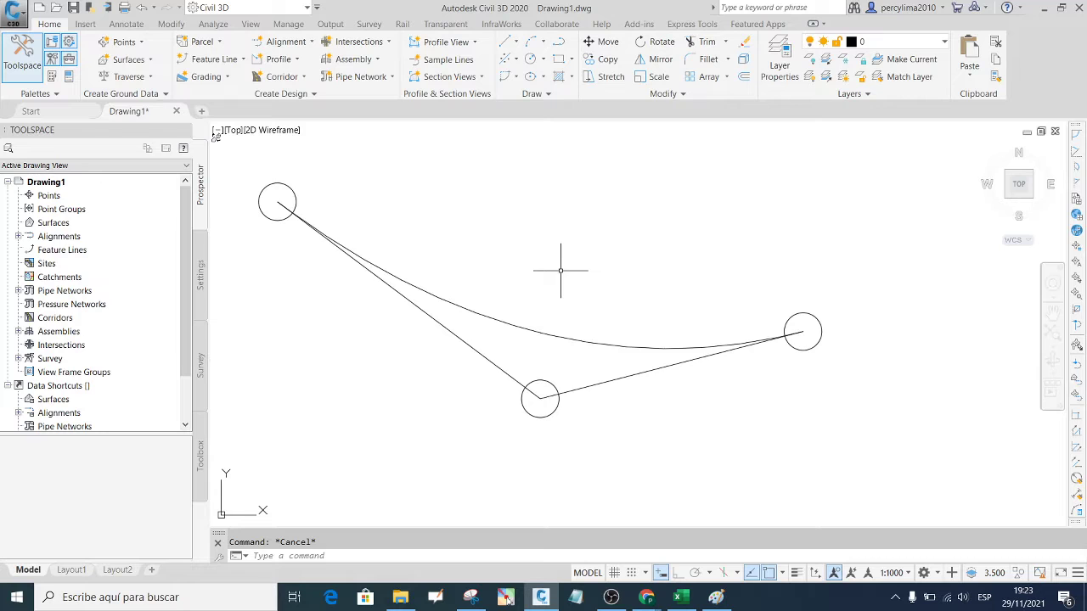
scroll(638, 296, "down", 4)
scroll(645, 291, "up", 2)
scroll(695, 315, "up", 2)
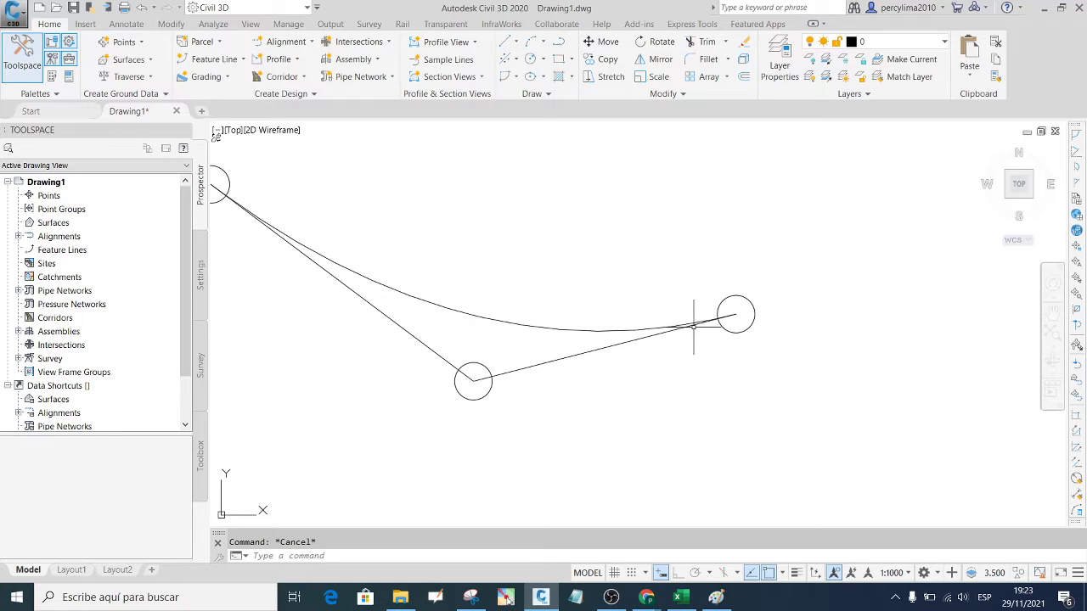
scroll(695, 328, "down", 4)
scroll(633, 319, "up", 2)
scroll(594, 323, "up", 2)
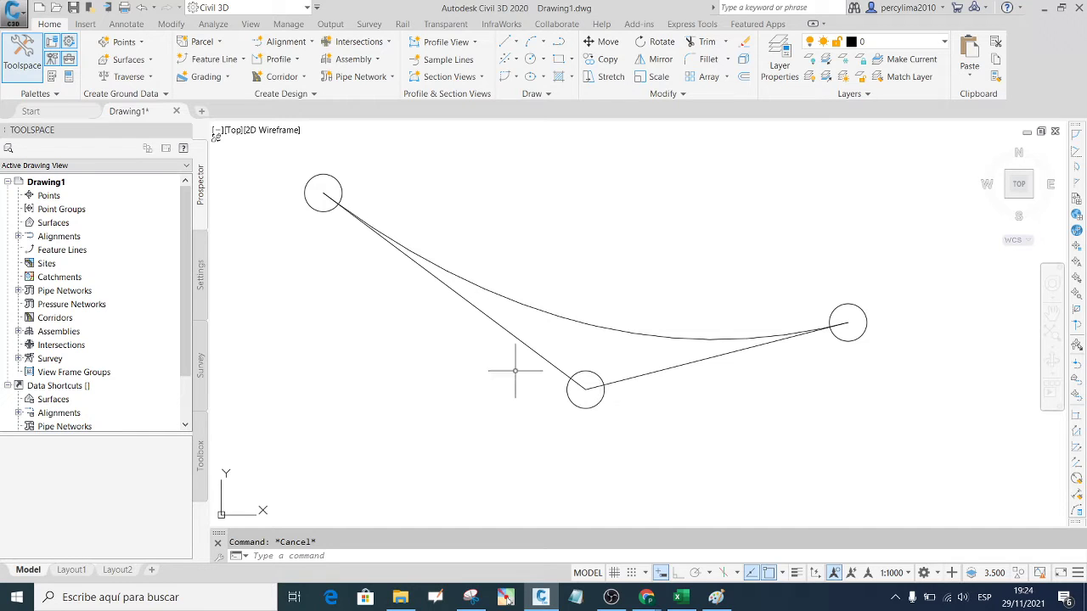
scroll(515, 368, "up", 2)
scroll(553, 397, "down", 2)
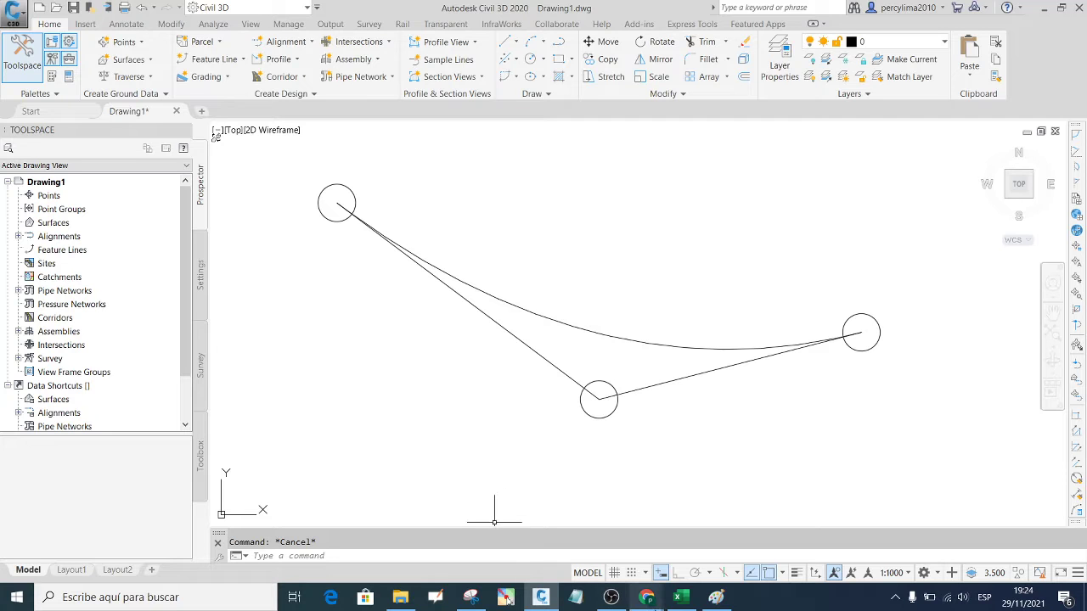
- Paste the Civil 3D sag-curve screenshot into the class WhatsApp group, send it, and return to Civil 3D
mouse_move(647, 597)
left_click(529, 544)
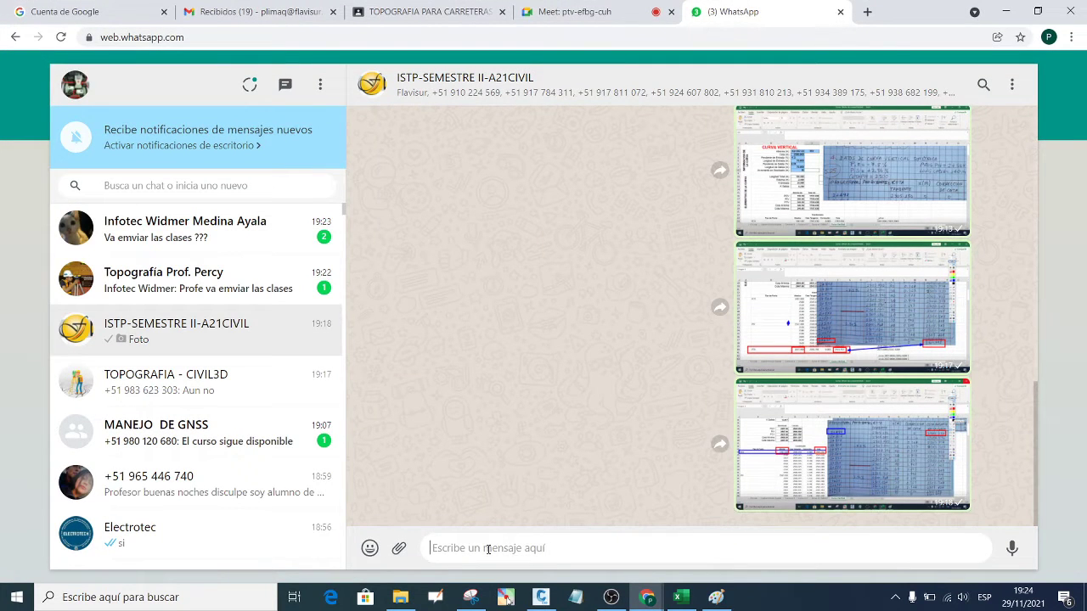
right_click(489, 549)
left_click(548, 438)
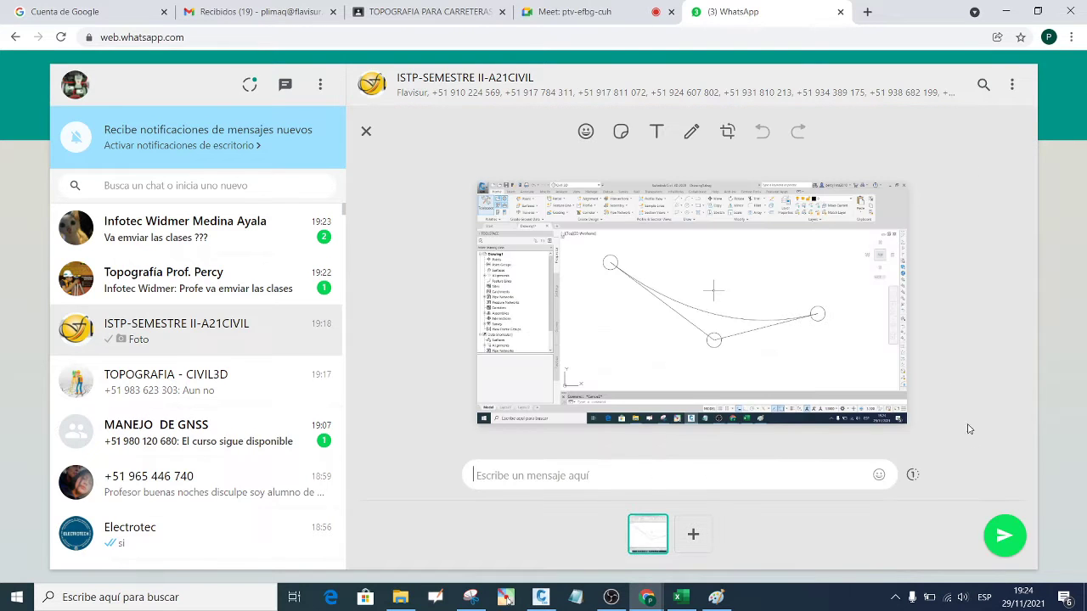
left_click(1005, 535)
left_click(541, 597)
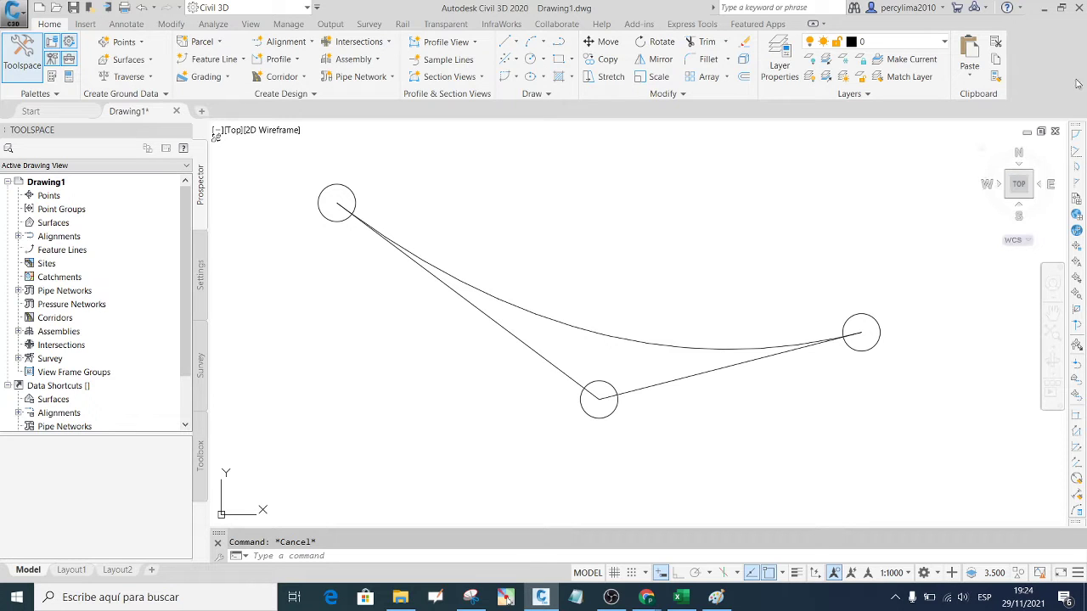
left_click(1044, 15)
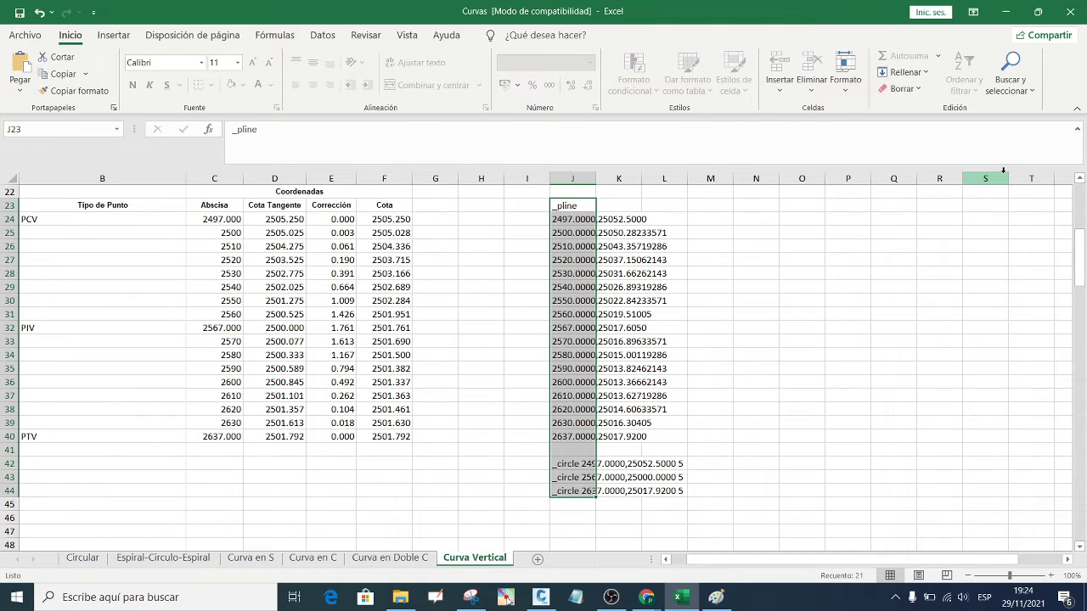
left_click(1012, 13)
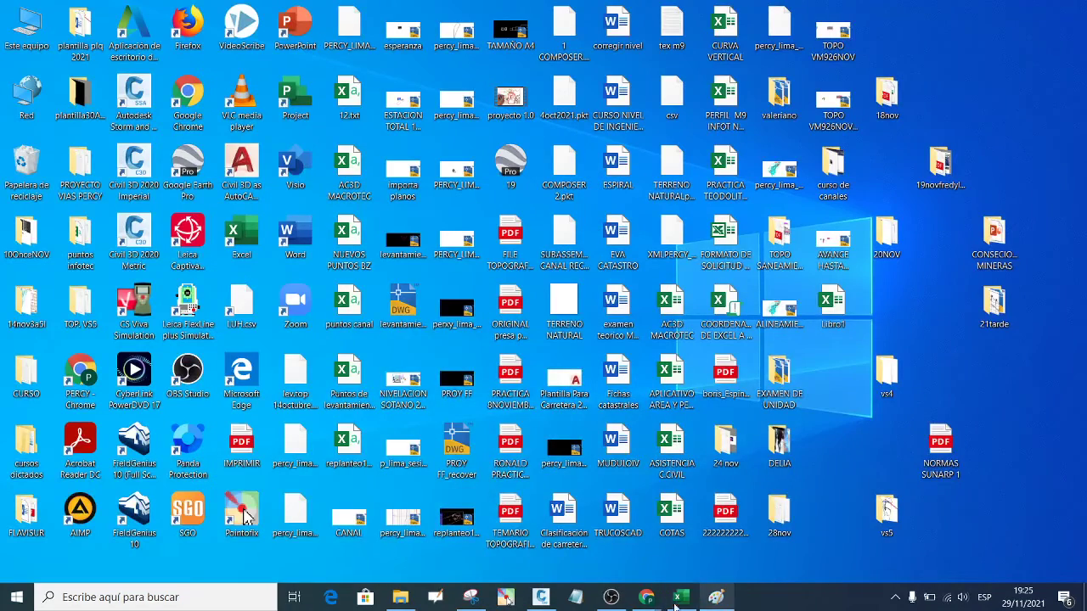
left_click(541, 597)
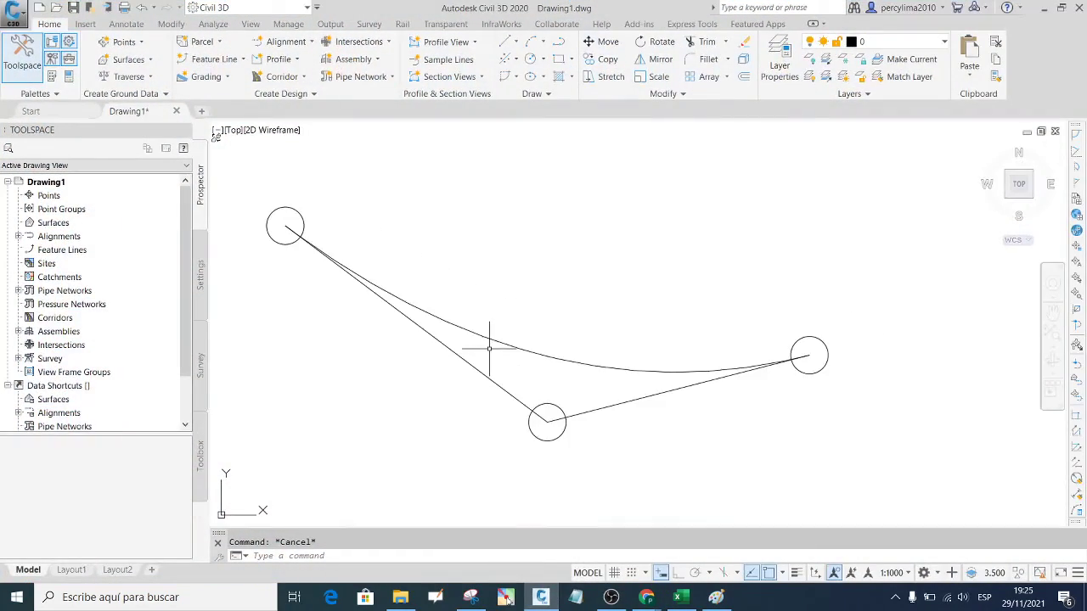
scroll(509, 338, "down", 4)
scroll(524, 284, "down", 2)
scroll(539, 296, "up", 4)
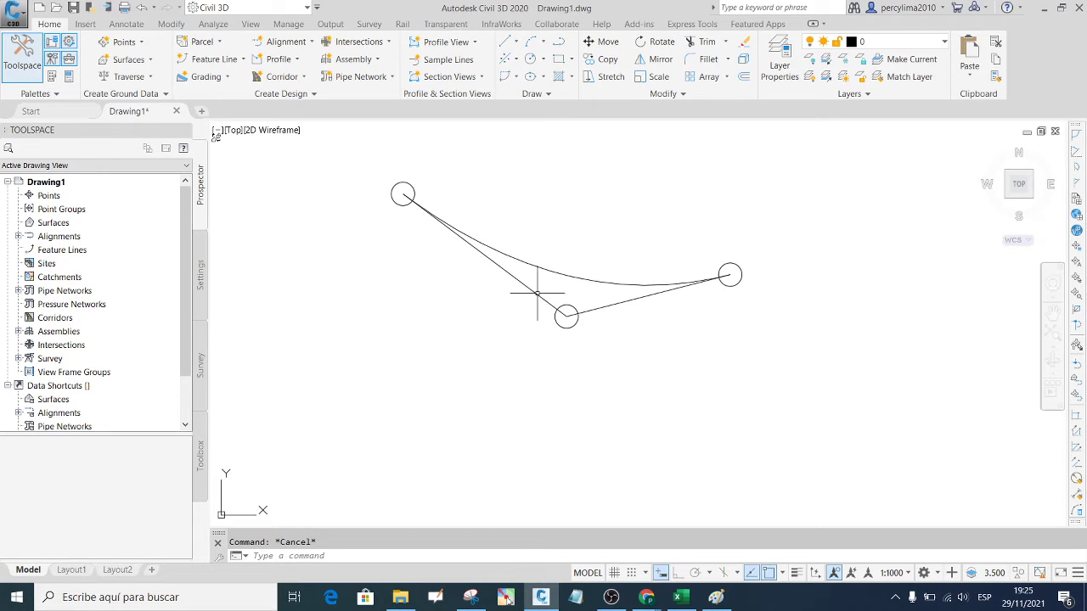
scroll(539, 300, "down", 4)
scroll(540, 289, "up", 8)
scroll(541, 271, "down", 6)
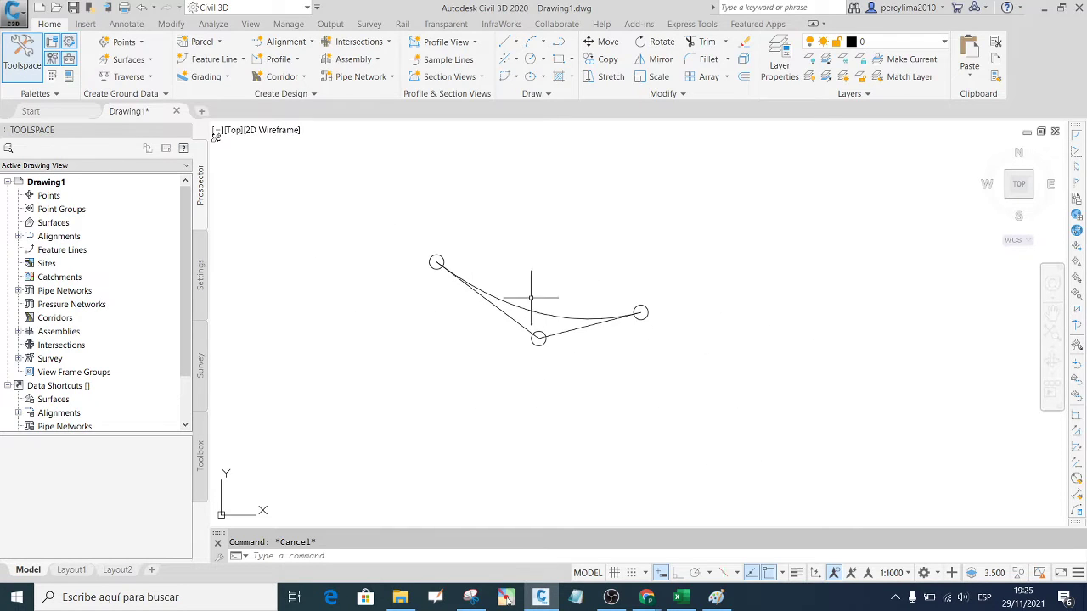
- Find the symmetric-curve table photo (+7.5%, −2.56%, 80 m) earlier in the WhatsApp group and enlarge it
left_click(1045, 11)
mouse_move(647, 597)
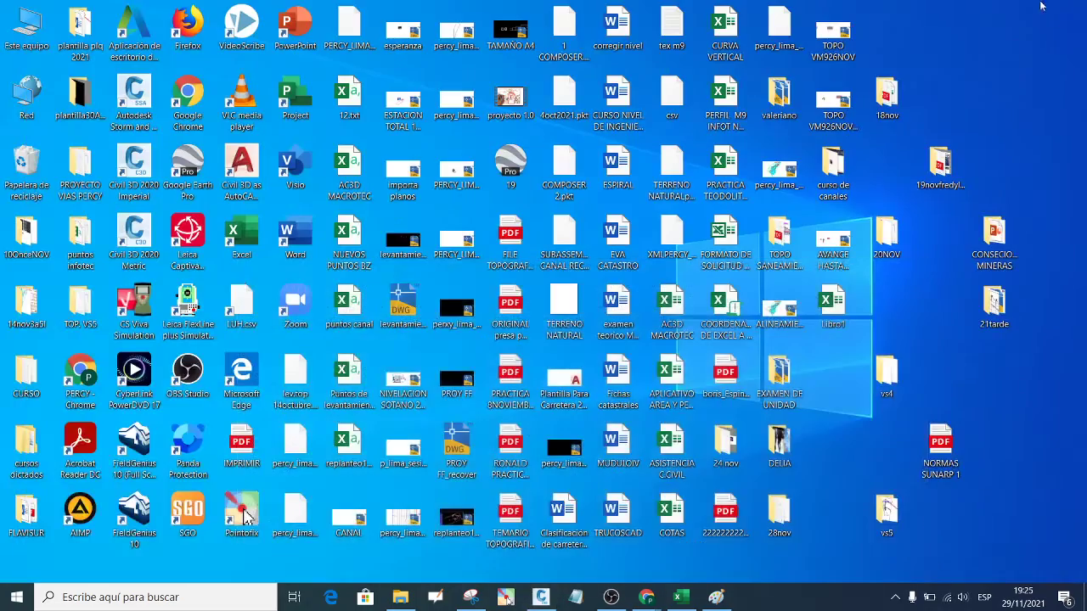
left_click(600, 564)
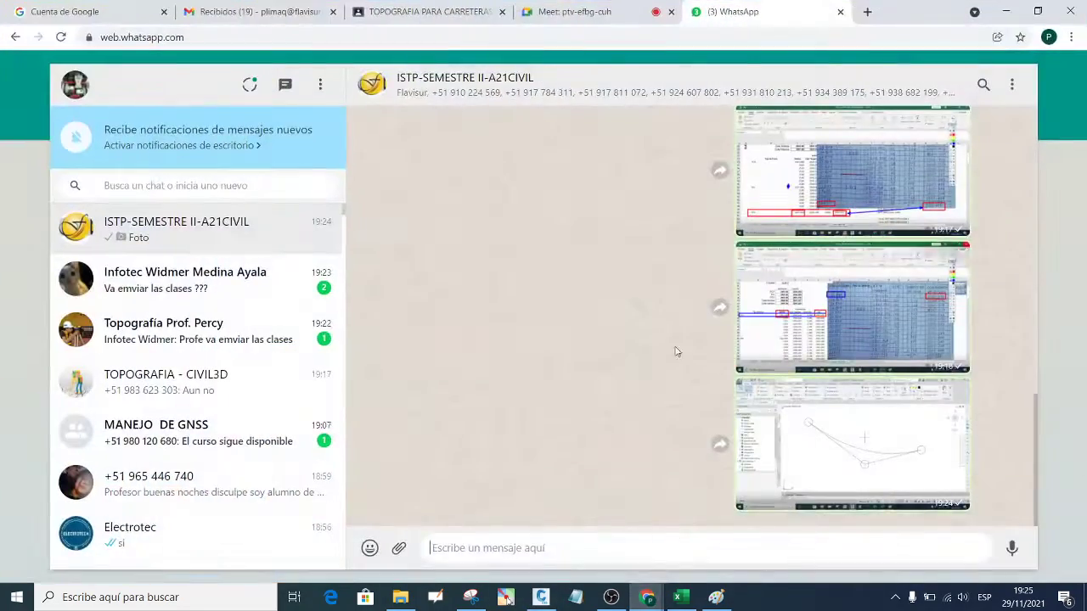
scroll(750, 333, "up", 3)
scroll(750, 334, "up", 5)
scroll(739, 319, "up", 5)
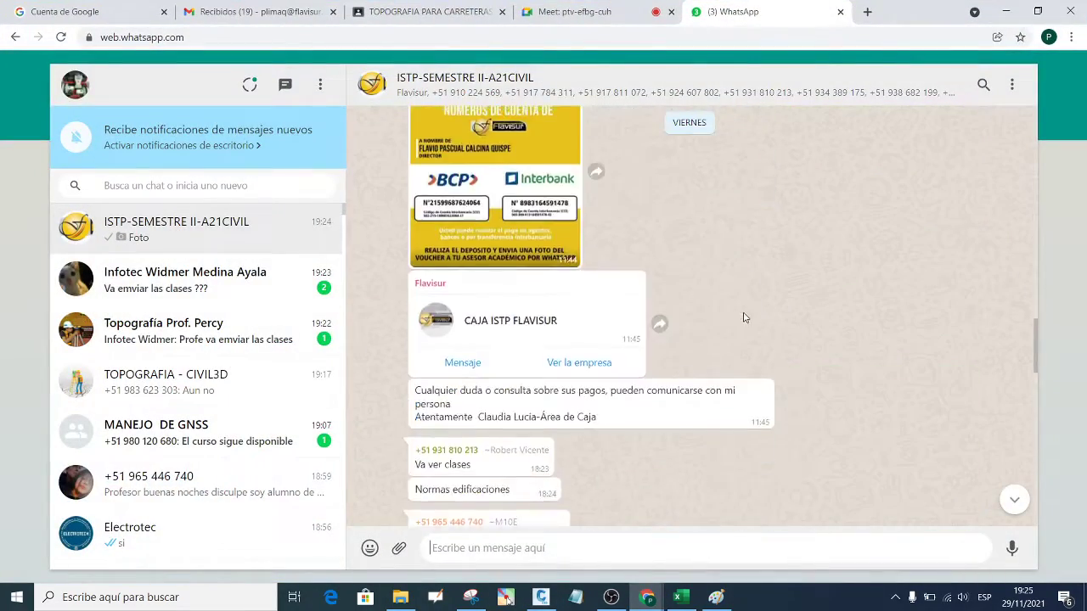
scroll(728, 308, "up", 5)
scroll(726, 302, "up", 5)
scroll(726, 295, "up", 5)
scroll(727, 295, "up", 5)
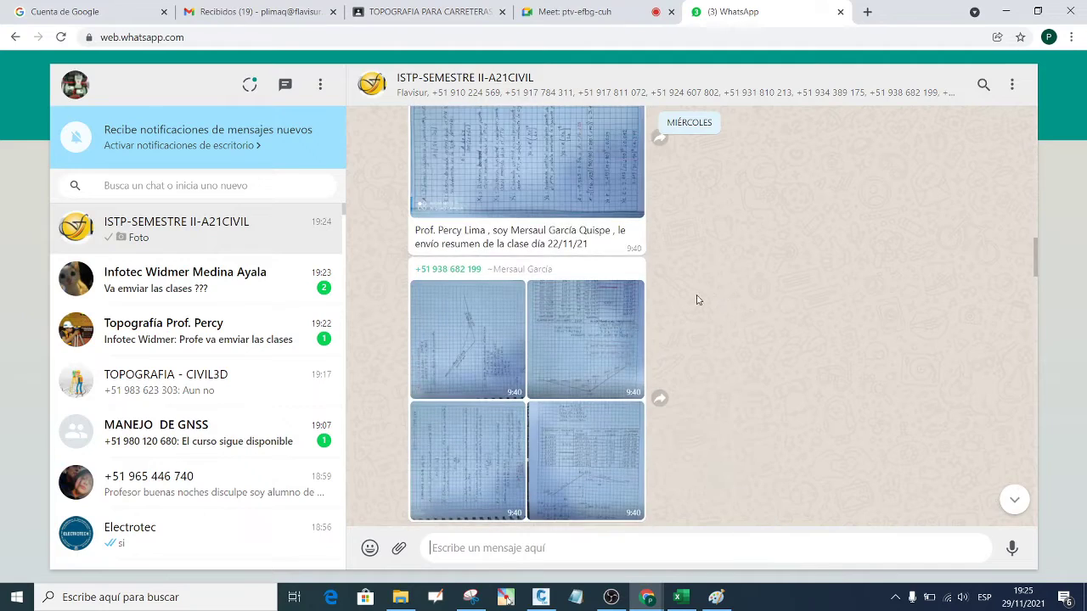
scroll(700, 300, "up", 5)
scroll(700, 300, "up", 5)
scroll(703, 293, "up", 5)
scroll(703, 293, "up", 5)
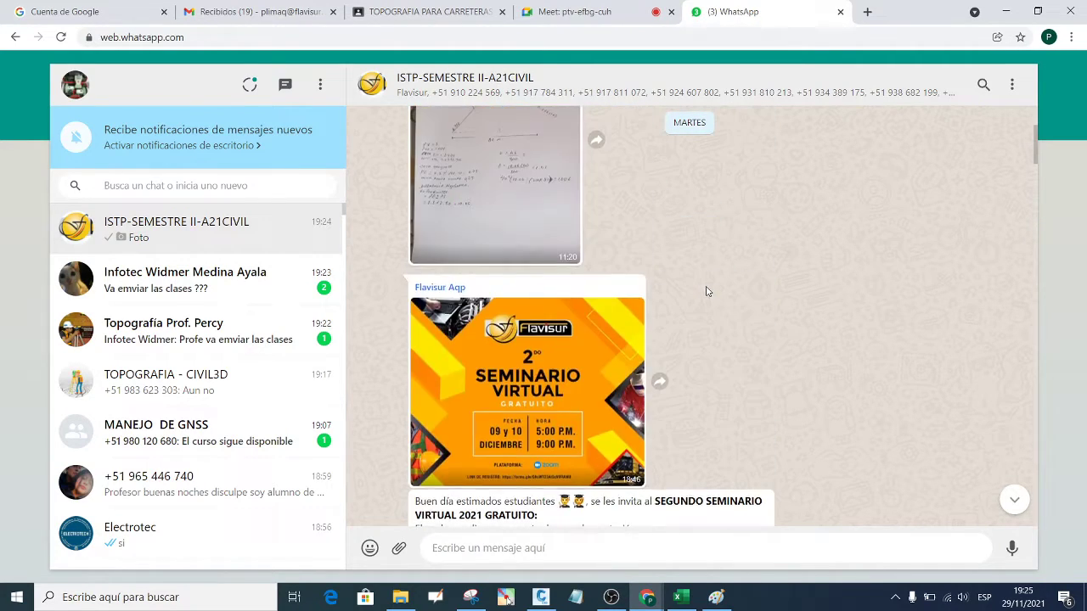
scroll(704, 289, "up", 5)
scroll(705, 289, "up", 5)
scroll(706, 291, "up", 5)
scroll(706, 291, "up", 5)
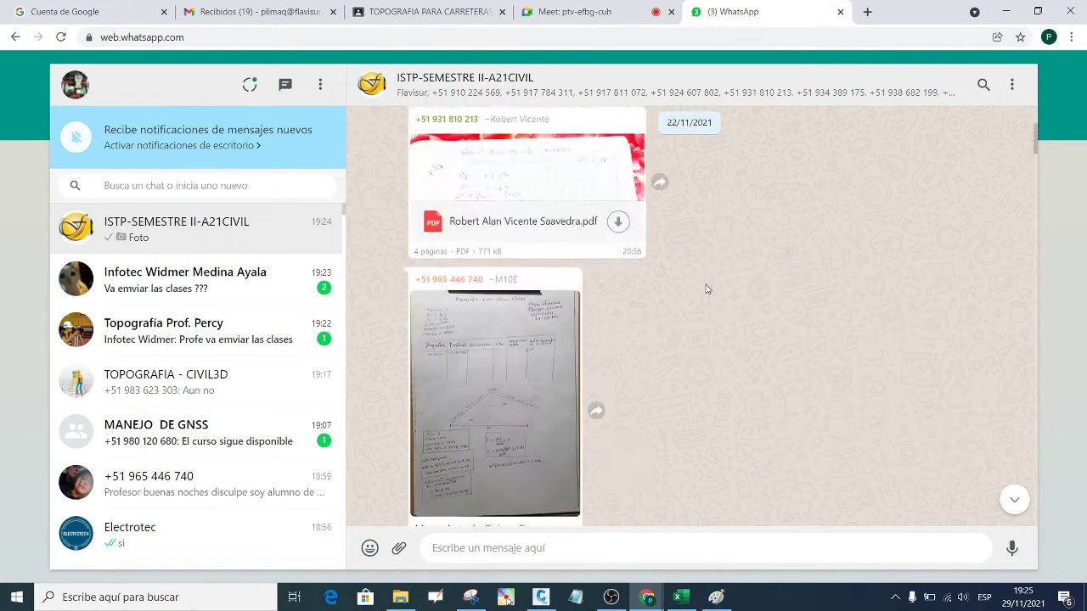
scroll(706, 287, "up", 5)
scroll(706, 286, "up", 5)
scroll(705, 285, "up", 5)
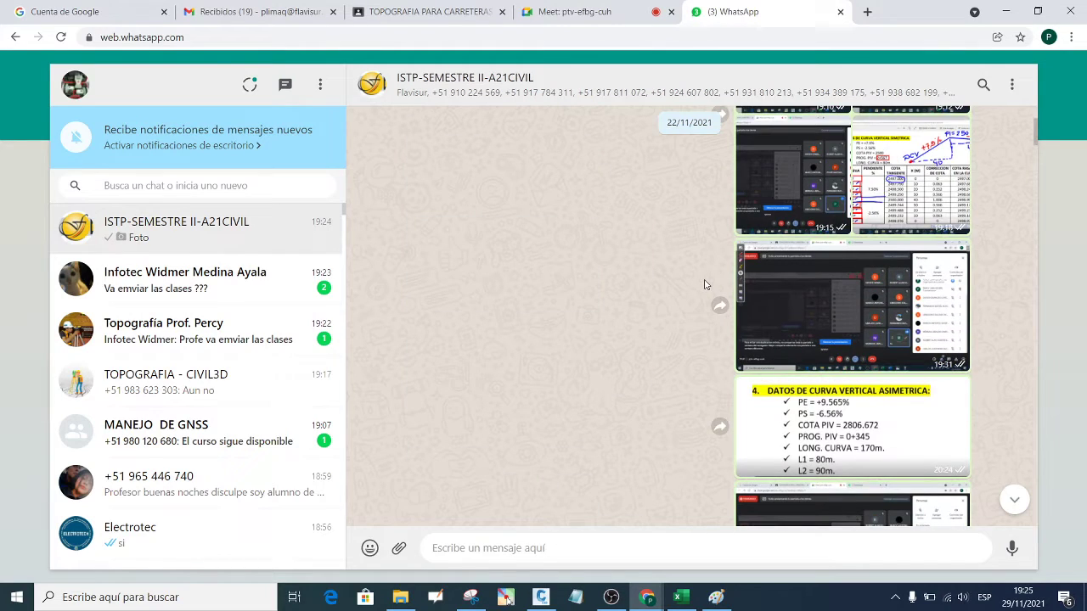
scroll(706, 285, "up", 5)
left_click(896, 372)
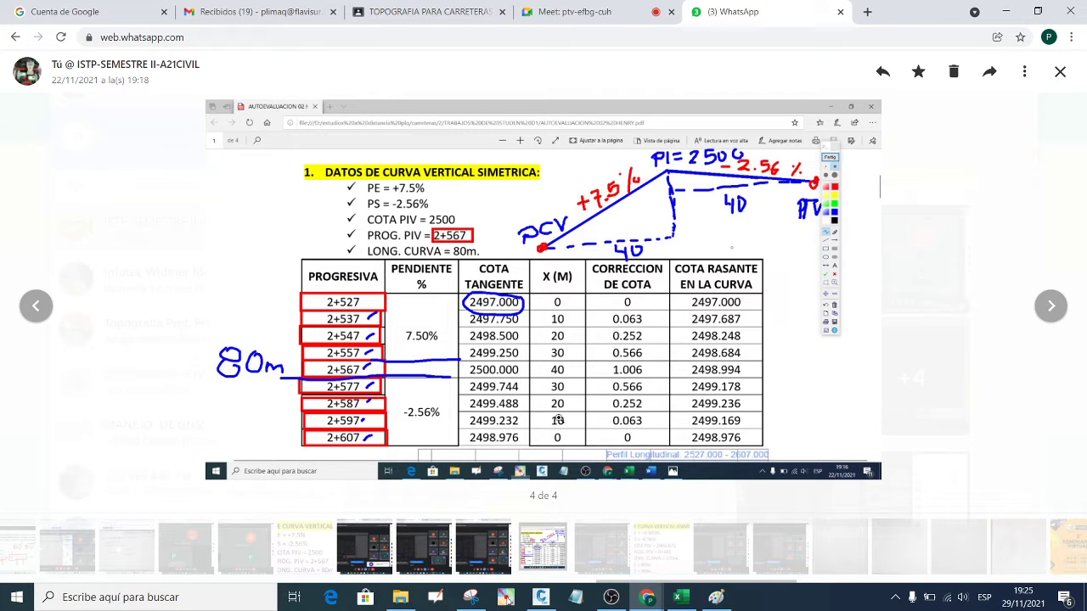
- Capture the 80 m curve reference table (stations 2+527 to 2+607) with Snipping Tool
left_click(475, 600)
left_click(34, 61)
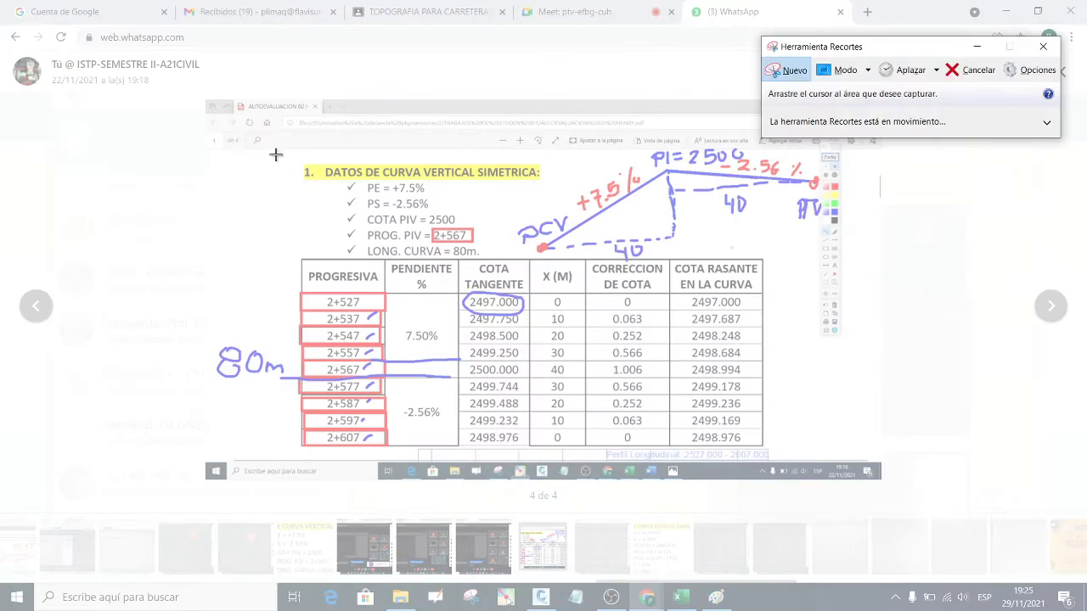
mouse_move(174, 143)
left_mouse_down()
mouse_move(630, 280)
mouse_move(904, 458)
left_mouse_up()
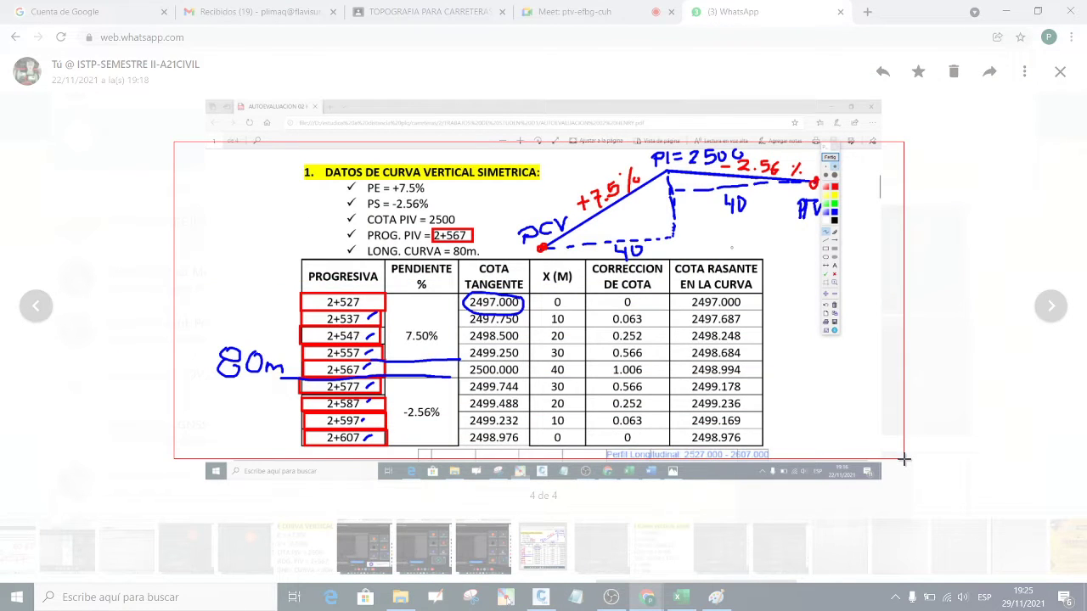
left_click_drag(905, 458, 904, 459)
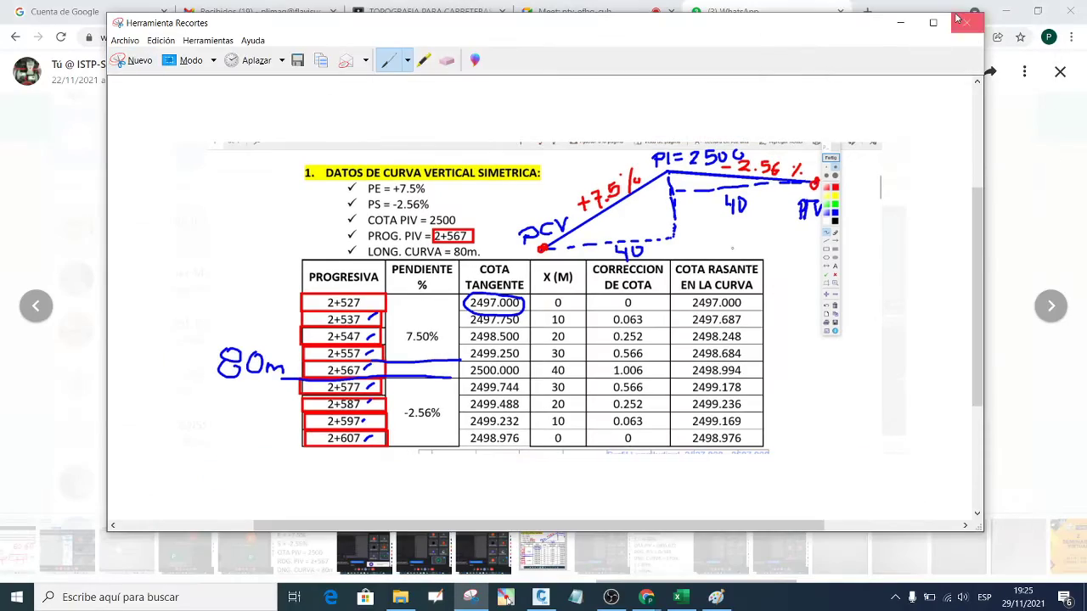
- Minimize the snip and Chrome windows and bring Excel's Curva Vertical sheet back
left_click(901, 21)
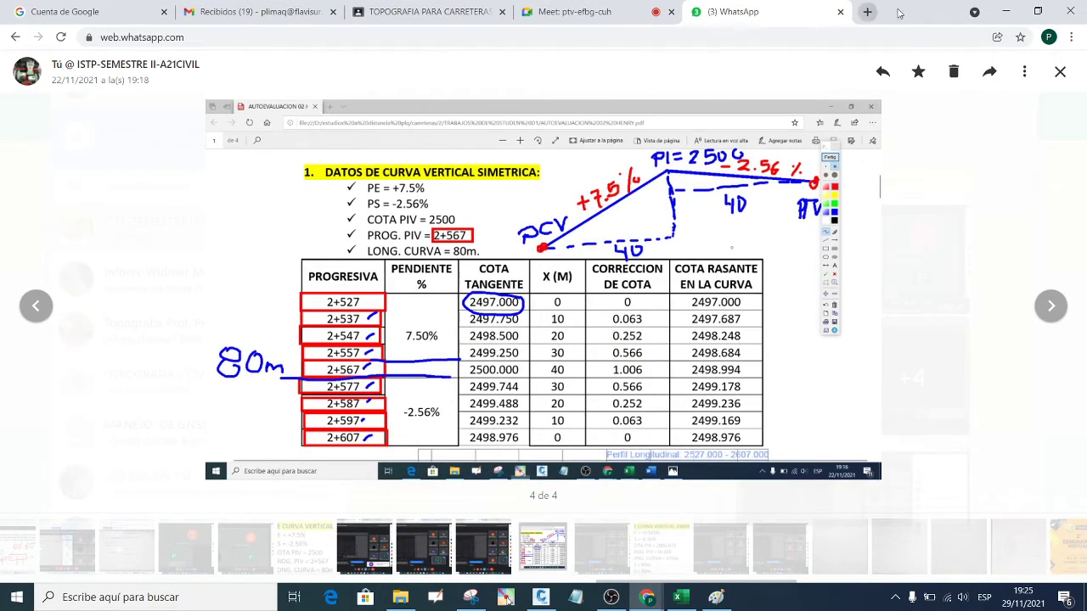
left_click(1005, 11)
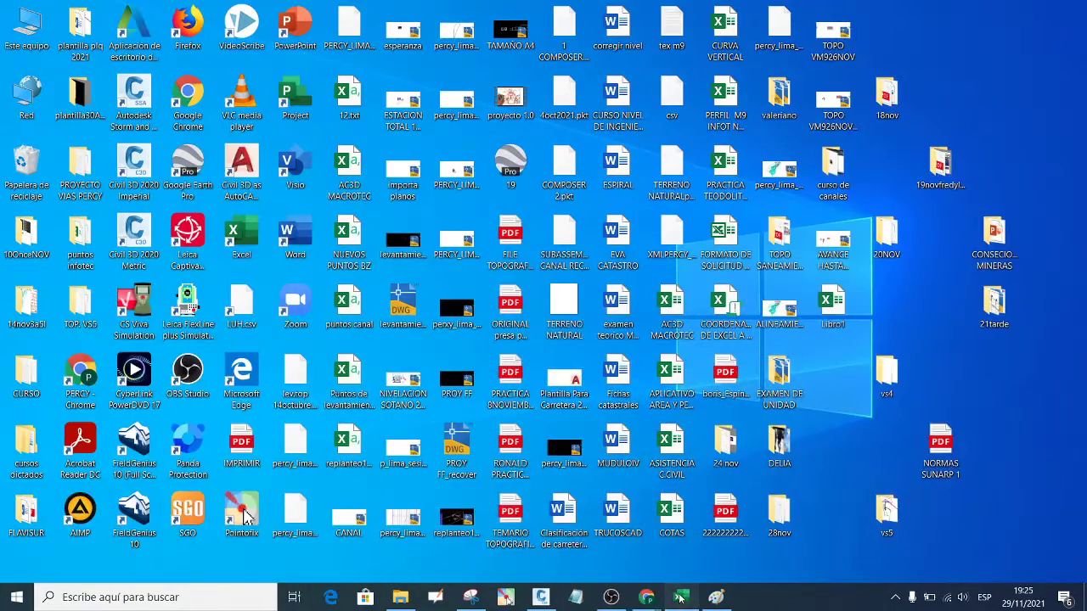
left_click(679, 598)
scroll(484, 340, "up", 7)
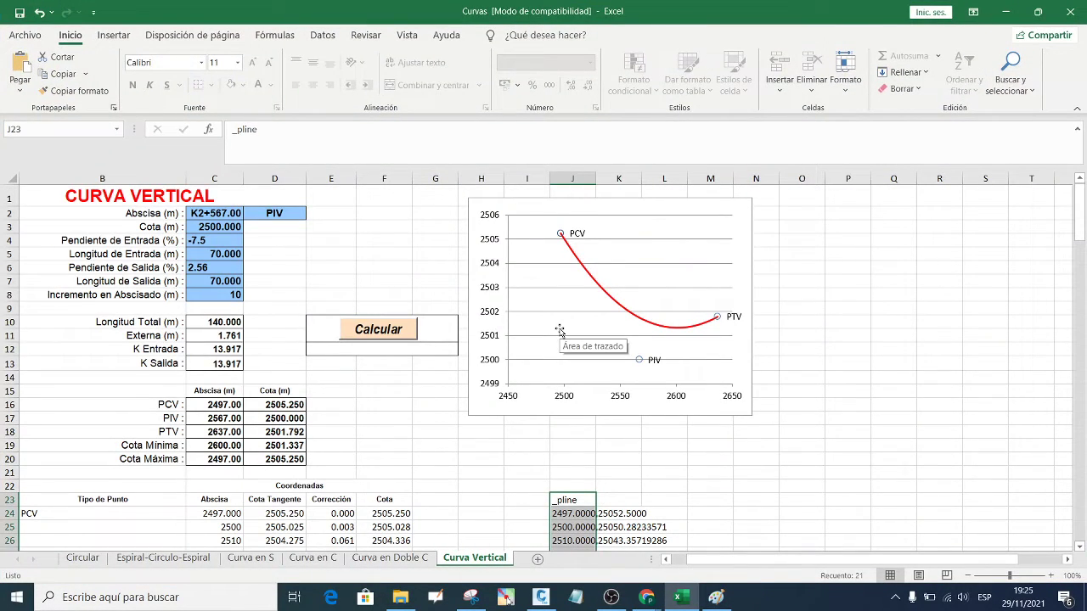
- Paste the captured curve table as a picture and fit it over the chart area
key("ctrl+v")
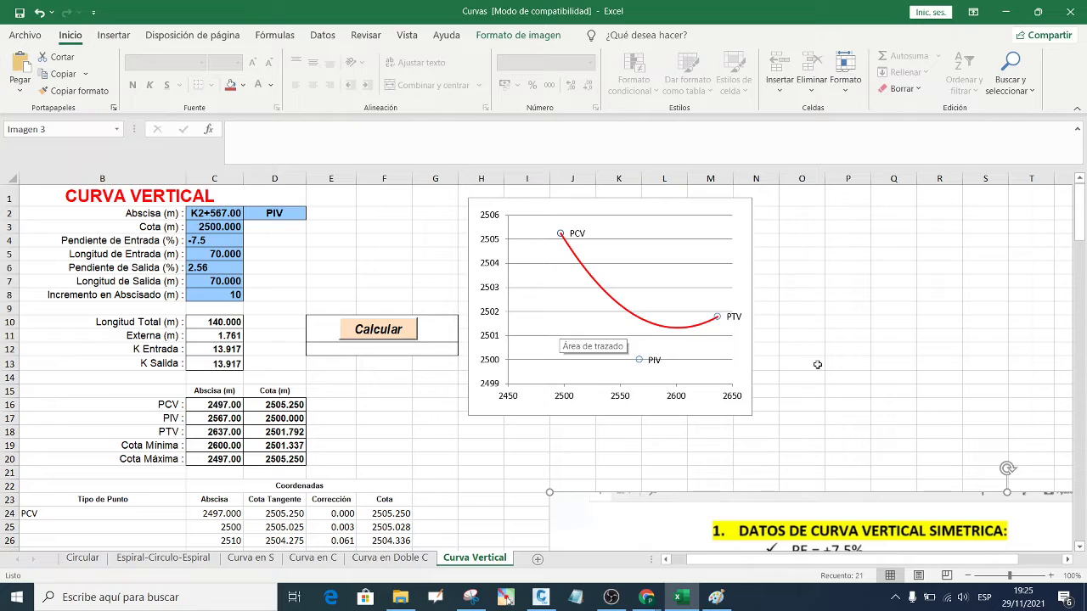
left_click_drag(822, 523, 704, 229)
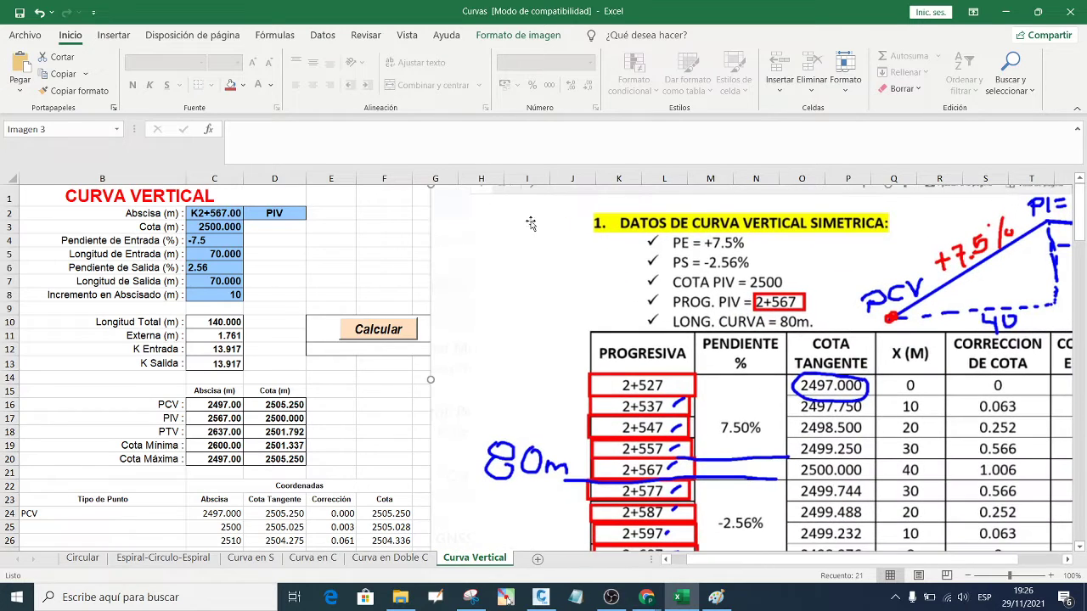
mouse_move(435, 199)
left_mouse_down()
mouse_move(596, 293)
mouse_move(481, 217)
mouse_move(503, 216)
left_mouse_up()
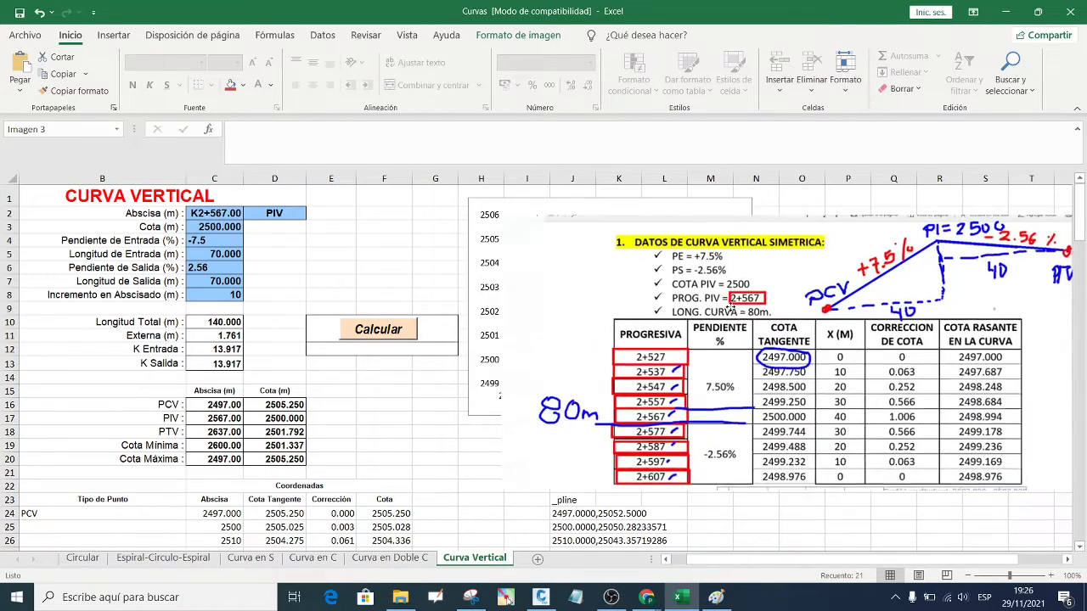
left_click_drag(738, 311, 701, 302)
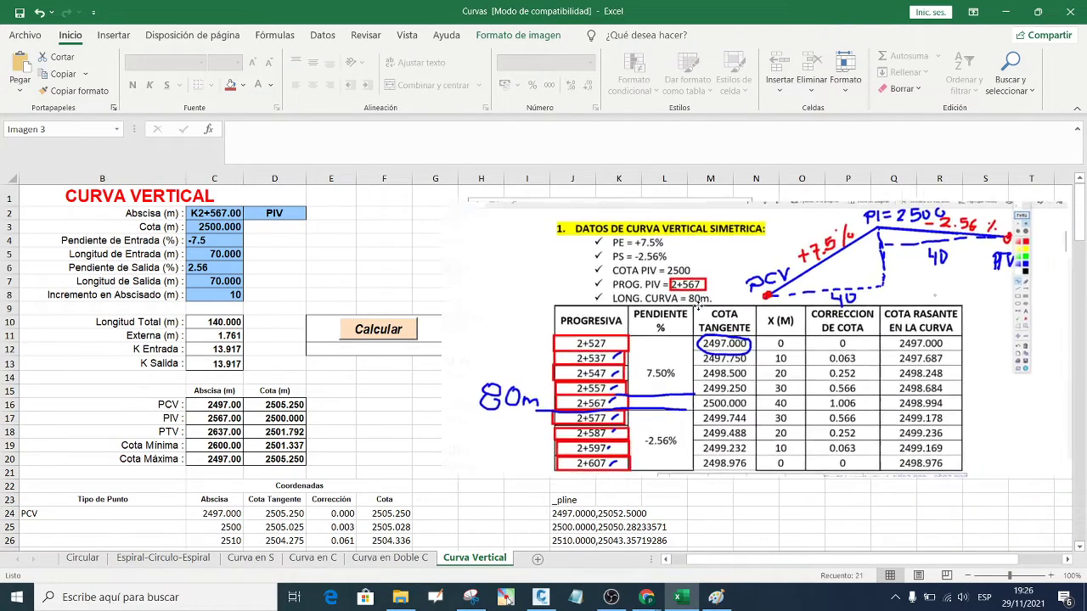
- Check the PIV inputs and set the entrance slope in C4 to 7.5
left_click(348, 265)
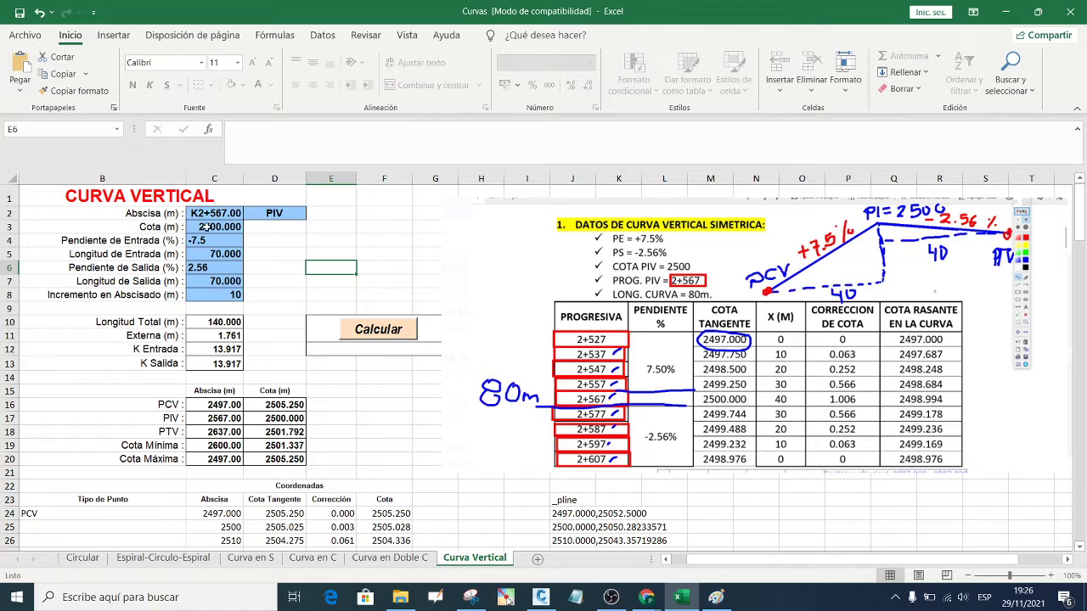
left_click(212, 228)
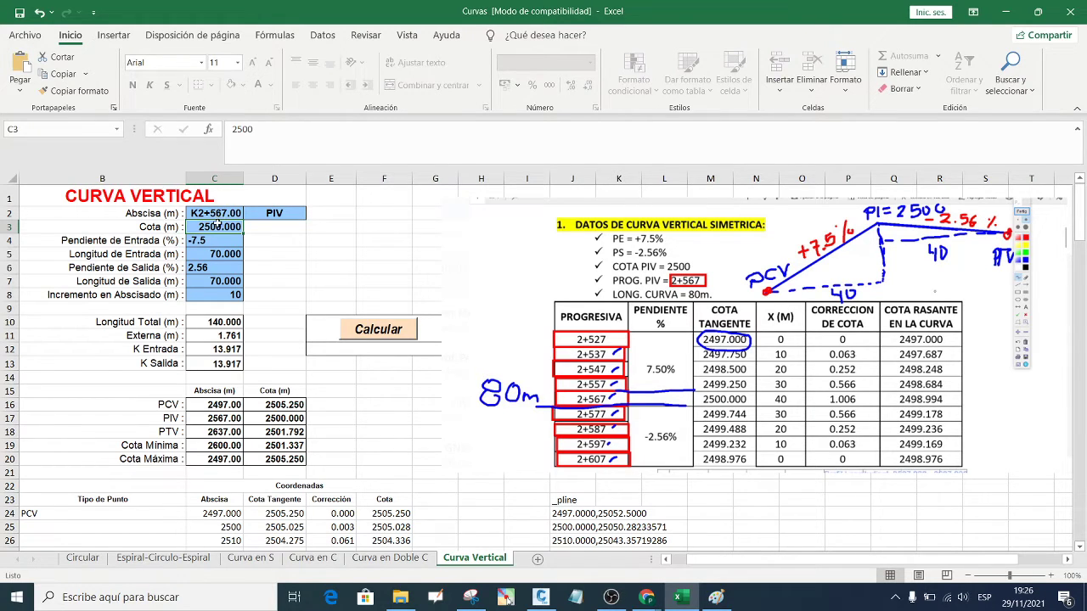
left_click(217, 217)
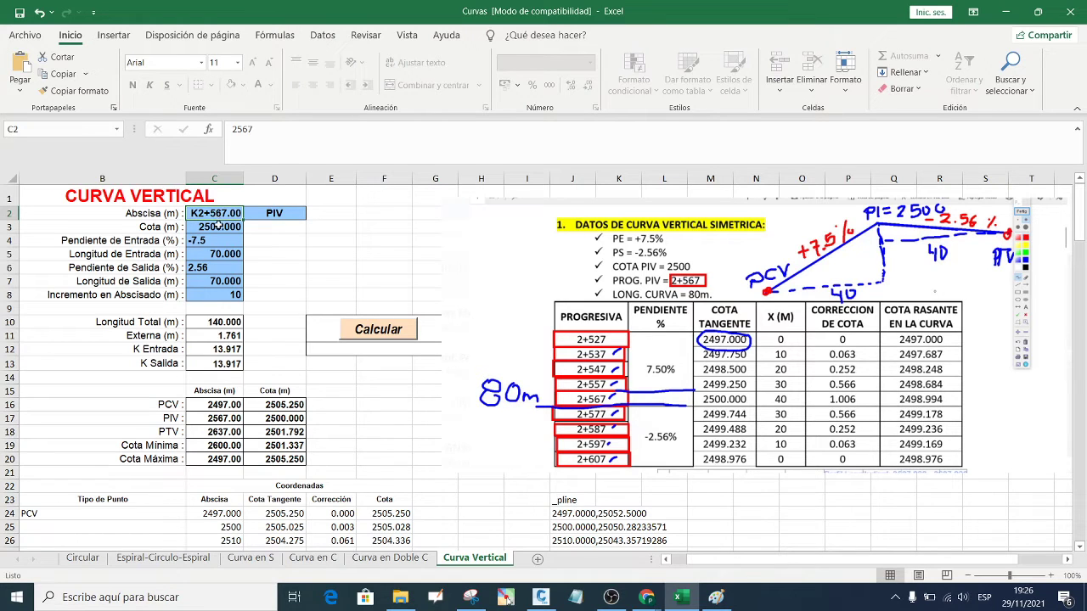
left_click(222, 242)
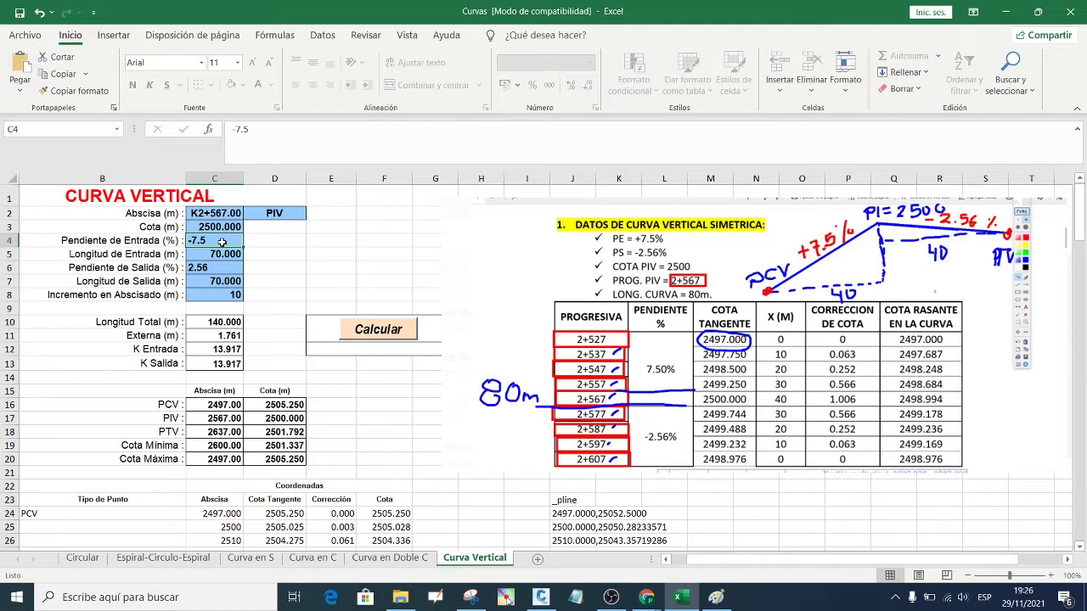
type("7")
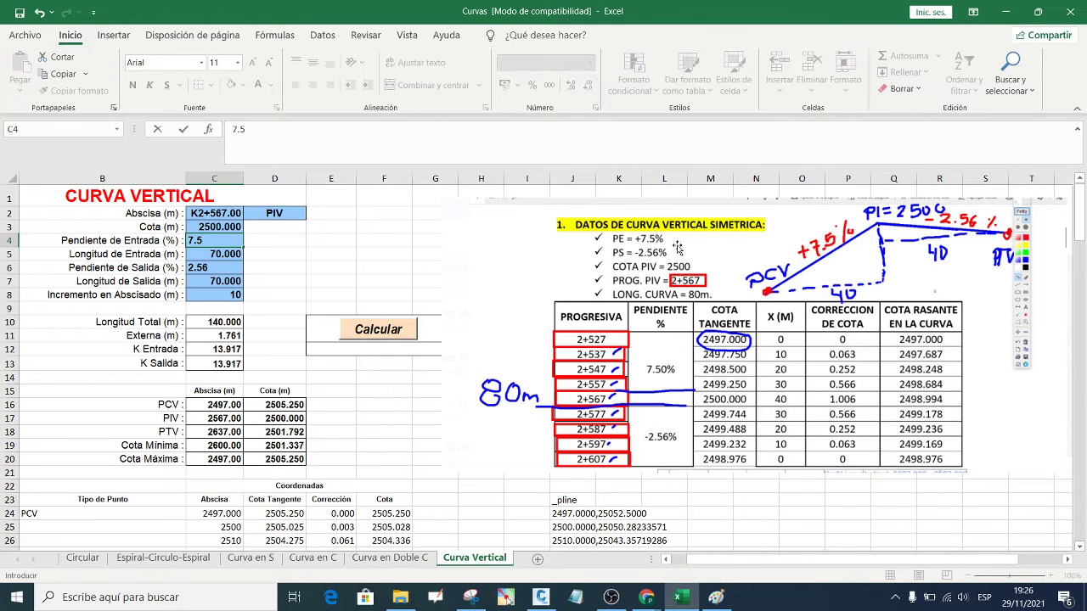
left_click(227, 256)
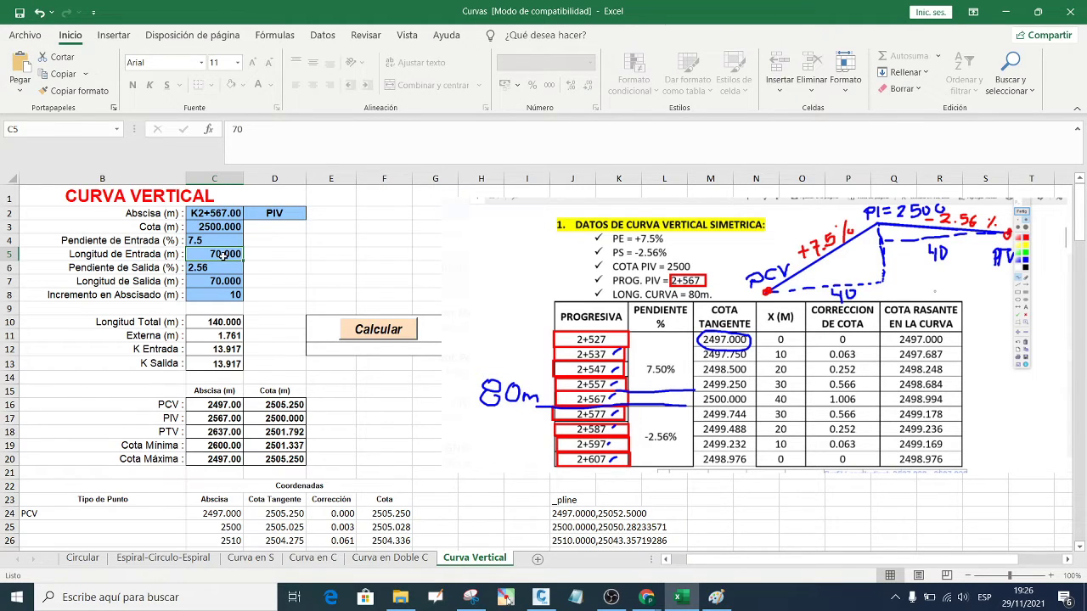
- Enter entrance length 40, exit slope -2.56 and exit length 40
type("40")
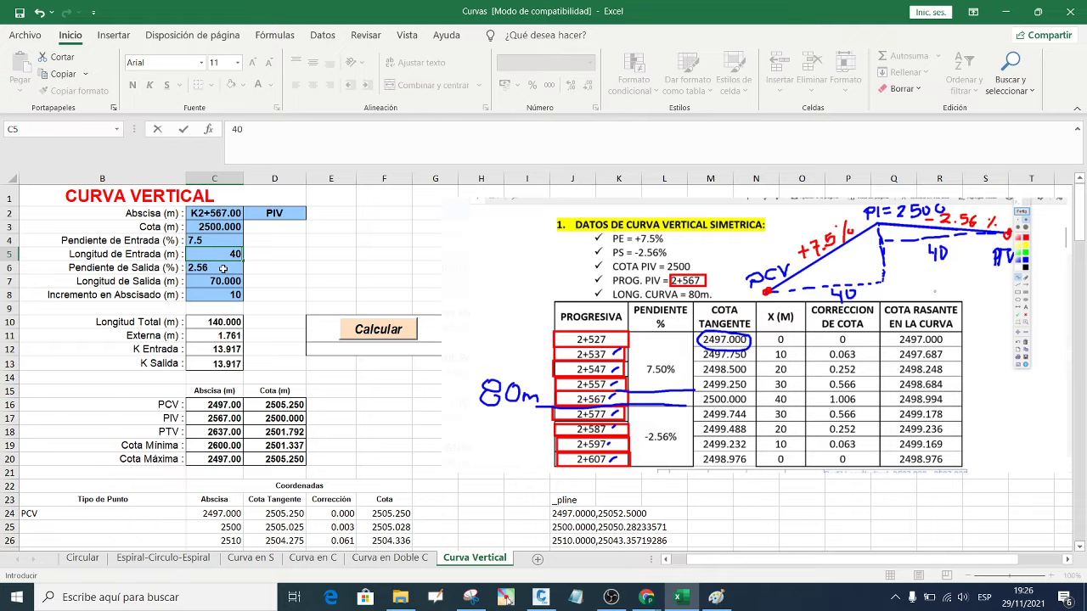
key("Return")
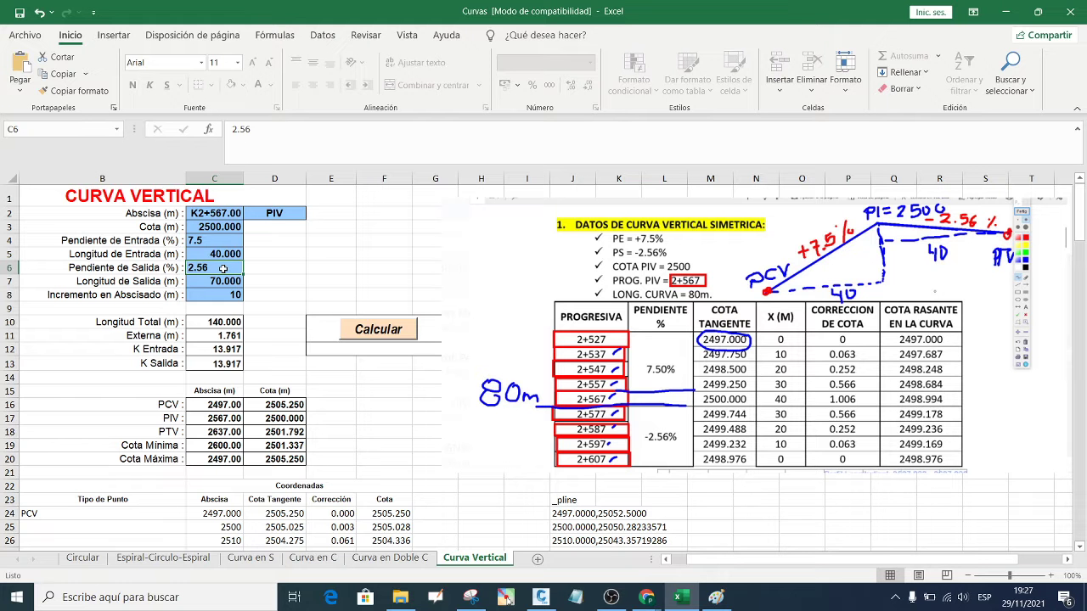
type("-2")
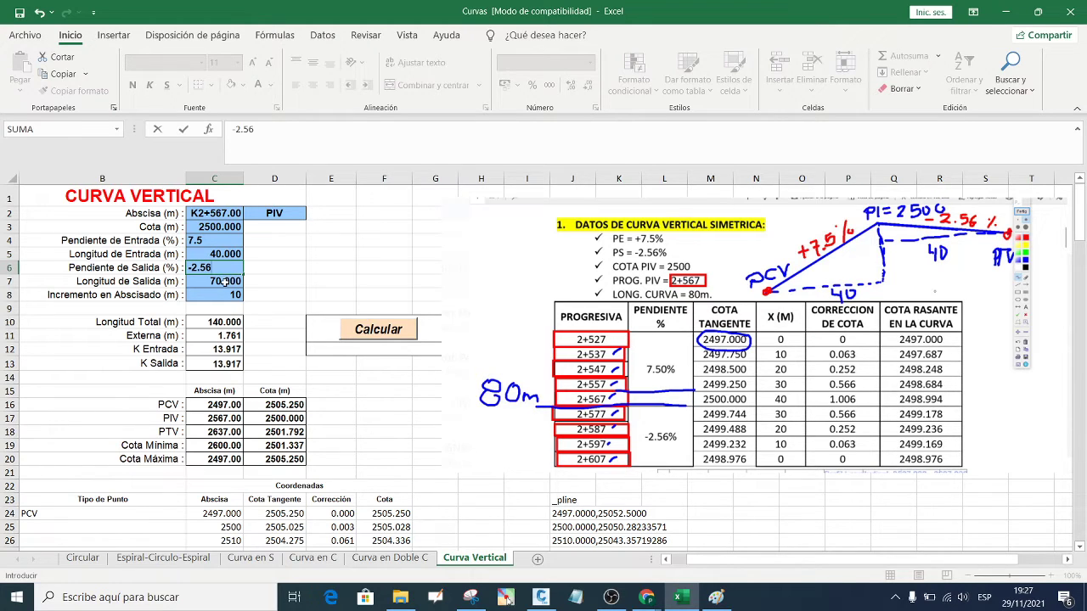
key("Return")
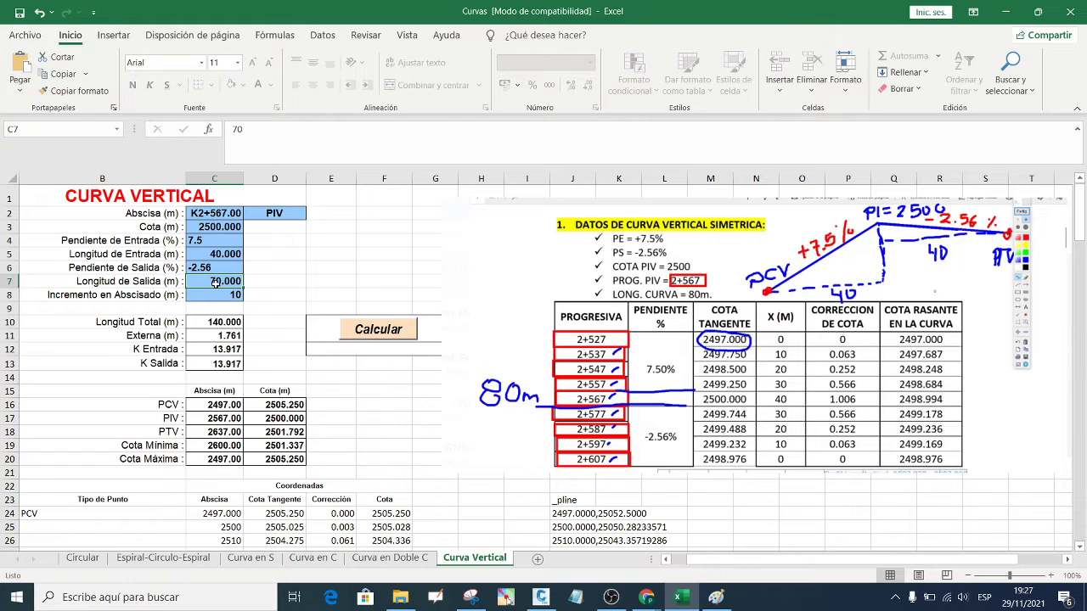
type("40")
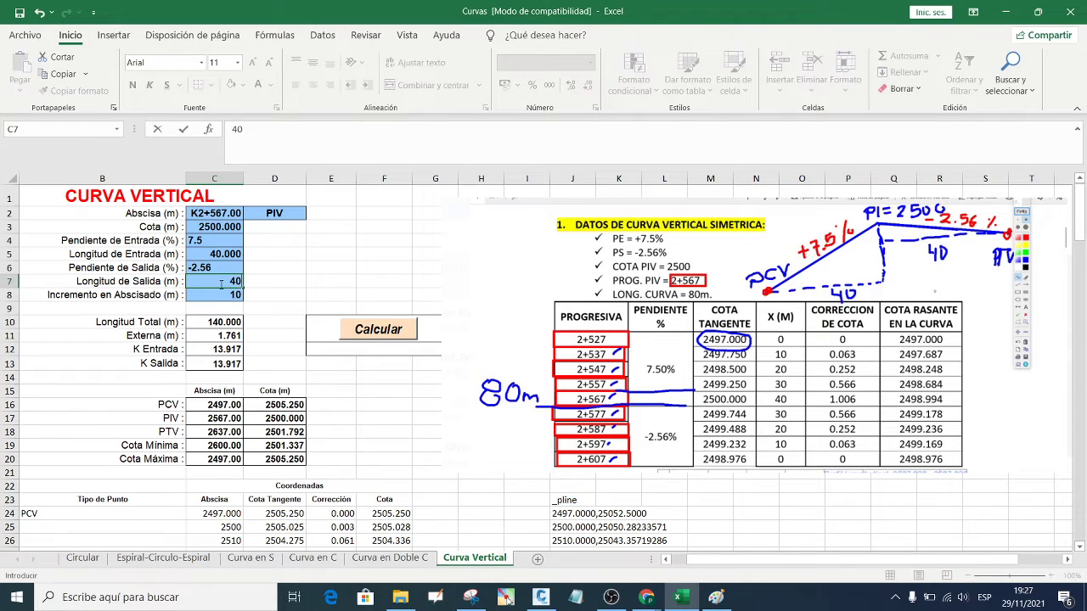
key("Return")
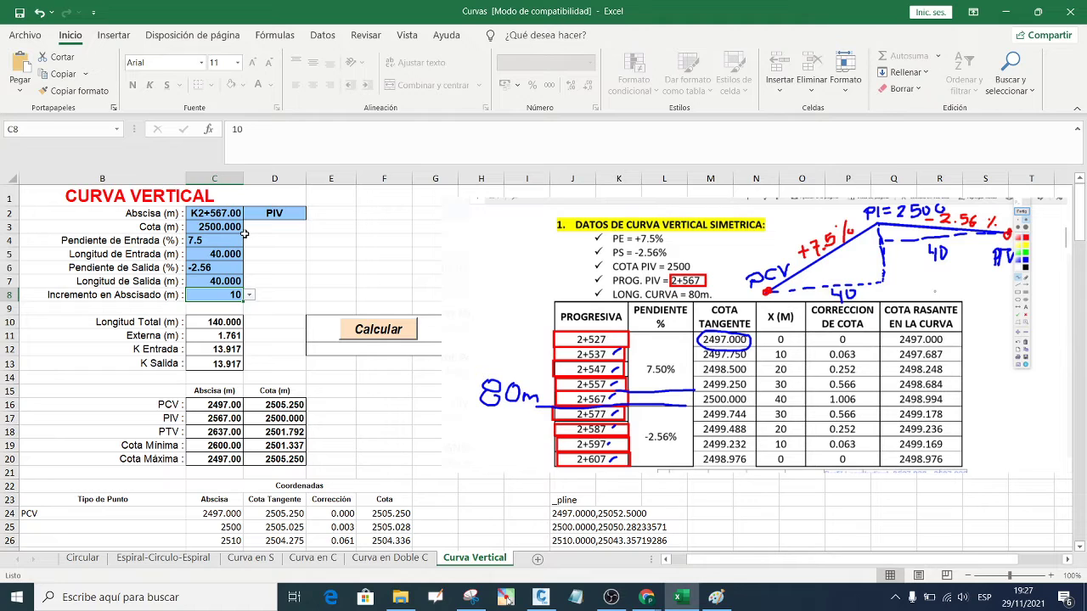
- Recalculate the curve for the 80 m exercise, giving PCV 2527 and PTV 2607
left_click(380, 332)
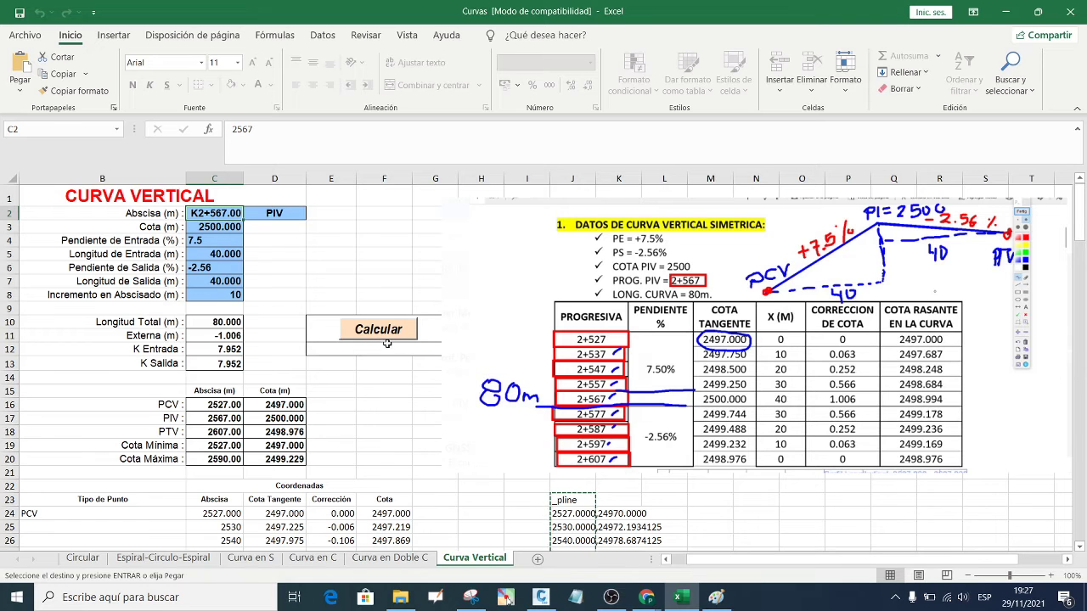
scroll(425, 350, "down", 1)
scroll(420, 353, "down", 1)
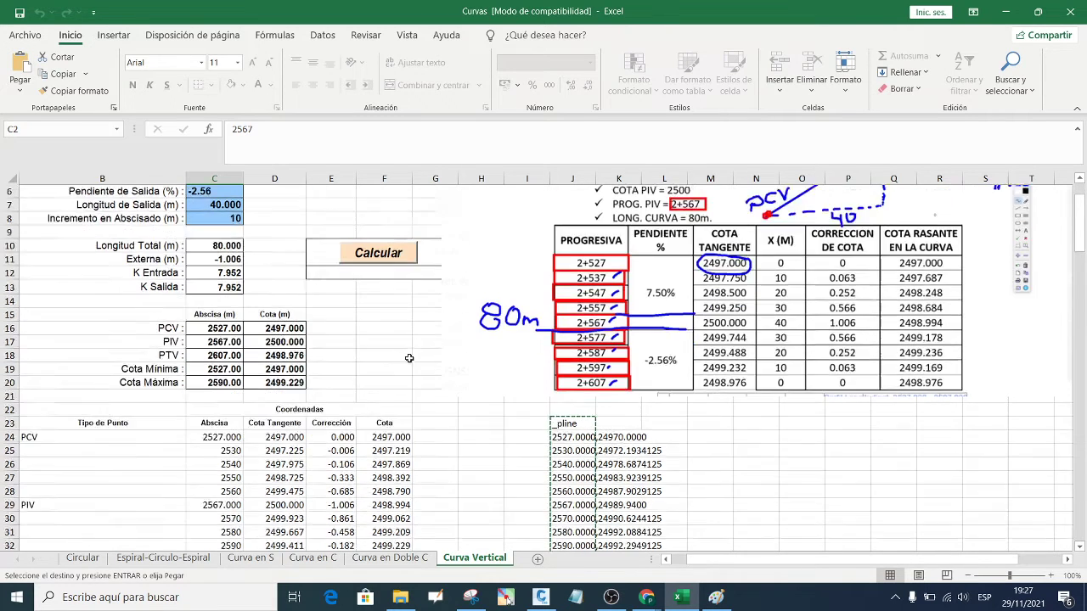
scroll(419, 355, "down", 1)
scroll(656, 321, "up", 2)
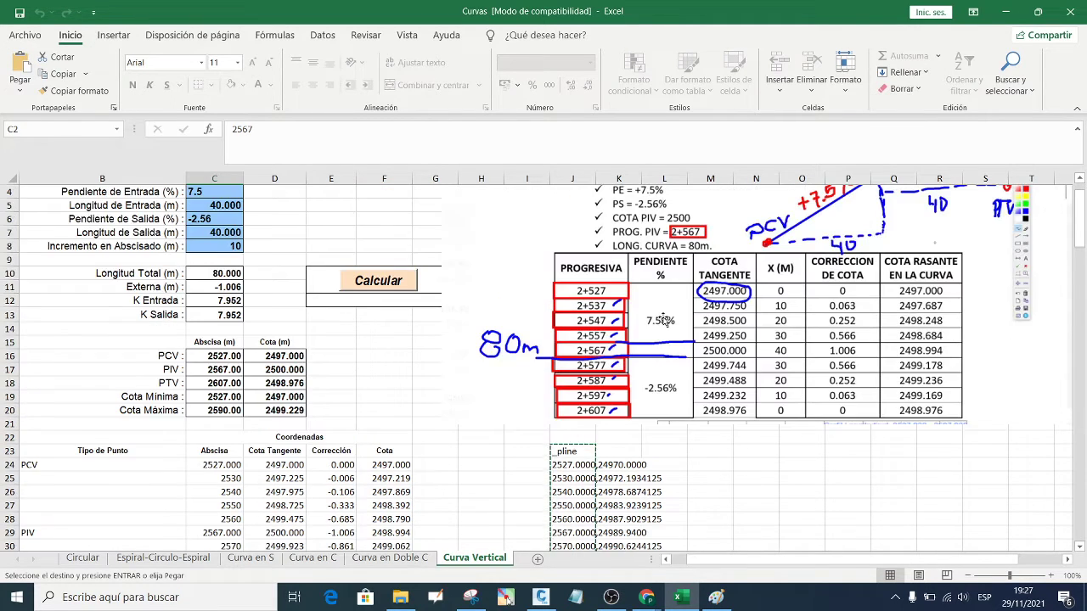
- Move the pasted reference table picture down beneath the chart
left_click(659, 314)
left_click_drag(656, 303, 675, 431)
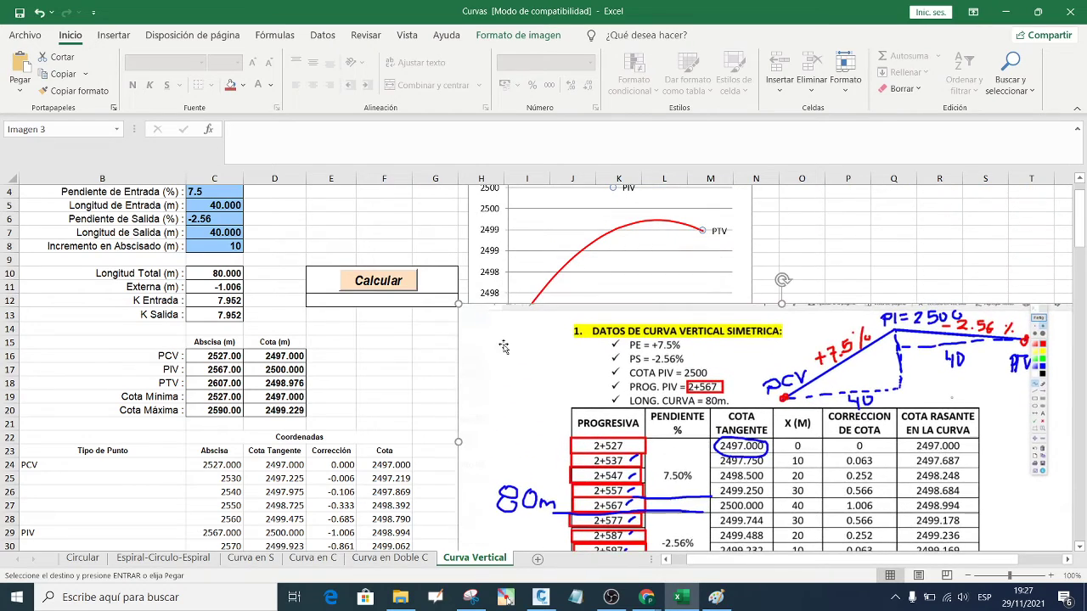
scroll(406, 326, "down", 2)
mouse_move(562, 301)
left_mouse_down()
mouse_move(566, 353)
mouse_move(547, 360)
mouse_move(594, 349)
left_mouse_up()
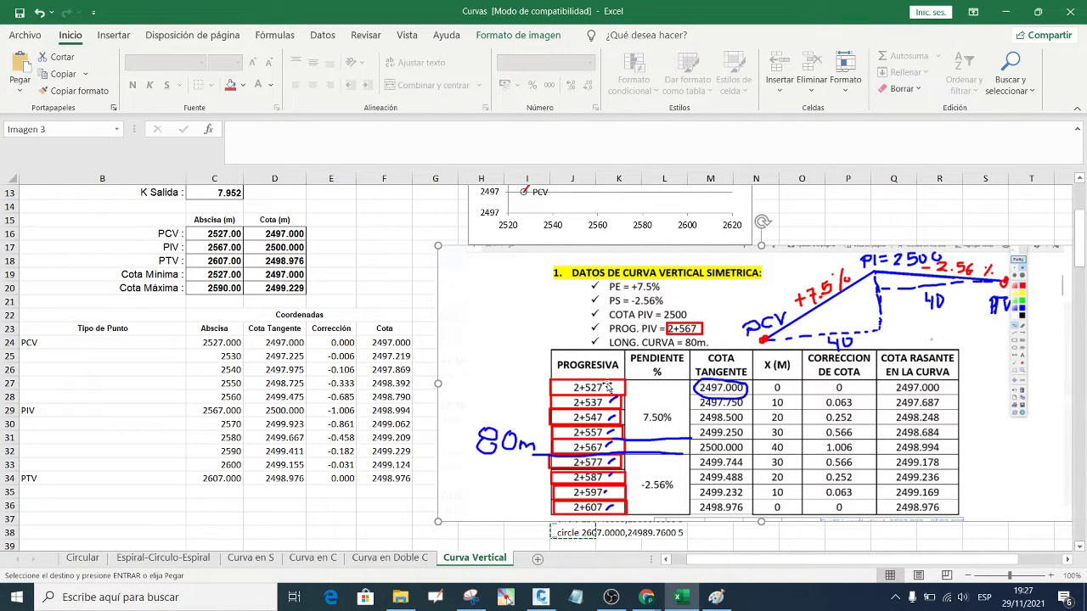
- With the annotation pen, box the PCV row 24 and the reference table's 2497.000 value
left_click_drag(607, 388, 601, 382)
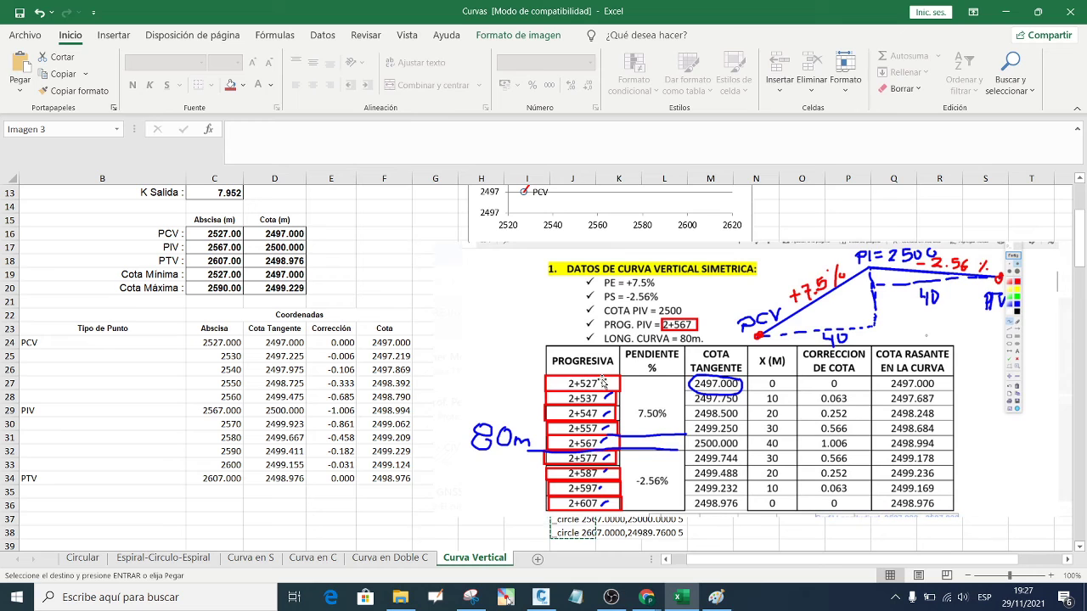
left_click(504, 599)
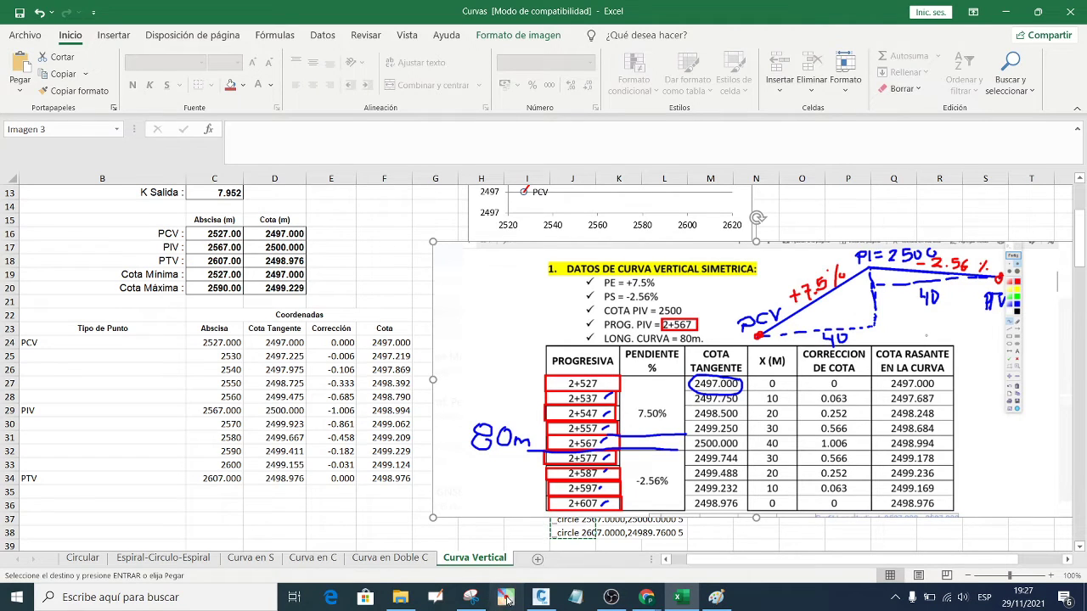
left_click(1005, 92)
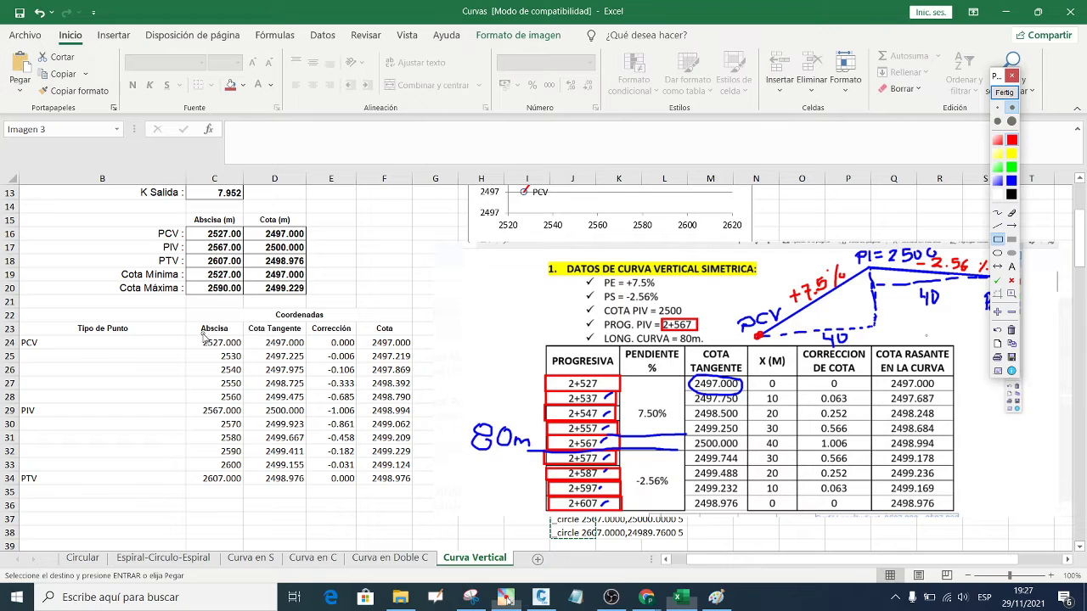
left_click_drag(187, 337, 418, 353)
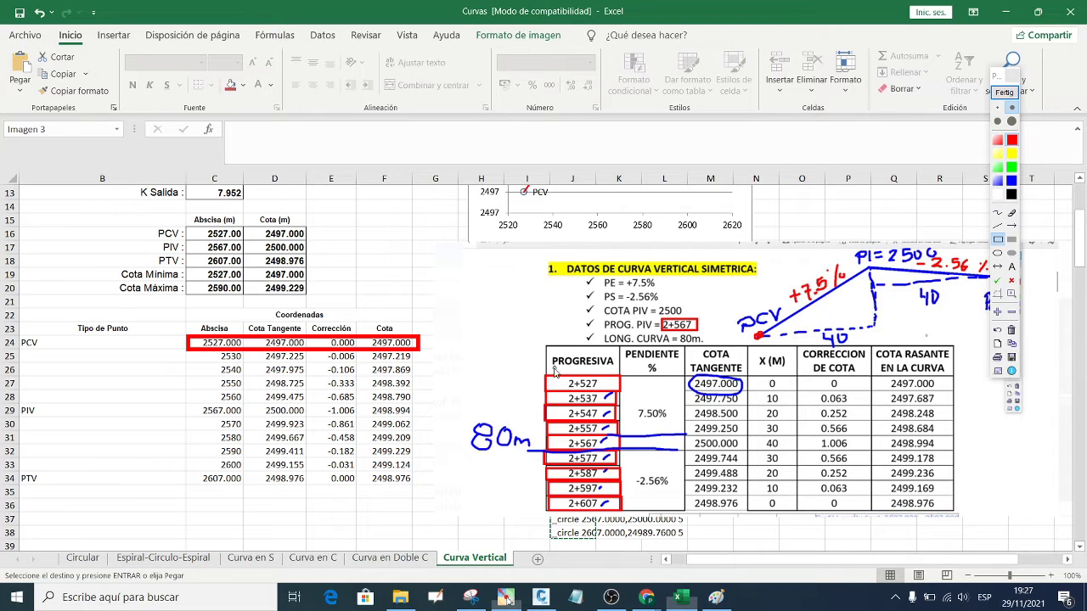
left_click_drag(868, 370, 947, 391)
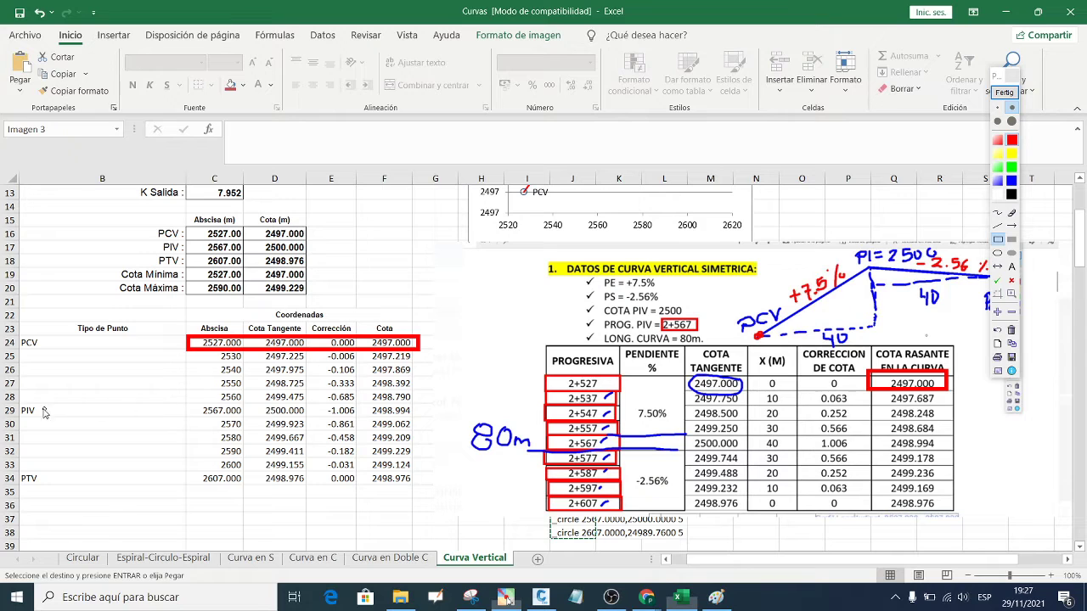
- Box the PTV row 34 and its Cota value 2498.976
left_click(39, 479)
left_click_drag(12, 472, 426, 499)
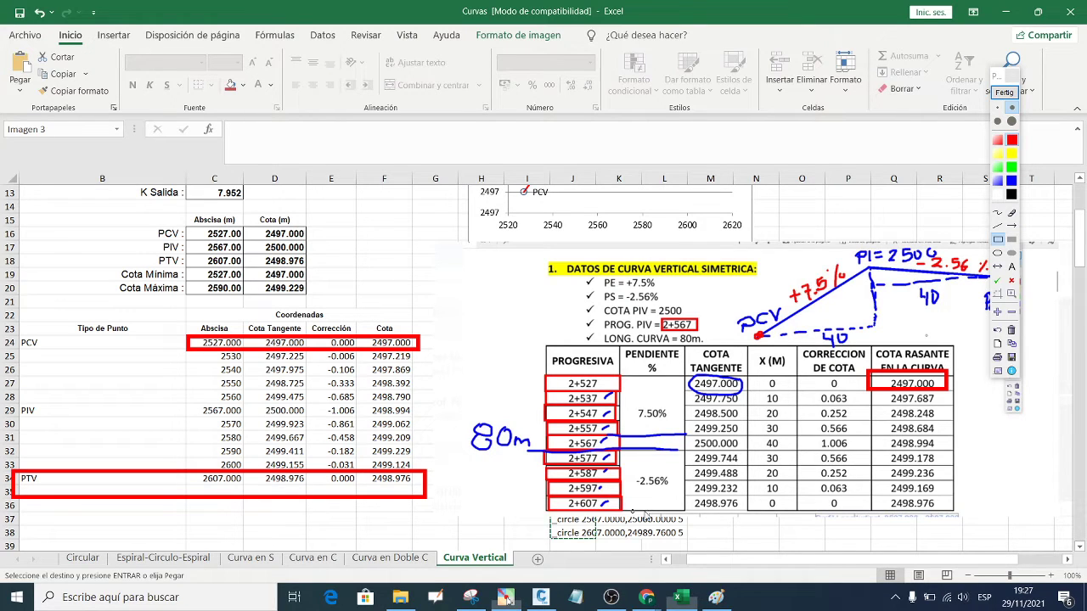
left_click_drag(365, 472, 427, 496)
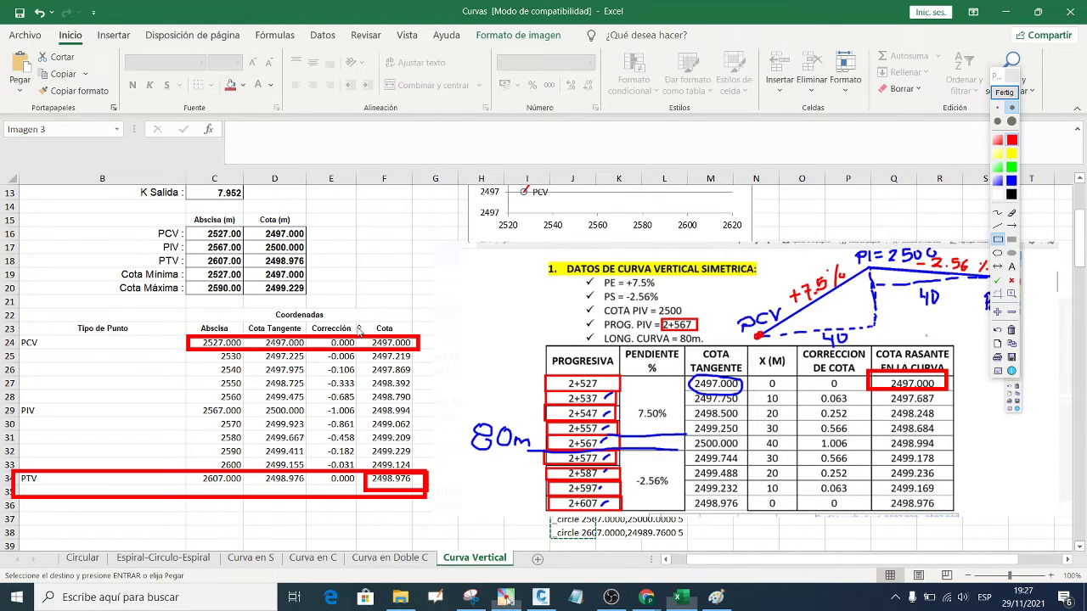
- Mark the Cota and COTA RASANTE columns, the 2530 value and the 2+537/2+547 stations in red, then clear the markup
left_click_drag(367, 314, 429, 510)
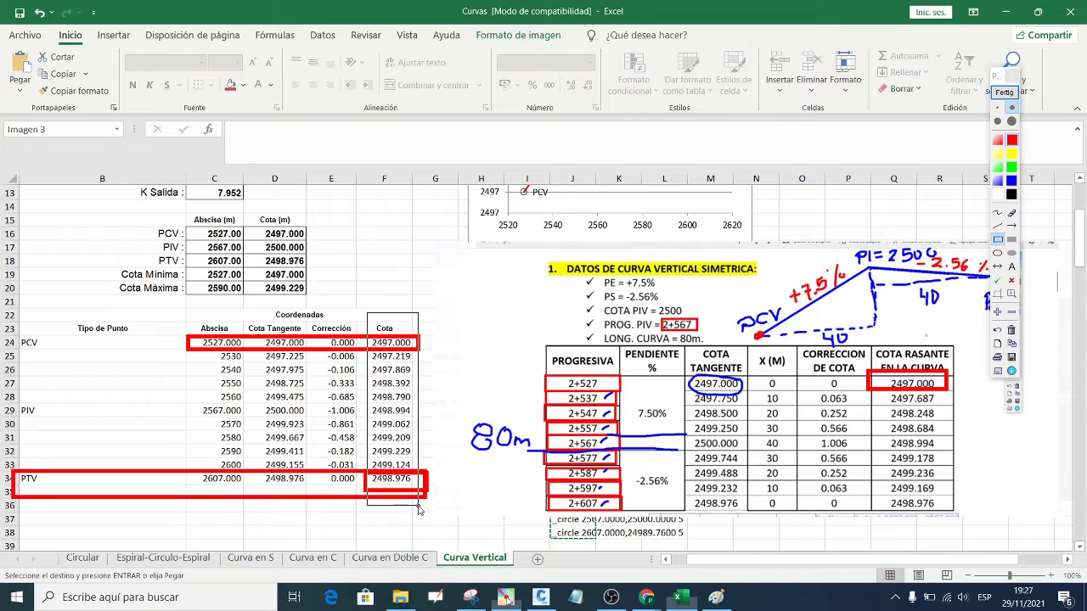
left_click_drag(868, 339, 966, 527)
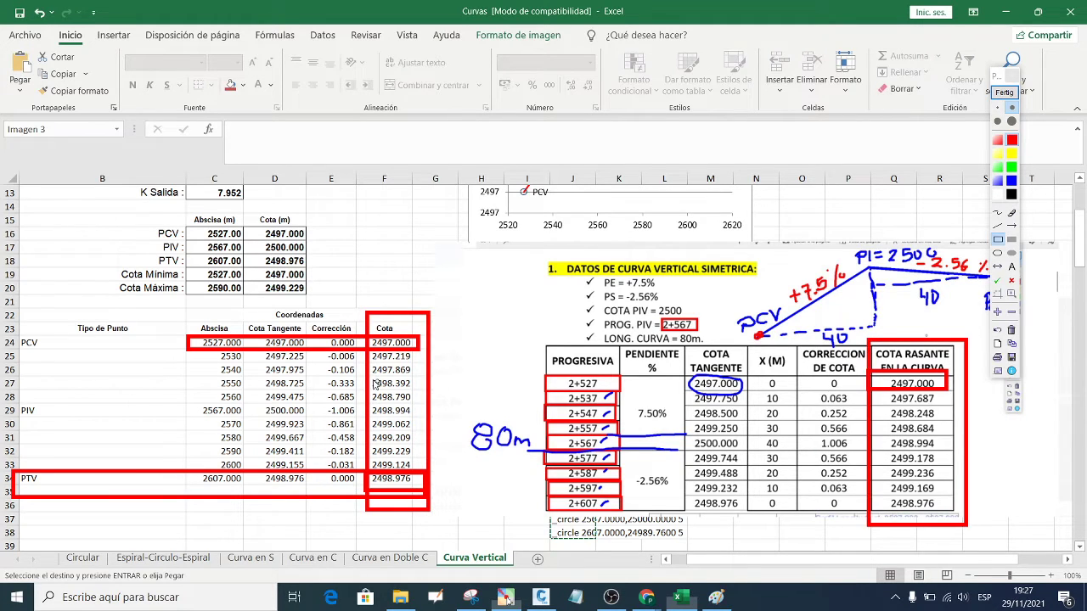
left_click_drag(218, 352, 247, 364)
left_click_drag(544, 392, 616, 416)
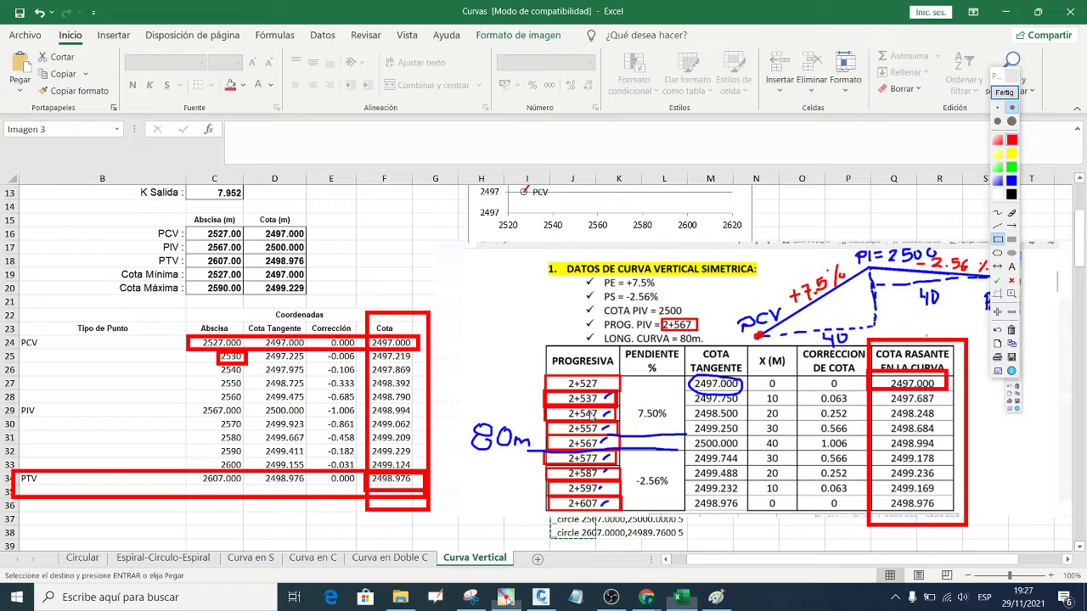
left_click(469, 311)
left_click(1004, 92)
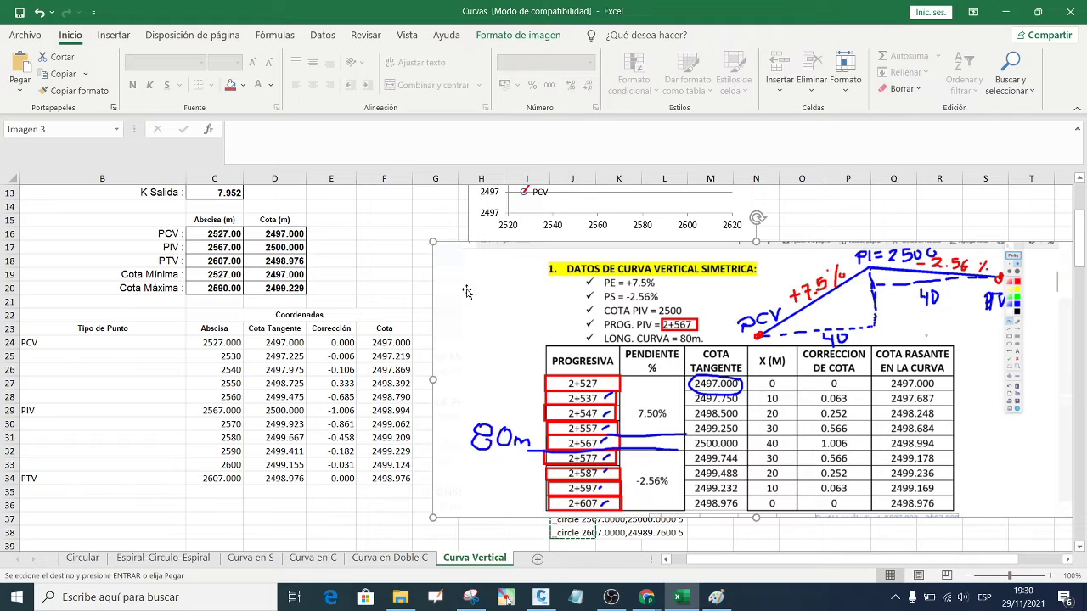
- Cancel the cell copy and go to the newest messages in the WhatsApp class group chat
key("Escape")
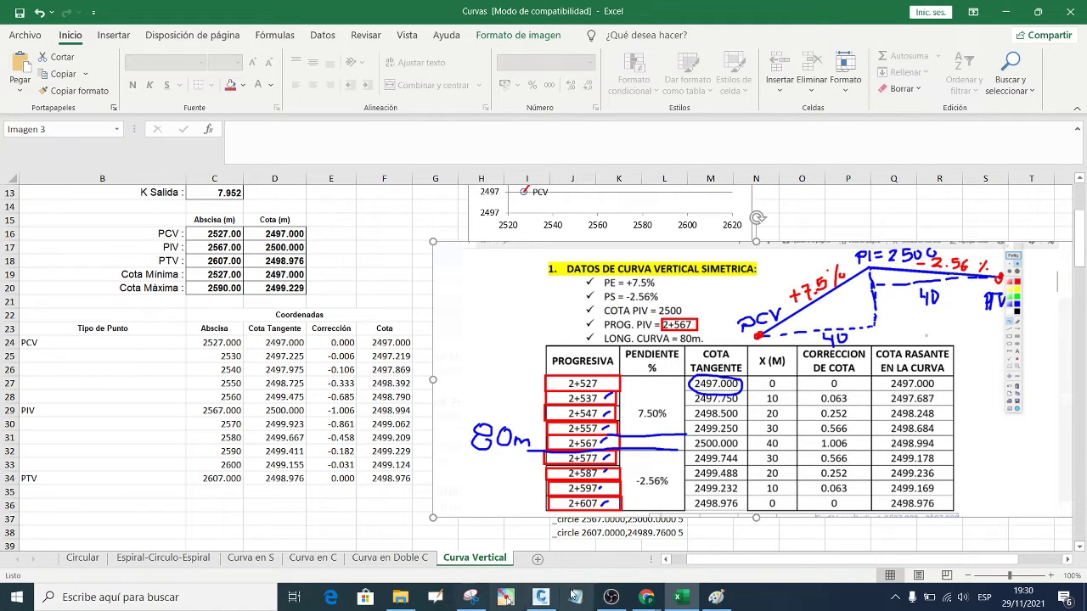
mouse_move(646, 597)
left_click(739, 570)
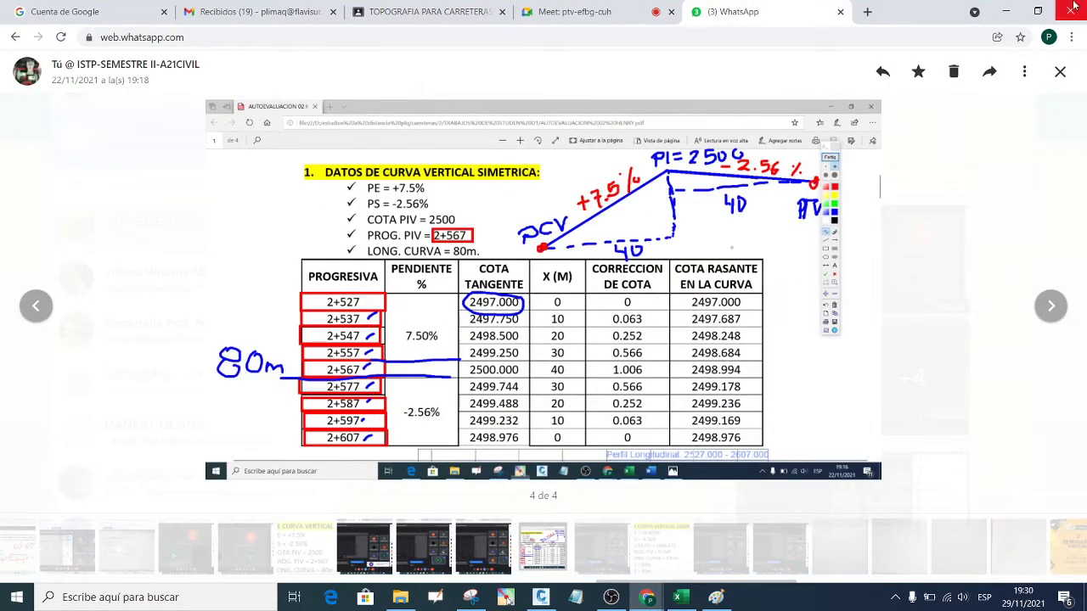
left_click(1059, 72)
scroll(608, 399, "down", 5)
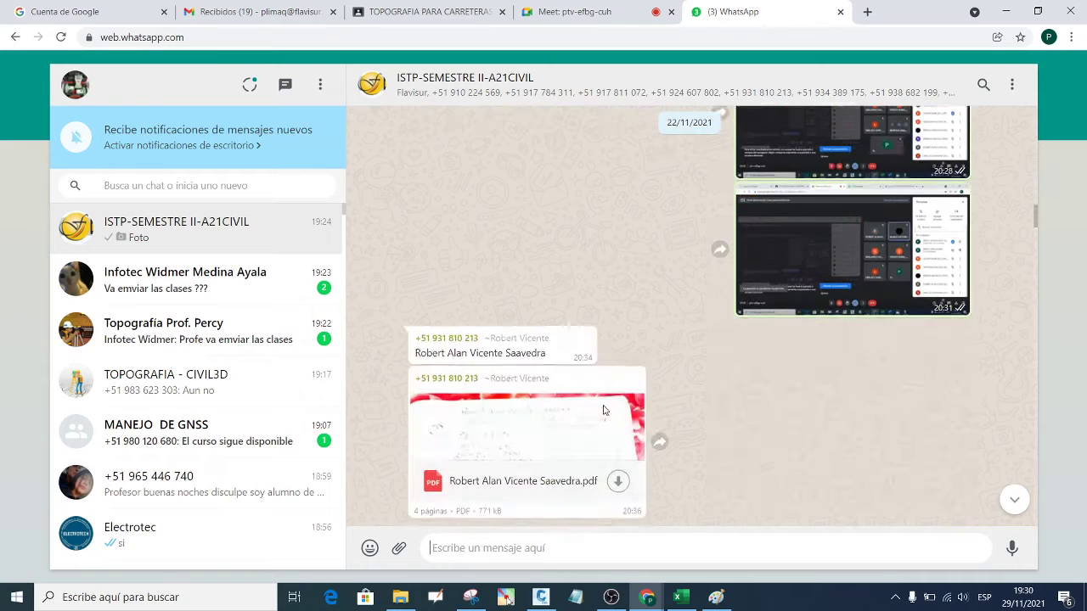
scroll(631, 511, "down", 5)
scroll(631, 512, "down", 5)
left_click(1016, 501)
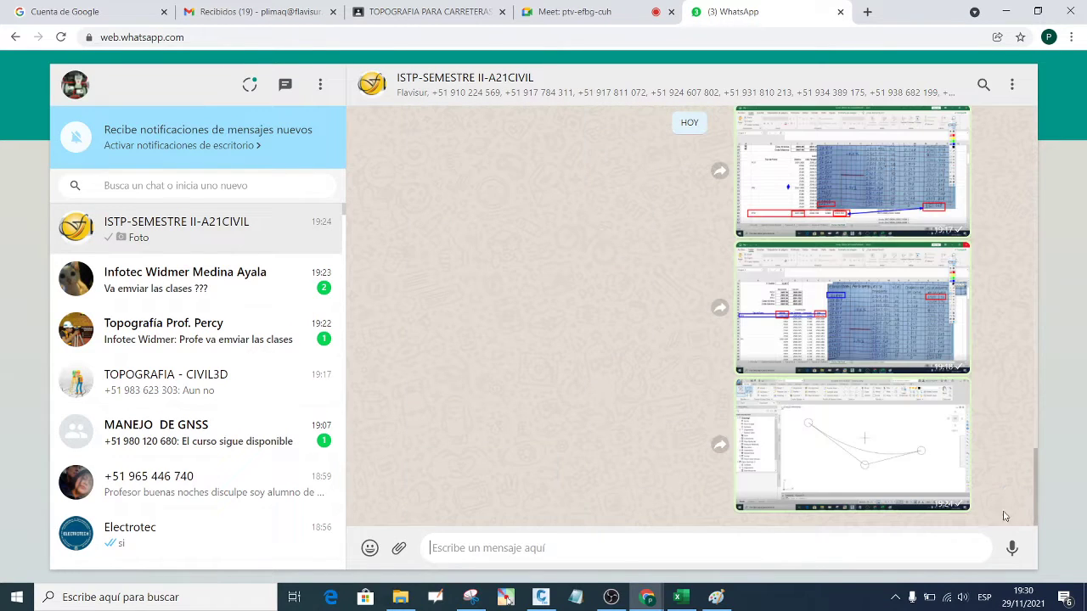
- Paste the Excel worksheet screenshot into a new message and send it to the group
right_click(610, 547)
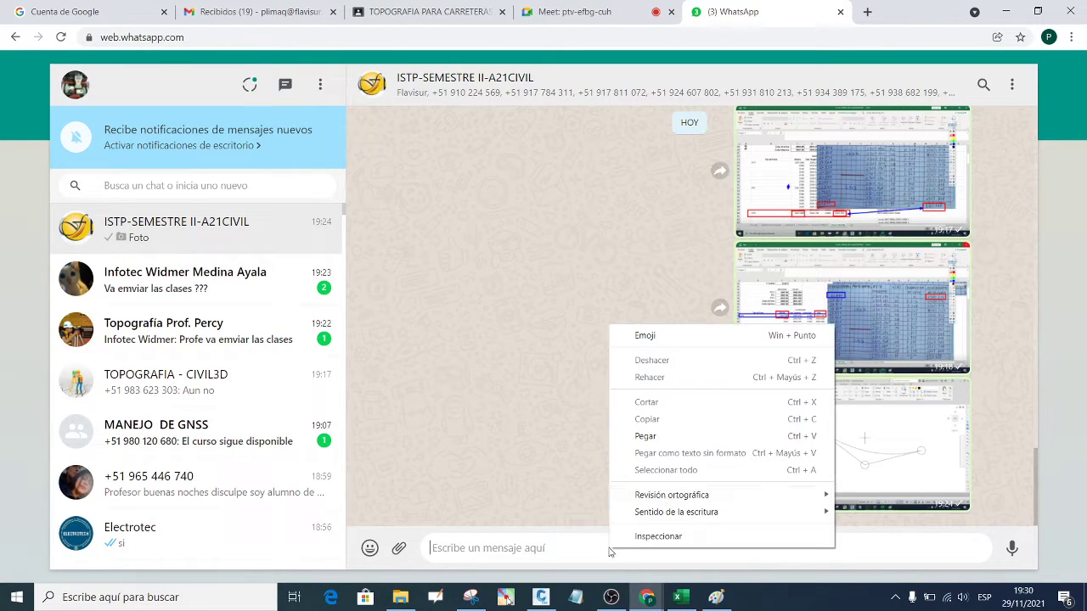
left_click(670, 435)
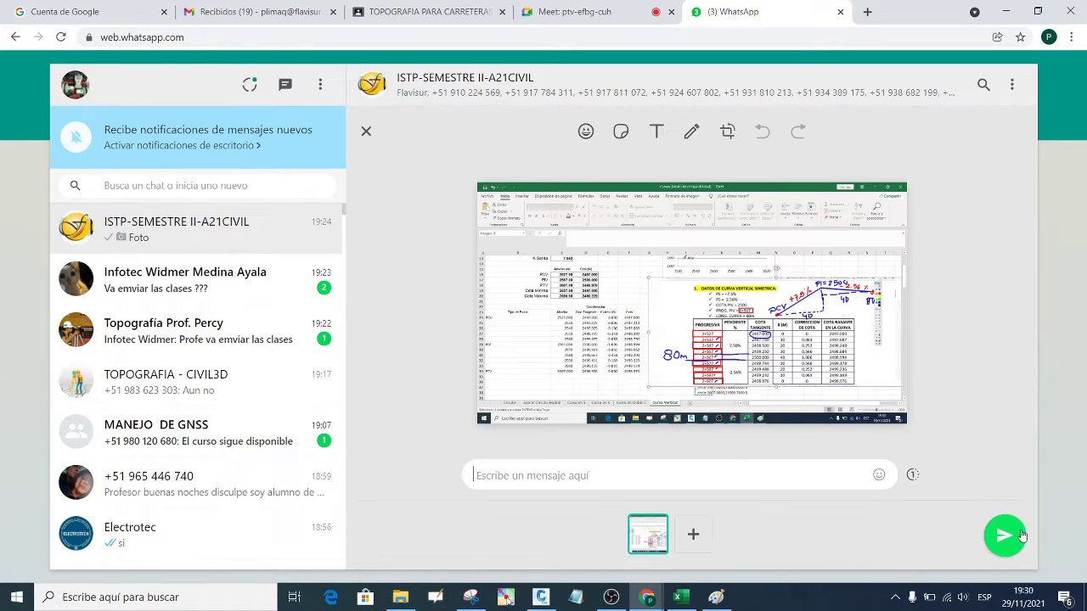
key("Escape")
left_click(1005, 11)
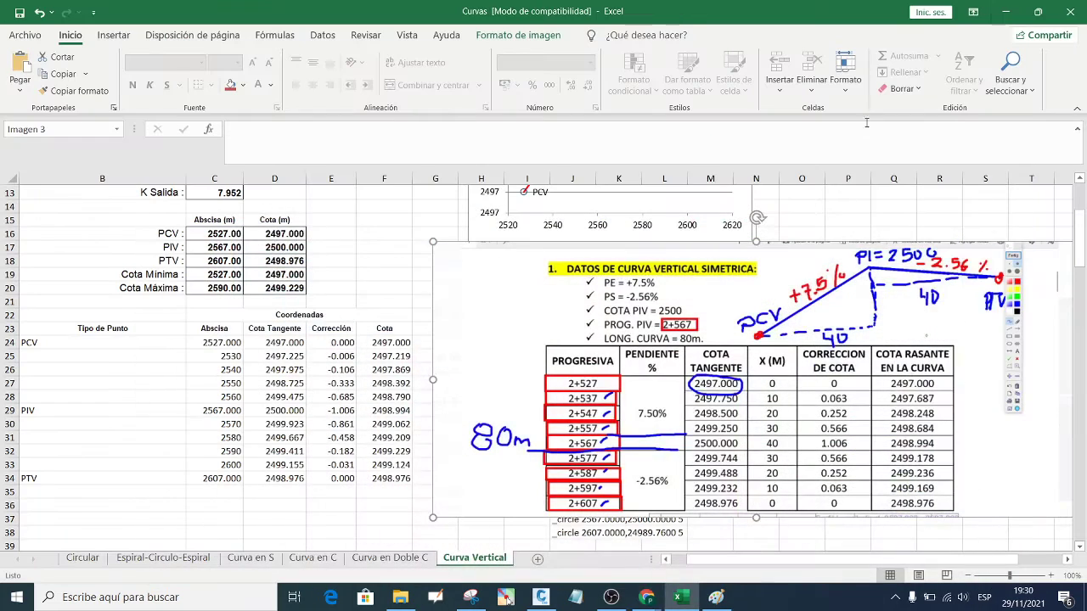
mouse_move(647, 597)
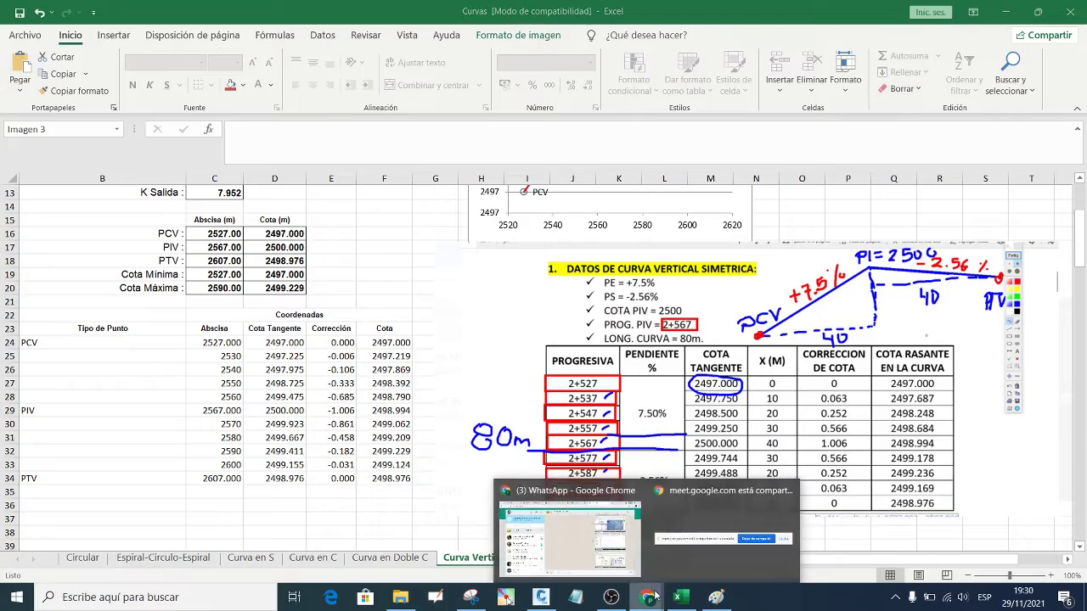
- Scroll up the group chat and inspect the handwritten-notes photo full size, zooming in and out
left_click(678, 514)
scroll(741, 320, "up", 5)
scroll(740, 320, "up", 5)
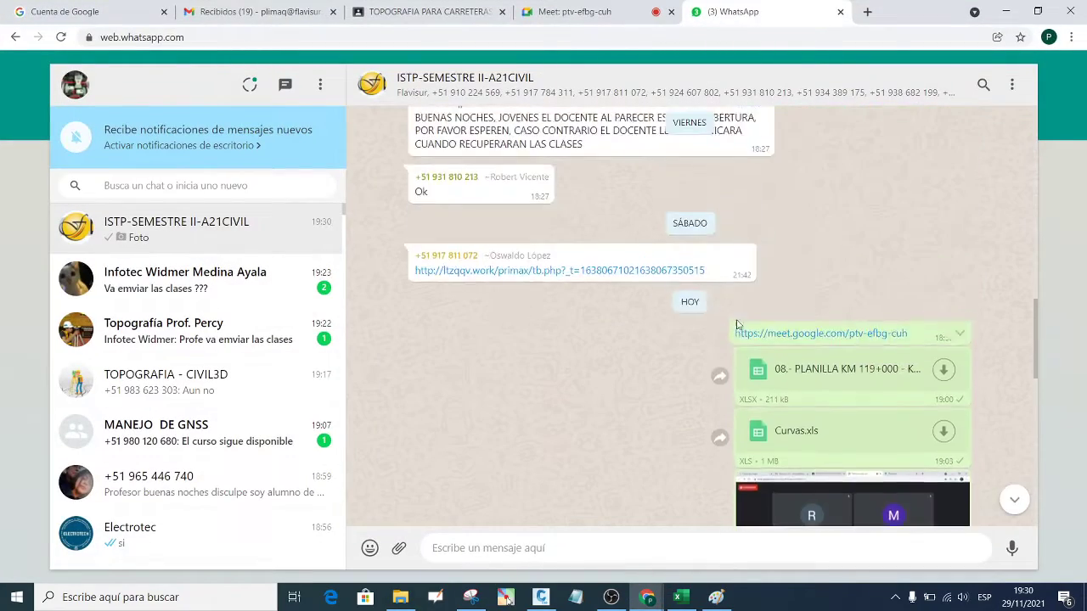
scroll(740, 321, "up", 5)
scroll(741, 320, "up", 5)
scroll(740, 312, "up", 5)
scroll(740, 314, "up", 5)
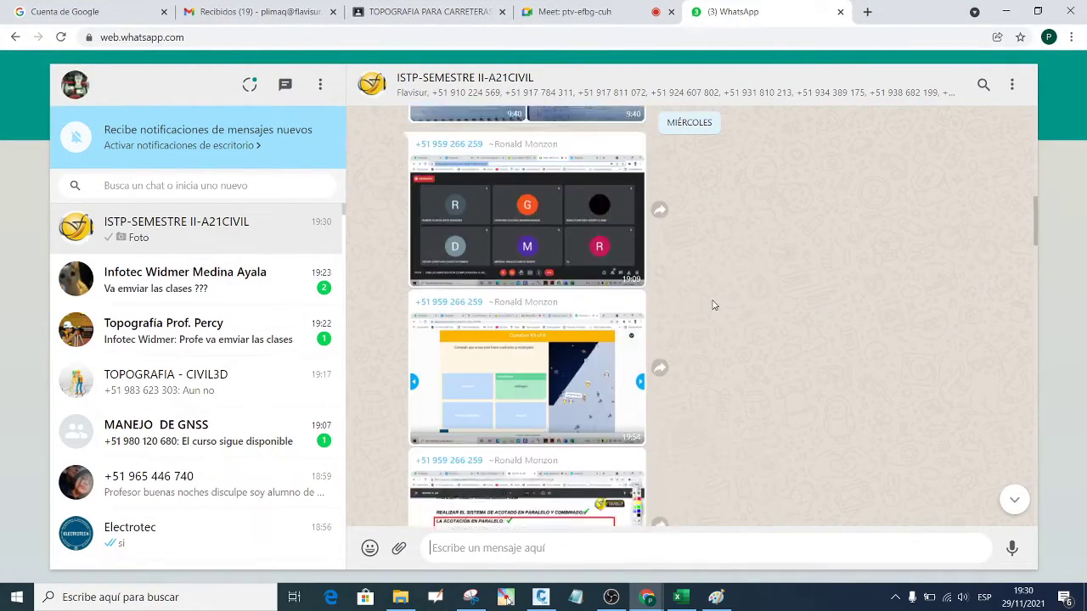
scroll(712, 304, "up", 5)
scroll(710, 310, "up", 5)
scroll(700, 321, "up", 5)
scroll(696, 326, "up", 5)
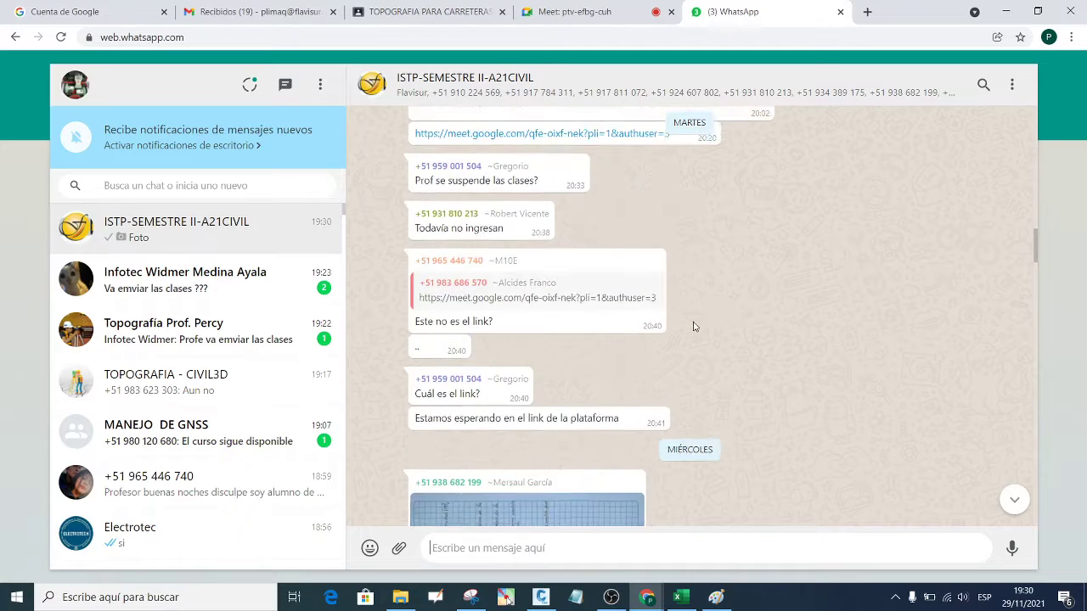
scroll(698, 326, "up", 5)
scroll(699, 326, "up", 2)
scroll(700, 327, "up", 5)
scroll(701, 329, "up", 5)
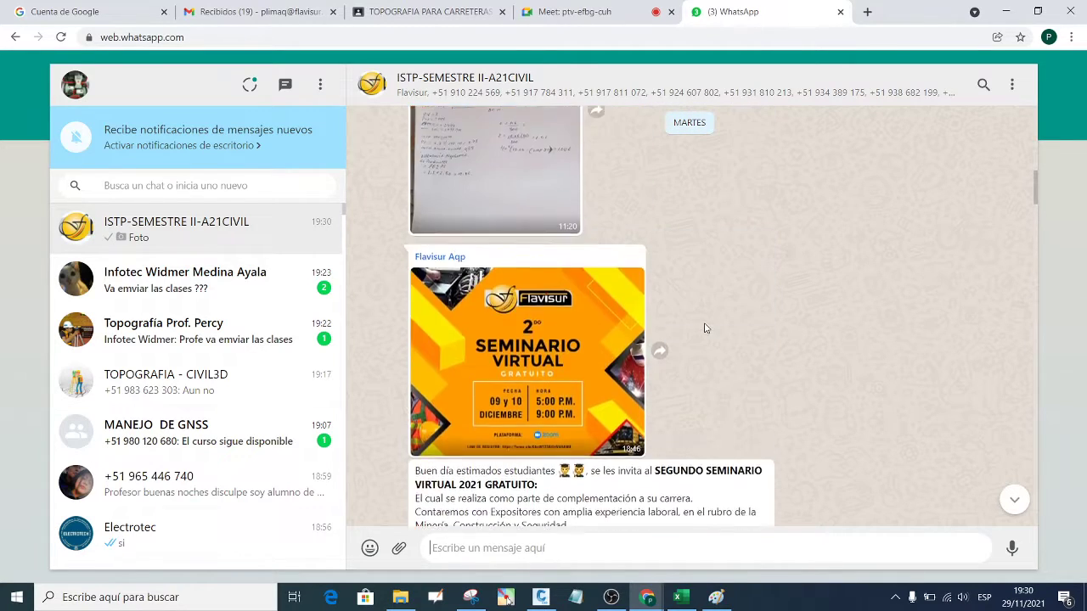
scroll(704, 330, "up", 5)
left_click(506, 335)
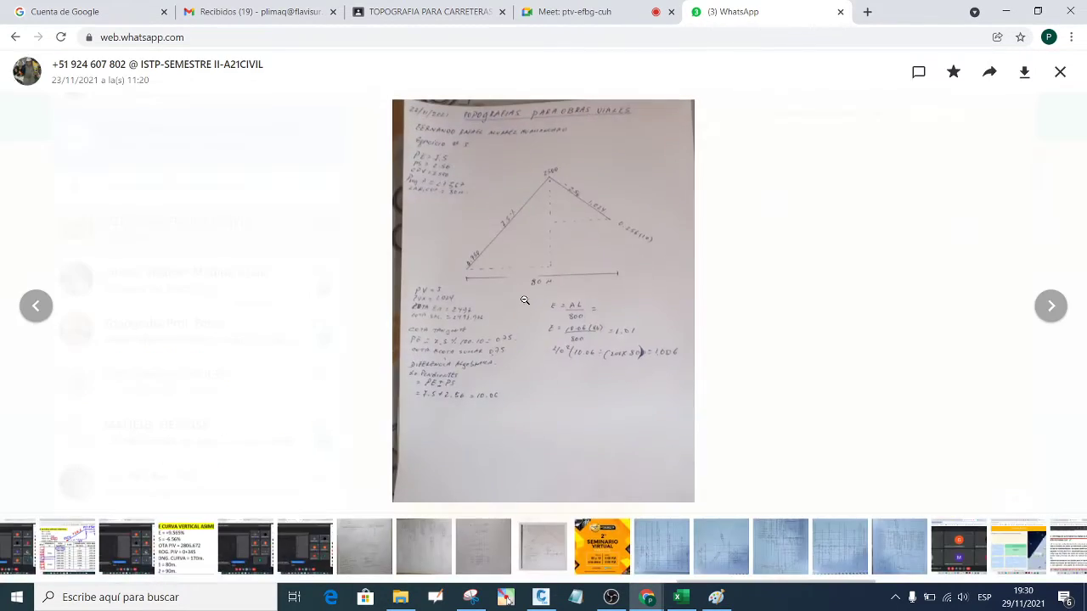
left_click(525, 300)
left_click(656, 276)
left_click(1060, 74)
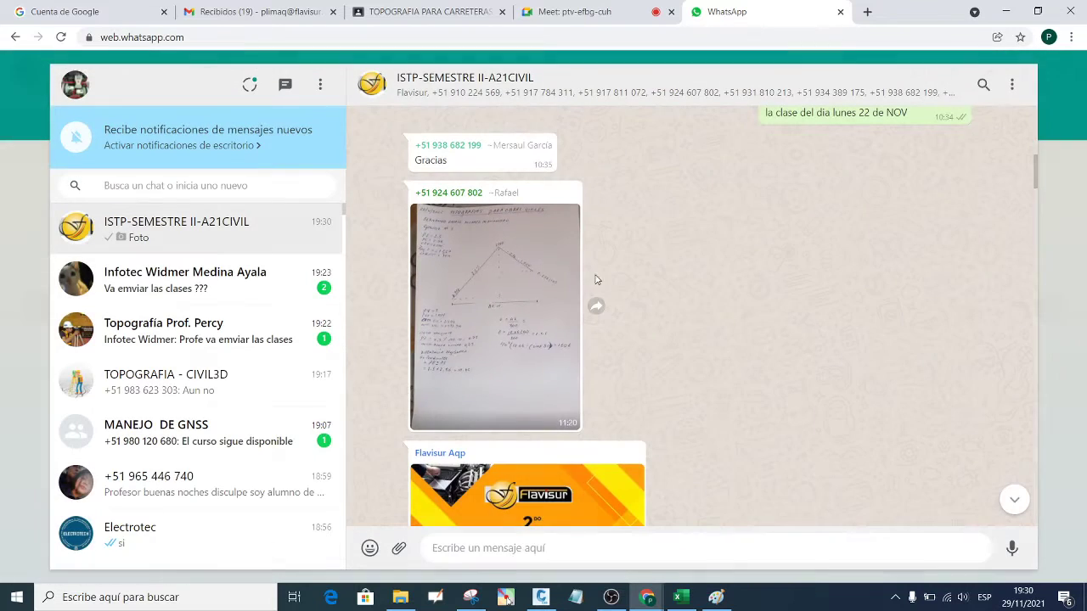
- Download the classmate's PDF attachment, open it and scroll to its last page
scroll(704, 249, "up", 5)
scroll(728, 275, "up", 5)
scroll(728, 274, "up", 3)
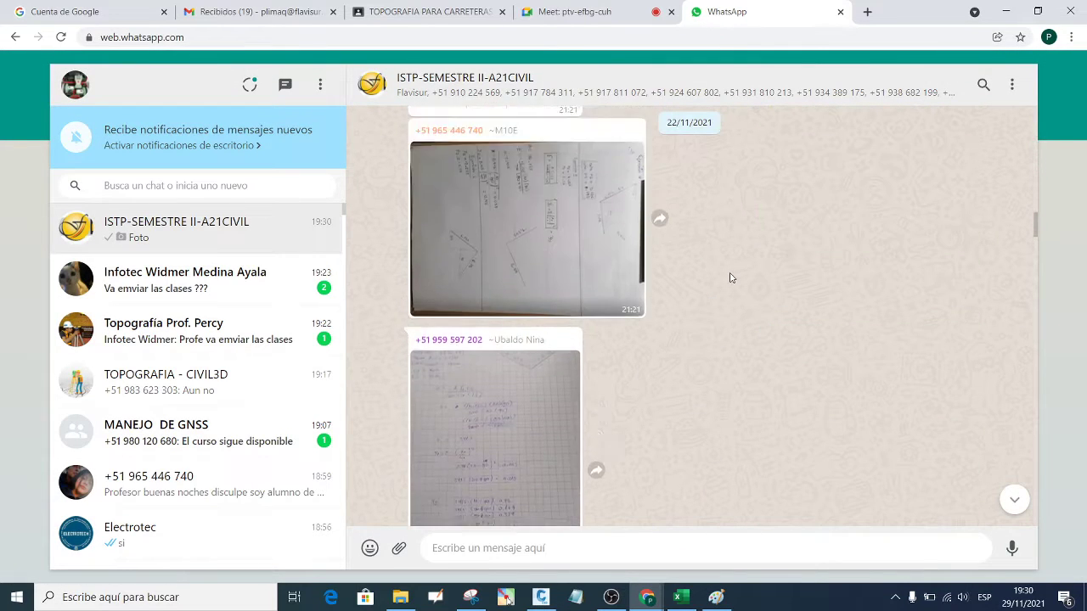
scroll(730, 277, "up", 3)
scroll(589, 298, "up", 5)
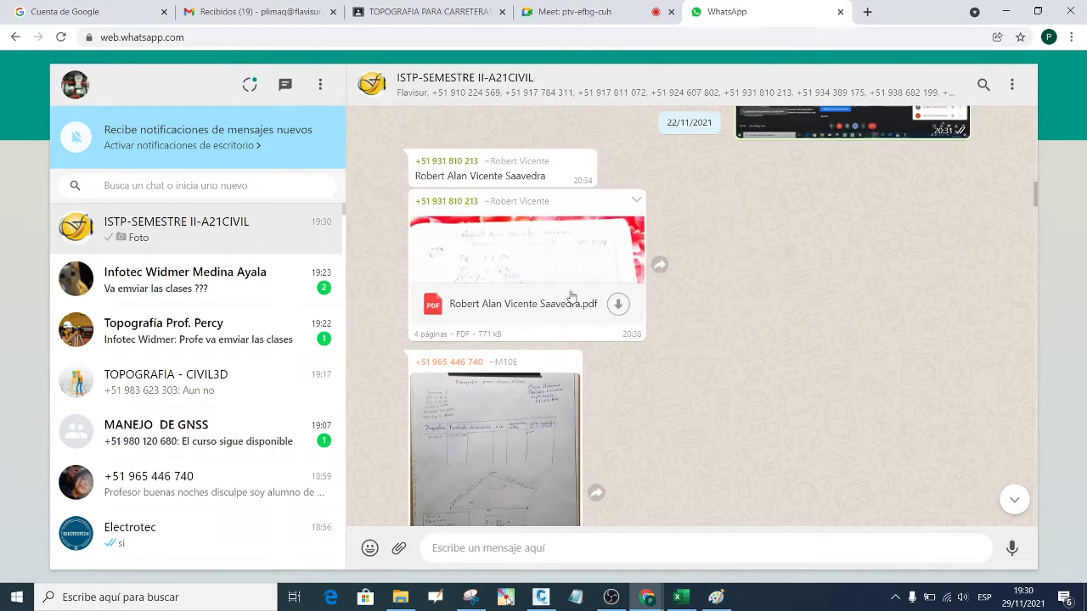
scroll(589, 298, "down", 2)
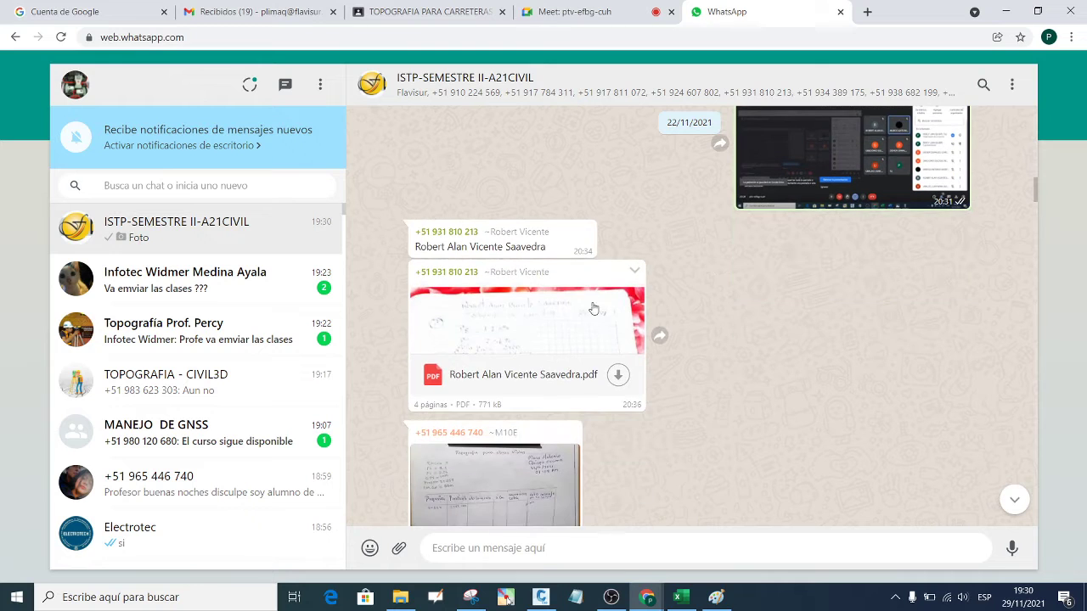
left_click(525, 374)
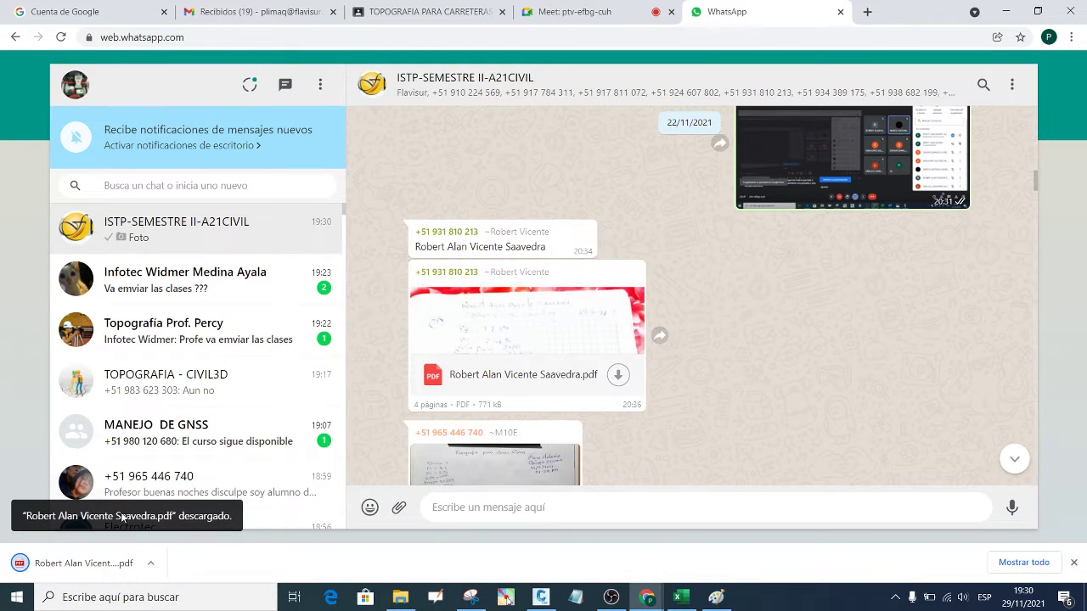
left_click(95, 562)
scroll(489, 386, "down", 5)
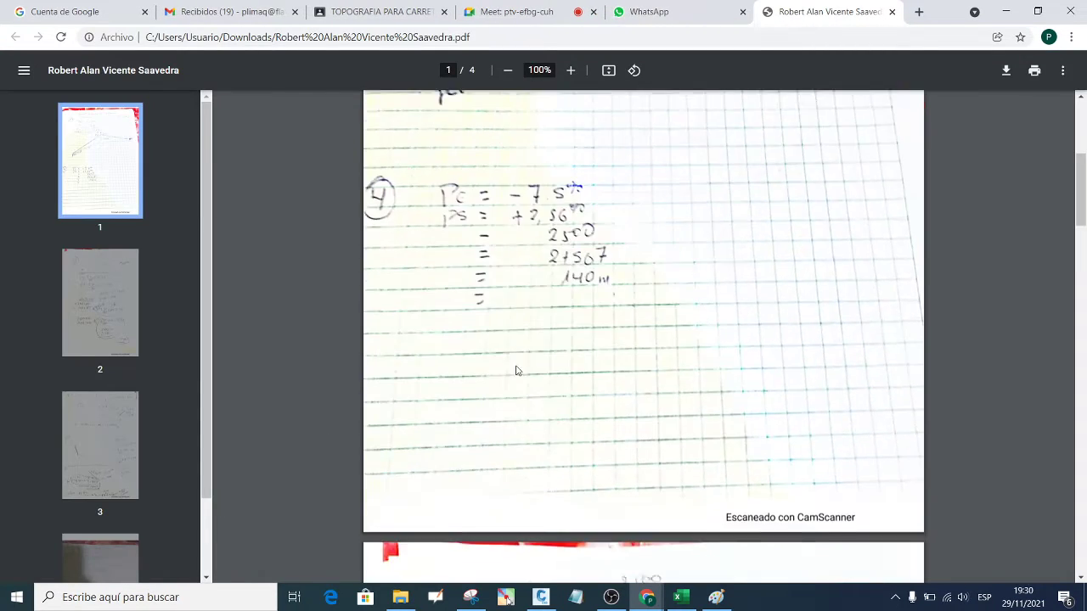
scroll(510, 382, "down", 2)
scroll(514, 381, "down", 9)
scroll(520, 380, "down", 6)
scroll(524, 379, "down", 5)
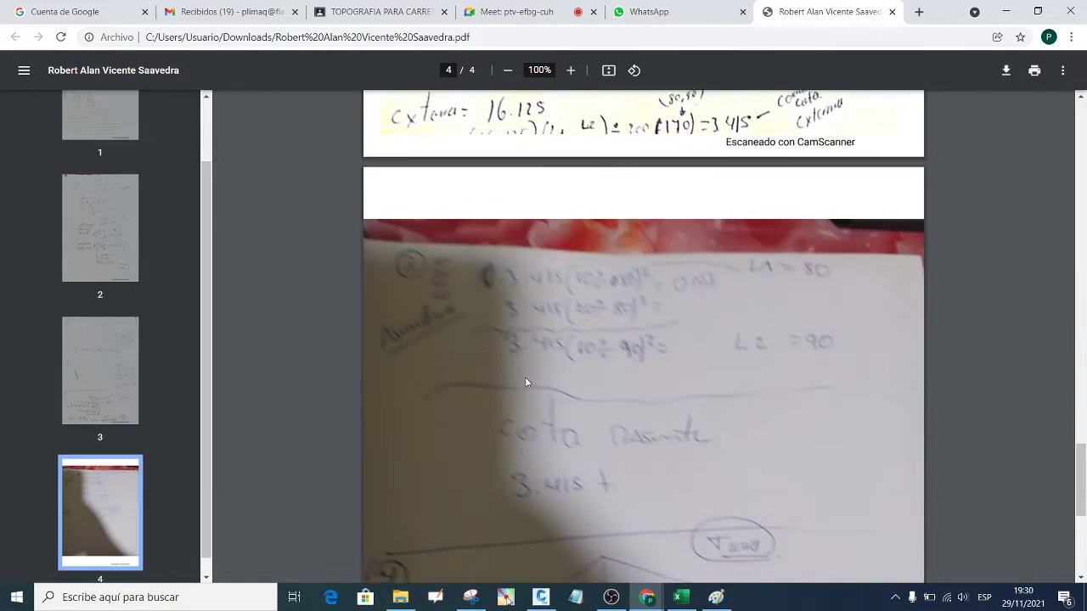
scroll(527, 383, "down", 4)
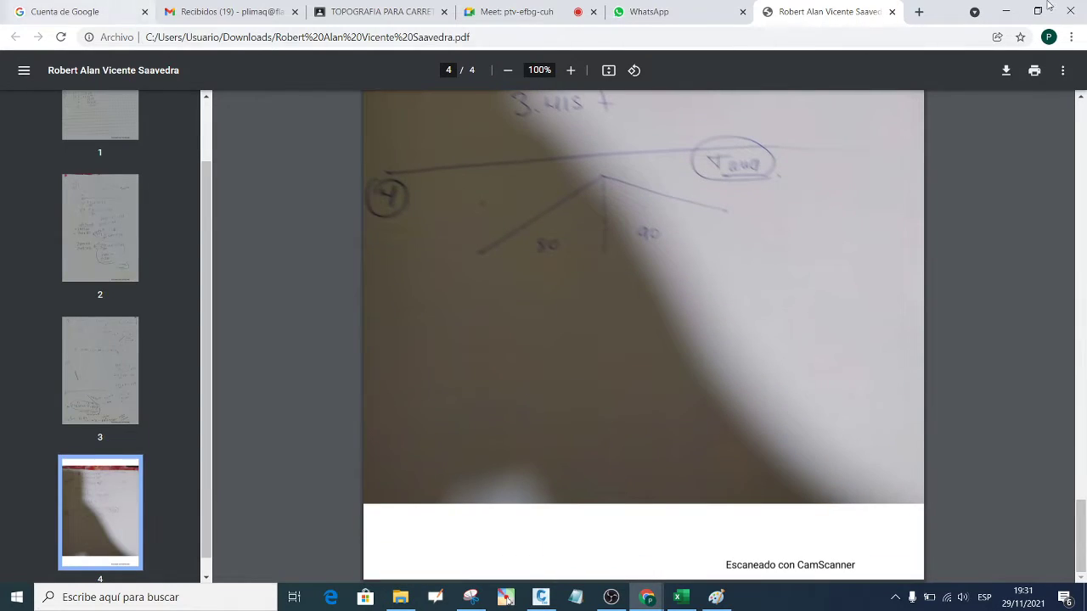
- Leave the PDF, scroll back to the 20:24 Excel table screenshot and open it full size
left_click(892, 12)
scroll(682, 238, "up", 5)
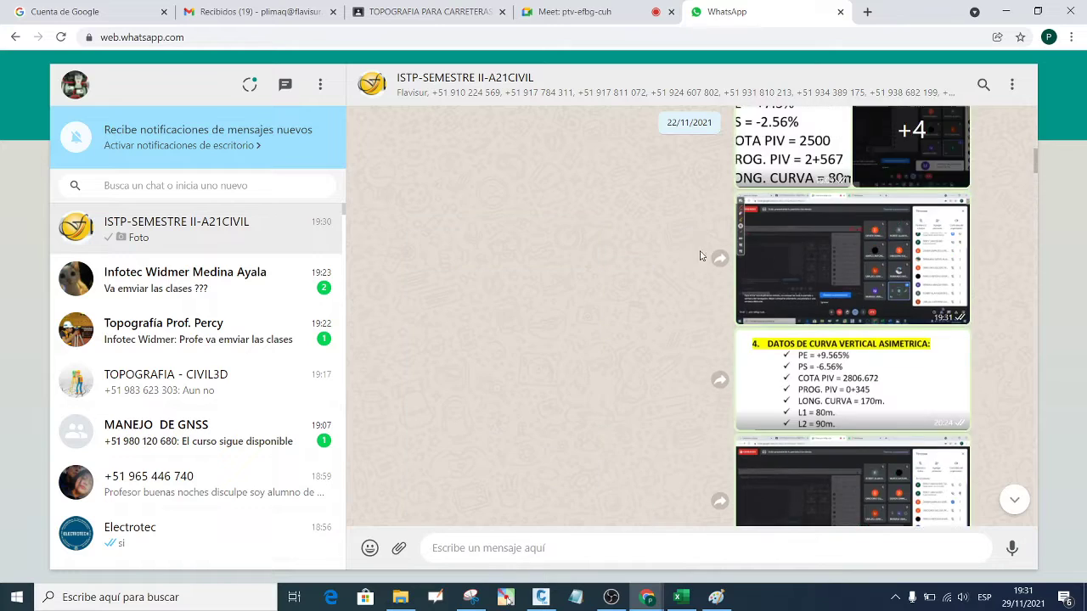
scroll(696, 247, "up", 3)
scroll(710, 259, "up", 2)
scroll(710, 259, "up", 3)
scroll(710, 258, "up", 3)
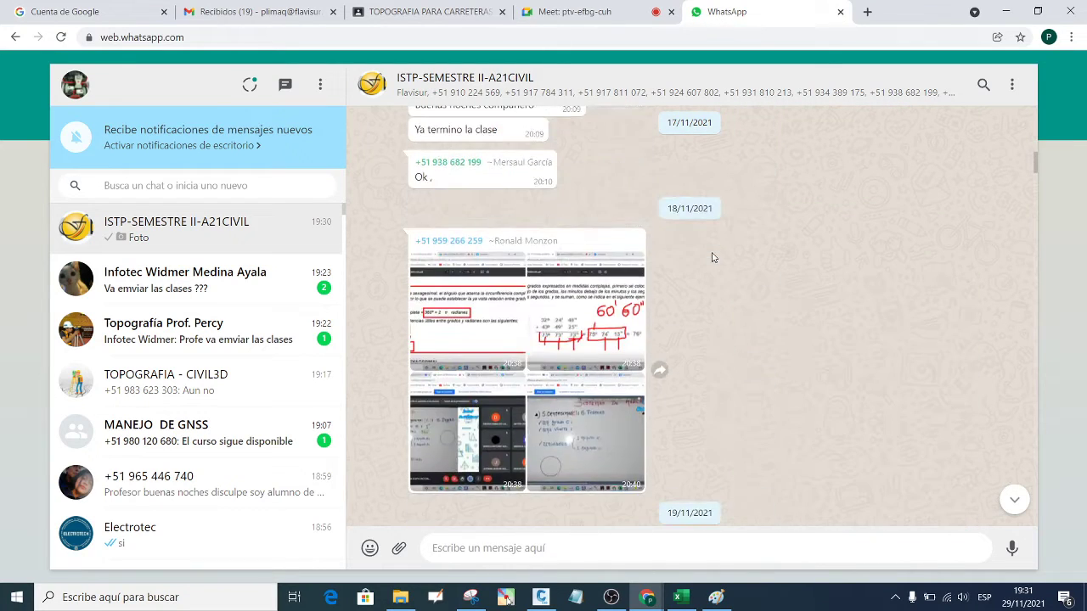
scroll(709, 257, "up", 3)
scroll(705, 259, "up", 3)
scroll(703, 258, "up", 3)
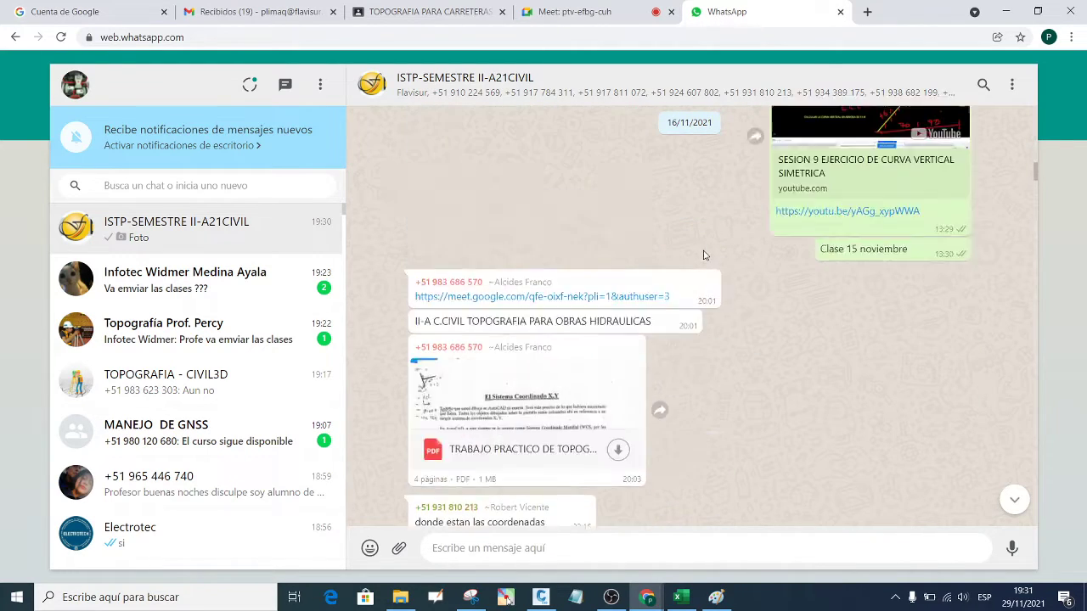
scroll(704, 255, "up", 3)
scroll(704, 255, "up", 3)
scroll(704, 254, "up", 2)
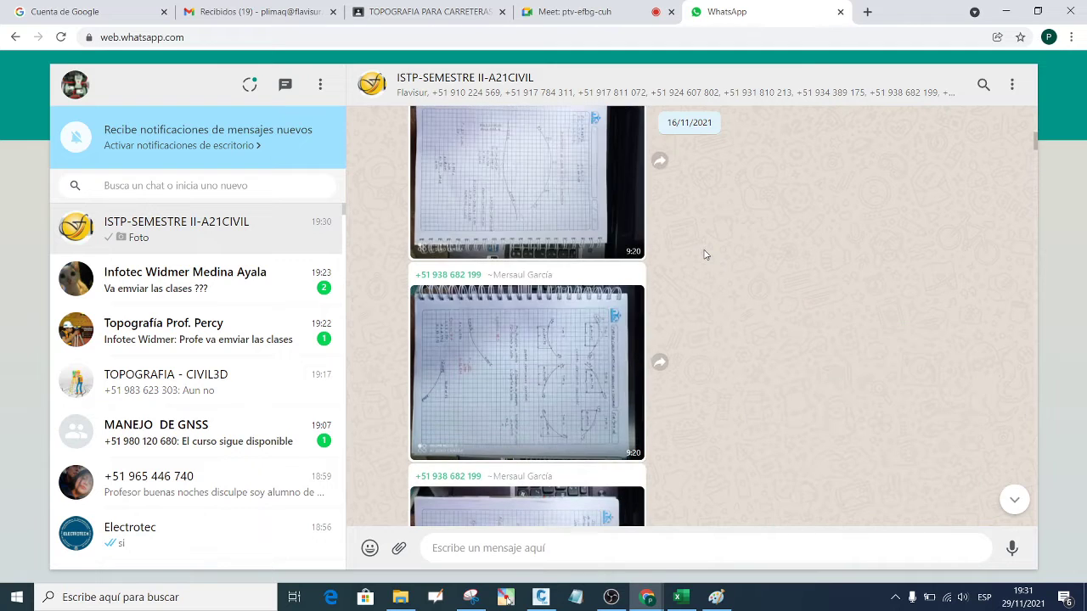
scroll(704, 253, "up", 3)
scroll(698, 253, "up", 3)
scroll(694, 255, "up", 3)
scroll(693, 254, "up", 3)
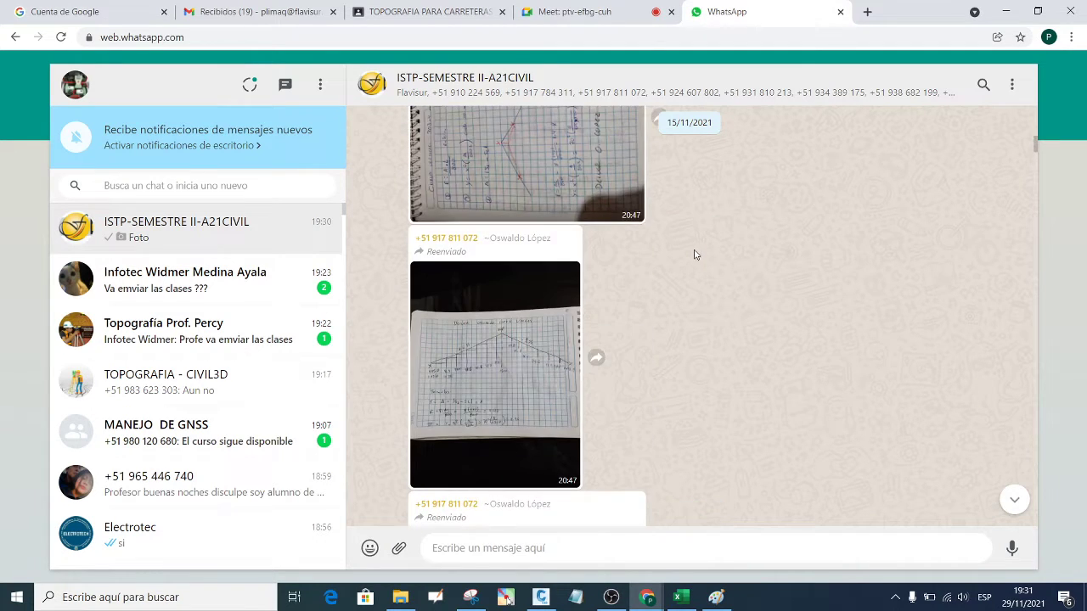
scroll(694, 255, "up", 3)
scroll(693, 256, "up", 3)
scroll(693, 256, "up", 3)
scroll(694, 255, "up", 3)
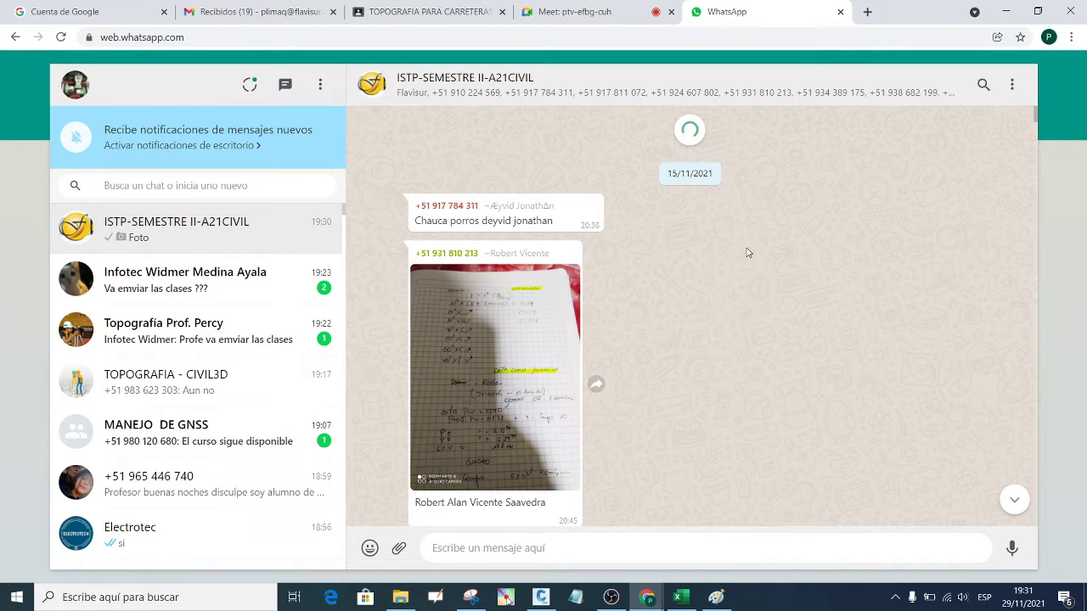
scroll(751, 259, "up", 2)
scroll(726, 276, "up", 3)
scroll(724, 281, "up", 1)
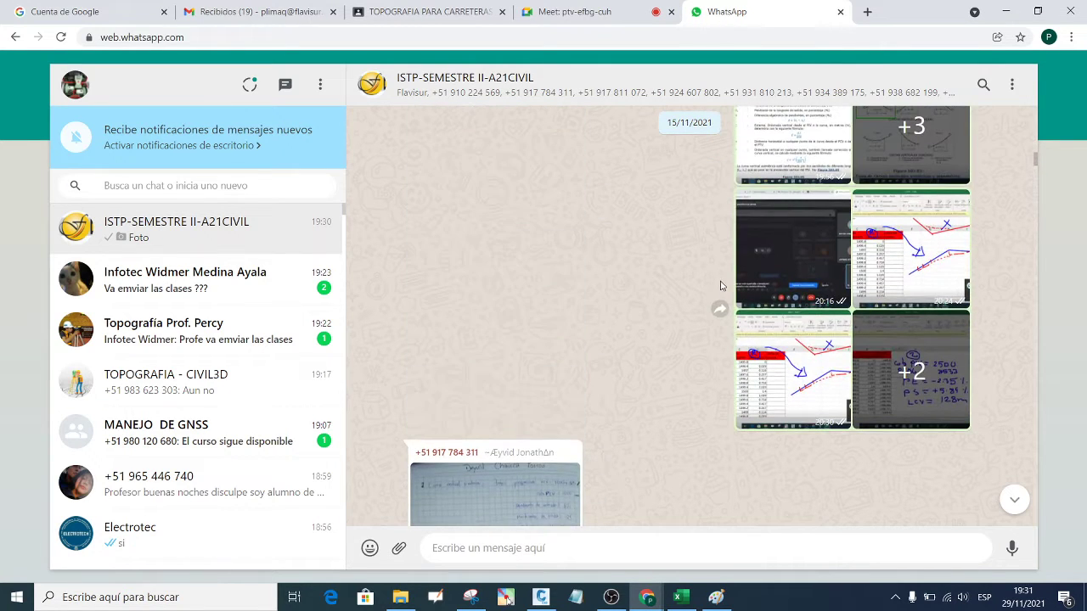
scroll(821, 341, "up", 1)
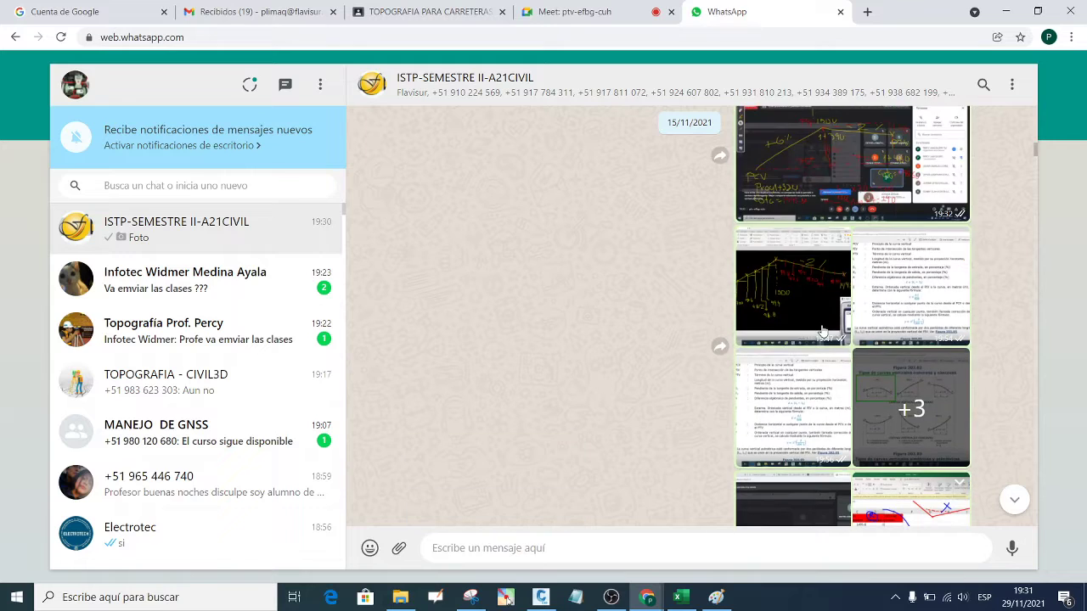
scroll(883, 318, "up", 2)
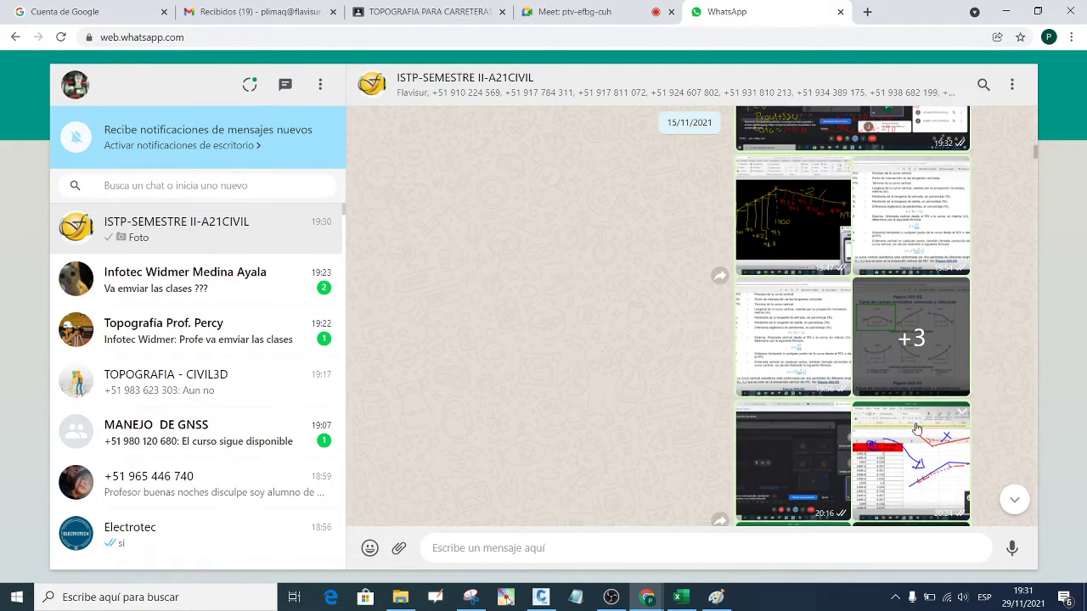
left_click(919, 458)
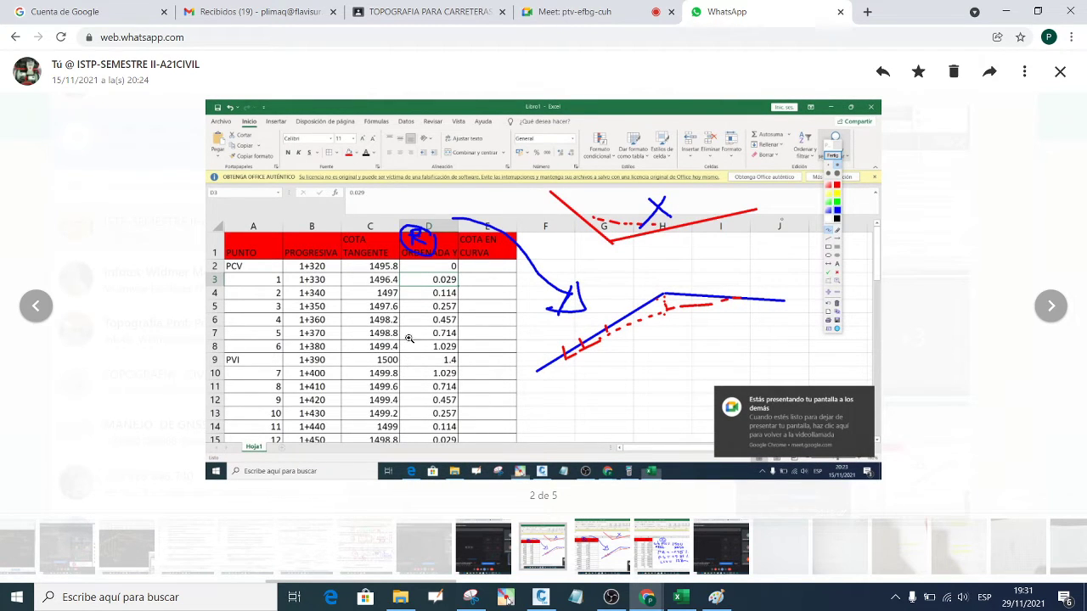
- Browse back to the formula page, then forward to image 4 of 5 with PE −2.35%, PS +5.89%, LCV 128 m
left_click(37, 306)
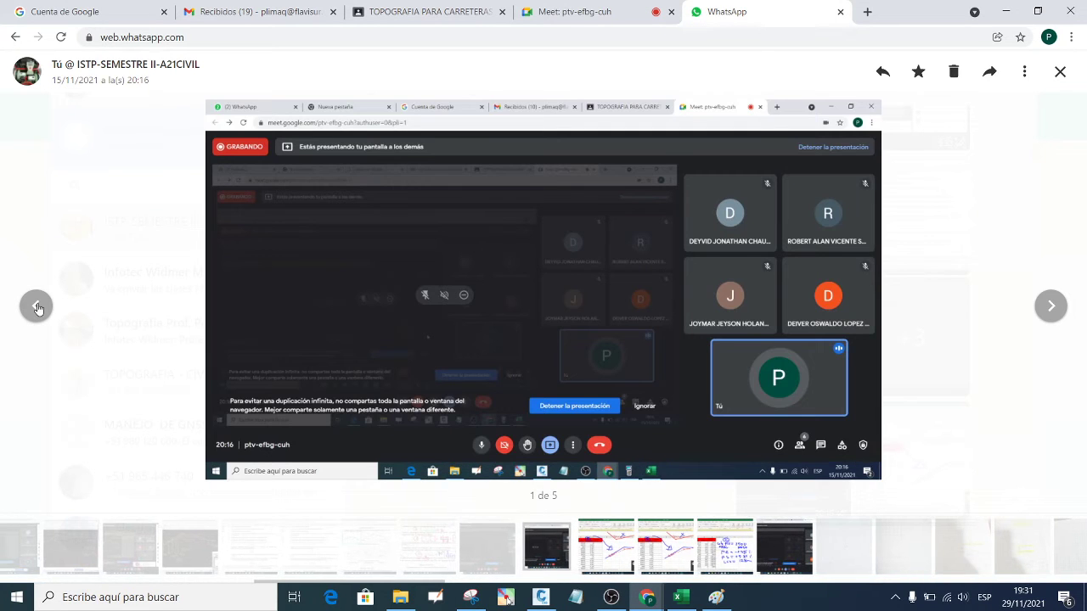
left_click(37, 307)
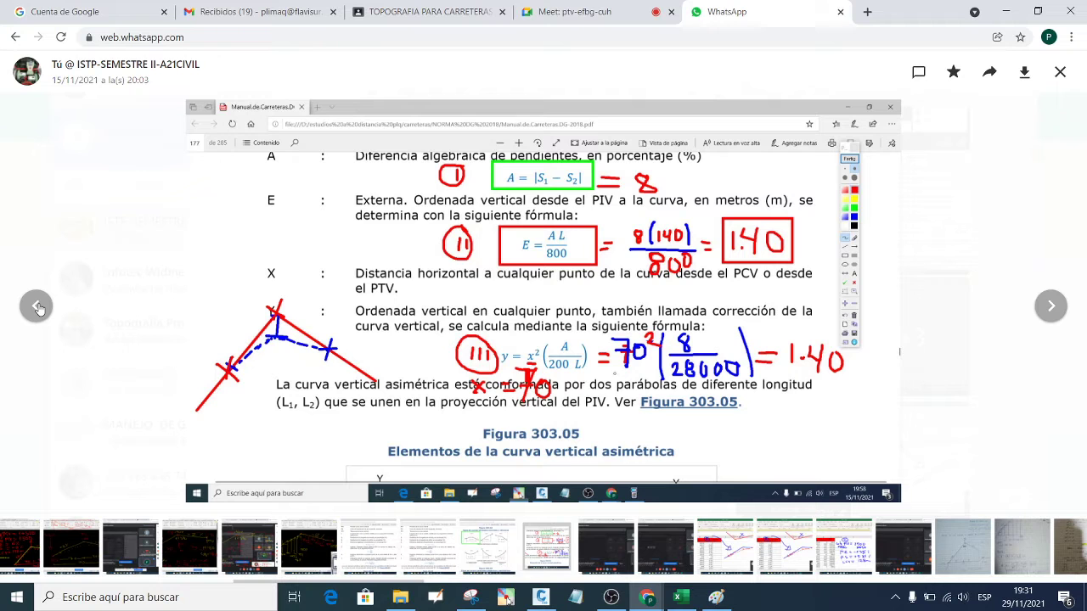
left_click(39, 307)
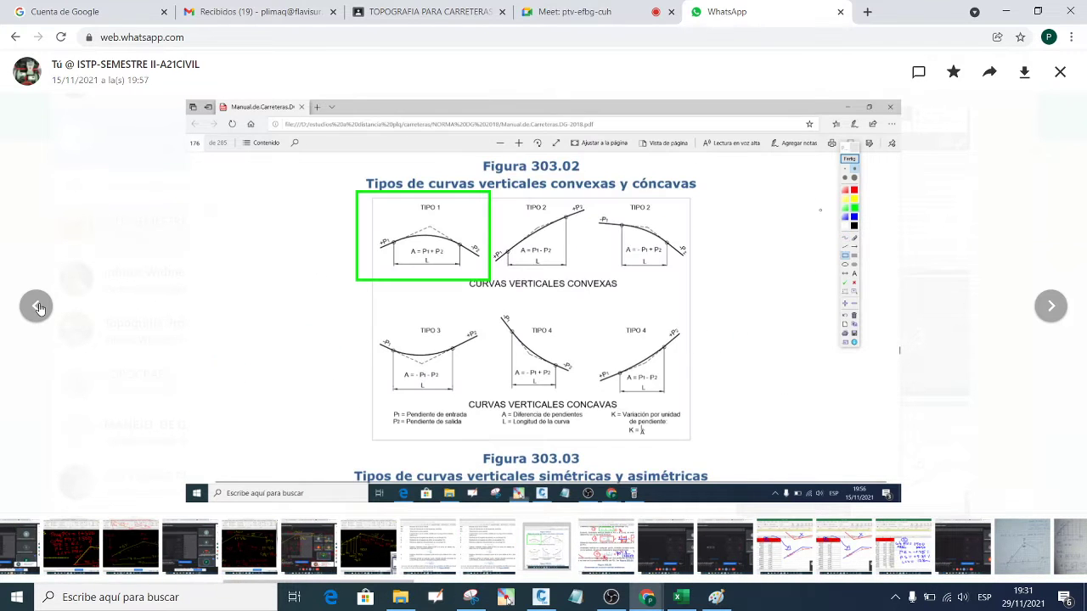
left_click(38, 307)
left_click(1057, 309)
left_click(1056, 309)
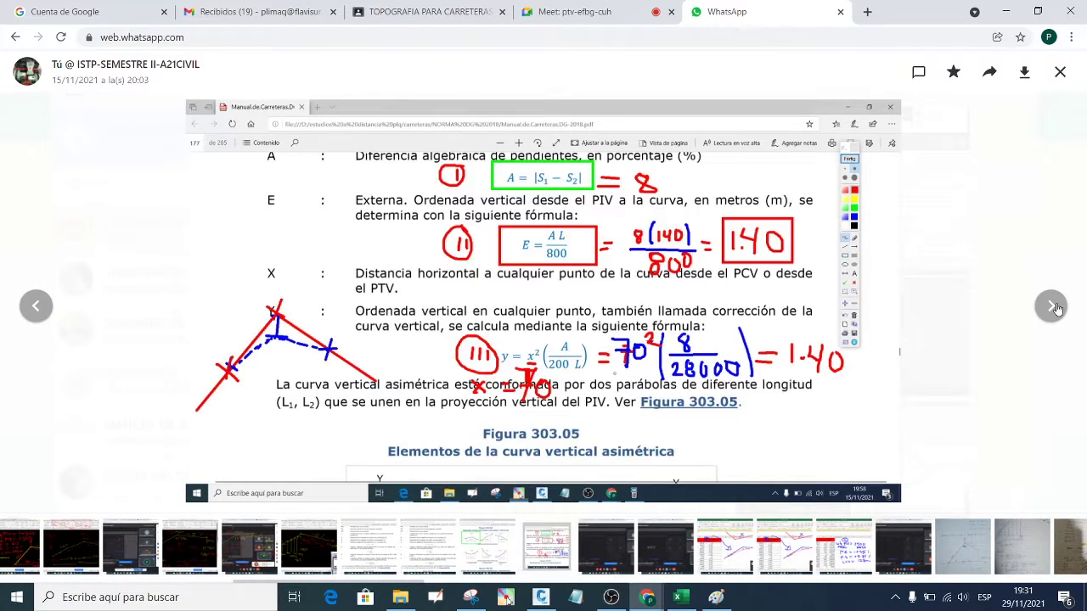
left_click(1056, 309)
left_click(1056, 309)
left_click(1056, 309)
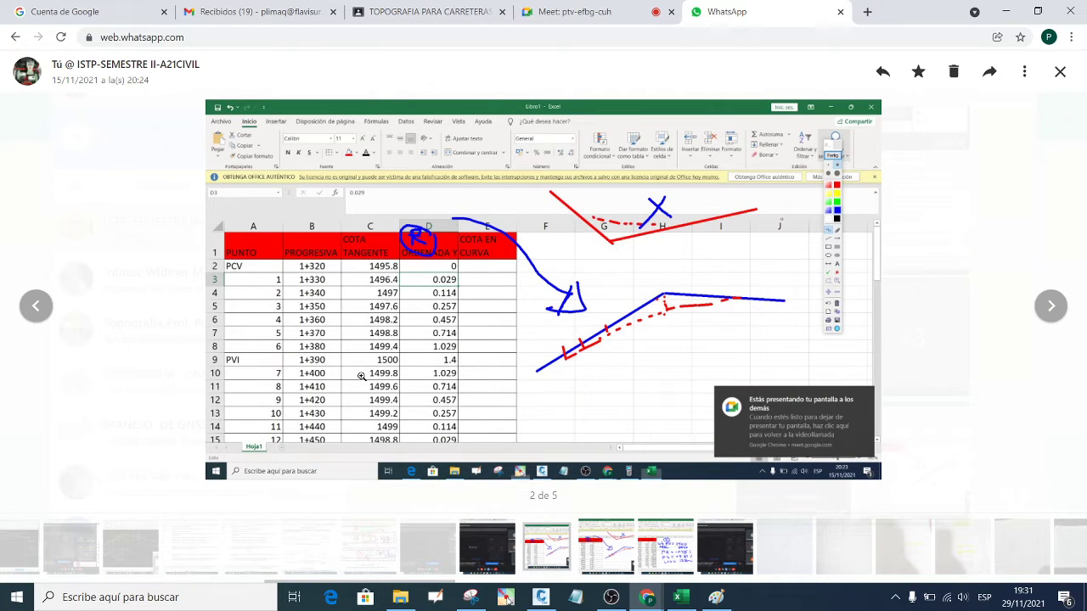
left_click(1053, 307)
left_click(1053, 306)
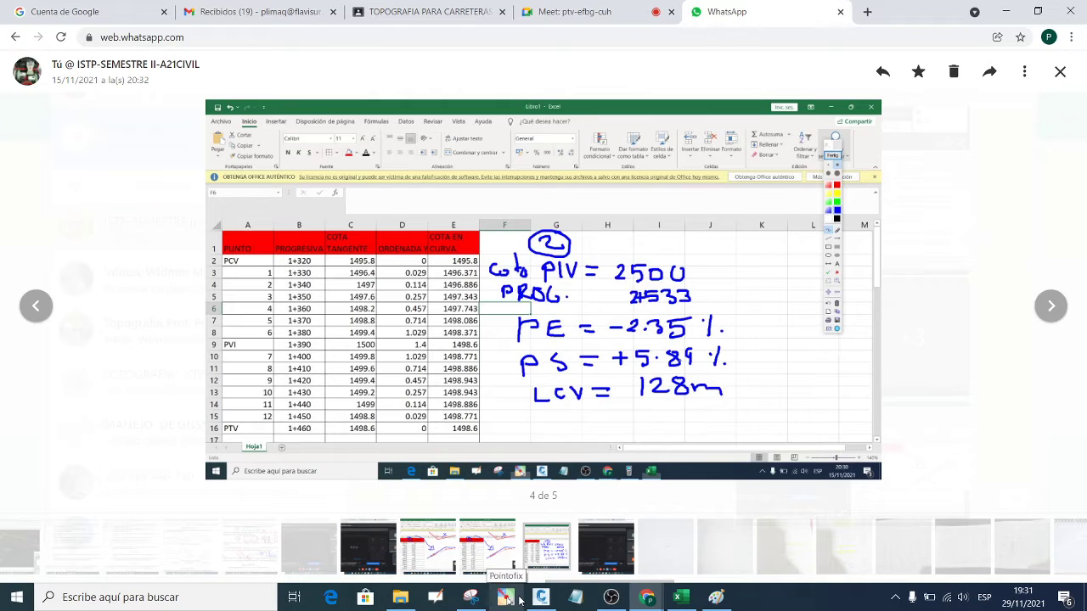
- Snip the annotated curve table and notes, then minimize Snipping Tool and Chrome to reveal Excel
left_click(472, 599)
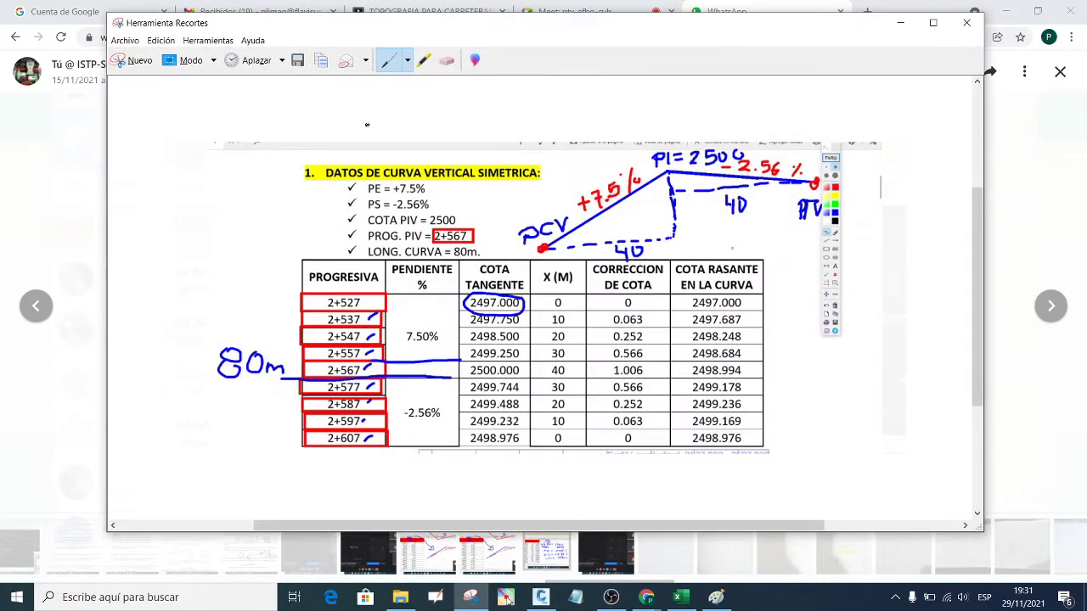
left_click(129, 61)
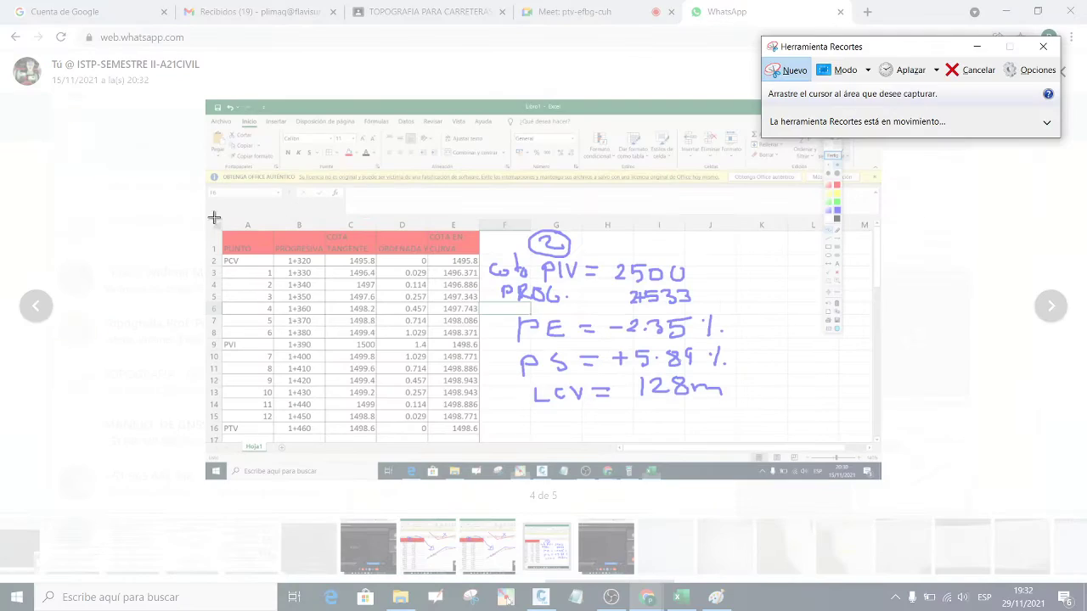
mouse_move(218, 222)
left_mouse_down()
mouse_move(363, 268)
mouse_move(758, 441)
left_mouse_up()
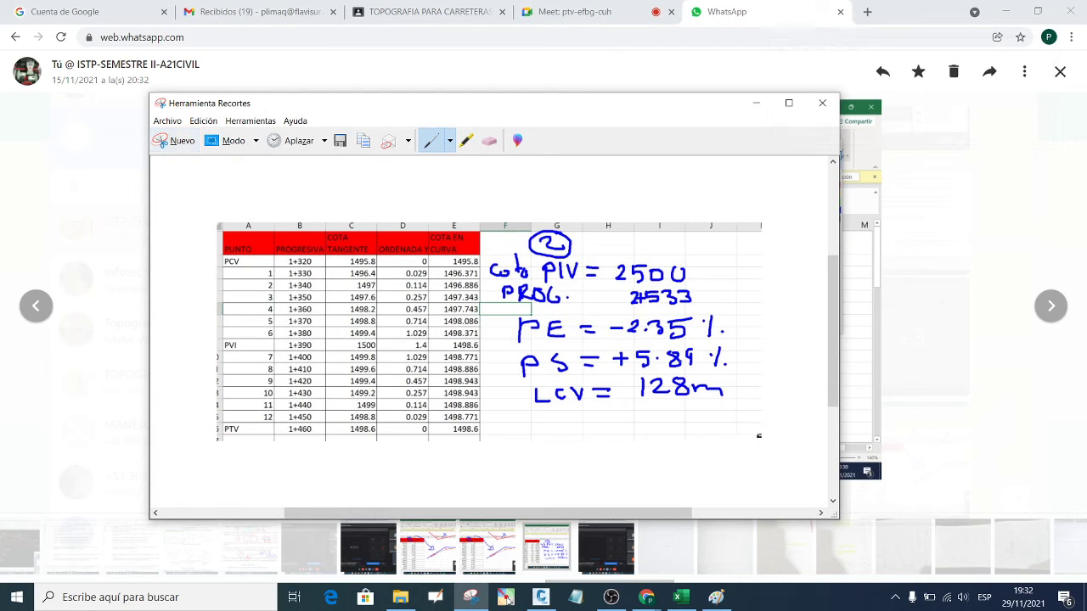
left_click(756, 103)
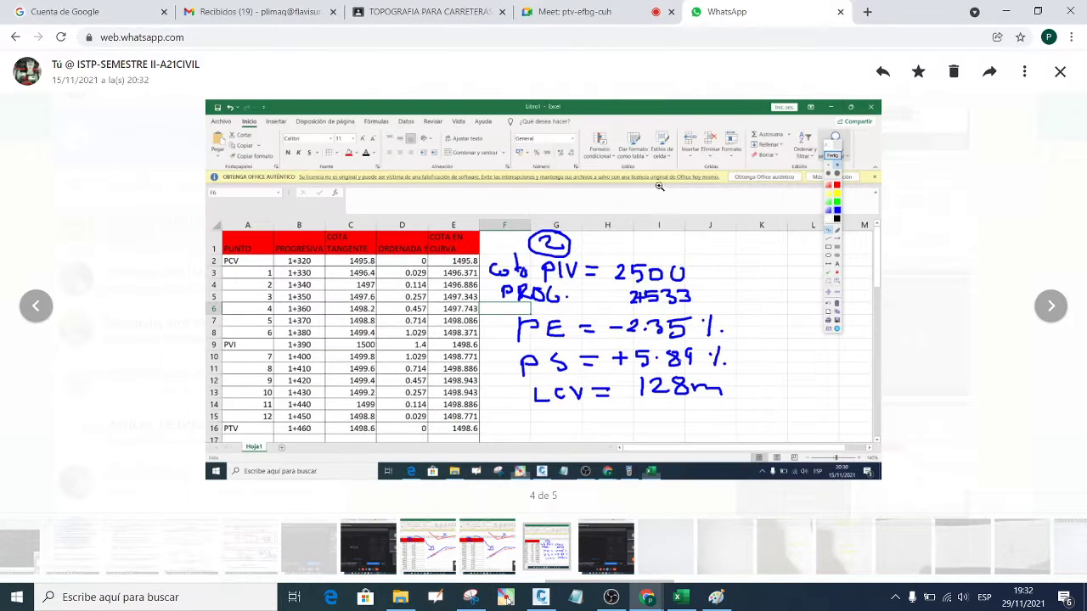
left_click(1006, 12)
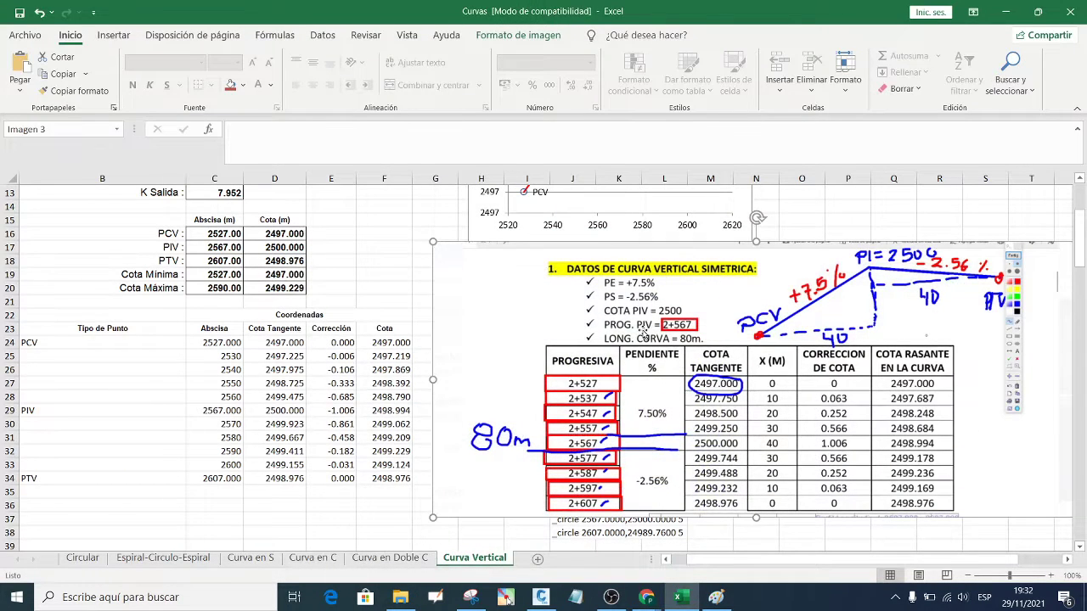
- Delete the old pasted picture and admit the pending participant to the video call
key("Delete")
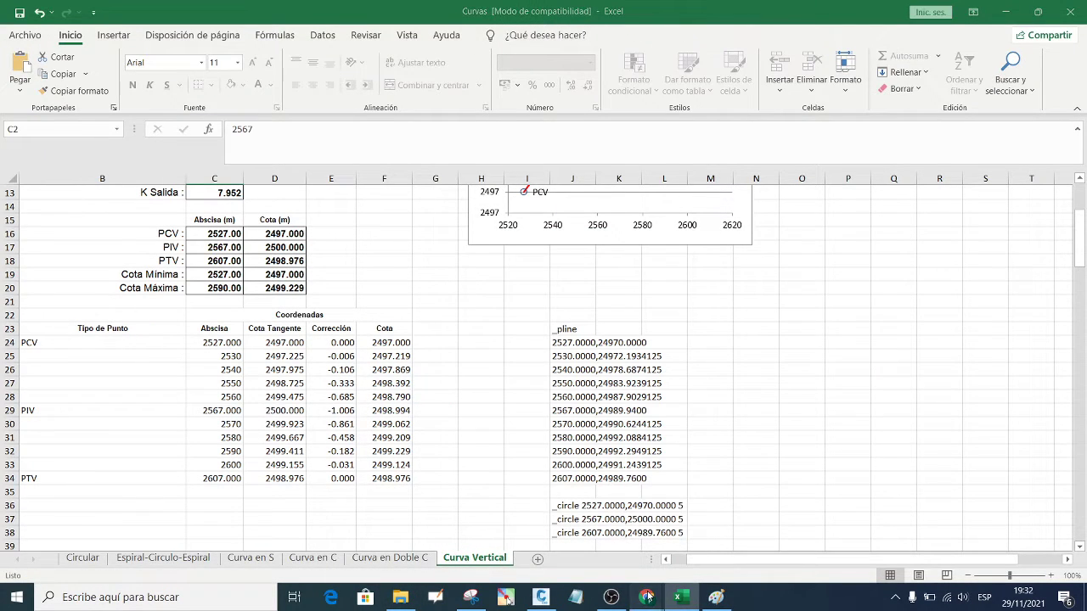
mouse_move(646, 597)
left_click(566, 531)
left_click(574, 12)
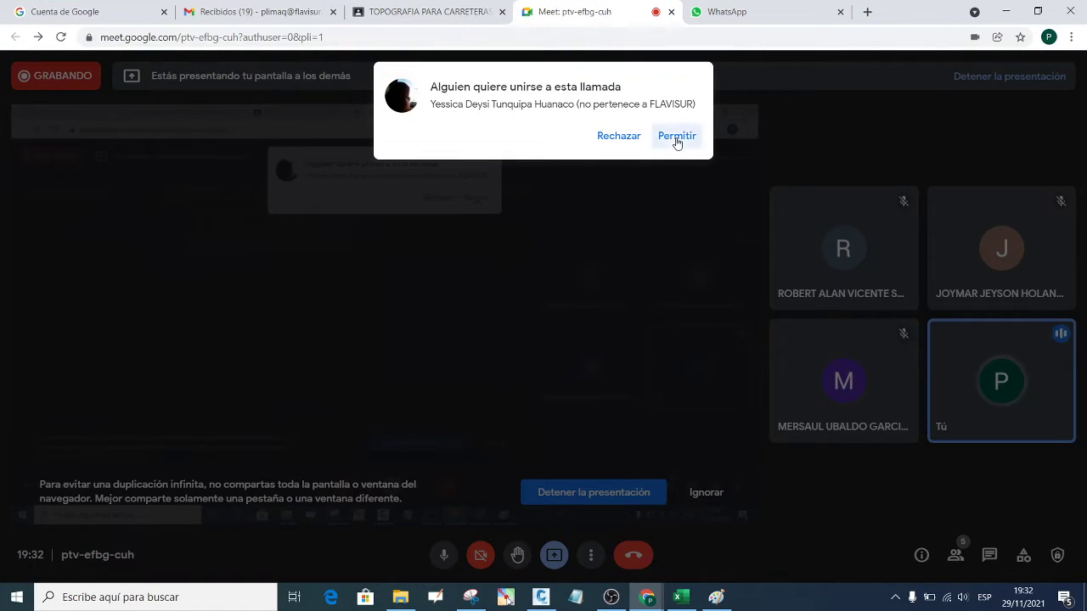
left_click(677, 142)
left_click(1006, 12)
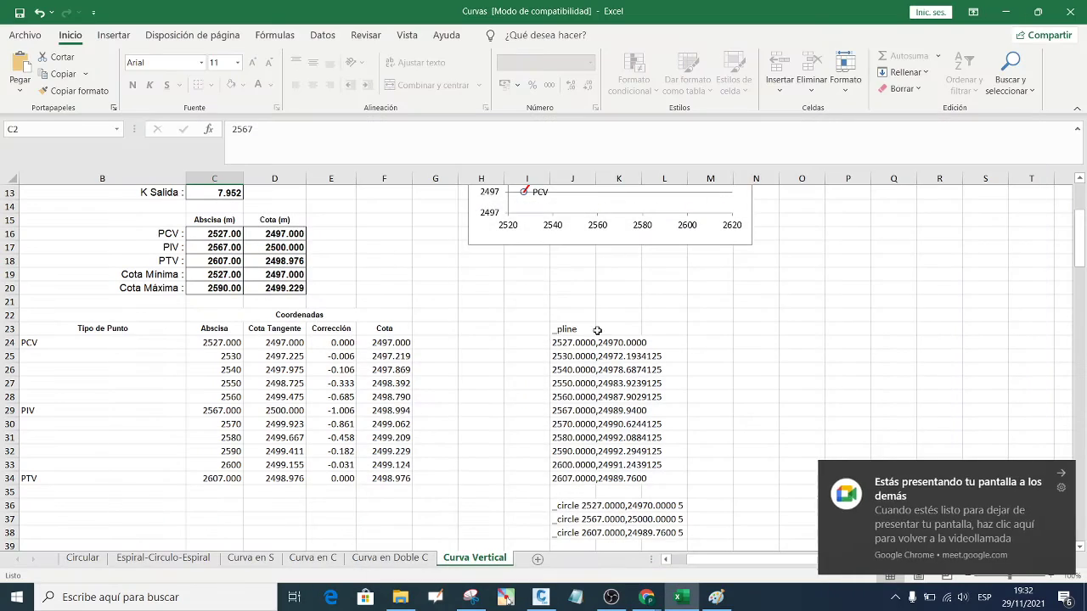
- Paste the new table-and-notes snip at the top of the Curva Vertical sheet
scroll(535, 319, "up", 3)
scroll(532, 329, "up", 1)
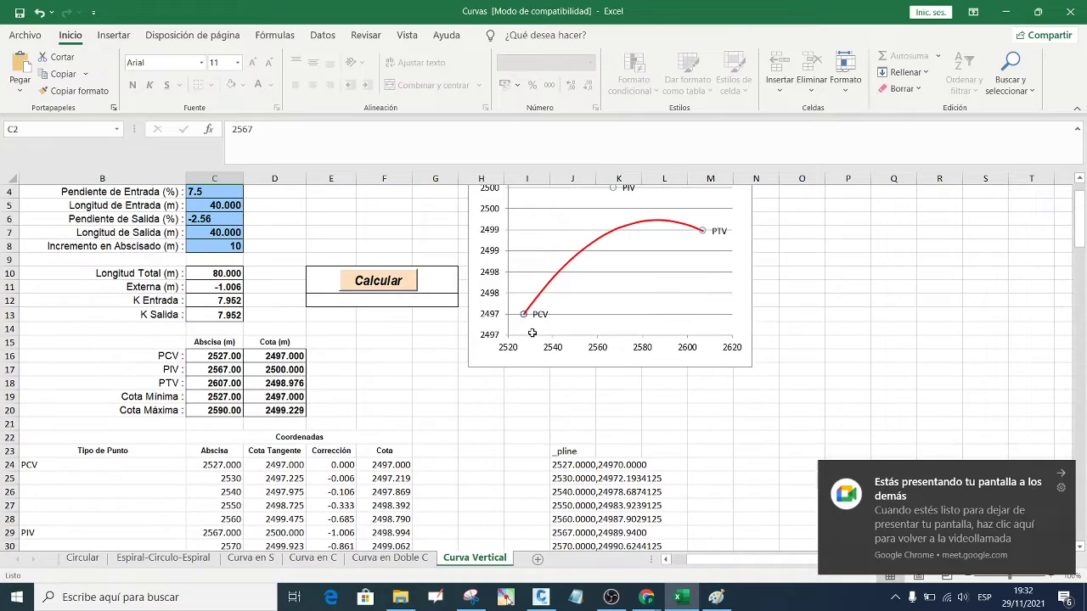
scroll(532, 336, "up", 1)
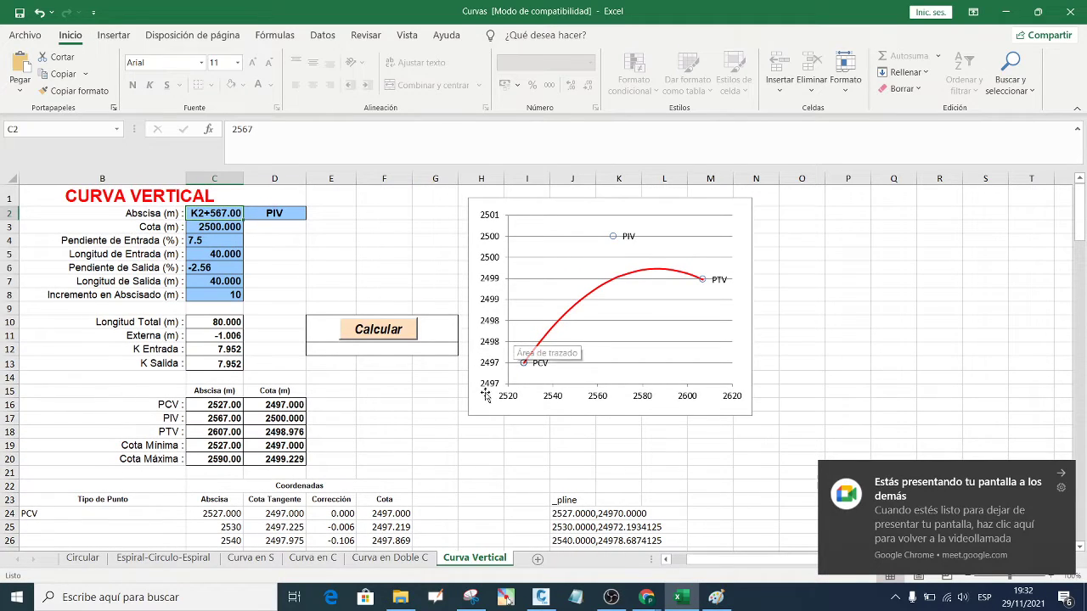
key("ctrl+v")
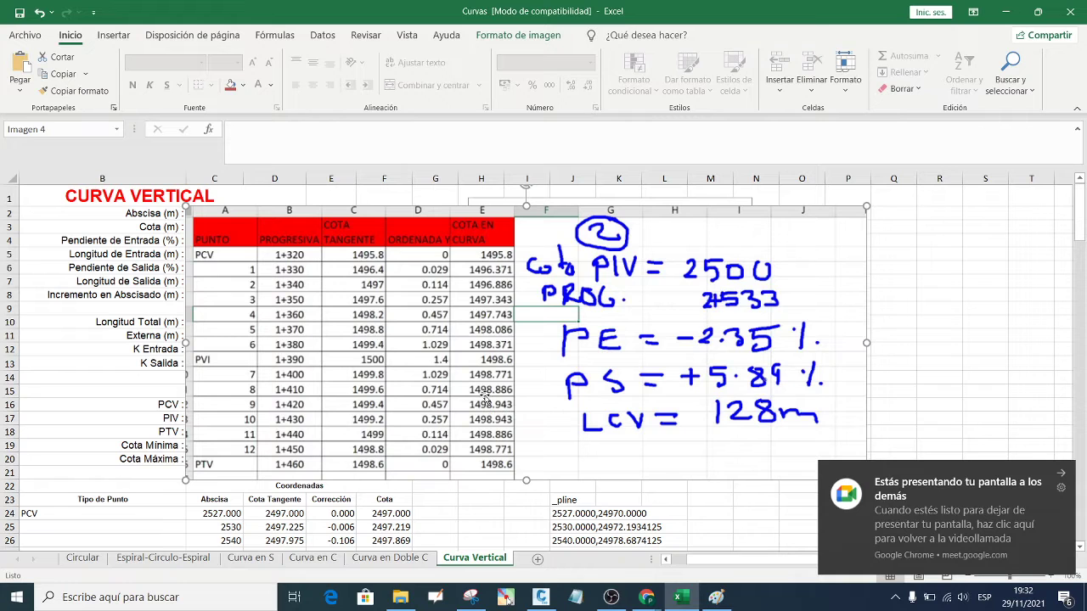
- Move the snip beside the input cells and set the PIV abscissa to K2+533.00
left_click_drag(600, 316, 750, 304)
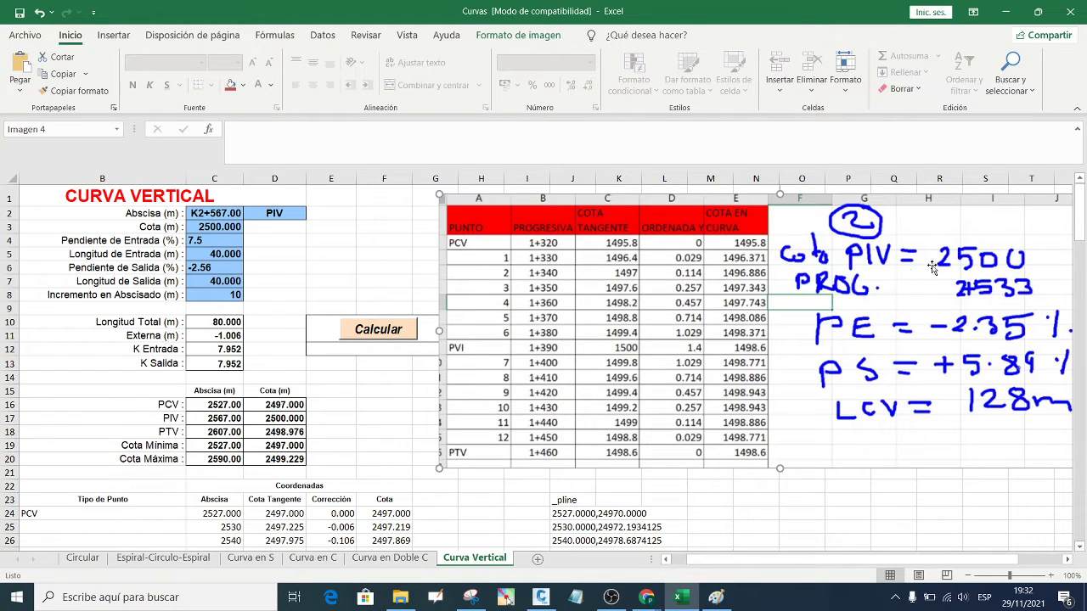
left_click(218, 227)
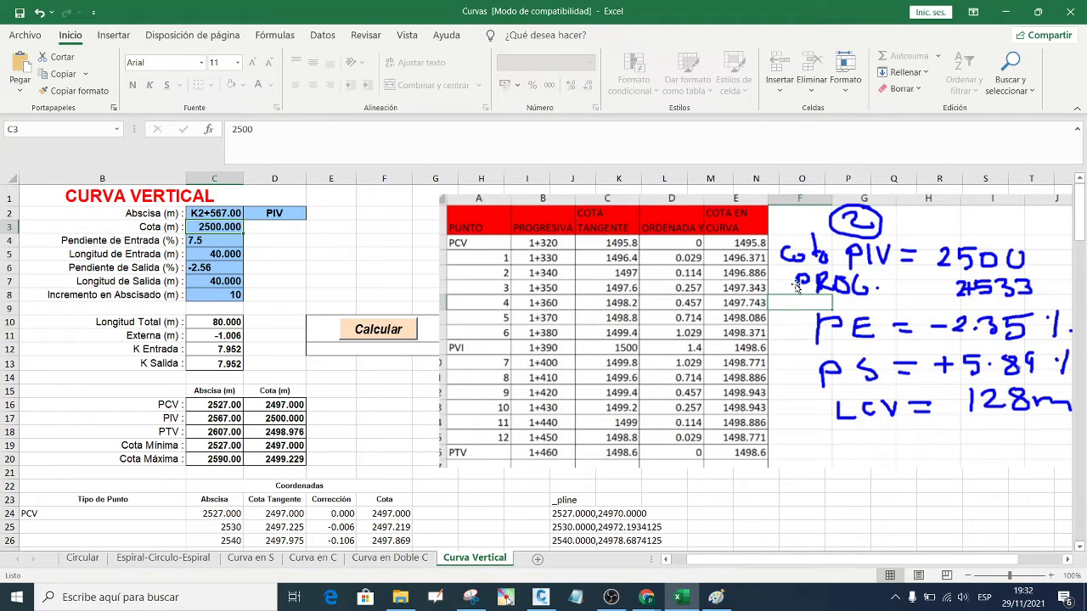
left_click(215, 214)
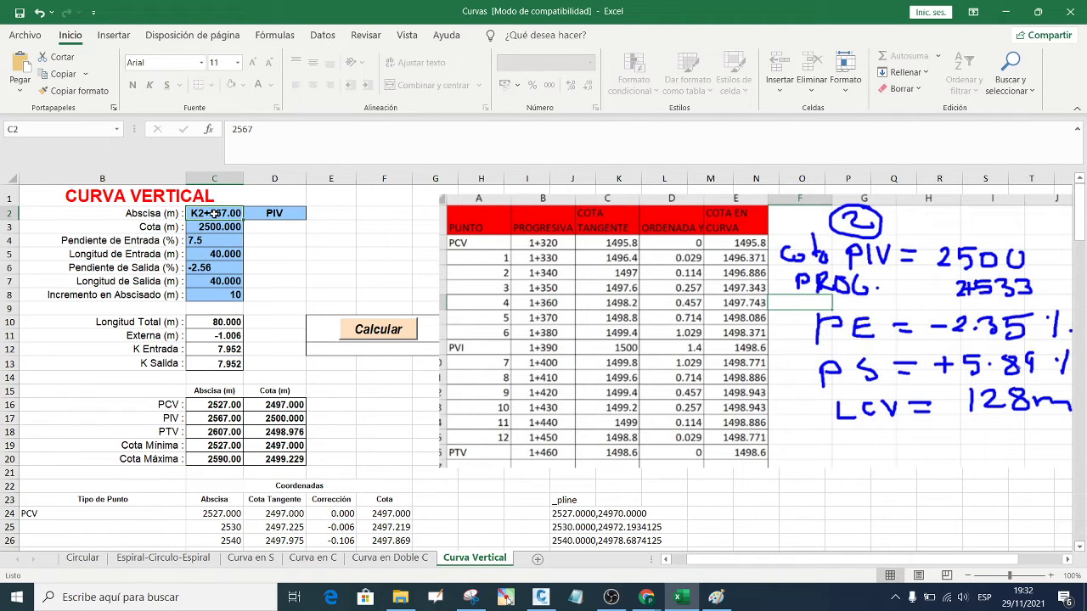
type("2533")
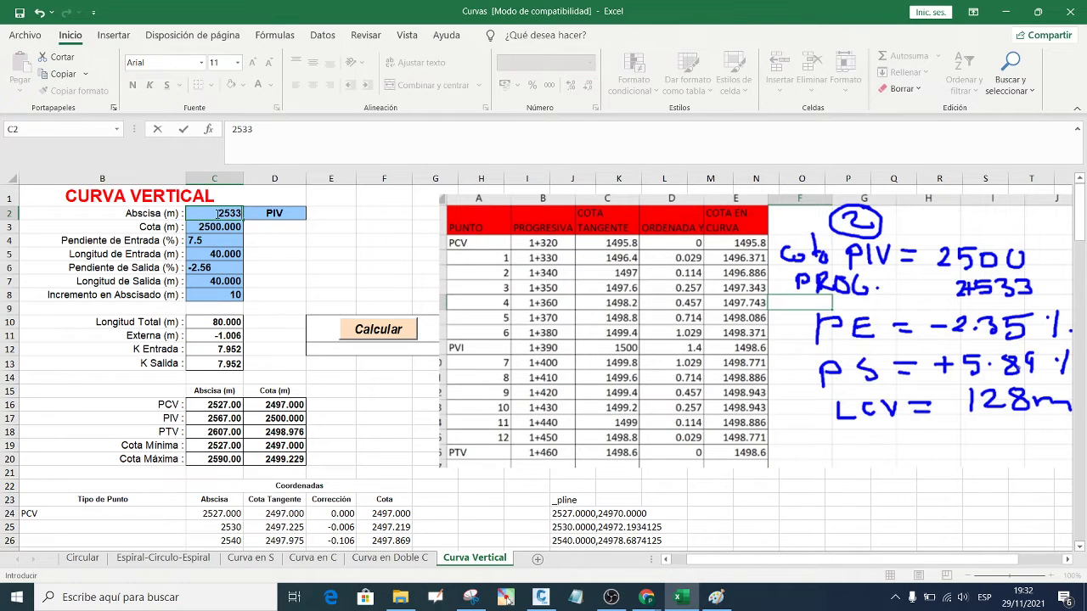
left_click(266, 237)
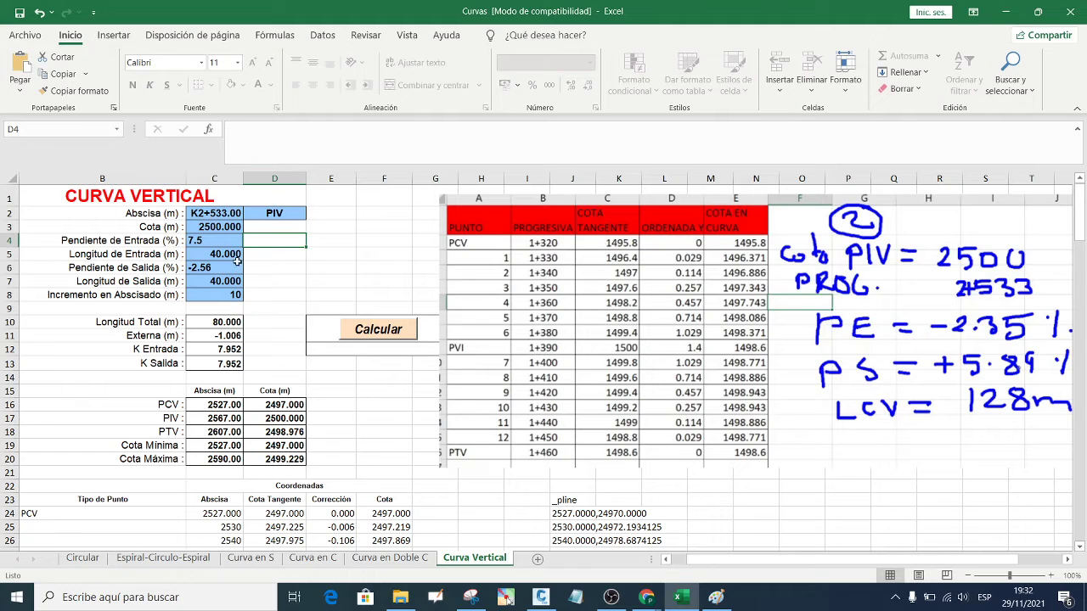
- Enter entry grade −2.35, entry length 64, exit grade 5.89 and exit length 64
left_click(214, 243)
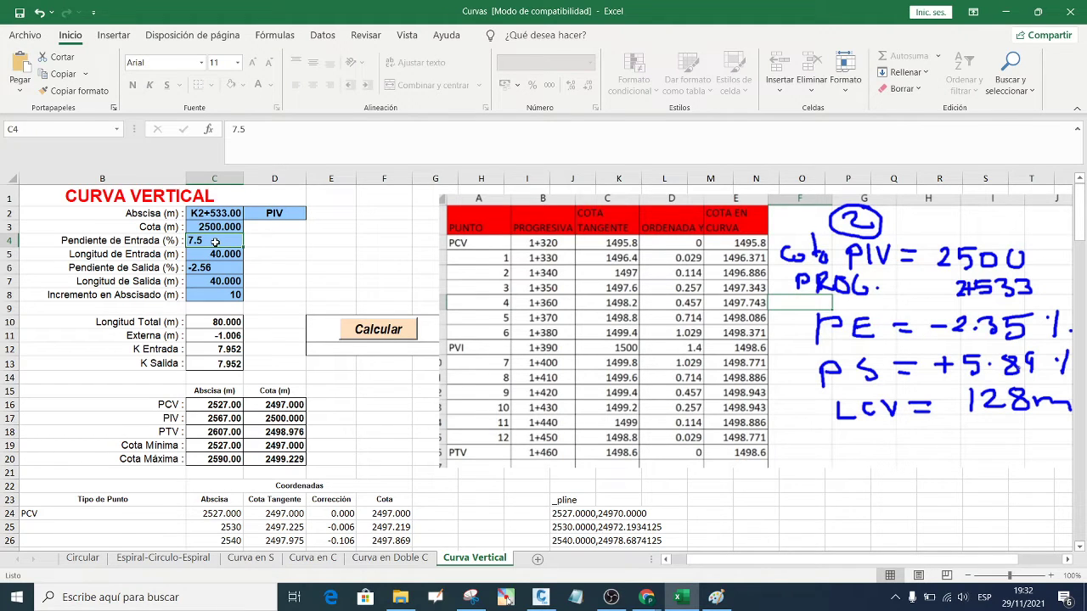
type("-2")
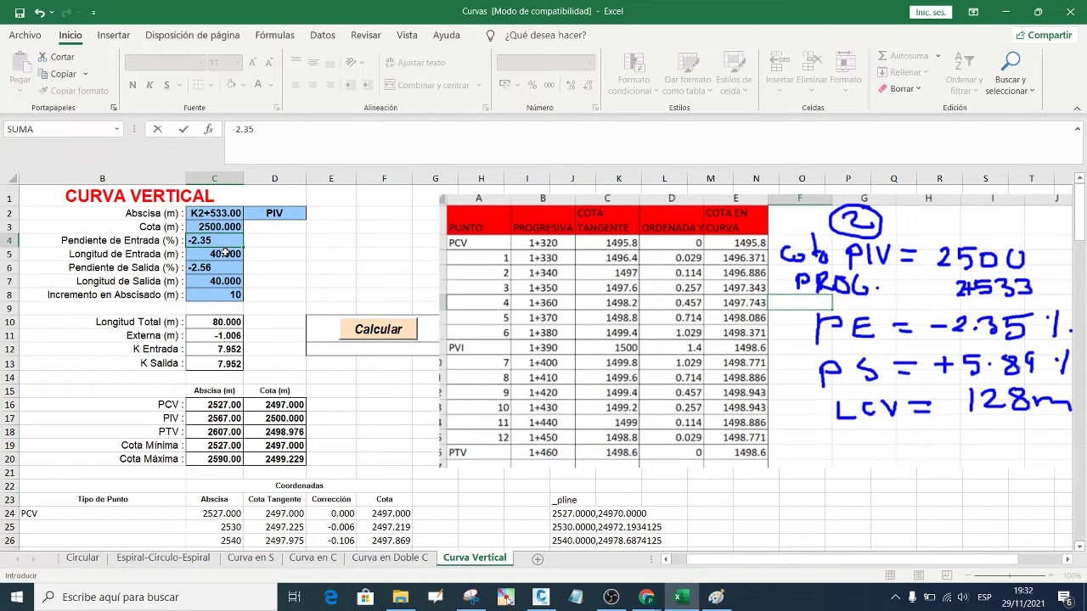
key("Return")
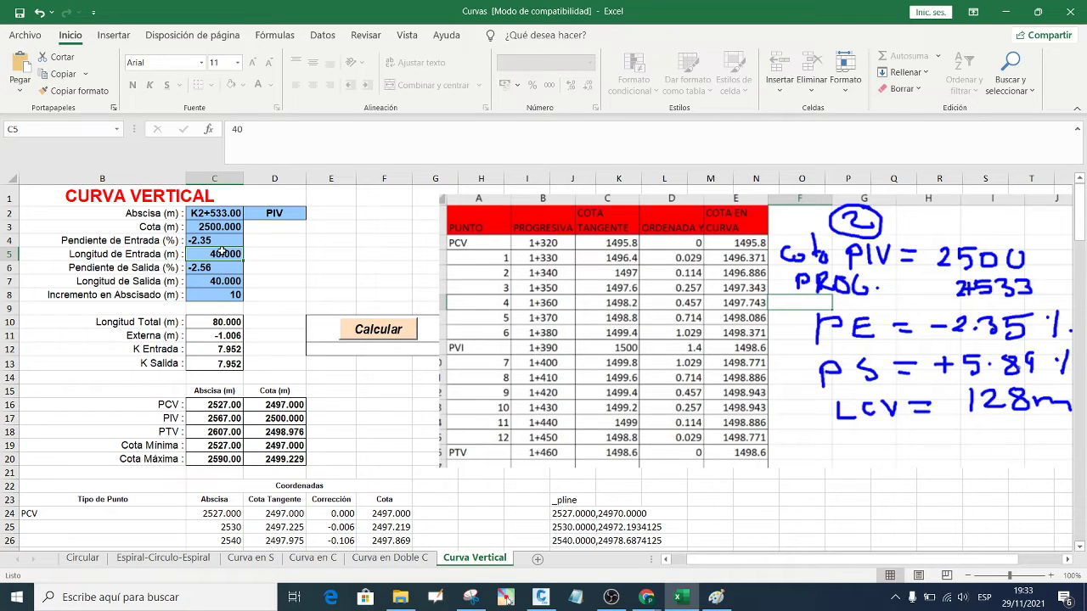
type("64")
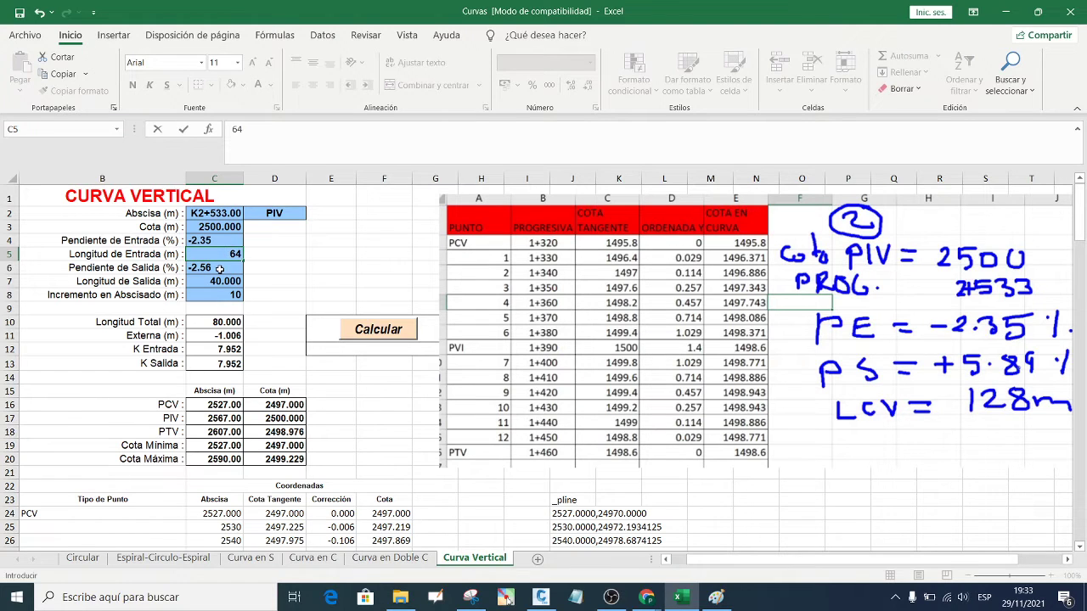
left_click(220, 268)
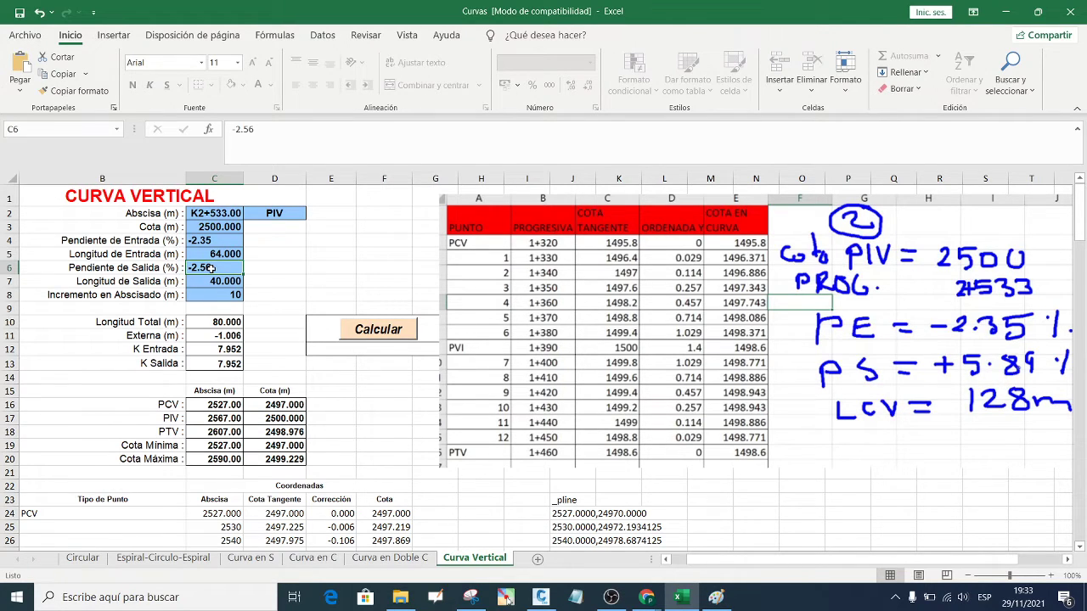
type("5.89")
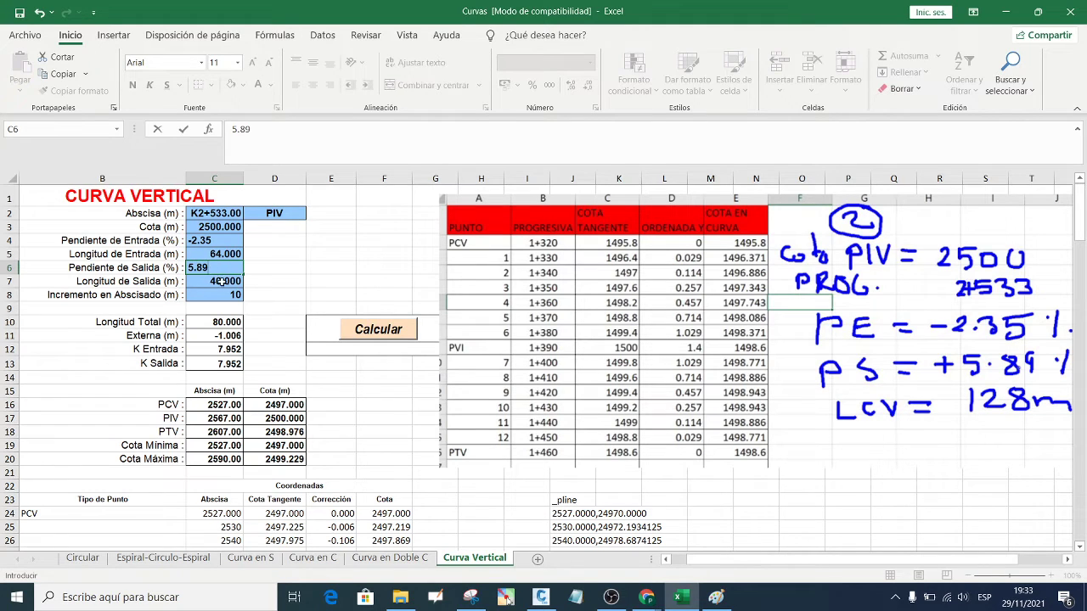
key("Return")
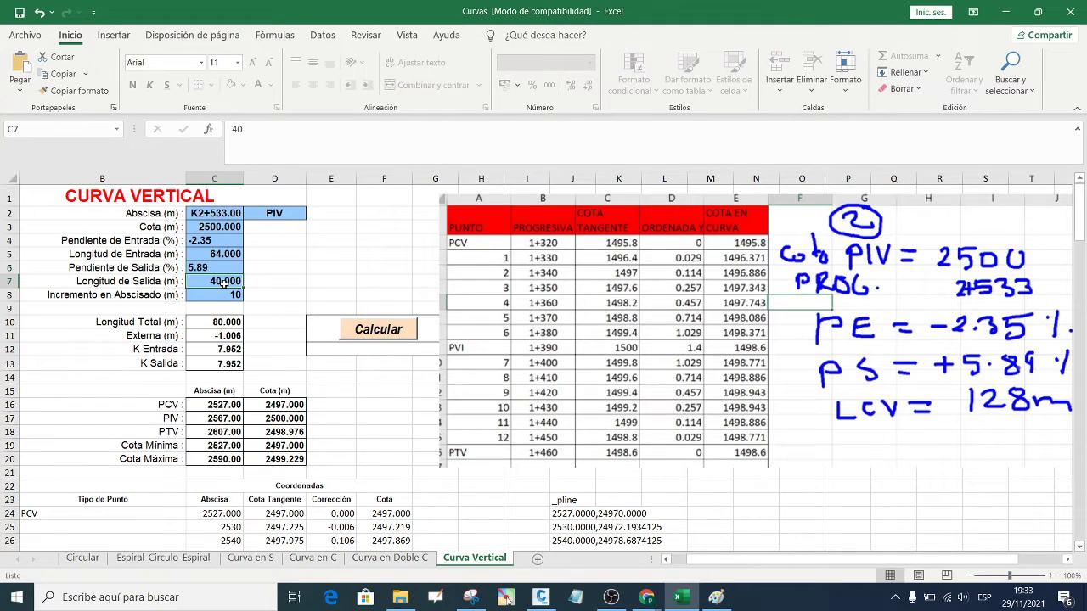
type("64")
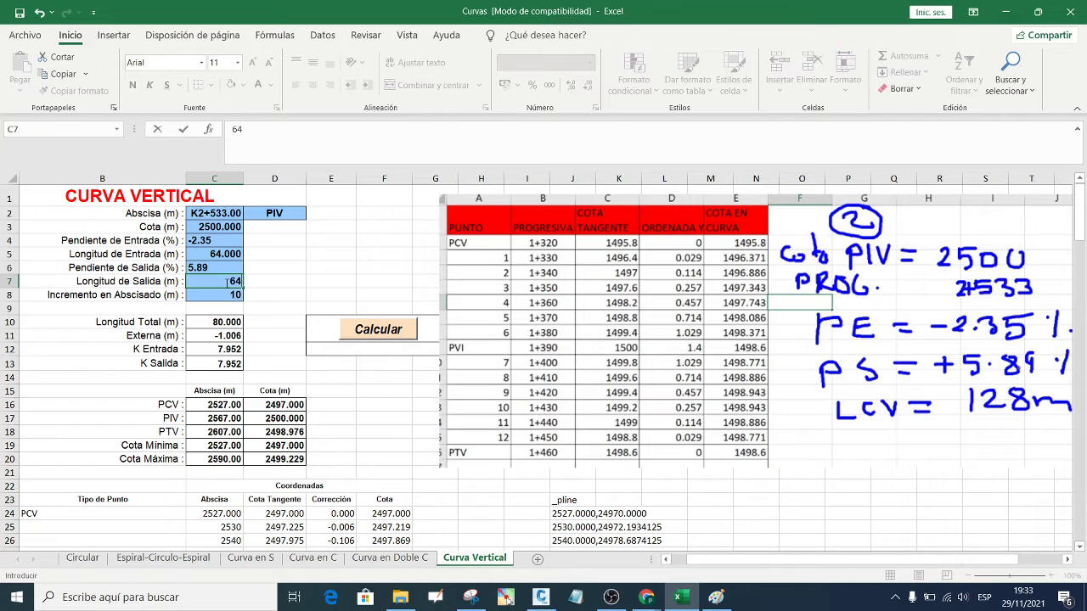
key("Return")
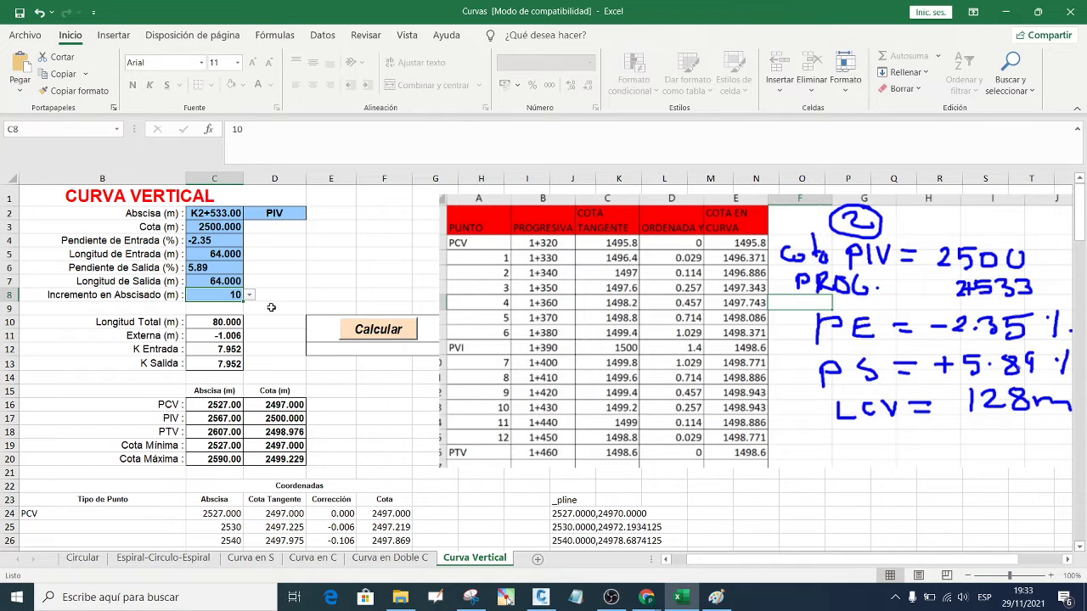
- Run Calcular for the 128 m curve and move the notes picture beside the results
left_click(379, 329)
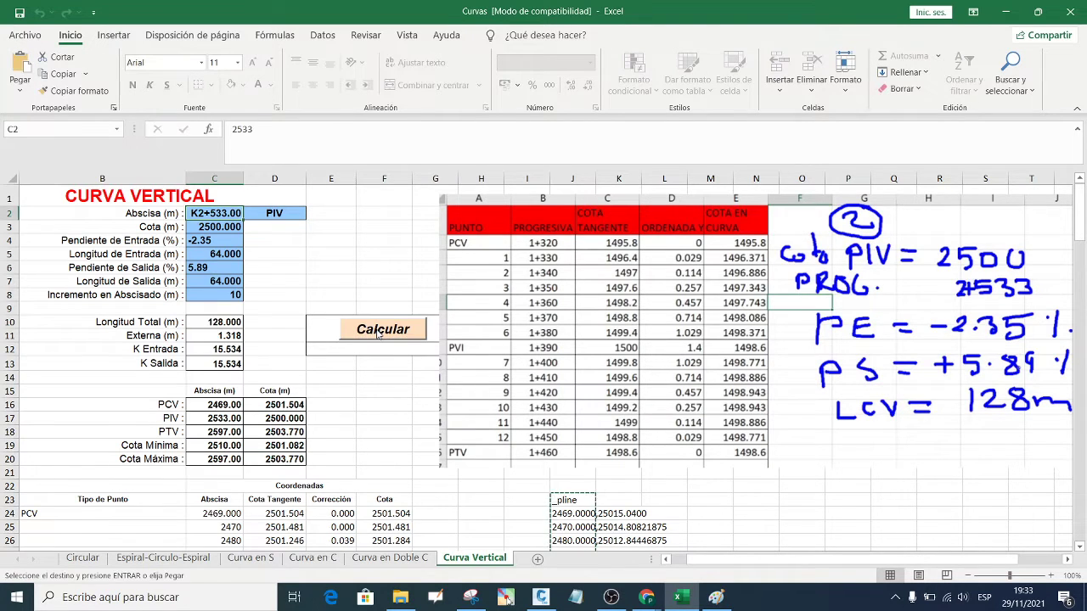
scroll(399, 297, "down", 3)
scroll(473, 315, "up", 1)
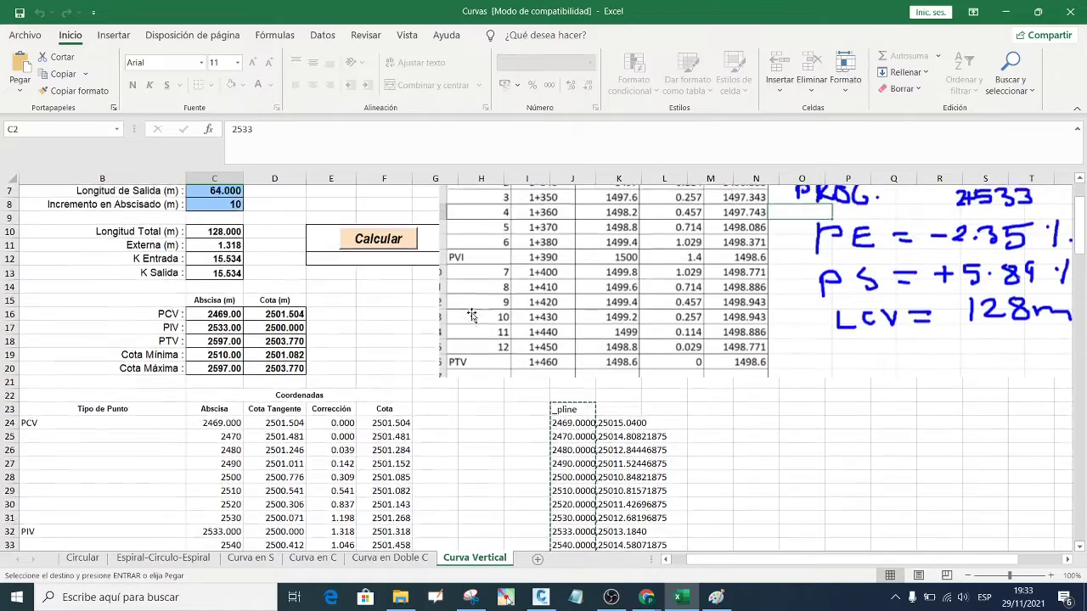
scroll(474, 315, "up", 1)
left_click(624, 432)
left_click_drag(625, 432, 654, 478)
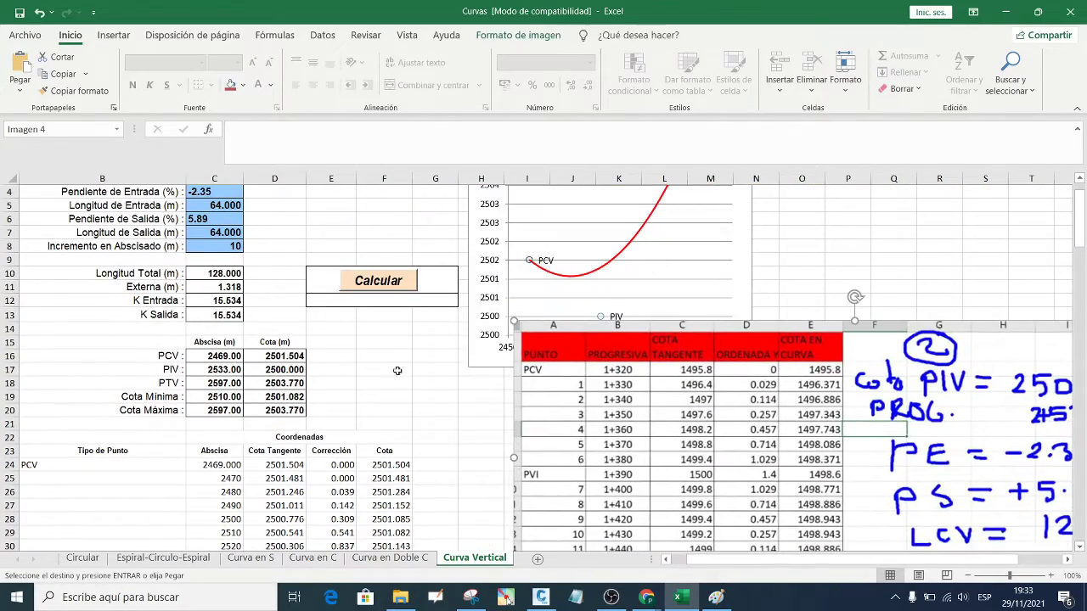
scroll(632, 322, "down", 4)
left_click_drag(631, 323, 579, 404)
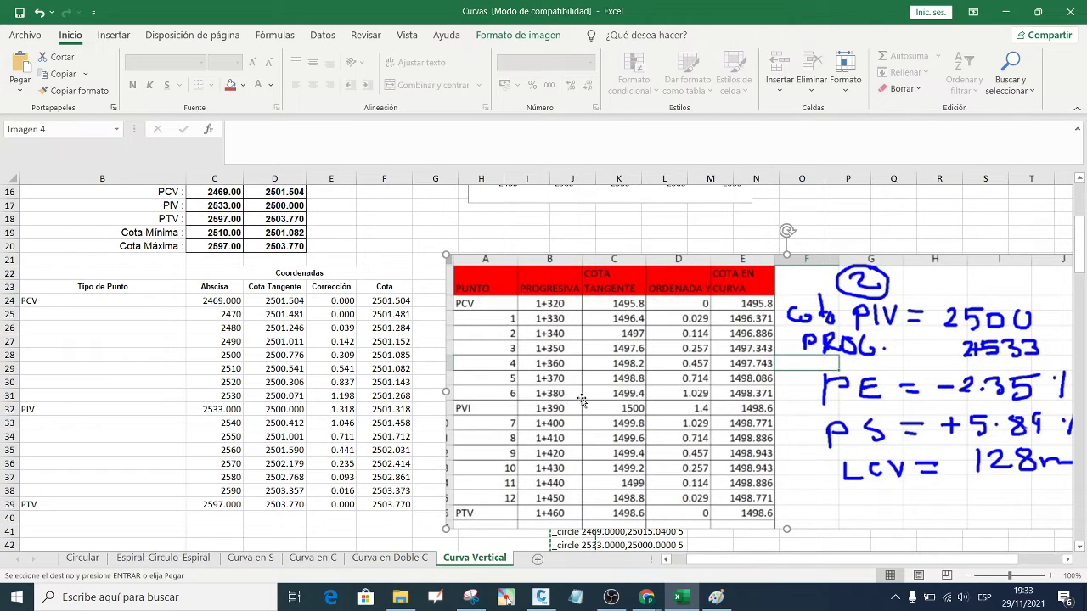
left_click_drag(582, 398, 632, 377)
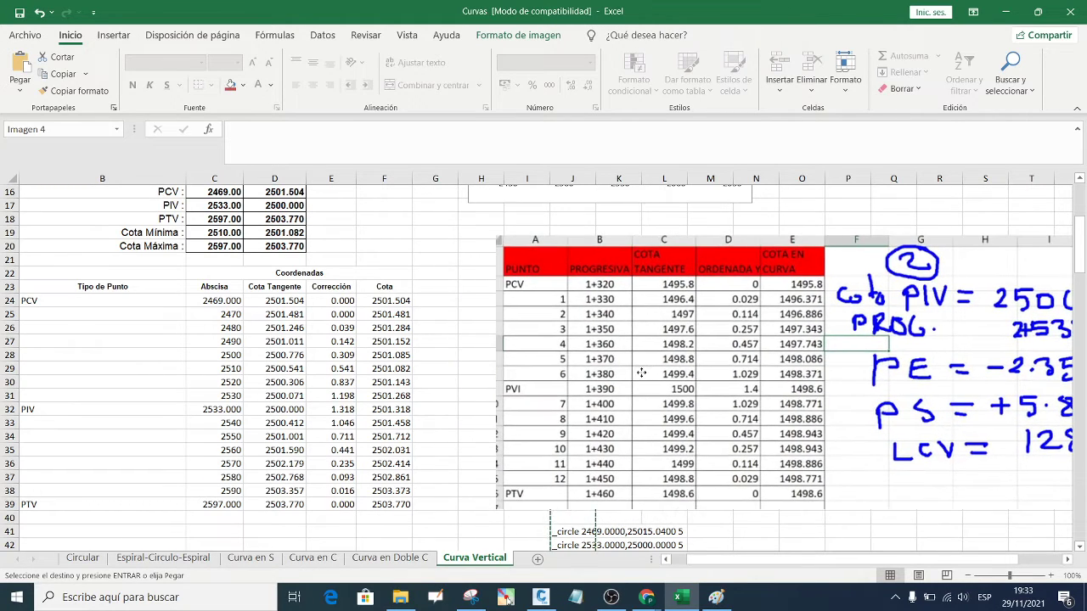
scroll(588, 335, "up", 1)
scroll(374, 265, "up", 3)
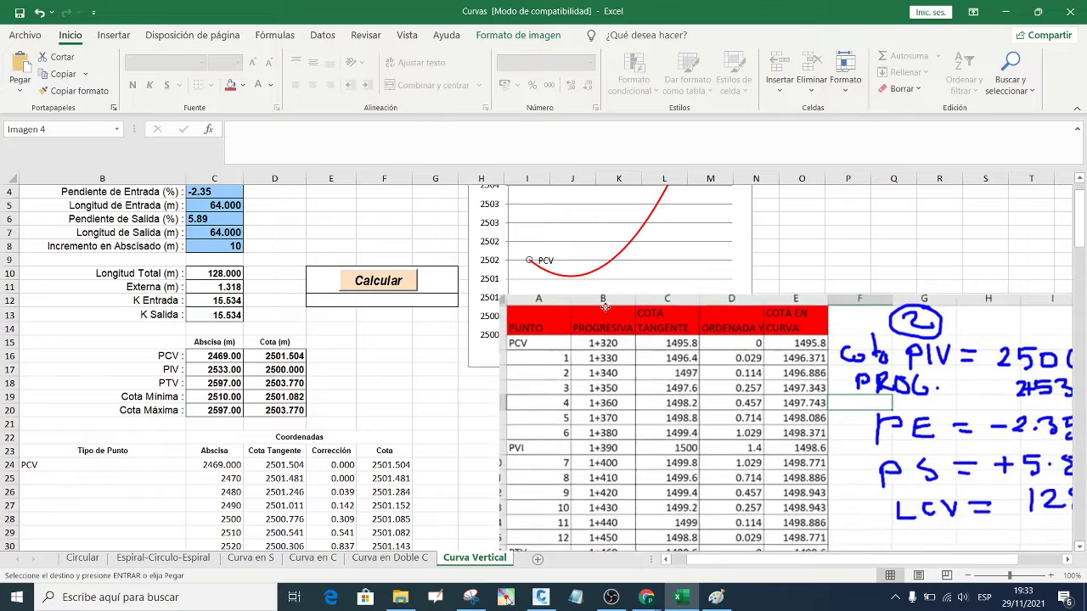
scroll(374, 265, "up", 3)
left_click_drag(490, 294, 452, 263)
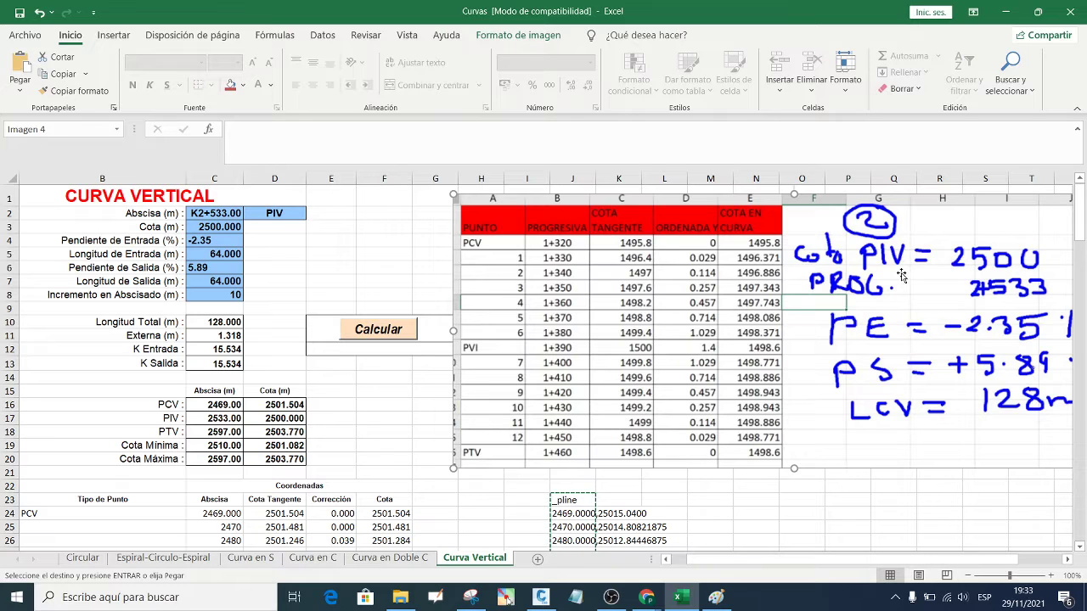
- Recalculate the curve and reposition the notes picture so the full chart is visible
left_click(223, 215)
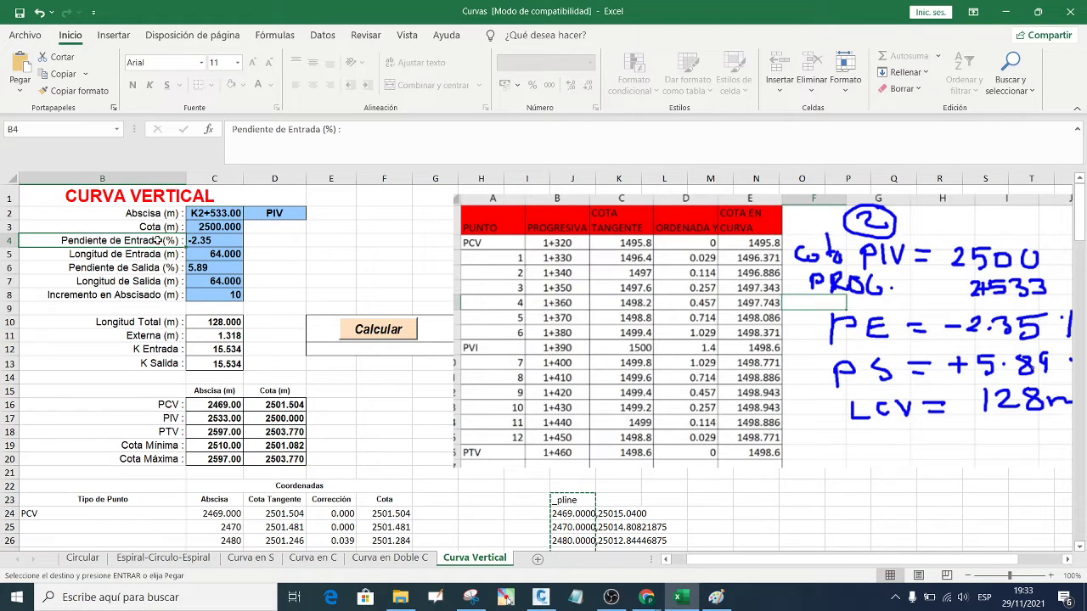
left_click(207, 241)
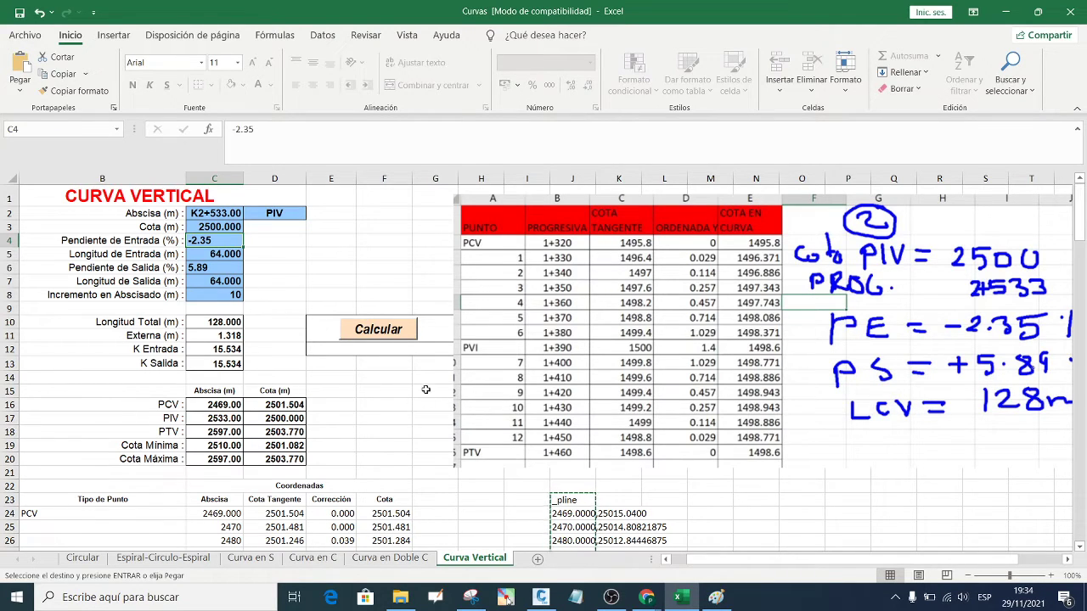
scroll(425, 389, "down", 3)
left_click_drag(574, 190, 584, 429)
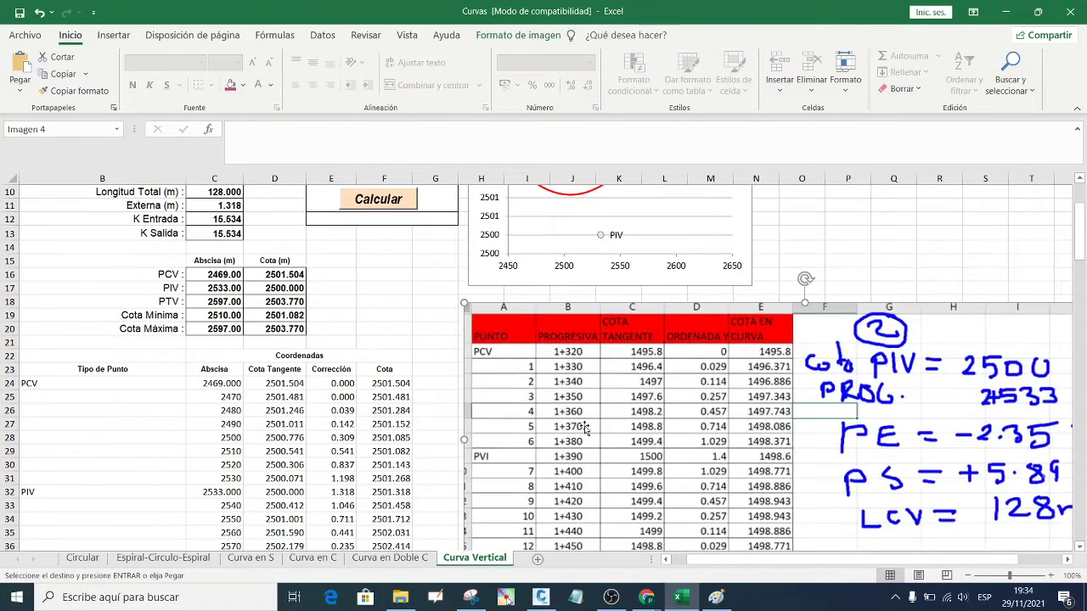
left_click(382, 203)
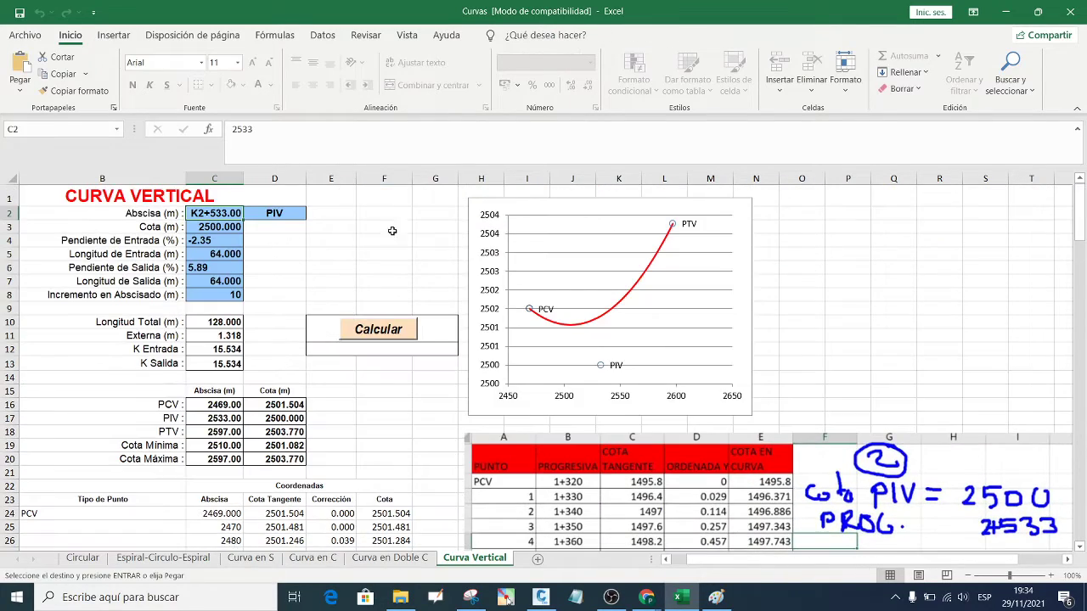
scroll(480, 364, "down", 3)
scroll(574, 372, "down", 1)
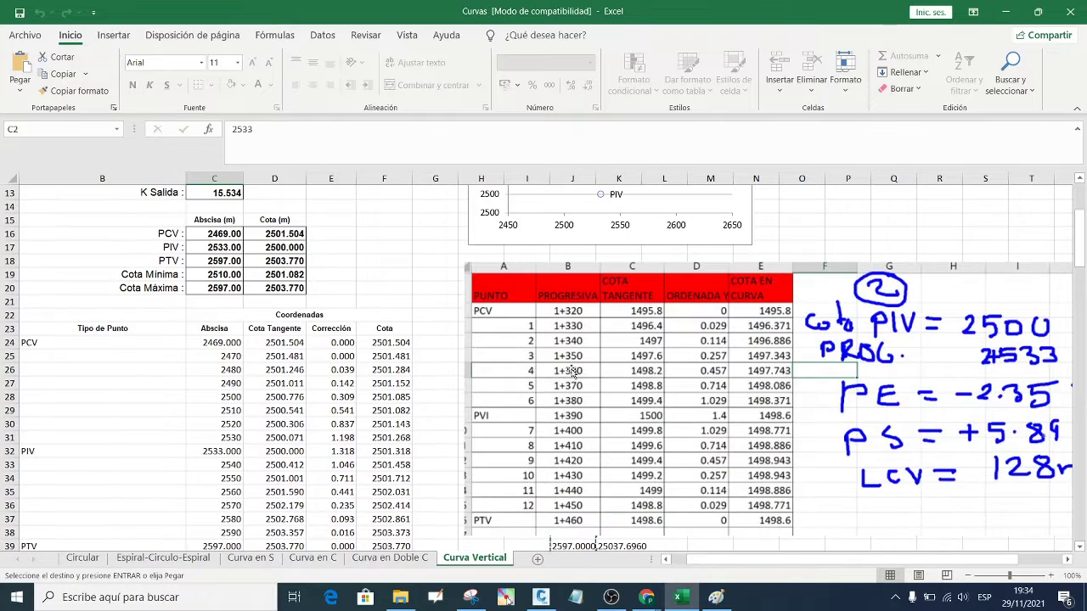
left_click_drag(645, 372, 648, 400)
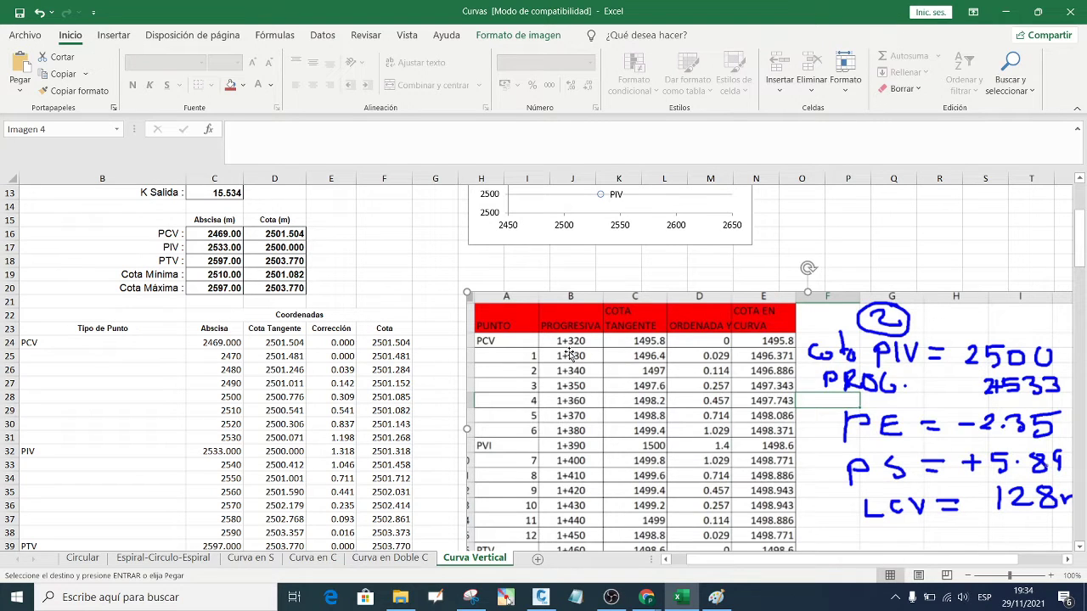
left_click_drag(887, 399, 883, 353)
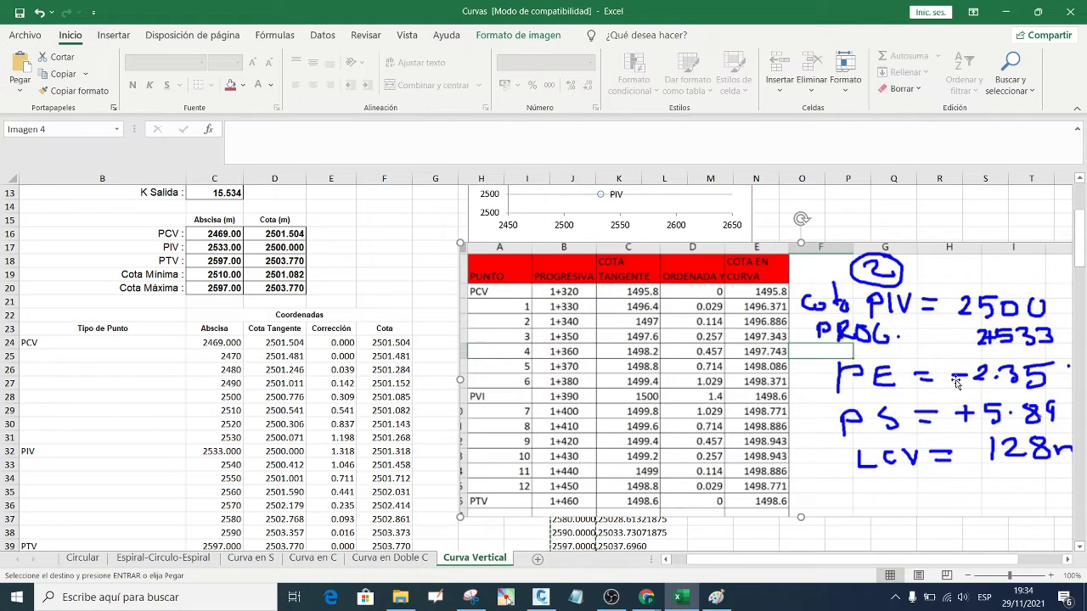
left_click(505, 597)
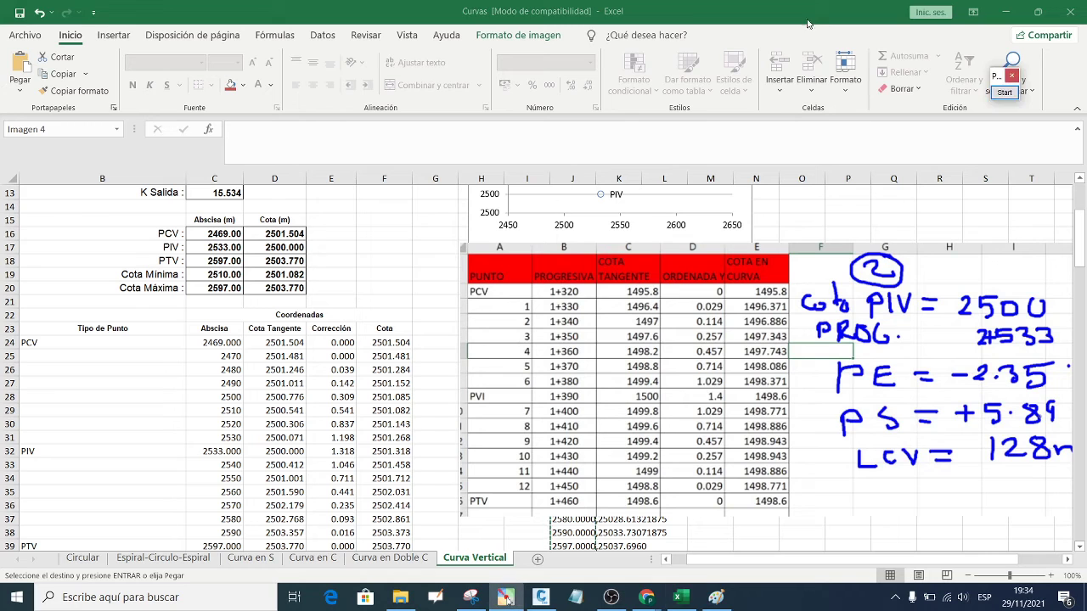
- Draw red boxes around the handwritten PROG. 2+533 and the 1+320 station cell
left_click(1005, 92)
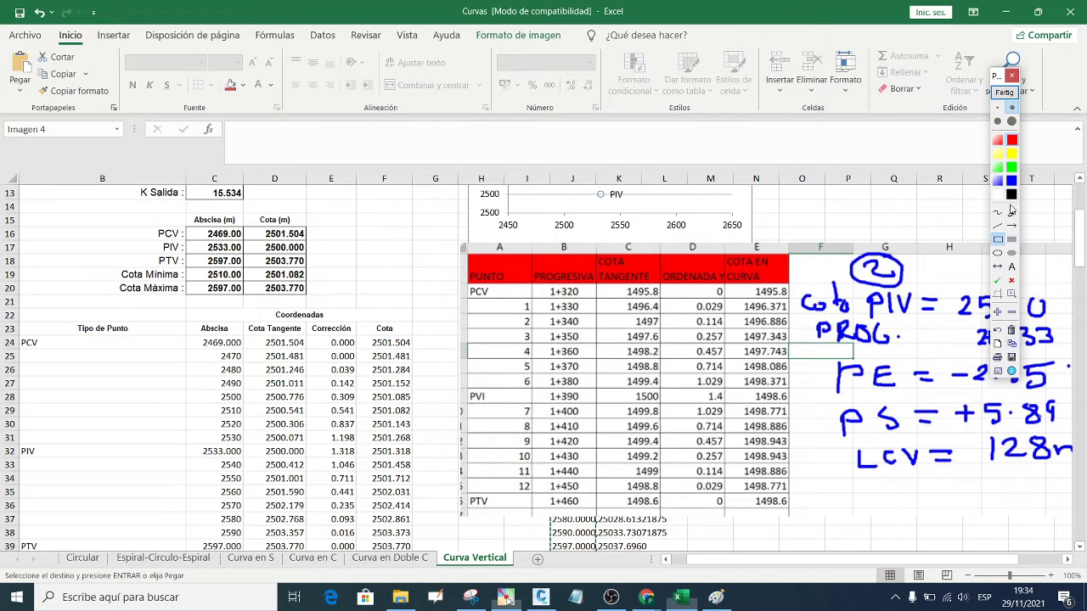
left_click_drag(997, 77, 918, 20)
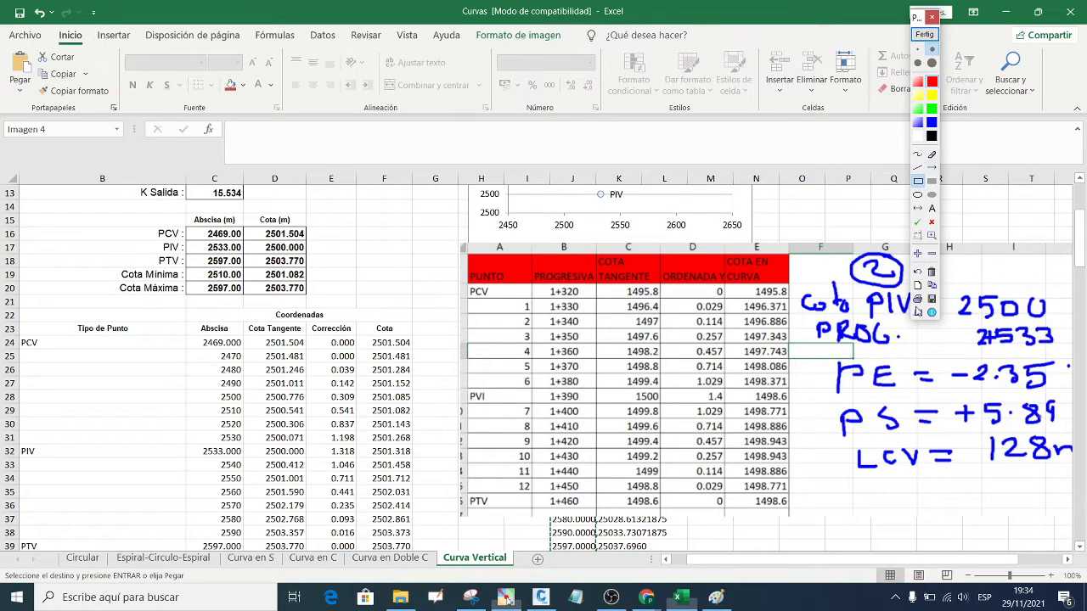
left_click_drag(810, 317, 1060, 355)
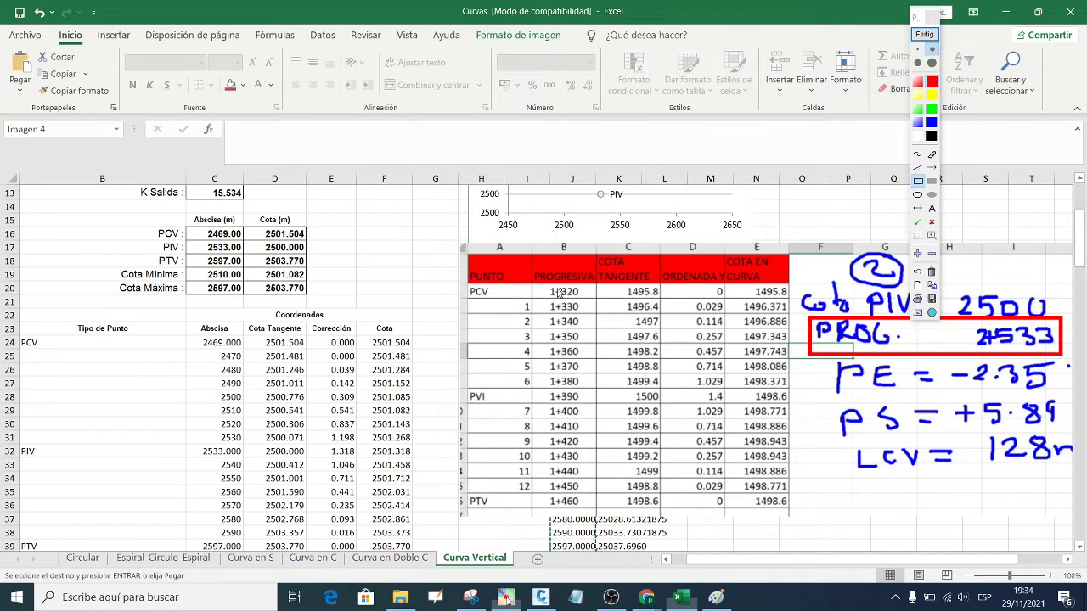
left_click_drag(536, 286, 586, 299)
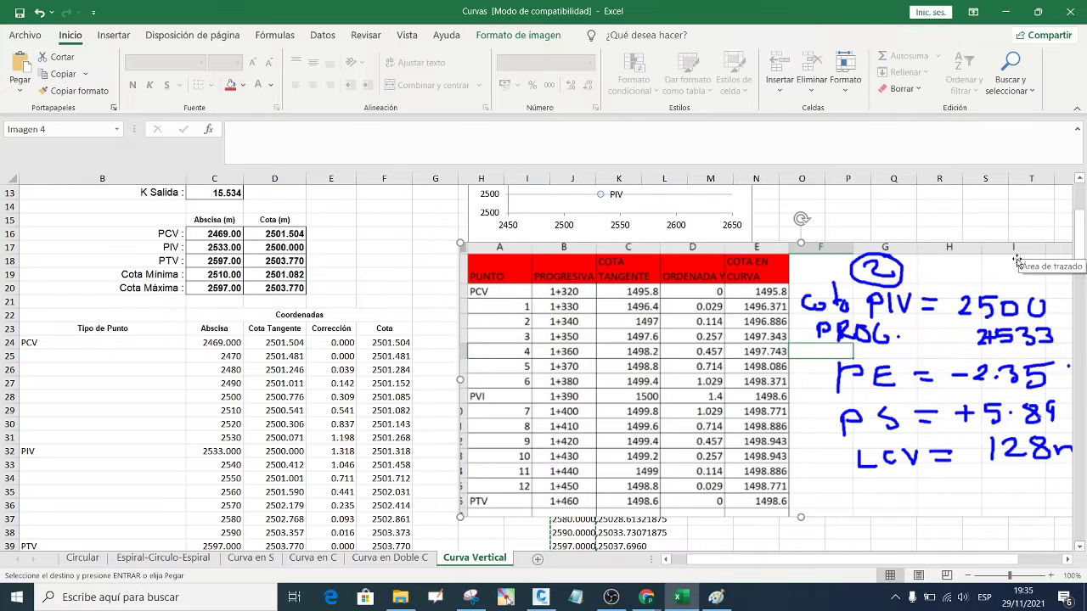
- Select the pasted notes picture and delete it from the sheet
mouse_move(1008, 262)
left_mouse_down()
mouse_move(946, 221)
mouse_move(896, 225)
left_mouse_up()
left_click_drag(956, 218, 951, 243)
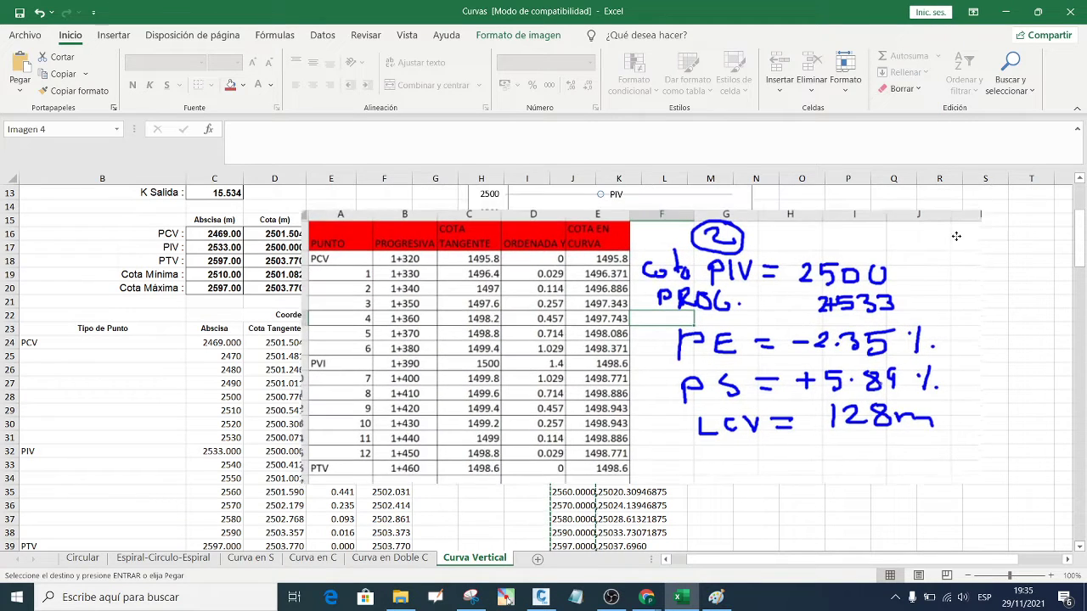
key("Delete")
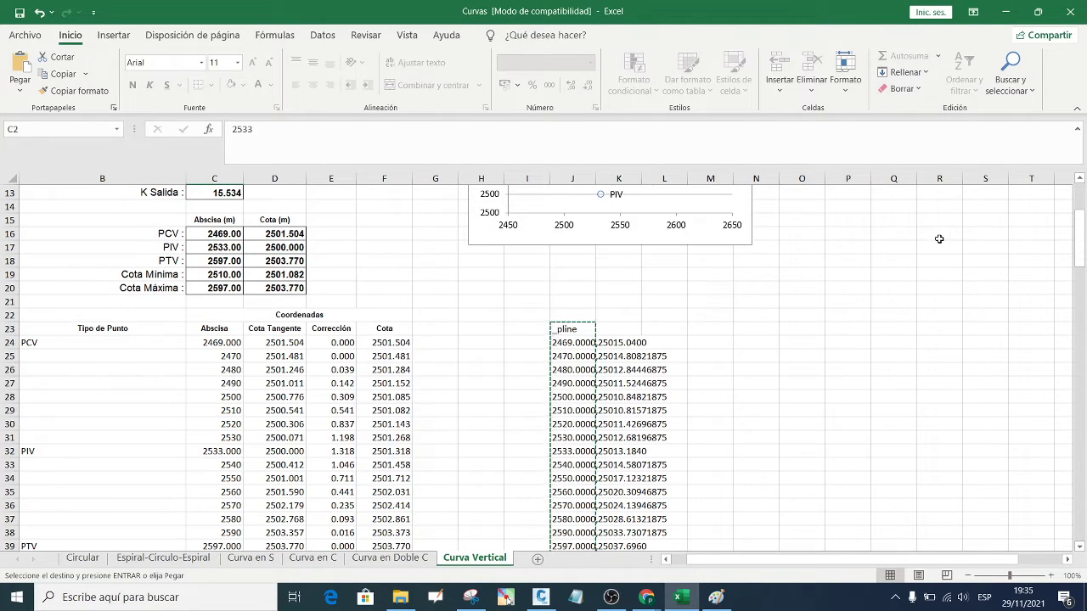
mouse_move(647, 598)
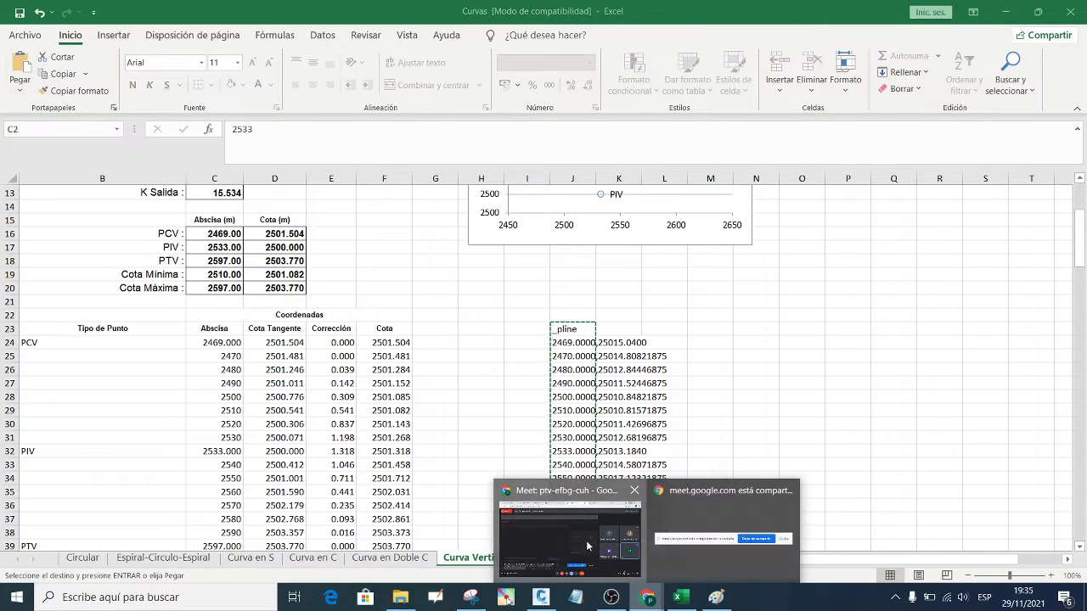
- Check Google Meet's participants list, then bring Chrome's WhatsApp tab to the front
left_click(567, 535)
left_click(958, 556)
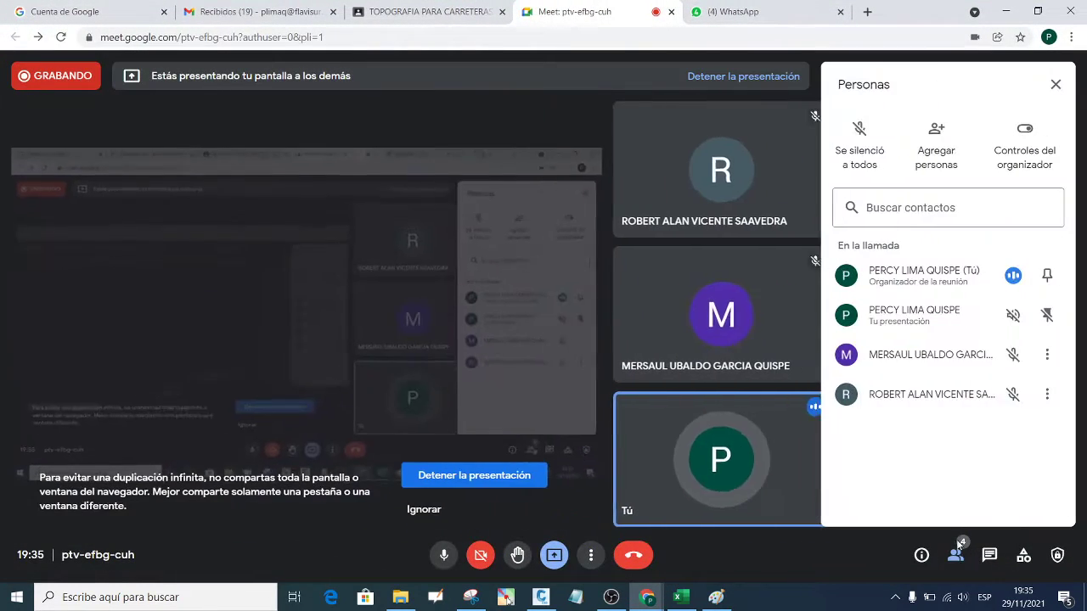
left_click(1055, 85)
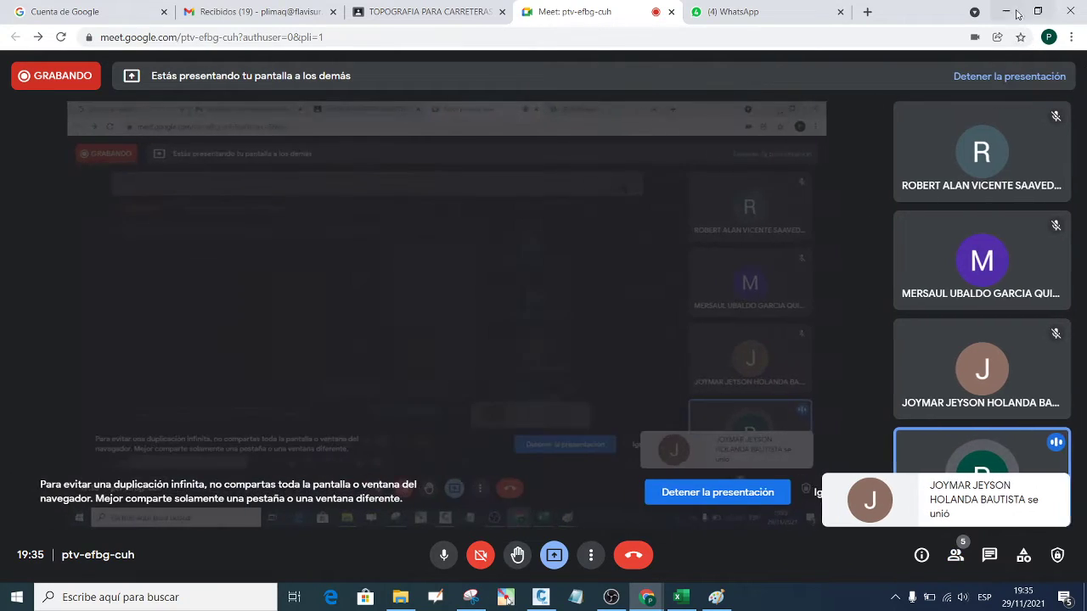
left_click(678, 598)
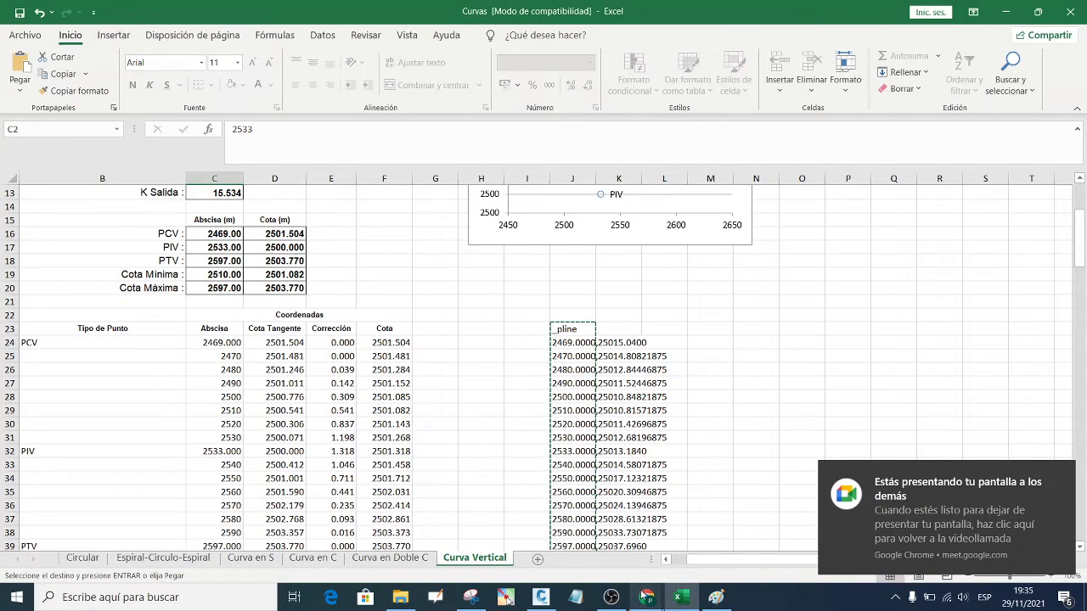
mouse_move(647, 597)
left_click(581, 552)
left_click(741, 13)
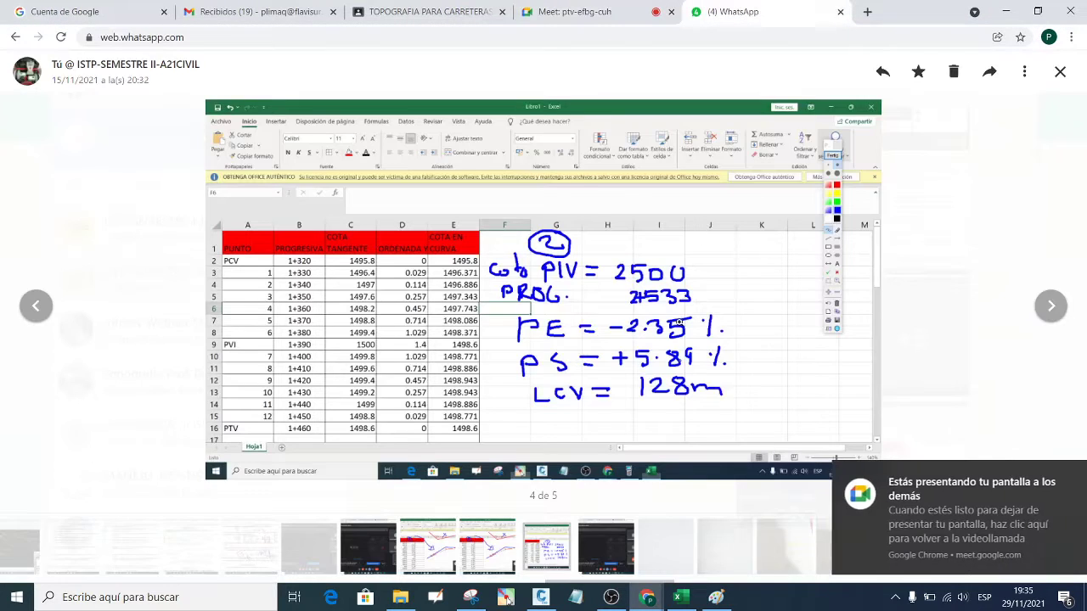
- Page back through the shared WhatsApp images to the C.V.S. exercise drawing
left_click(1051, 307)
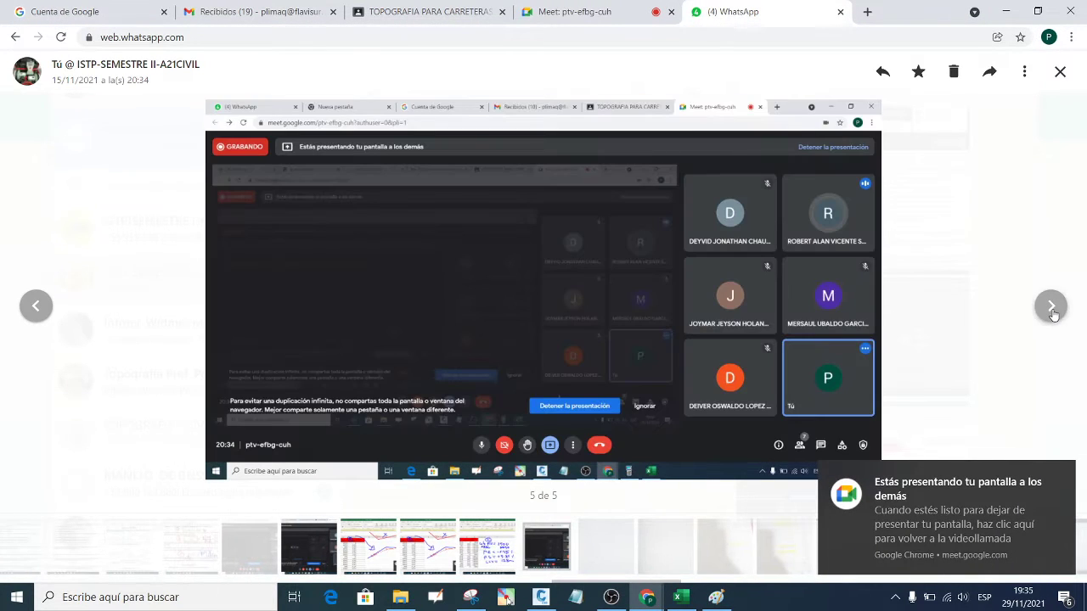
left_click(1051, 307)
left_click(36, 315)
left_click(35, 315)
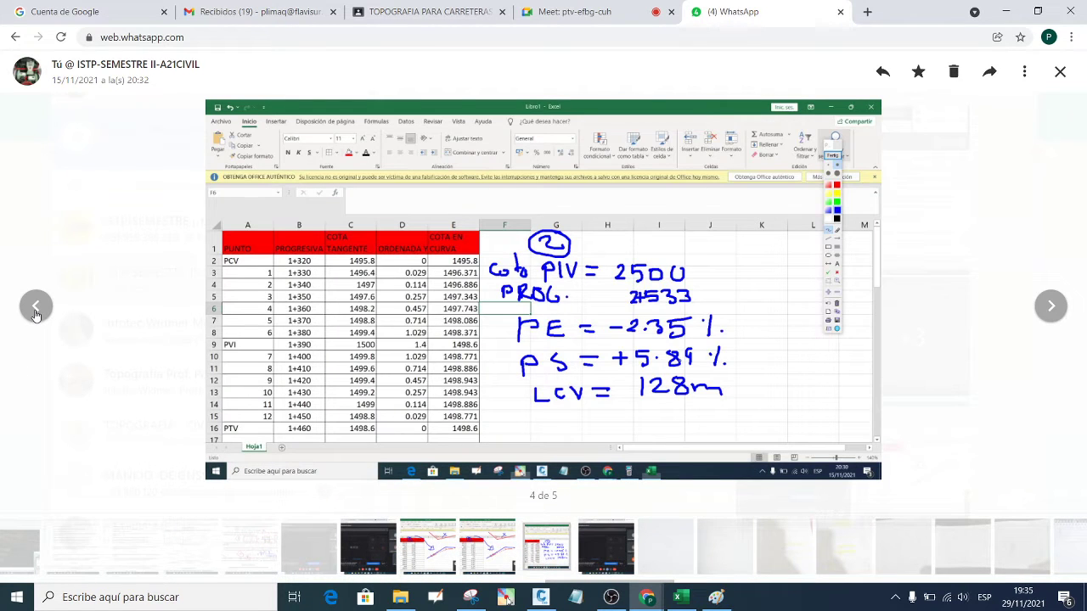
left_click(36, 314)
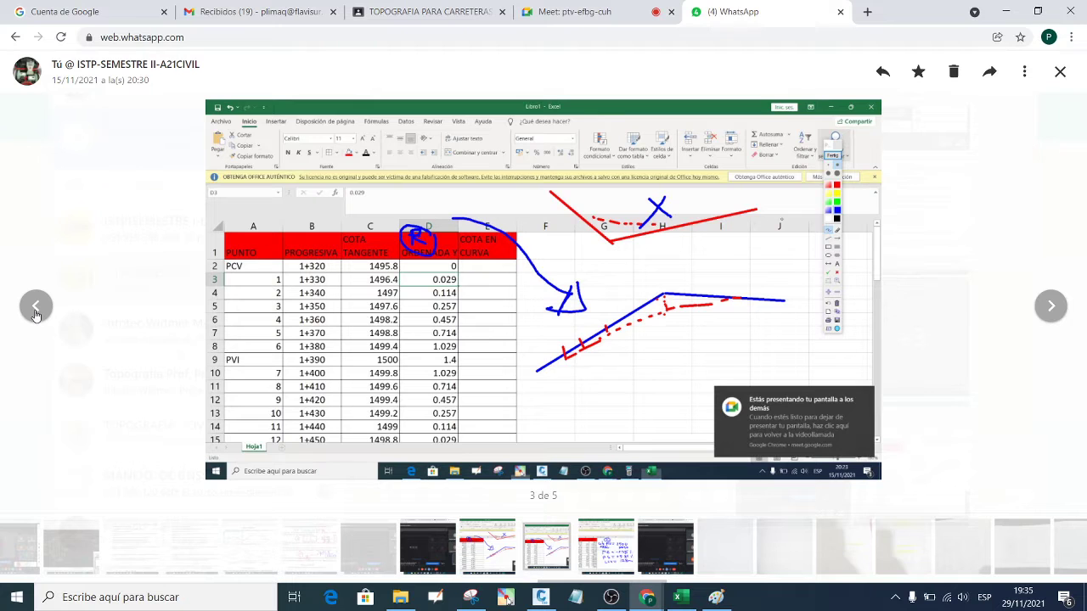
left_click(36, 314)
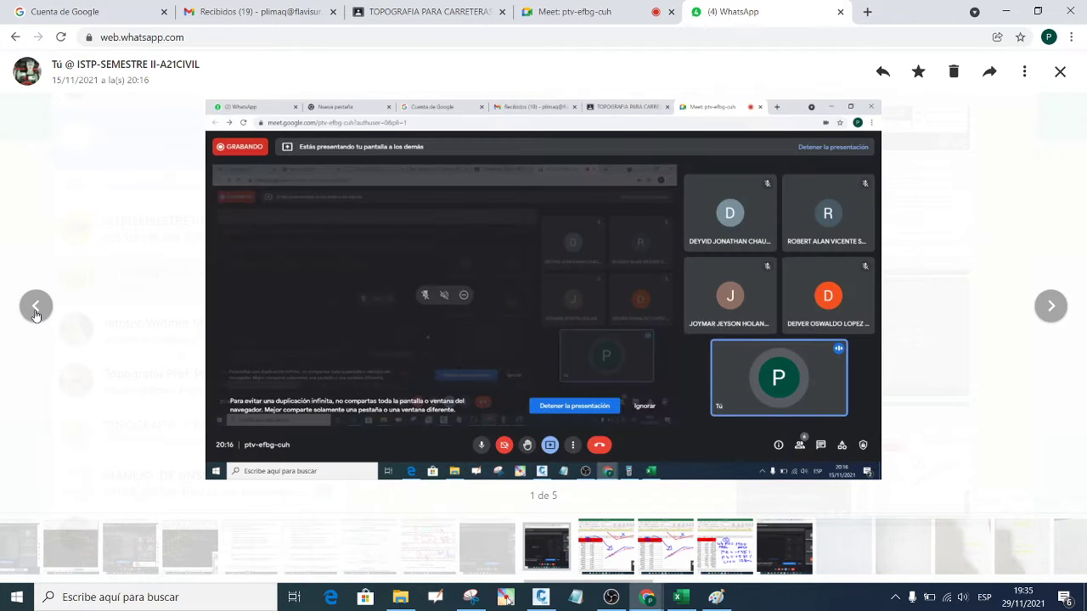
left_click(35, 315)
left_click(36, 314)
left_click(35, 314)
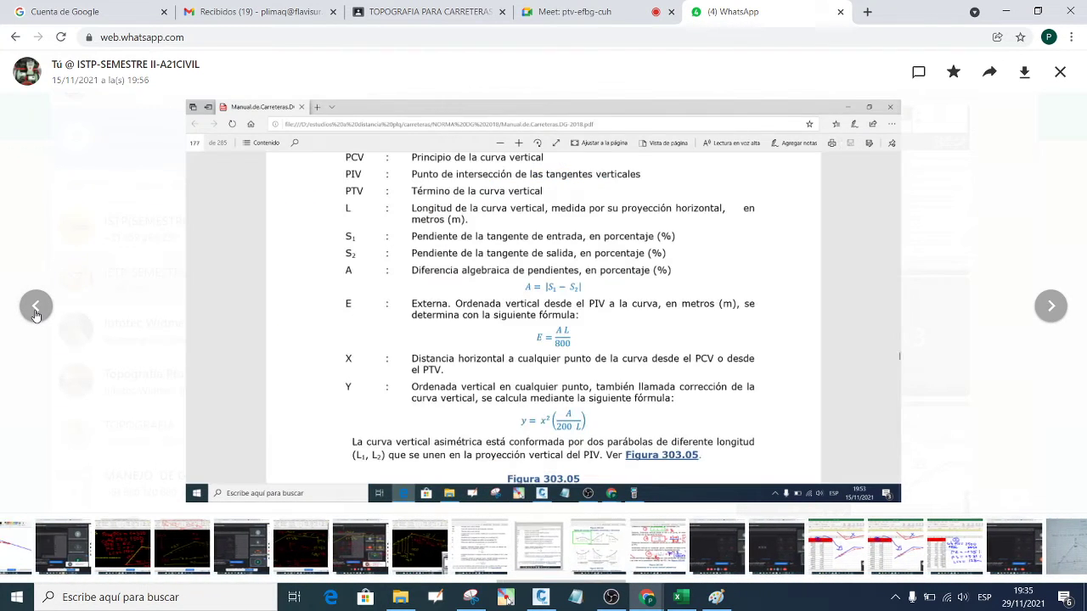
left_click(36, 315)
left_click(35, 314)
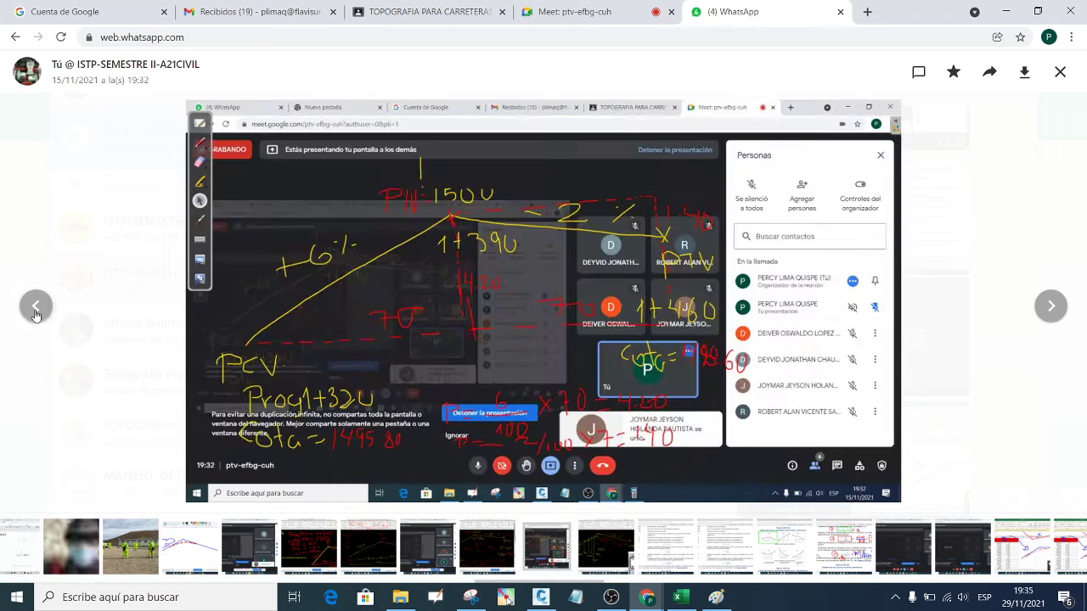
left_click(35, 314)
left_click(36, 314)
left_click(36, 314)
left_click(35, 314)
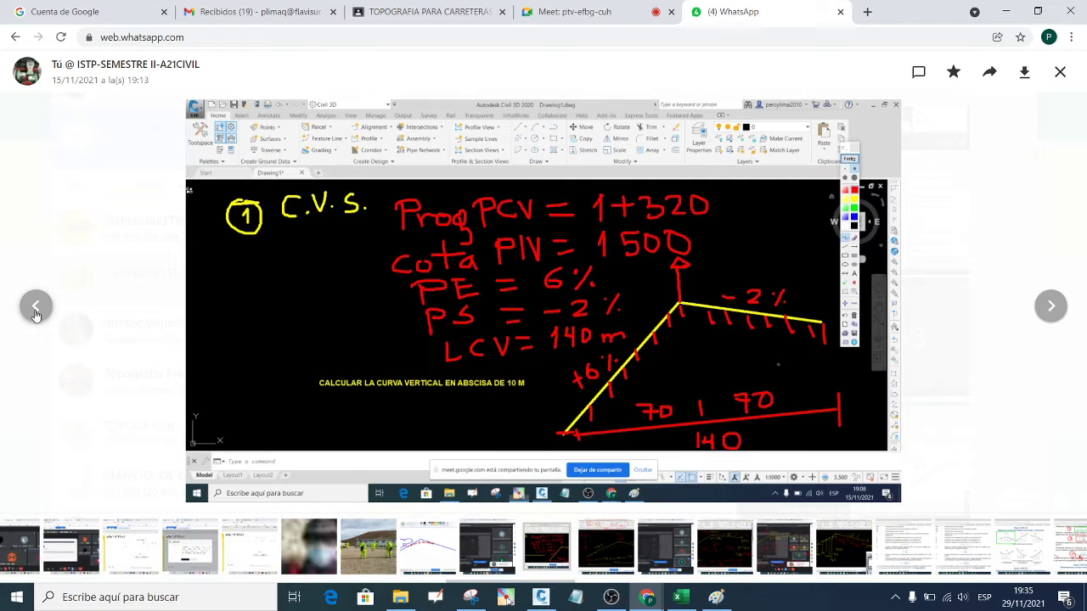
left_click(36, 307)
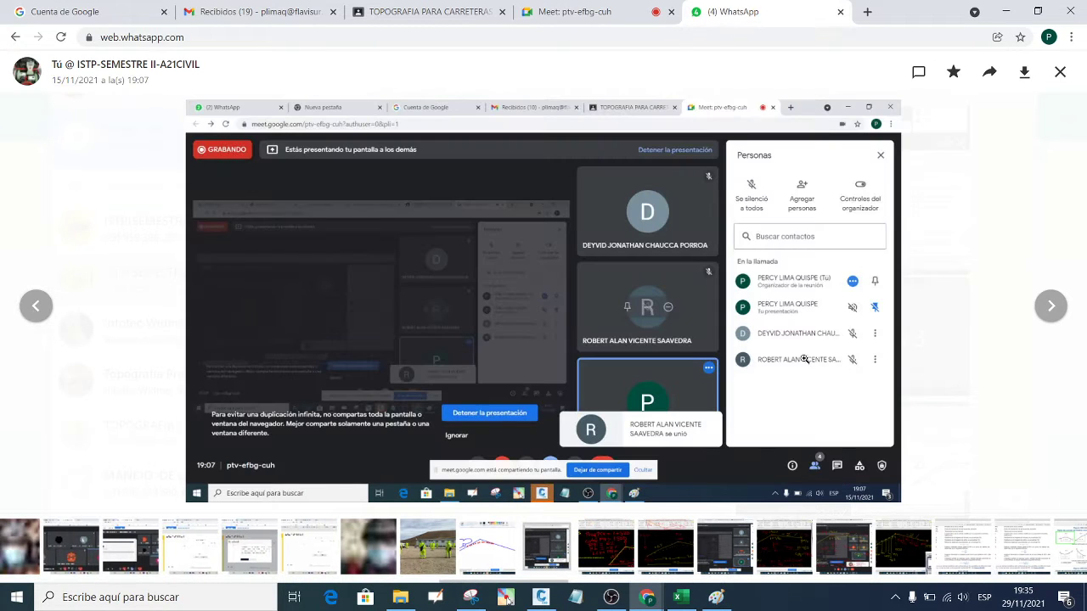
left_click(1051, 308)
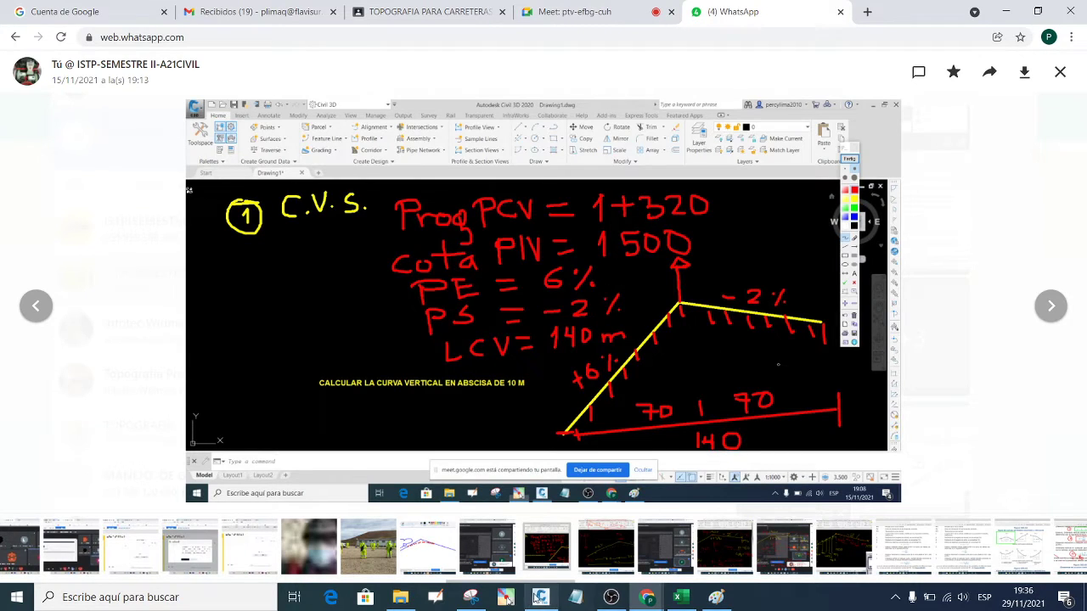
- Capture a rectangular snip of the C.V.S. exercise drawing with Snipping Tool
left_click(470, 597)
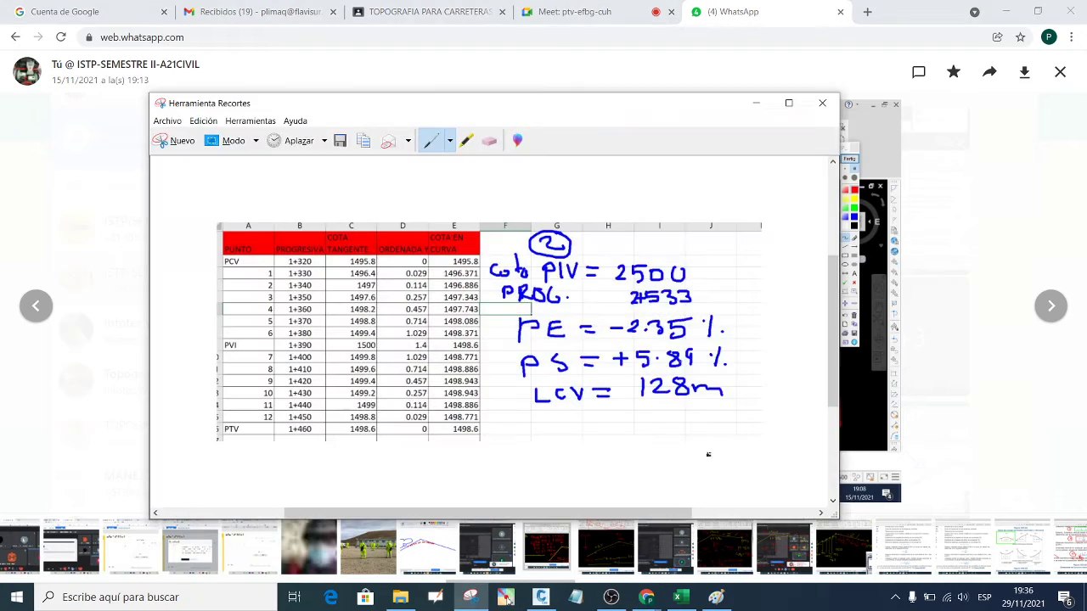
left_click(174, 140)
mouse_move(217, 178)
left_mouse_down()
mouse_move(504, 338)
mouse_move(876, 456)
left_mouse_up()
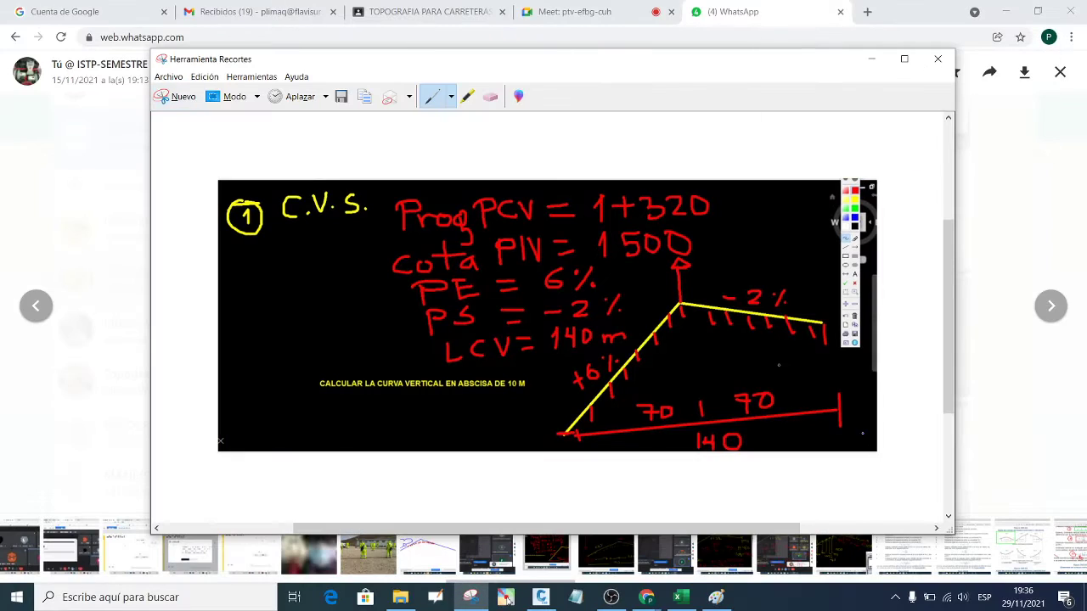
left_click(870, 59)
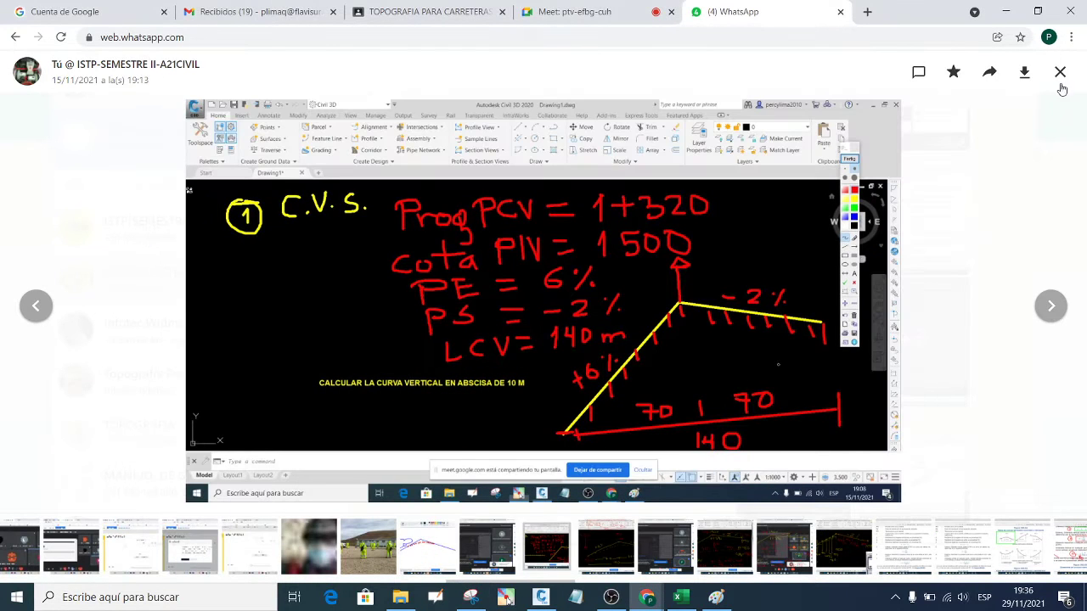
- Paste the C.V.S. exercise snip into Curva Vertical, shrink it and place it beside the input data
left_click(678, 597)
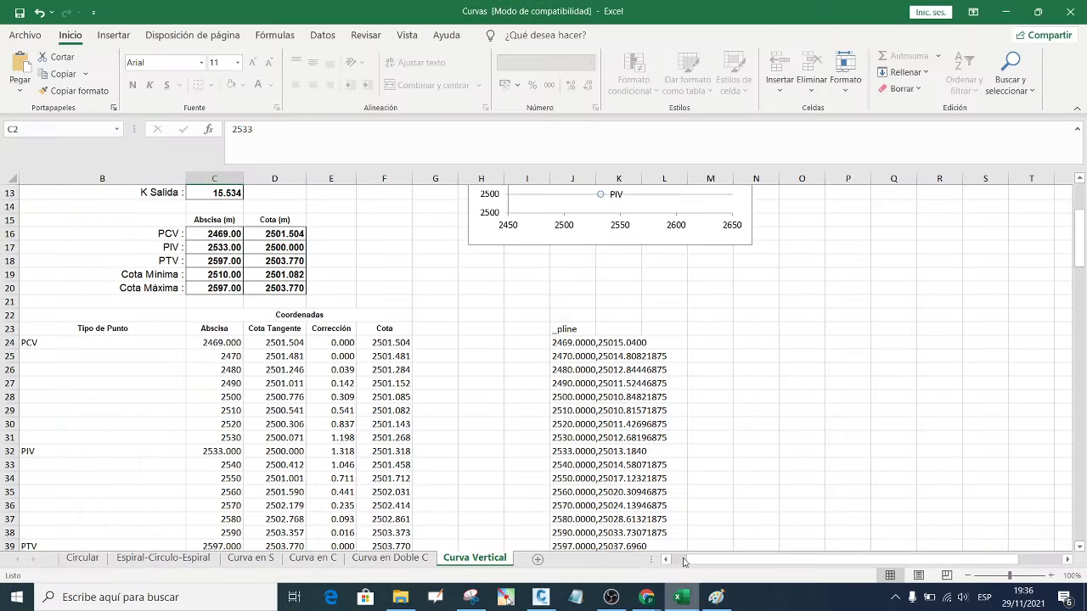
scroll(629, 322, "up", 4)
scroll(629, 322, "down", 4)
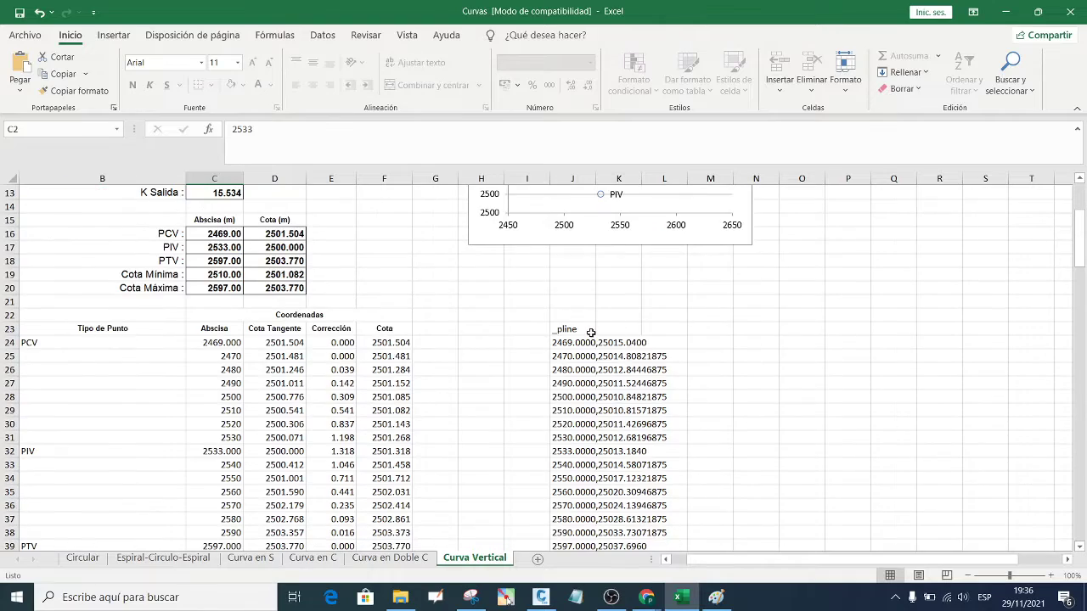
scroll(593, 336, "up", 1)
key("ctrl+v")
scroll(593, 336, "up", 3)
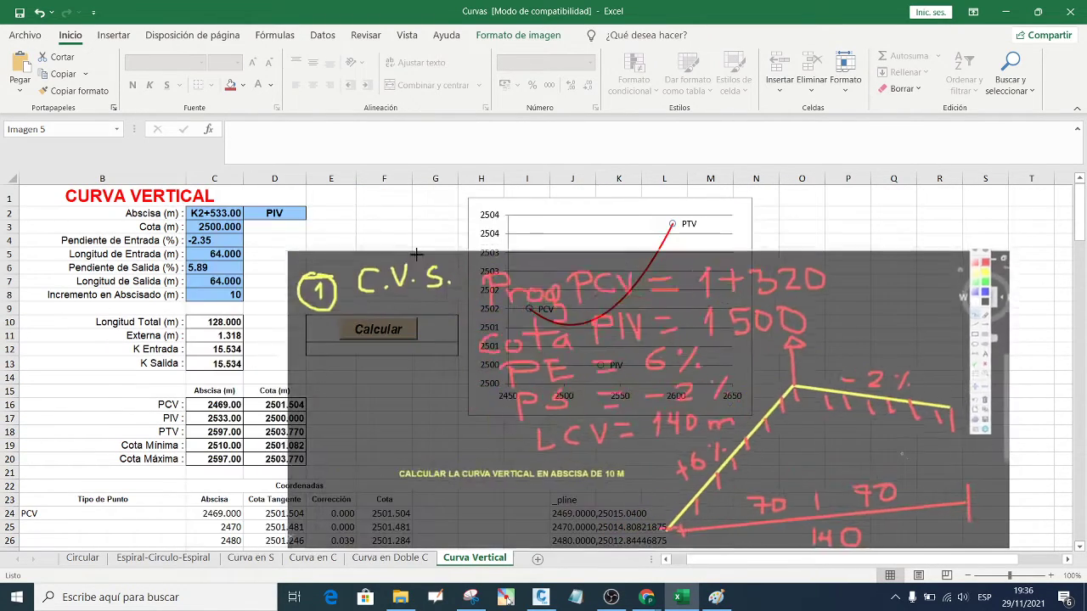
left_click_drag(185, 207, 400, 212)
left_click_drag(582, 278, 624, 257)
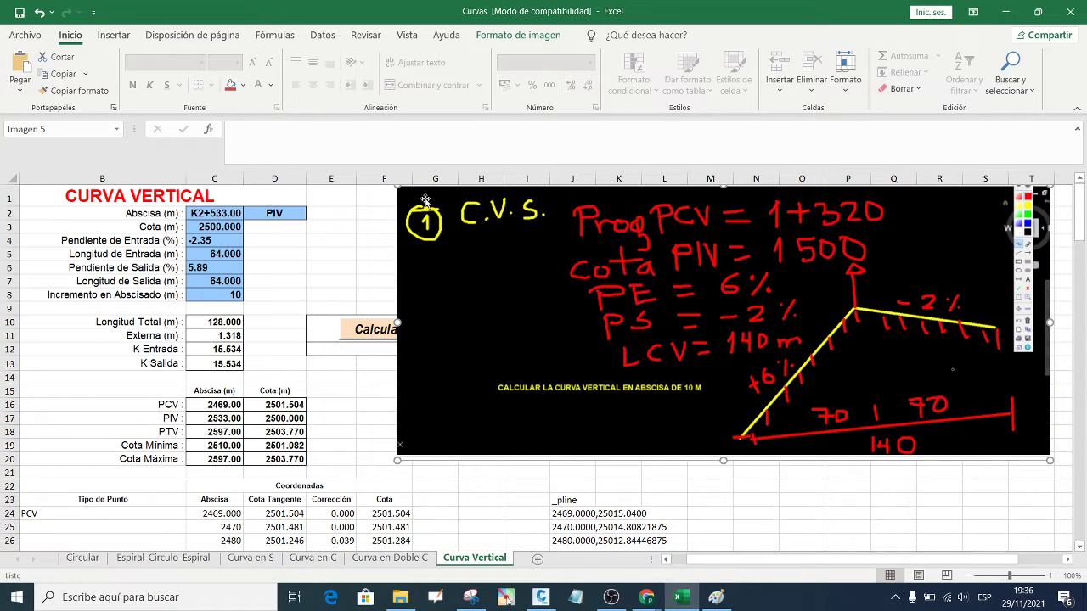
left_click_drag(398, 185, 443, 208)
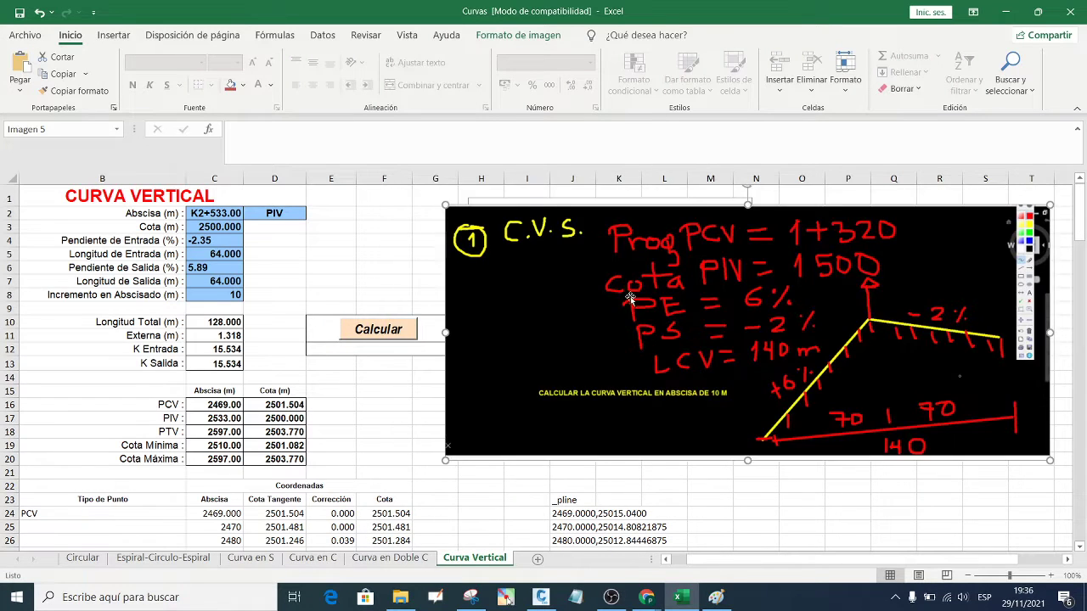
left_click_drag(630, 299, 592, 297)
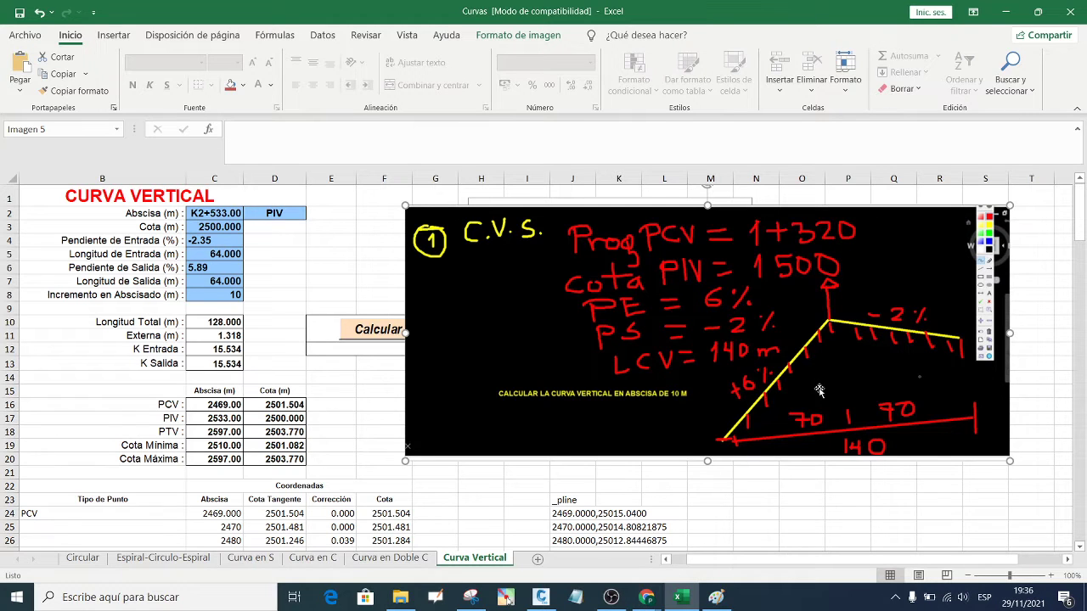
mouse_move(647, 598)
left_click(592, 552)
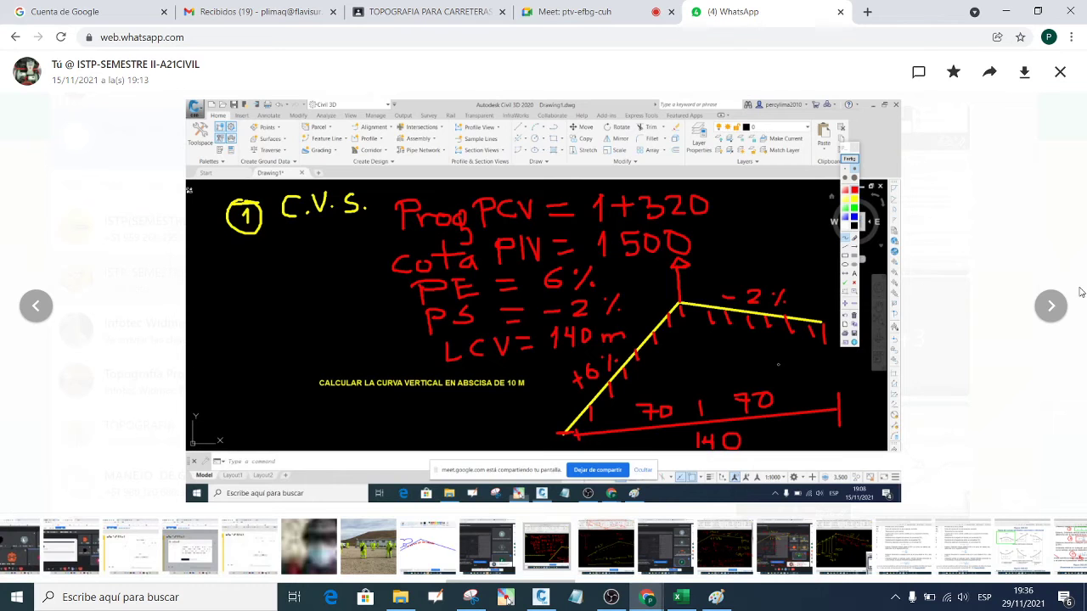
- Advance through the shared images to image 4 of 5 with the elevation table
left_click(1049, 308)
left_click(1049, 307)
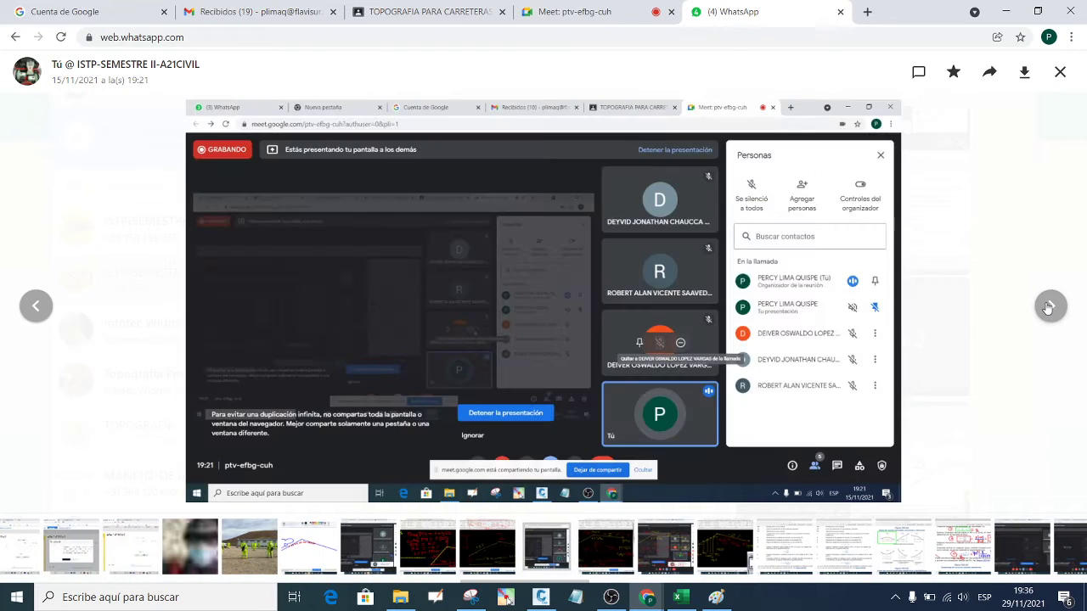
left_click(1049, 307)
left_click(1049, 307)
left_click(1049, 308)
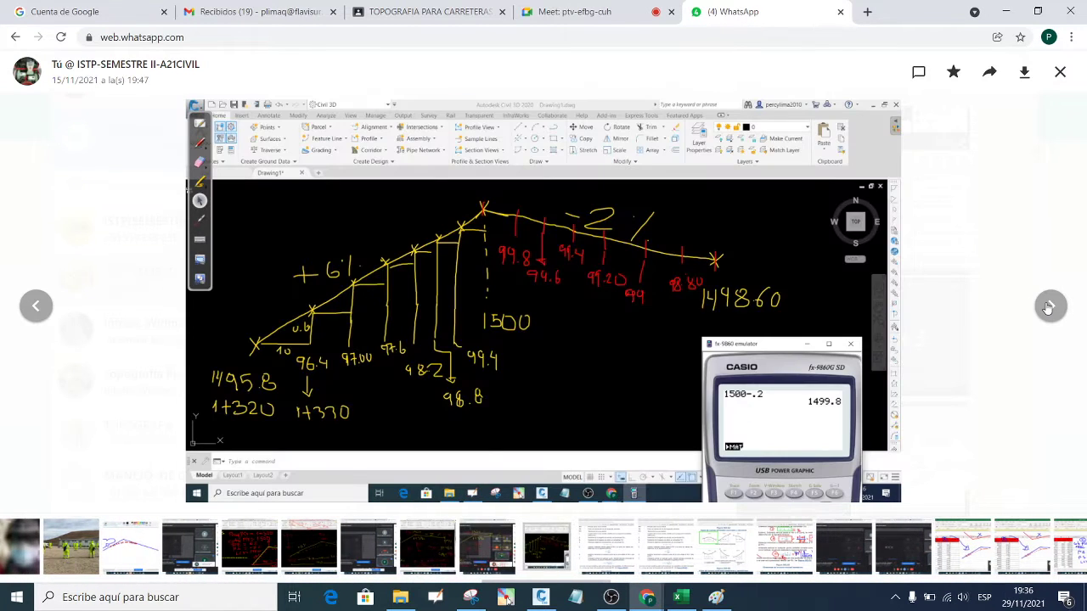
left_click(1049, 308)
left_click(1049, 307)
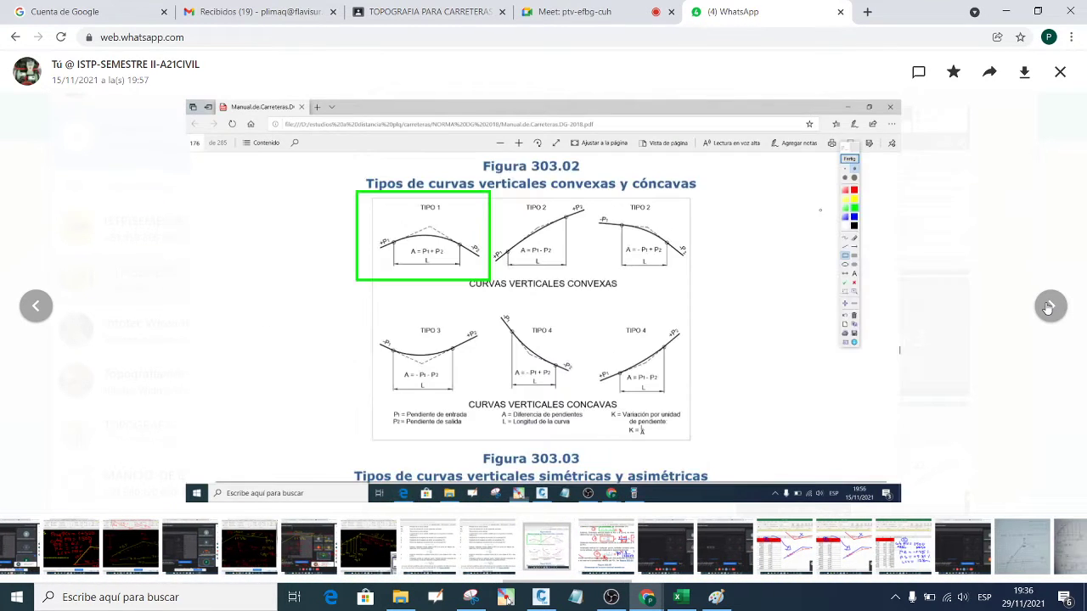
left_click(1048, 308)
left_click(1049, 307)
left_click(1049, 307)
left_click(1049, 307)
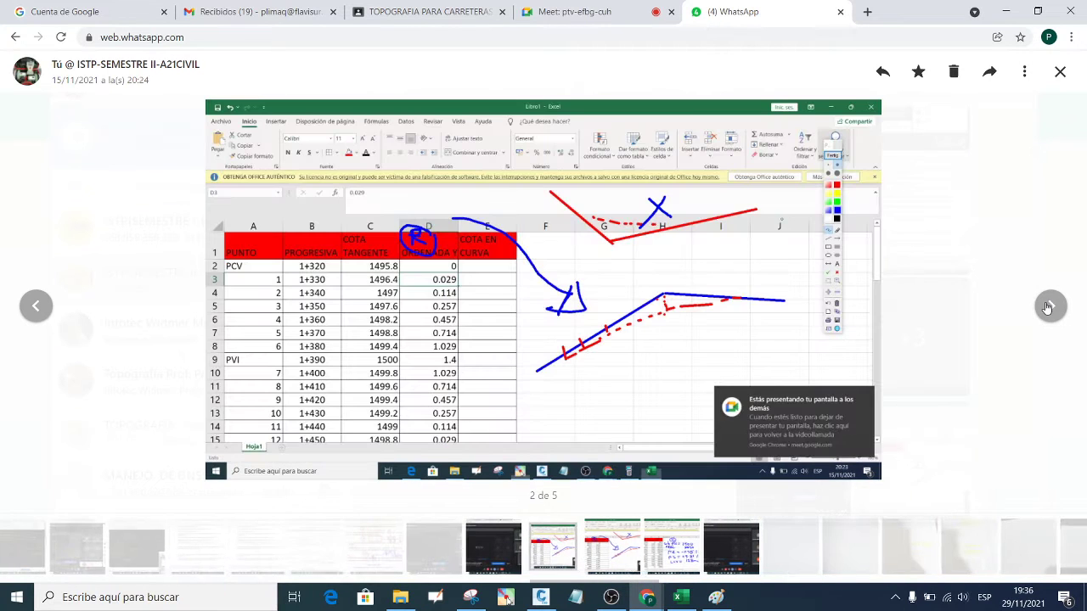
left_click(1049, 308)
left_click(1049, 307)
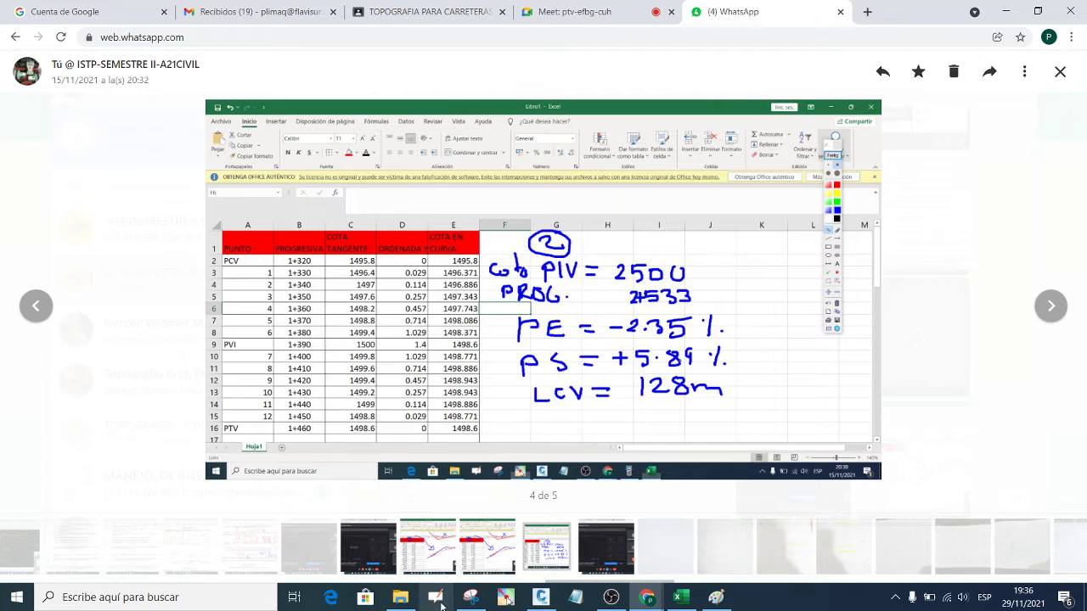
- Snip the PCV-to-PTV elevation table, then hide Chrome to reveal the Curvas workbook
left_click(469, 598)
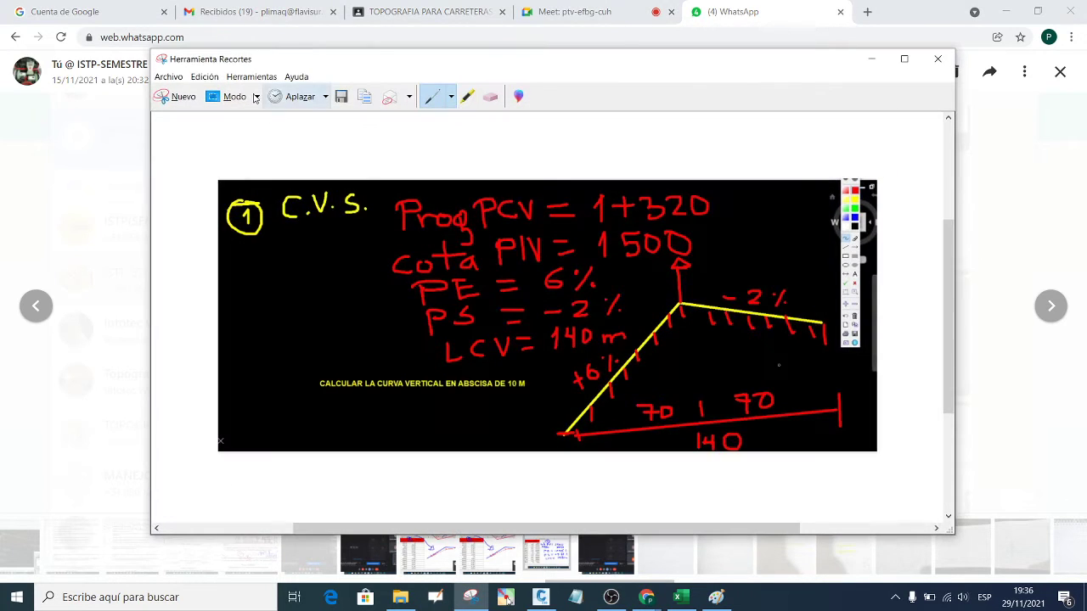
left_click(169, 100)
left_click_drag(216, 228, 488, 446)
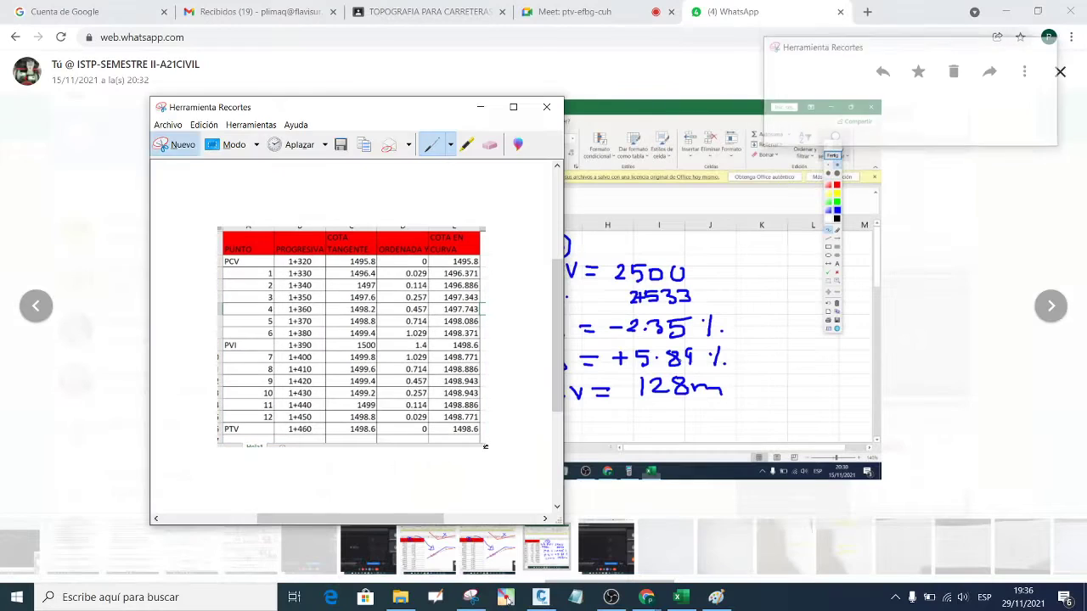
left_click(1046, 223)
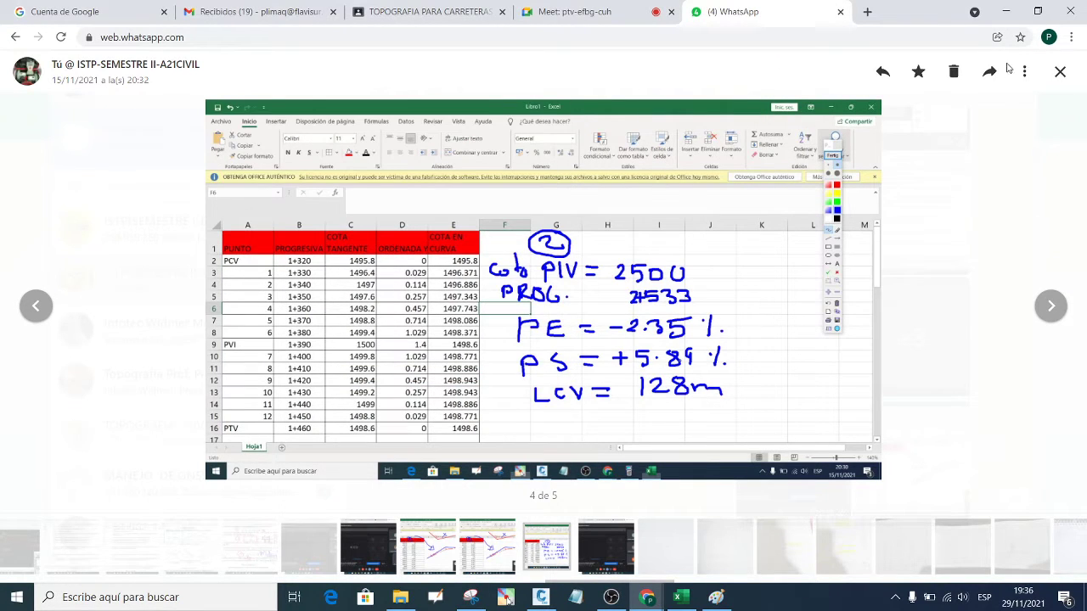
left_click(1005, 12)
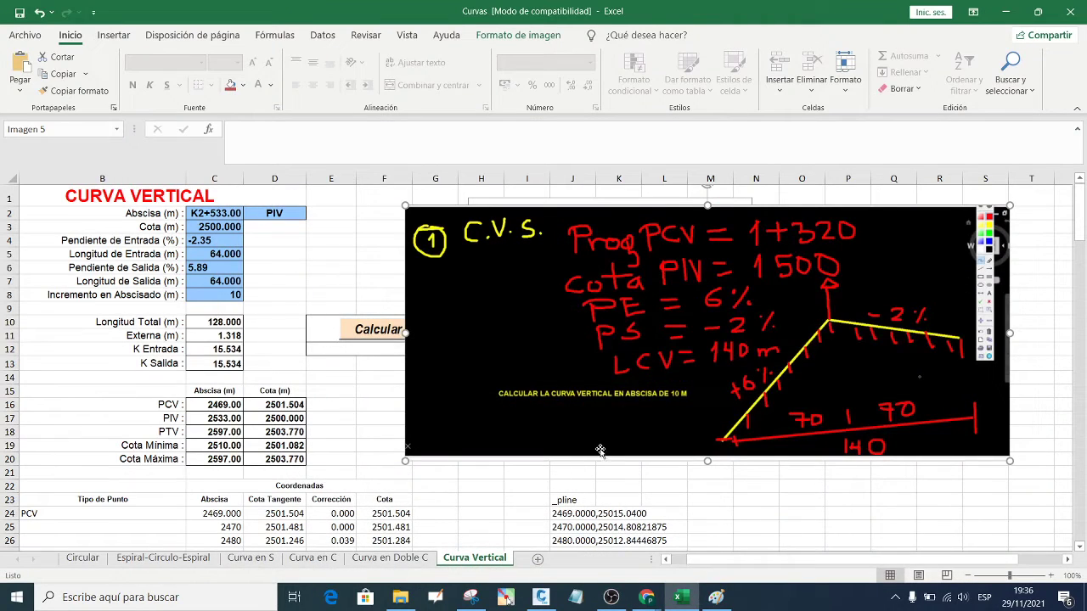
- Paste the elevation table snip and drag it down and left beside the exercise picture
key("ctrl+v")
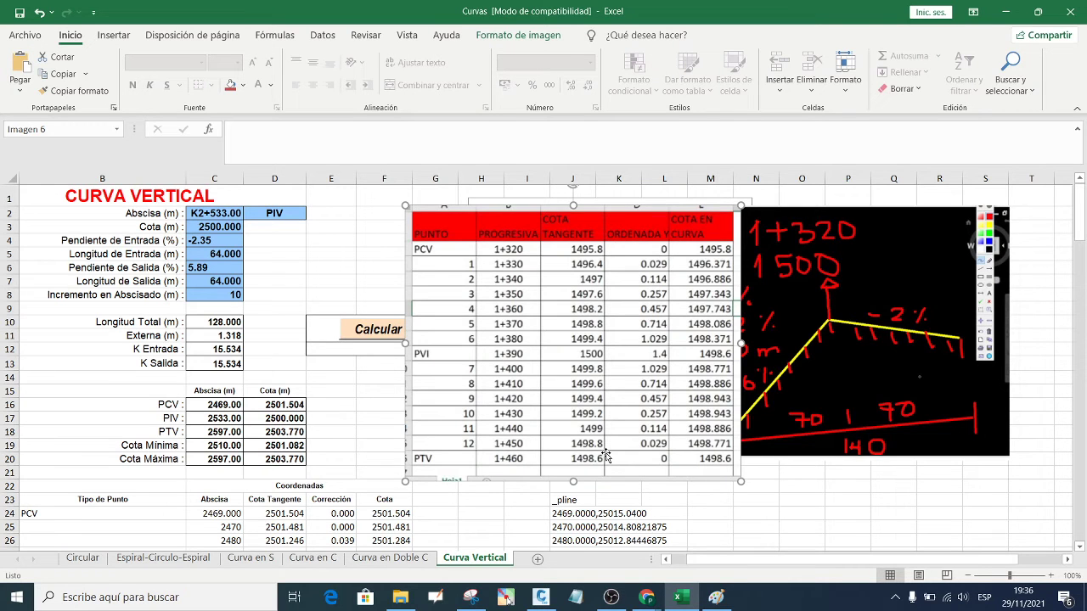
left_click_drag(606, 456, 830, 469)
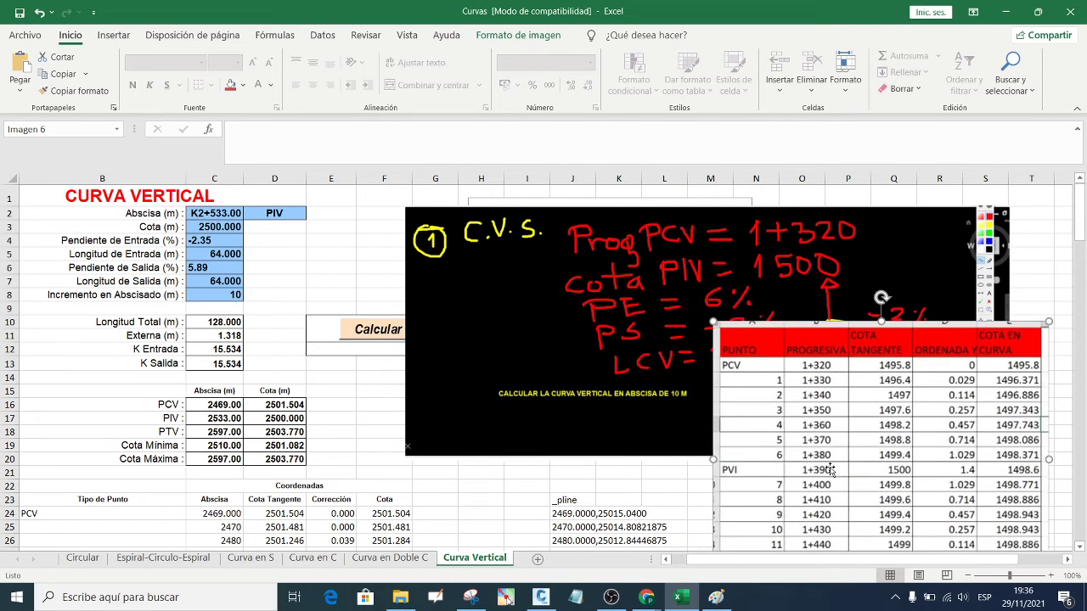
left_click_drag(817, 436, 809, 520)
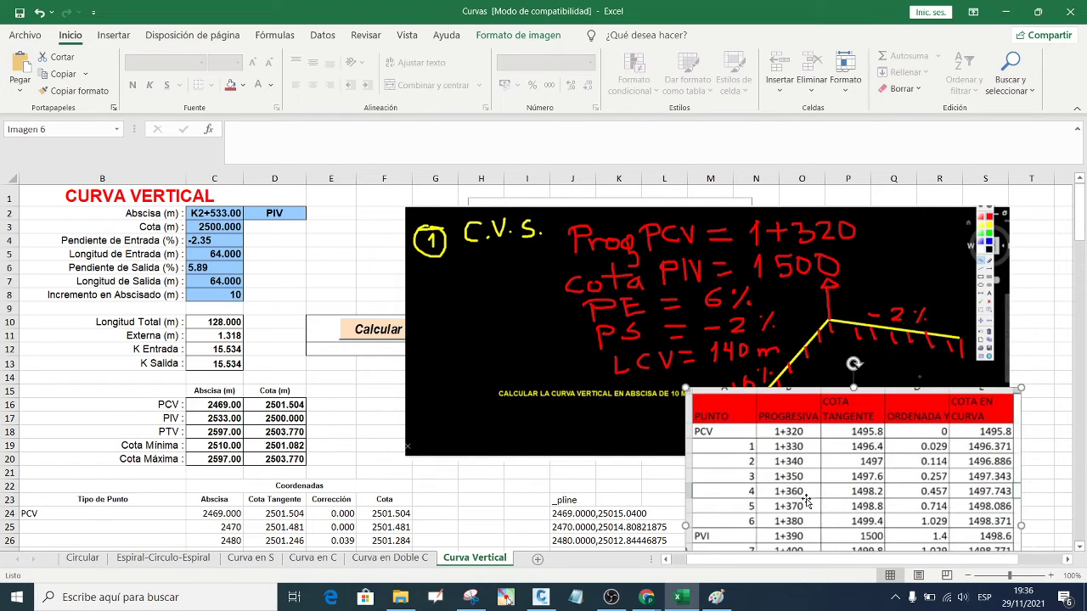
left_click_drag(822, 477, 796, 488)
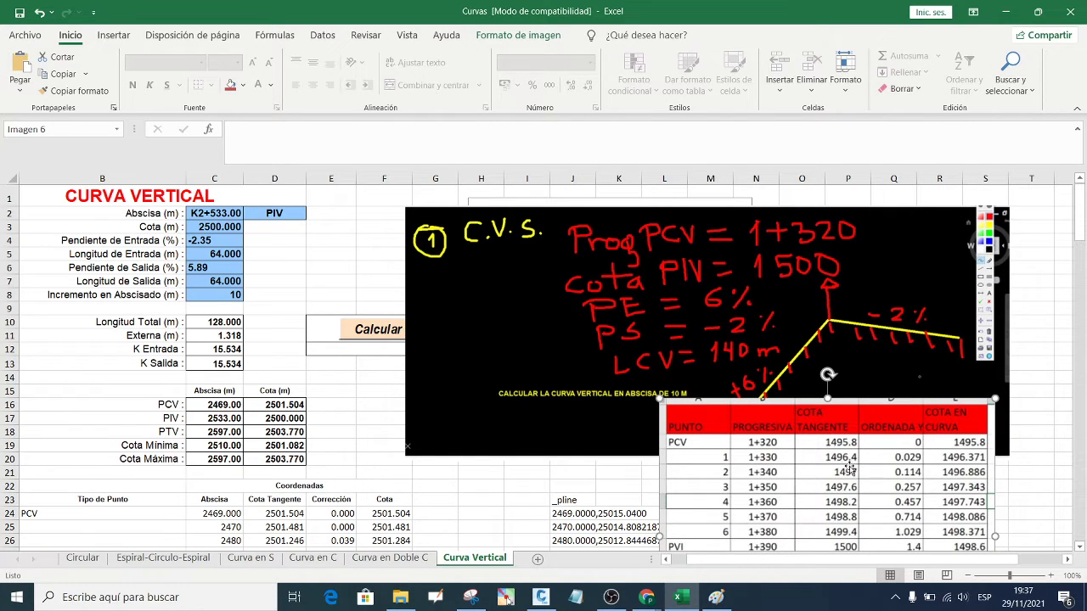
left_click_drag(808, 504, 802, 485)
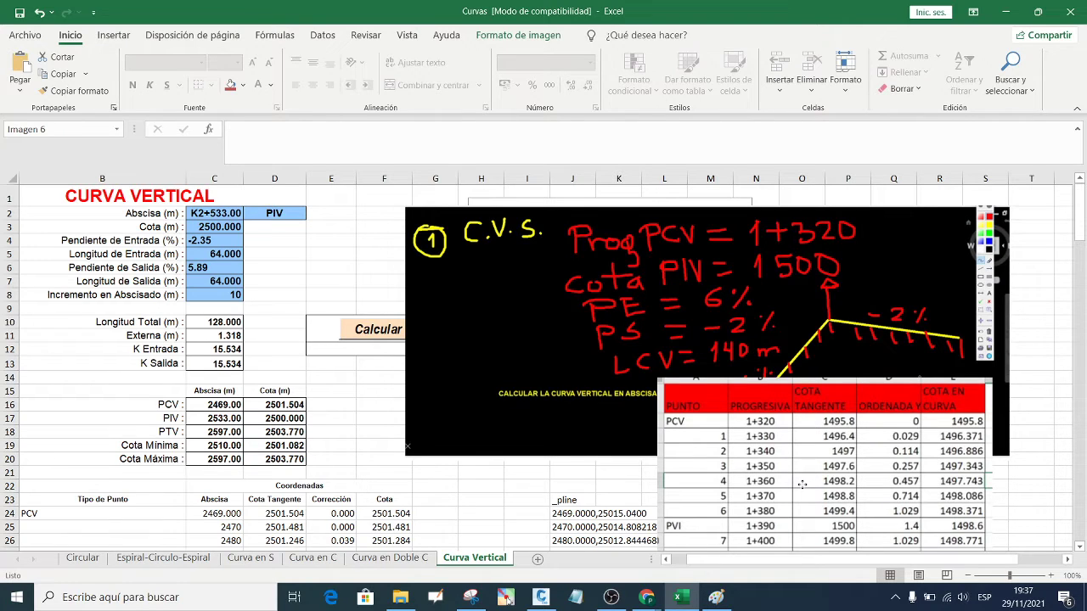
- Outline the PVI row in red with the screen pen, clear it, and shift the table picture down-right
left_click_drag(801, 485, 795, 513)
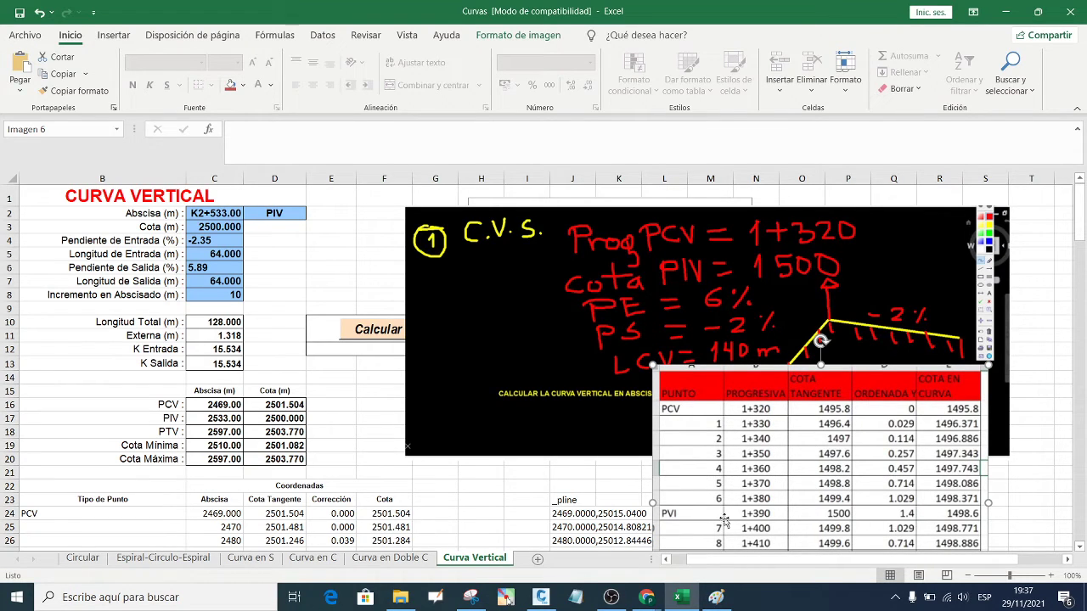
left_click(505, 597)
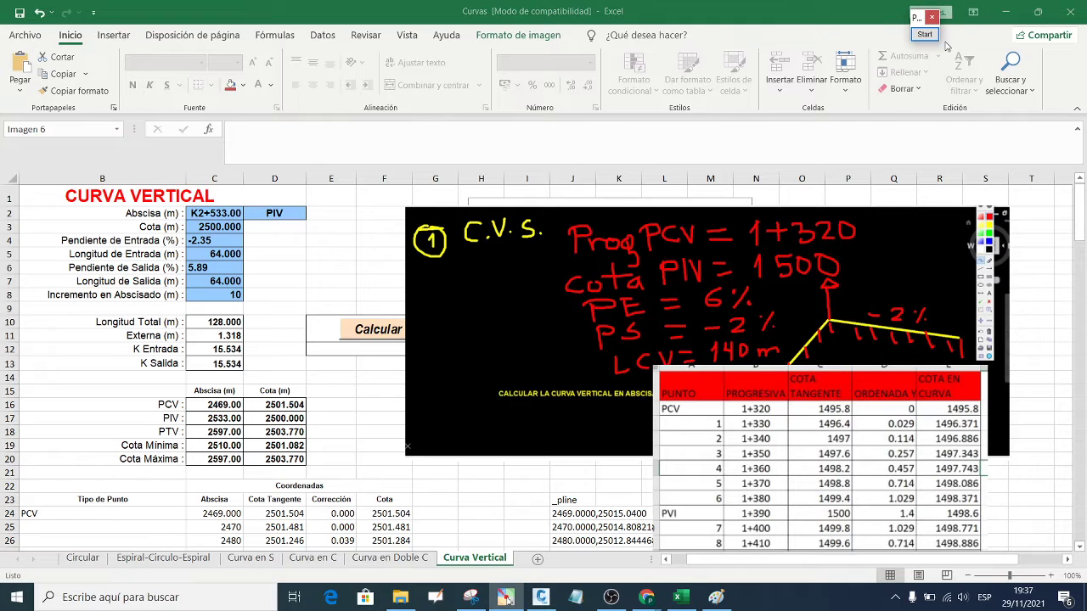
left_click(924, 34)
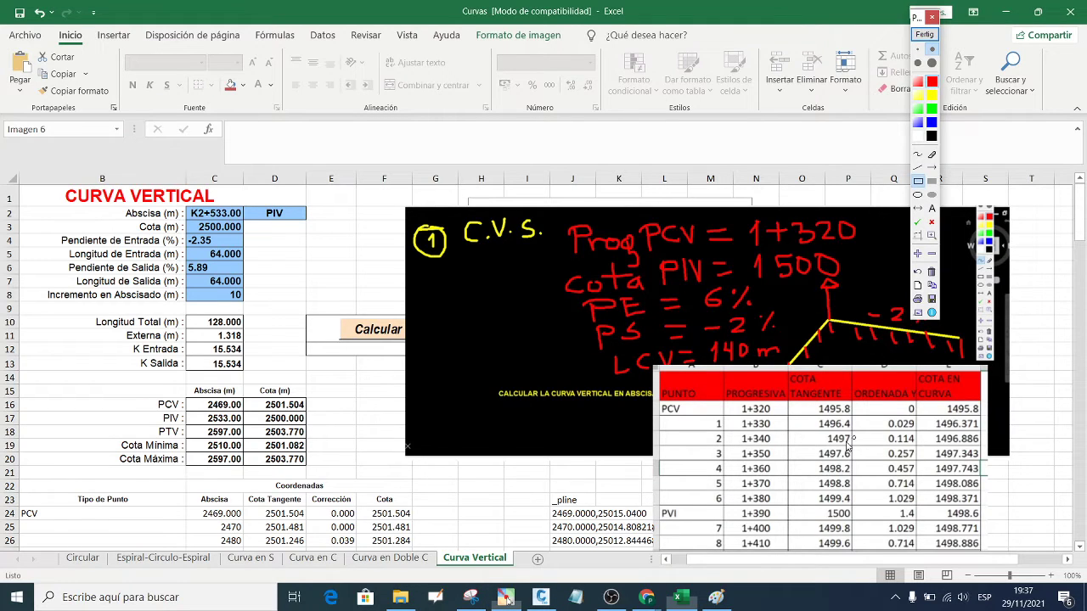
left_click_drag(659, 507, 983, 520)
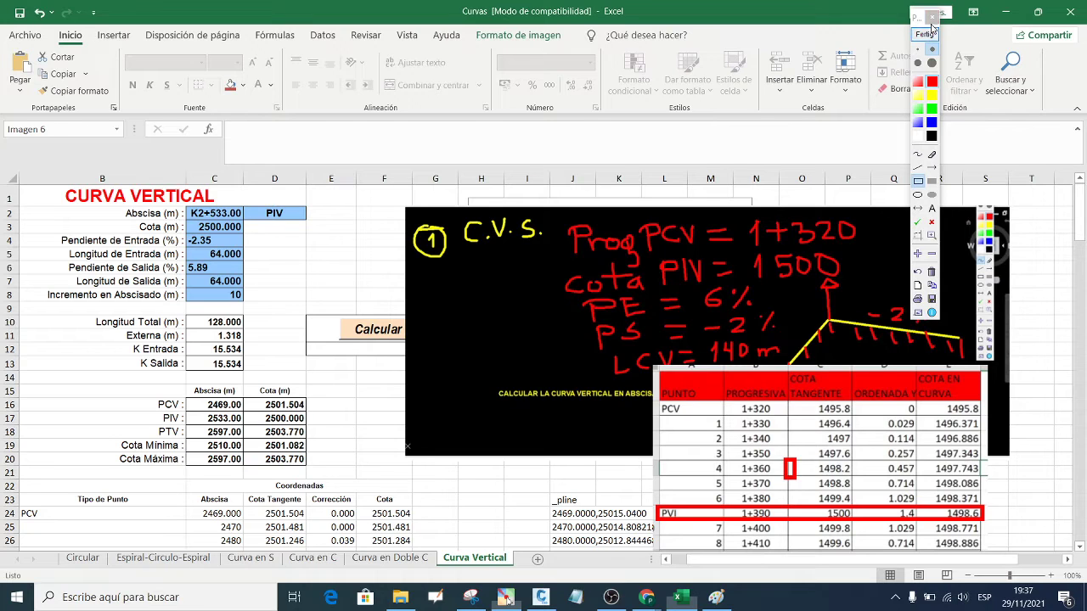
left_click(924, 34)
left_click_drag(838, 399, 870, 415)
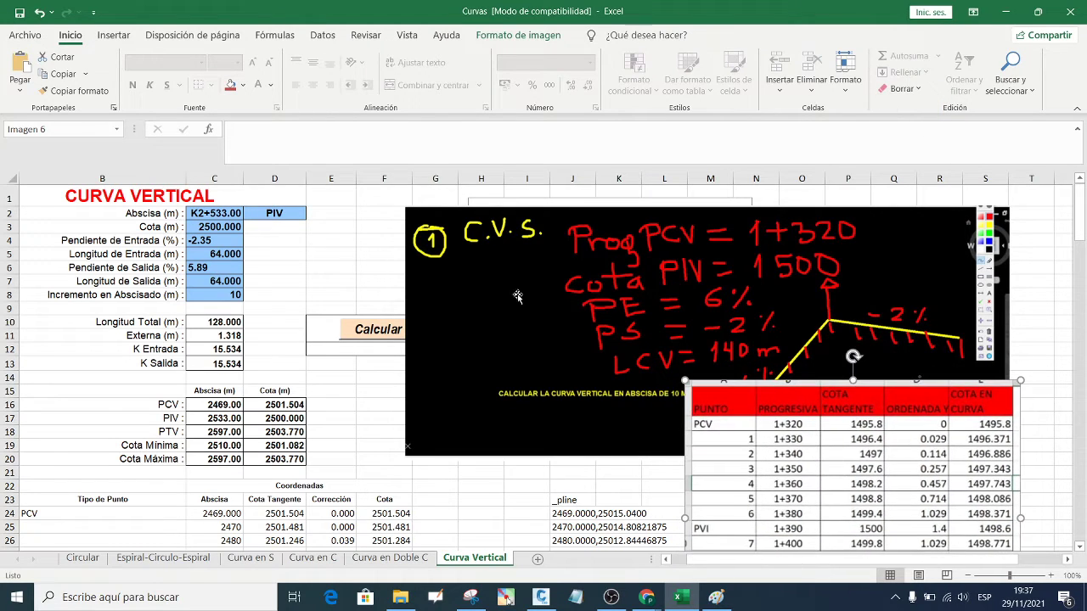
- Enter PIV abscissa 1320, PIV elevation 1500 and entry slope 6 in cells C2 to C4
left_click(216, 217)
type("1320")
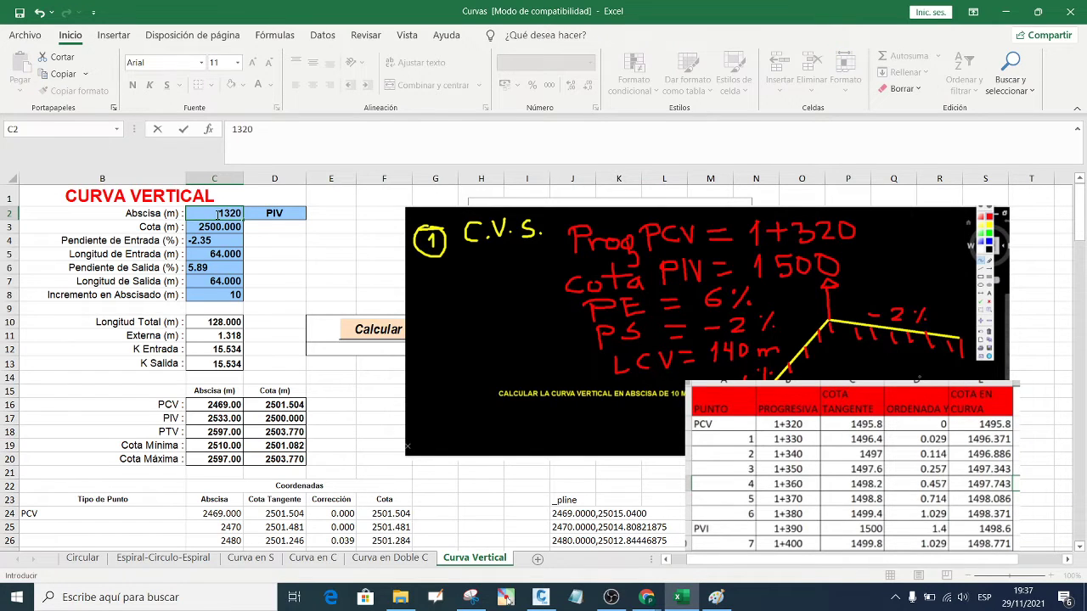
left_click(213, 227)
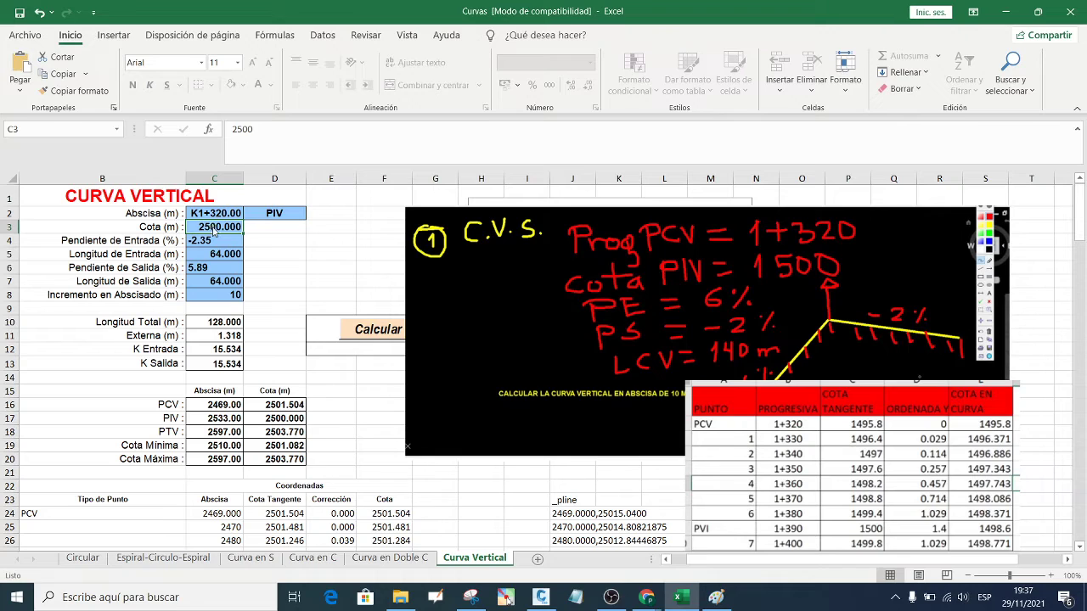
type("1500")
left_click(213, 241)
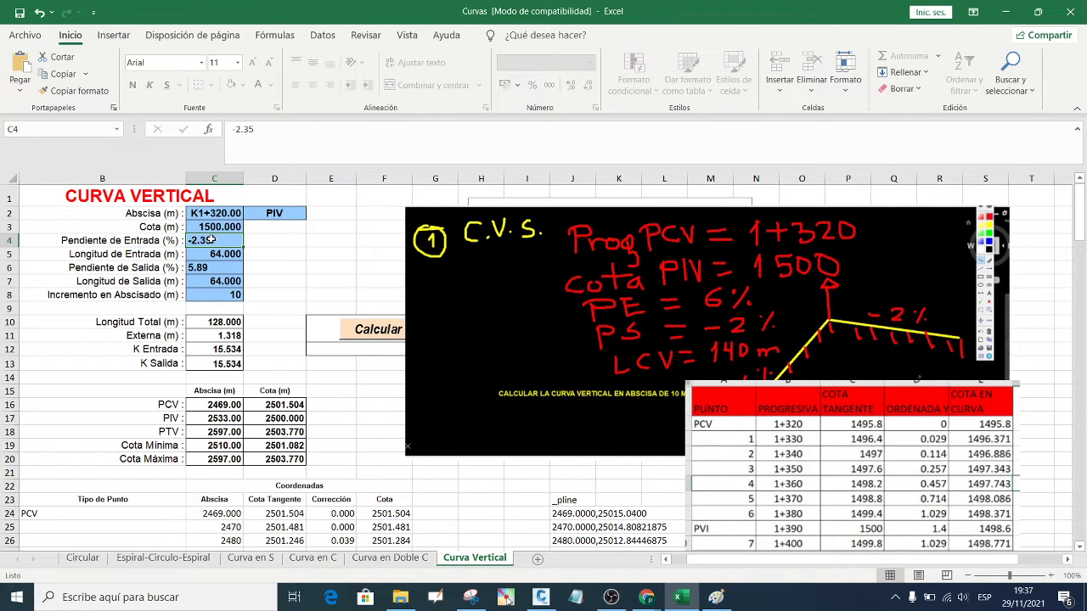
type("6")
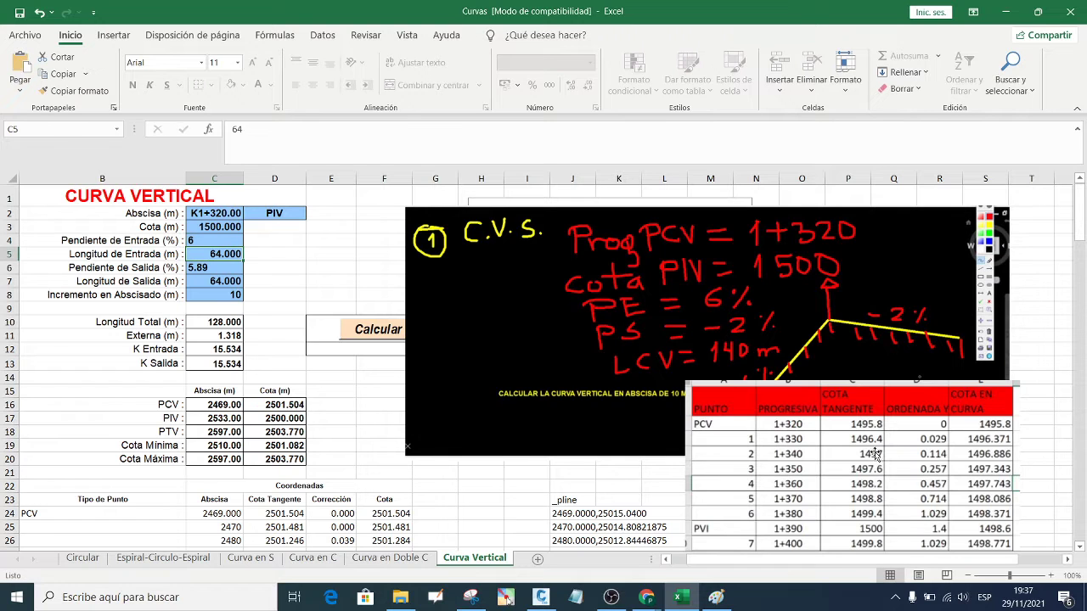
- Enter entry length 70, exit slope -2 and exit length 70, then recalculate with Calcular
mouse_move(834, 466)
left_mouse_down()
mouse_move(837, 494)
mouse_move(802, 377)
left_mouse_up()
scroll(341, 268, "up", 2)
left_click(224, 255)
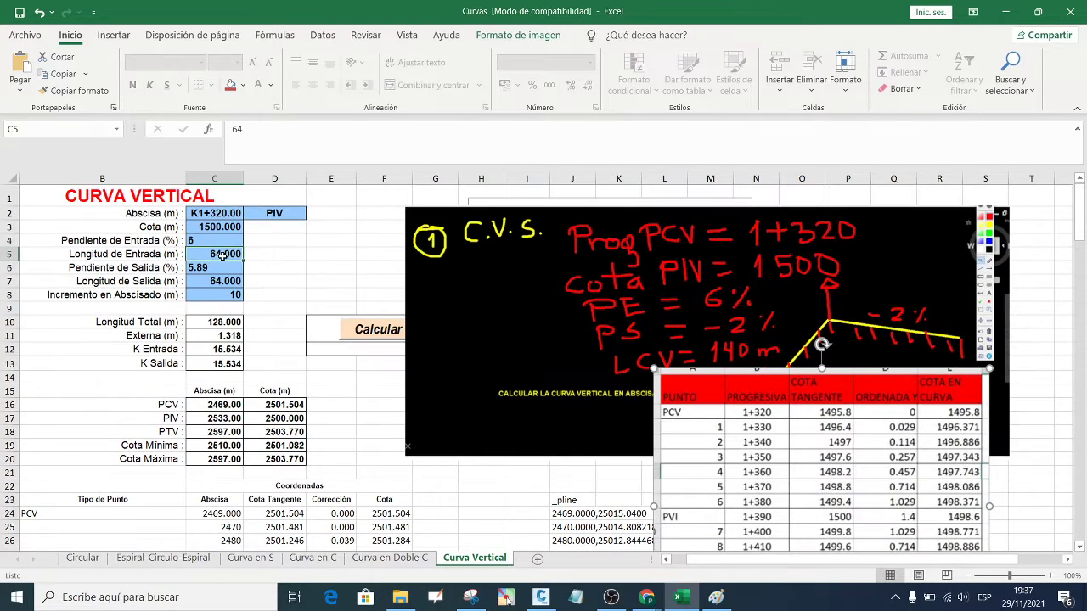
type("70")
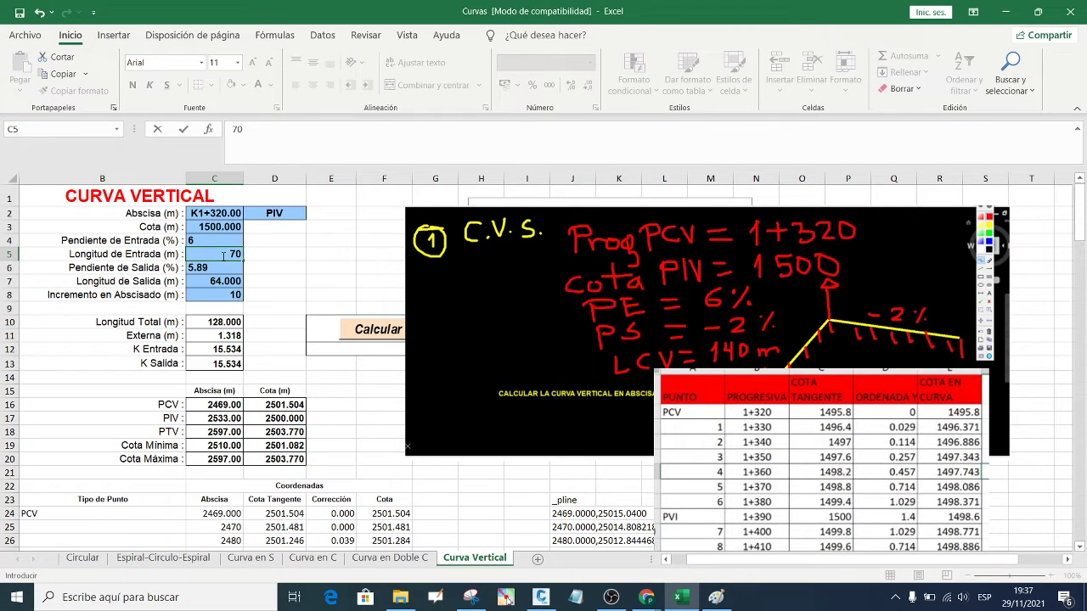
key("Return")
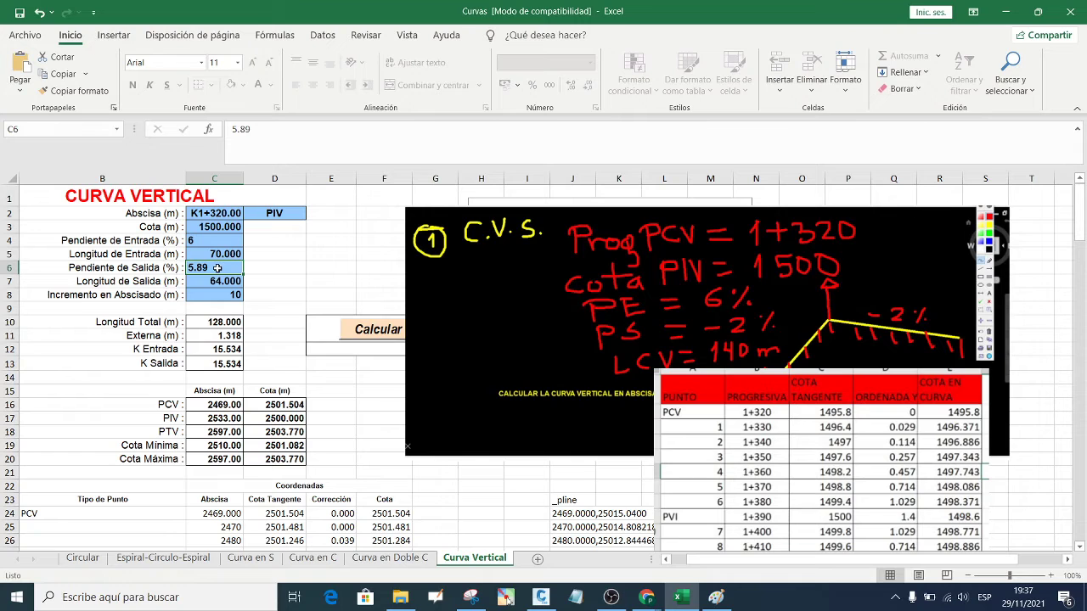
type("-2")
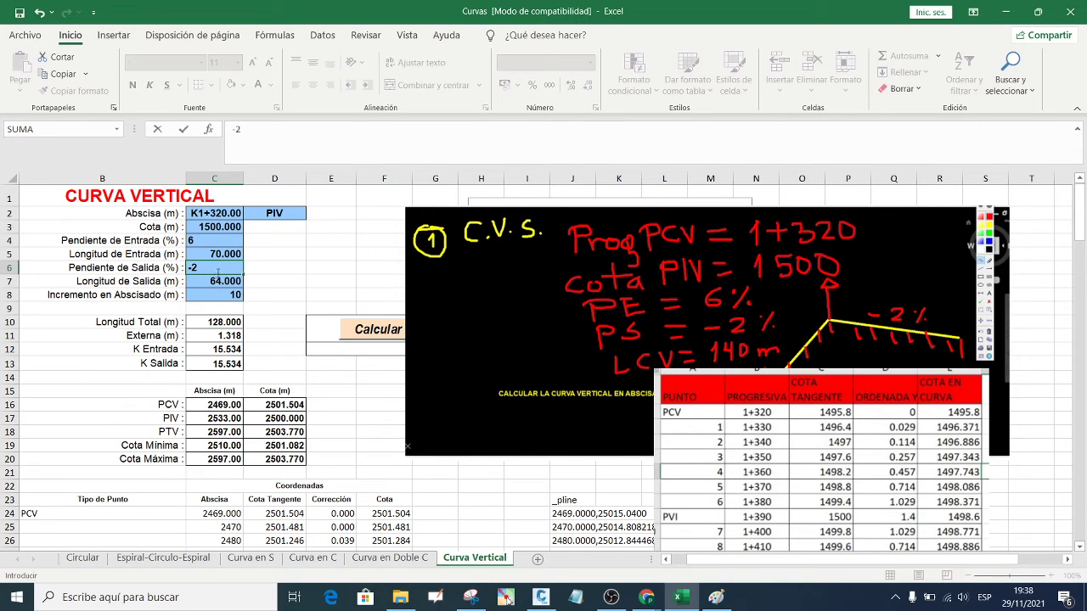
left_click(217, 278)
type("70")
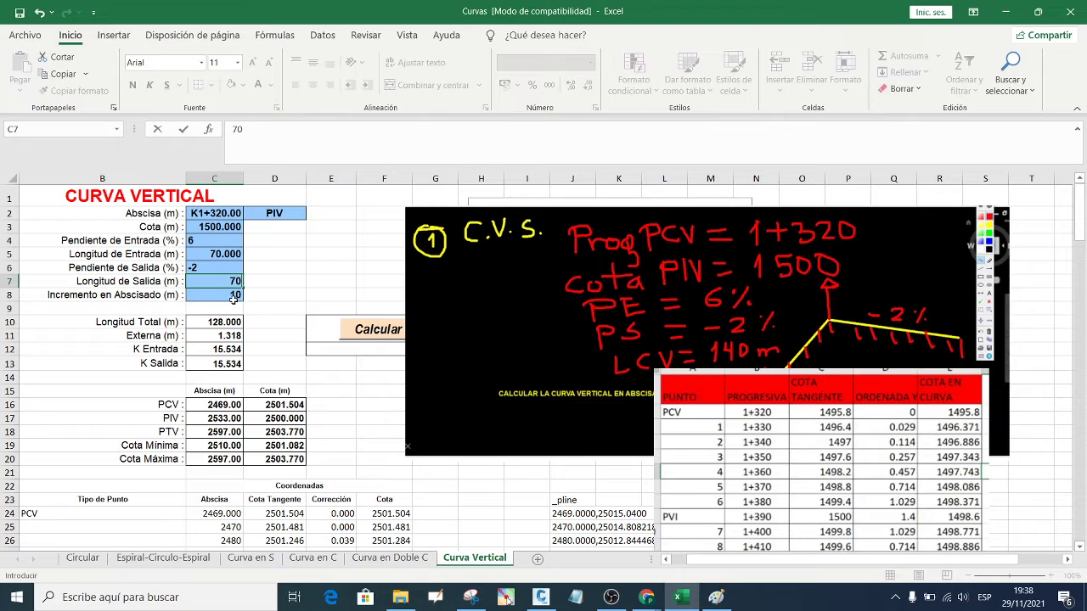
left_click(234, 295)
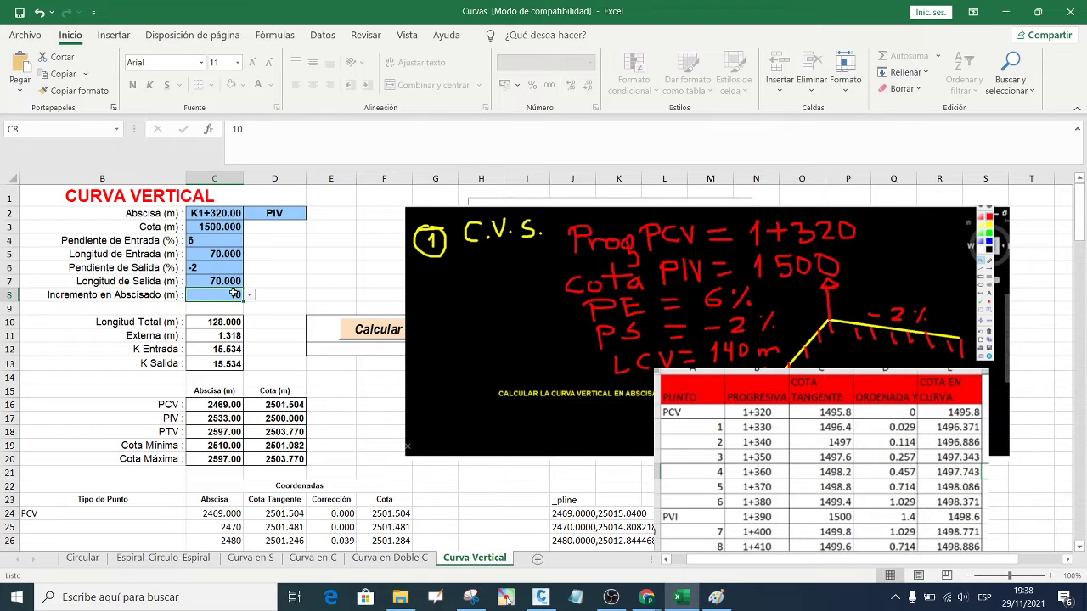
left_click(370, 338)
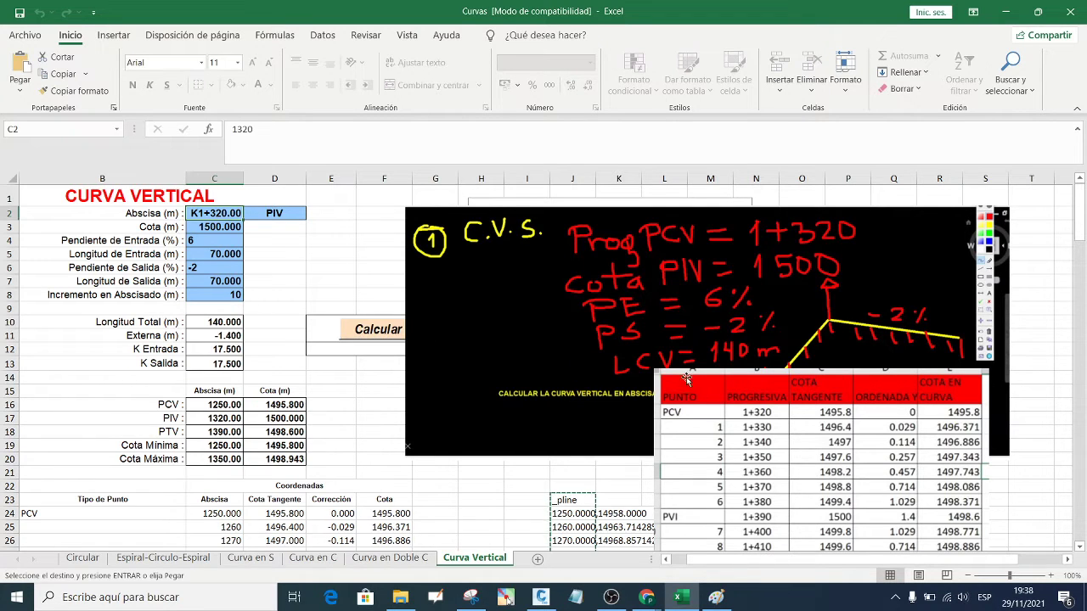
- Move the table picture beside the computed coordinates table
scroll(514, 347, "down", 2)
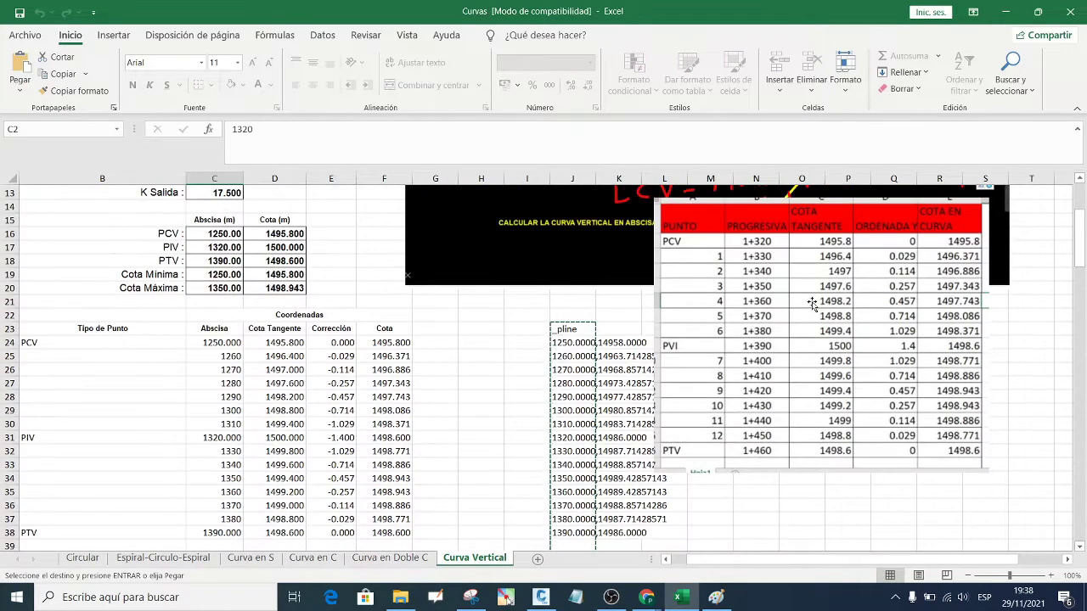
mouse_move(845, 306)
left_mouse_down()
mouse_move(811, 344)
mouse_move(669, 373)
left_mouse_up()
scroll(508, 305, "down", 1)
left_click_drag(508, 304, 500, 345)
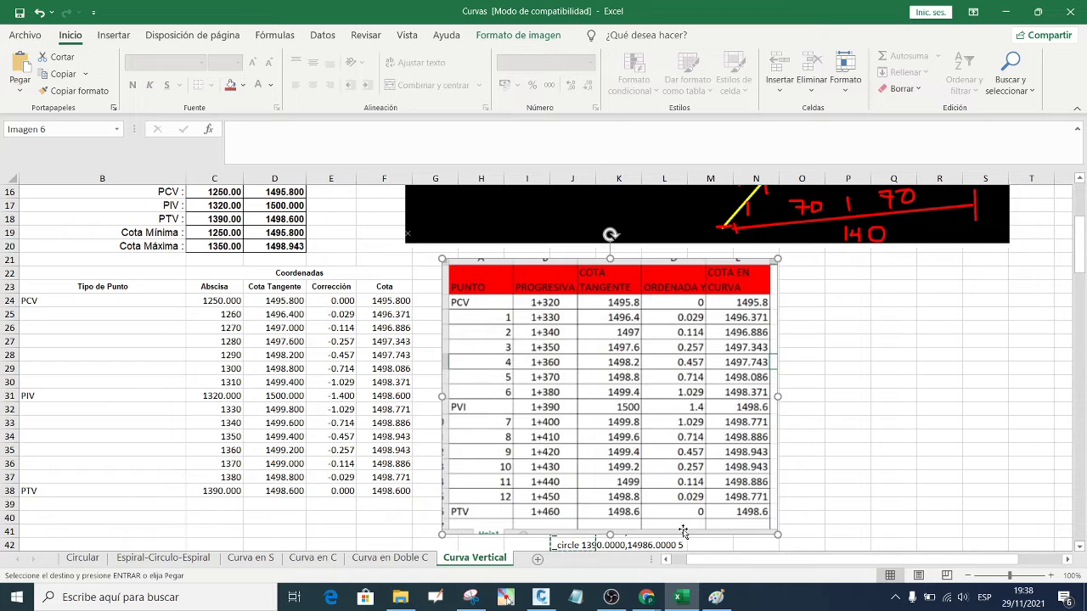
- Box 1250.000, 1495.8 and 1496.371 in red with the screen pen to compare, then clear it
left_click(506, 597)
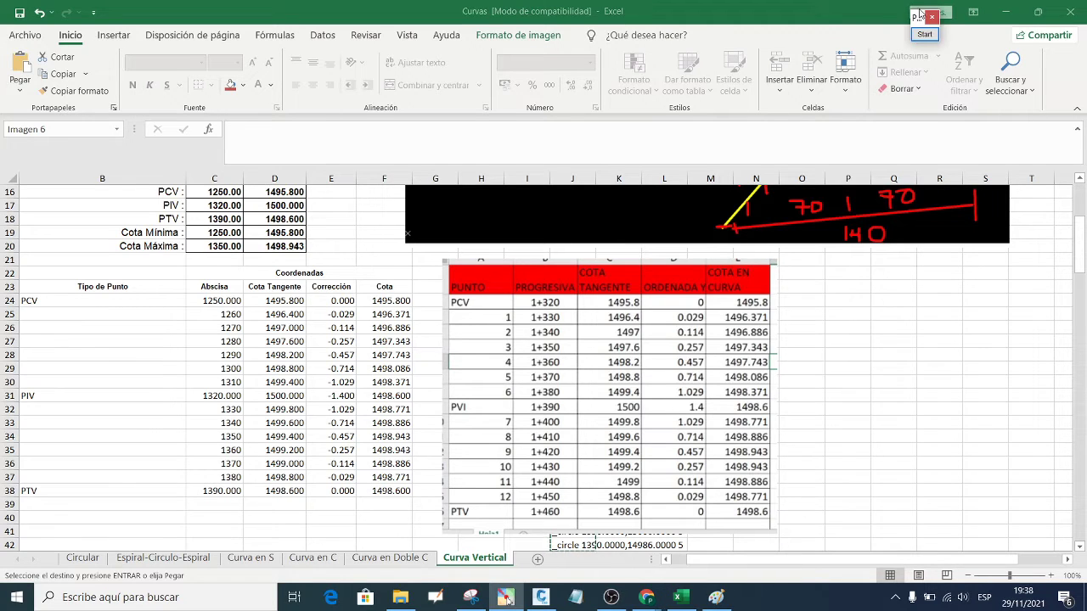
left_click(924, 34)
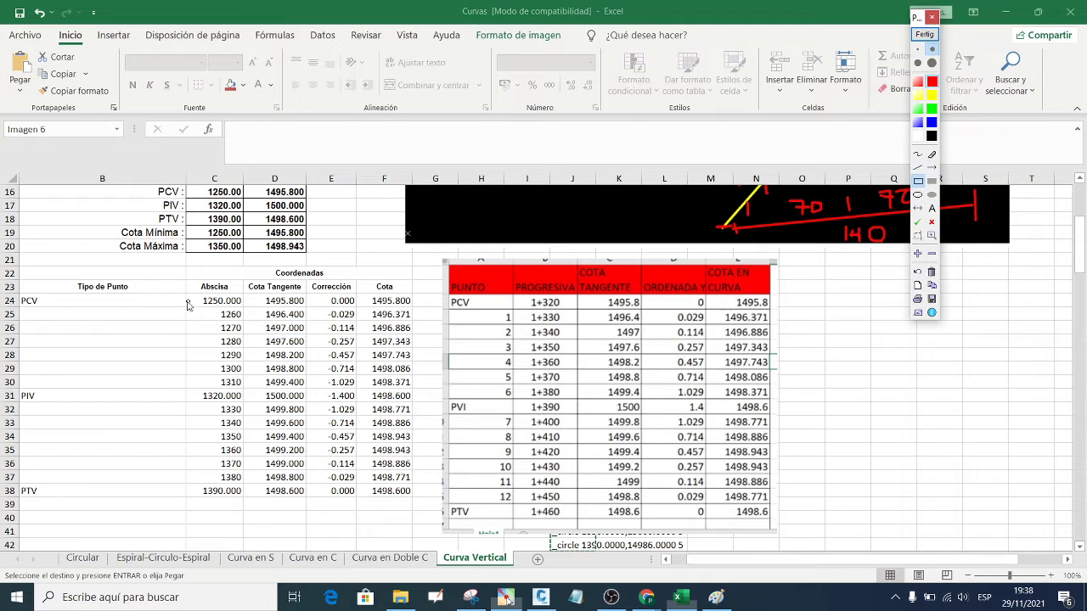
left_click_drag(196, 295, 245, 307)
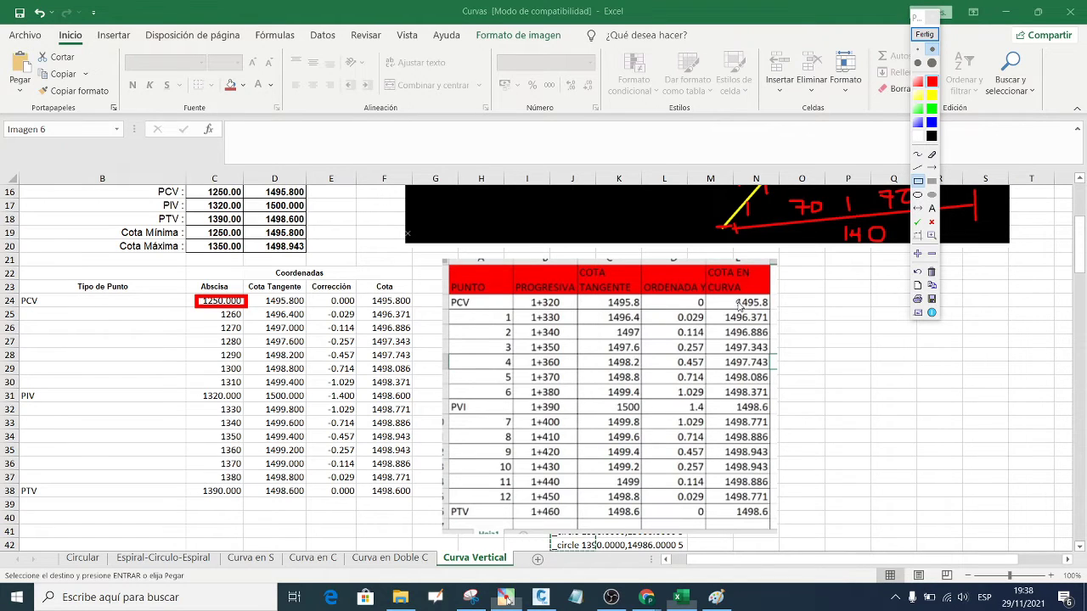
left_click_drag(727, 296, 781, 308)
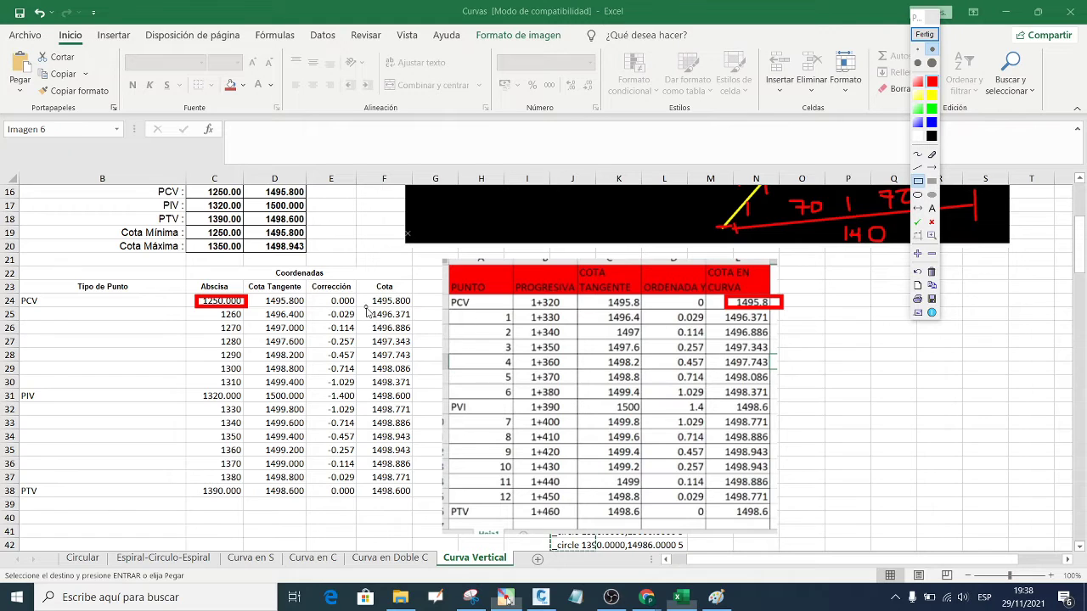
left_click_drag(370, 310, 414, 322)
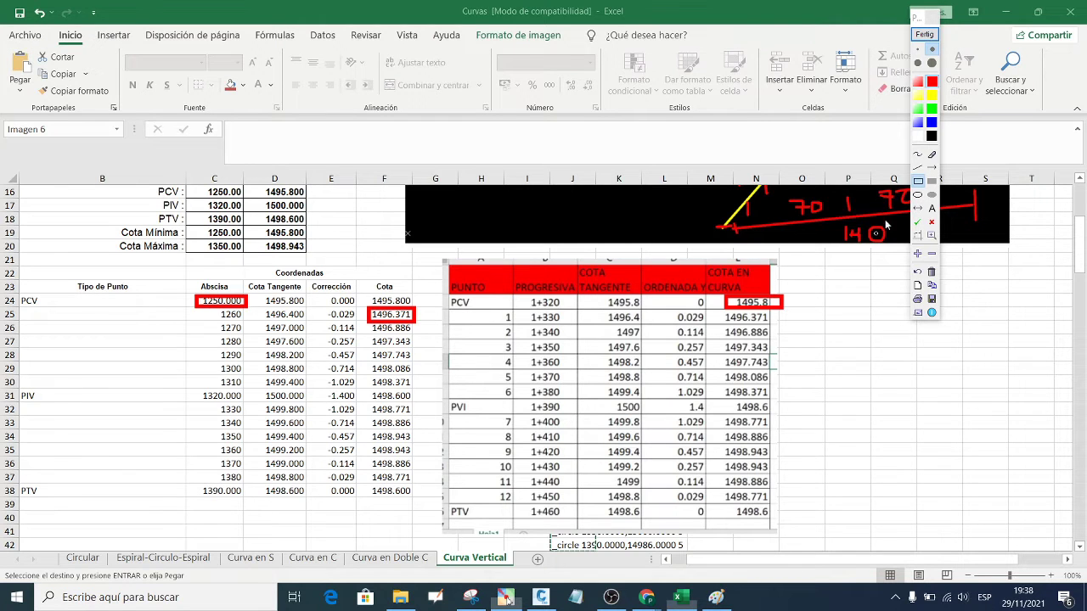
left_click(924, 34)
scroll(357, 301, "up", 1)
- Change the PIV abscissa in C2 to 1390 and recalculate the curve
scroll(357, 302, "up", 3)
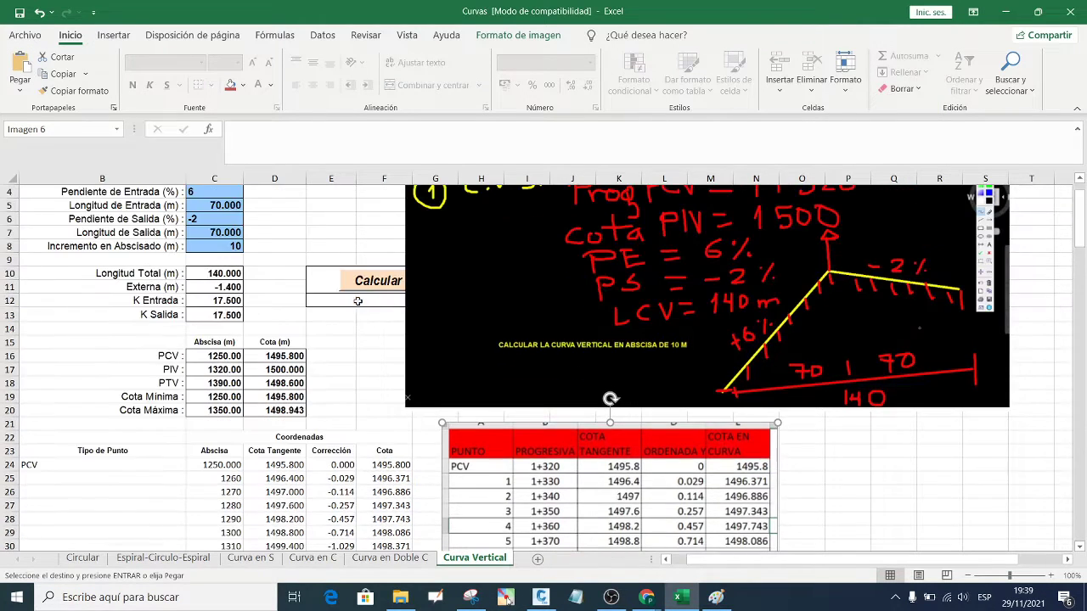
scroll(358, 302, "up", 1)
left_click(221, 215)
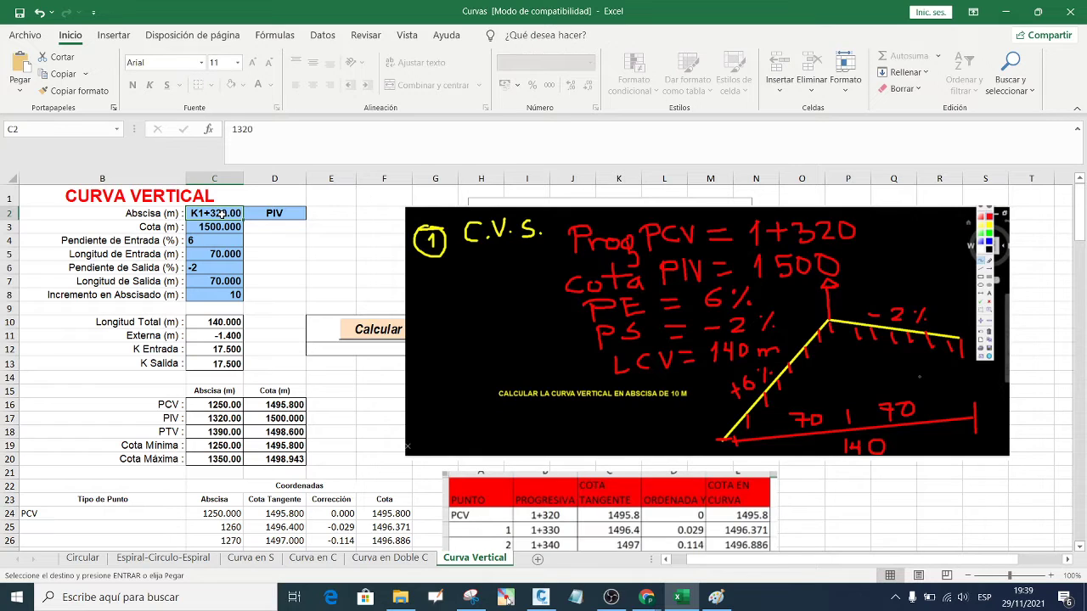
type("13")
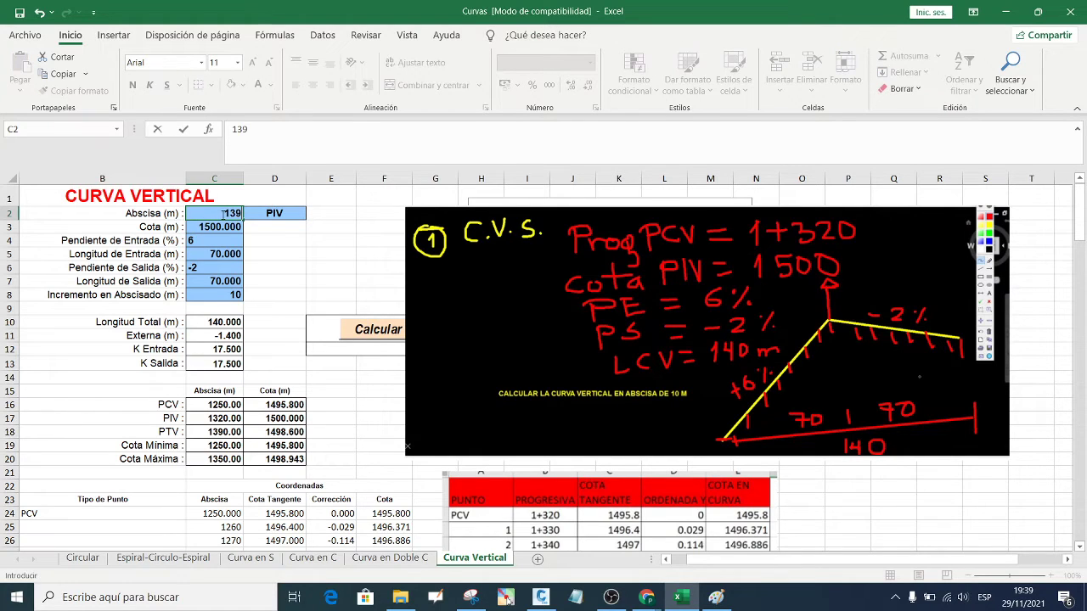
key("Return")
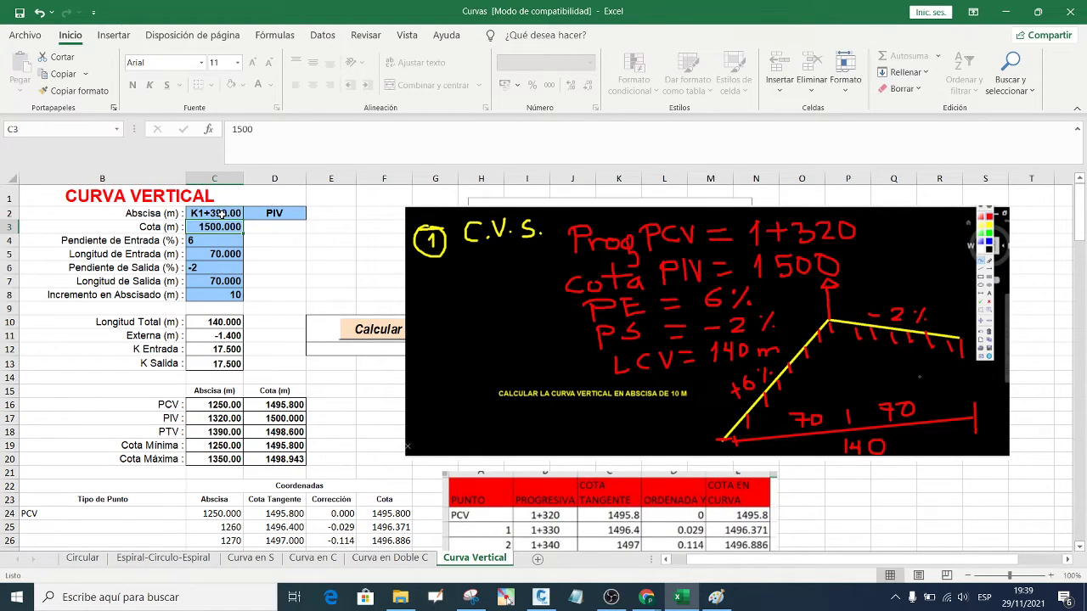
left_click(371, 332)
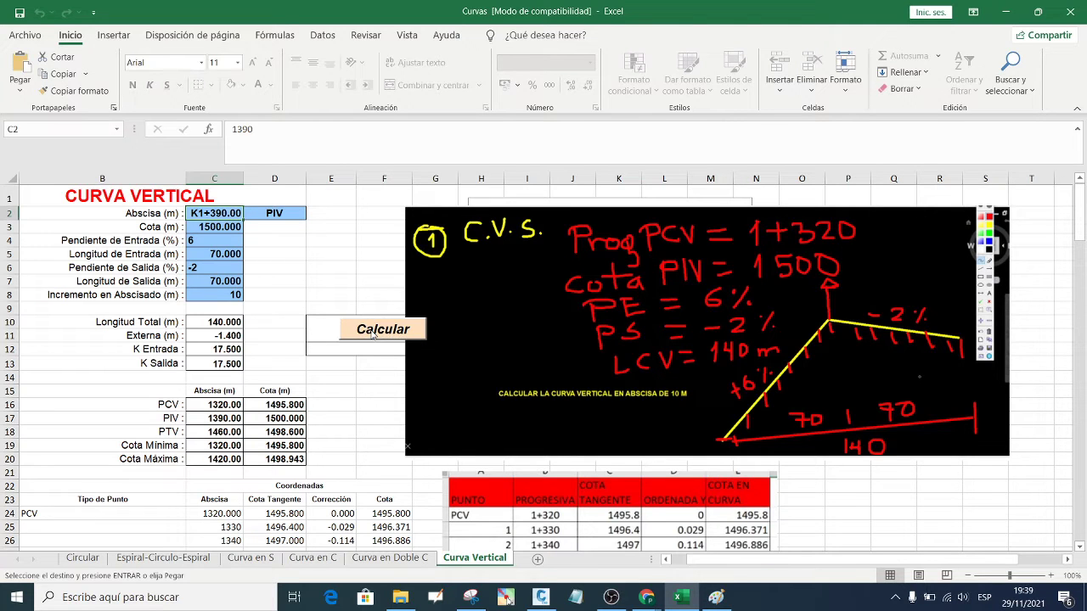
- Nudge the table picture left and box the PCV row and 1350 row in red
scroll(669, 323, "down", 4)
scroll(602, 316, "down", 2)
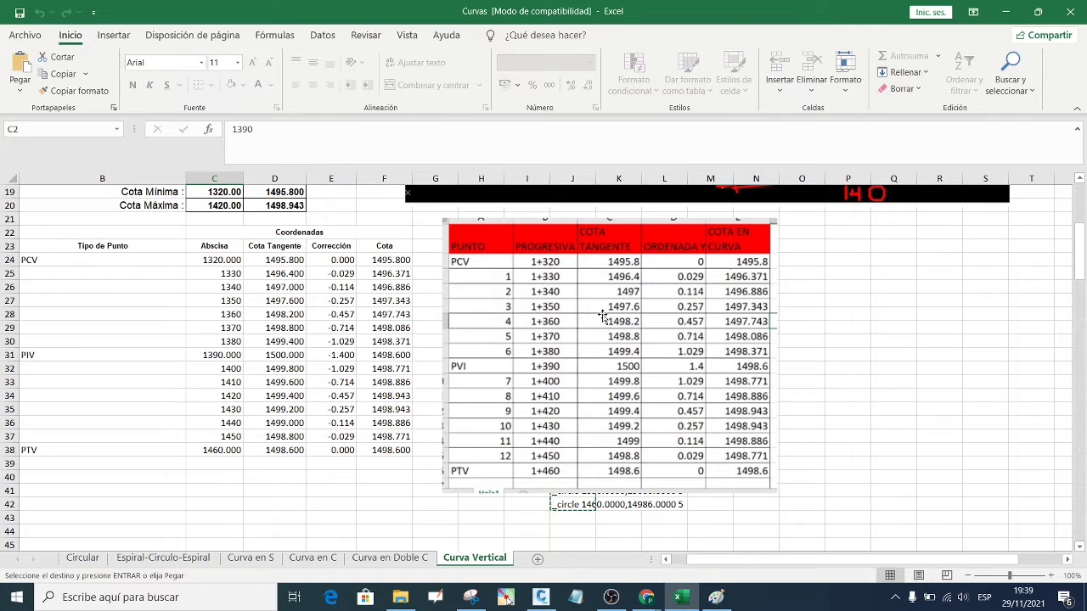
left_click_drag(625, 304, 621, 304)
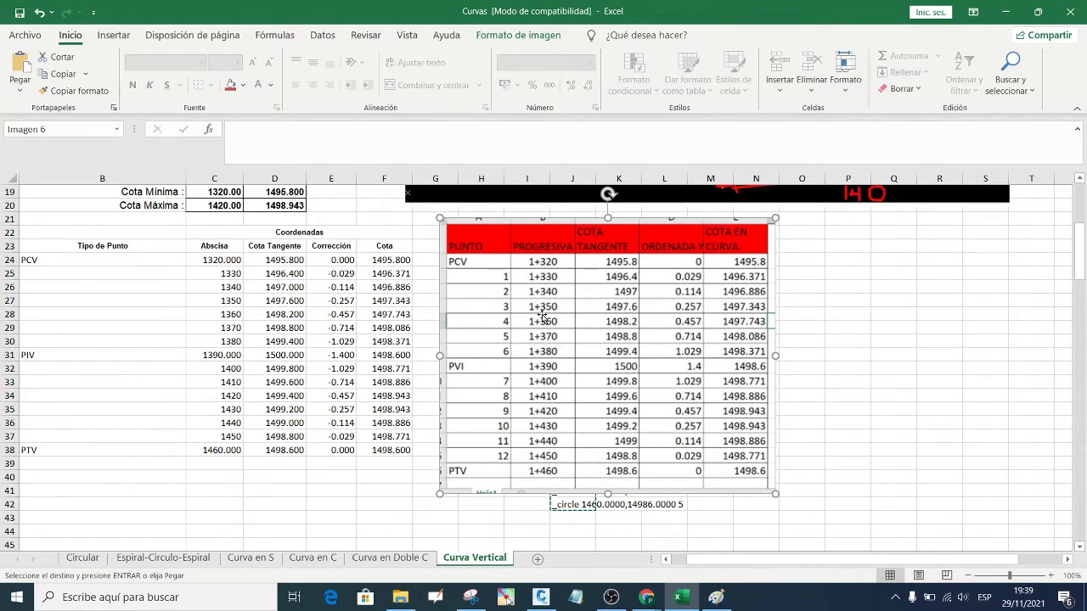
left_click_drag(545, 304, 531, 297)
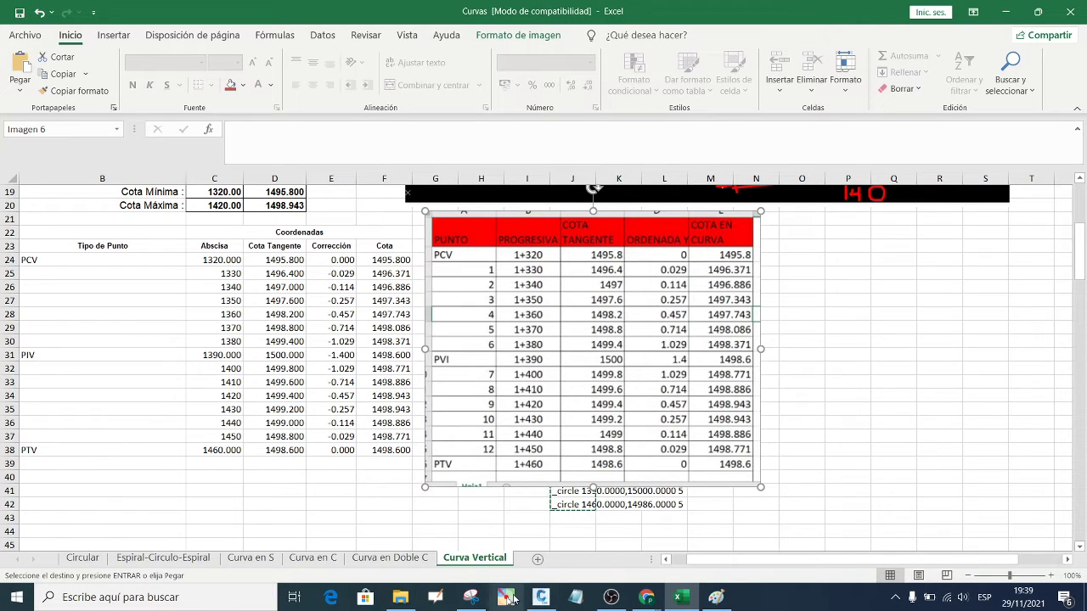
left_click(506, 598)
left_click(925, 34)
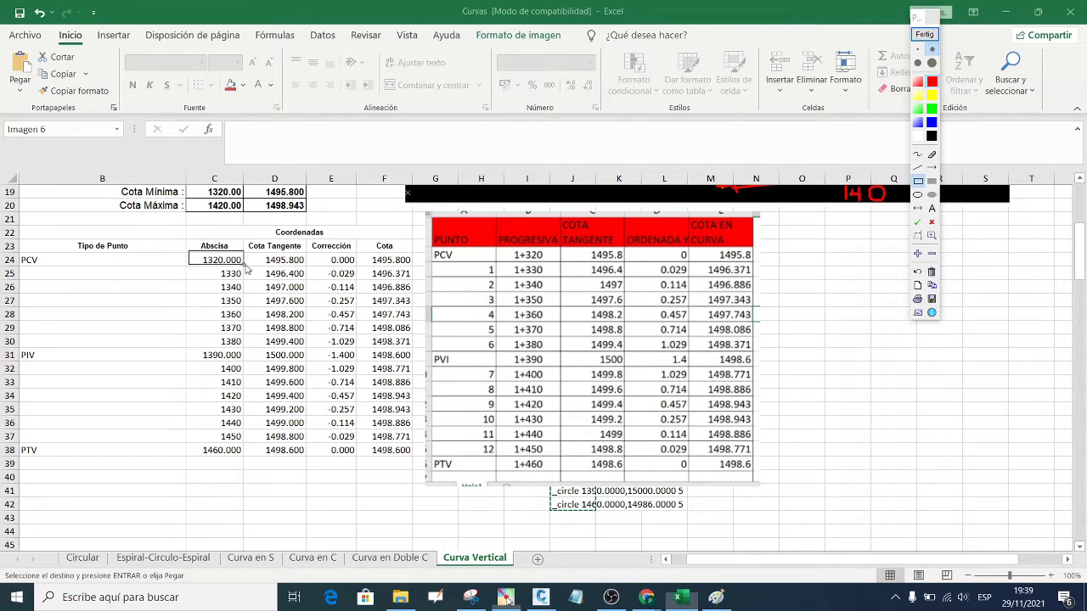
left_click_drag(188, 251, 418, 270)
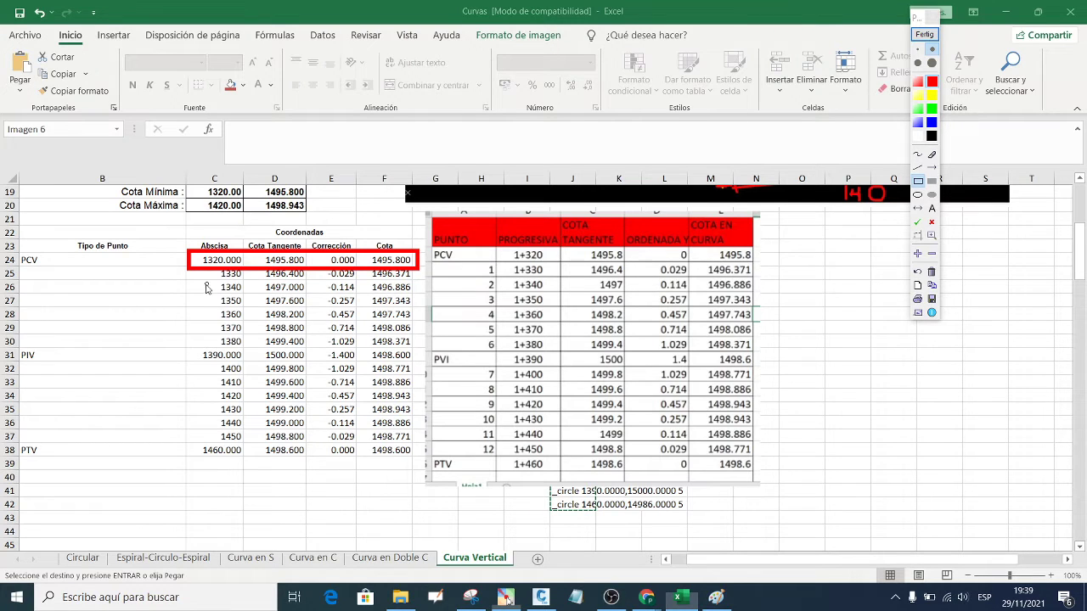
left_click_drag(192, 295, 422, 307)
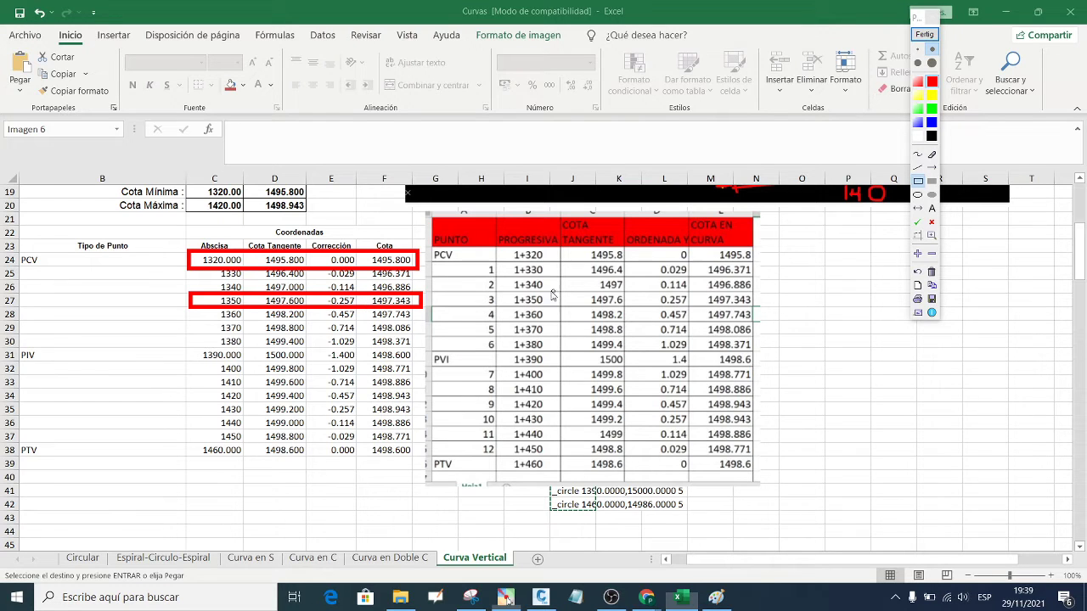
left_click_drag(441, 302, 755, 311)
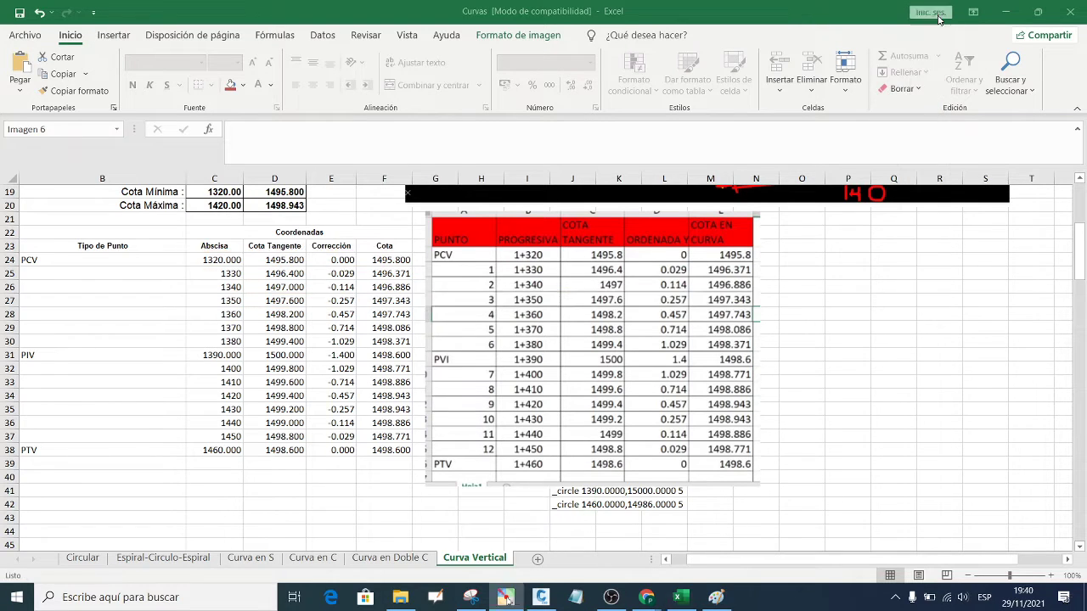
- Clear the screen marks and send the spreadsheet screenshot to the class WhatsApp group
left_click(931, 17)
left_click(568, 536)
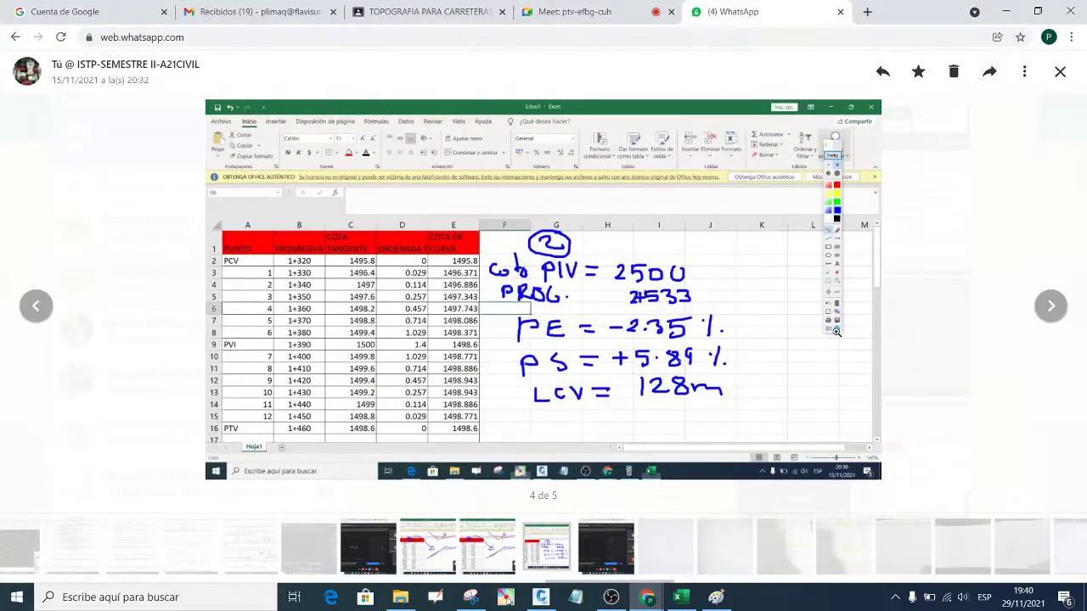
left_click(1060, 71)
scroll(567, 407, "down", 5)
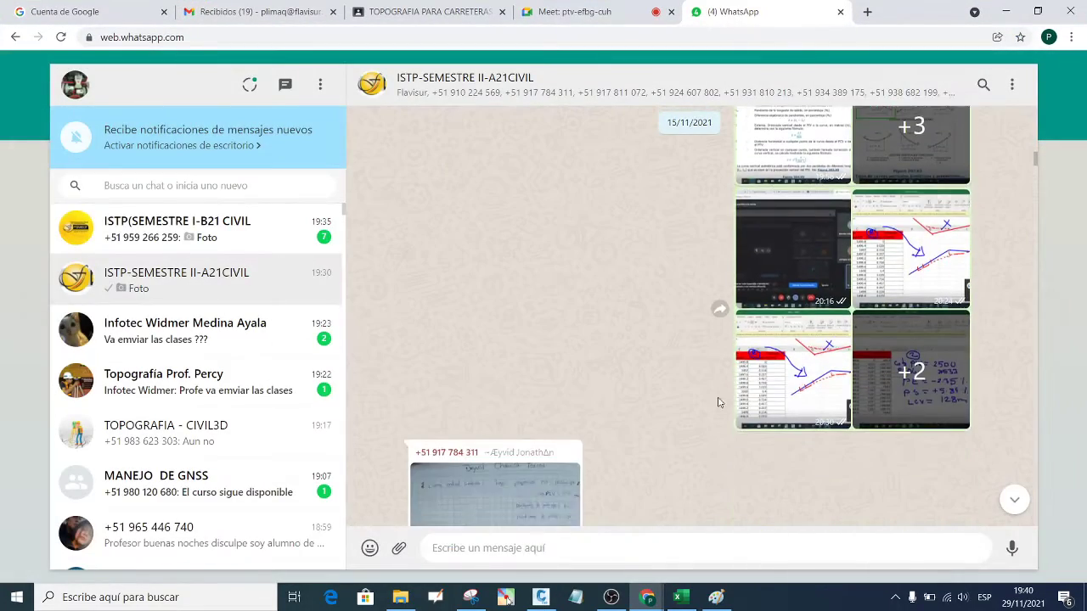
scroll(567, 407, "down", 5)
scroll(567, 408, "down", 5)
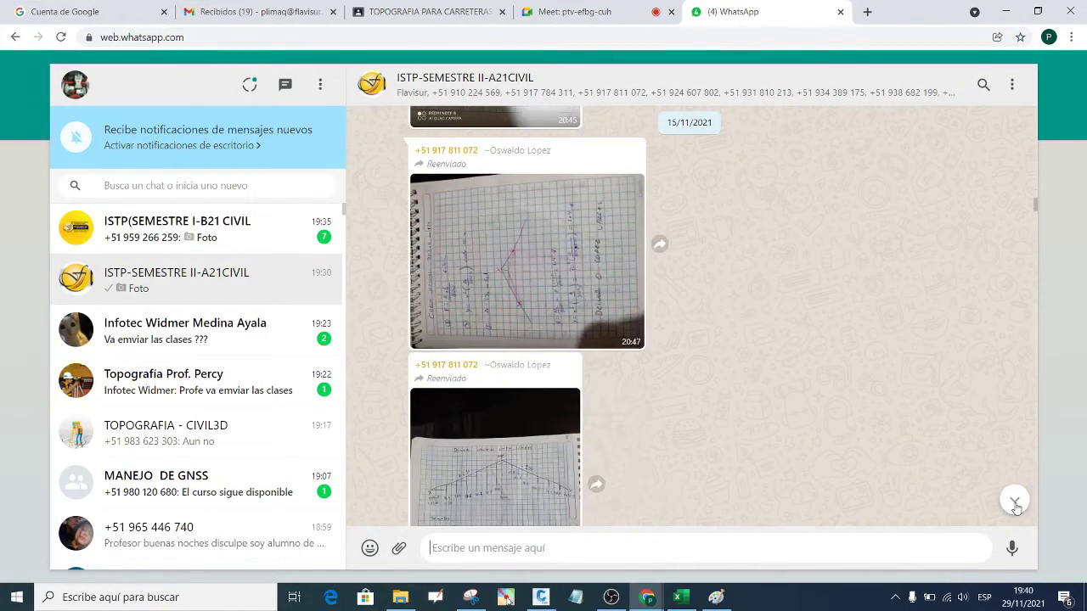
left_click(1014, 500)
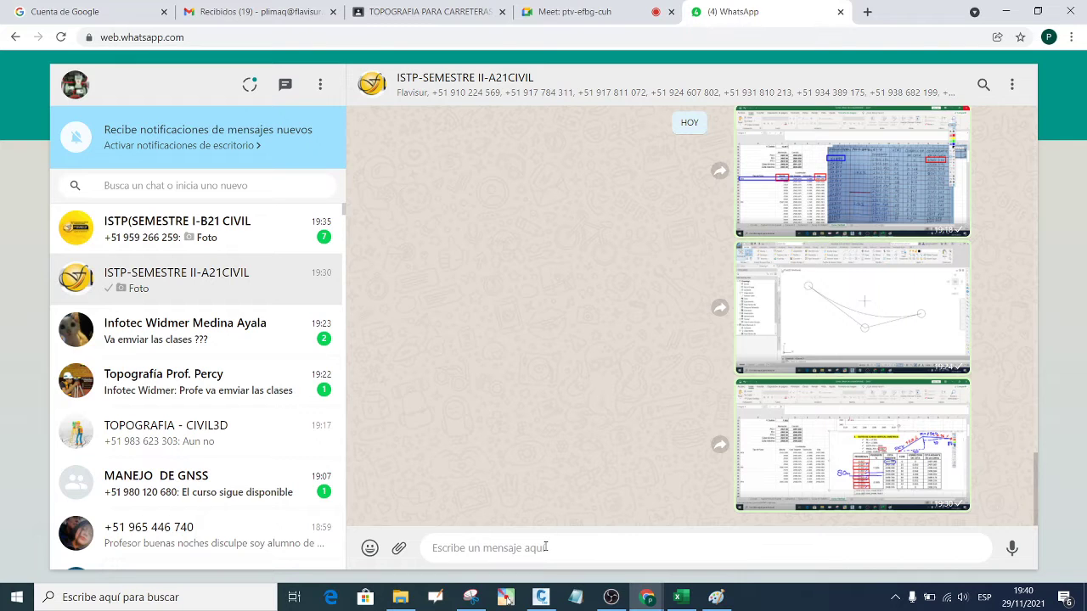
key("ctrl+v")
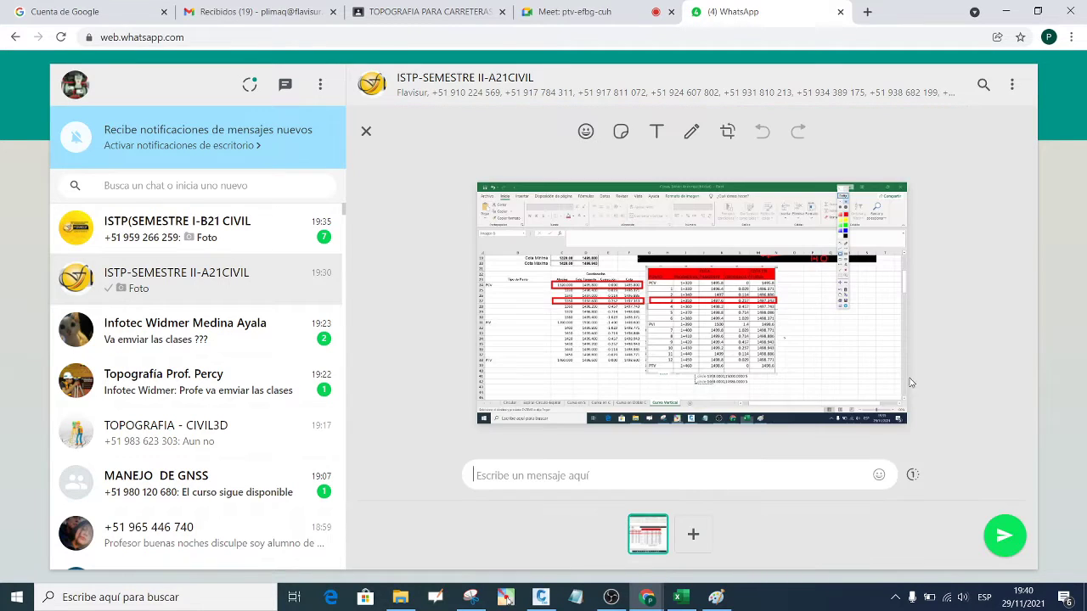
left_click(1005, 535)
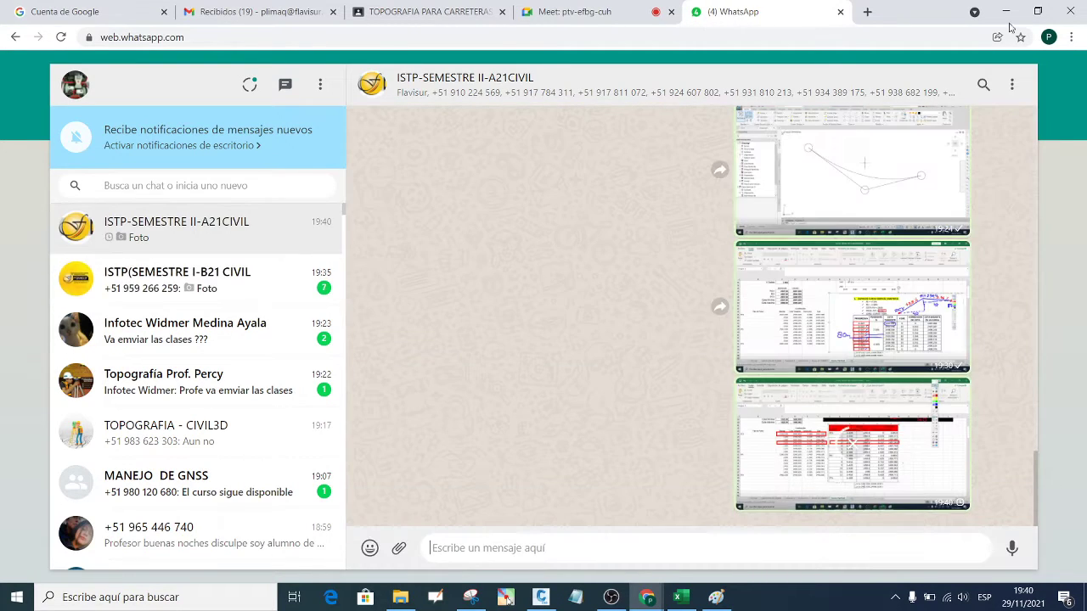
left_click(1007, 12)
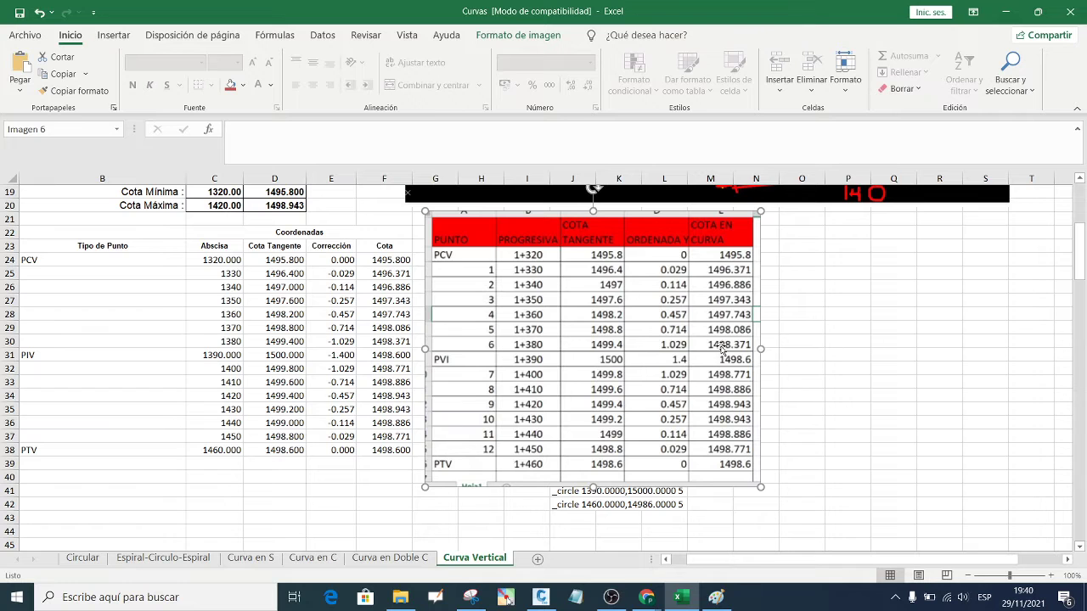
- Check the PIV station and elevation in C2:C3 and zoom the sheet out to 70%
scroll(506, 354, "up", 5)
scroll(506, 354, "up", 1)
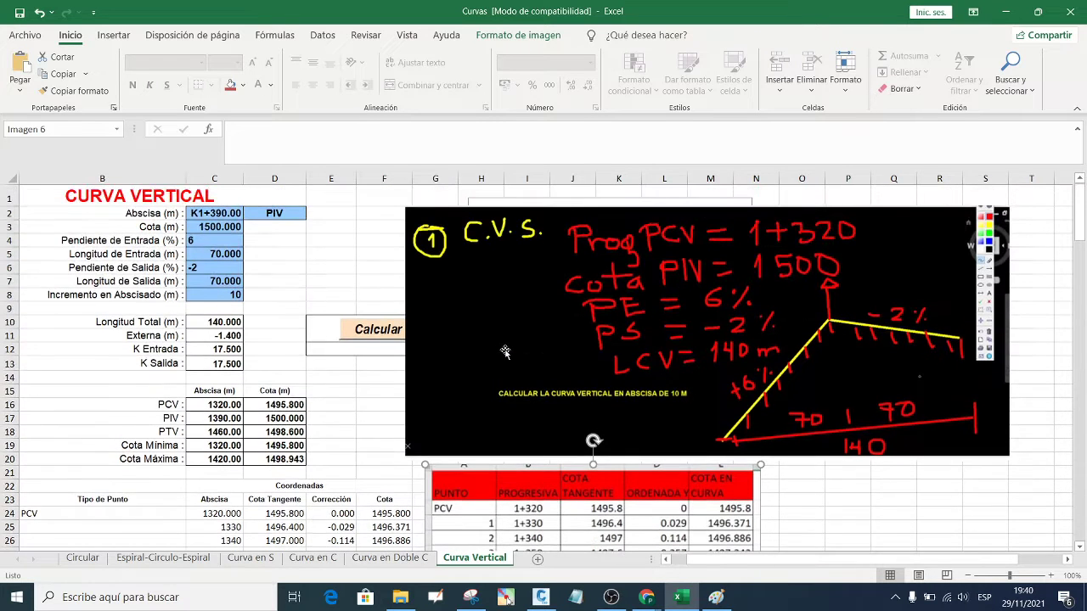
left_click(205, 214)
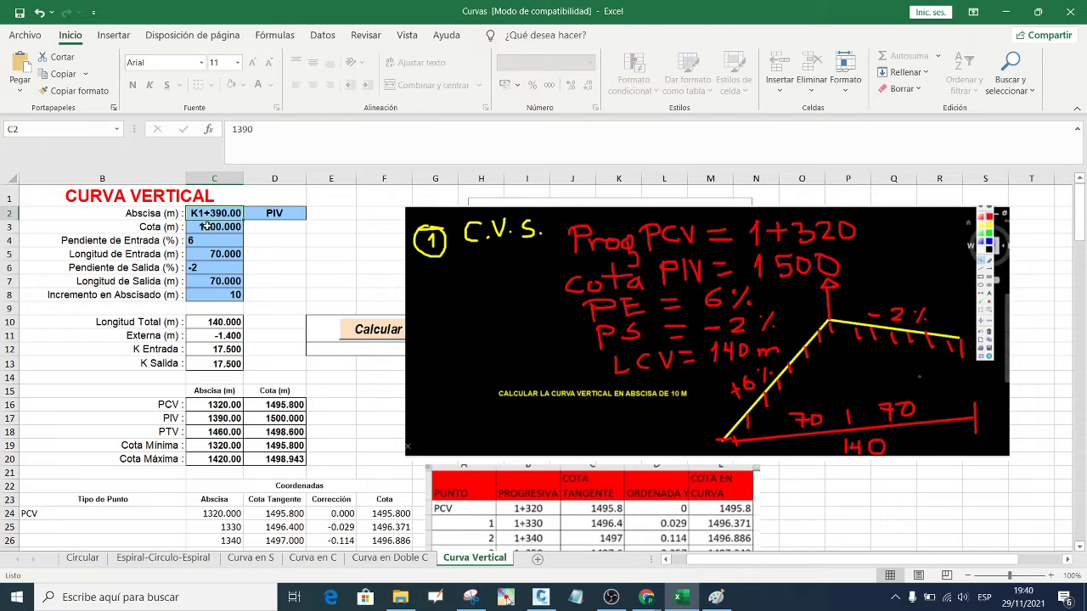
left_click(206, 226)
scroll(290, 271, "down", 2)
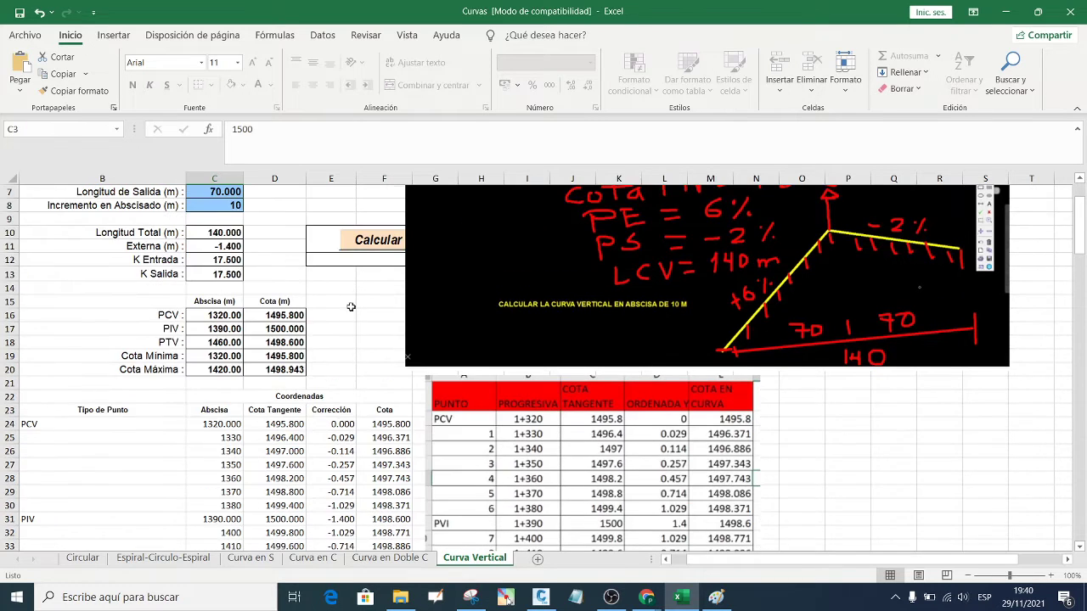
scroll(352, 308, "down", 1)
scroll(357, 310, "up", 3)
scroll(374, 316, "down", 2)
scroll(428, 334, "up", 2)
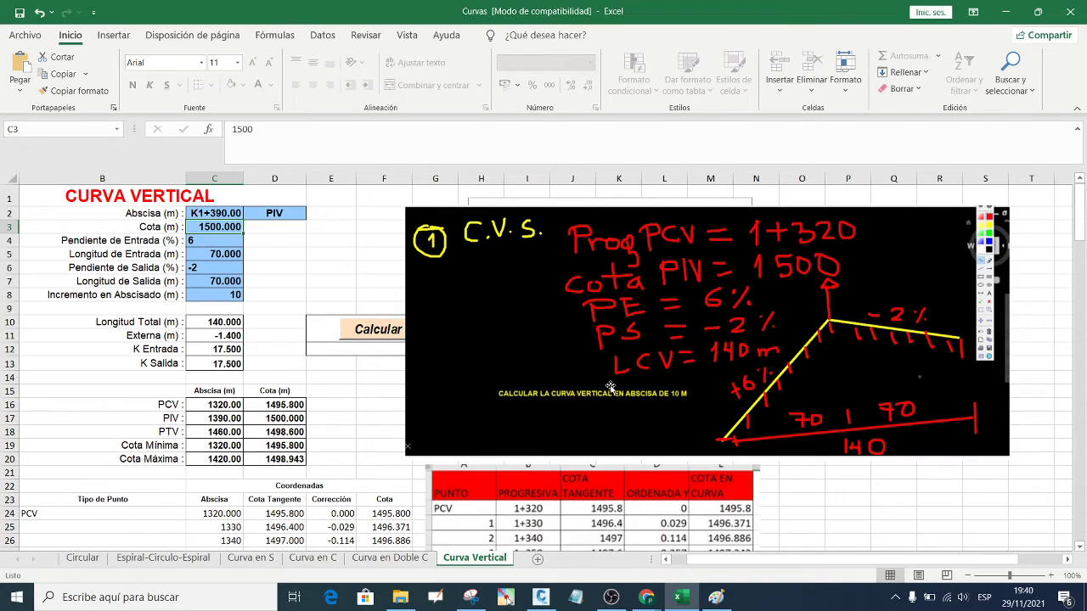
scroll(610, 389, "down", 1)
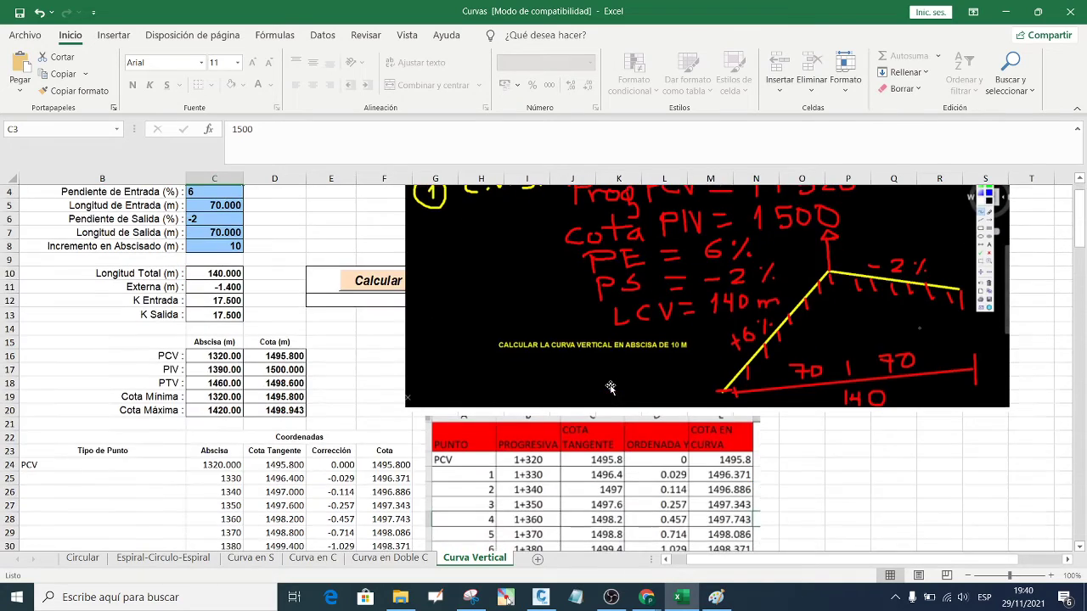
left_click(968, 575)
left_click(969, 576)
left_click(968, 576)
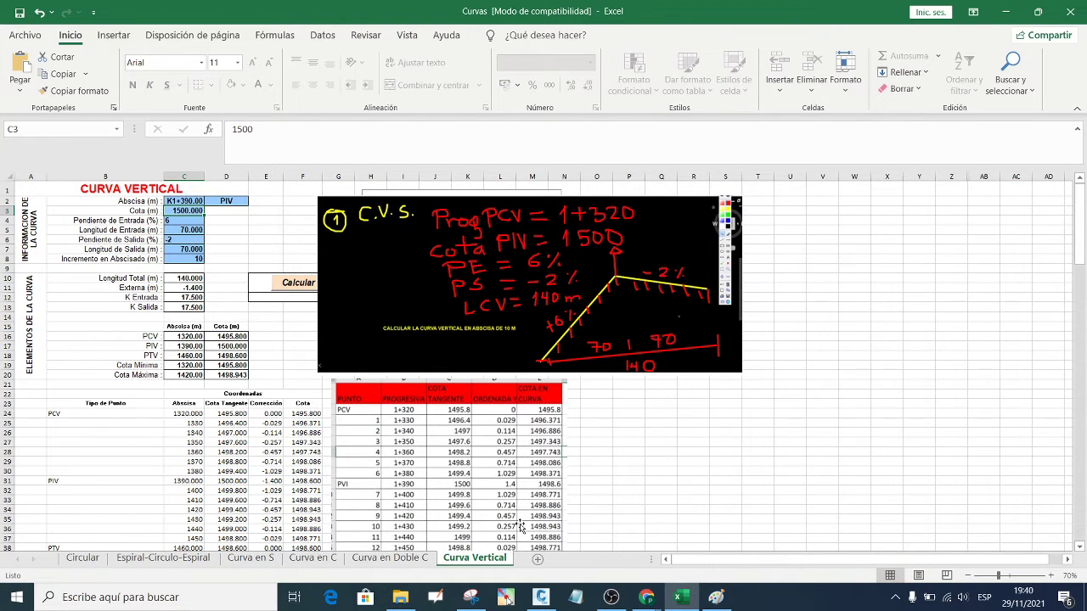
- Snip the Curva Vertical worksheet and its hand-drawn sketch with Snipping Tool
left_click(471, 598)
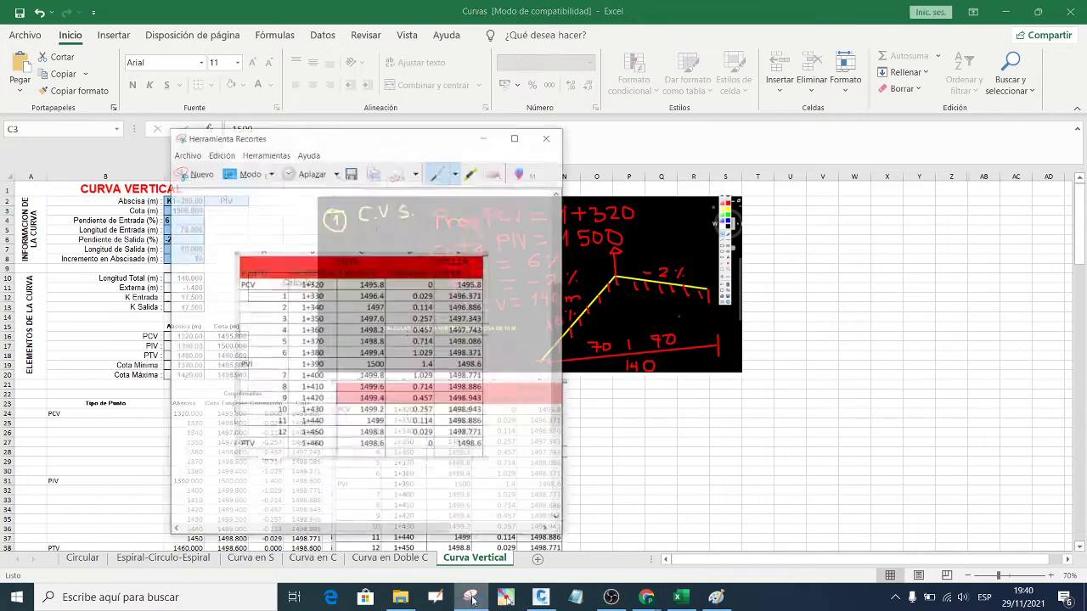
left_click(174, 145)
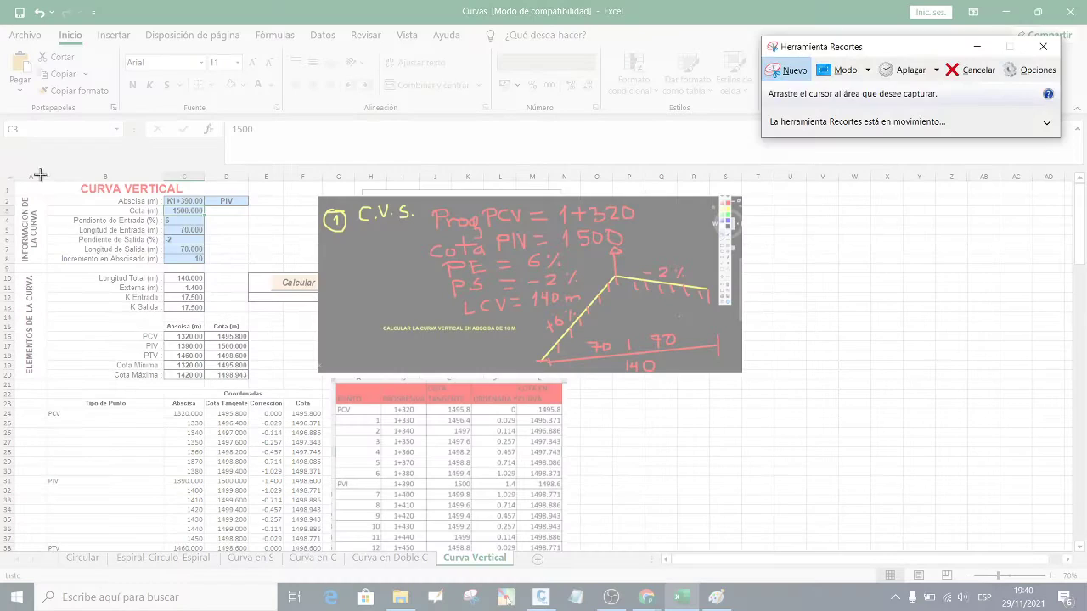
mouse_move(5, 170)
left_mouse_down()
mouse_move(790, 440)
mouse_move(791, 570)
left_mouse_up()
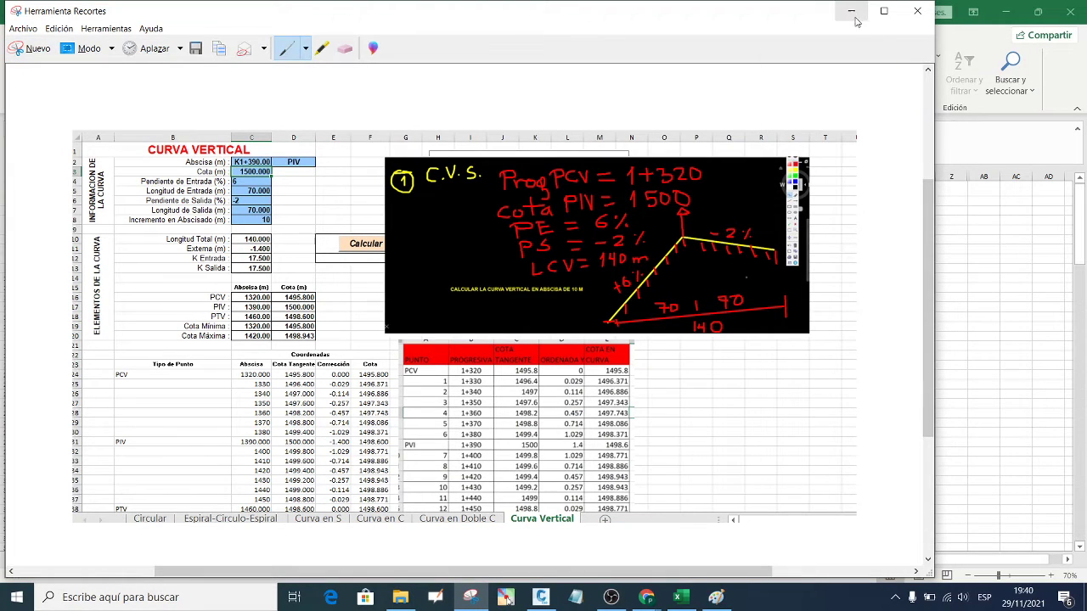
- Paste the worksheet snip into a new blank Word document
left_click(230, 596)
left_click(95, 371)
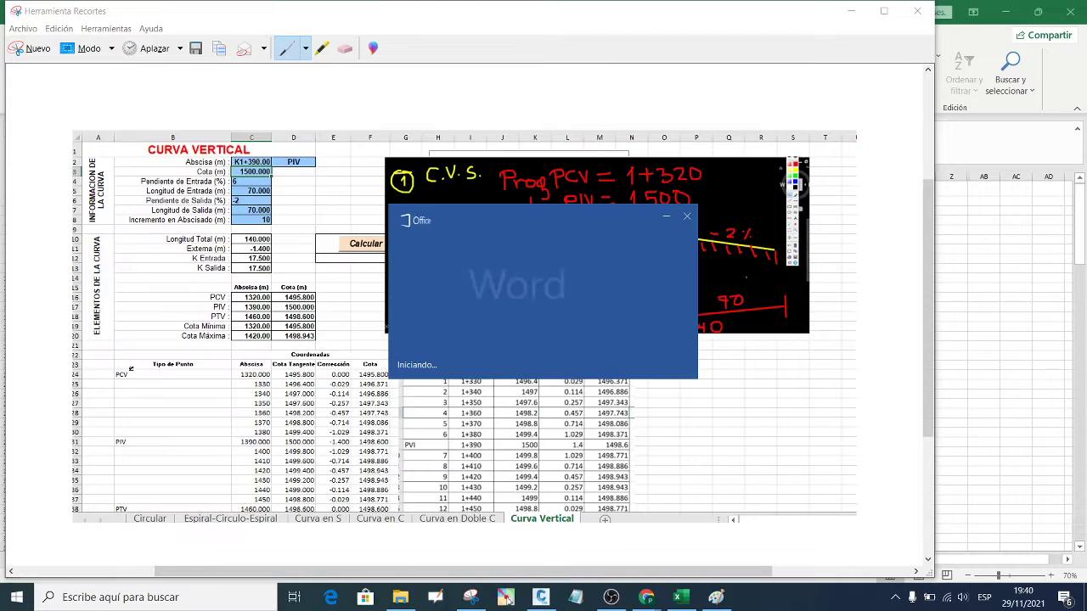
left_click(213, 165)
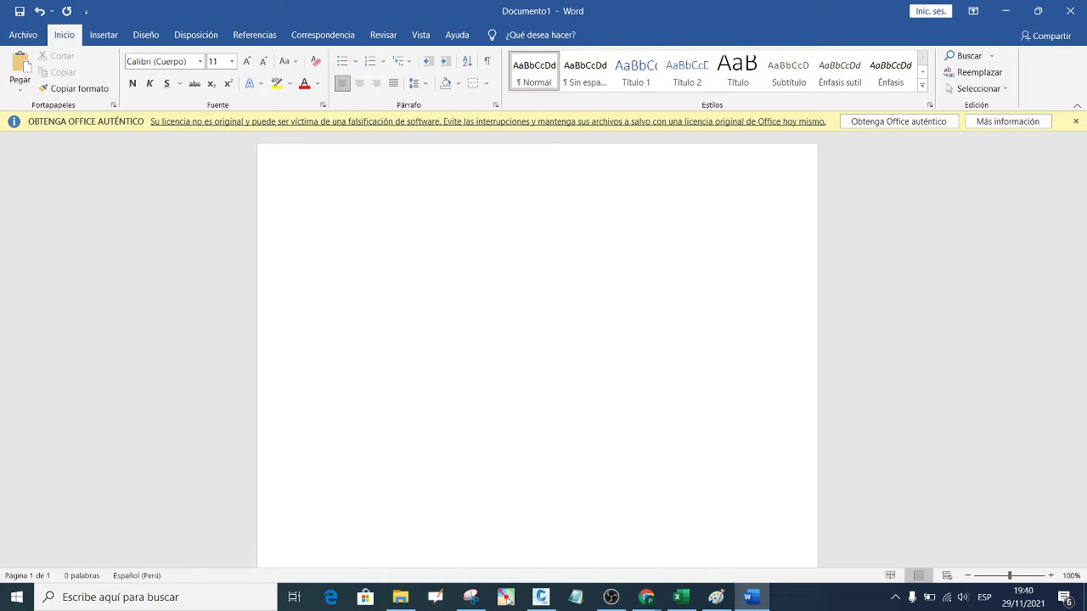
key("ctrl+v")
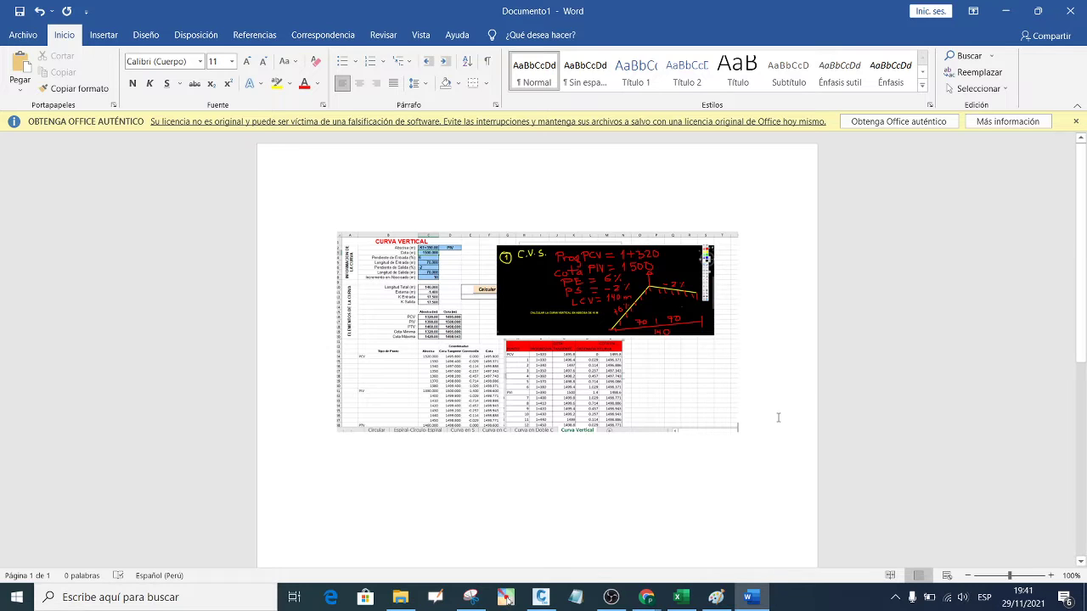
left_click(580, 346)
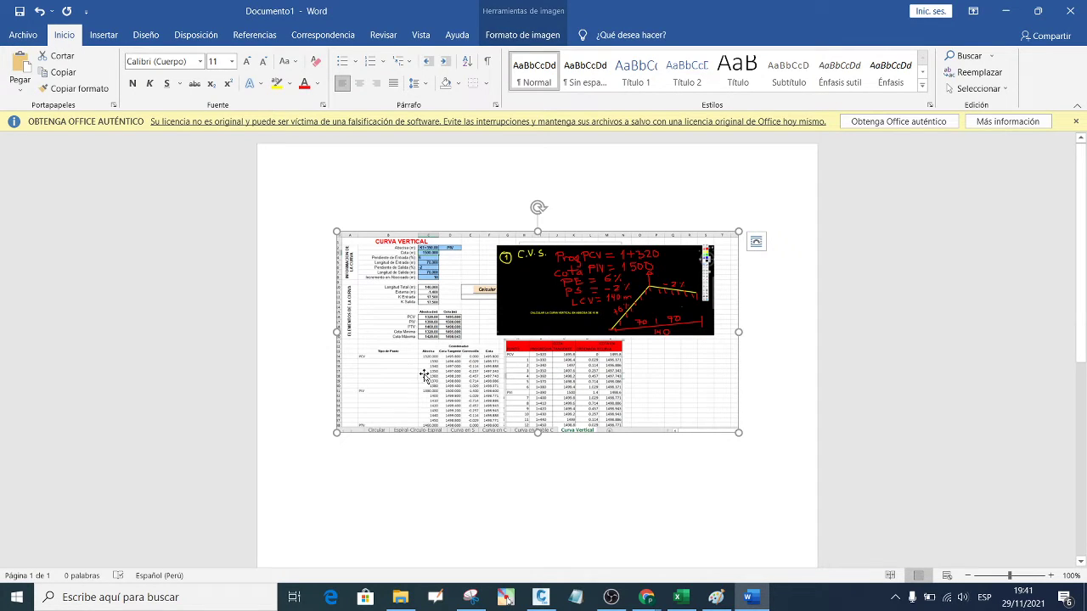
left_click(1005, 11)
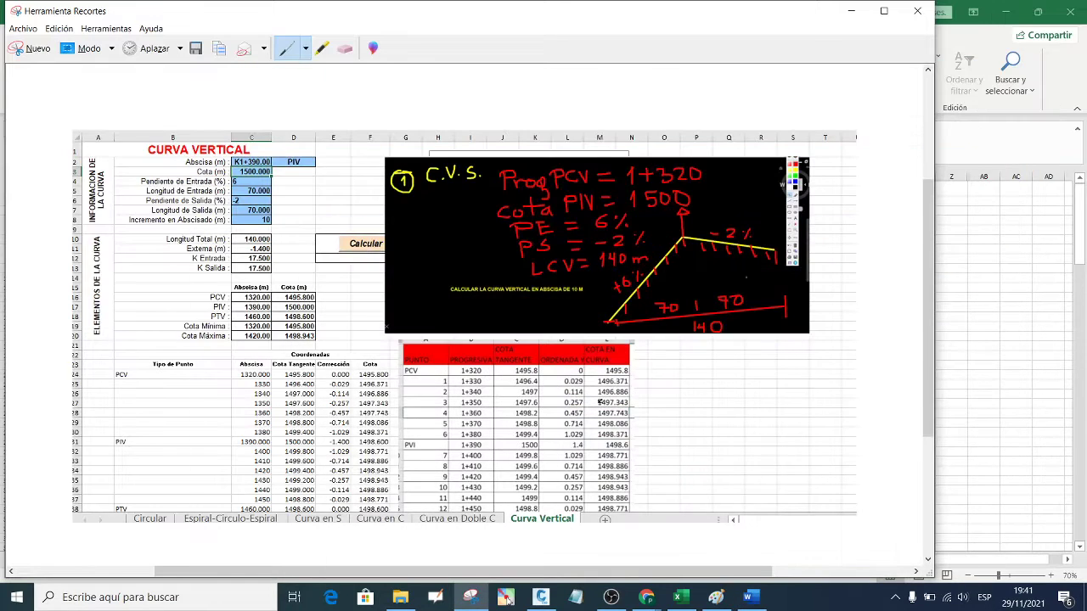
- Check the Google Meet presentation and the WhatsApp chat in Chrome, then return to Excel
left_click(856, 11)
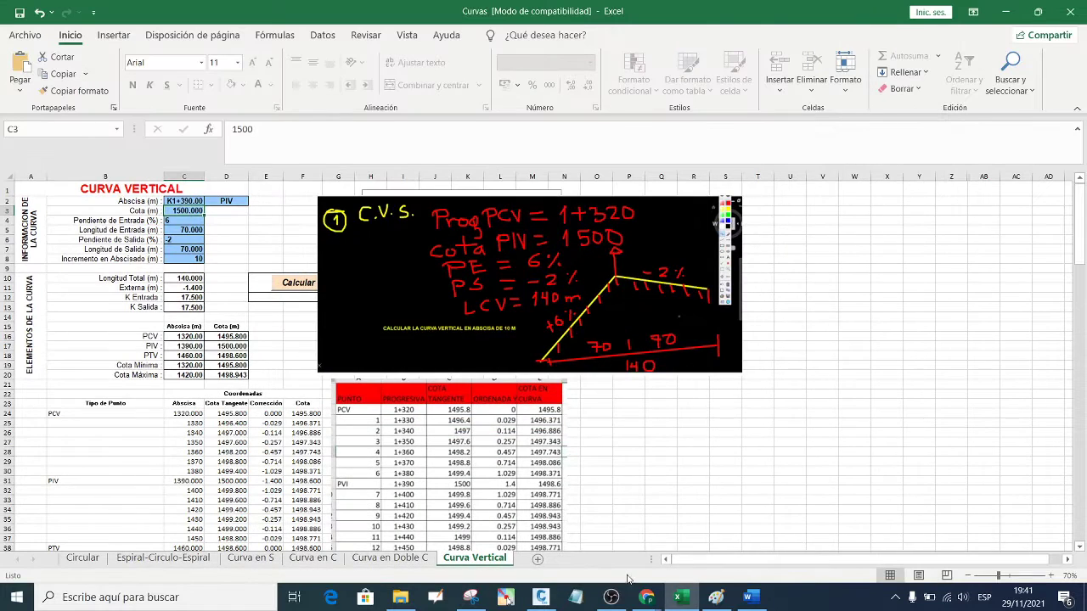
left_click(647, 597)
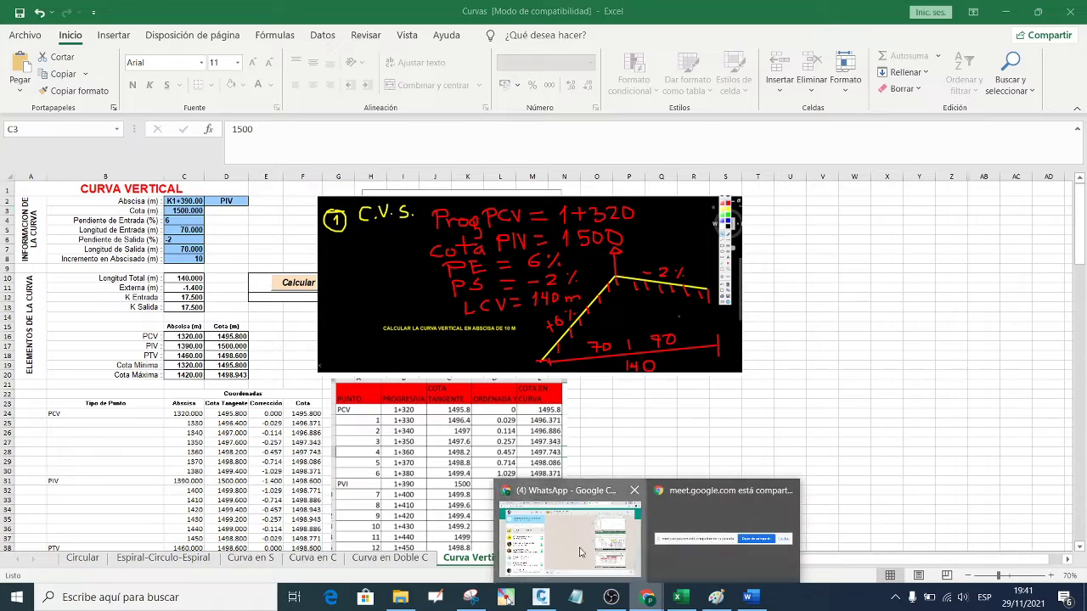
left_click(722, 564)
left_click(676, 18)
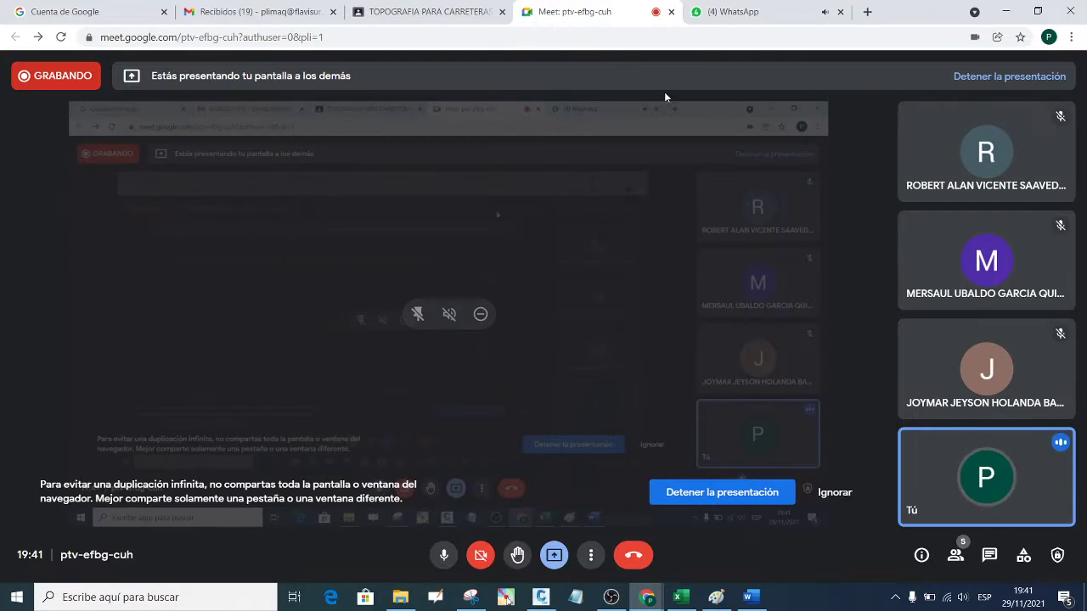
left_click(732, 12)
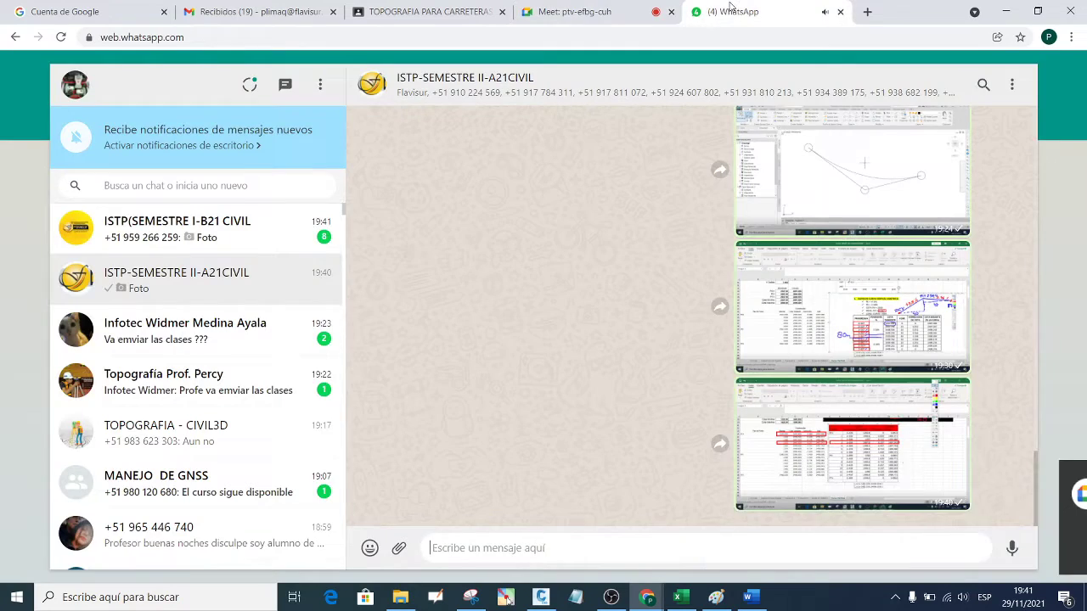
left_click(586, 12)
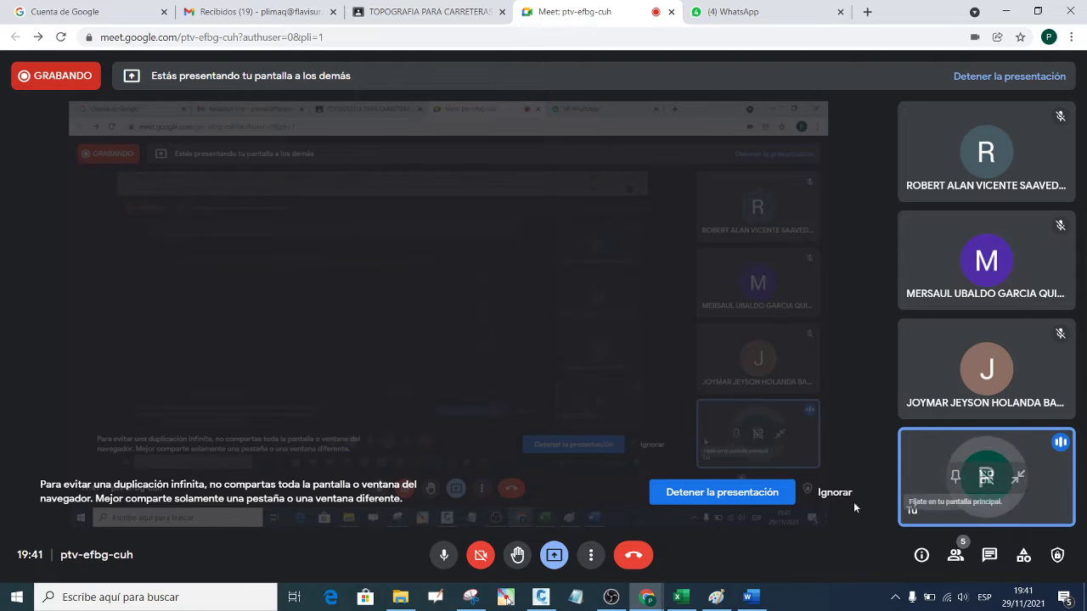
left_click(1006, 12)
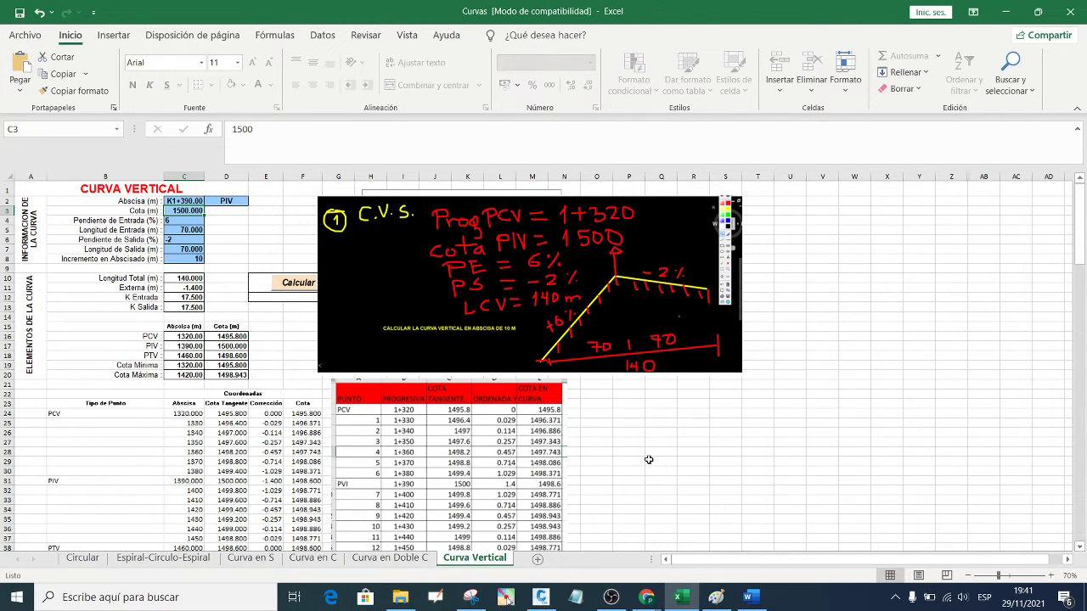
- Return the sheet to 100% zoom at the top, then bring the Meet call forward
left_click(1053, 577)
left_click(1053, 577)
left_click(1053, 577)
left_click_drag(867, 561, 836, 560)
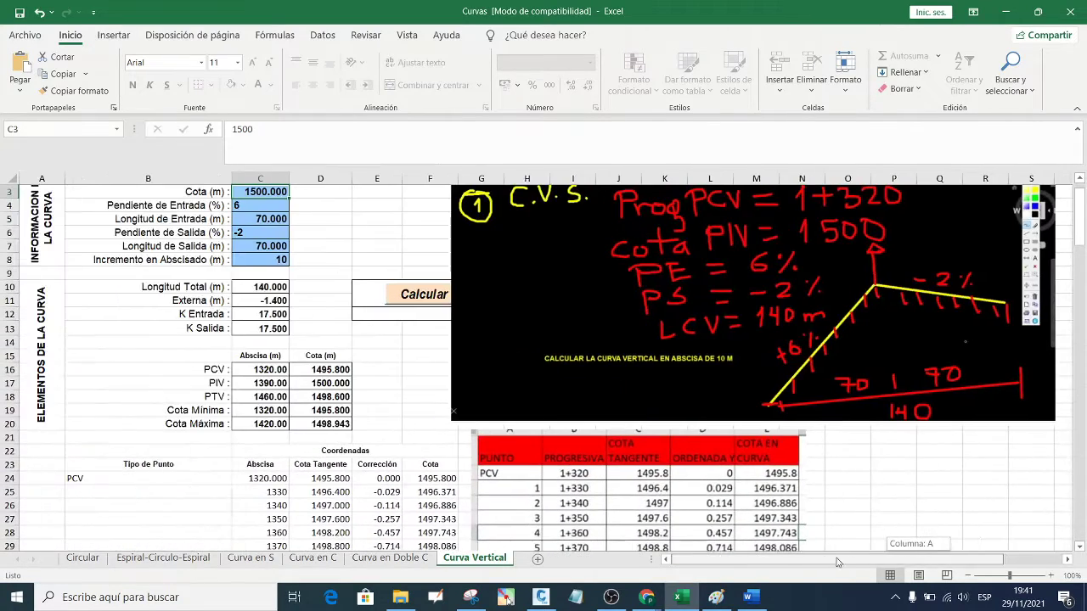
scroll(394, 332, "up", 1)
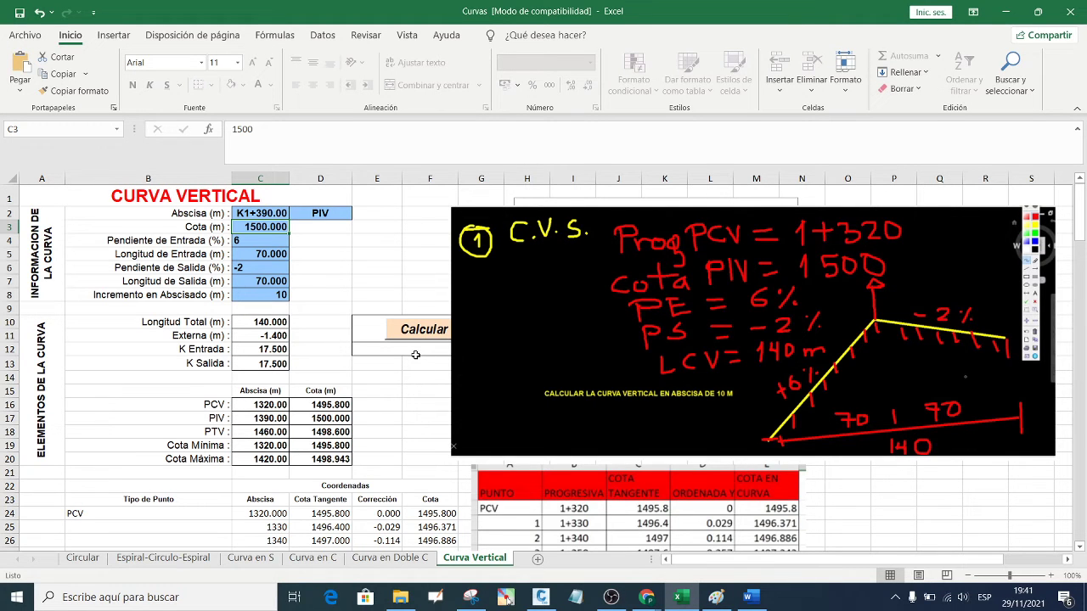
left_click(618, 550)
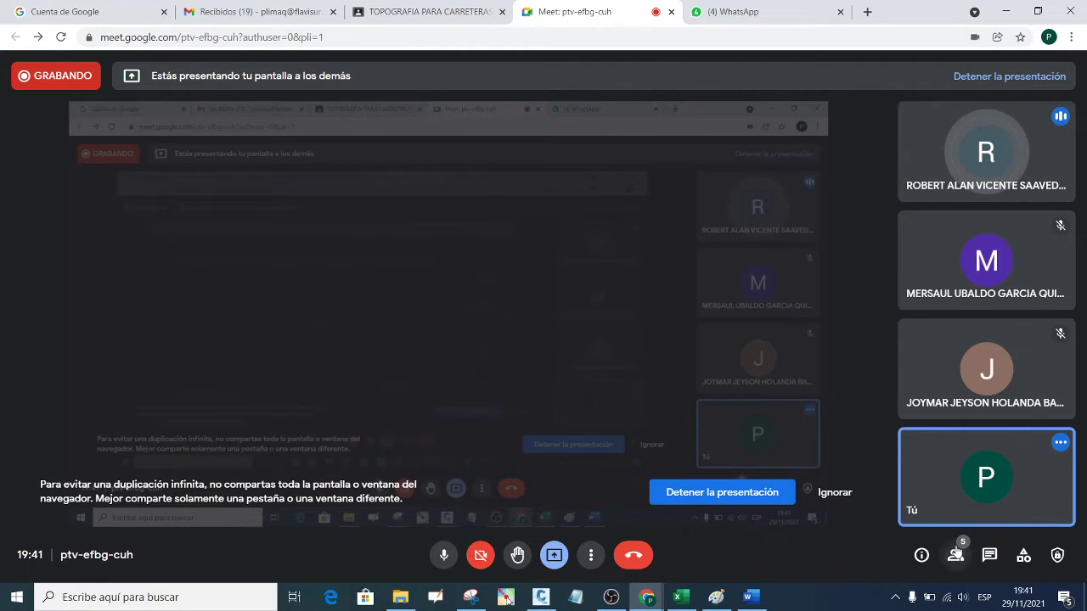
- Review the participant list in the Meet call, then minimise Chrome back to Excel
left_click(956, 554)
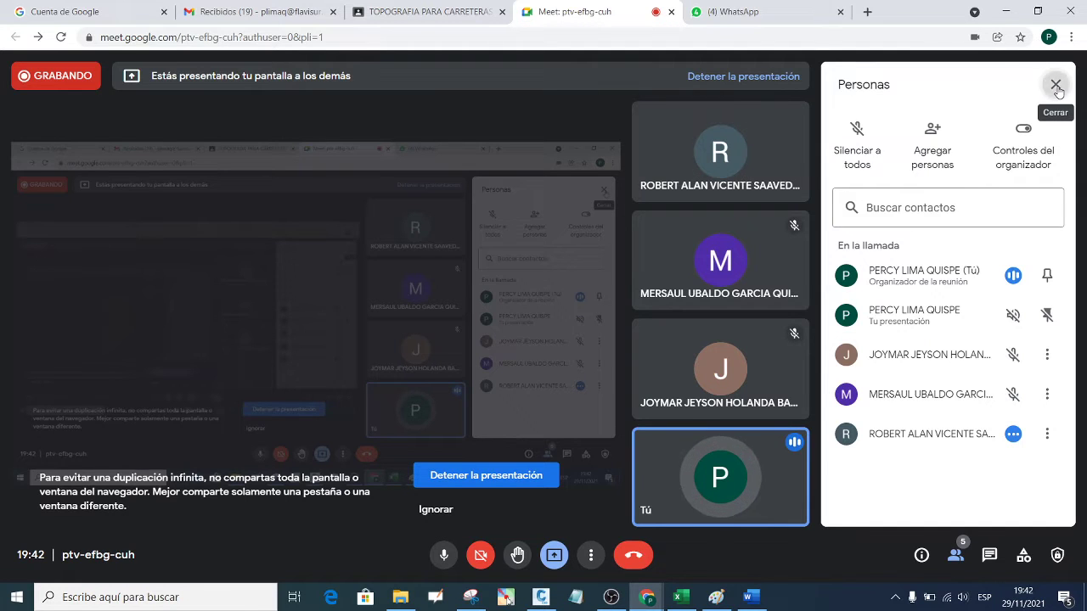
left_click(1056, 87)
left_click(1005, 11)
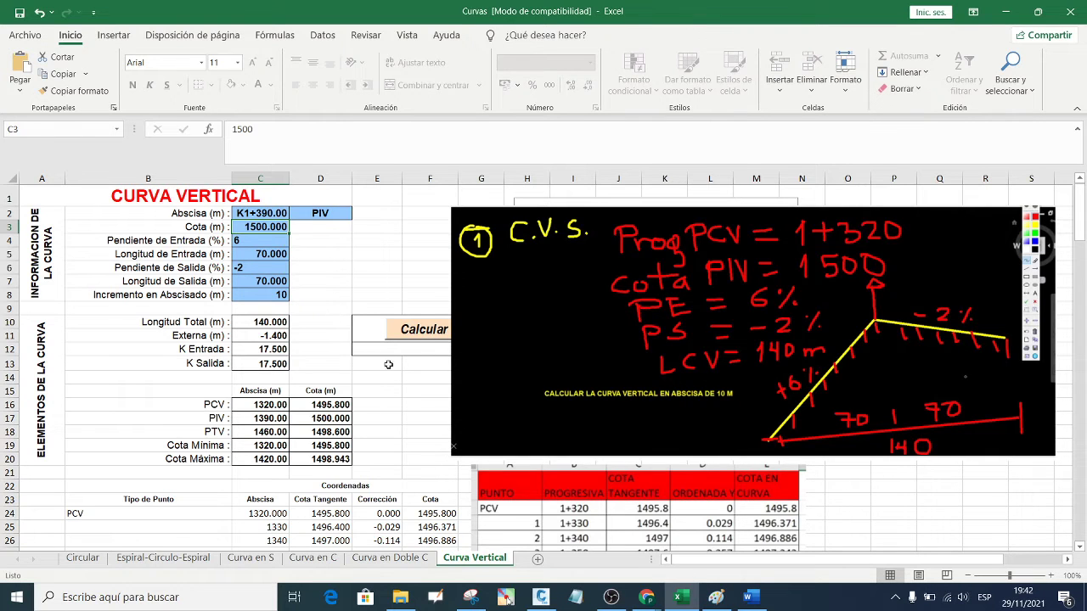
- Move the results table picture left so it sits over columns A–E
scroll(391, 364, "down", 1)
scroll(424, 365, "down", 3)
scroll(510, 367, "down", 3)
scroll(564, 370, "up", 2)
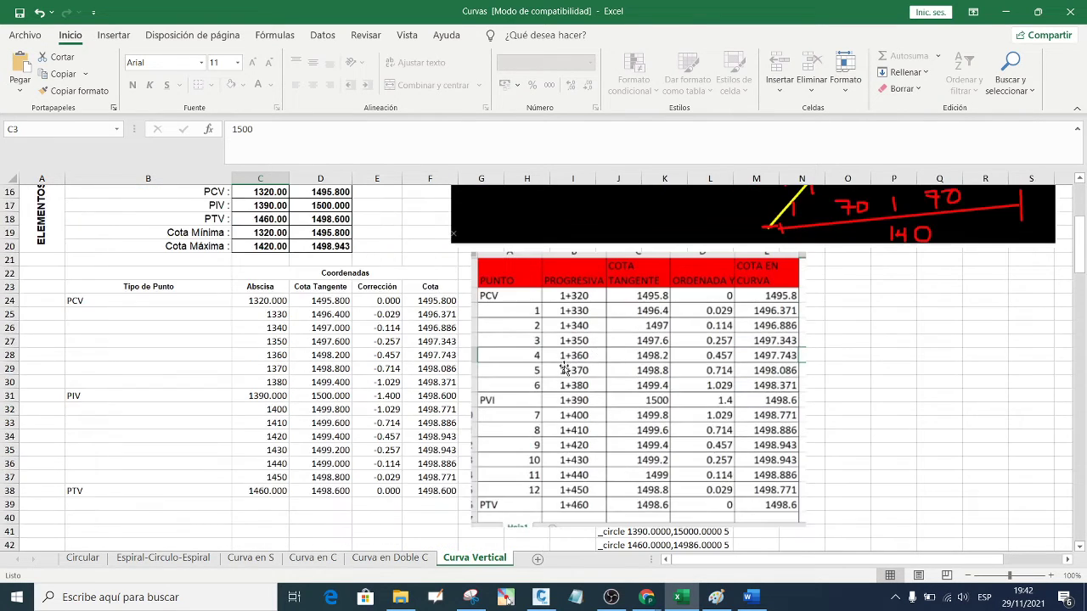
left_click_drag(617, 350, 649, 354)
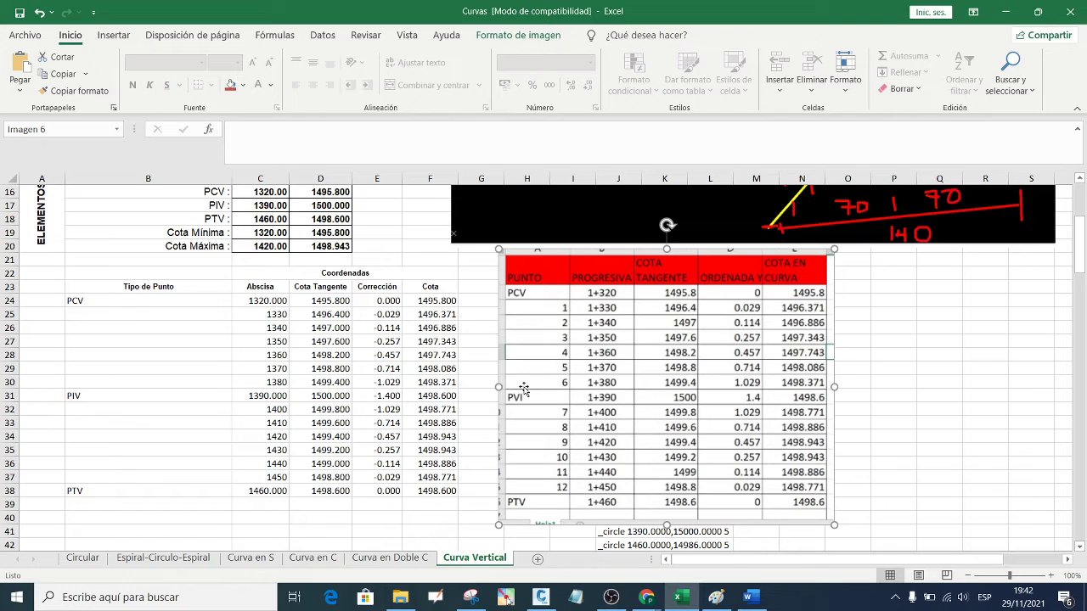
scroll(422, 355, "up", 2)
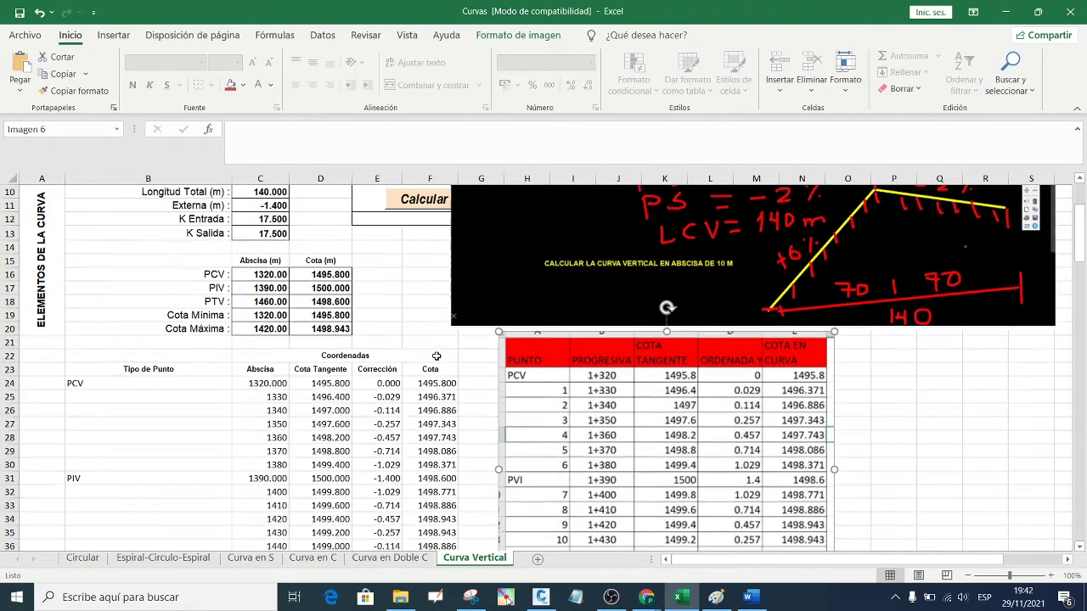
scroll(433, 357, "up", 1)
scroll(450, 358, "down", 1)
scroll(563, 388, "up", 2)
scroll(562, 388, "down", 1)
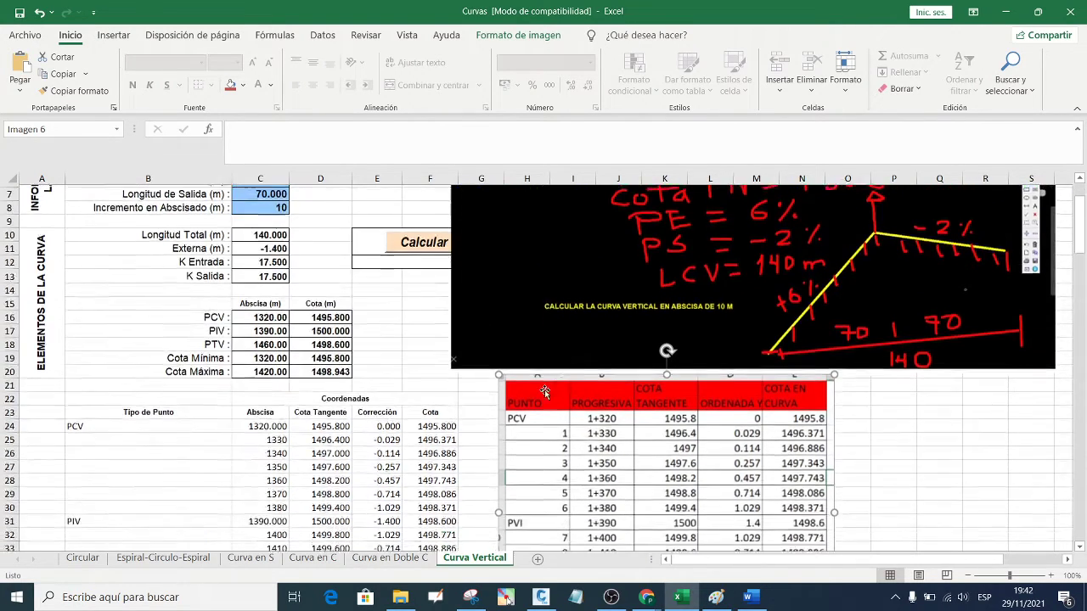
scroll(482, 374, "up", 2)
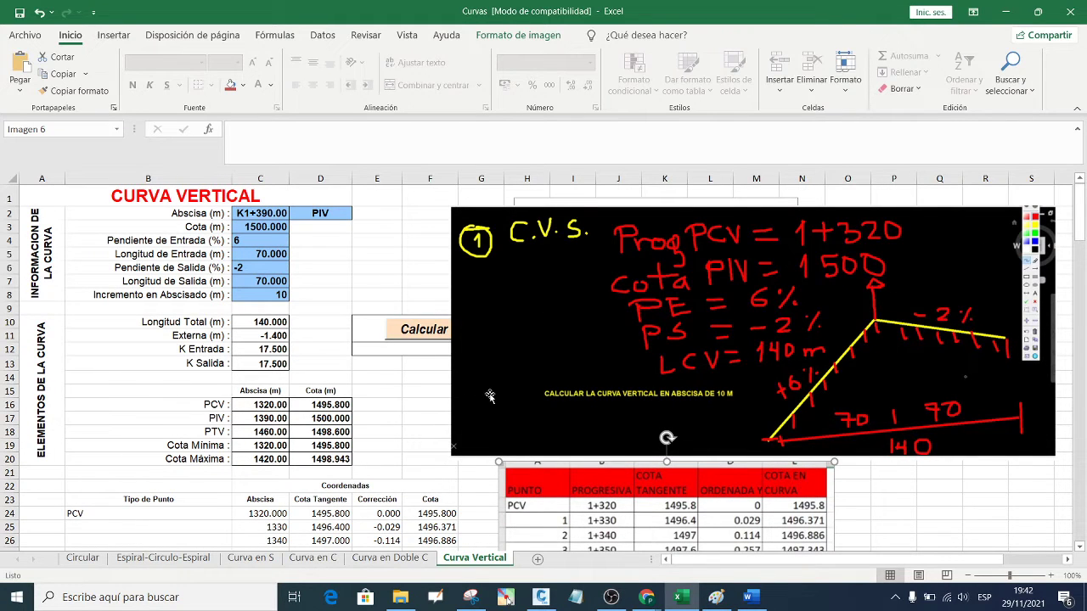
scroll(522, 380, "down", 2)
scroll(522, 380, "down", 3)
scroll(565, 375, "down", 2)
scroll(594, 383, "up", 2)
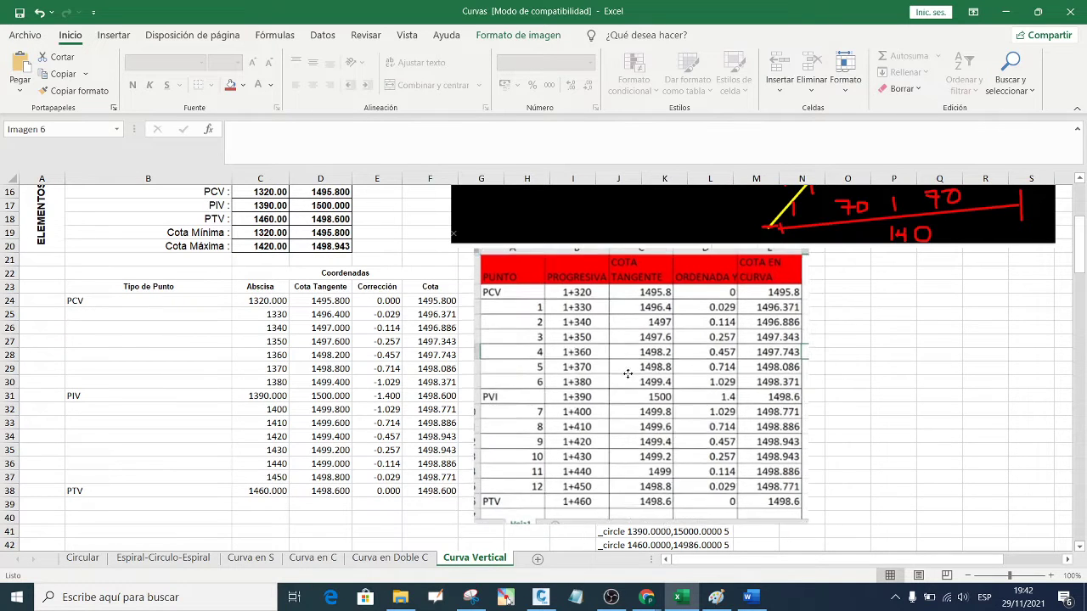
left_click_drag(658, 376, 255, 363)
scroll(763, 363, "down", 1)
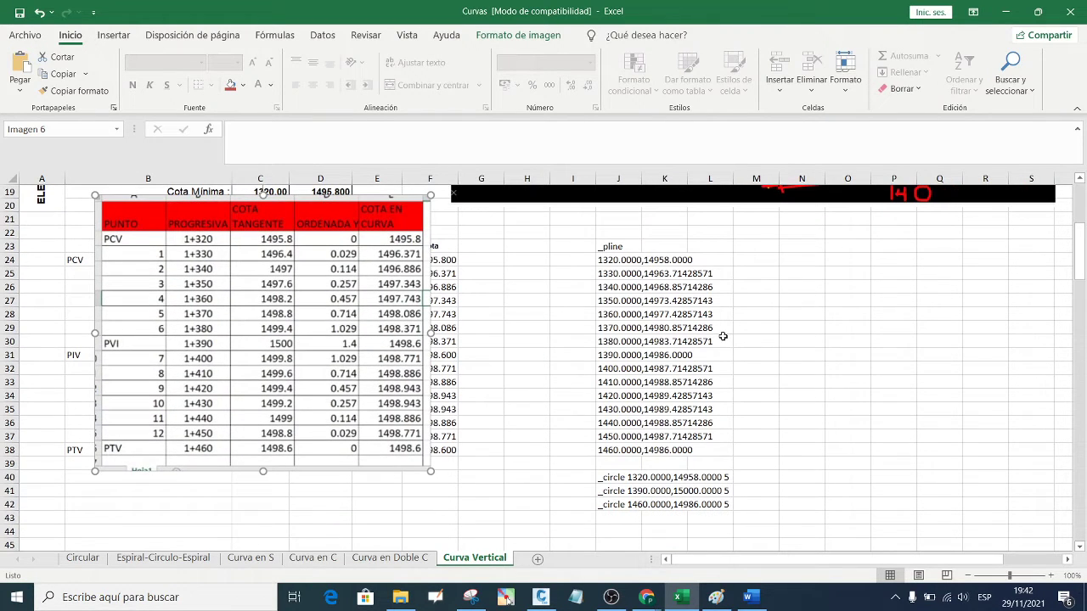
- Copy the _pline and _circle command lines in J23:J42 for use in Civil 3D
left_click_drag(620, 246, 634, 506)
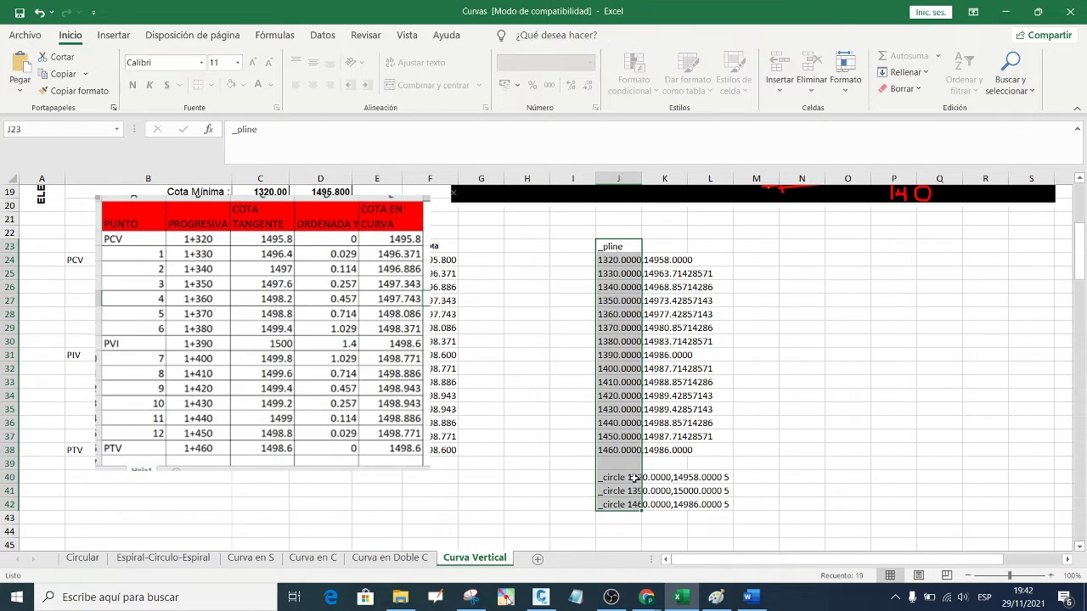
right_click(622, 357)
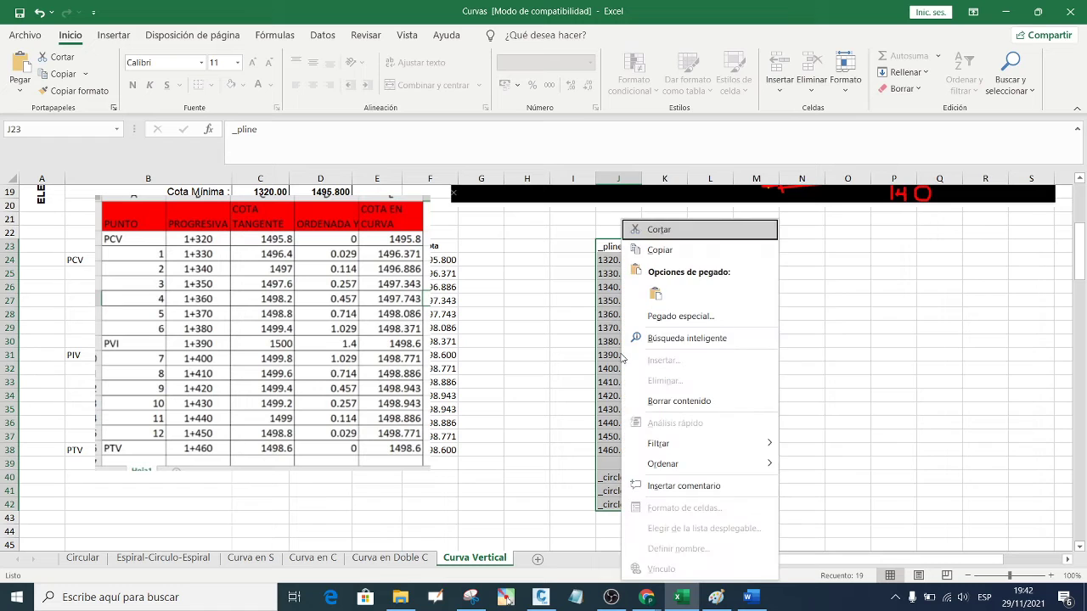
left_click(660, 249)
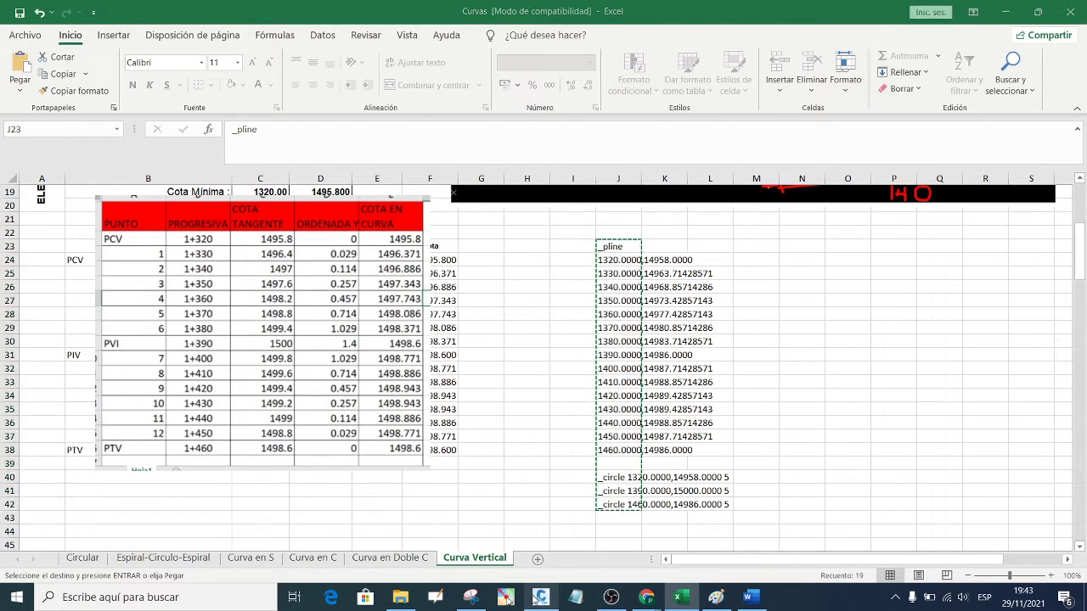
left_click(541, 597)
- In a new drawing, paste the copied _pline and _circle commands and zoom extents
left_click(203, 113)
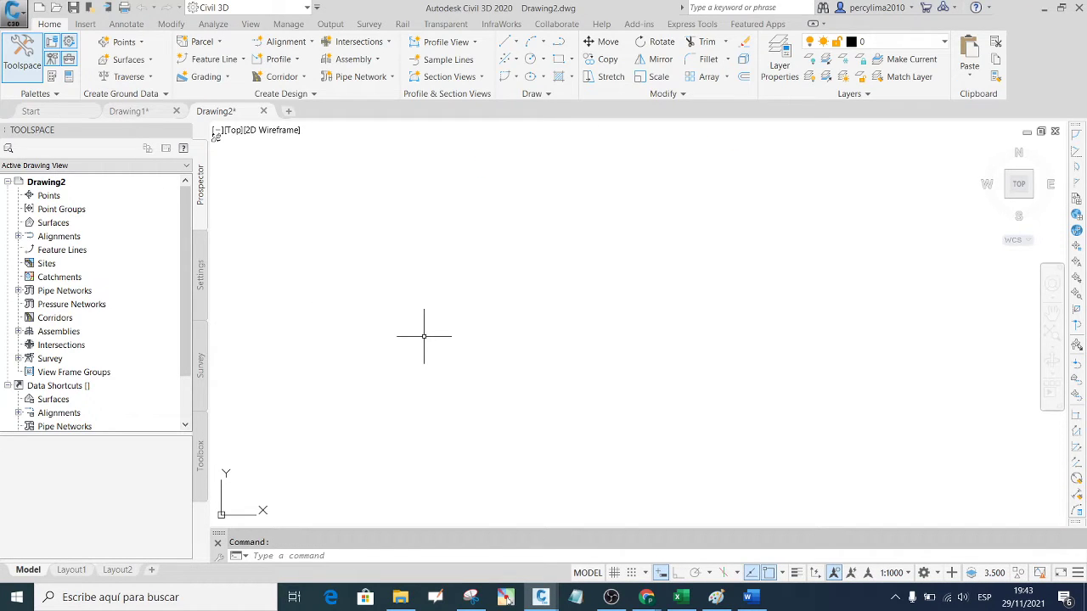
right_click(459, 555)
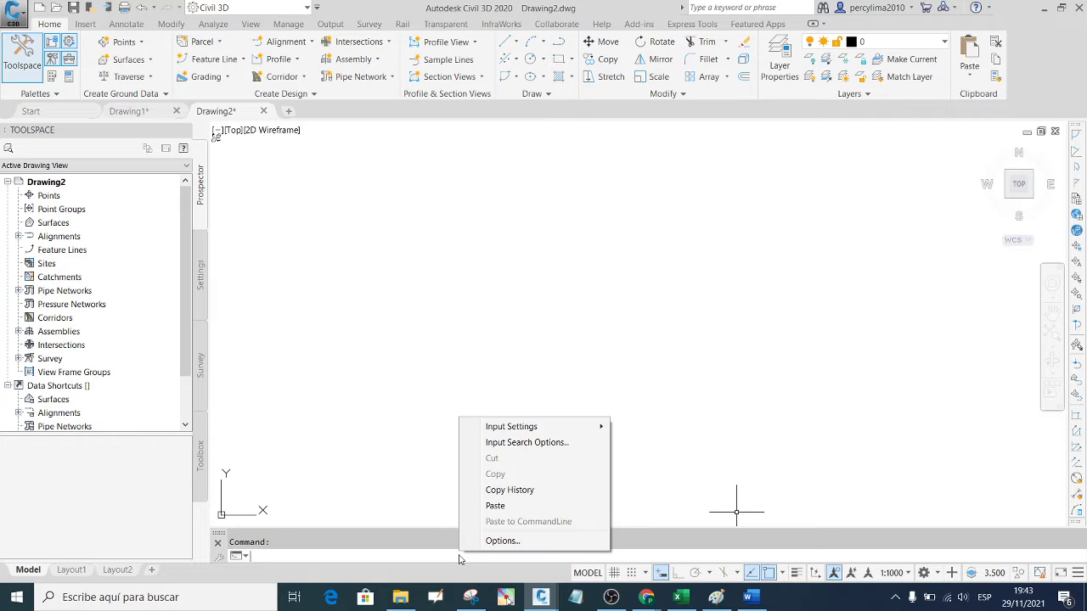
left_click(501, 507)
type("Z")
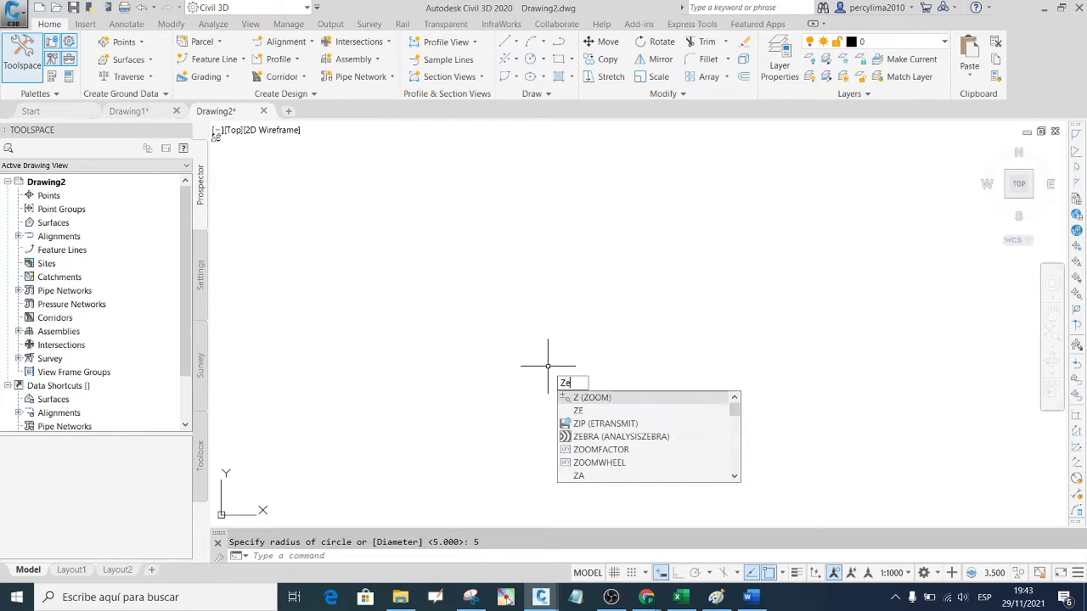
type("e")
key("Return")
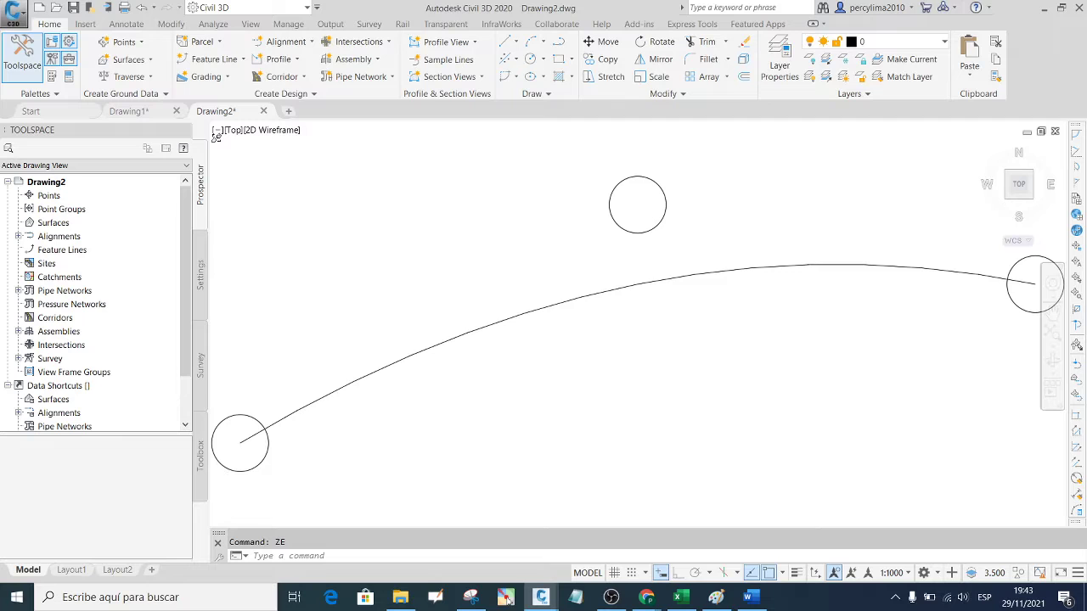
scroll(560, 340, "down", 5)
scroll(577, 298, "up", 2)
- Draw a polyline through the PCV, PIV and PTV circle centres and select it
scroll(562, 322, "up", 2)
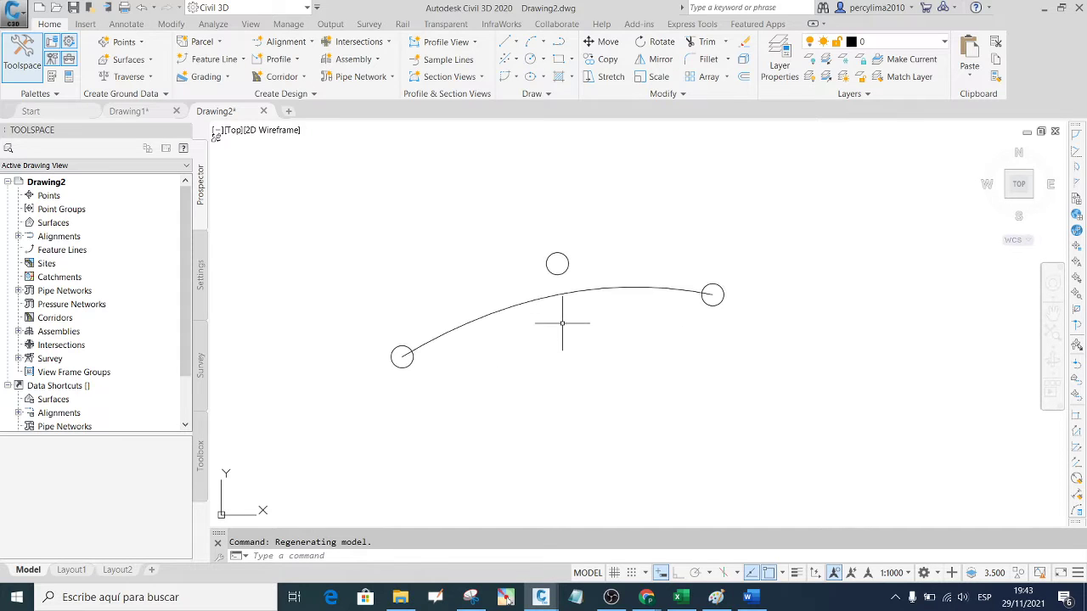
type("pl")
key("Return")
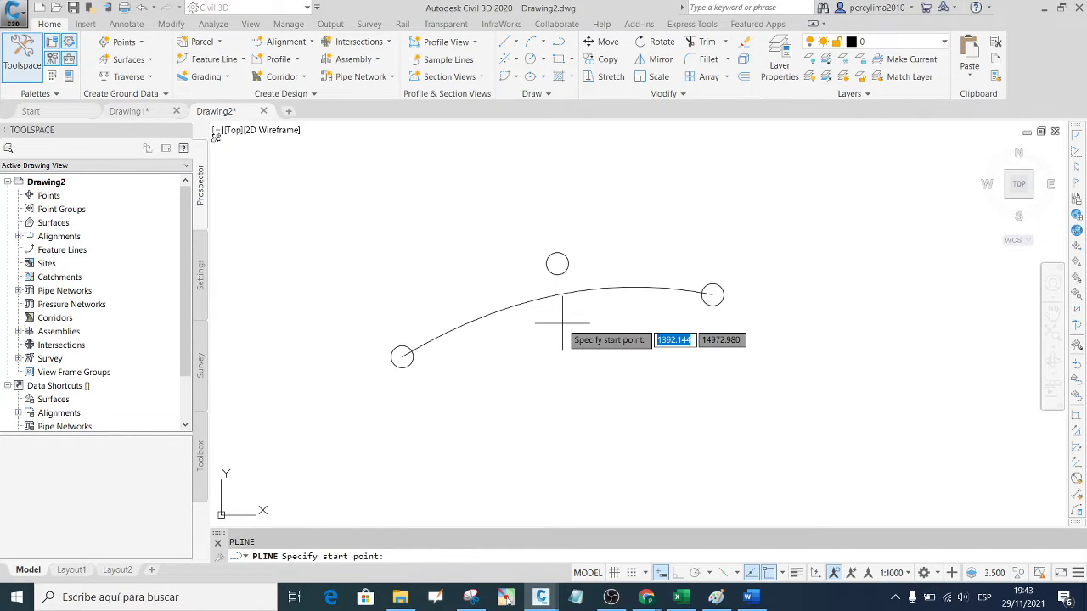
left_click(402, 356)
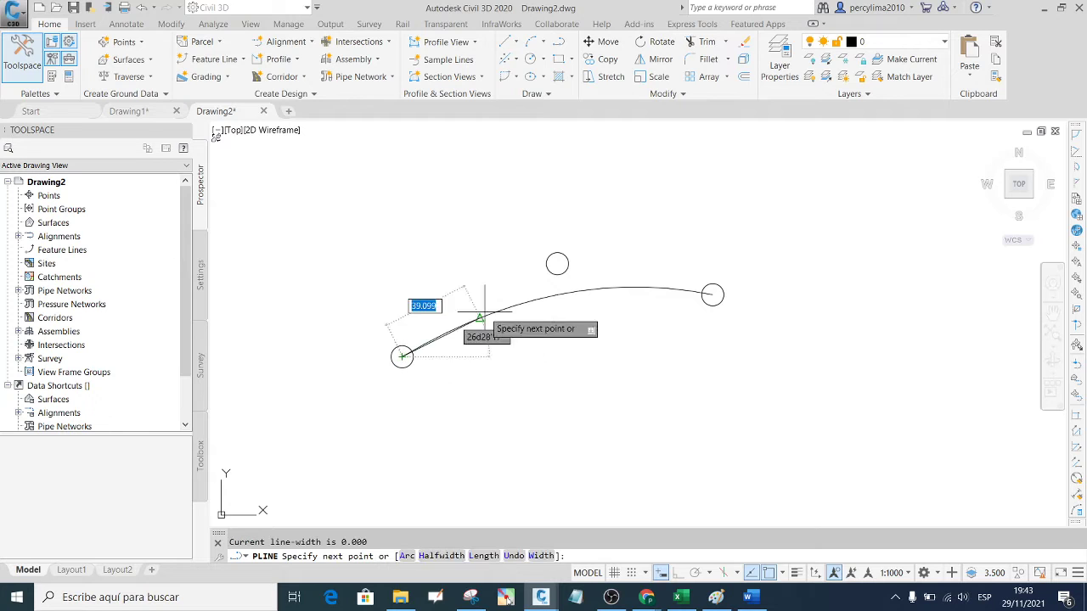
left_click(557, 265)
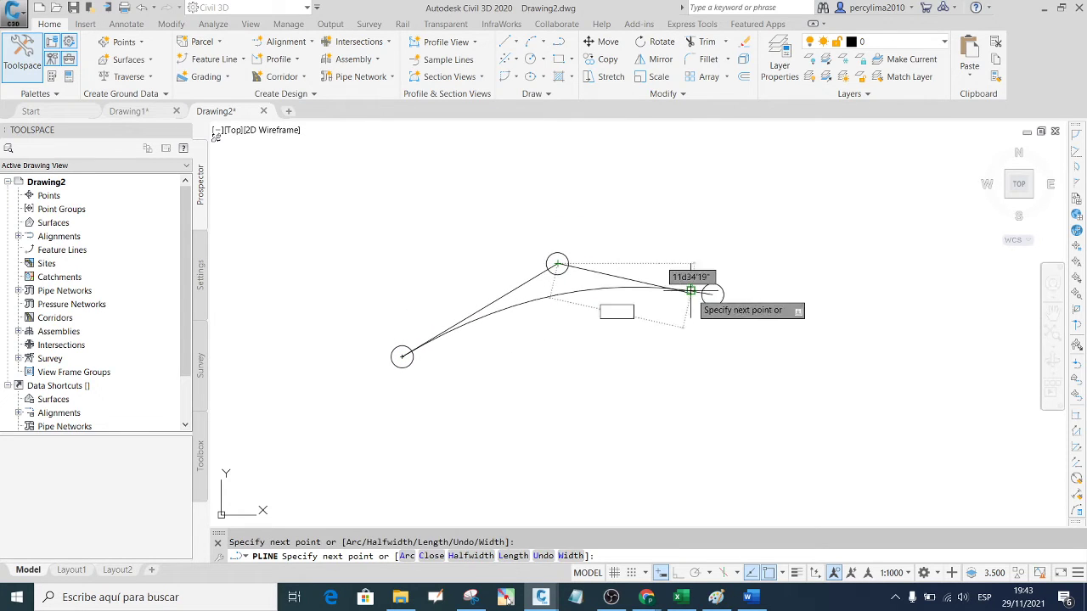
key("Escape")
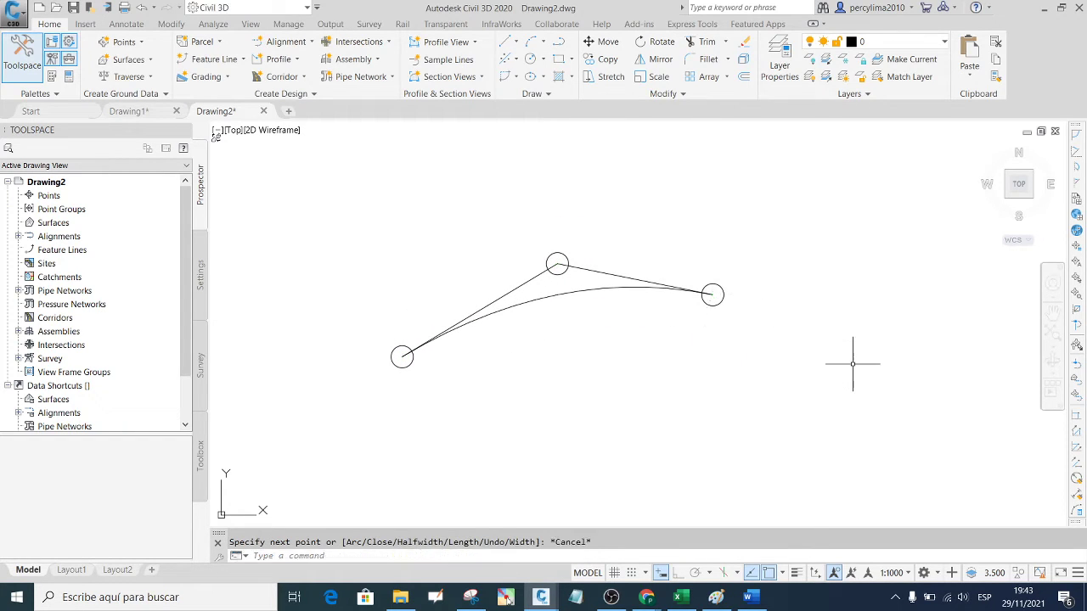
scroll(510, 292, "up", 3)
left_click(553, 286)
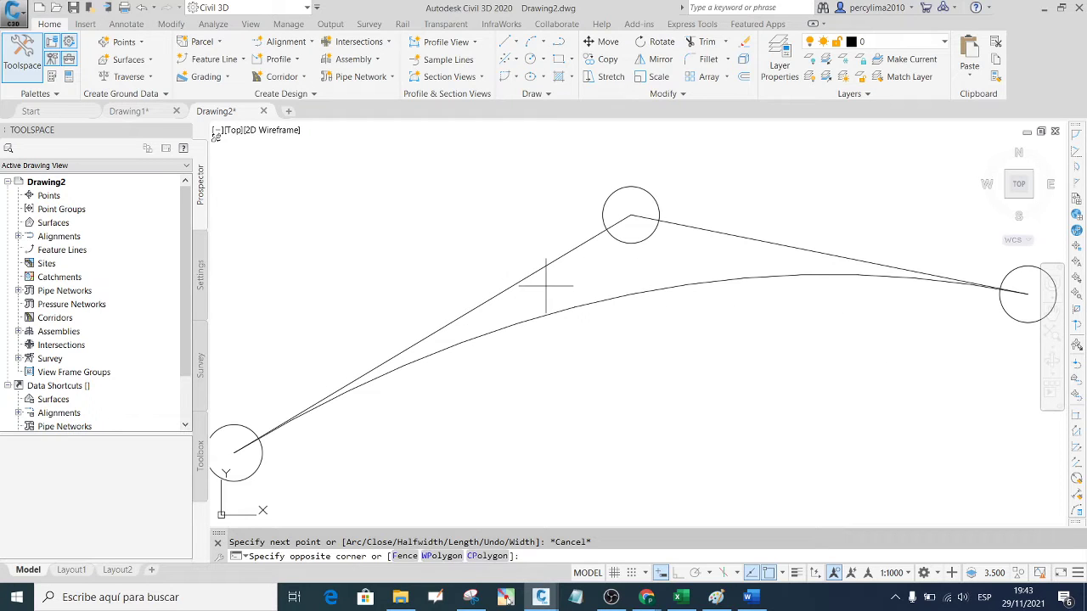
left_click(518, 264)
scroll(670, 298, "down", 2)
- Make the tangent polyline red with a 0.30 lineweight
scroll(666, 314, "down", 2)
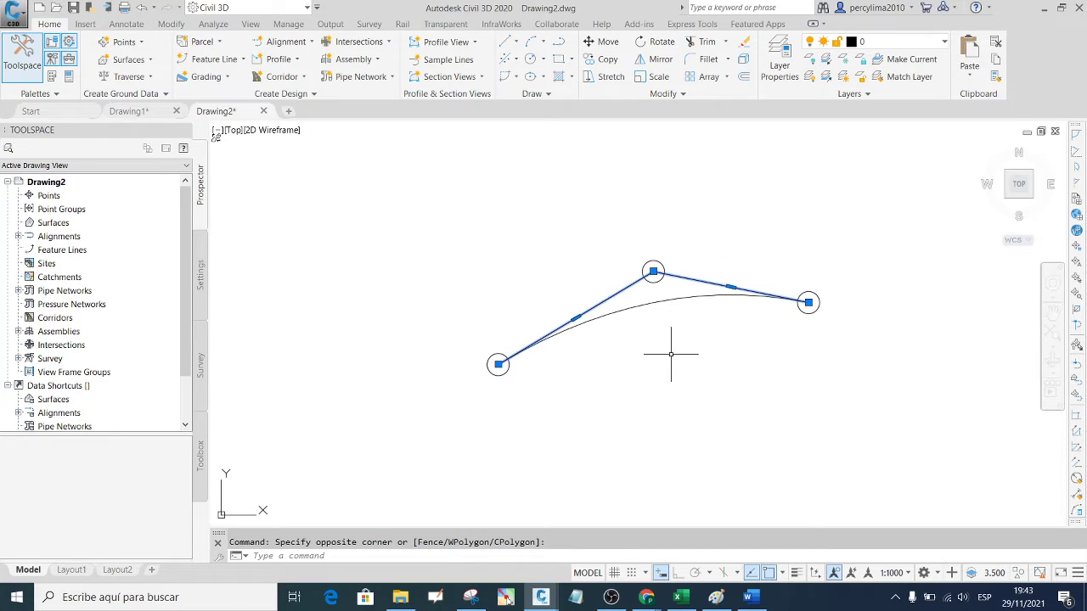
type("MO")
key("Return")
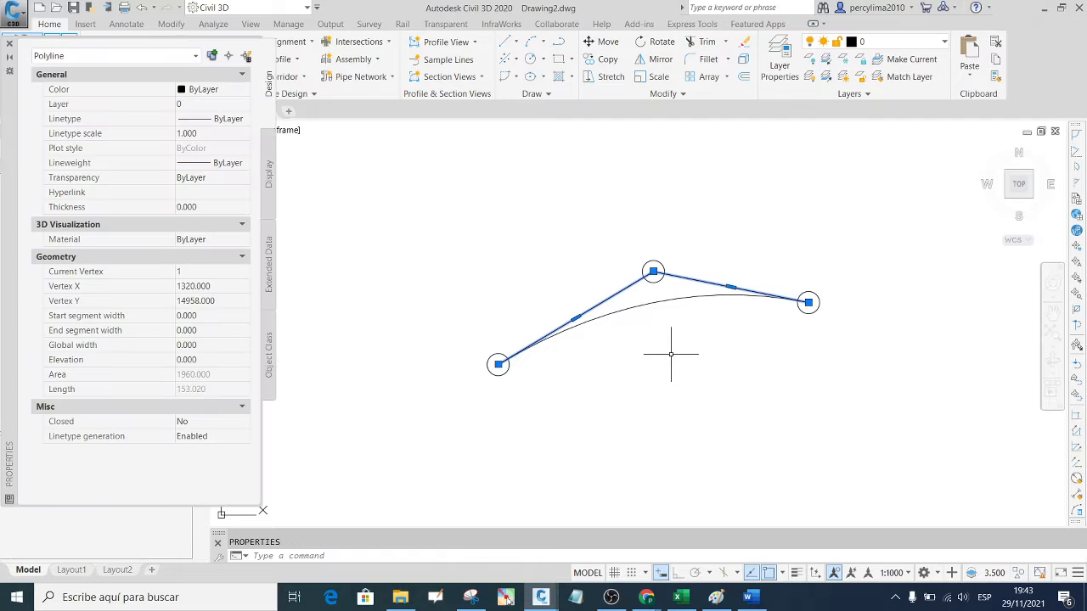
left_click(222, 90)
left_click(223, 90)
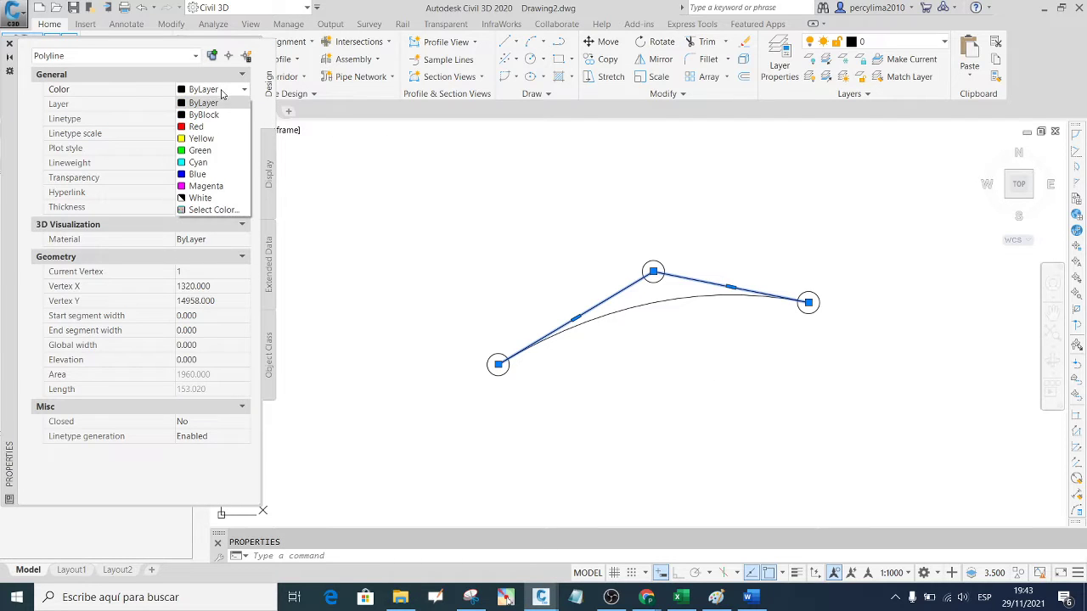
left_click(196, 128)
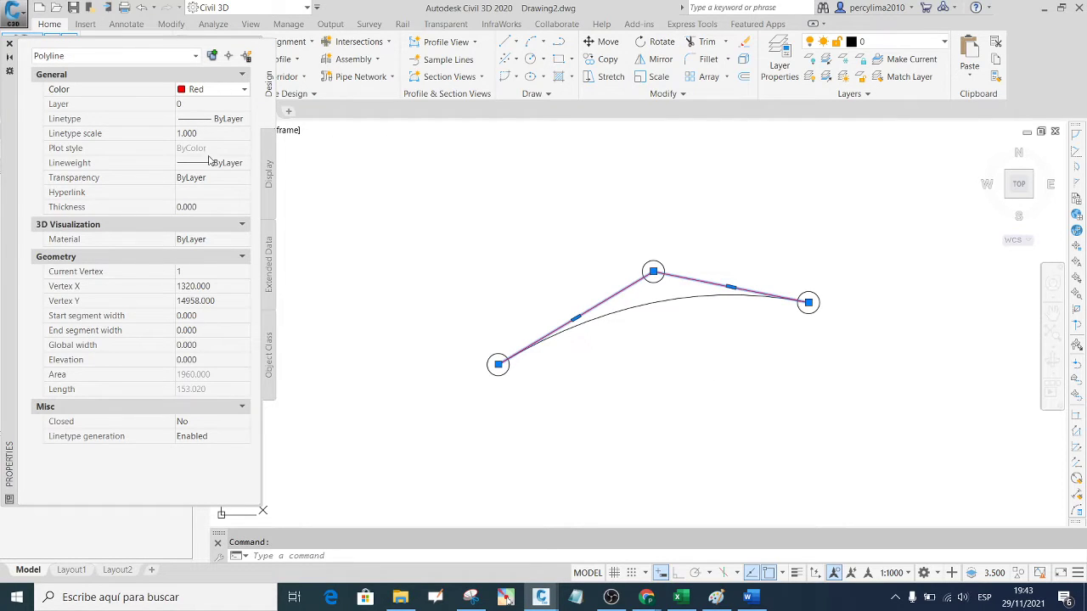
left_click(201, 163)
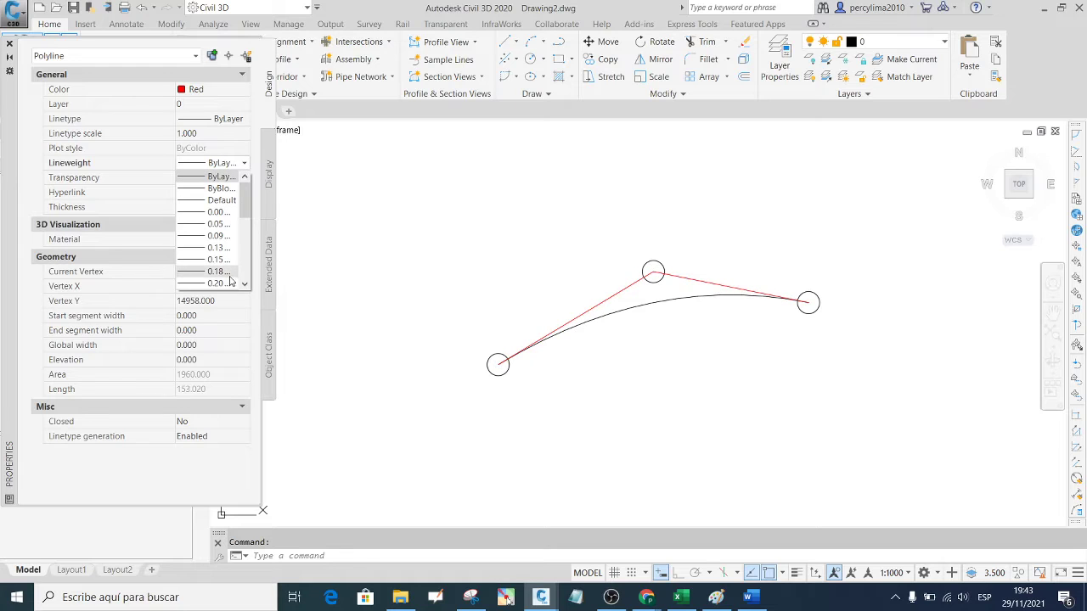
left_click(244, 286)
left_click(212, 274)
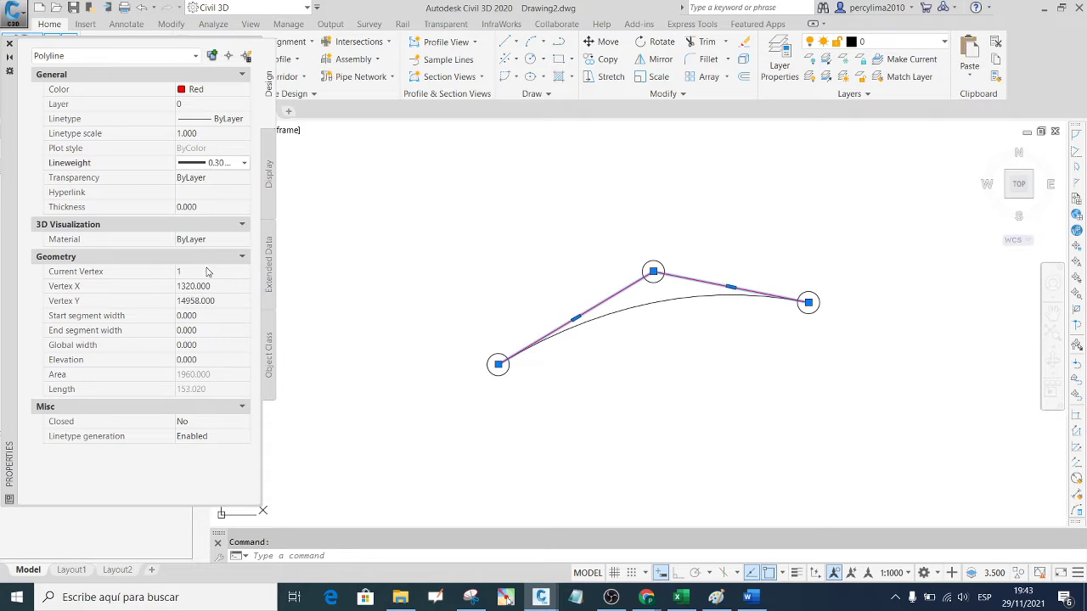
- Turn on lineweight display so the red tangent polyline shows thick
left_click(9, 44)
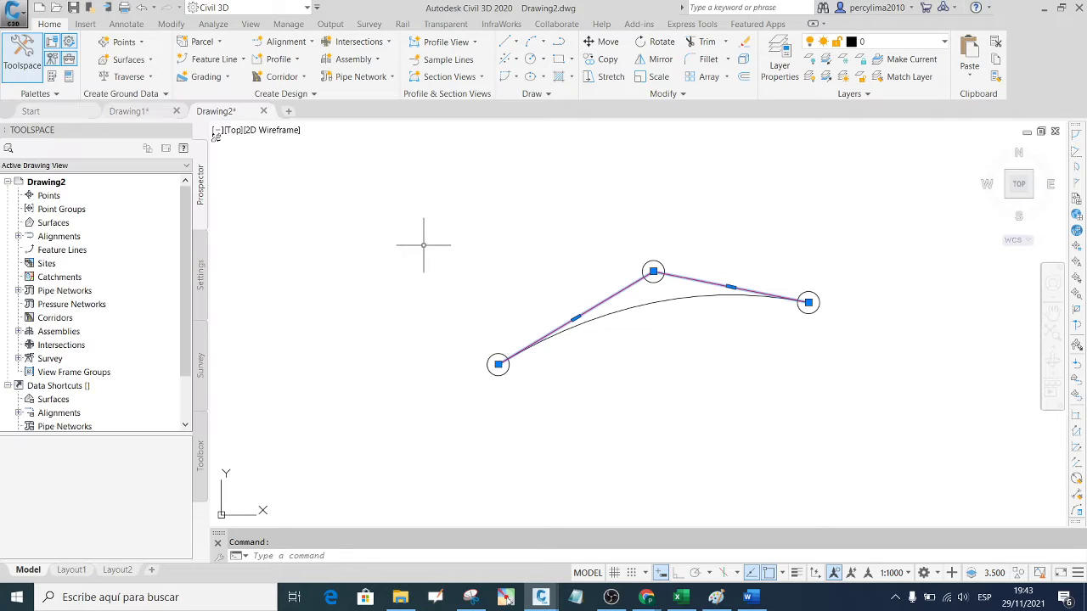
key("Escape")
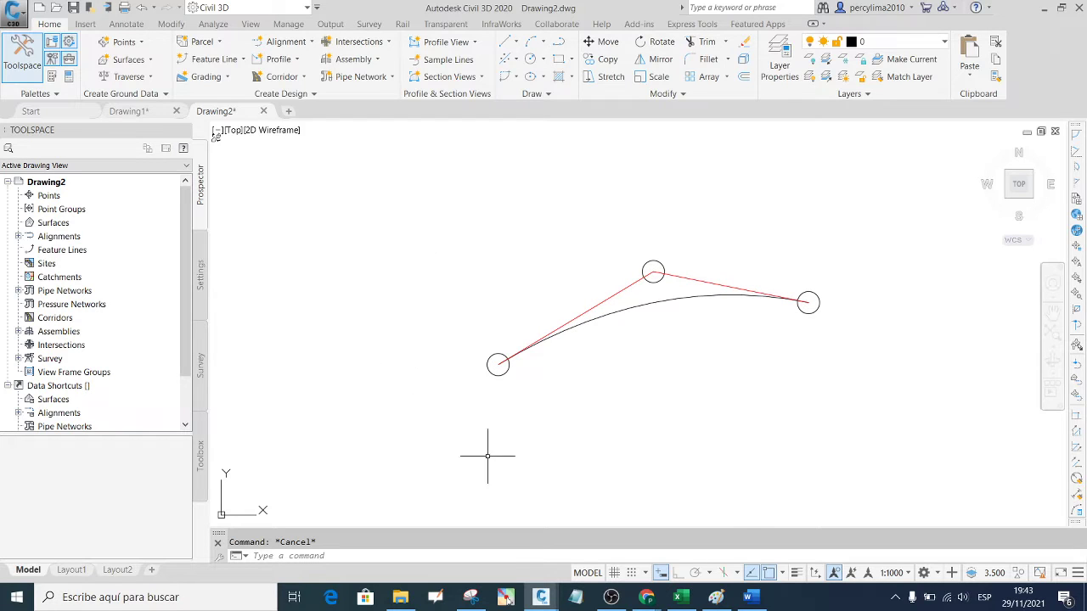
left_click(796, 575)
scroll(680, 334, "up", 4)
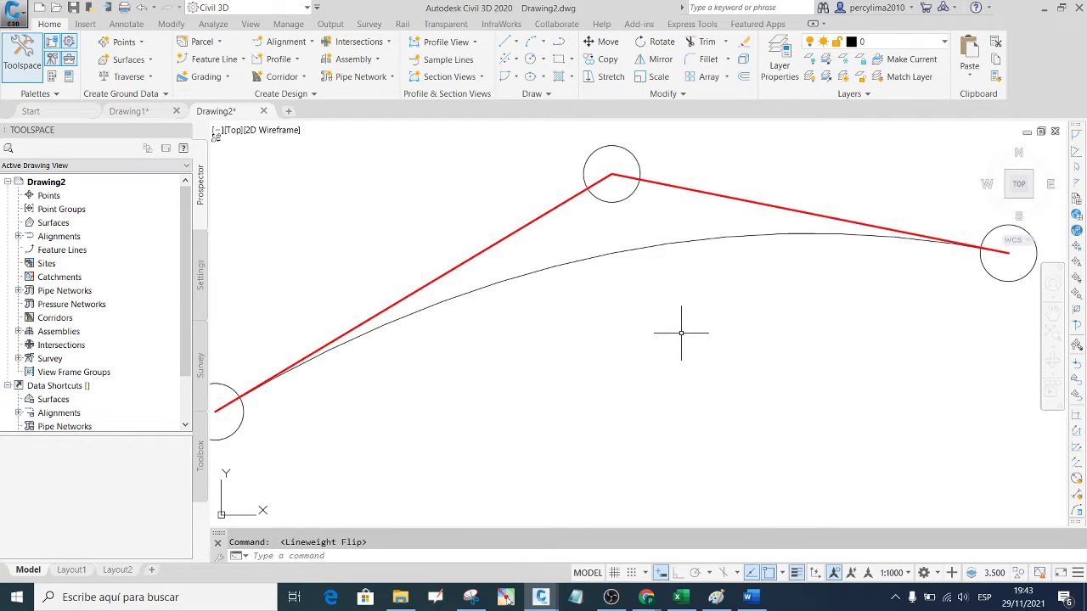
scroll(665, 212, "down", 4)
scroll(633, 217, "up", 2)
left_click(705, 254)
- Set the parabolic curve's colour to Blue and lineweight to 0.30 in Properties
left_click(665, 211)
type("m")
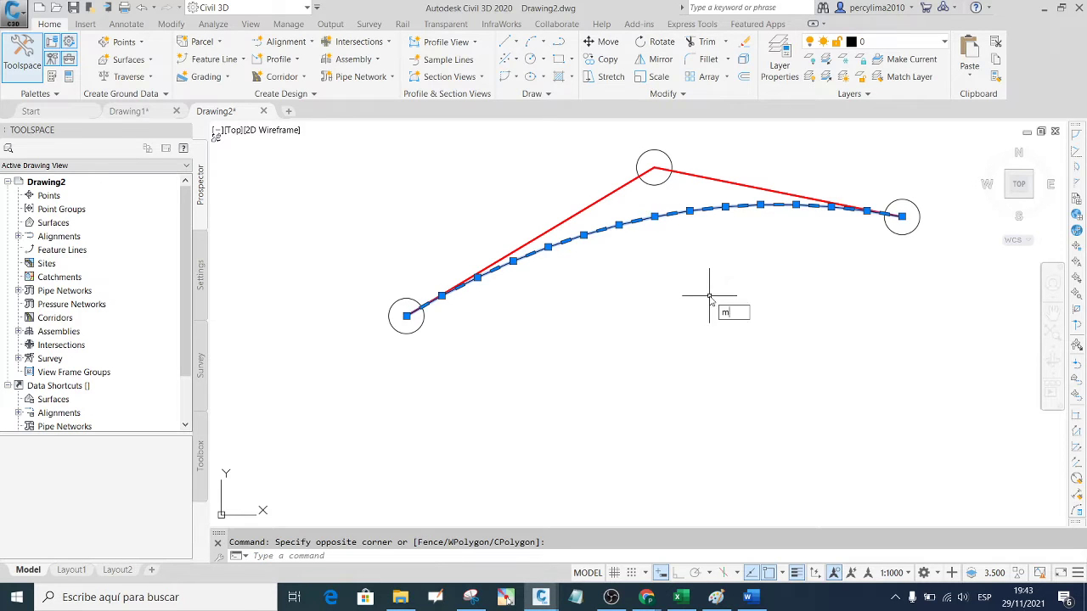
type("o")
key("Return")
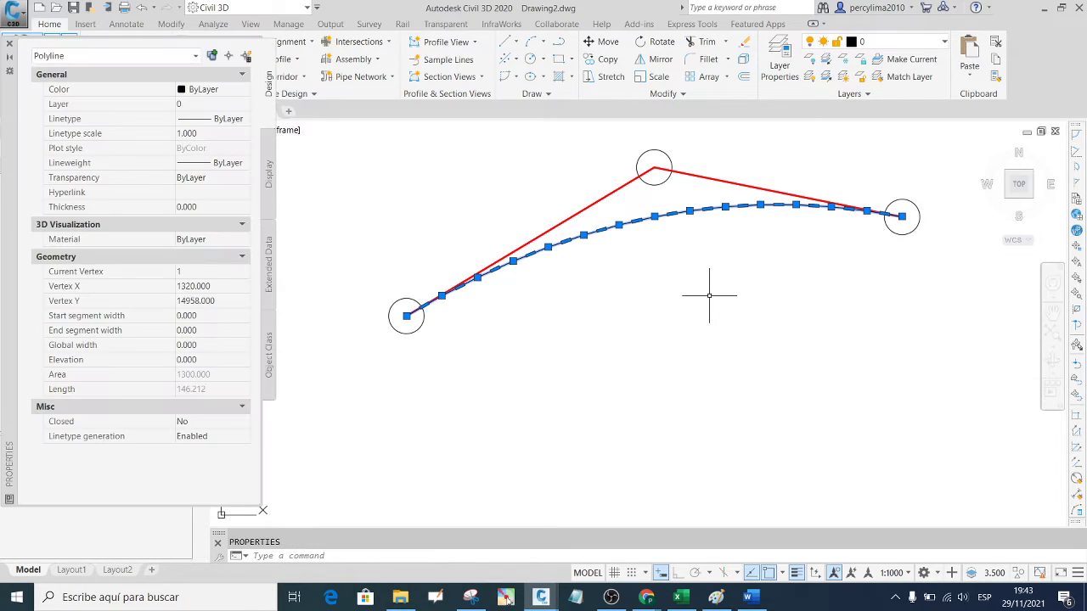
left_click(219, 90)
left_click(219, 90)
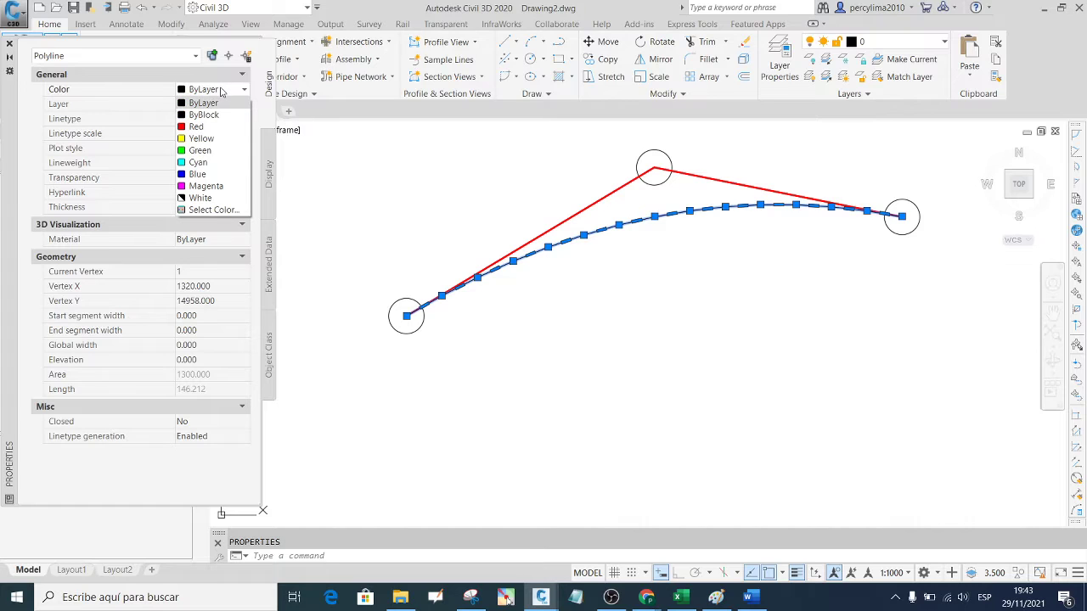
left_click(197, 174)
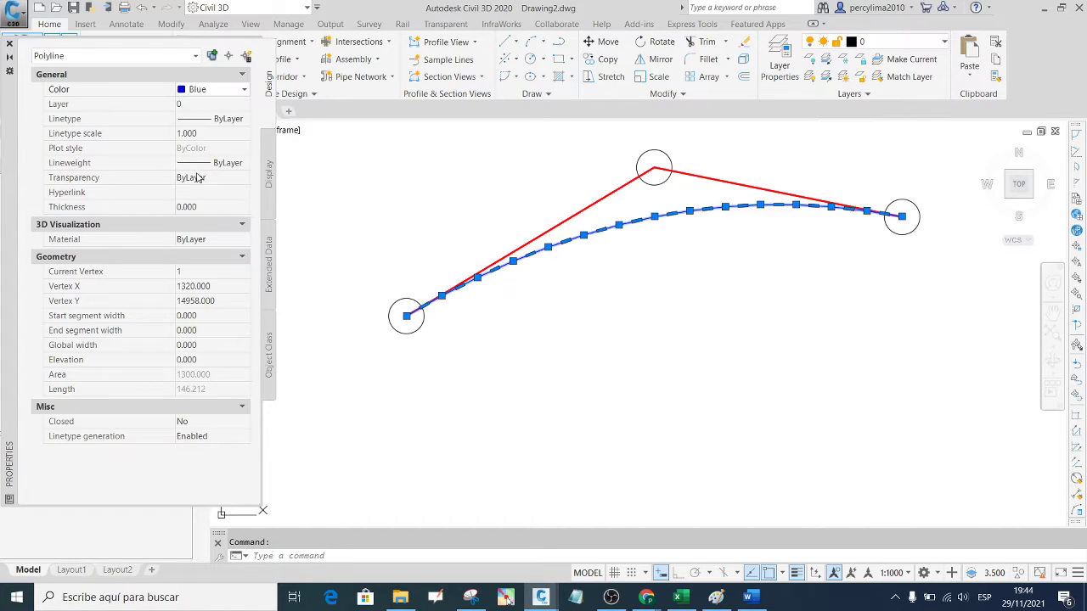
left_click(236, 164)
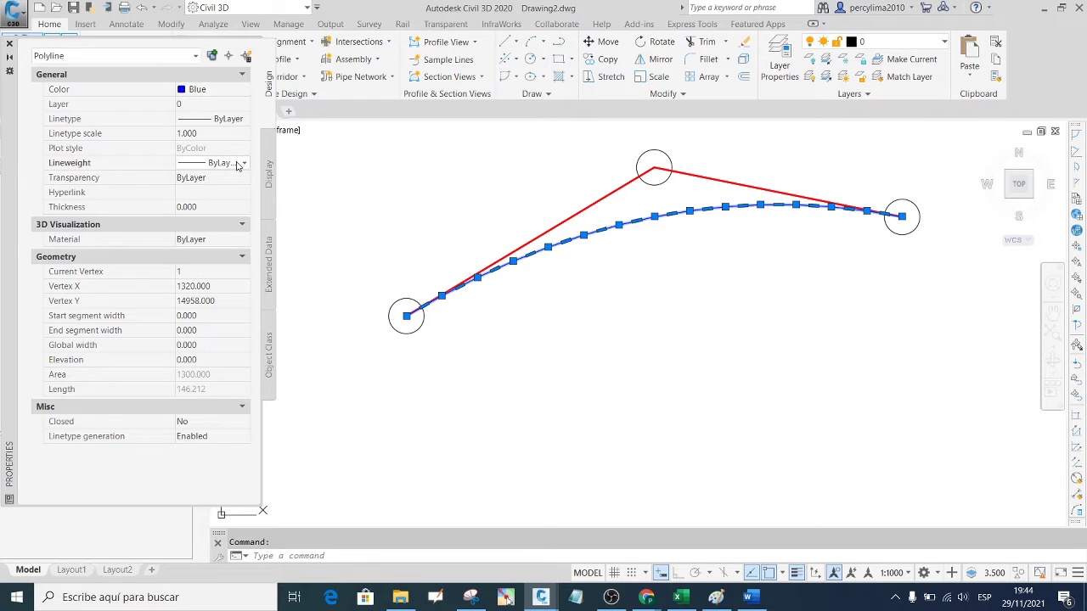
left_click(244, 162)
left_click(246, 287)
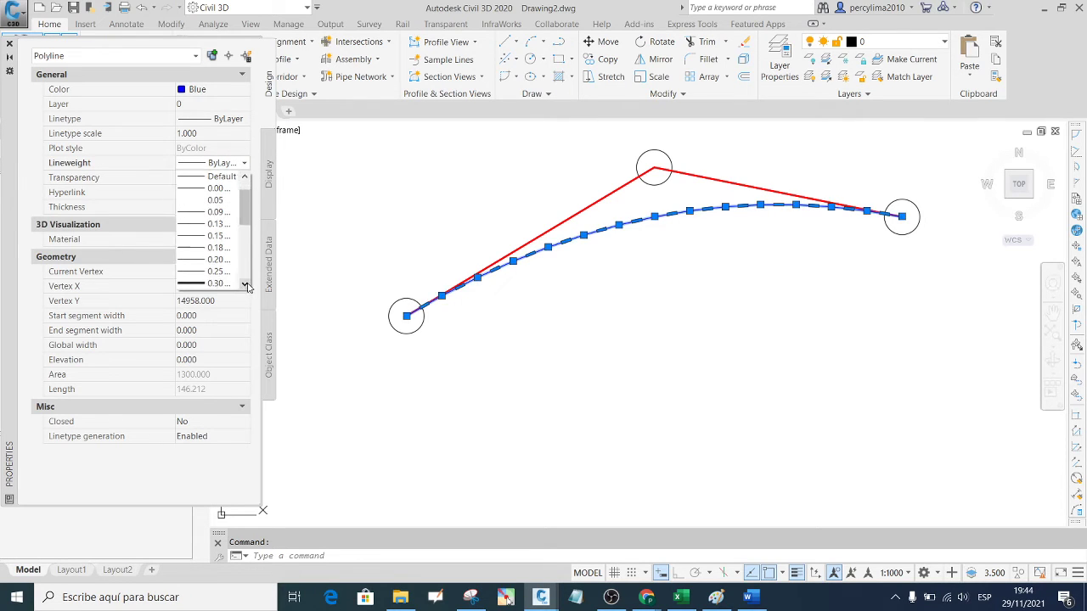
left_click(217, 283)
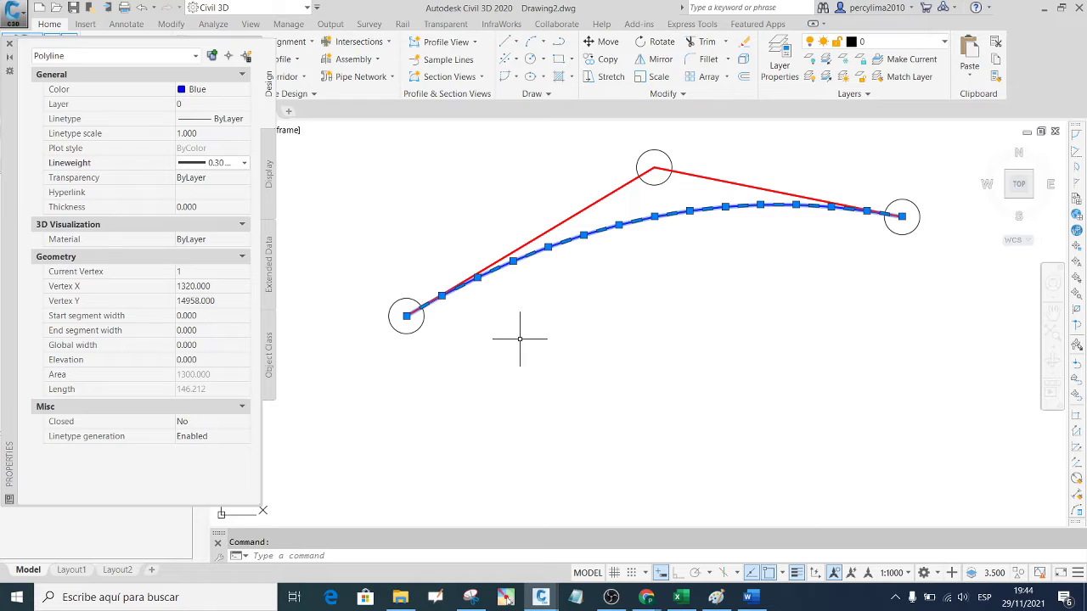
key("Escape")
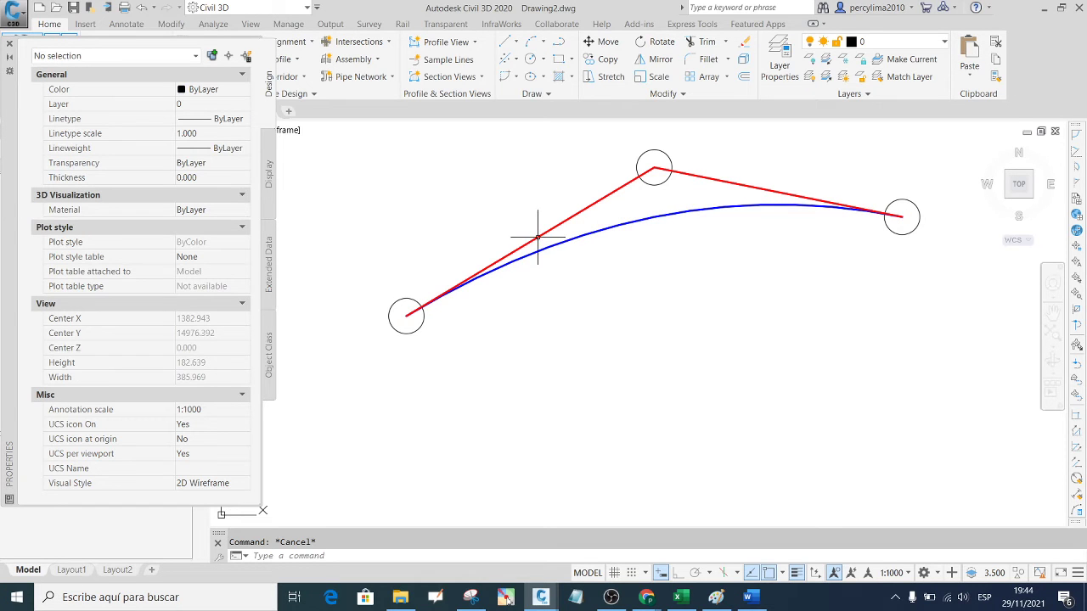
- Zoom to inspect the blue curve under the red tangents, then close the Properties palette
scroll(536, 242, "up", 5)
scroll(561, 259, "down", 3)
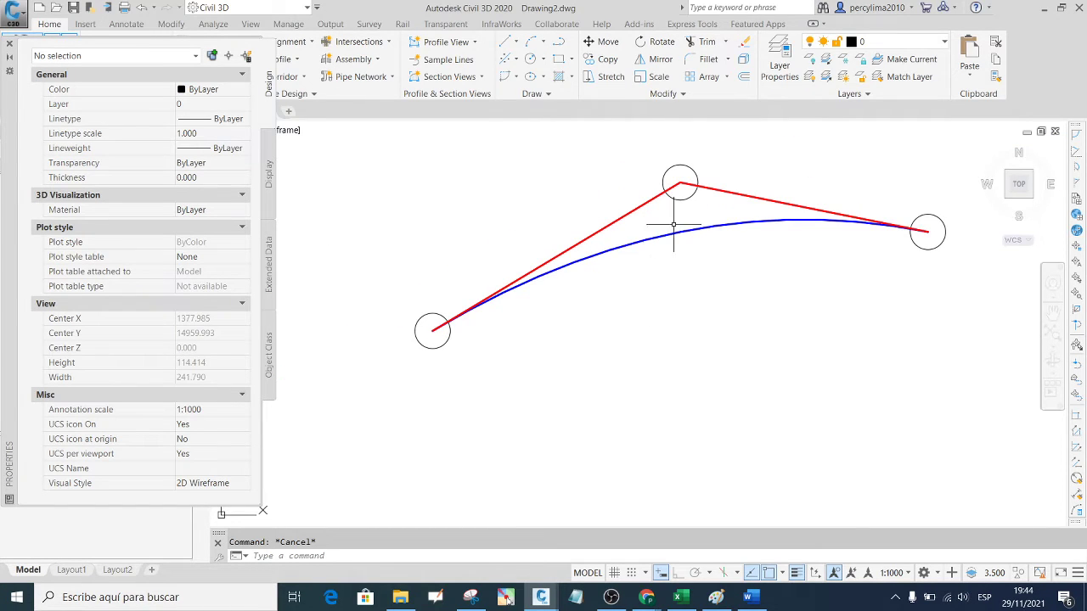
scroll(658, 200, "down", 2)
scroll(654, 217, "down", 2)
scroll(651, 221, "up", 2)
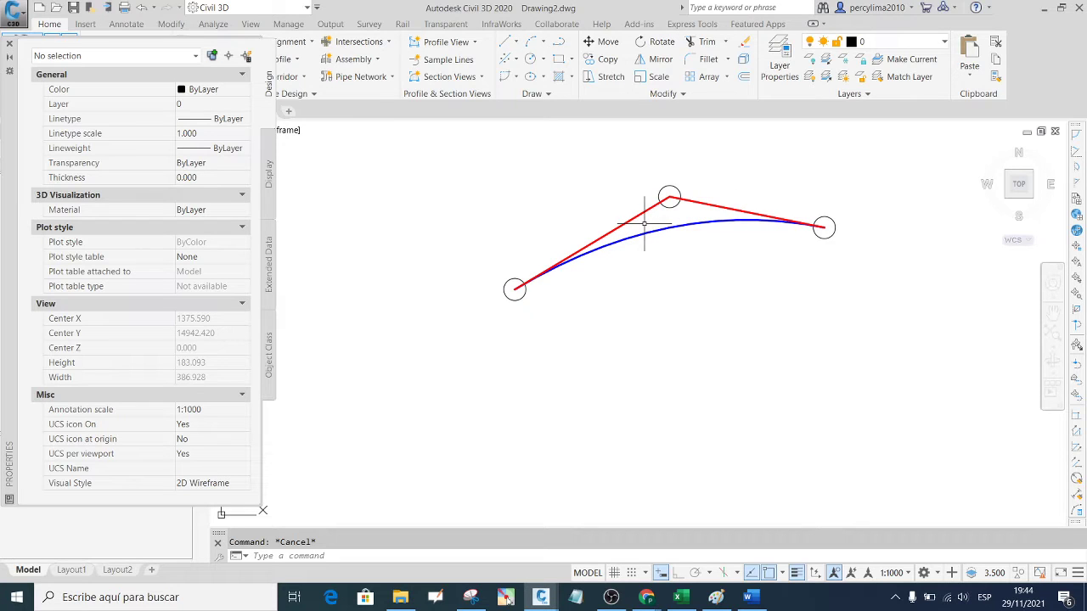
scroll(645, 229, "up", 6)
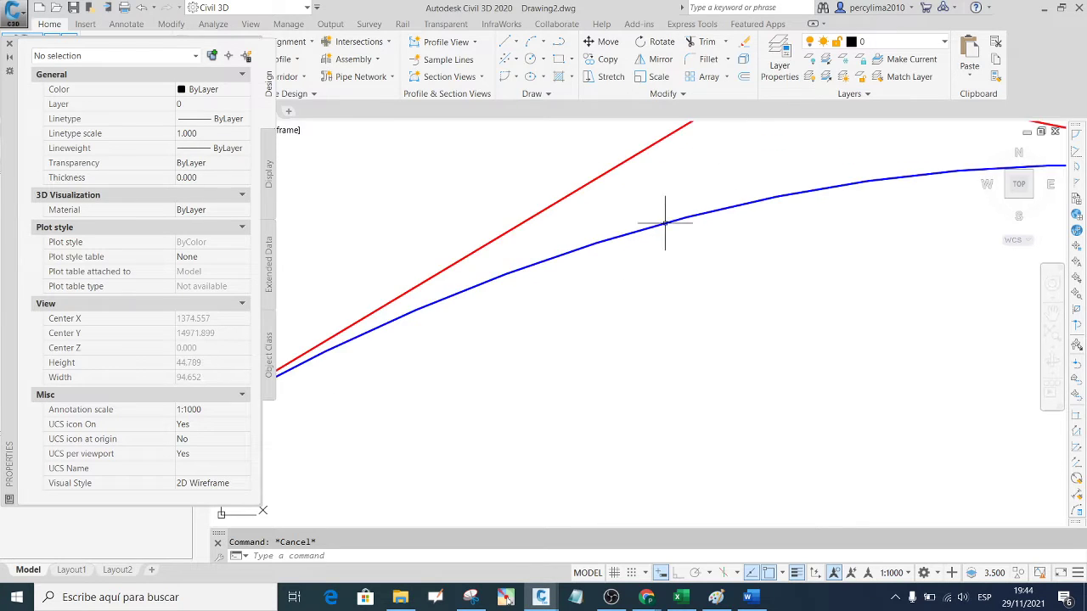
scroll(679, 225, "down", 2)
scroll(708, 224, "down", 2)
scroll(713, 216, "up", 2)
scroll(716, 213, "down", 1)
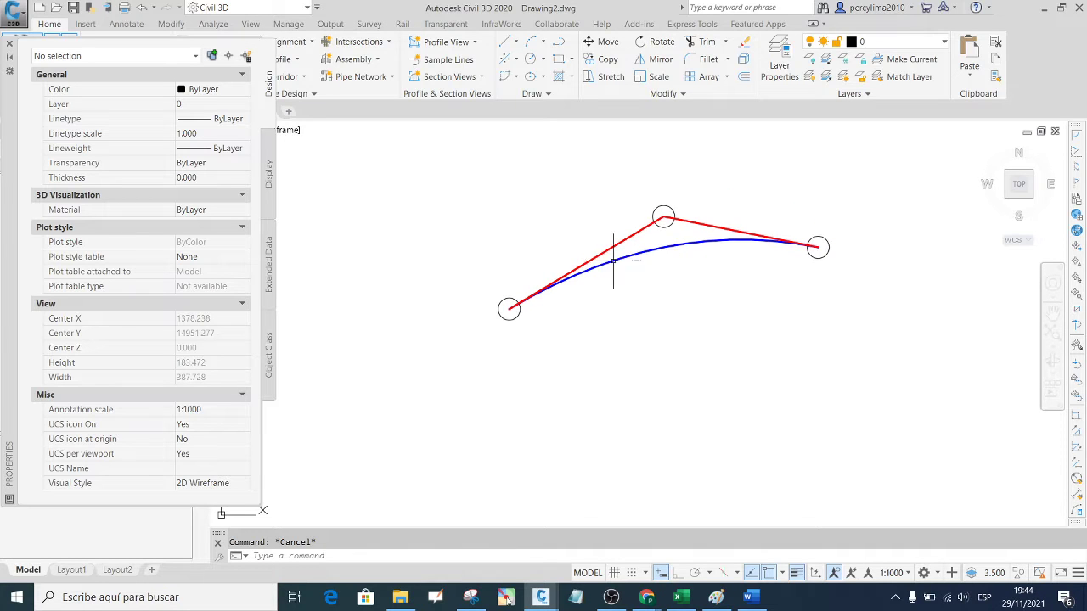
left_click(9, 45)
- Recheck the curve and hide the Toolspace Prospector panel for a full-width view
scroll(588, 285, "up", 6)
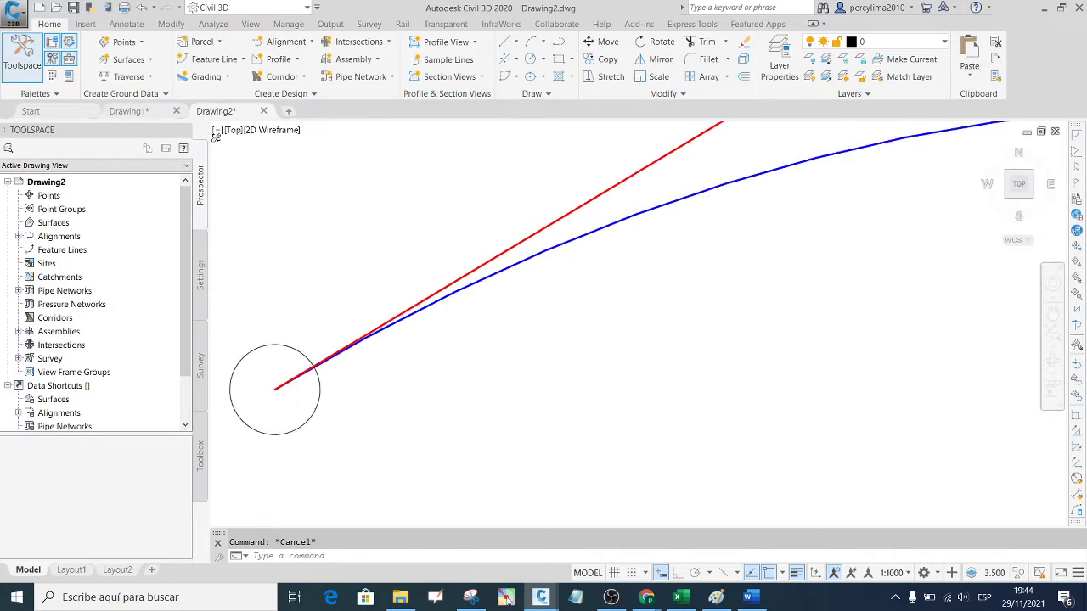
scroll(594, 306, "down", 4)
scroll(607, 318, "down", 2)
scroll(609, 316, "up", 3)
scroll(687, 296, "down", 3)
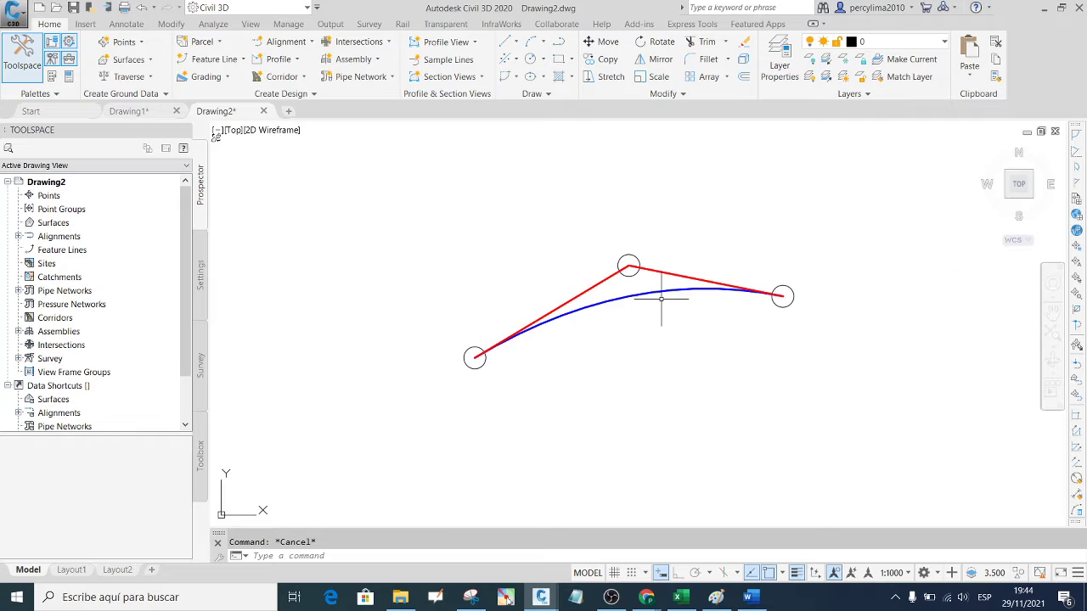
scroll(680, 304, "up", 3)
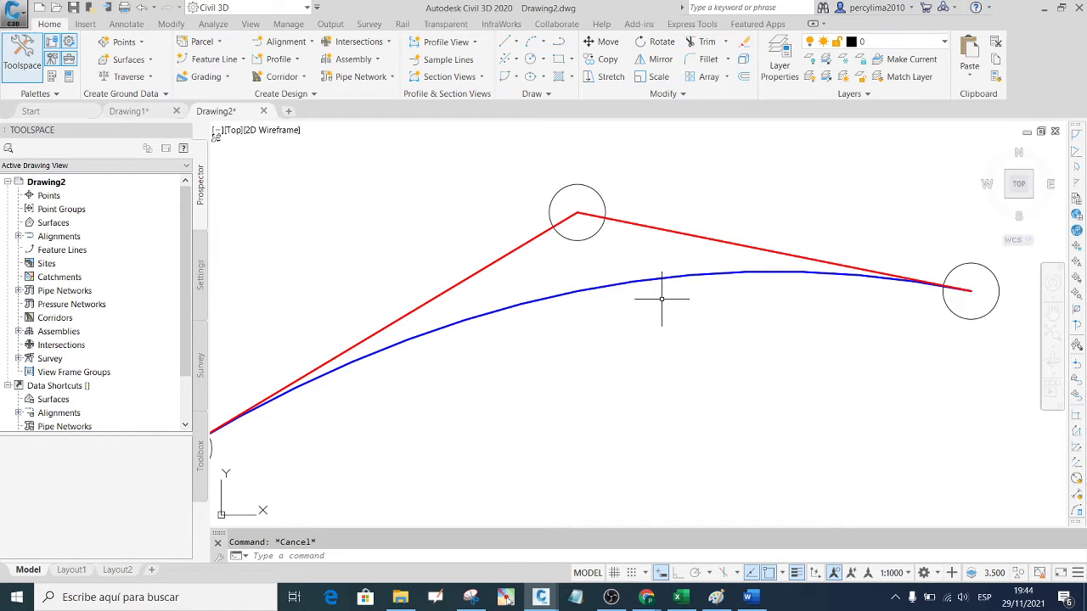
scroll(662, 299, "down", 4)
scroll(633, 233, "up", 2)
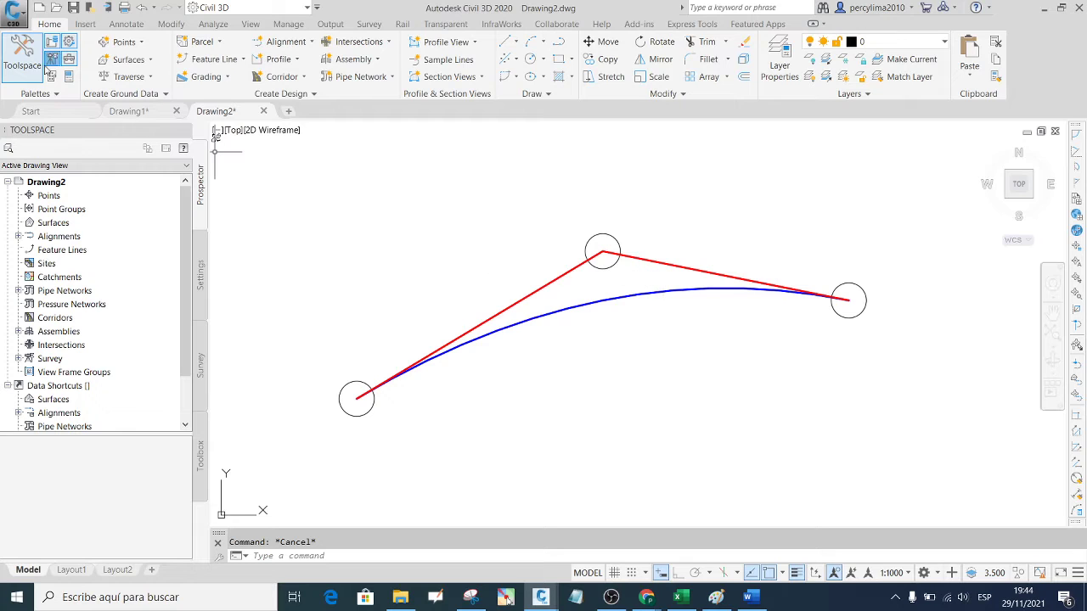
left_click(22, 53)
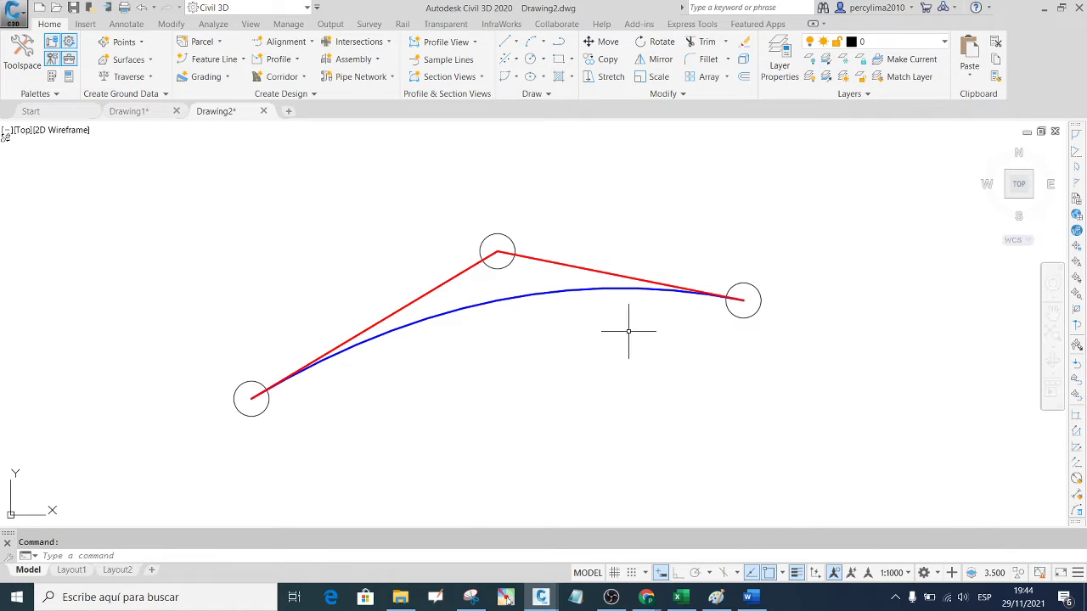
right_click(630, 339)
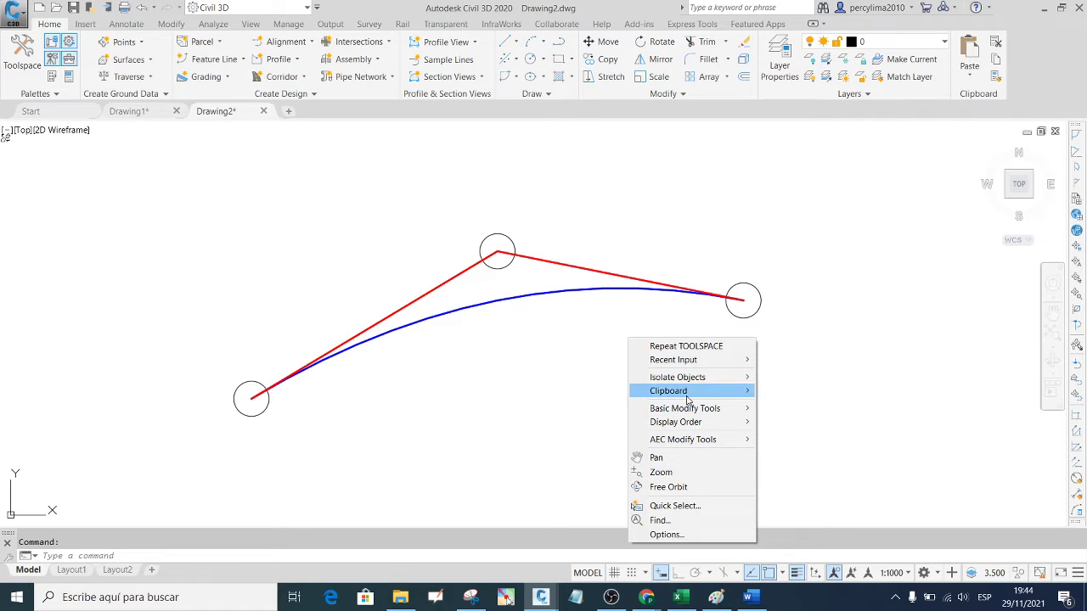
left_click(563, 414)
key("Escape")
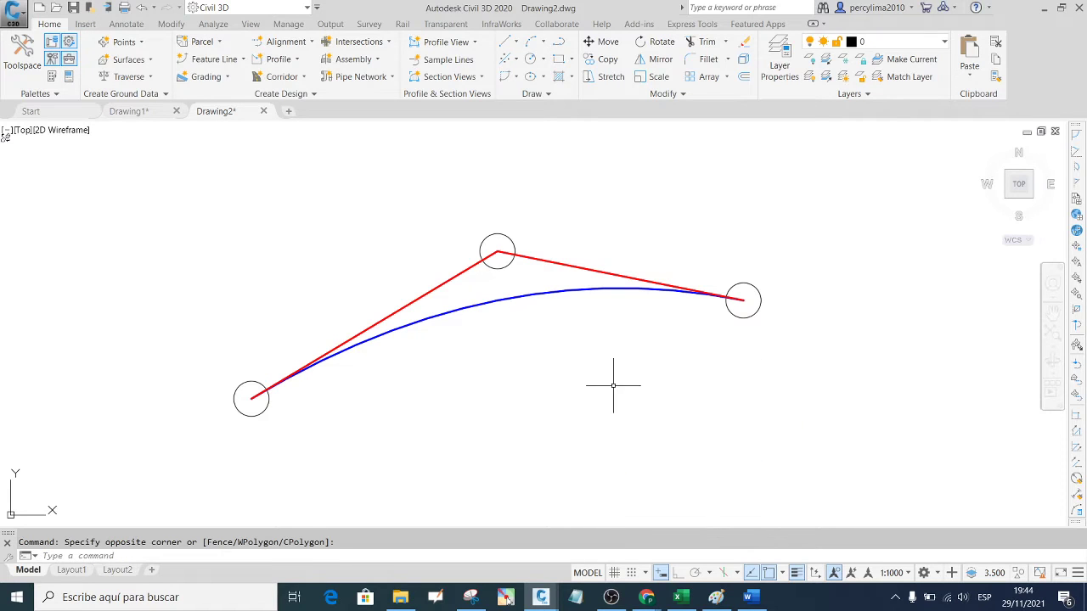
right_click(615, 384)
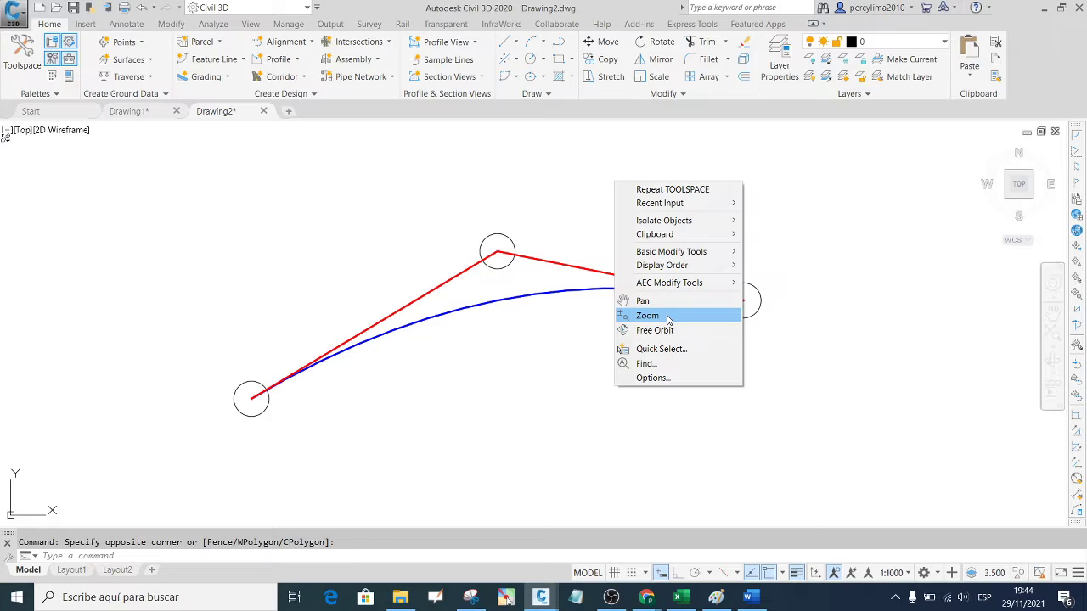
left_click(648, 315)
mouse_move(650, 348)
left_mouse_down()
mouse_move(653, 317)
mouse_move(619, 368)
mouse_move(625, 316)
mouse_move(621, 345)
mouse_move(604, 357)
left_mouse_up()
right_click(621, 344)
left_click(667, 372)
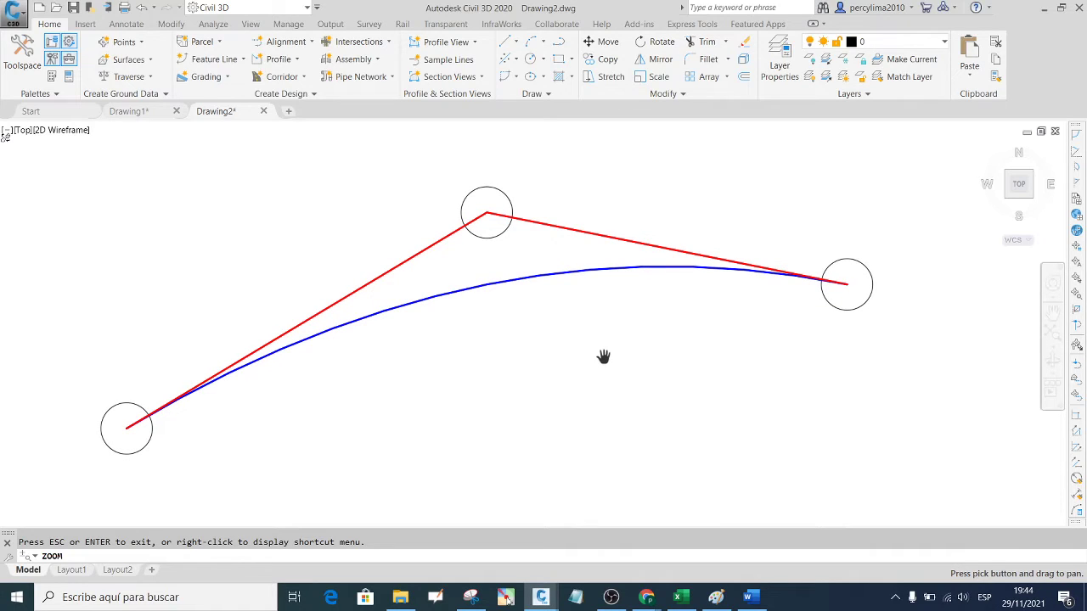
left_click_drag(605, 293, 627, 312)
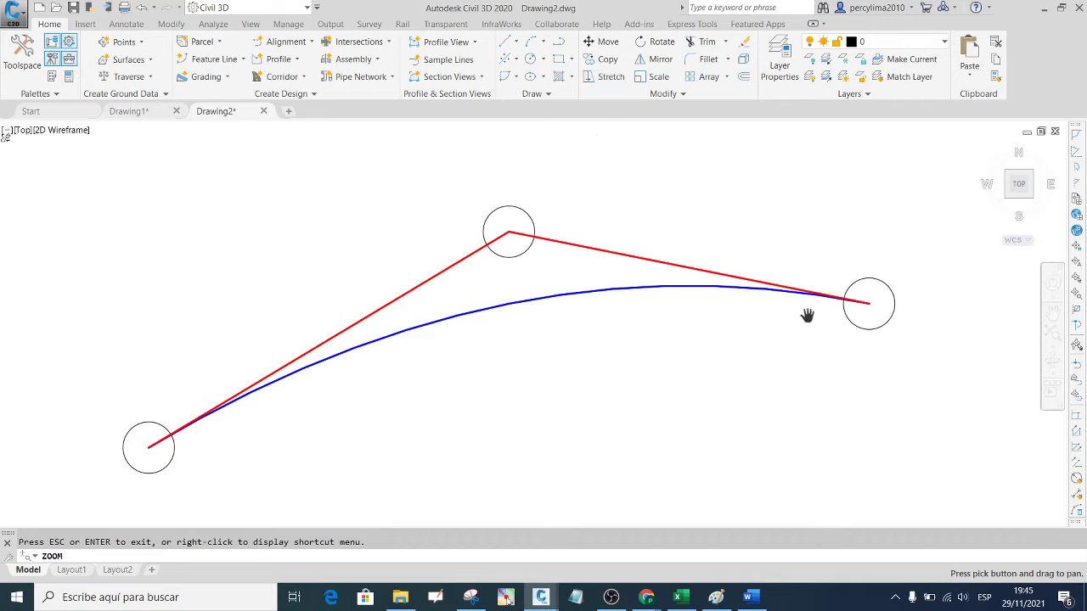
scroll(531, 289, "down", 5)
scroll(531, 289, "up", 5)
left_click_drag(546, 285, 552, 262)
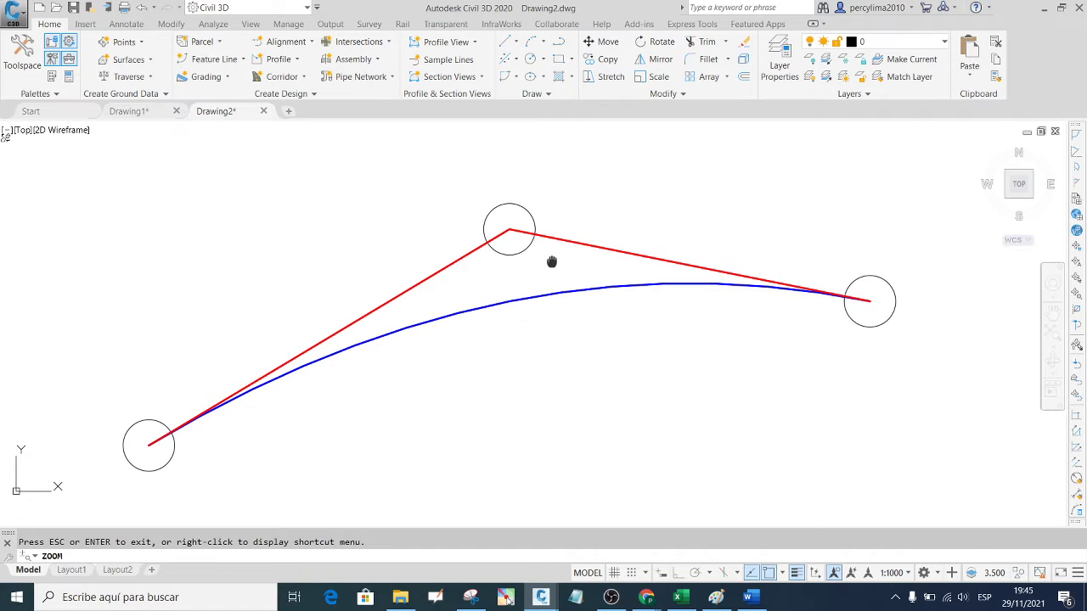
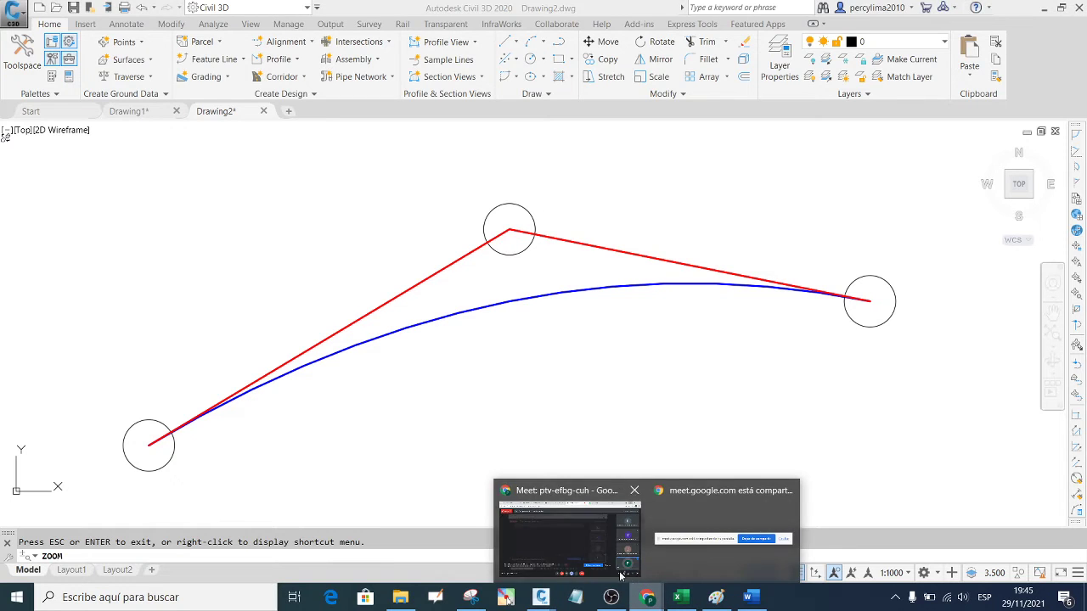
- Paste the Civil 3D curve screenshot into the WhatsApp course group chat and send it
left_click(570, 530)
left_click(756, 12)
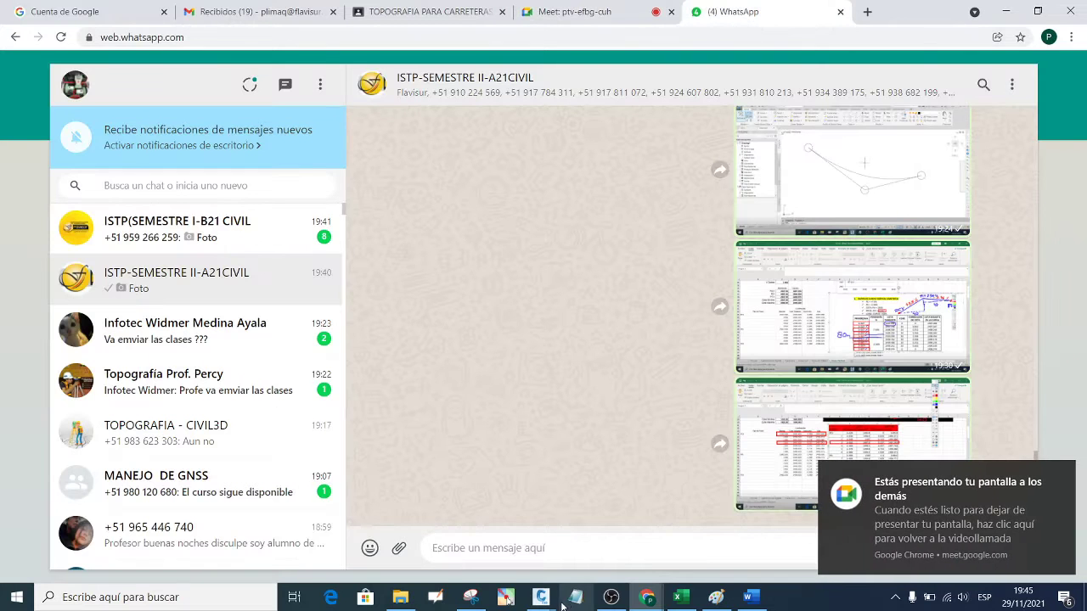
right_click(495, 550)
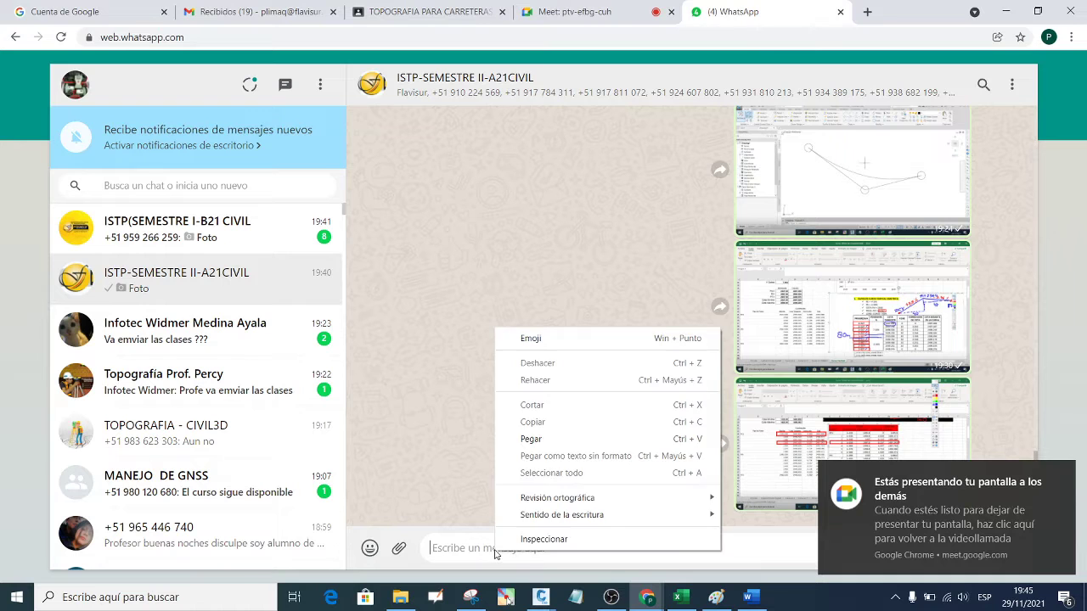
left_click(535, 439)
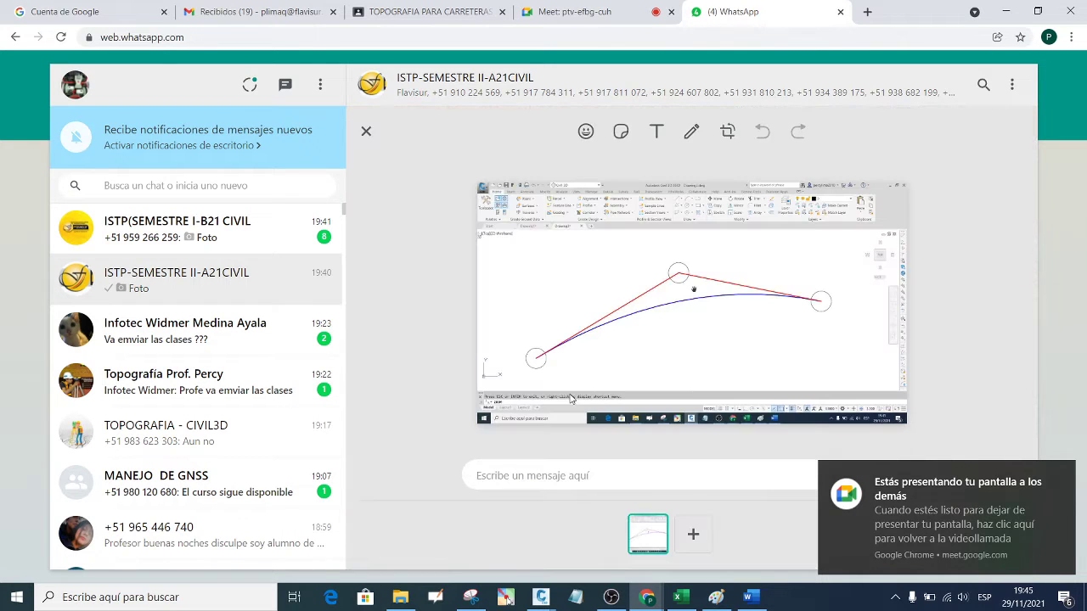
key("Return")
- Bring the Curvas Excel workbook back to the front
key("alt+Tab")
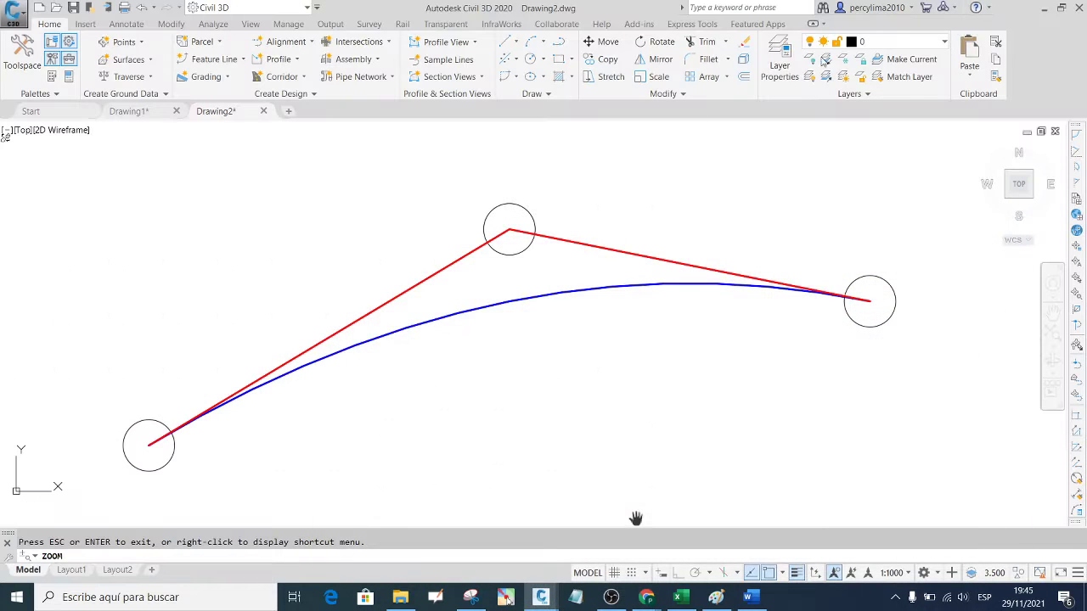
scroll(588, 261, "down", 1)
scroll(582, 264, "up", 1)
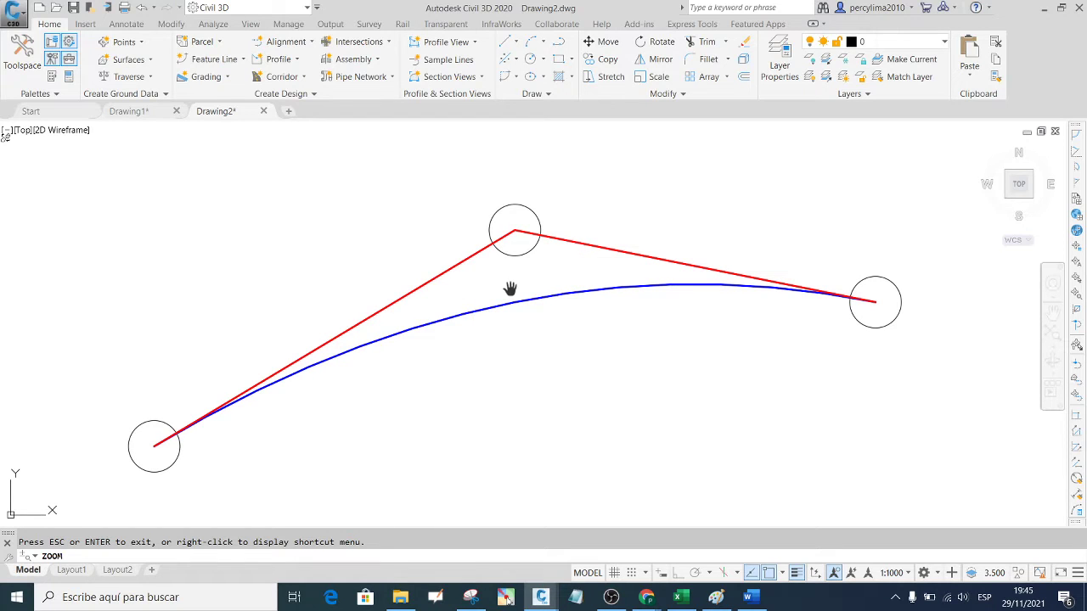
left_click(680, 597)
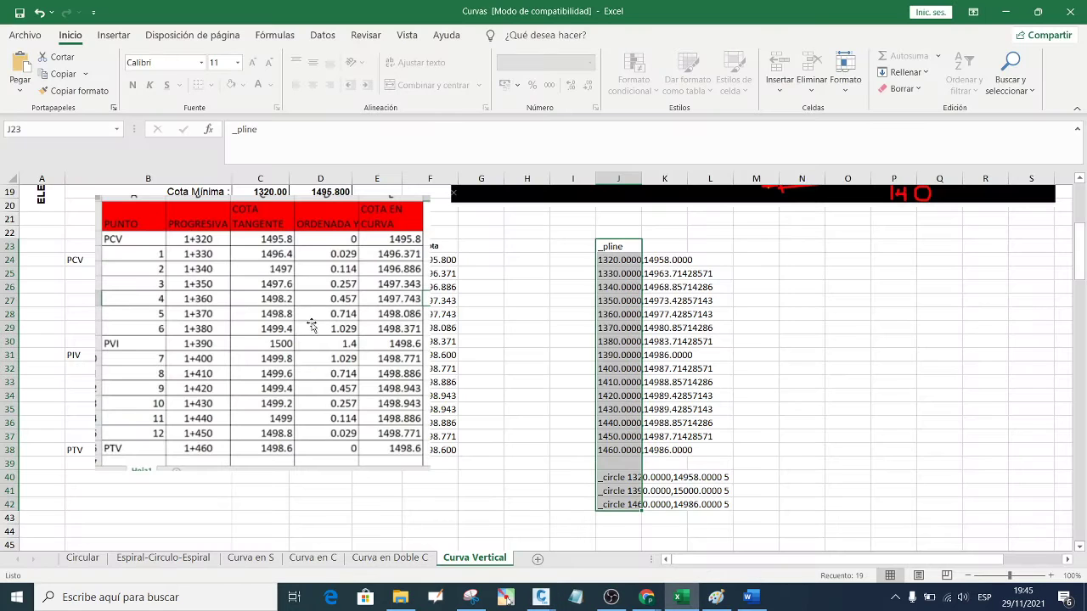
- Drag the pasted results table picture right into columns J–P
left_click_drag(277, 366, 778, 383)
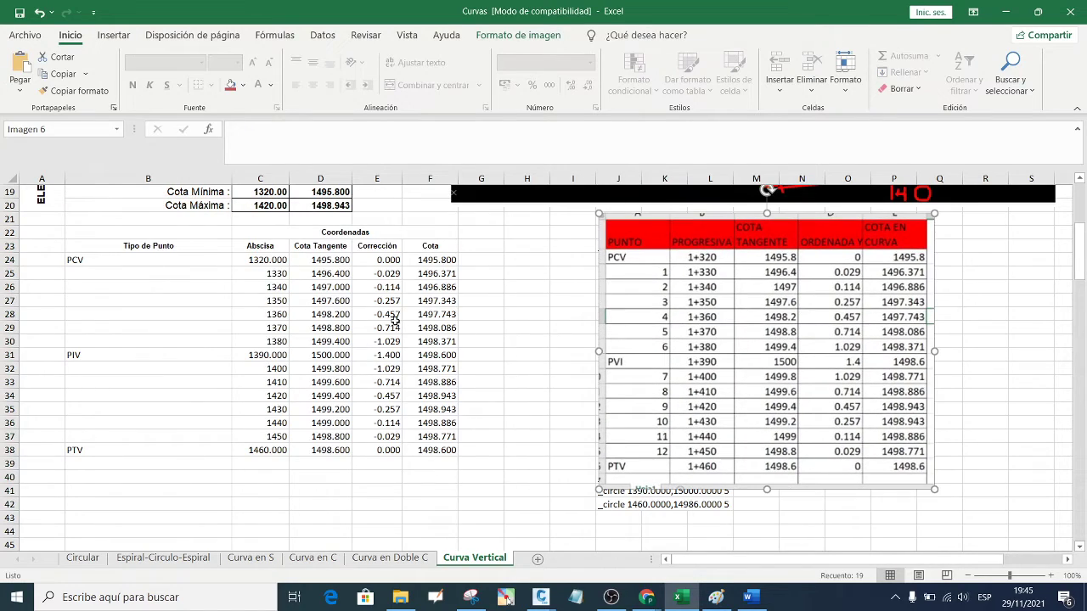
scroll(323, 301, "up", 6)
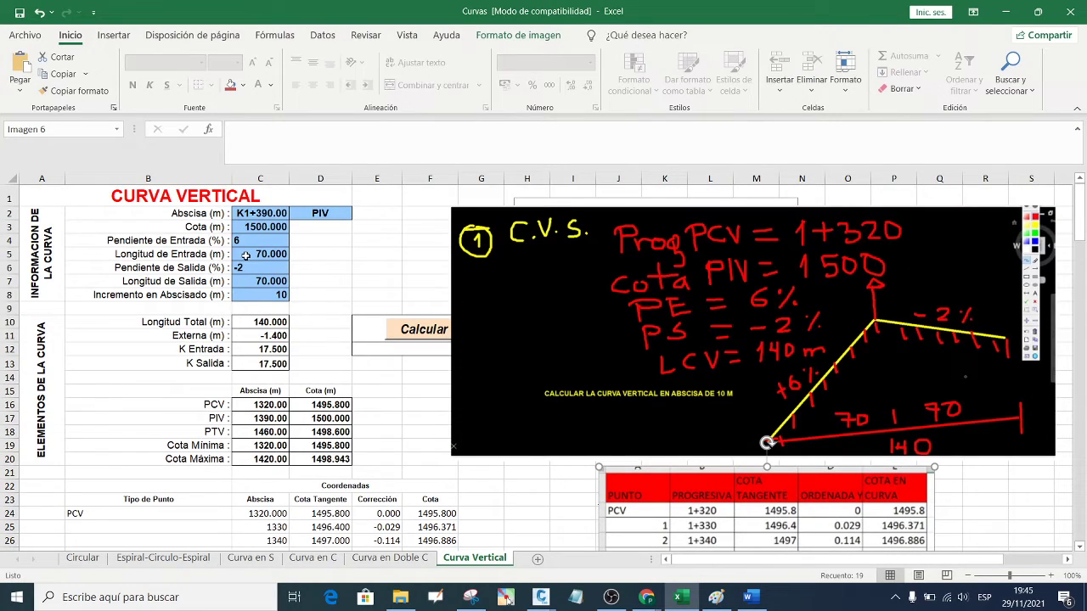
scroll(245, 255, "down", 2)
scroll(297, 281, "down", 2)
scroll(340, 297, "up", 4)
scroll(427, 317, "down", 1)
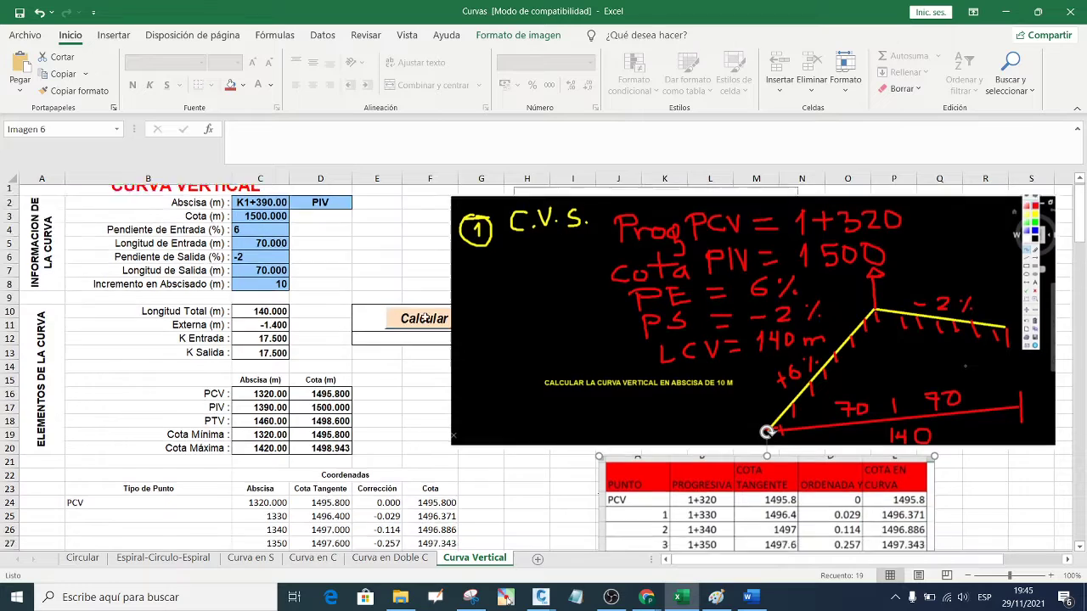
- Move the black sketch image down and right, behind the table picture
left_click_drag(636, 205, 721, 399)
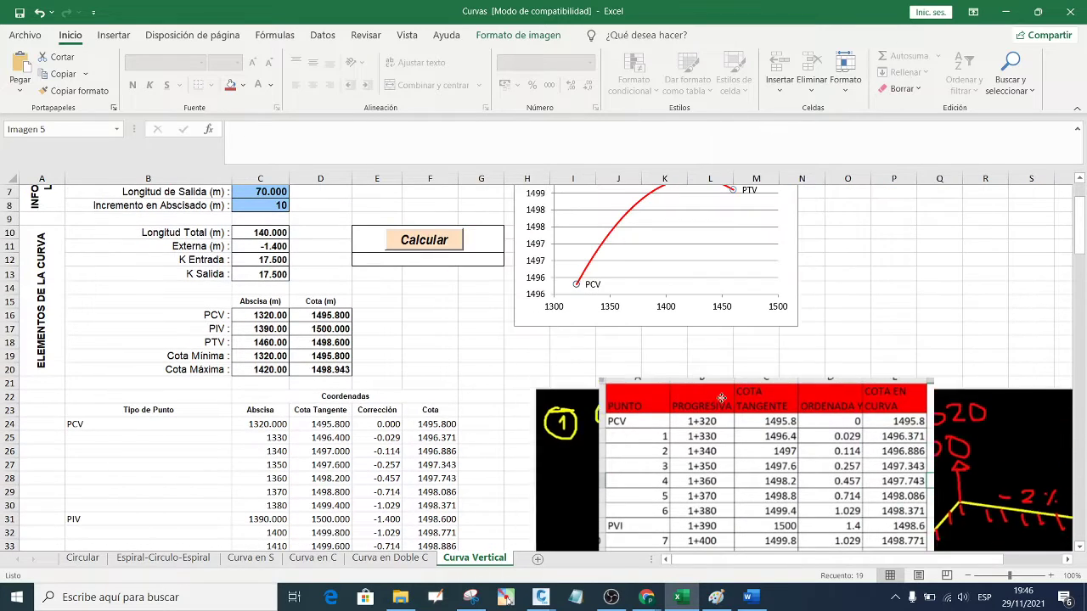
scroll(687, 262, "up", 2)
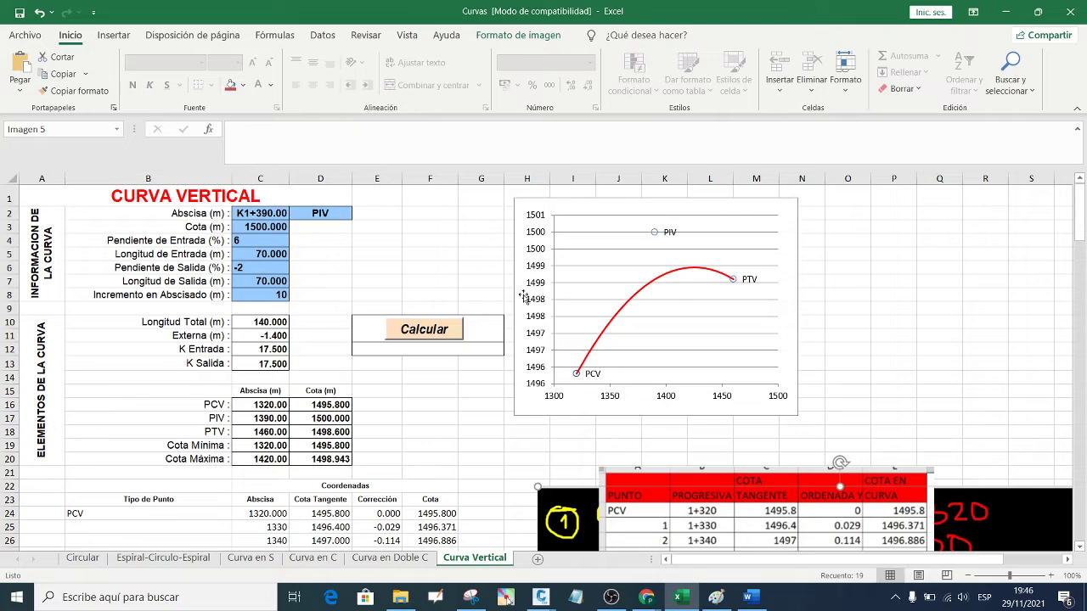
scroll(350, 377, "down", 1)
scroll(348, 356, "down", 3)
scroll(335, 323, "up", 1)
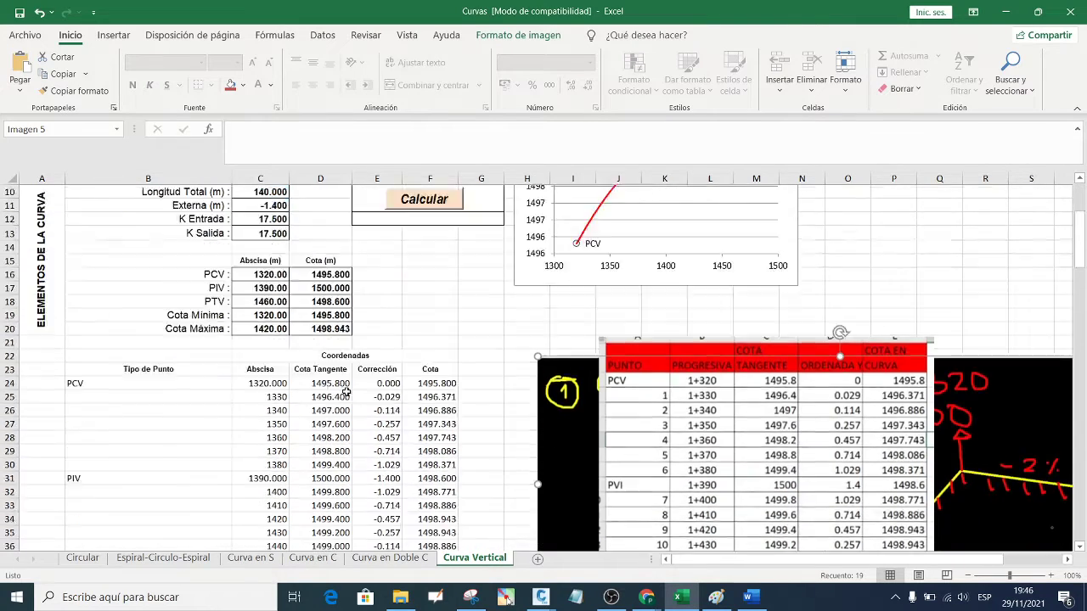
scroll(319, 280, "up", 3)
scroll(573, 299, "down", 2)
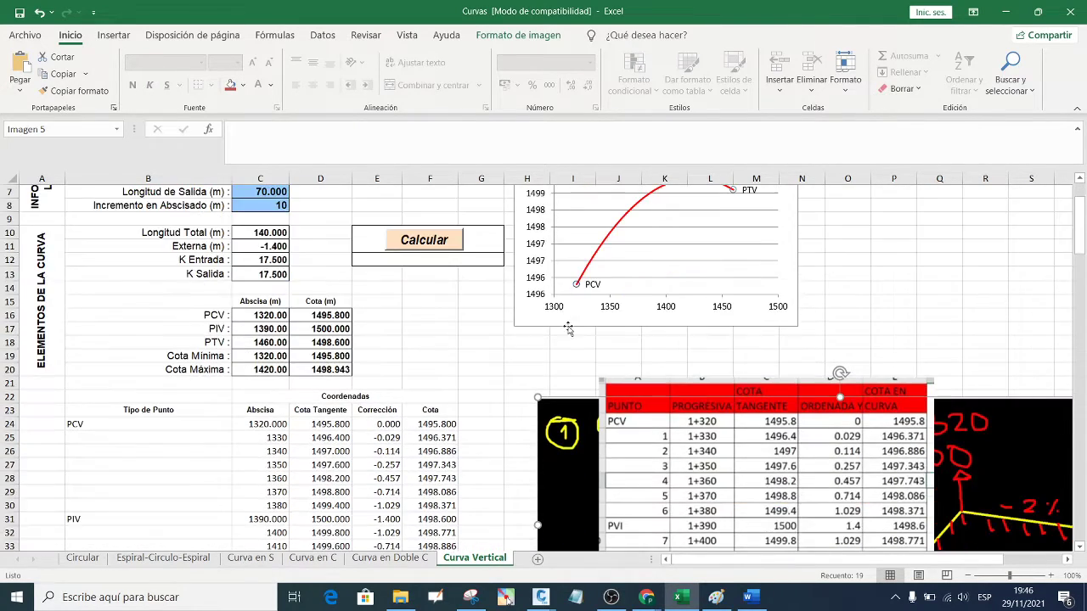
scroll(492, 293, "down", 7)
scroll(382, 280, "up", 6)
scroll(256, 268, "up", 2)
scroll(255, 267, "up", 1)
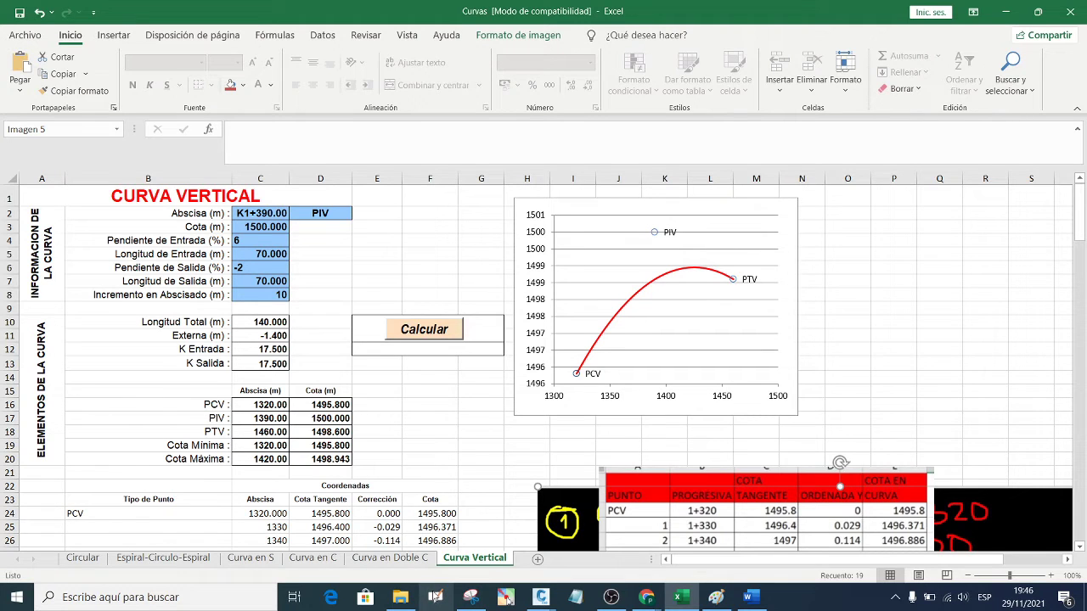
mouse_move(400, 598)
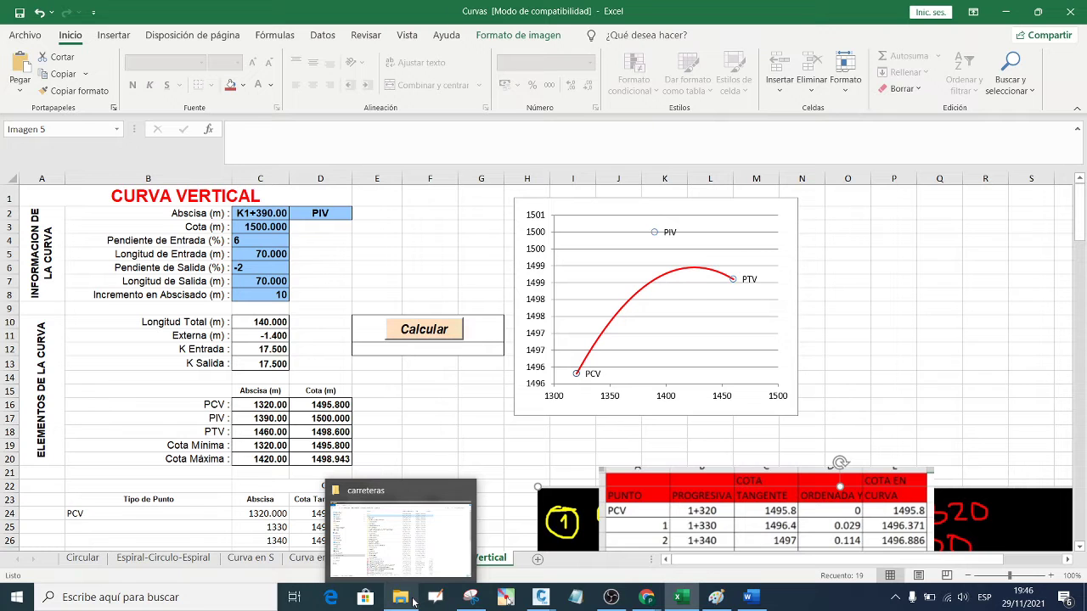
- Open 17-11-11 PLANOS PLANTA Y PERFIL.dwg from exp carreteras > AURIMIN PERU in File Explorer
left_click(405, 601)
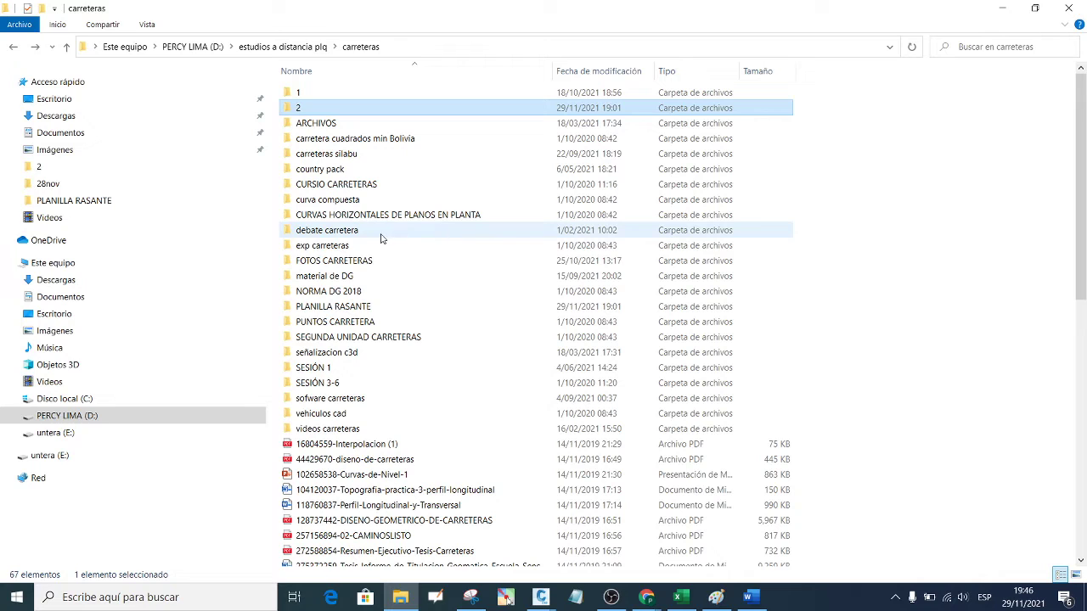
double_click(352, 246)
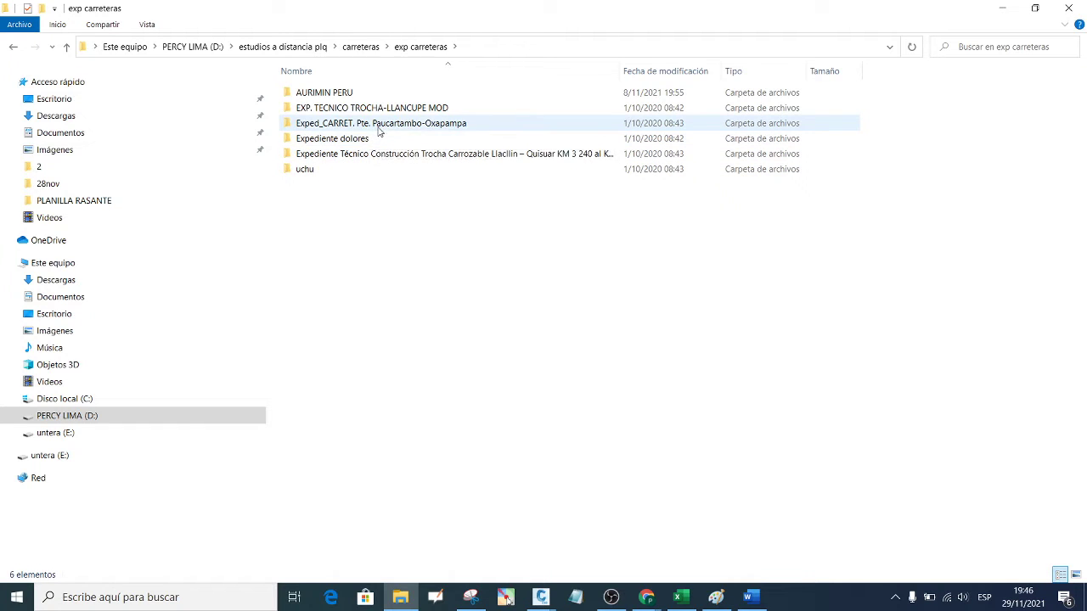
mouse_move(372, 108)
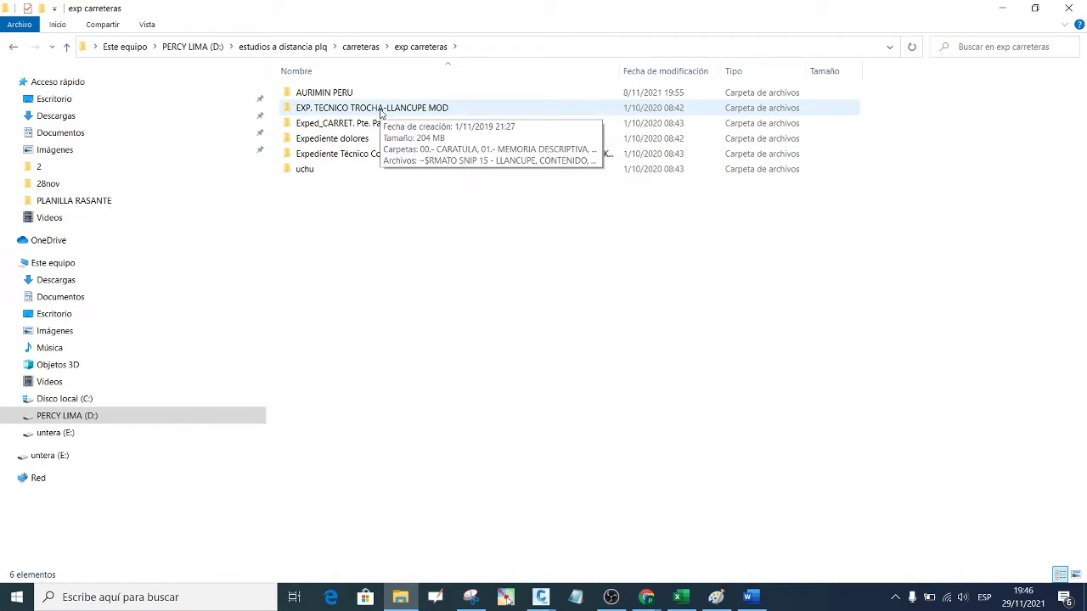
double_click(354, 95)
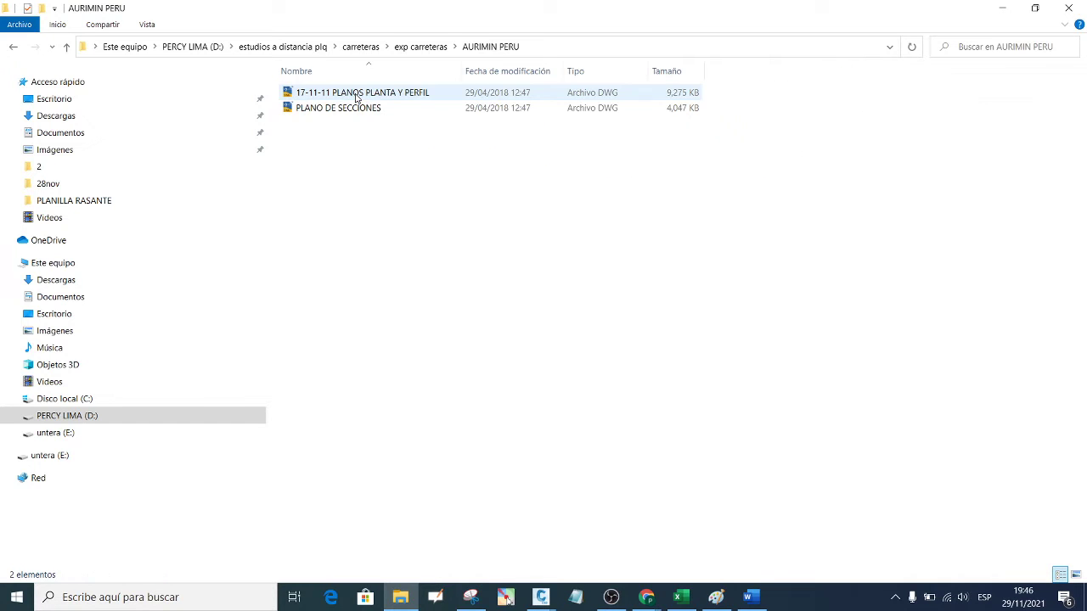
double_click(359, 92)
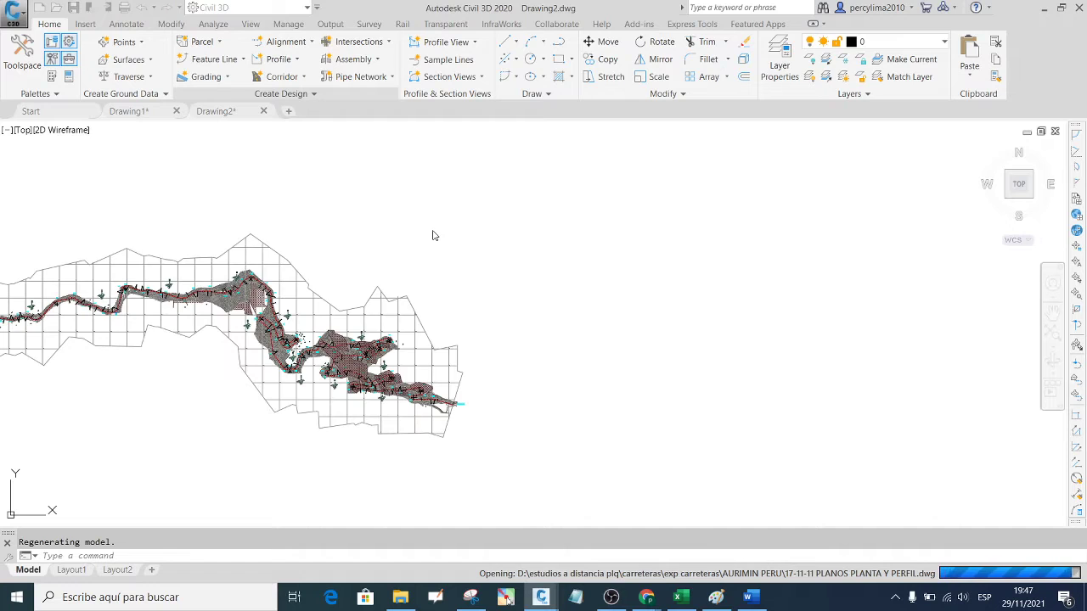
- Dismiss the previous-version warning and switch to the PLOT 01 layout
left_click(629, 322)
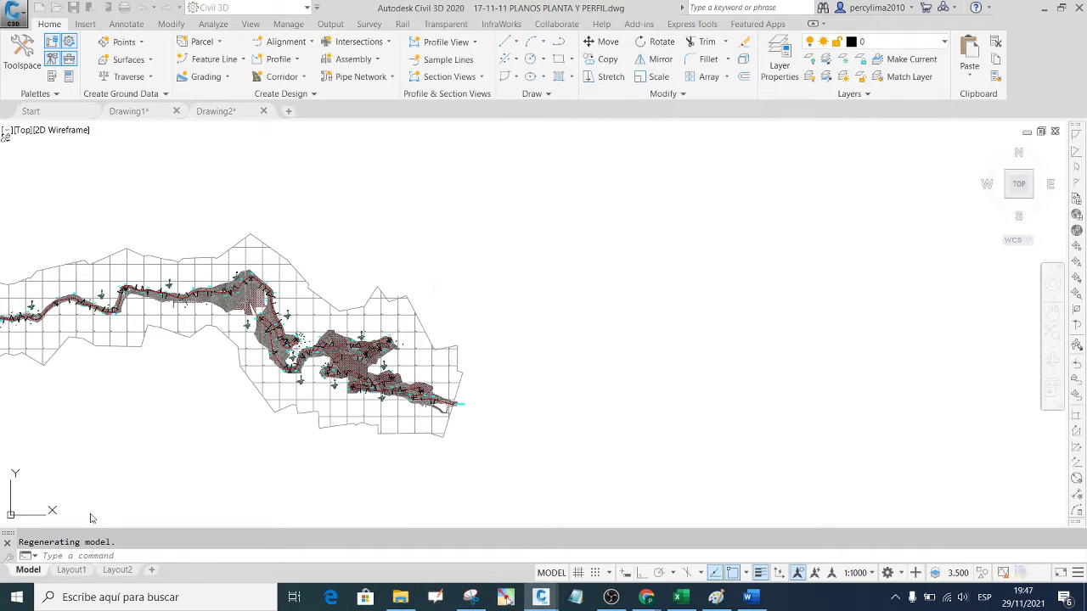
left_click(548, 360)
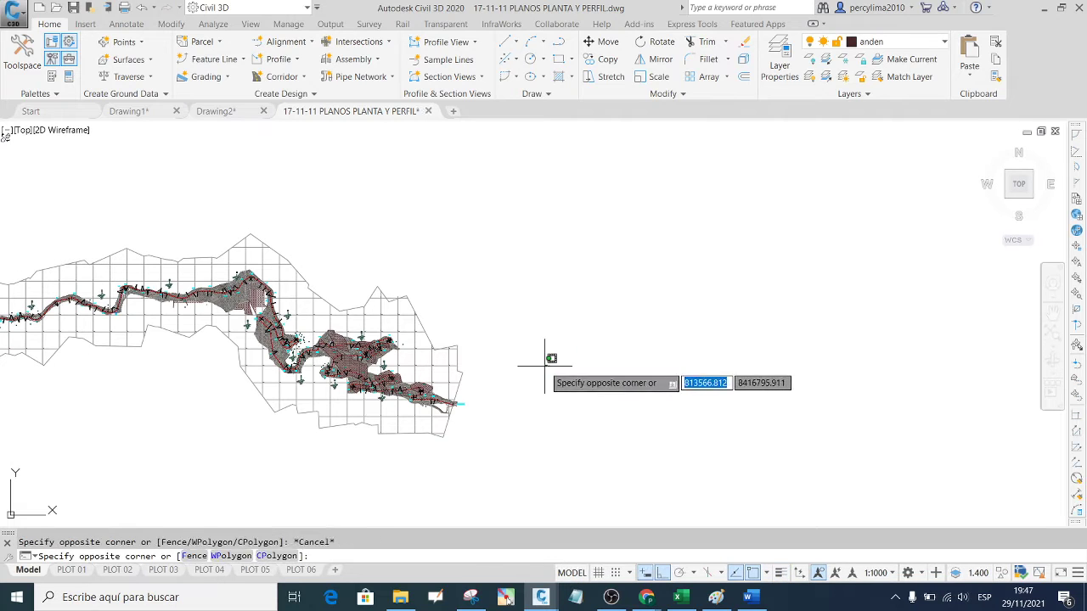
left_click(71, 570)
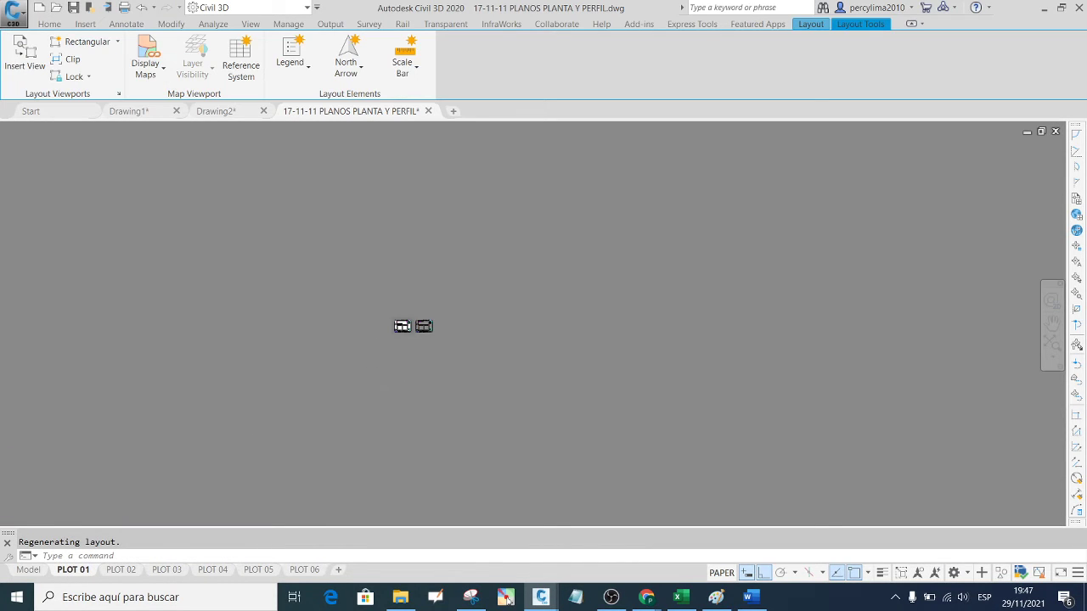
- Zoom in on the profile's BVCE/EVCE labels, then zoom back out to the full sheet
scroll(521, 350, "up", 3)
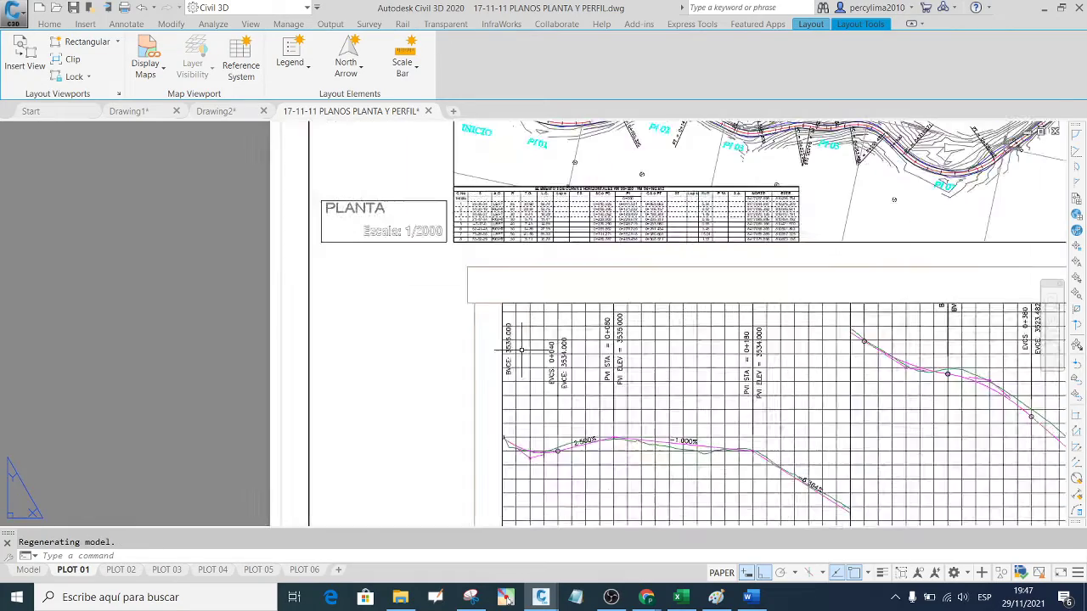
scroll(521, 350, "down", 3)
scroll(483, 360, "up", 5)
scroll(494, 419, "up", 3)
scroll(393, 389, "down", 5)
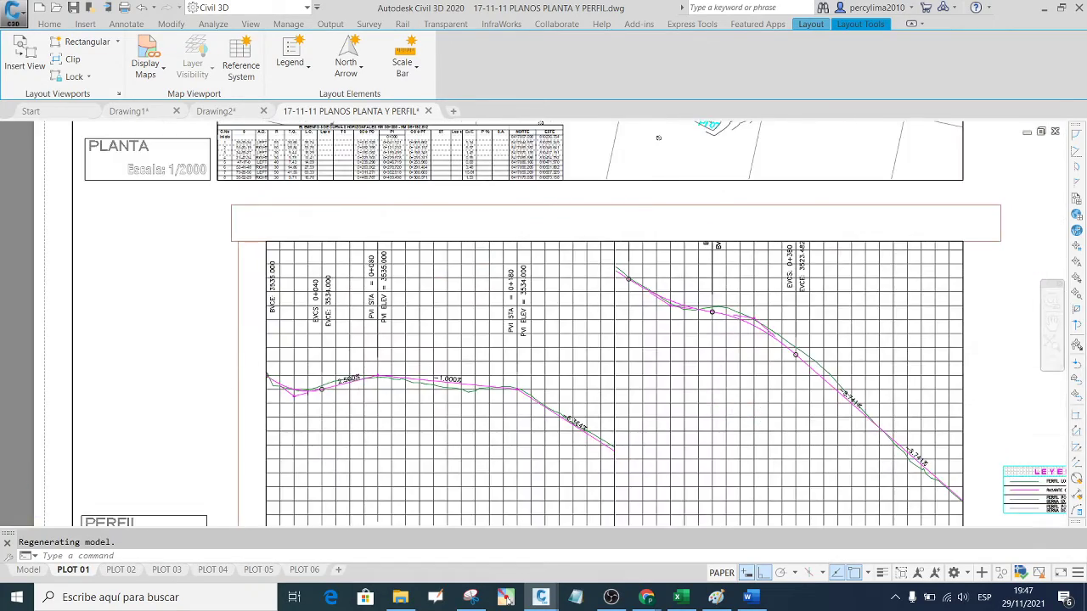
scroll(409, 384, "down", 3)
scroll(475, 361, "up", 3)
scroll(419, 376, "up", 4)
scroll(558, 430, "down", 2)
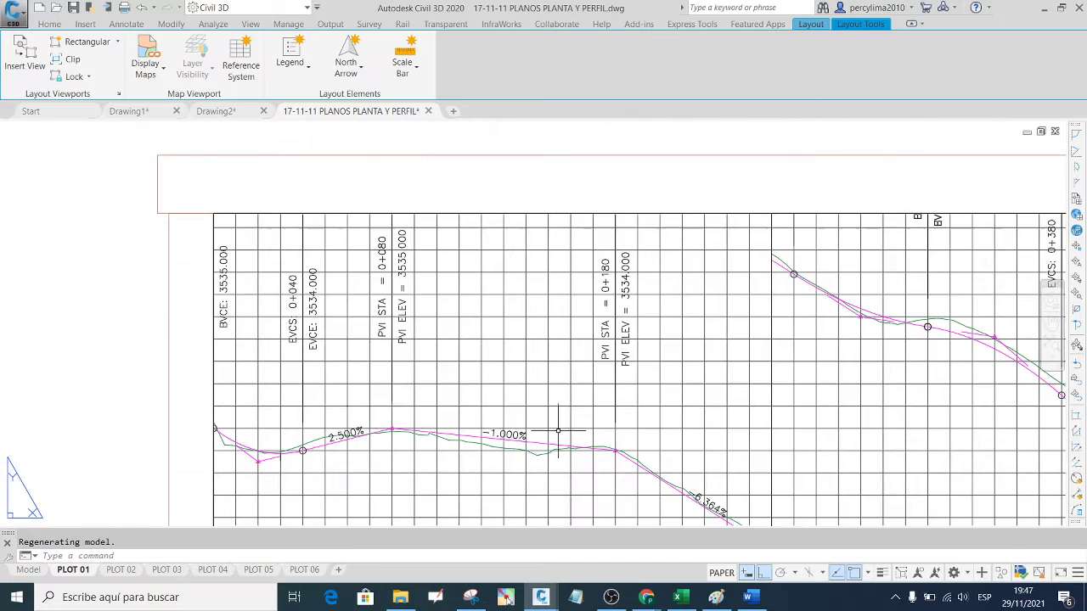
scroll(297, 414, "up", 3)
scroll(526, 451, "down", 3)
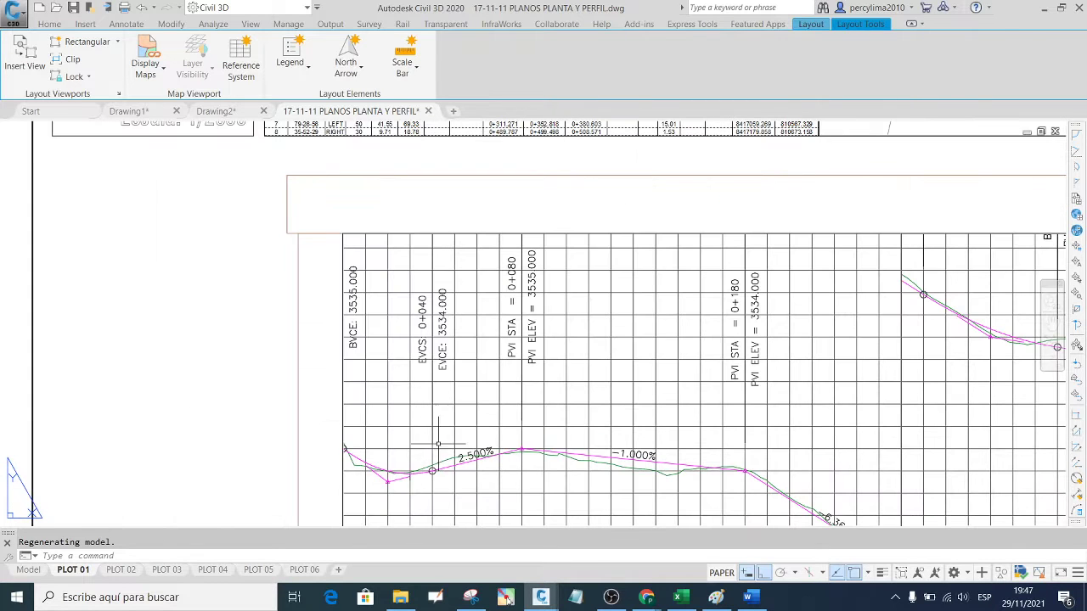
scroll(420, 351, "up", 2)
scroll(393, 267, "down", 2)
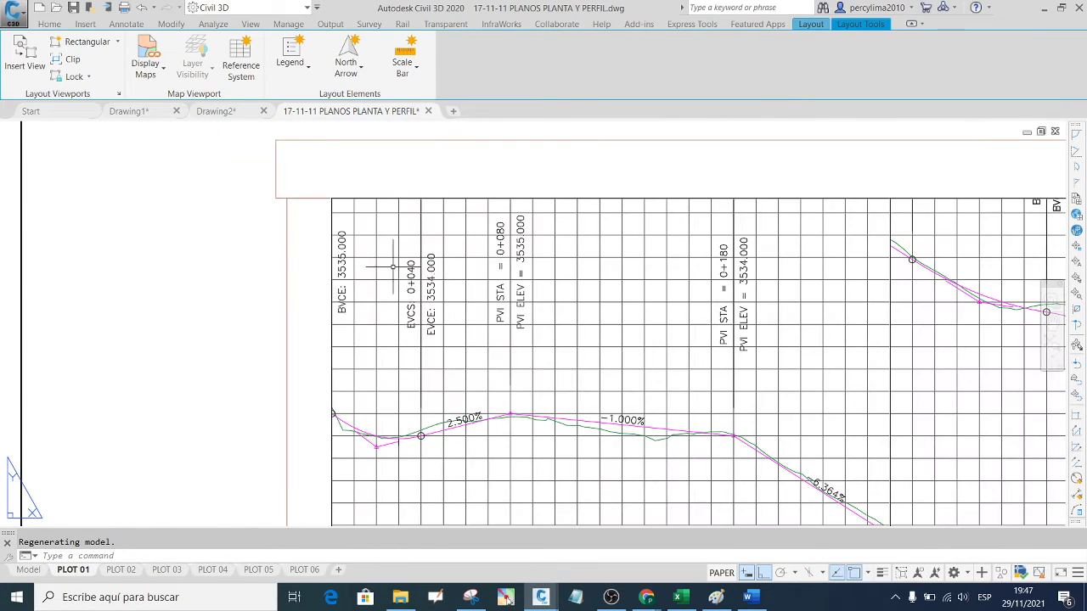
scroll(399, 270, "down", 3)
scroll(405, 430, "up", 3)
scroll(399, 382, "up", 2)
scroll(366, 345, "down", 1)
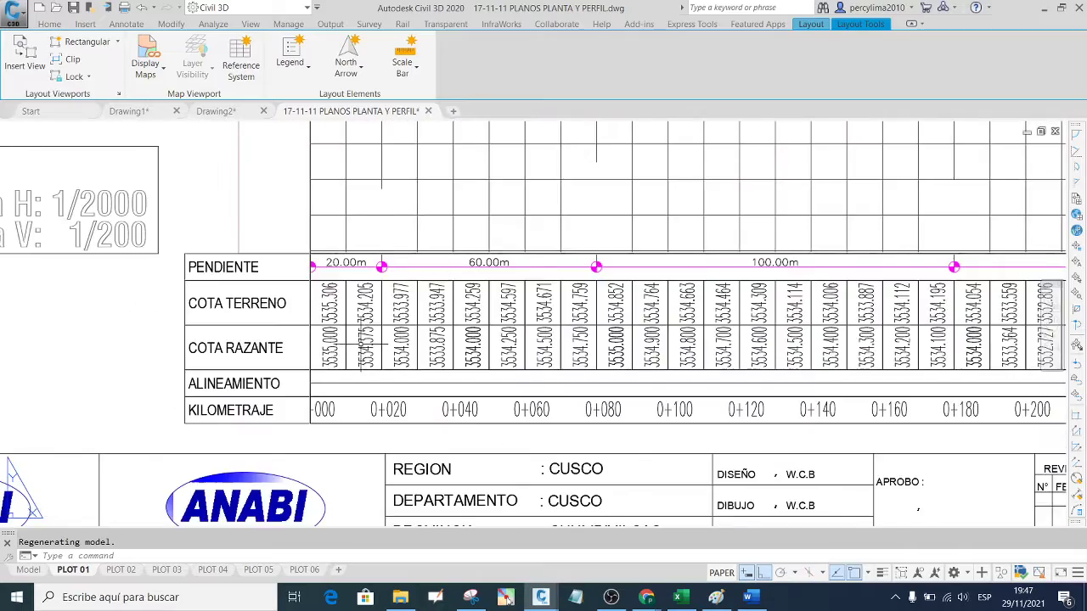
scroll(365, 348, "up", 1)
scroll(373, 331, "down", 3)
scroll(399, 311, "down", 1)
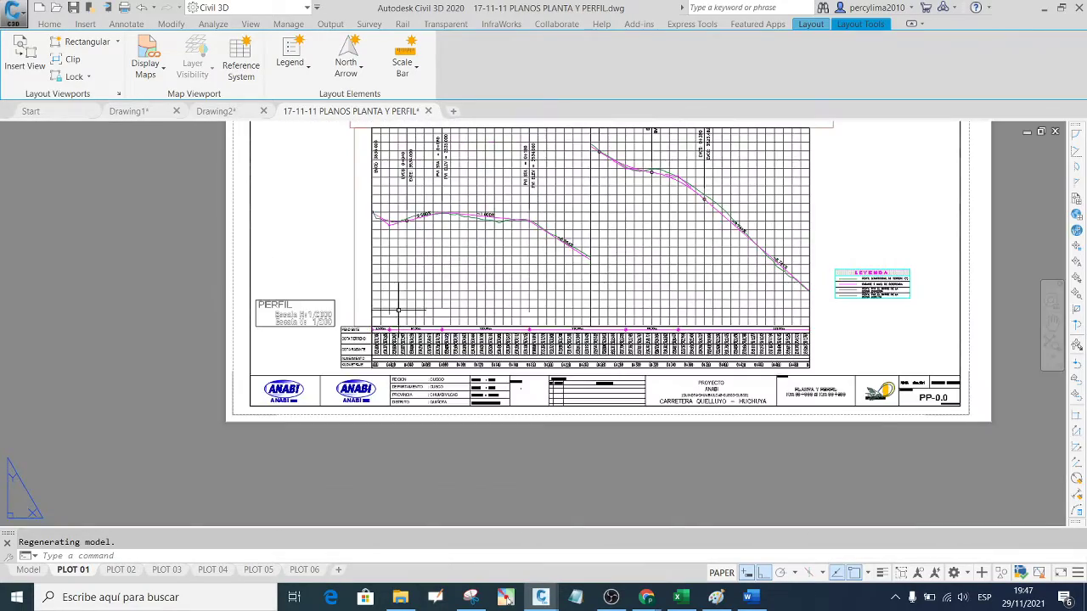
scroll(398, 311, "down", 2)
scroll(425, 264, "up", 3)
scroll(395, 289, "up", 3)
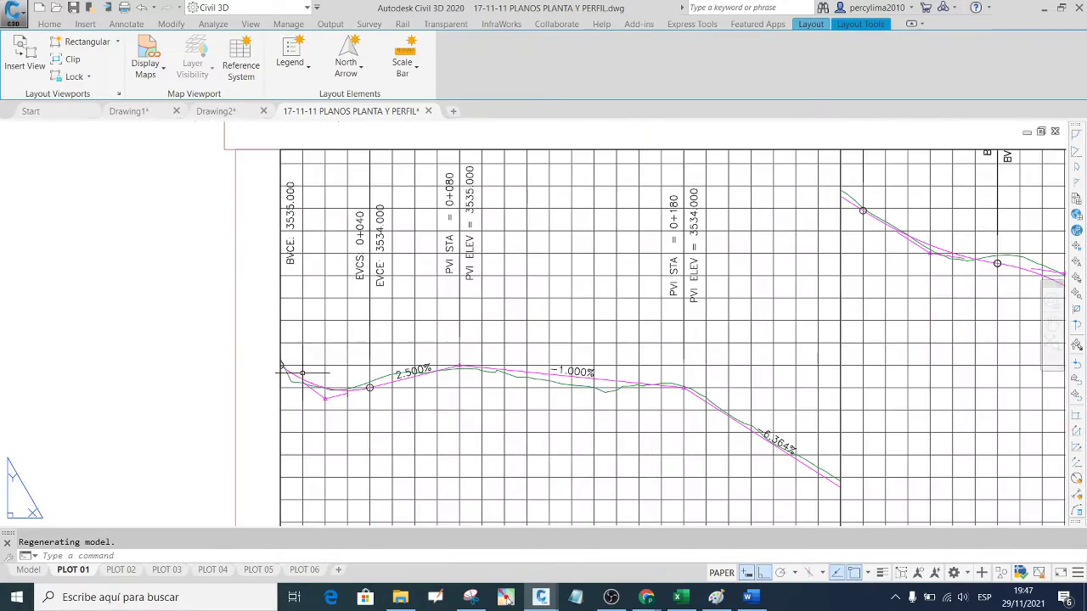
scroll(340, 228, "up", 2)
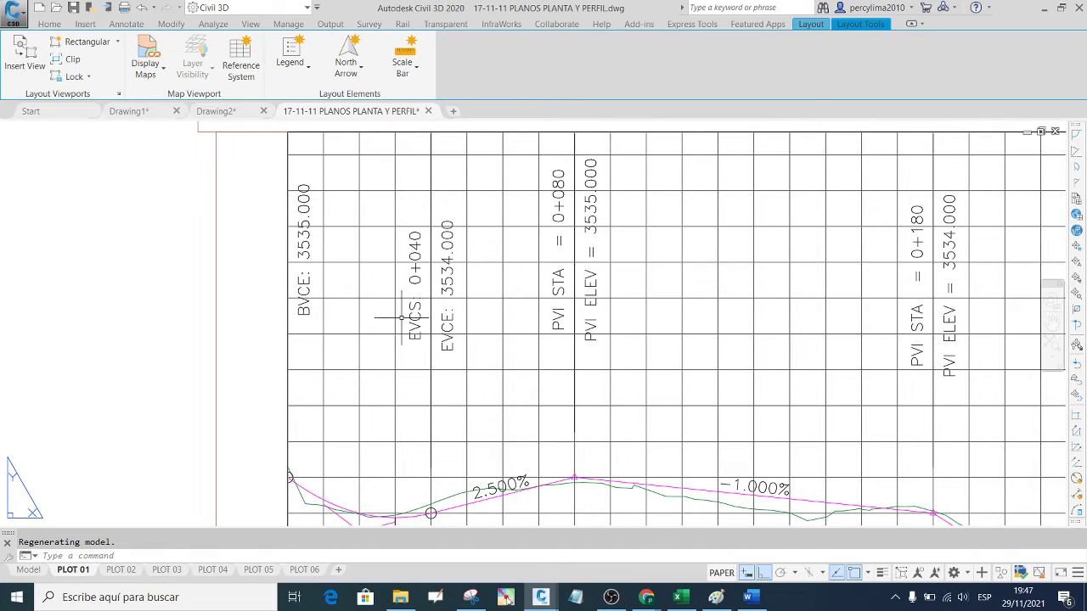
scroll(373, 335, "down", 2)
scroll(348, 340, "down", 2)
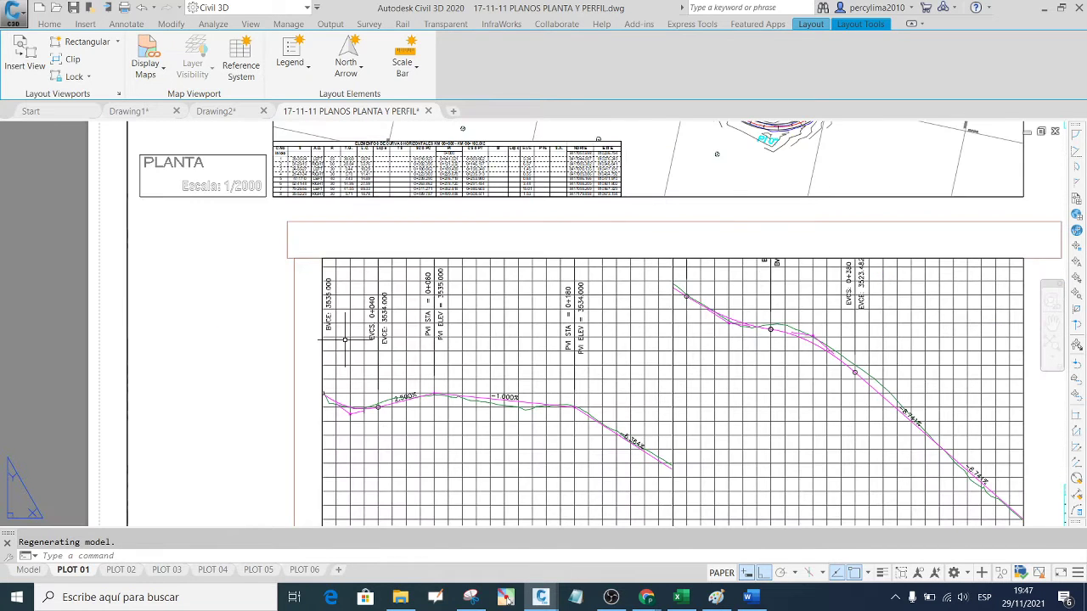
scroll(352, 340, "down", 2)
- Stretch the profile viewport's top corners upward above the table
left_click(548, 292)
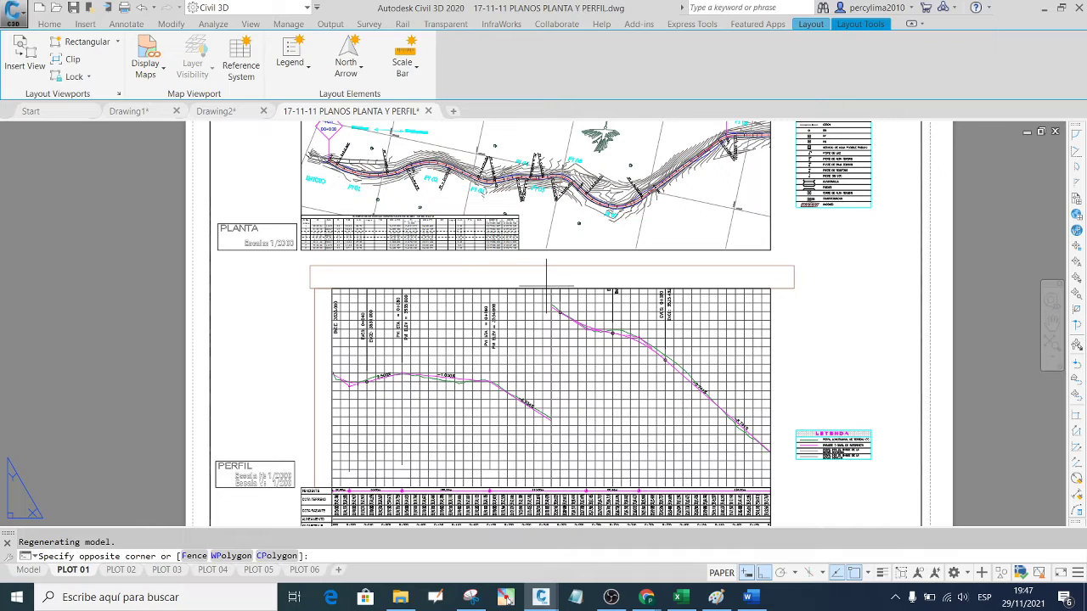
left_click(538, 289)
left_click(539, 289)
left_click(552, 276)
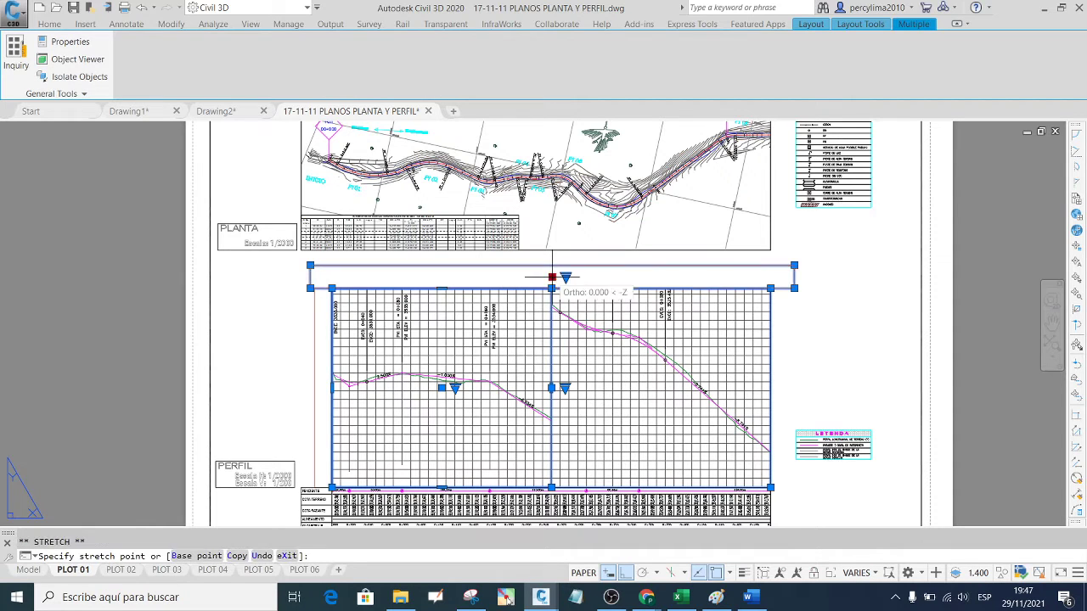
left_click(533, 231)
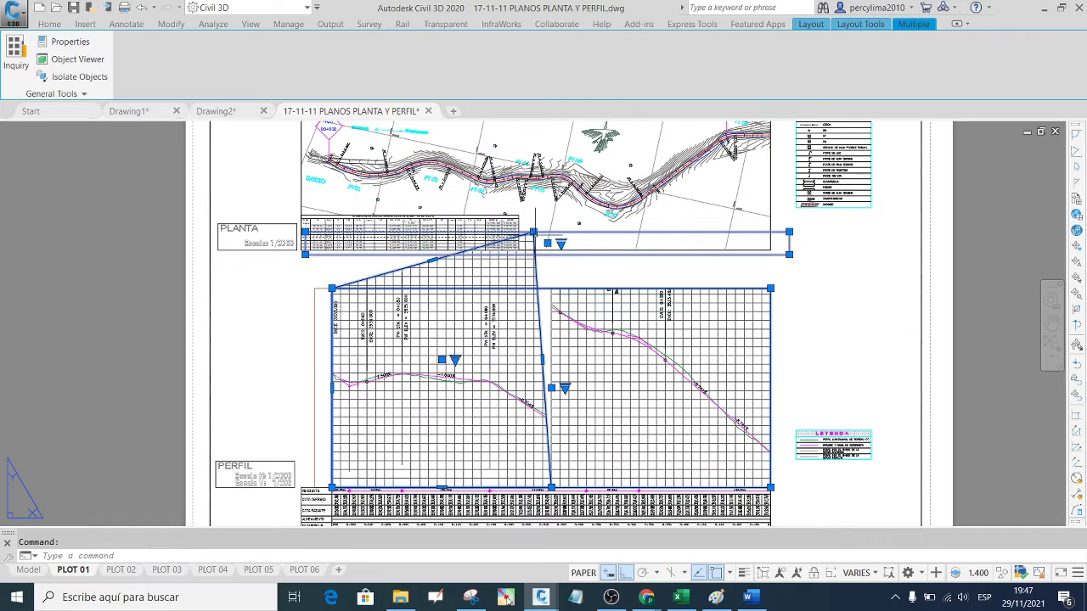
left_click(533, 231)
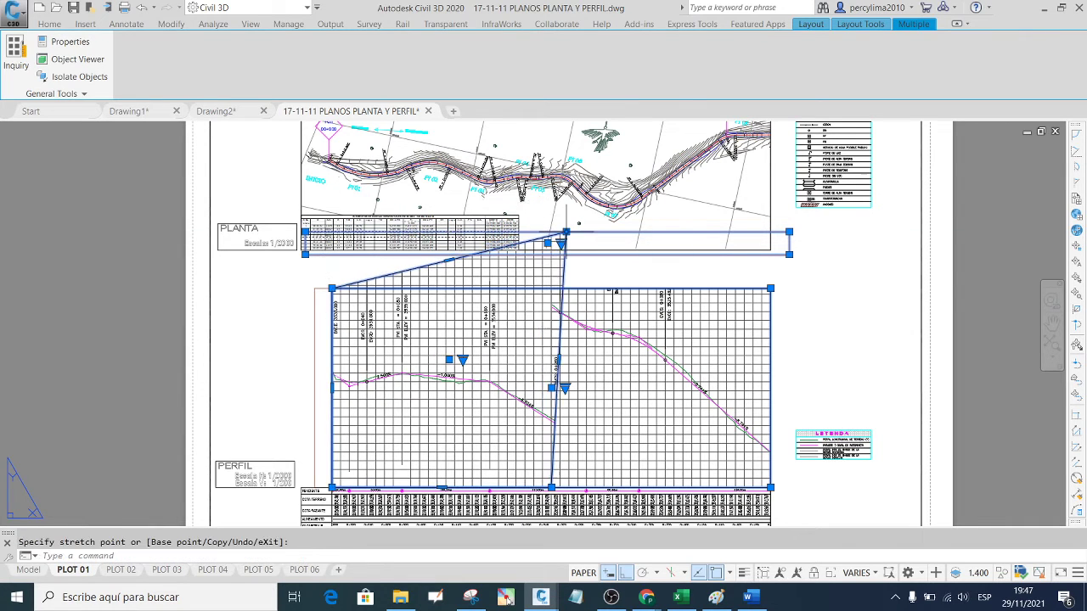
left_click(363, 297)
left_click(303, 266)
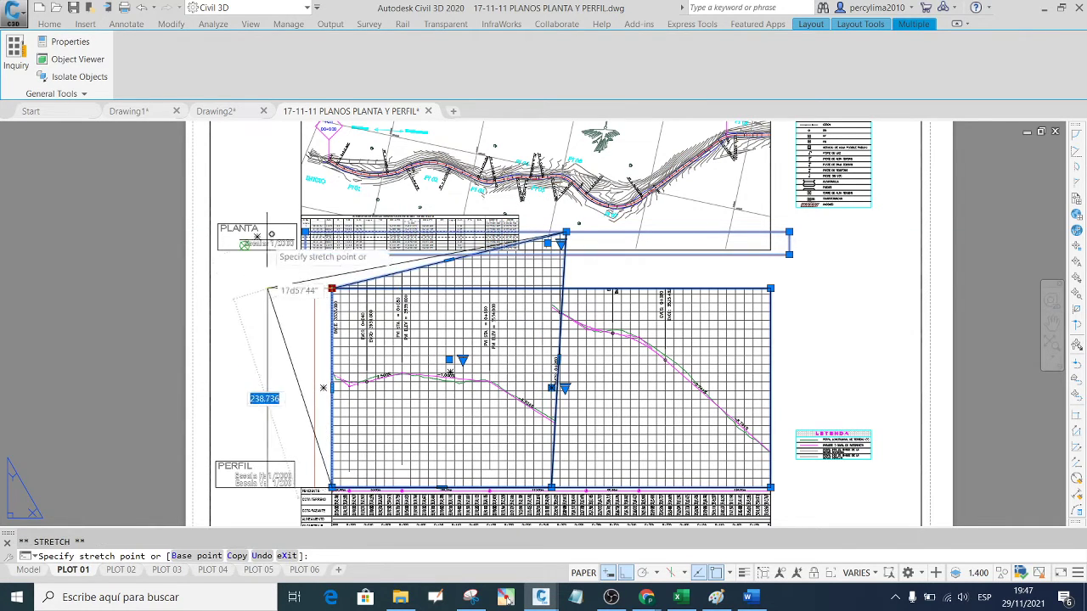
scroll(357, 281, "up", 2)
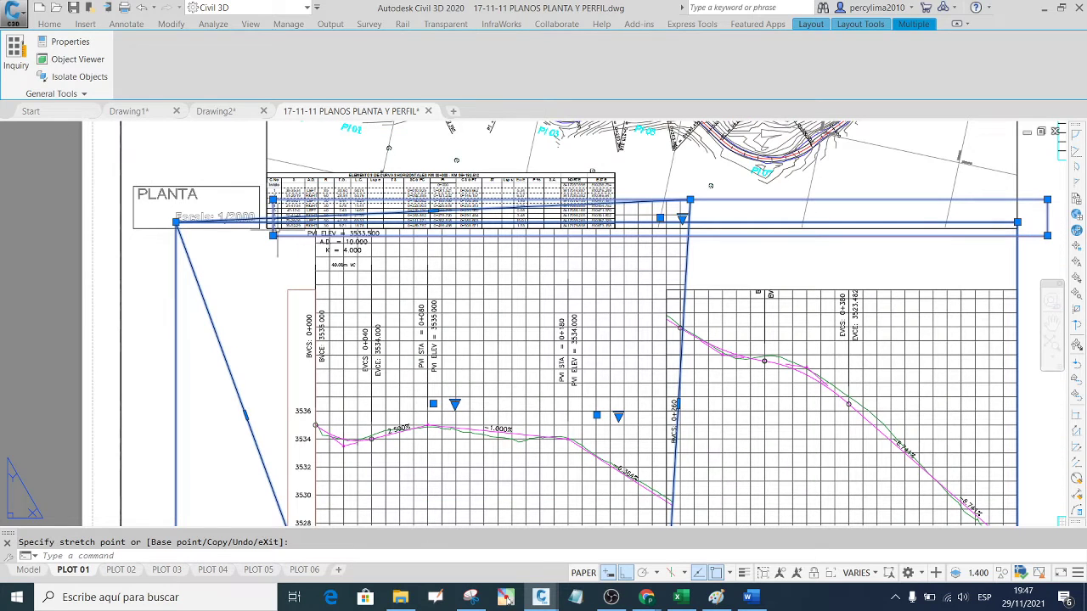
left_click(176, 170)
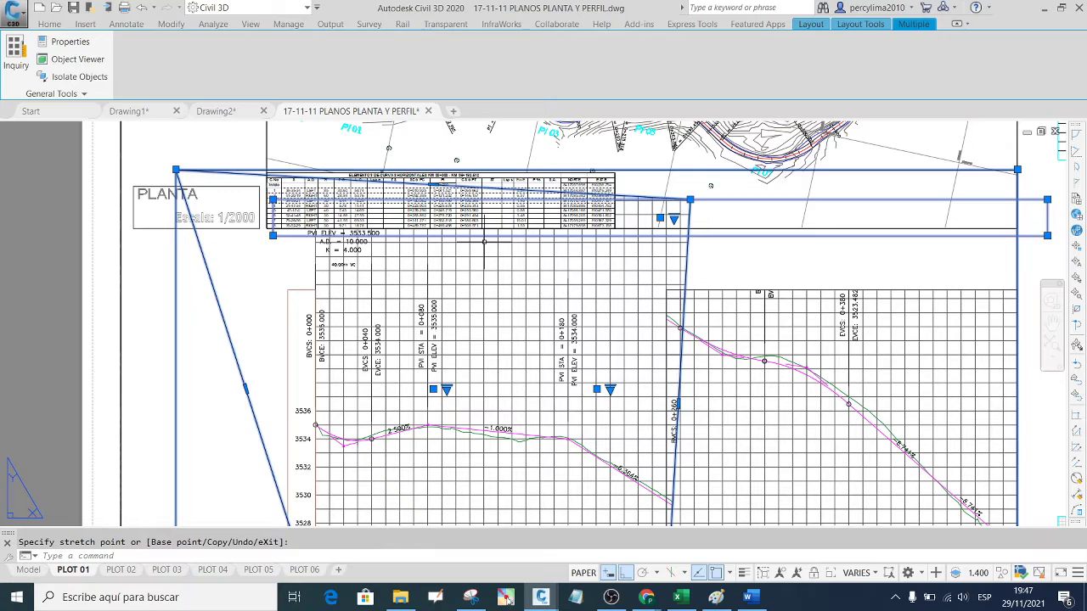
key("Escape")
- Zoom in to read the 40.00m VC curve label, then return to the Curvas workbook
scroll(350, 246, "up", 5)
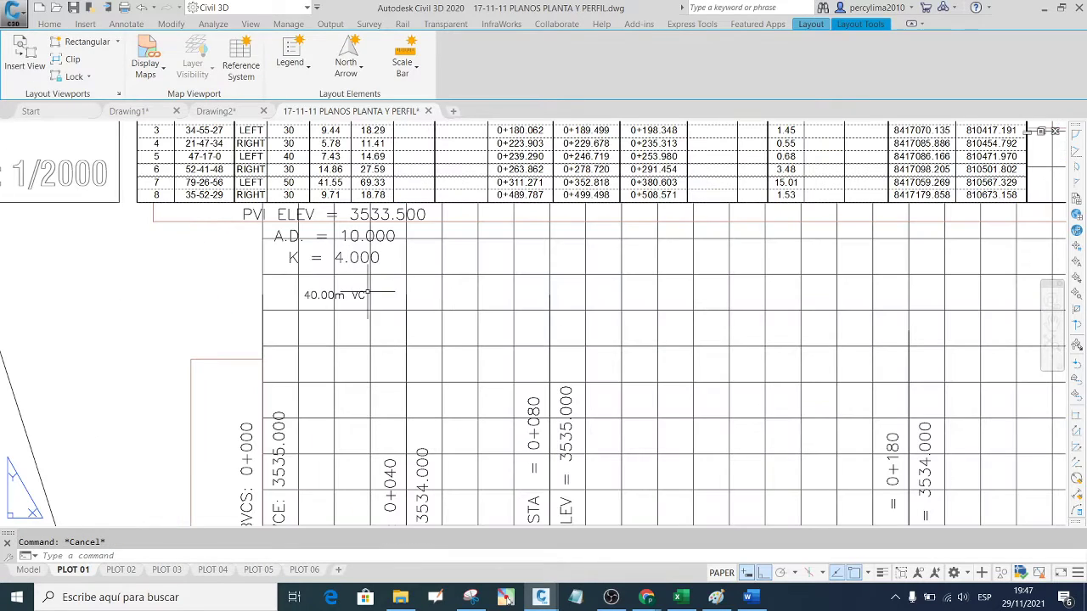
scroll(368, 293, "down", 3)
scroll(368, 298, "up", 4)
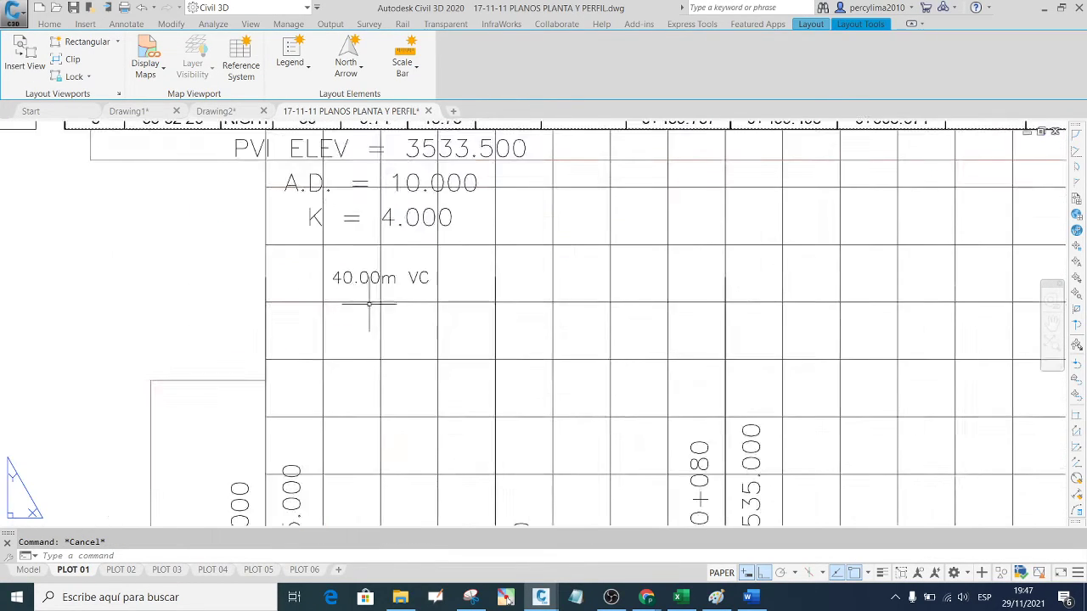
scroll(369, 303, "down", 2)
scroll(369, 289, "down", 2)
scroll(365, 255, "down", 1)
scroll(362, 216, "up", 5)
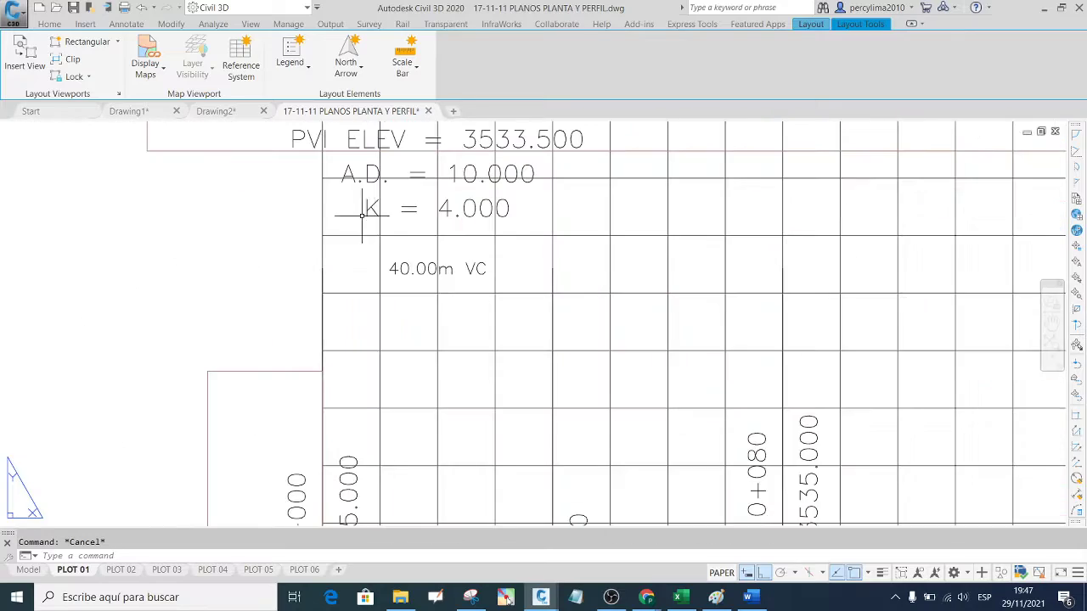
scroll(362, 216, "down", 3)
scroll(390, 371, "up", 4)
scroll(357, 348, "down", 2)
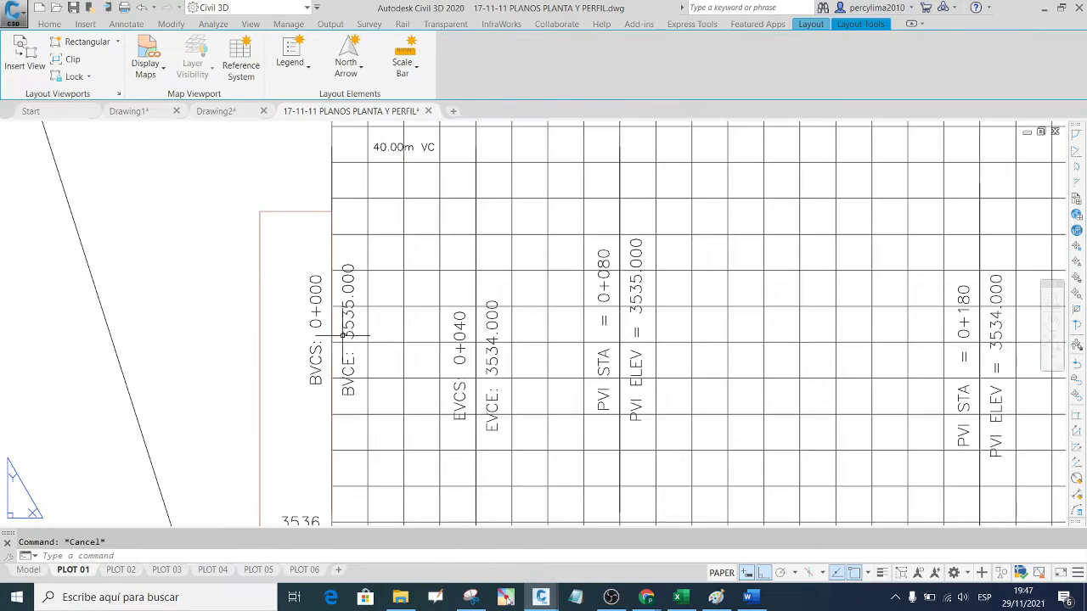
scroll(305, 316, "up", 1)
scroll(306, 288, "down", 1)
scroll(344, 281, "down", 2)
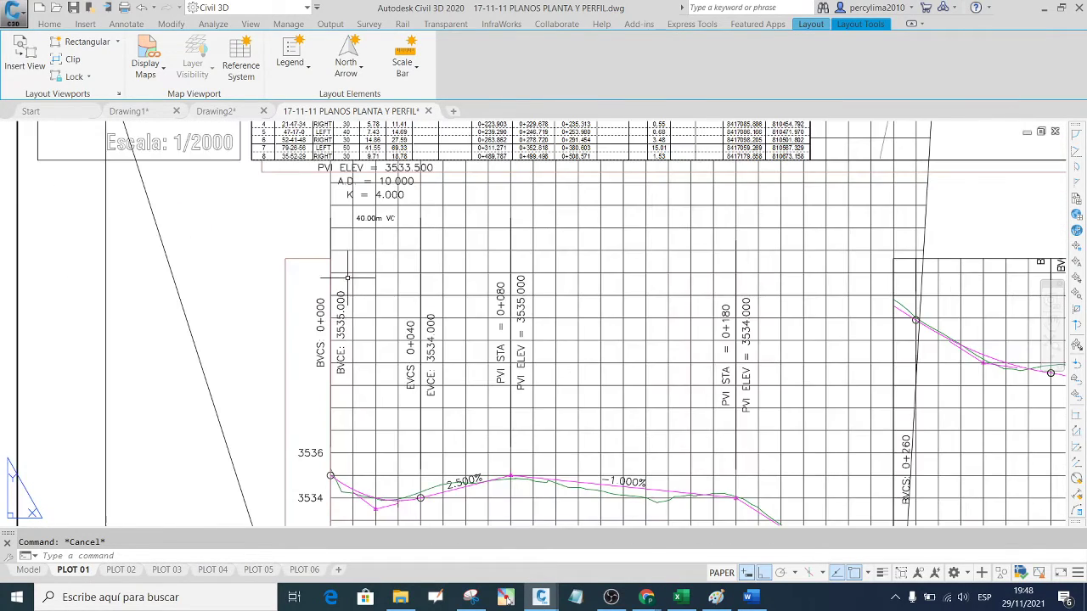
scroll(350, 289, "up", 4)
scroll(362, 313, "down", 4)
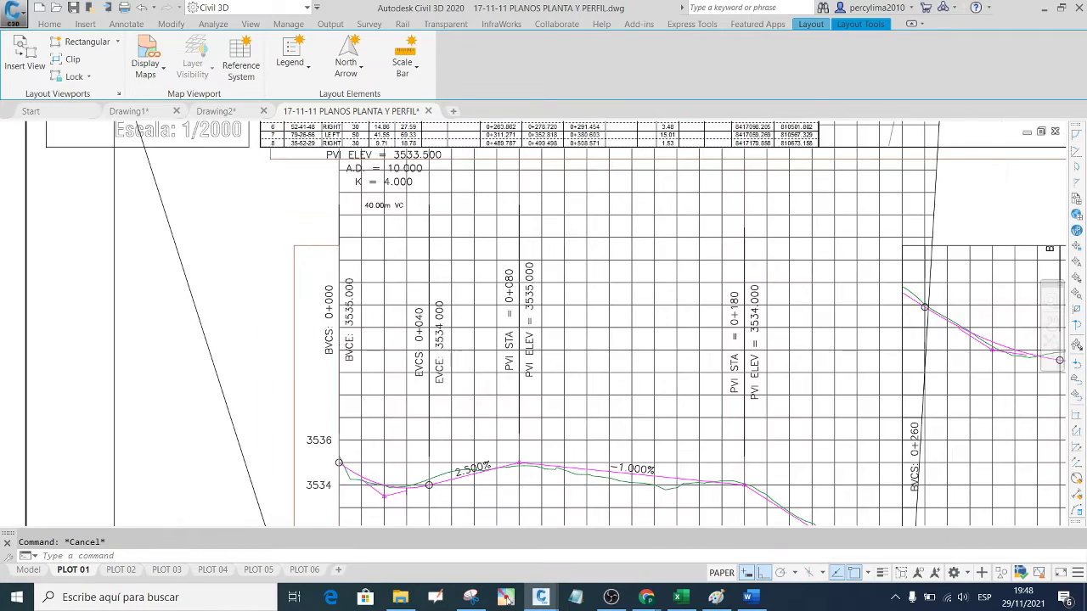
scroll(366, 374, "down", 1)
scroll(366, 374, "down", 2)
scroll(365, 374, "down", 2)
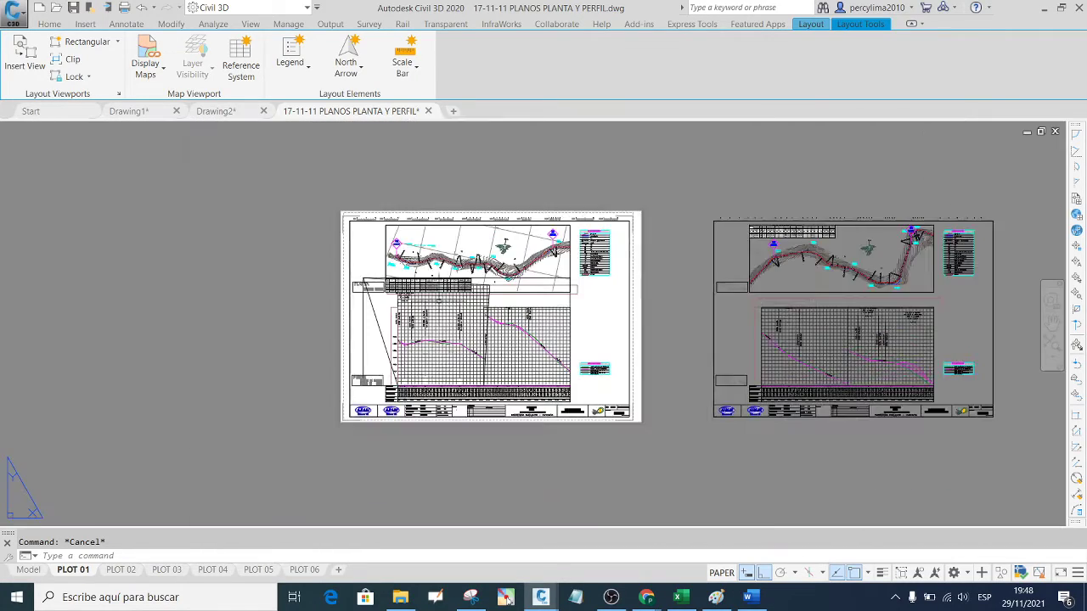
scroll(391, 402, "up", 3)
scroll(391, 402, "up", 2)
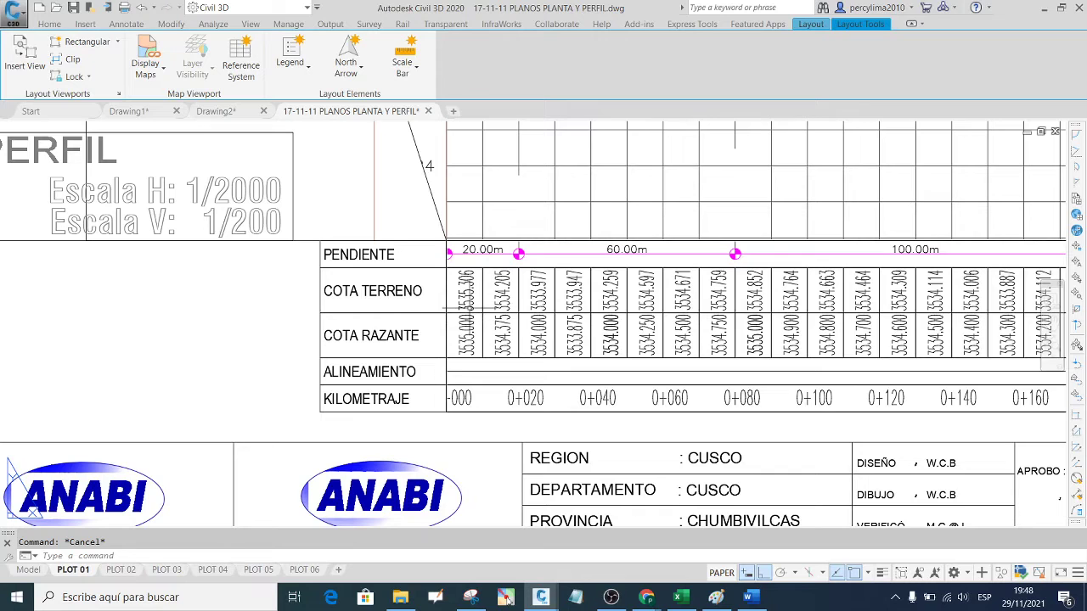
scroll(475, 308, "up", 2)
scroll(492, 374, "down", 2)
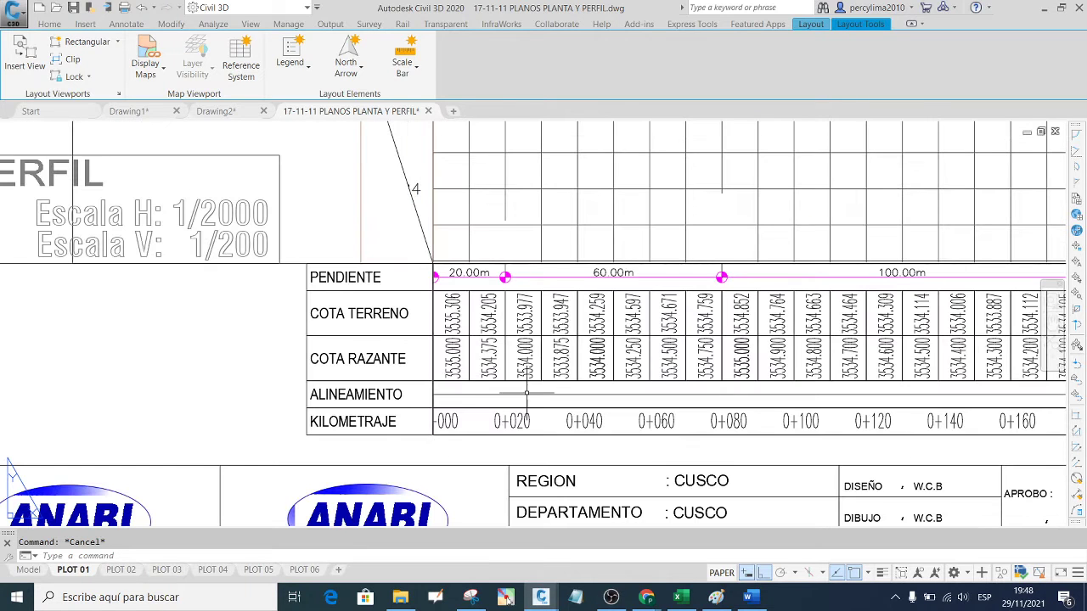
scroll(510, 394, "up", 2)
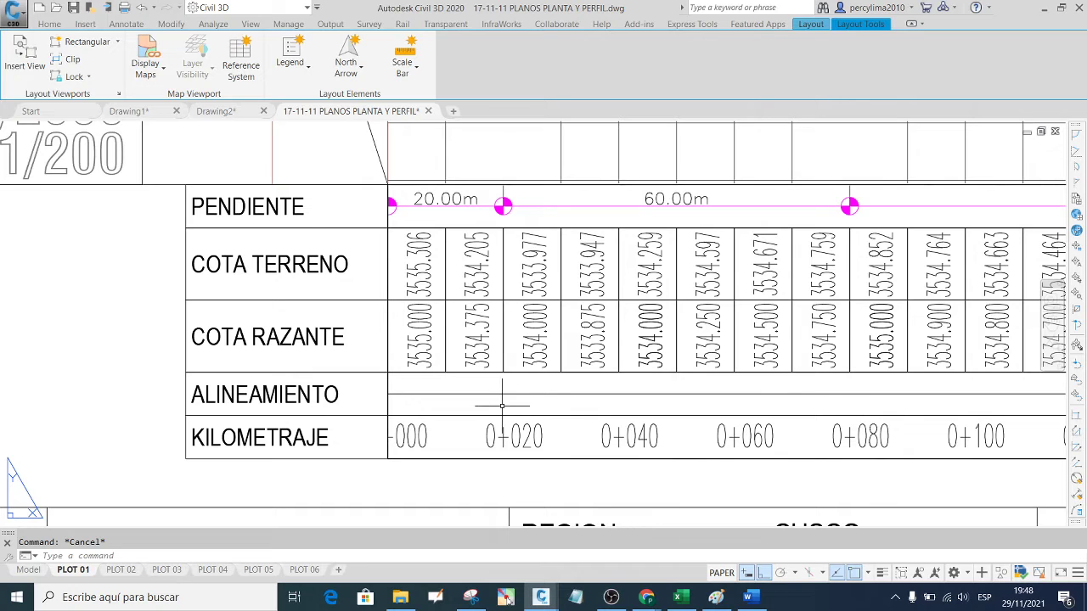
scroll(503, 382, "down", 2)
scroll(507, 357, "up", 2)
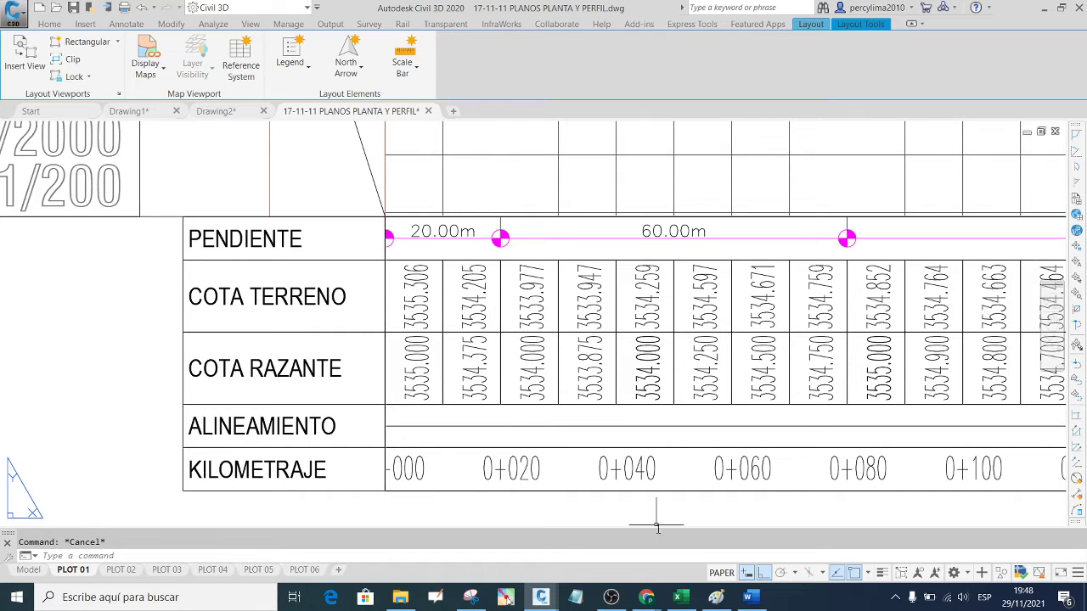
left_click(679, 597)
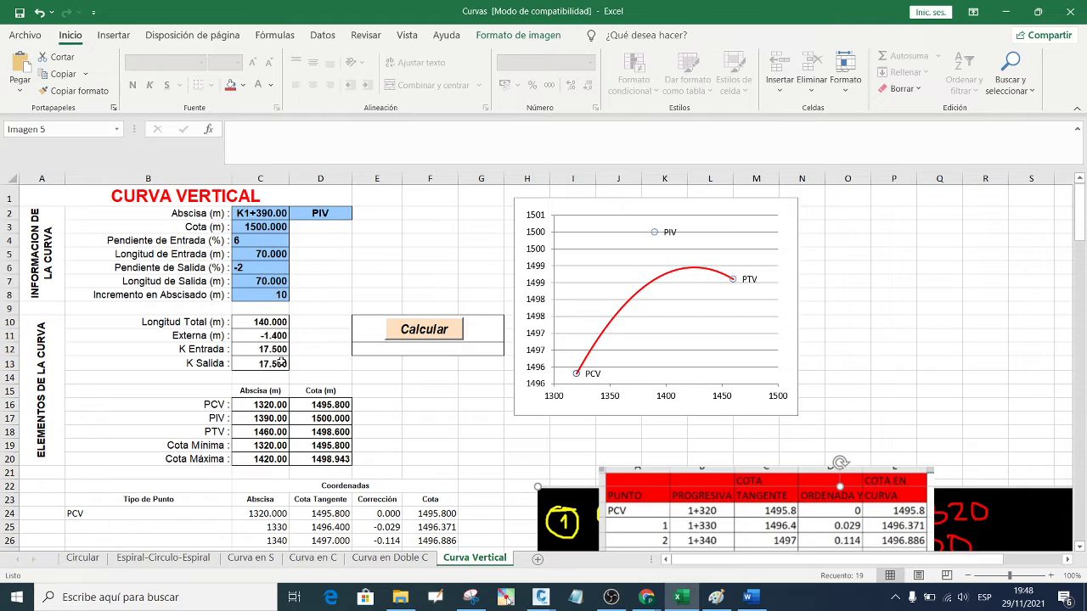
- Set the abscissa increment in C8 to 5 and rerun the Calcular macro
left_click(283, 296)
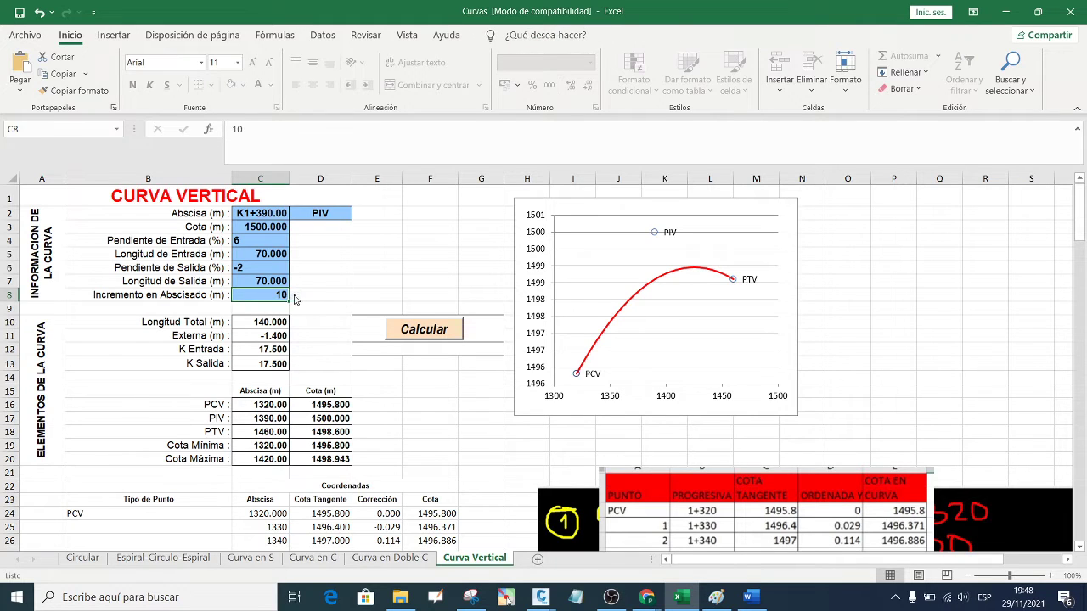
left_click(296, 297)
left_click(318, 288)
type("5")
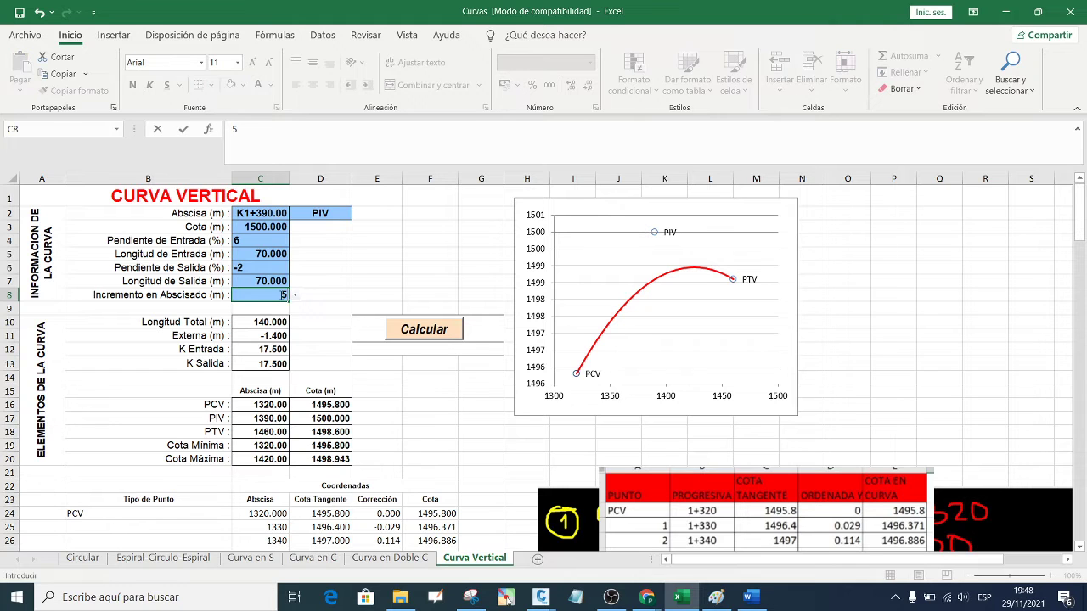
left_click(339, 294)
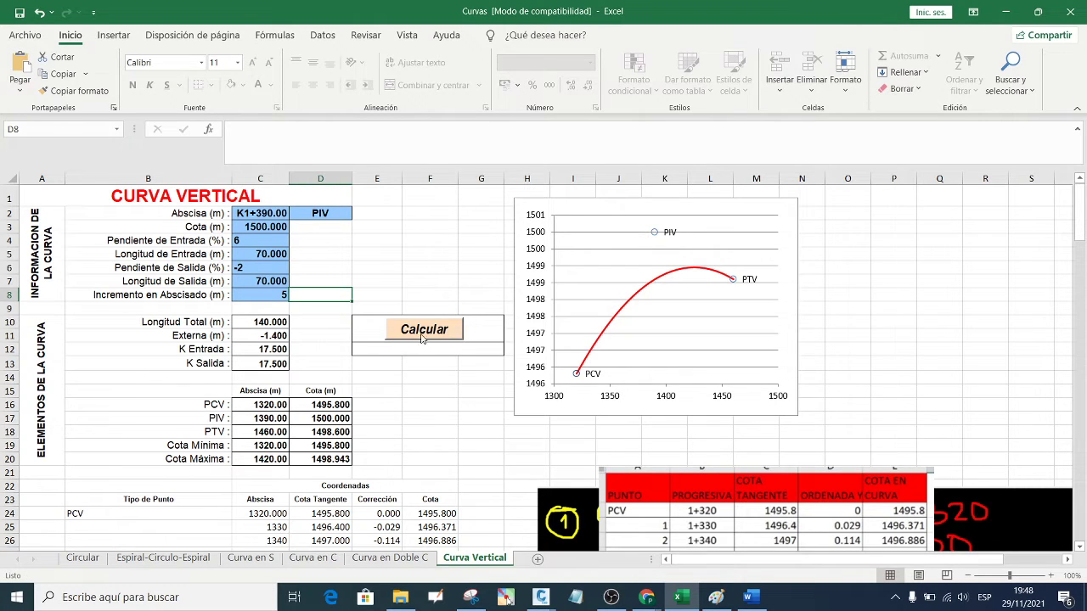
left_click(422, 331)
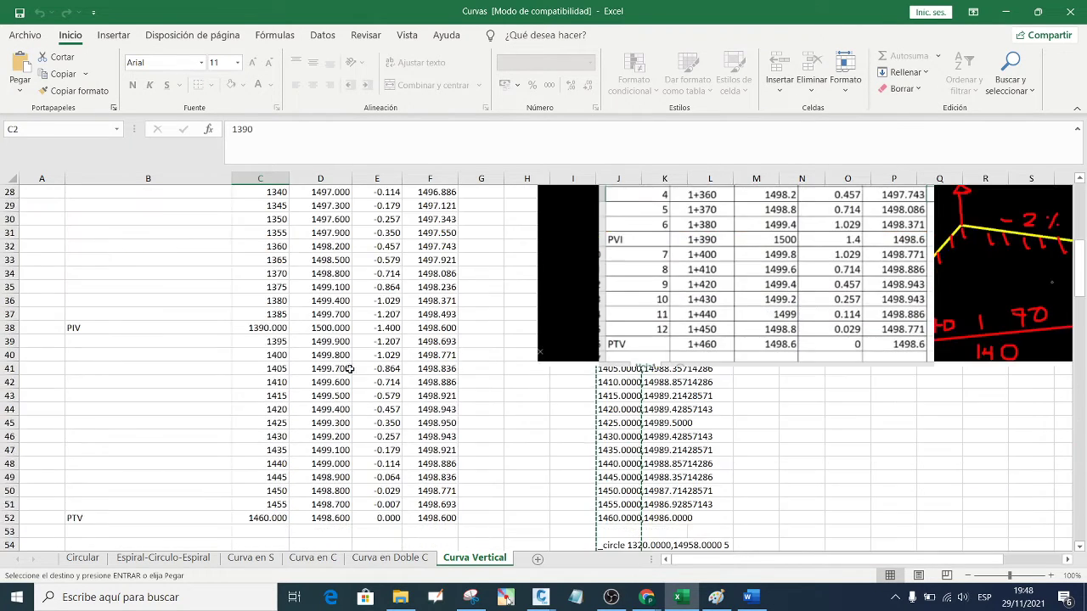
- Compare the 5 m station table up to PTV 1460.000 with the profile, then minimize Excel
scroll(322, 396, "up", 3)
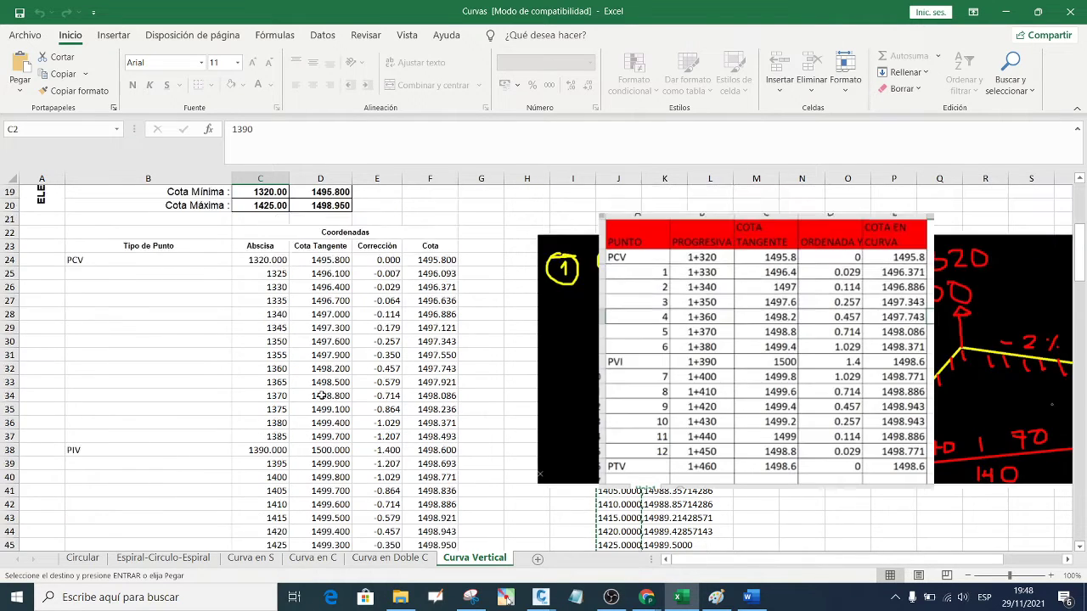
scroll(322, 396, "up", 3)
scroll(321, 387, "up", 2)
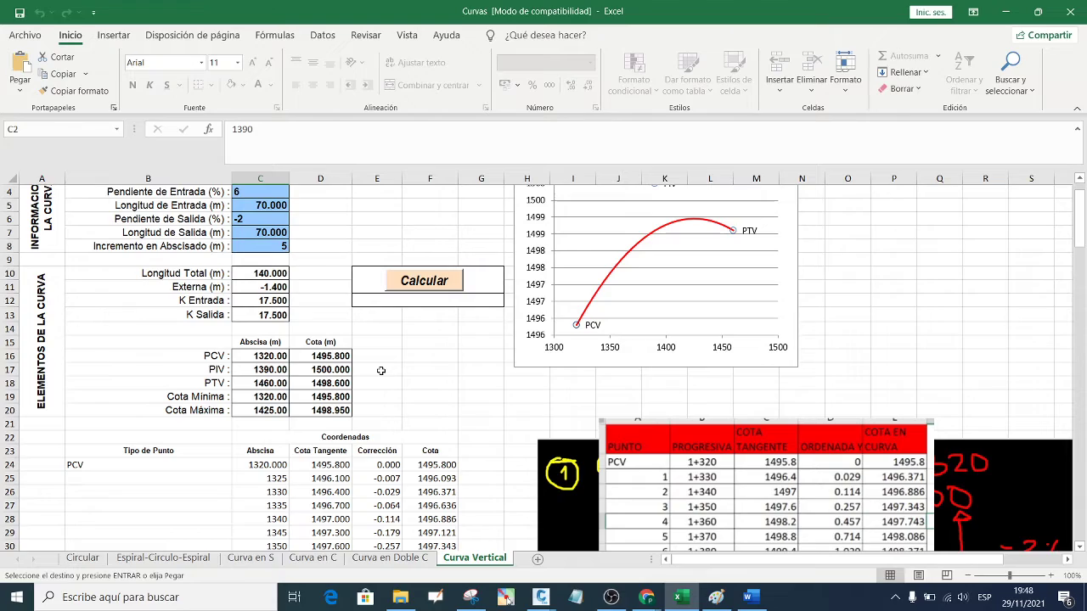
scroll(350, 361, "down", 6)
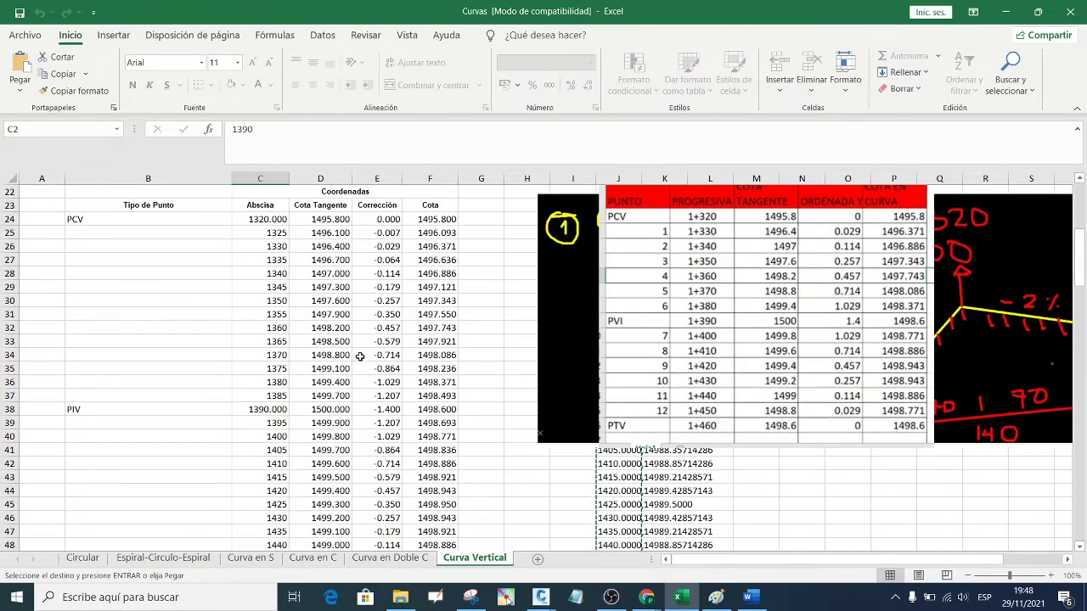
scroll(360, 357, "down", 5)
scroll(356, 366, "up", 3)
scroll(355, 372, "up", 1)
scroll(355, 377, "up", 2)
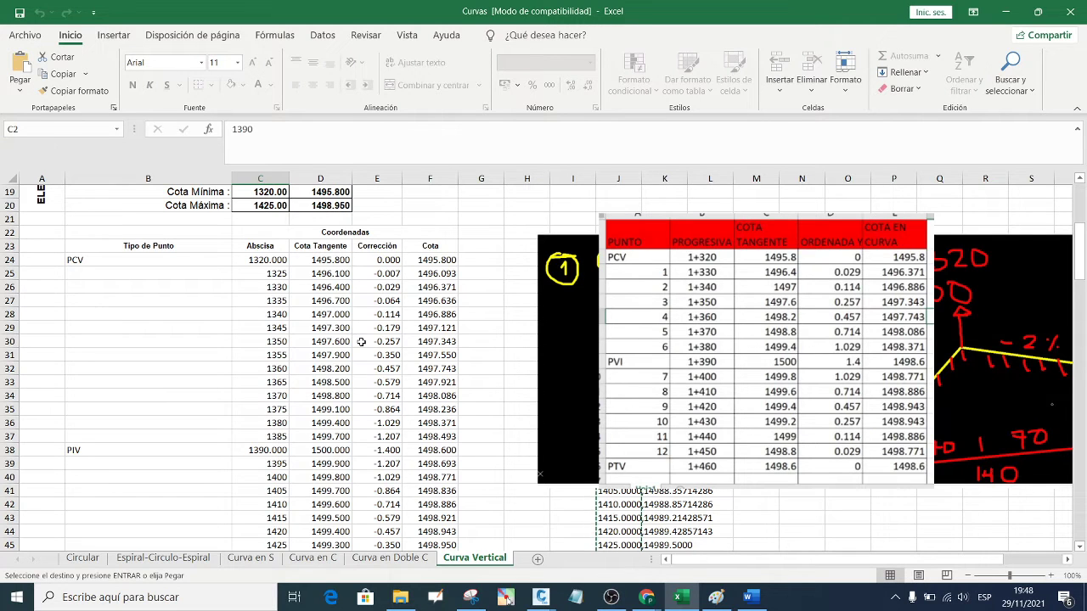
scroll(361, 345, "up", 3)
scroll(366, 349, "down", 2)
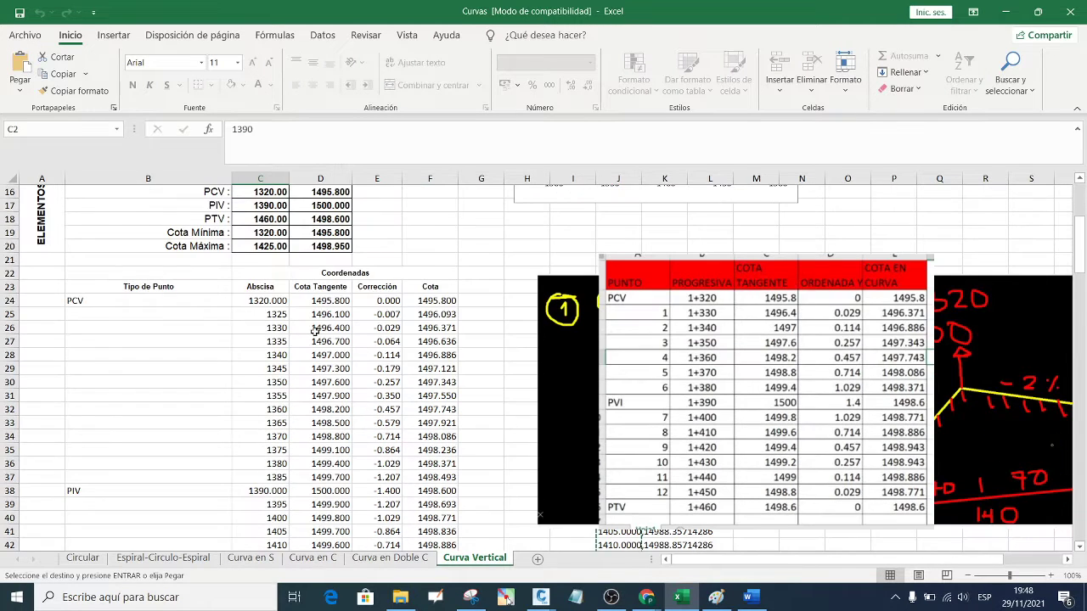
scroll(315, 331, "down", 1)
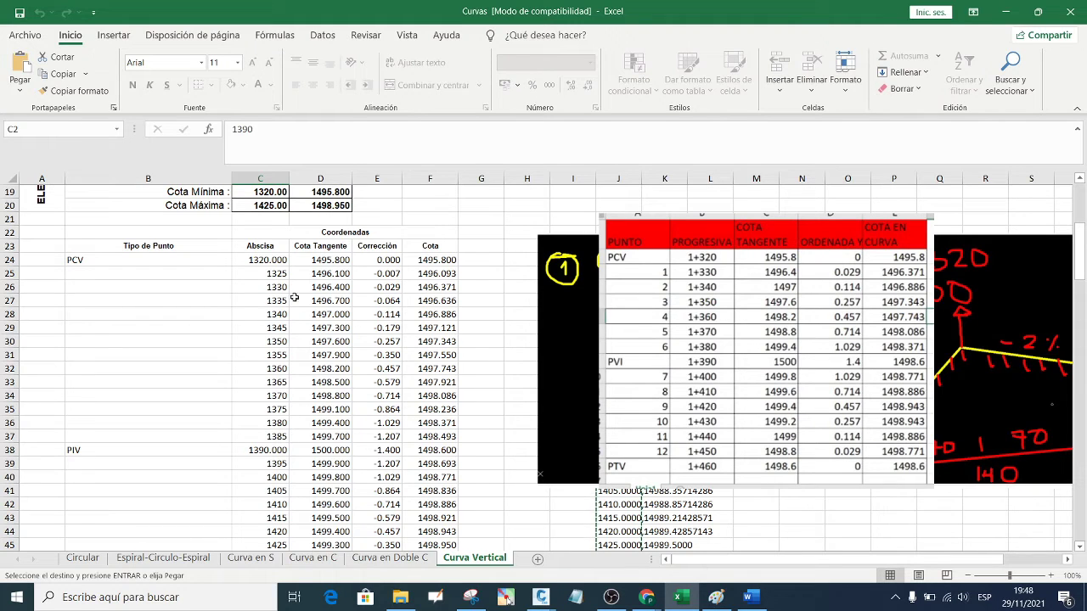
scroll(278, 289, "down", 2)
scroll(279, 289, "up", 3)
scroll(278, 288, "down", 1)
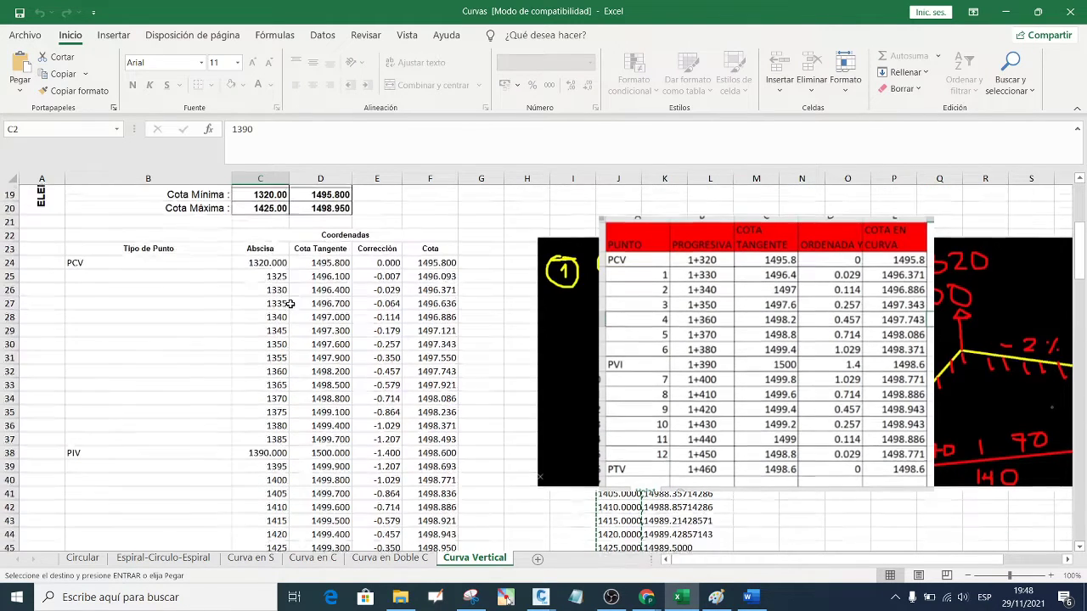
scroll(323, 280, "down", 1)
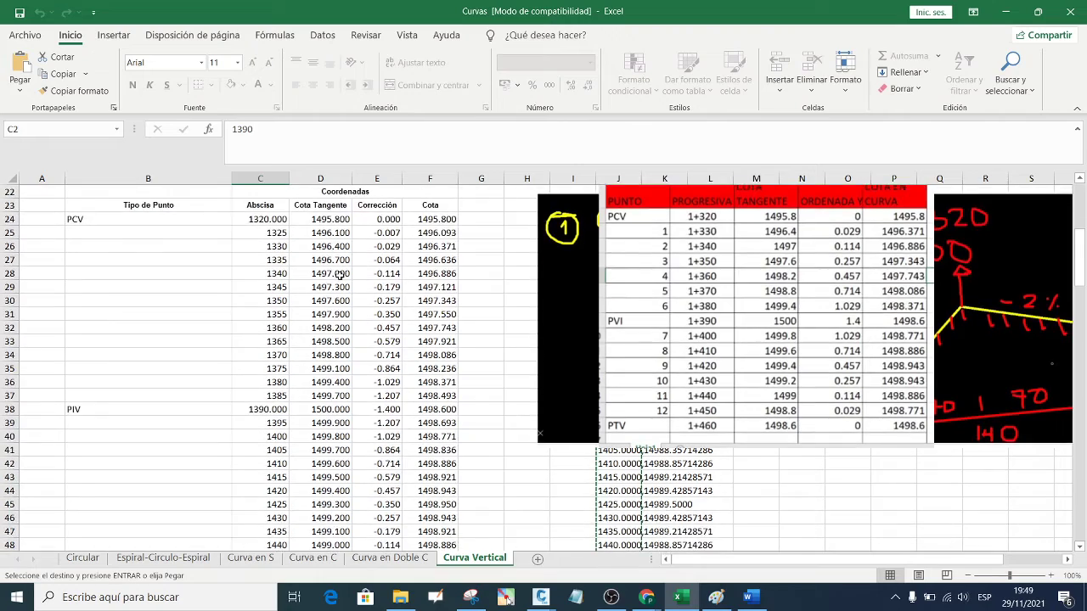
scroll(340, 289, "down", 6)
scroll(348, 311, "up", 2)
scroll(348, 312, "up", 5)
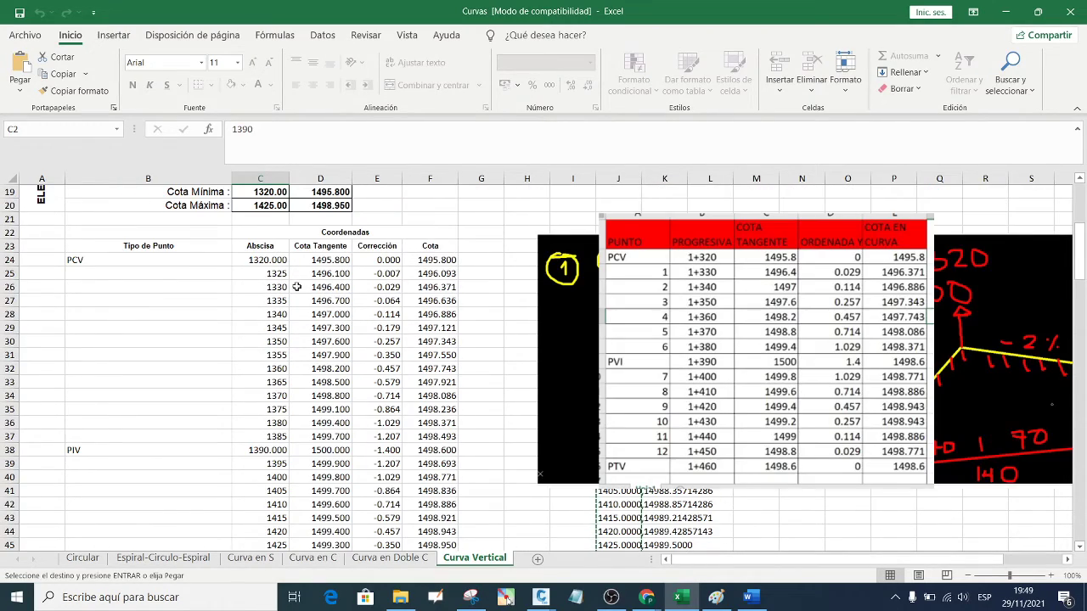
scroll(307, 289, "down", 1)
scroll(340, 314, "up", 2)
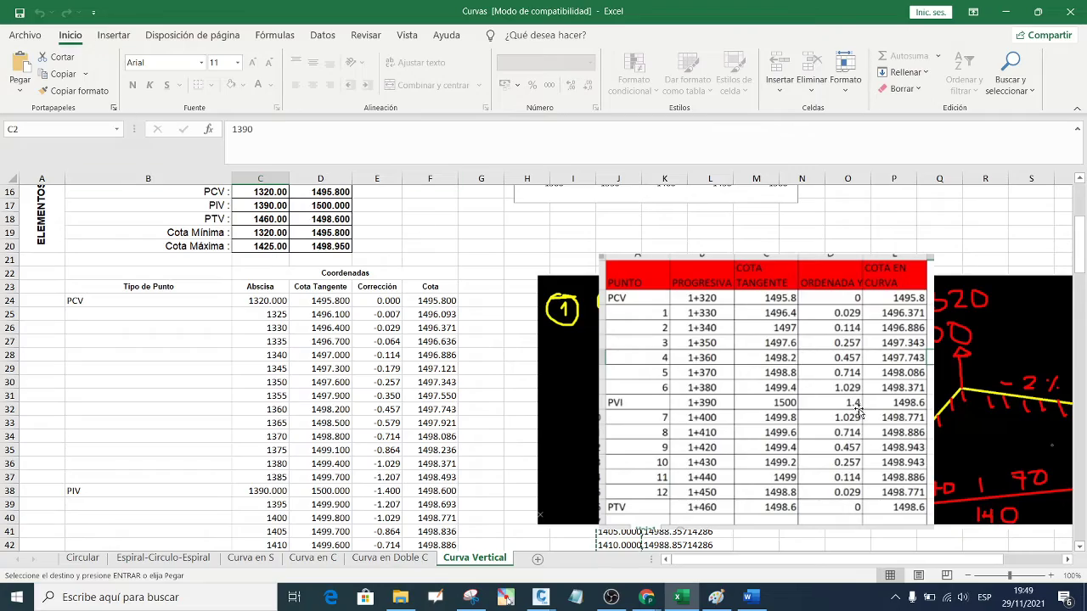
left_click(1005, 12)
- Close 17-11-11 PLANOS PLANTA Y PERFIL.dwg without saving and bring File Explorer forward
scroll(442, 424, "down", 3)
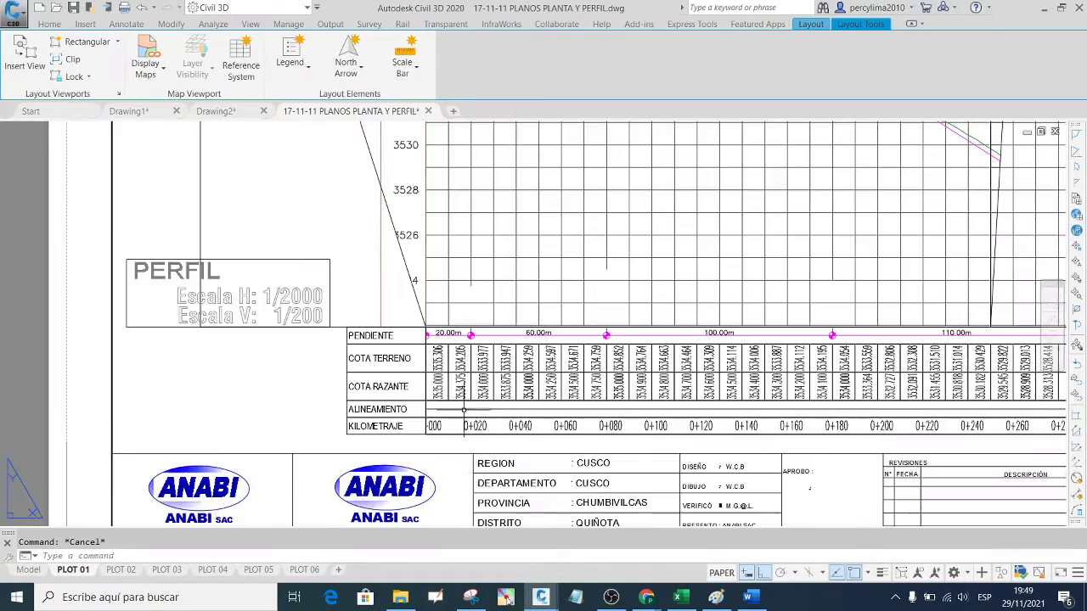
scroll(493, 421, "down", 3)
scroll(493, 408, "up", 2)
scroll(501, 408, "down", 5)
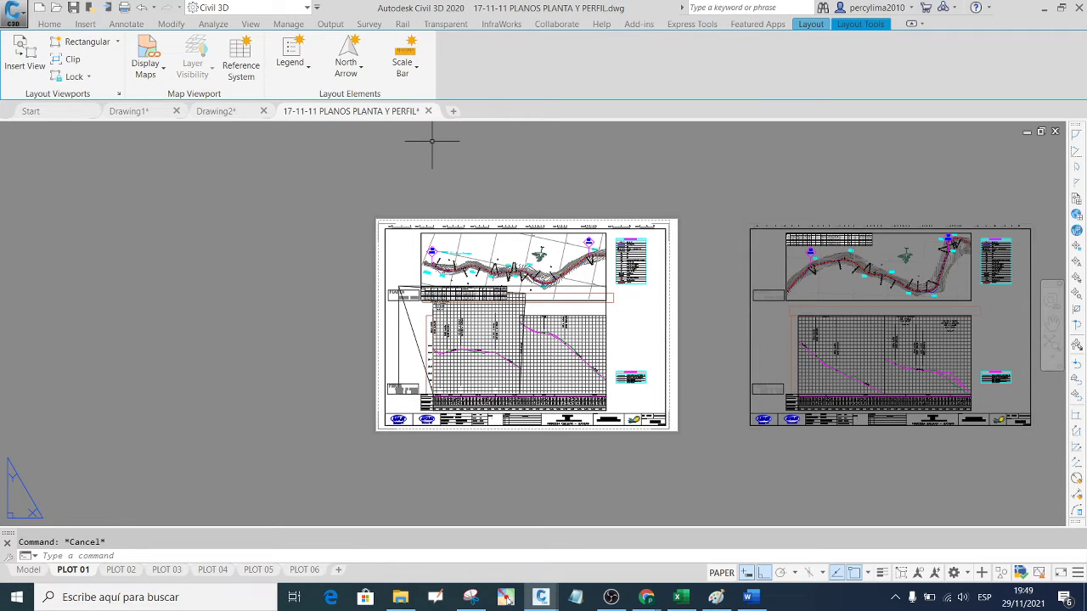
left_click(428, 112)
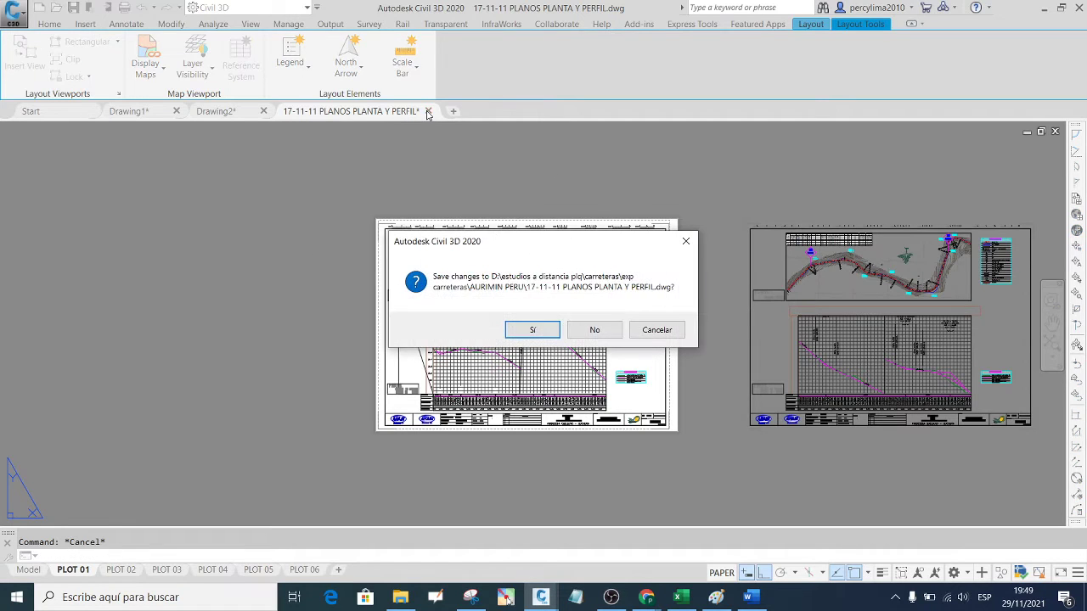
left_click(590, 330)
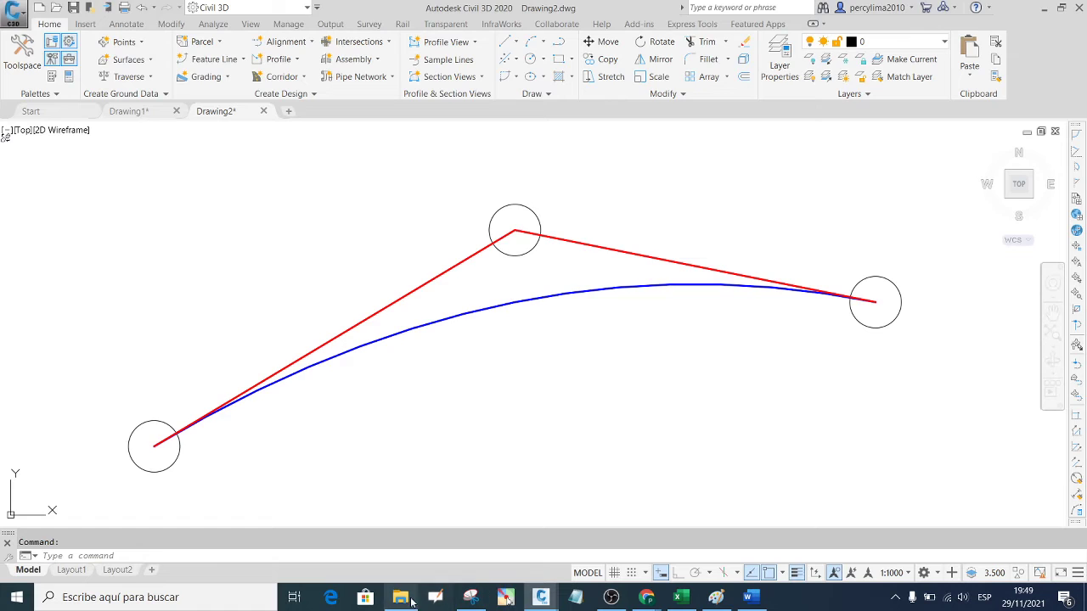
left_click(411, 602)
- Search drive D: for the San Martin project files
left_click(102, 420)
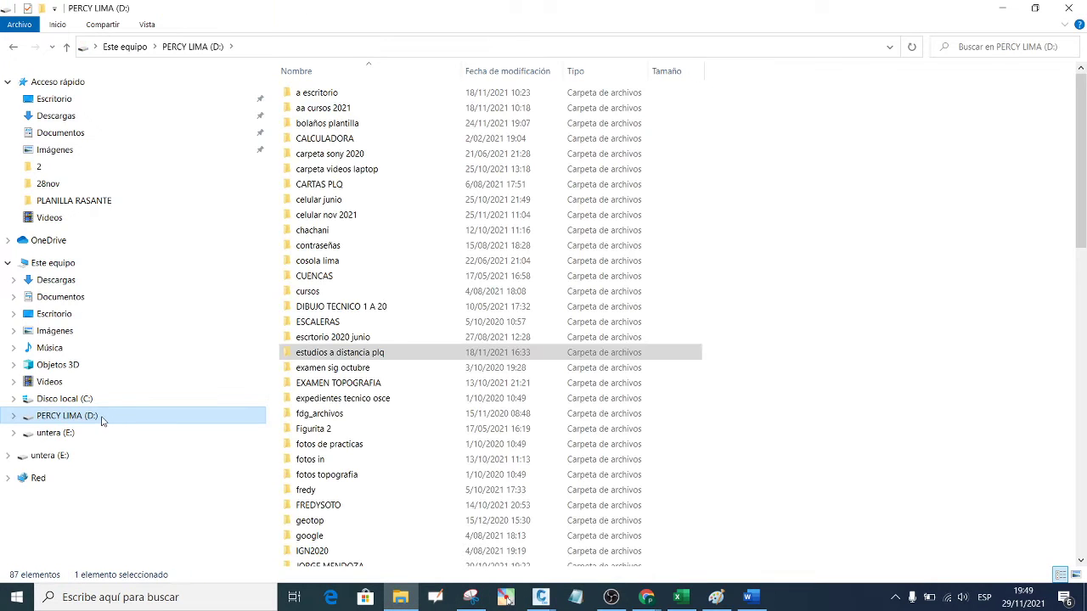
left_click(974, 50)
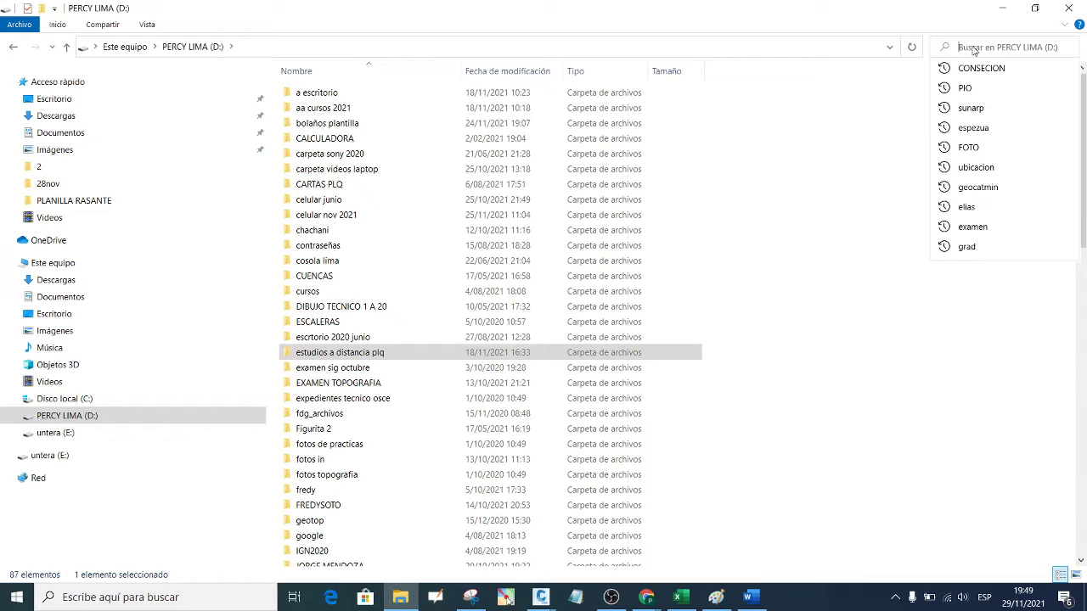
type("san m")
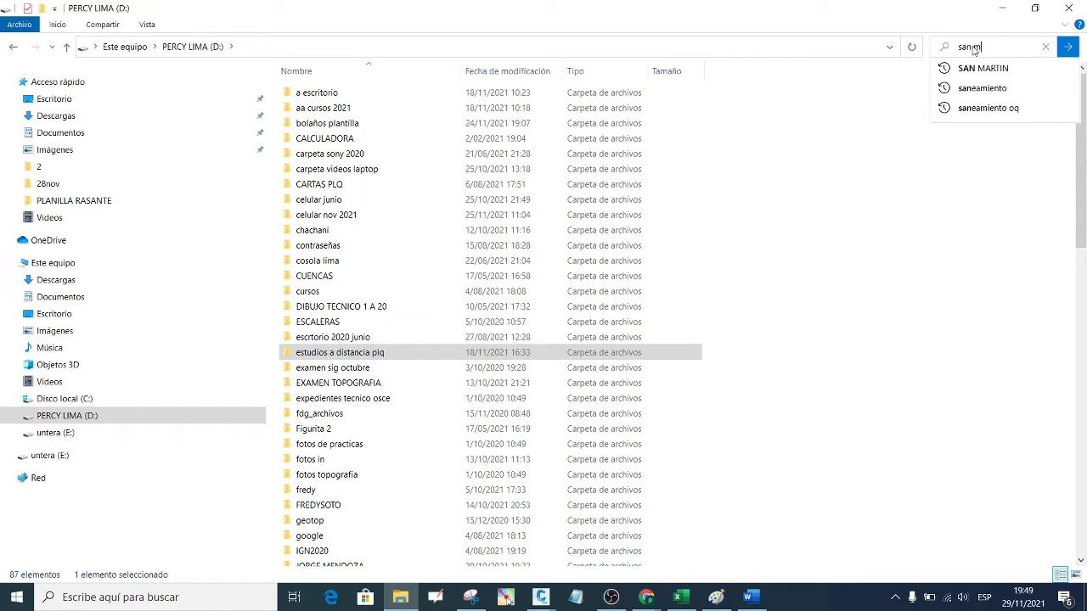
type("artin")
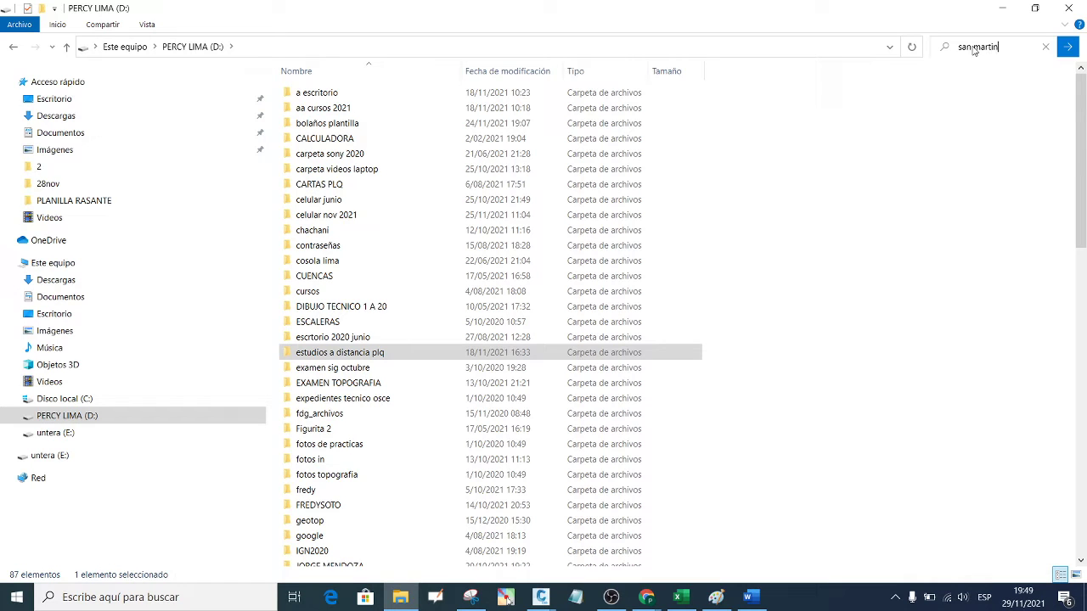
key("Return")
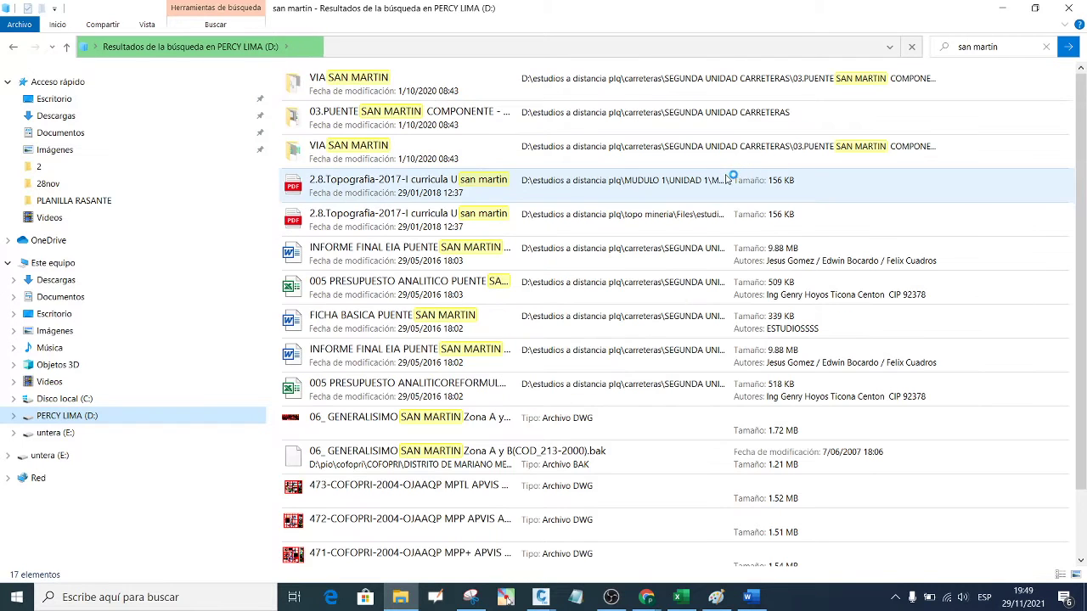
- Open PLANTA Y PERFIL L.dwg from PLANOS > PLANTA Y PERFIL LONGITUDINAL, dismissing the load warnings
double_click(425, 125)
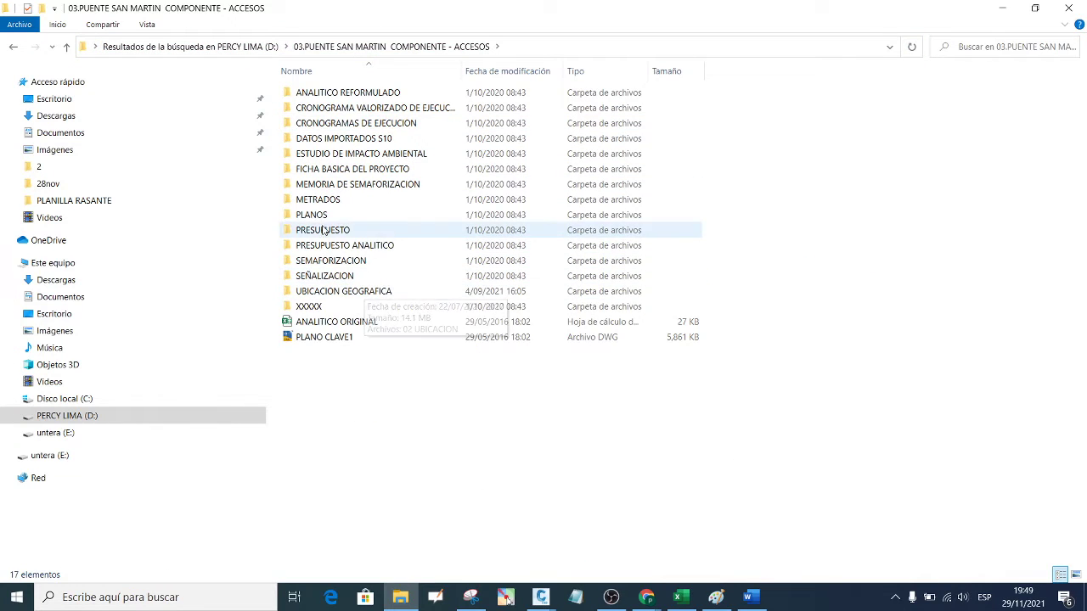
left_click(320, 217)
double_click(320, 216)
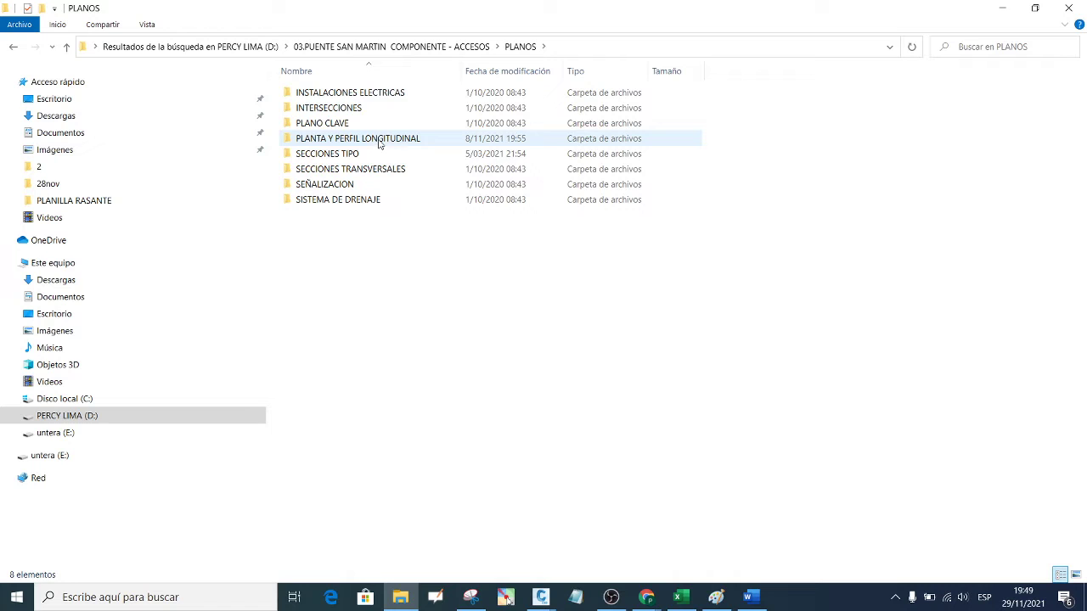
double_click(379, 144)
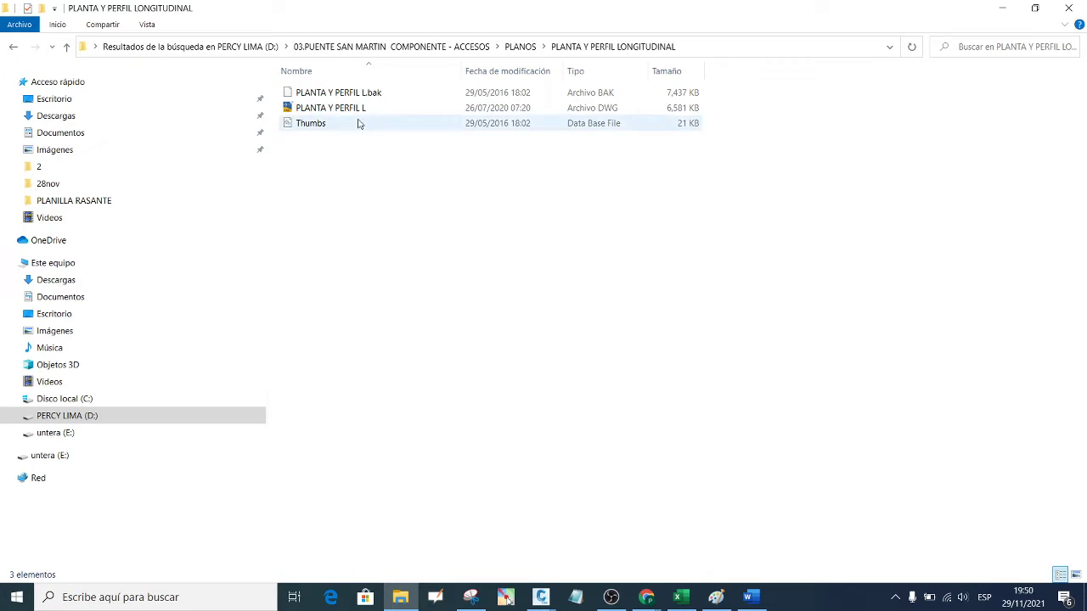
double_click(359, 111)
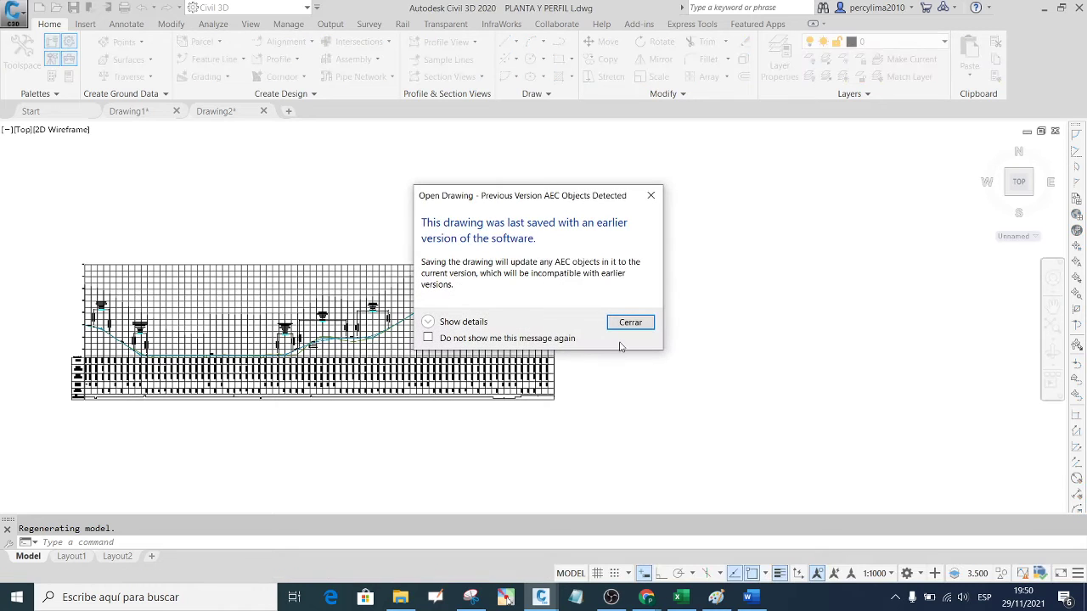
left_click(631, 322)
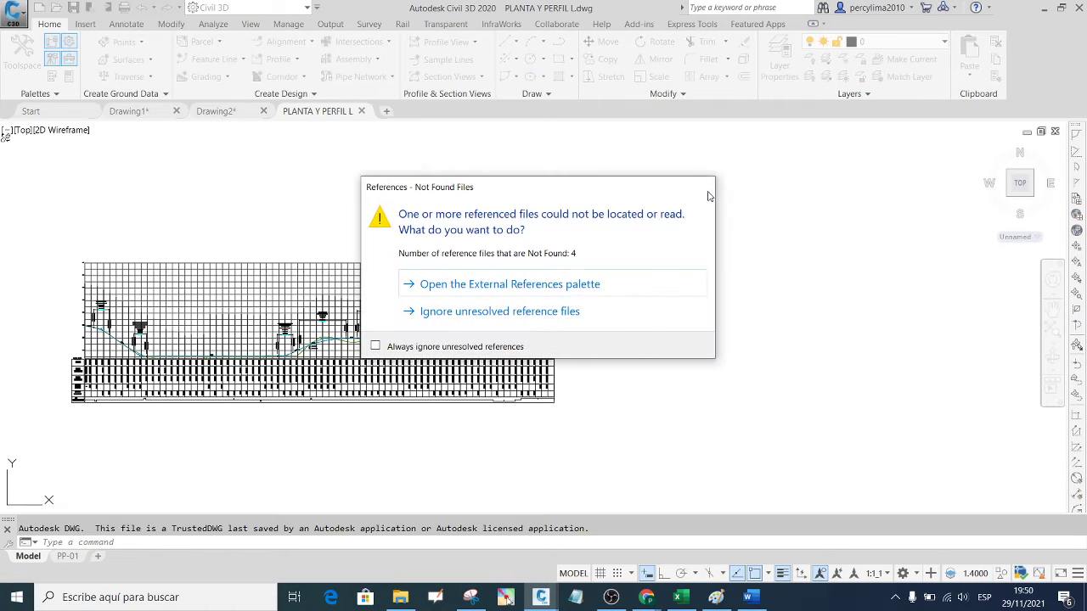
left_click(709, 189)
left_click(629, 354)
left_click(651, 288)
- Try selecting the crest curve labels and profile line, then cancel that selection
scroll(491, 266, "up", 7)
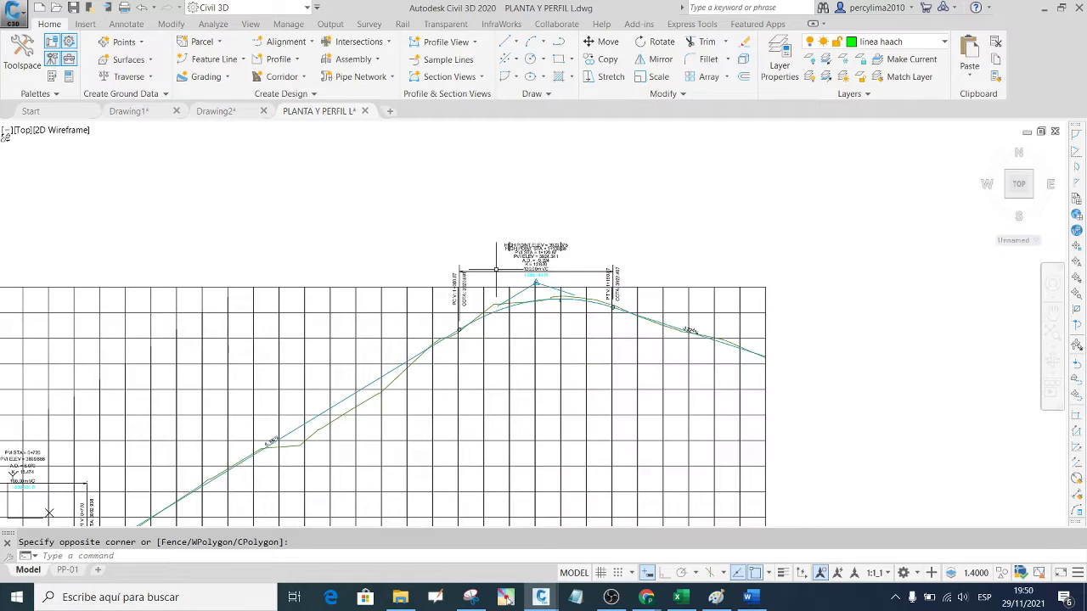
scroll(491, 267, "up", 2)
scroll(571, 251, "up", 2)
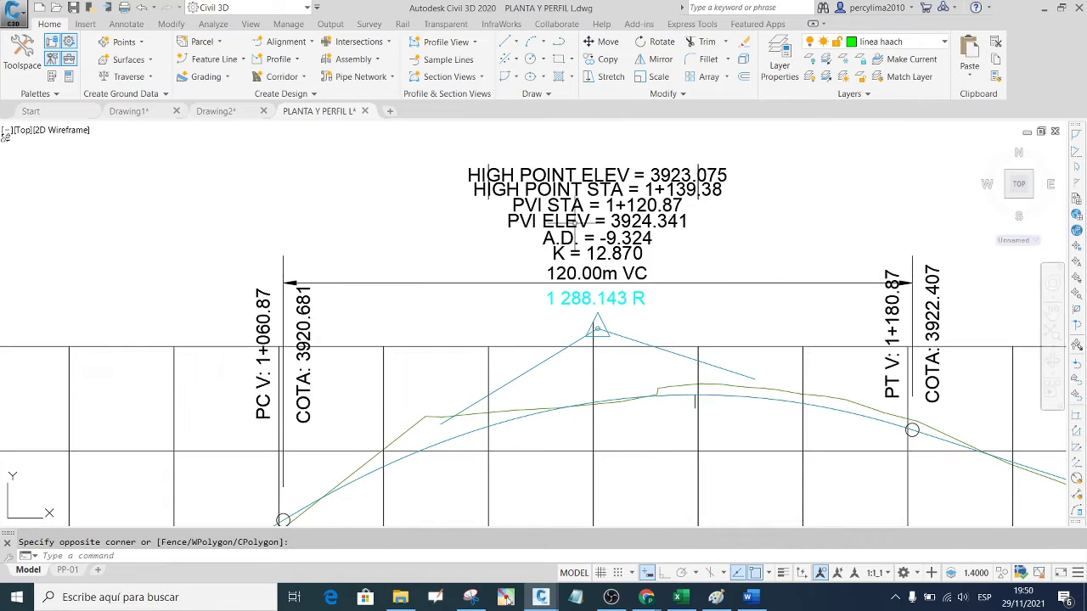
scroll(572, 251, "down", 2)
scroll(605, 227, "up", 2)
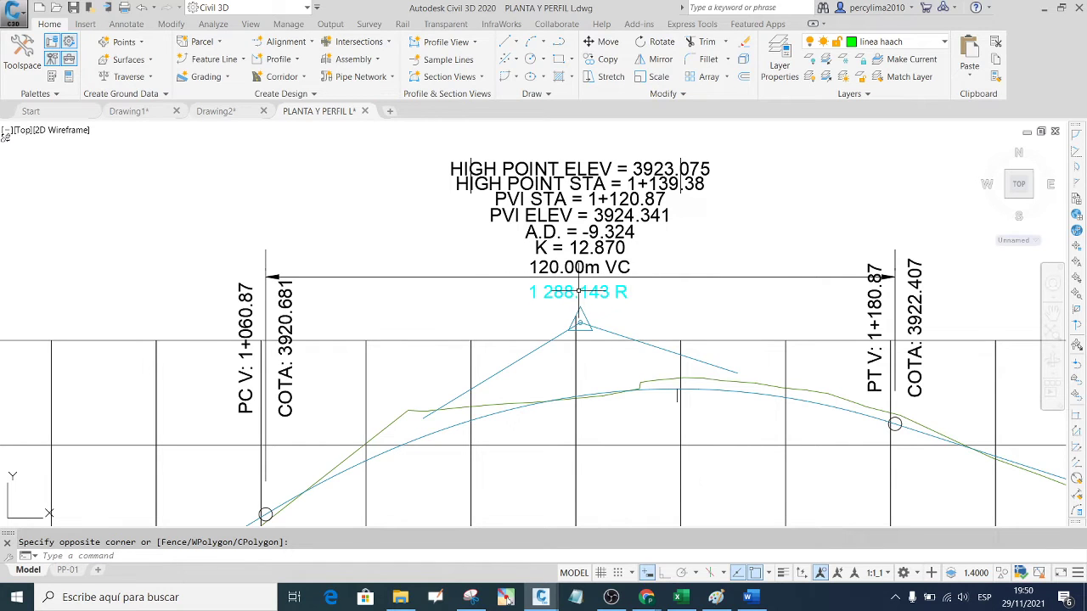
scroll(580, 321, "down", 2)
scroll(594, 288, "up", 1)
scroll(611, 255, "down", 1)
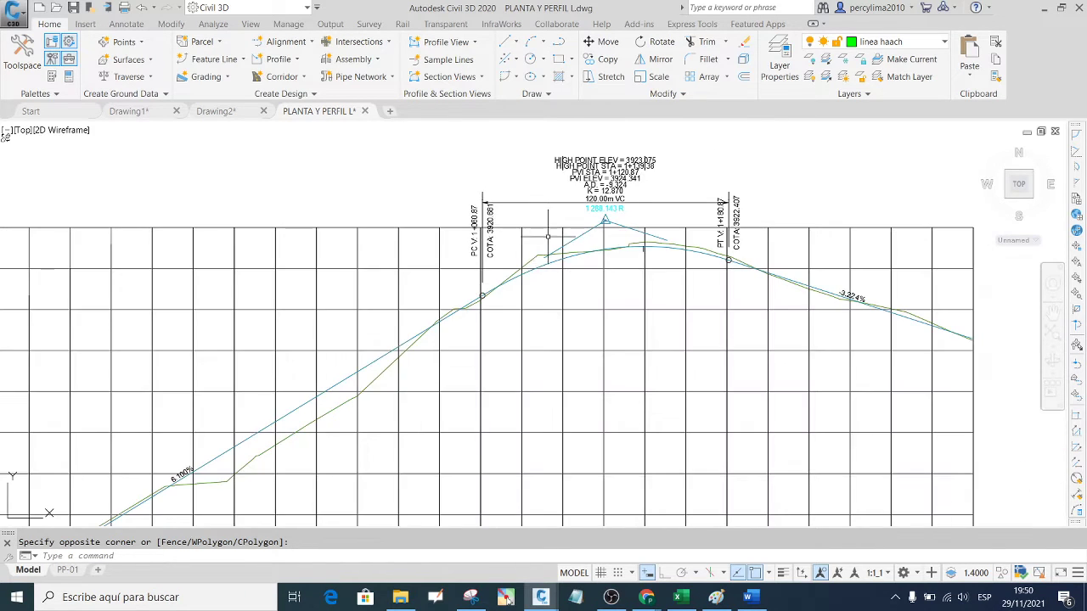
scroll(630, 219, "up", 1)
left_click(811, 214)
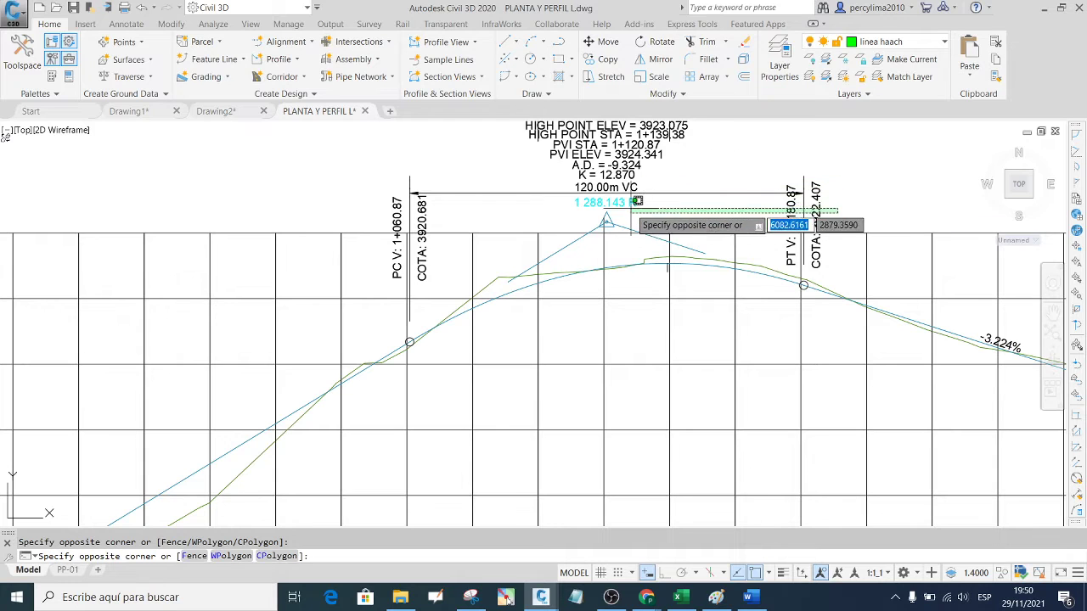
scroll(623, 197, "down", 2)
left_click(486, 153)
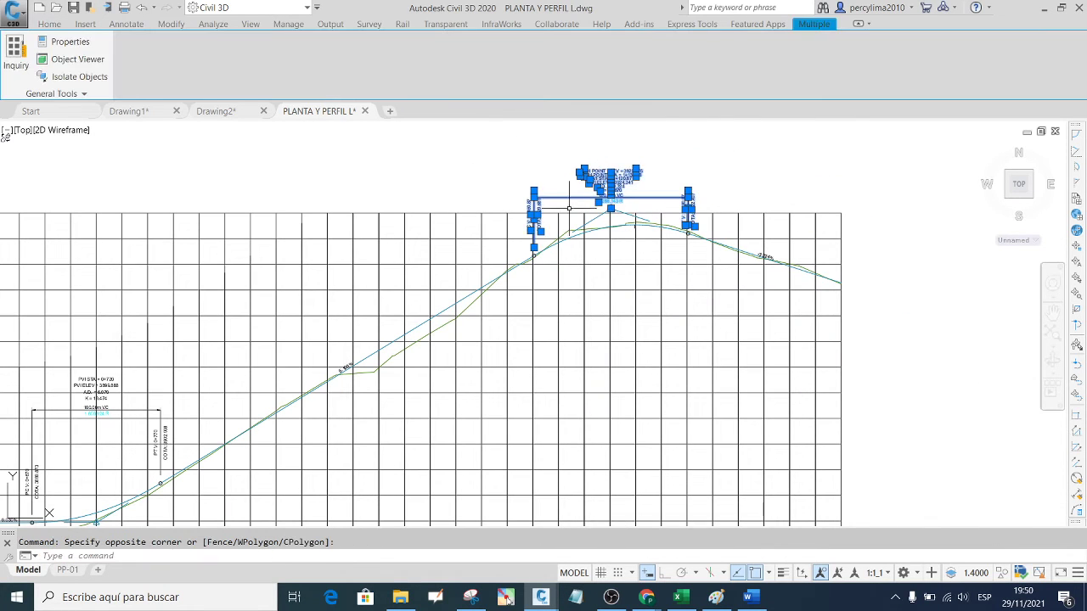
scroll(546, 255, "up", 1)
scroll(549, 244, "up", 2)
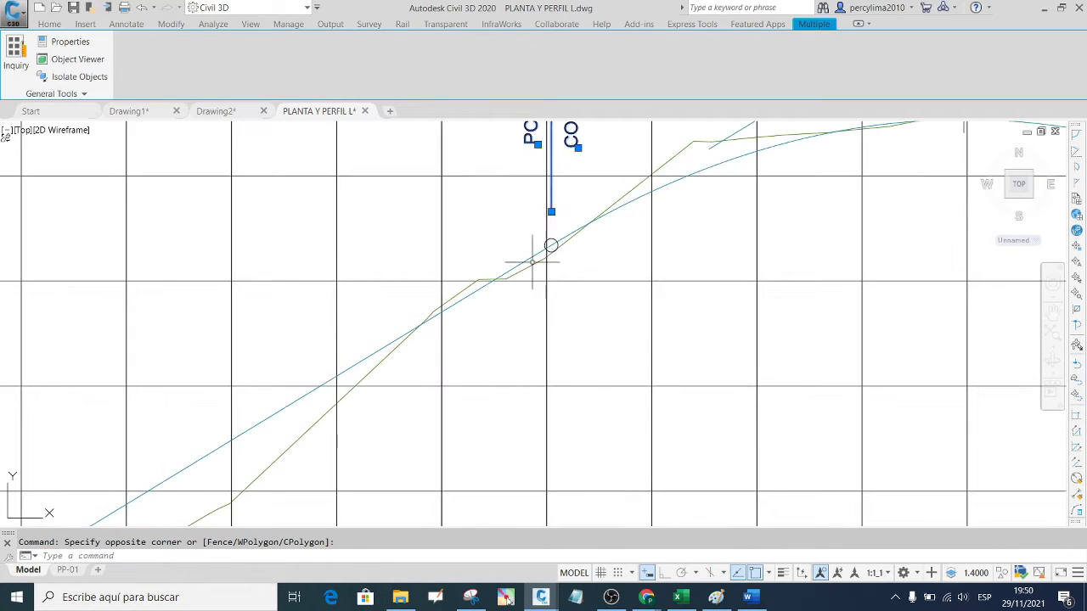
scroll(550, 231, "up", 2)
scroll(522, 217, "down", 3)
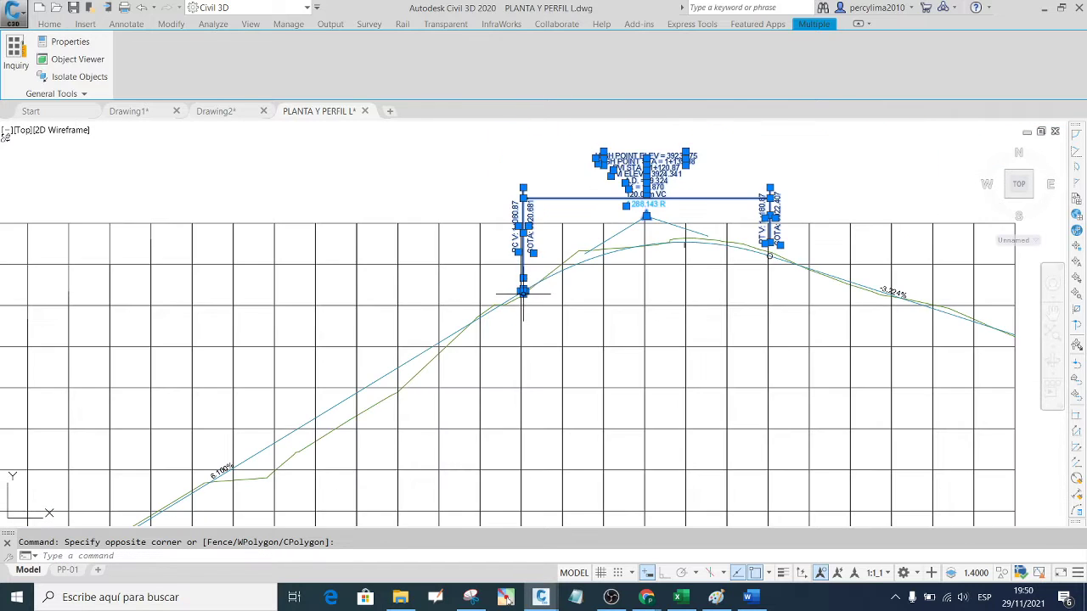
scroll(519, 292, "down", 2)
scroll(850, 250, "up", 5)
left_click(801, 309)
left_click(782, 310)
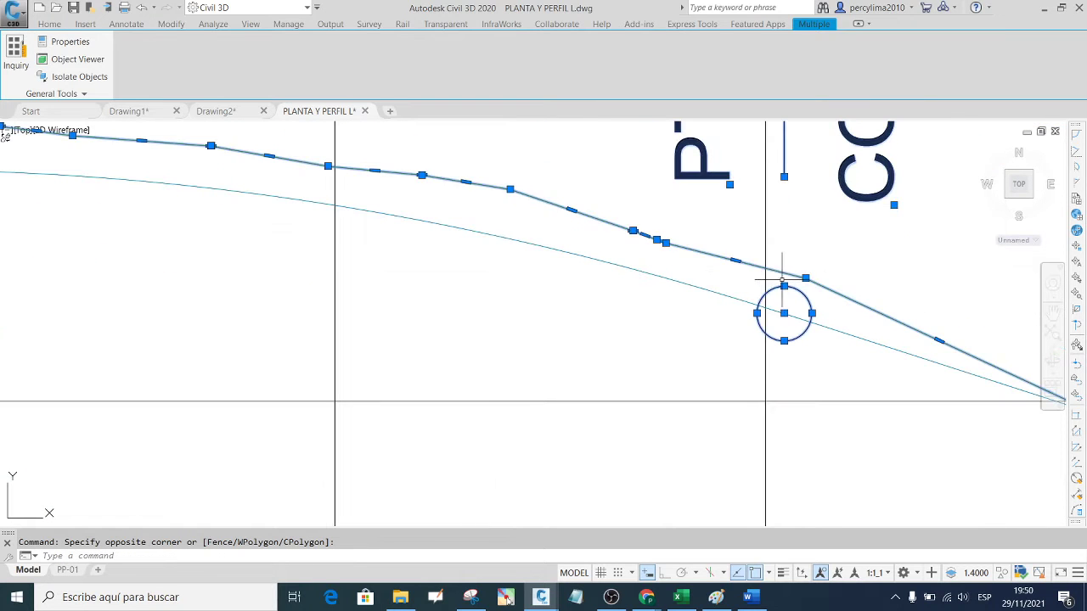
scroll(663, 259, "down", 8)
scroll(665, 260, "down", 2)
scroll(654, 257, "down", 2)
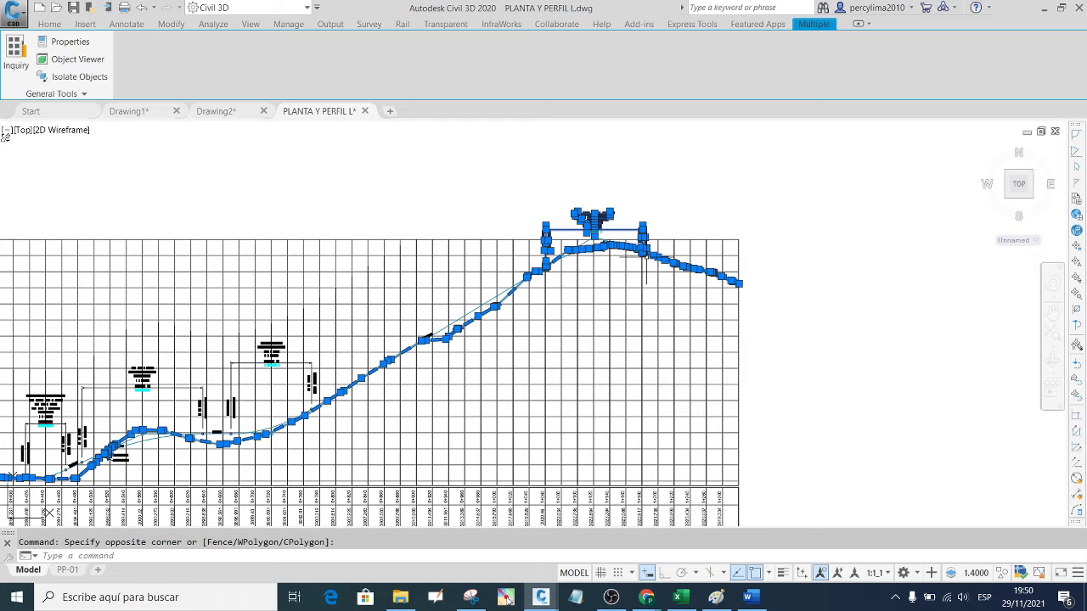
key("Escape")
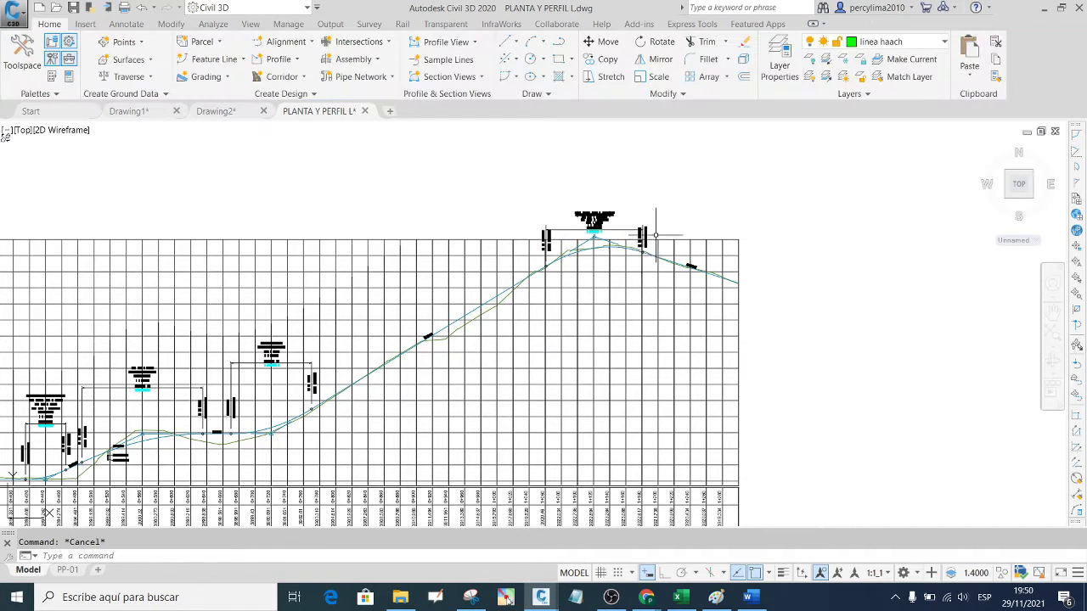
- Box-select the crest curve's data labels, PC labels and the PT circle
scroll(637, 233, "up", 8)
left_click(633, 222)
scroll(632, 222, "down", 3)
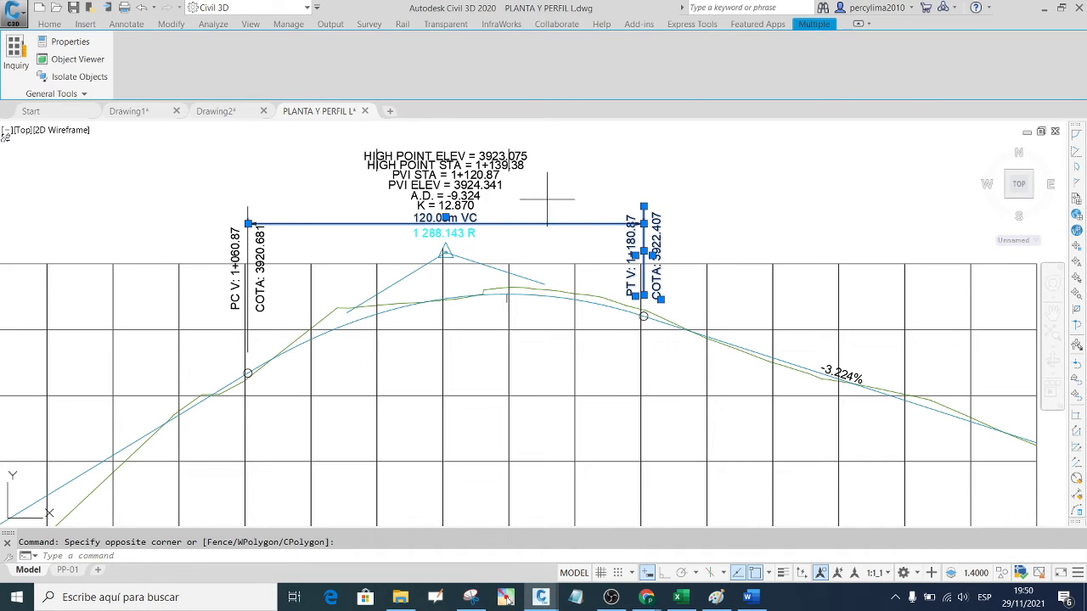
left_click(391, 146)
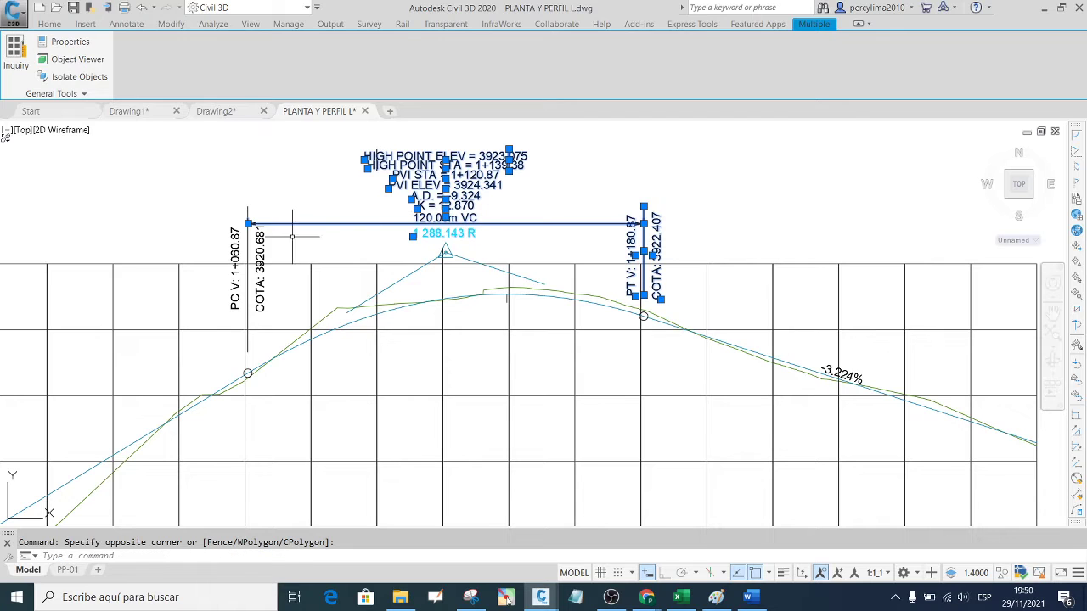
left_click(257, 225)
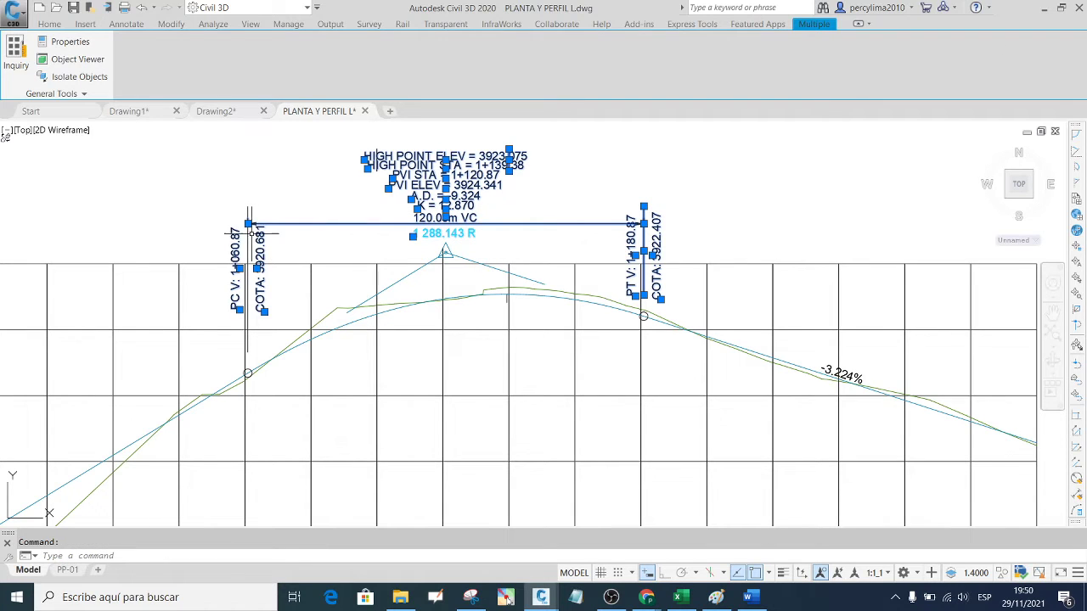
scroll(645, 322, "up", 3)
scroll(645, 322, "up", 3)
left_click(649, 304)
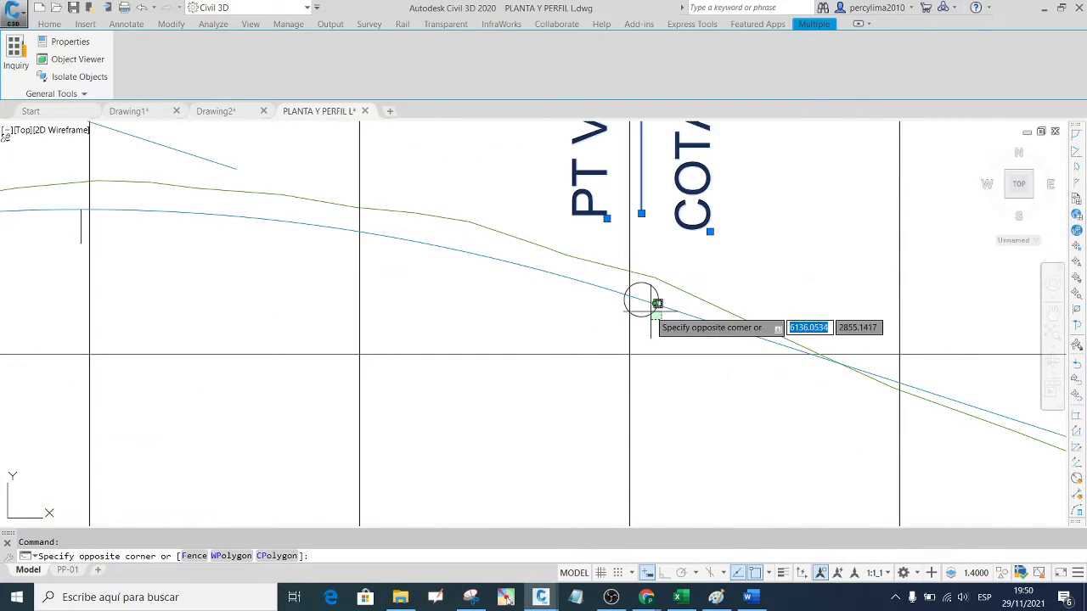
left_click(661, 316)
scroll(451, 315, "down", 4)
scroll(357, 359, "down", 2)
- Add the PC circle marker and start moving the 18 selected curve annotations
key("Escape")
scroll(252, 339, "up", 6)
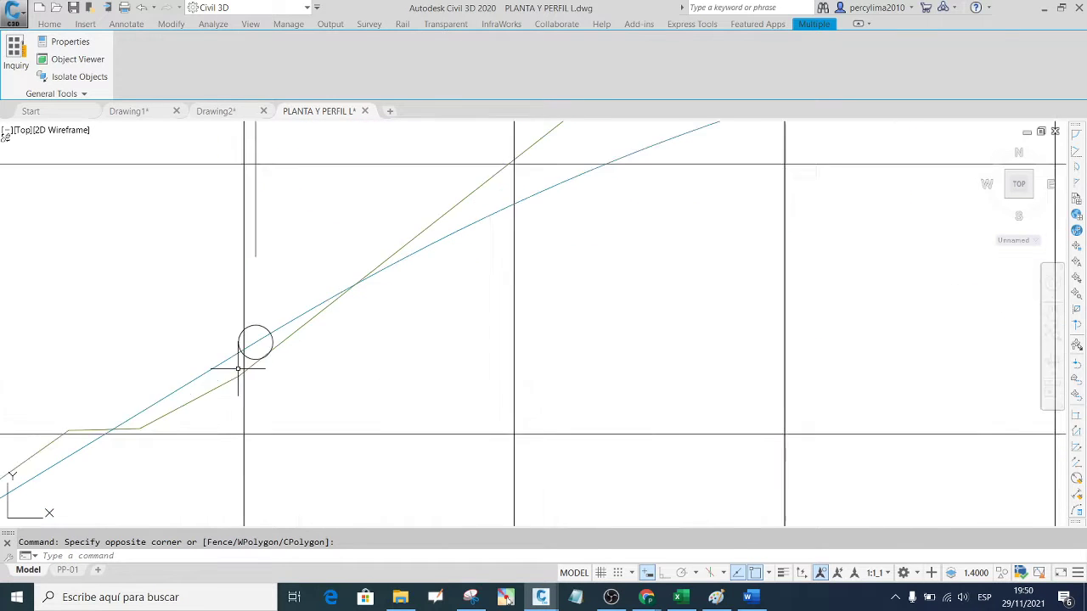
scroll(286, 331, "up", 2)
left_click(289, 321)
scroll(293, 319, "down", 4)
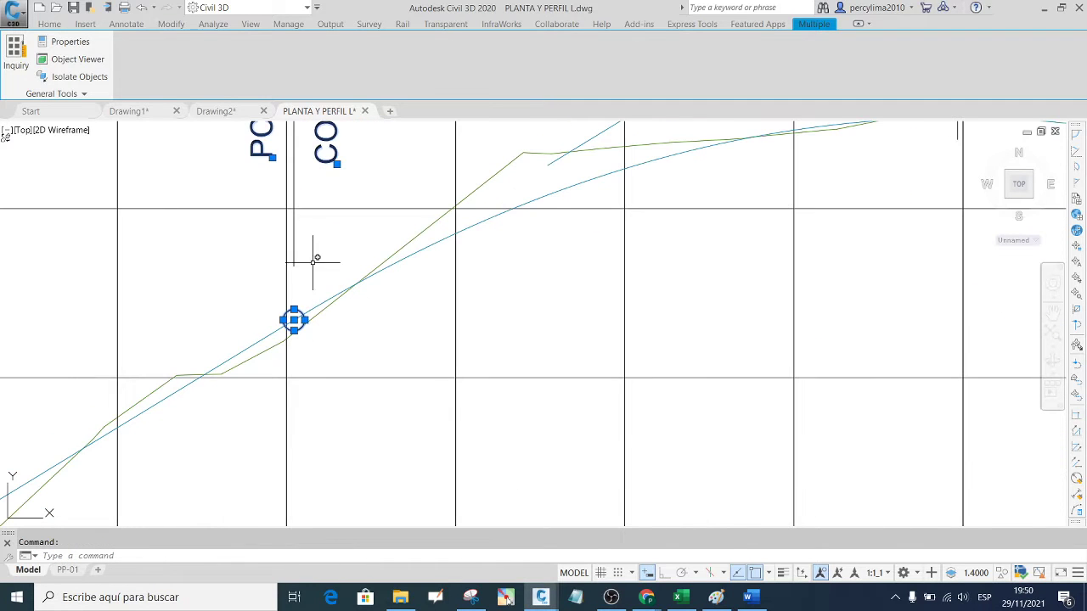
scroll(293, 284, "down", 7)
scroll(485, 245, "up", 3)
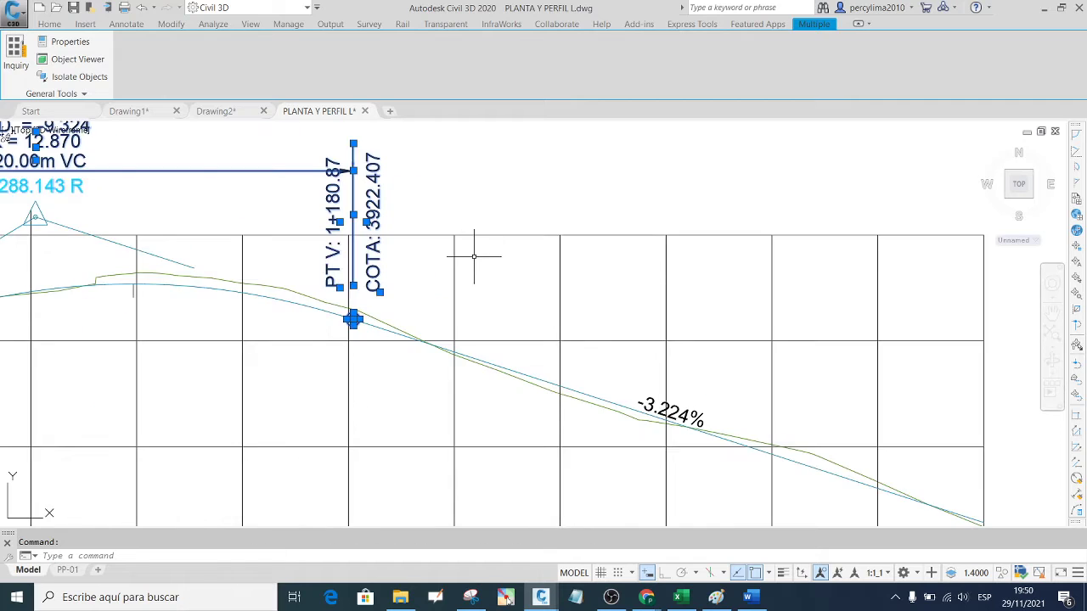
scroll(549, 216, "down", 2)
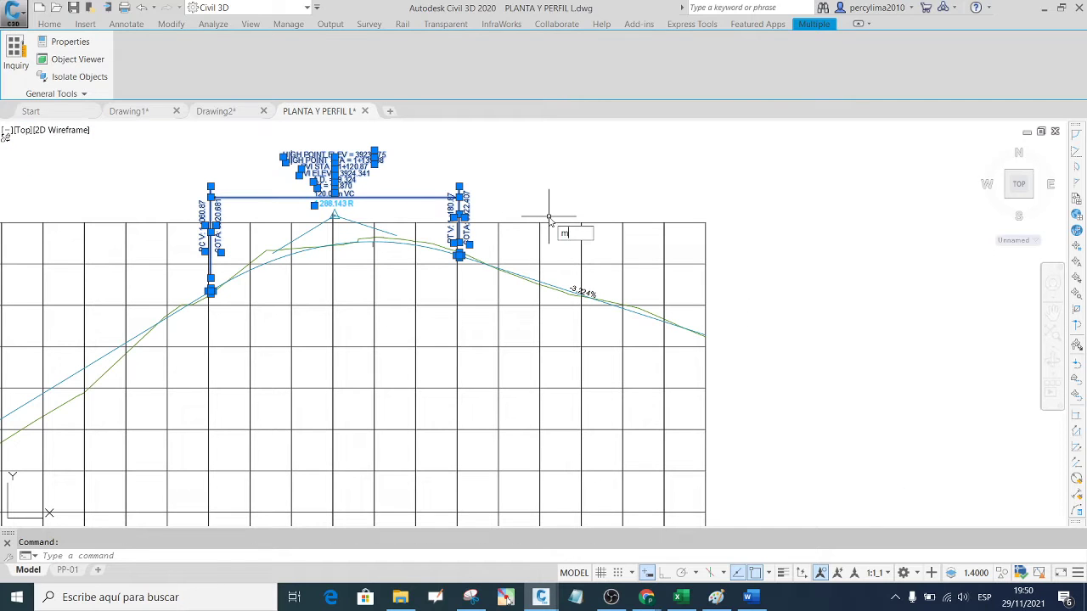
key("Return")
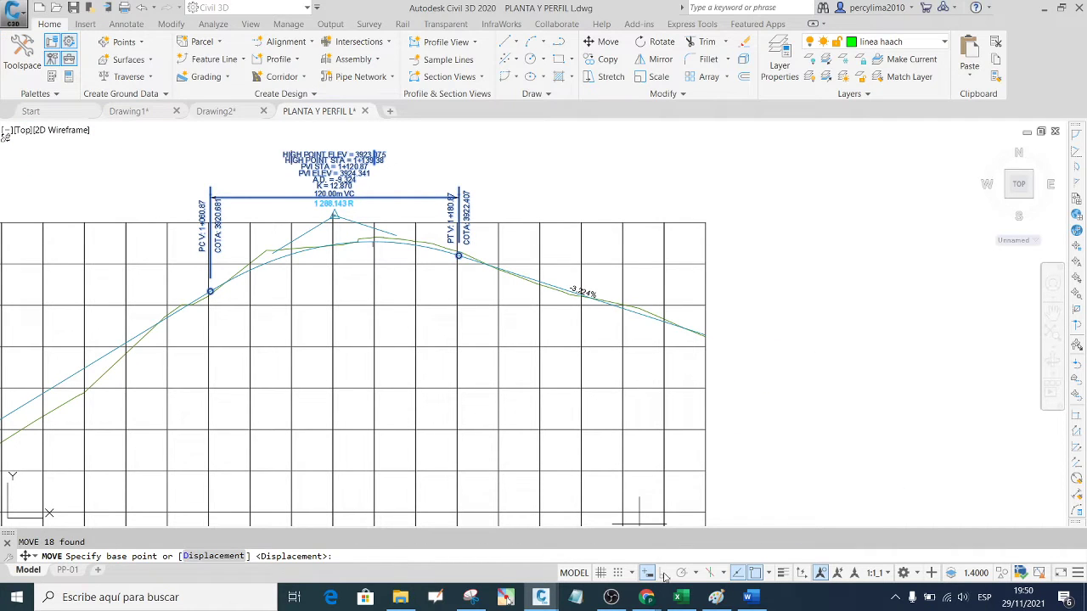
- With Ortho on, move the crest labels straight down to just above the band table
left_click(665, 573)
scroll(569, 246, "down", 4)
left_click(654, 284)
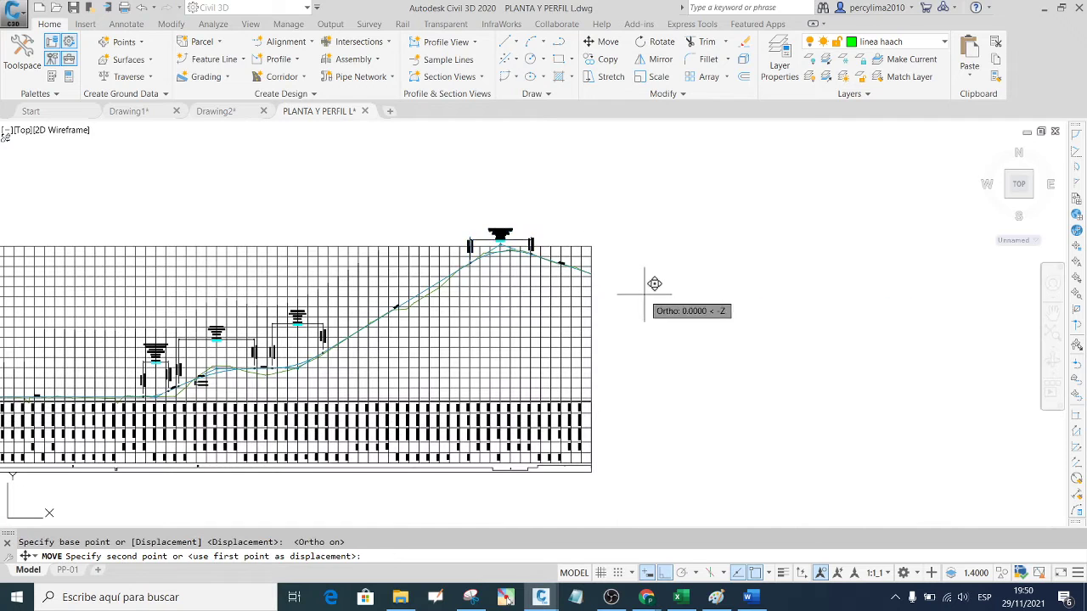
left_click(683, 422)
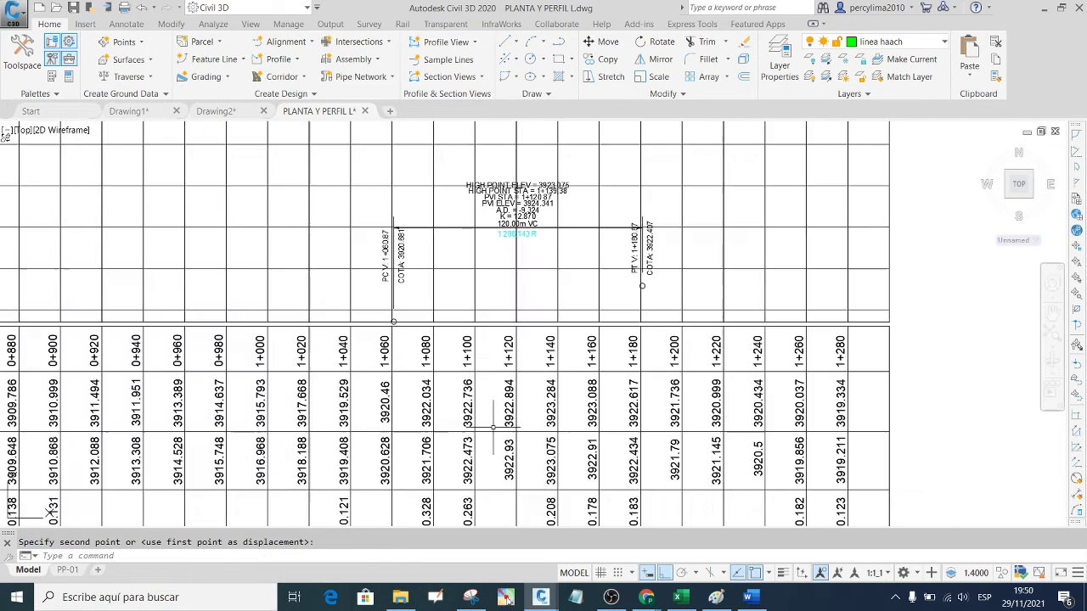
- Zoom around the profile to check the relocated curve labels
scroll(508, 426, "up", 6)
scroll(508, 277, "up", 2)
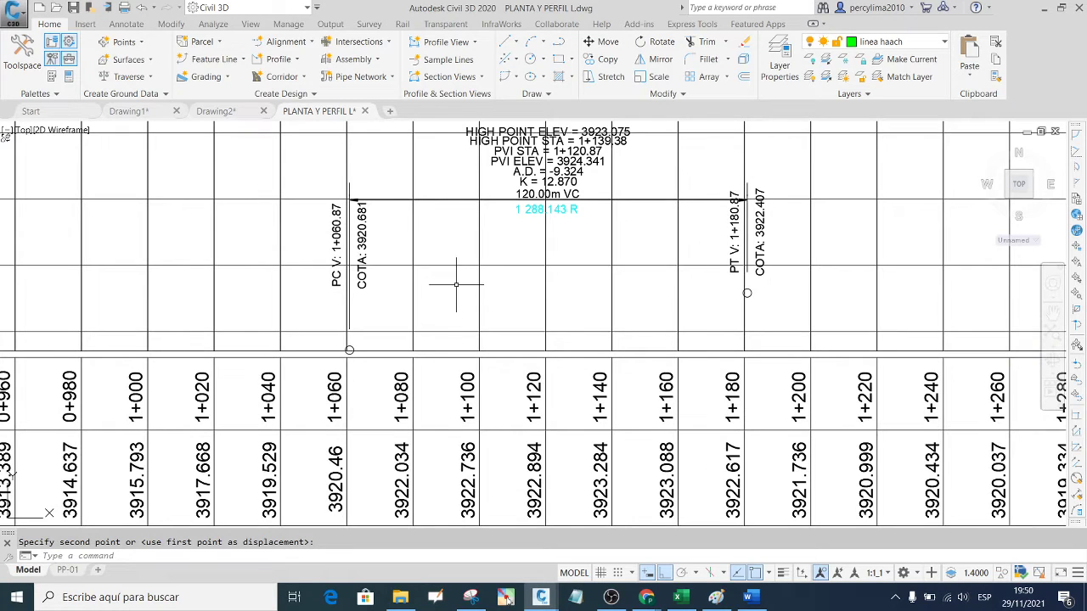
scroll(456, 286, "down", 2)
scroll(399, 264, "up", 2)
scroll(410, 248, "up", 3)
scroll(384, 254, "down", 2)
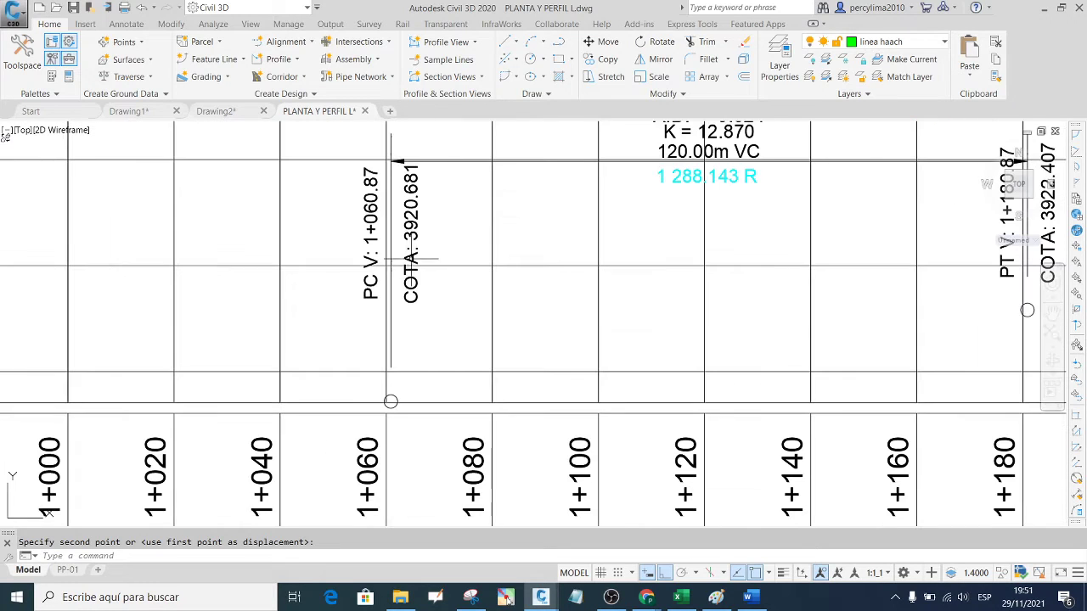
scroll(410, 244, "down", 5)
scroll(410, 243, "up", 5)
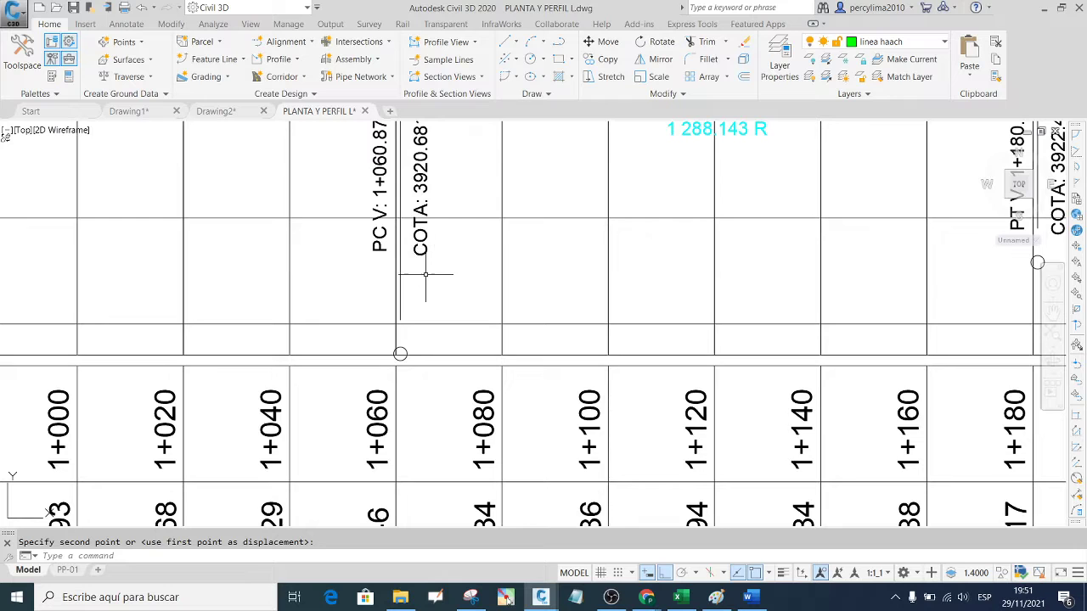
scroll(425, 255, "down", 3)
scroll(441, 204, "up", 5)
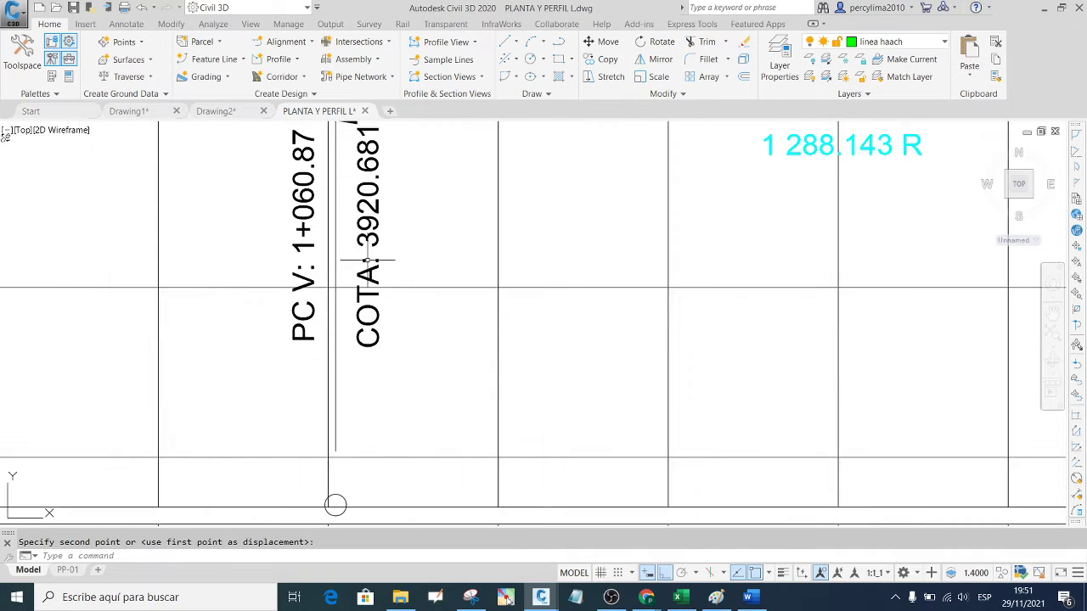
scroll(363, 270, "down", 5)
scroll(391, 340, "up", 2)
scroll(395, 370, "down", 2)
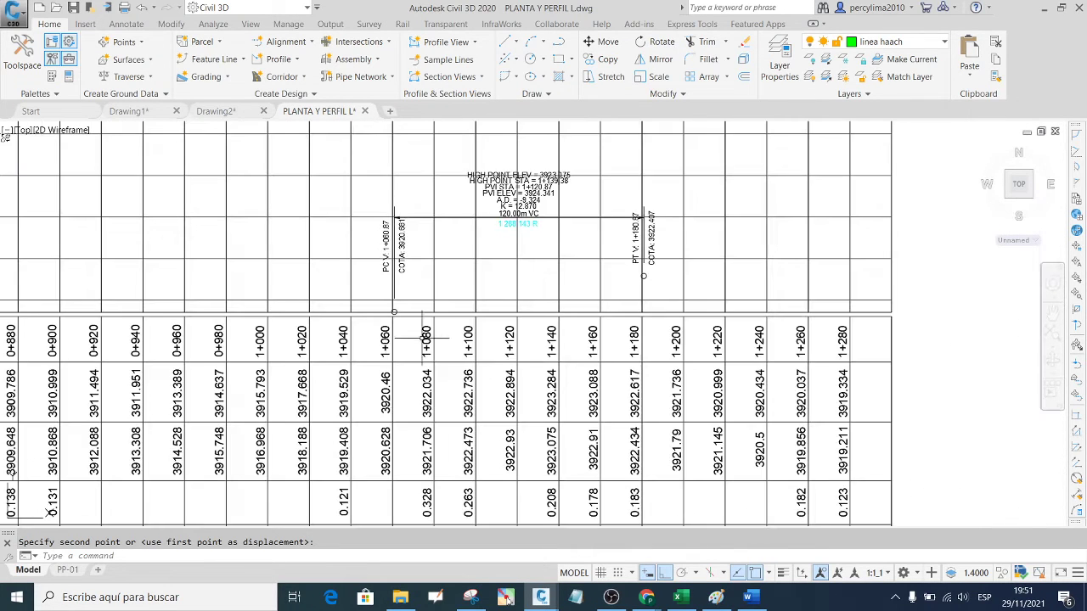
scroll(421, 392, "up", 2)
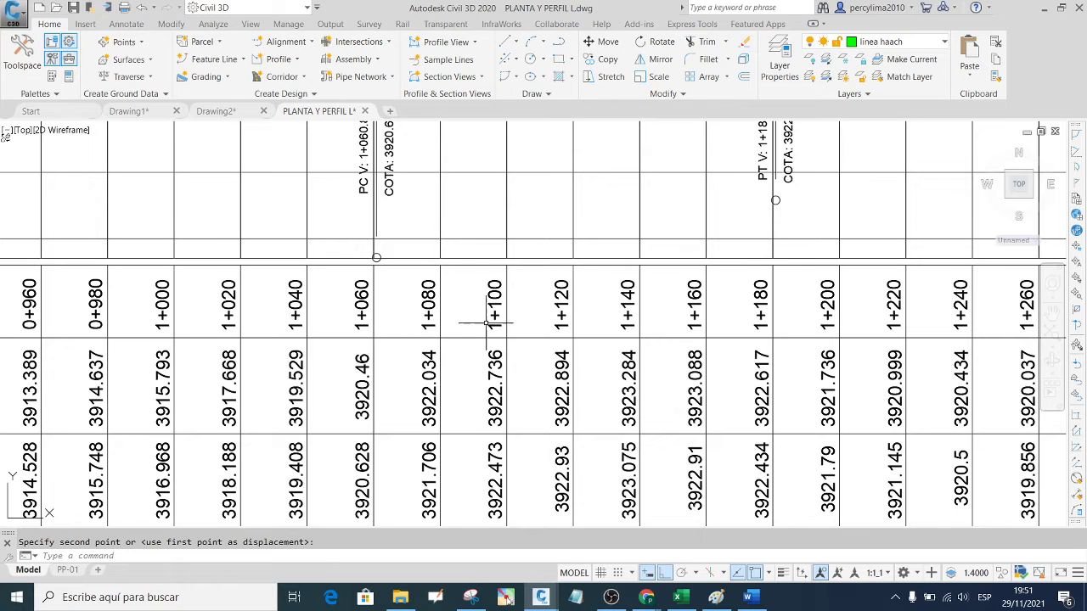
scroll(437, 296, "up", 3)
scroll(417, 296, "down", 2)
scroll(424, 332, "down", 3)
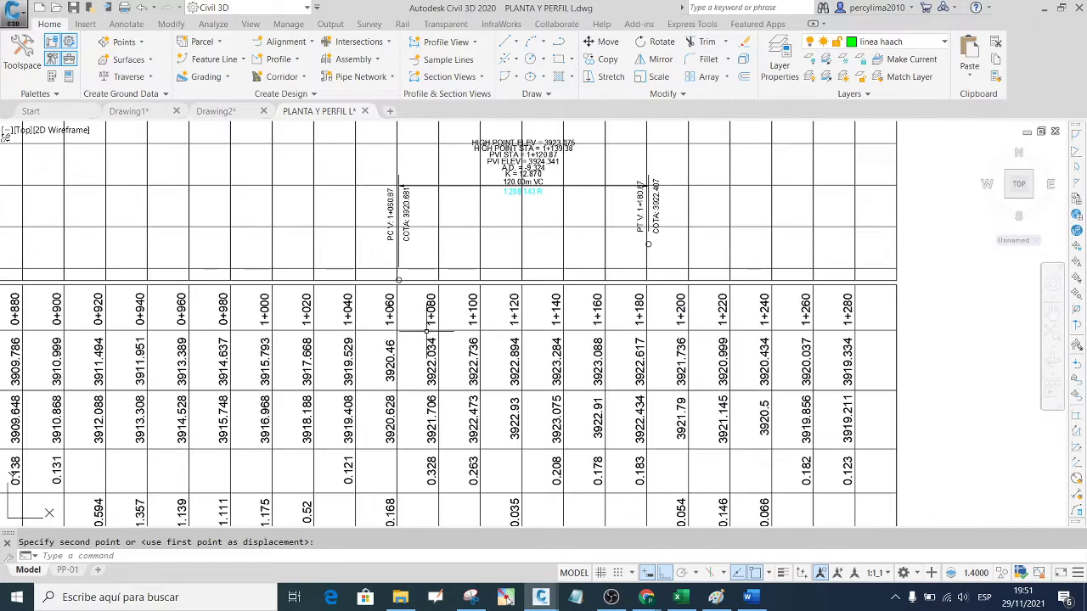
scroll(422, 392, "up", 1)
scroll(433, 395, "down", 1)
scroll(510, 399, "down", 3)
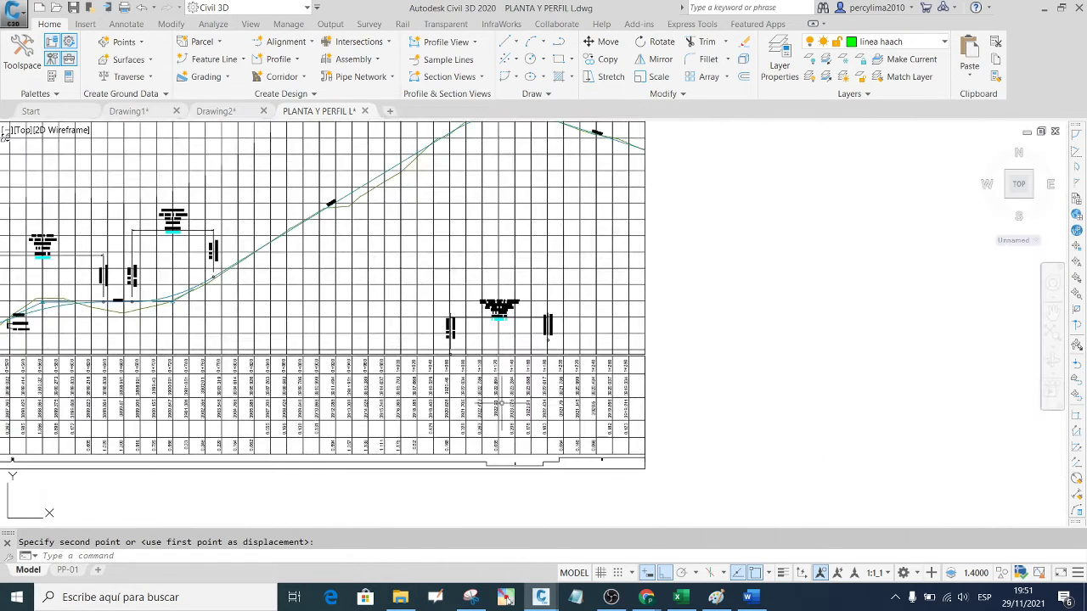
scroll(547, 405, "up", 3)
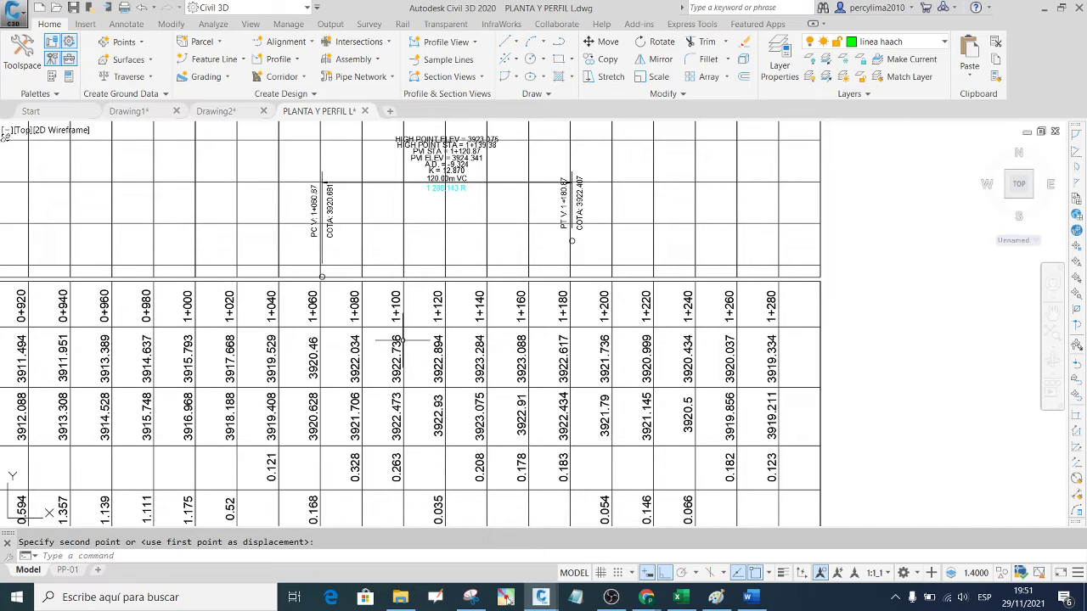
scroll(374, 316, "up", 4)
scroll(331, 303, "down", 2)
scroll(330, 303, "up", 2)
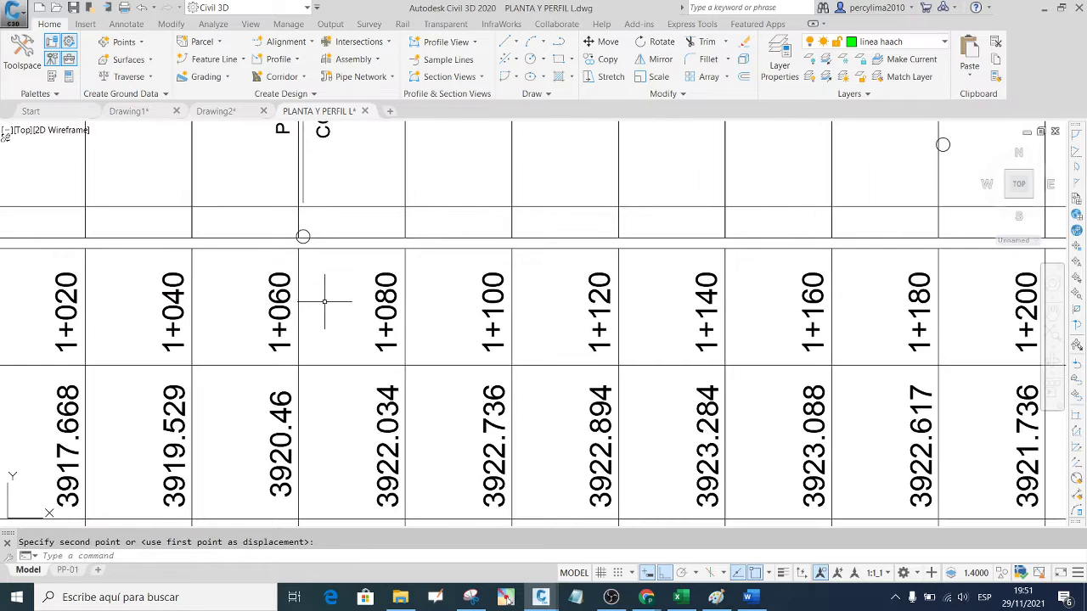
scroll(383, 301, "down", 2)
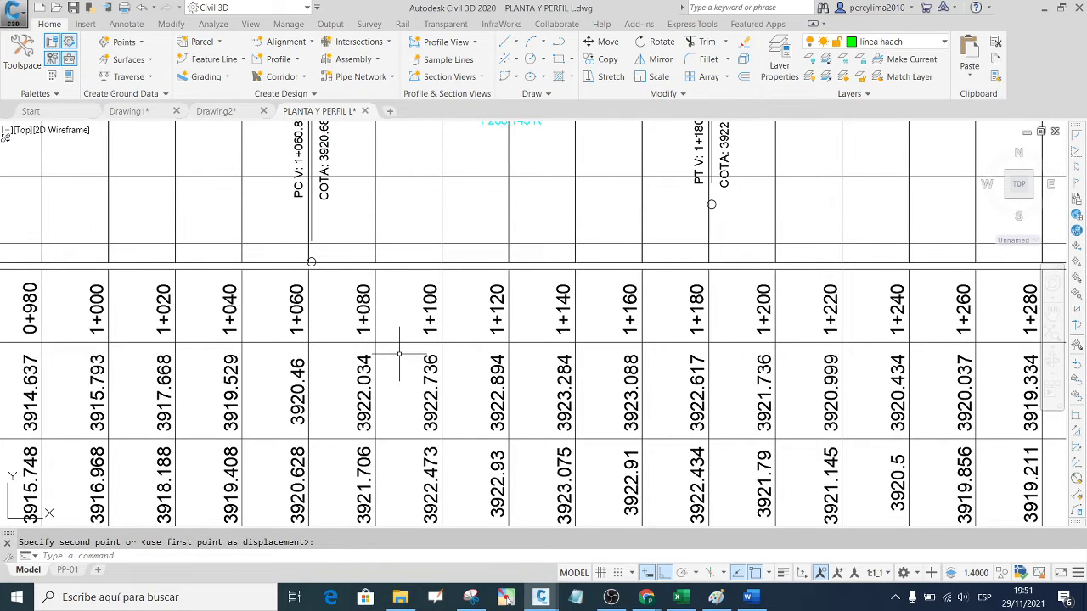
scroll(399, 352, "down", 3)
scroll(374, 357, "up", 3)
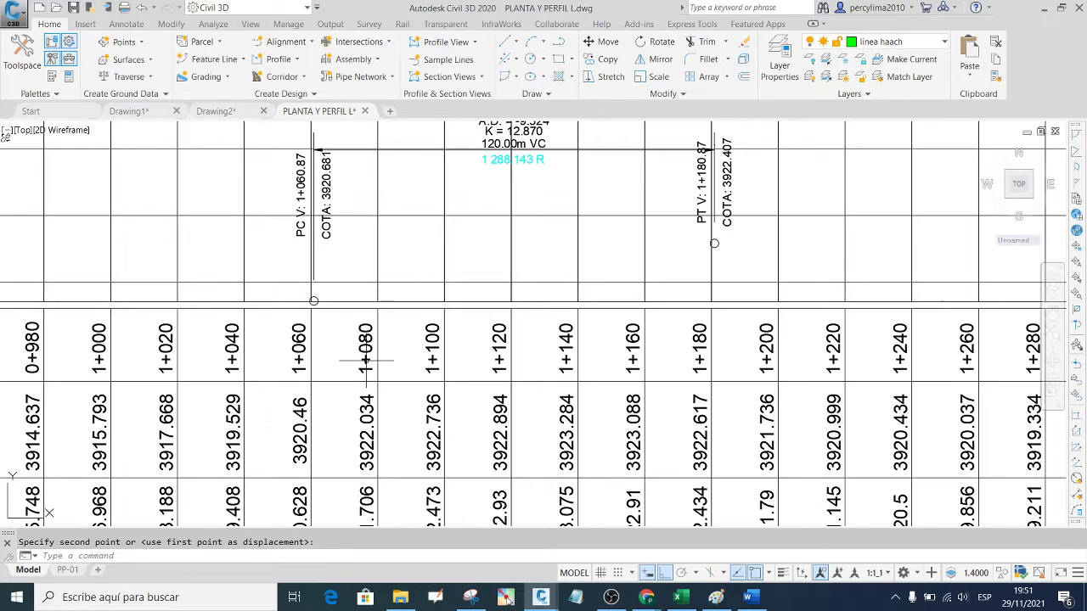
scroll(367, 299, "down", 2)
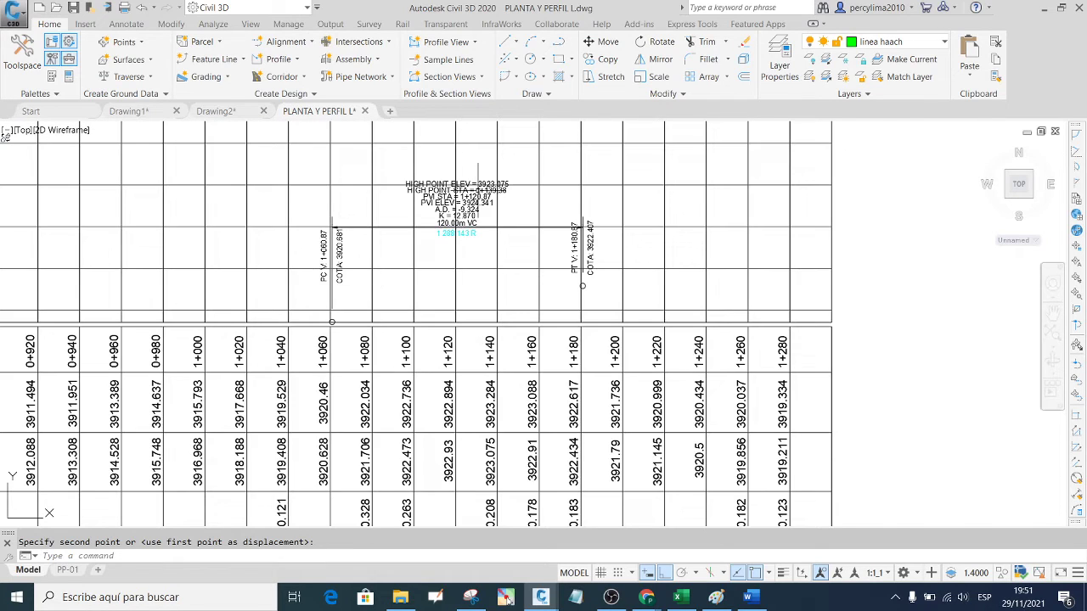
scroll(506, 259, "down", 4)
scroll(505, 262, "up", 6)
scroll(442, 318, "up", 3)
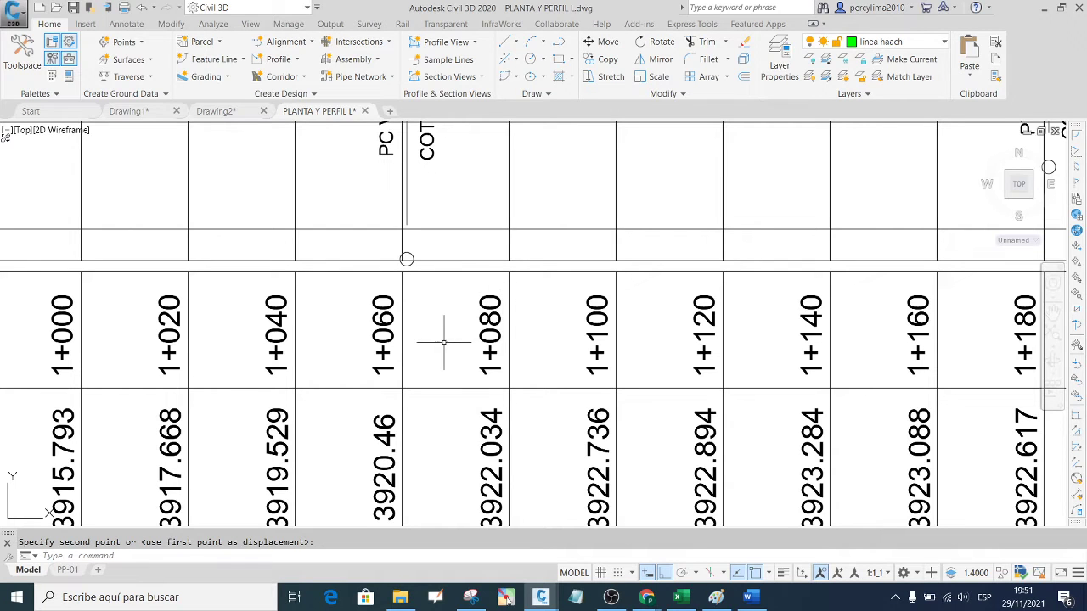
scroll(382, 343, "down", 3)
scroll(458, 297, "down", 1)
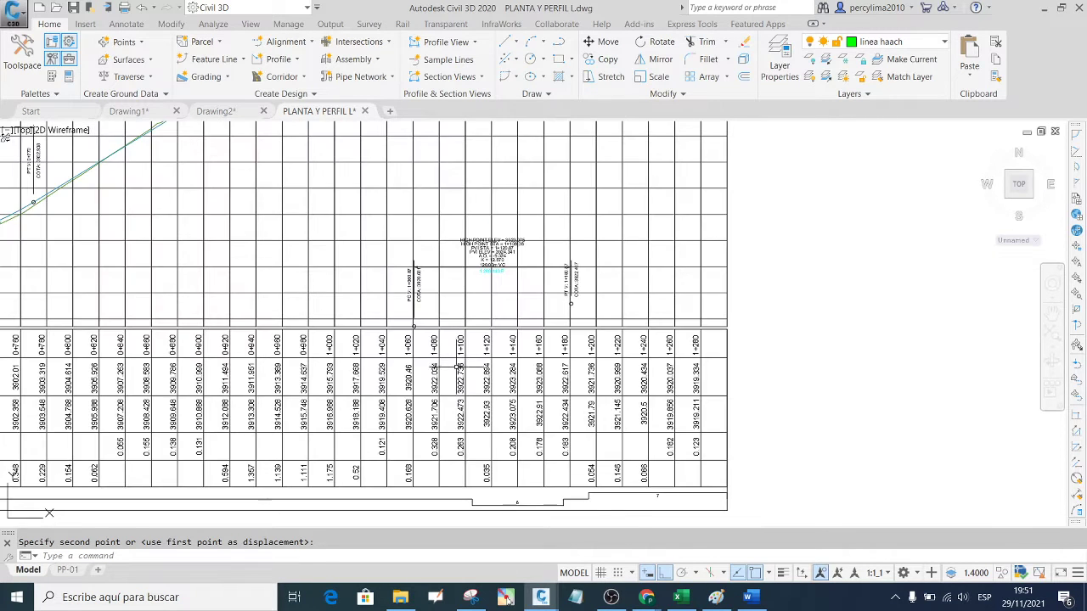
scroll(459, 297, "up", 1)
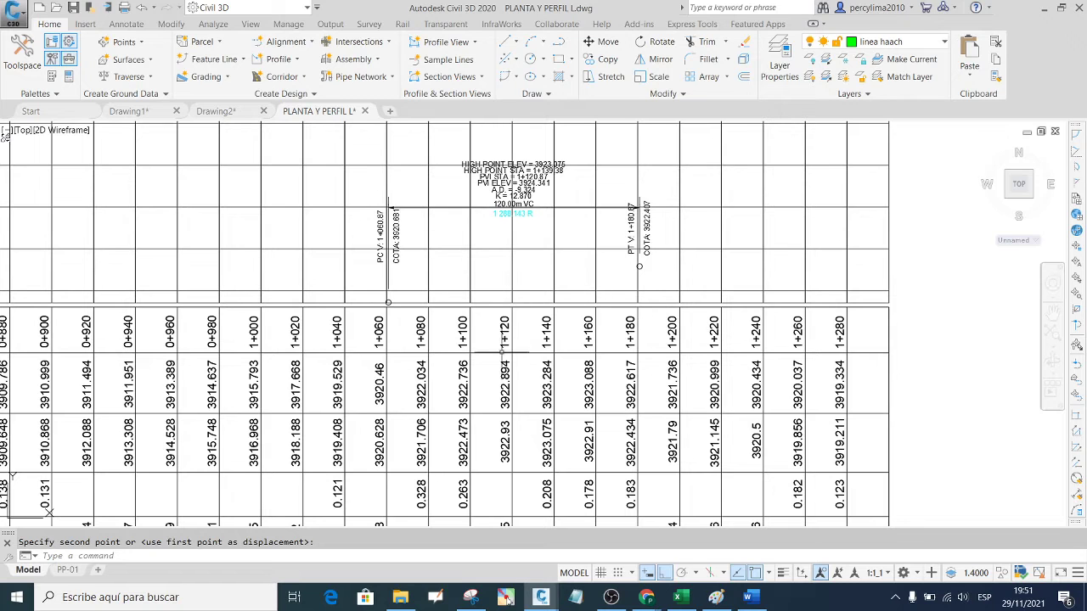
scroll(476, 339, "up", 4)
scroll(450, 319, "down", 4)
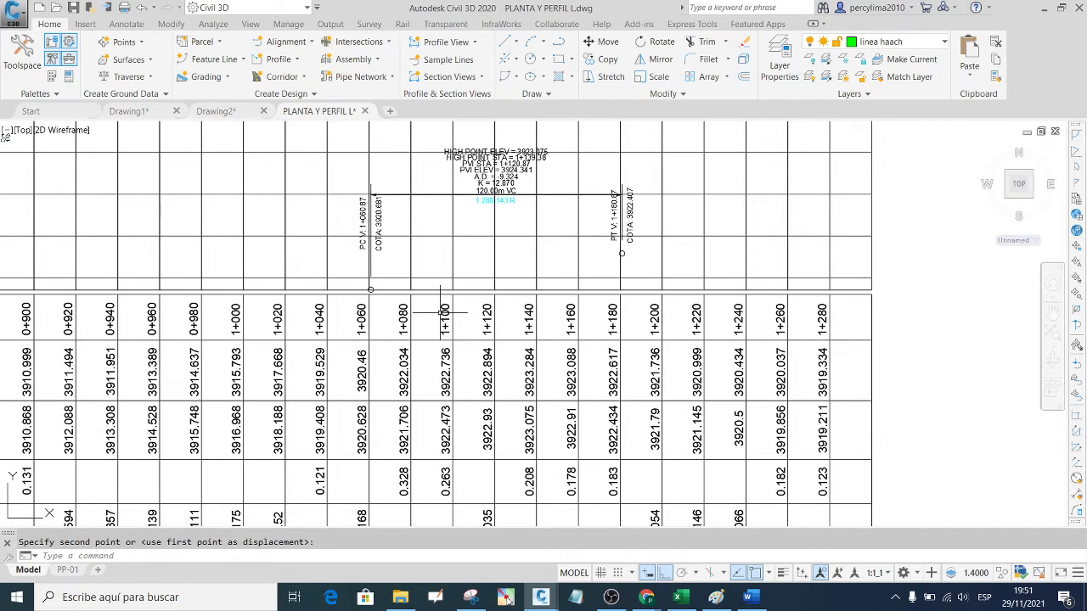
scroll(446, 305, "up", 2)
scroll(446, 305, "down", 2)
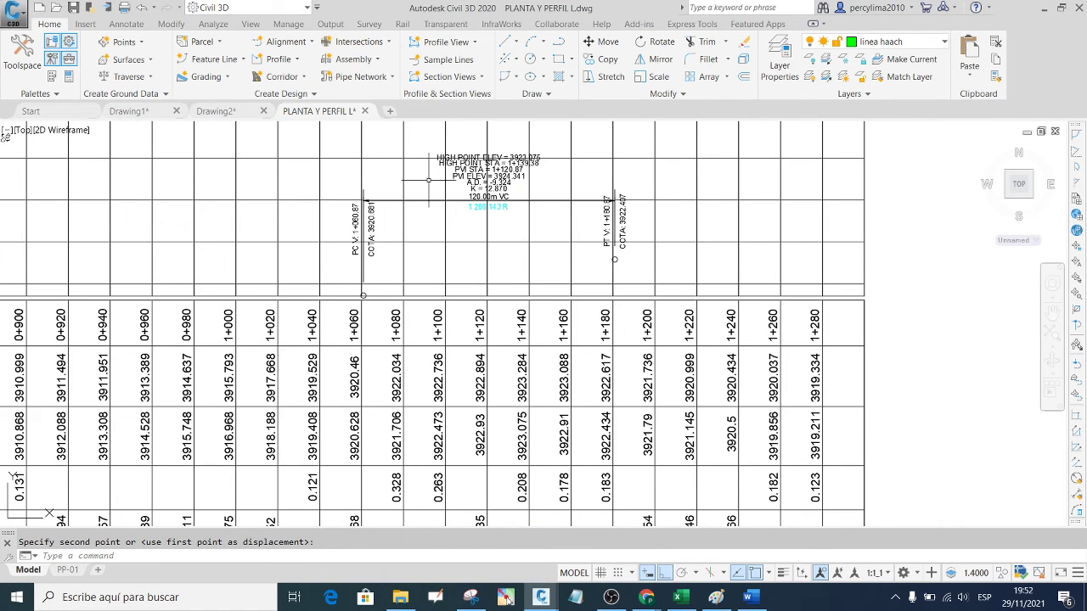
scroll(391, 244, "down", 1)
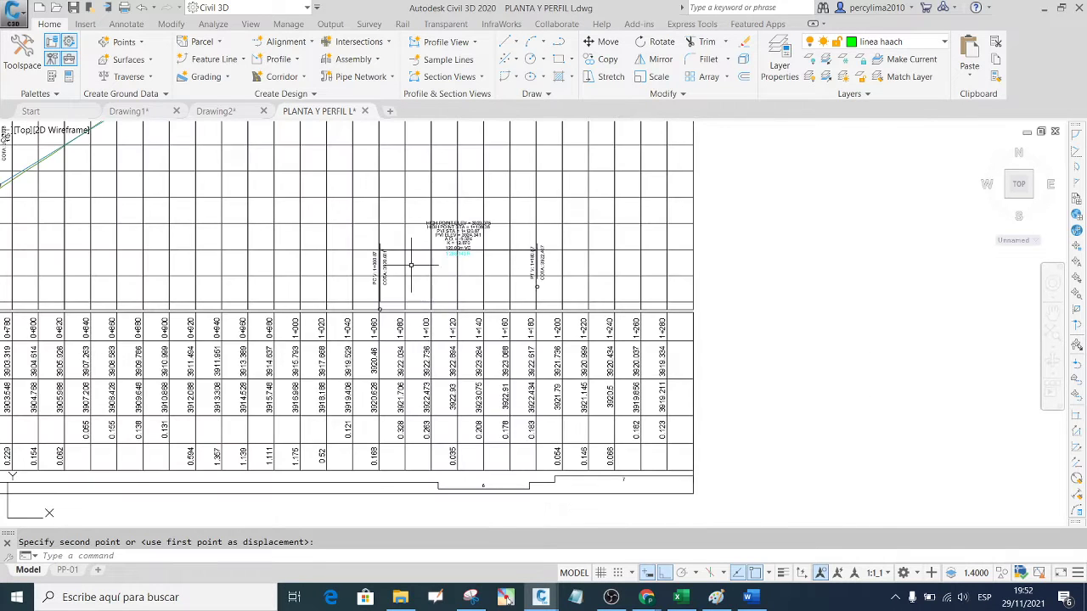
scroll(455, 242, "up", 3)
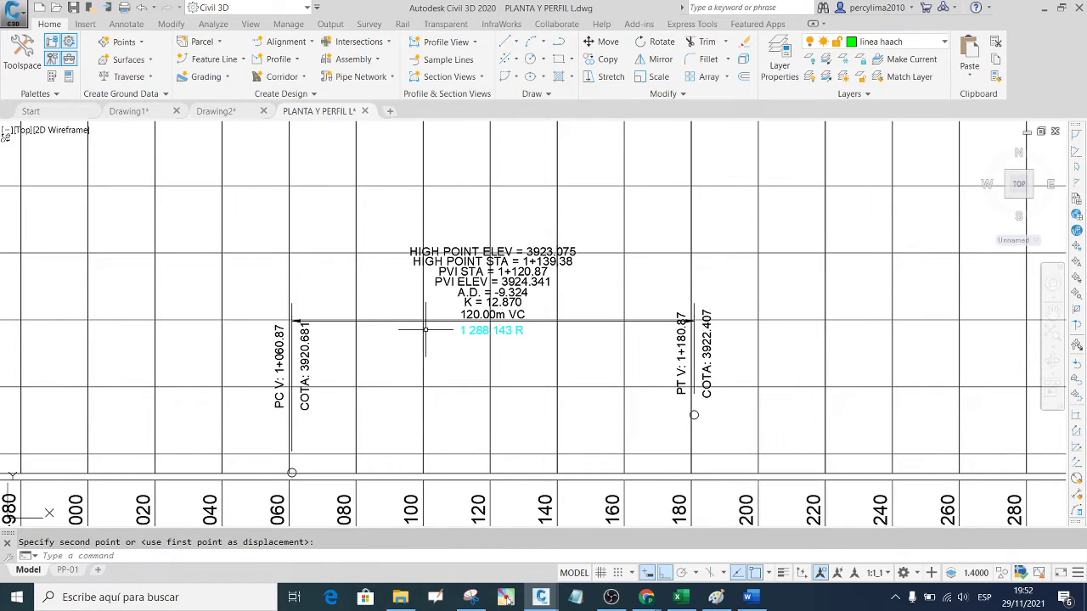
scroll(432, 329, "down", 2)
scroll(463, 315, "down", 2)
scroll(426, 249, "up", 3)
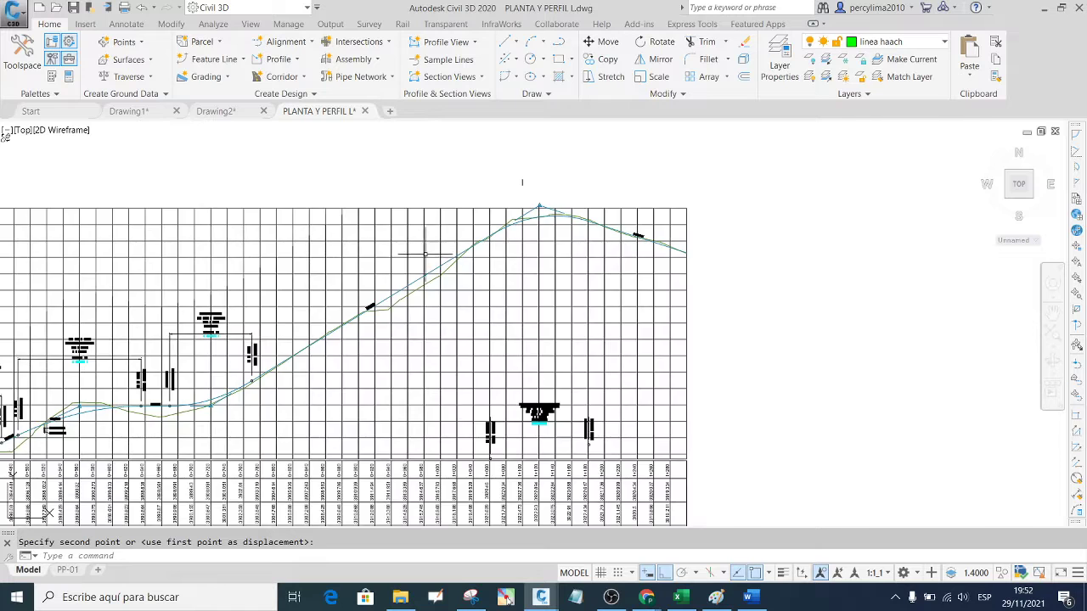
scroll(373, 308, "up", 2)
scroll(374, 308, "down", 2)
scroll(373, 309, "down", 2)
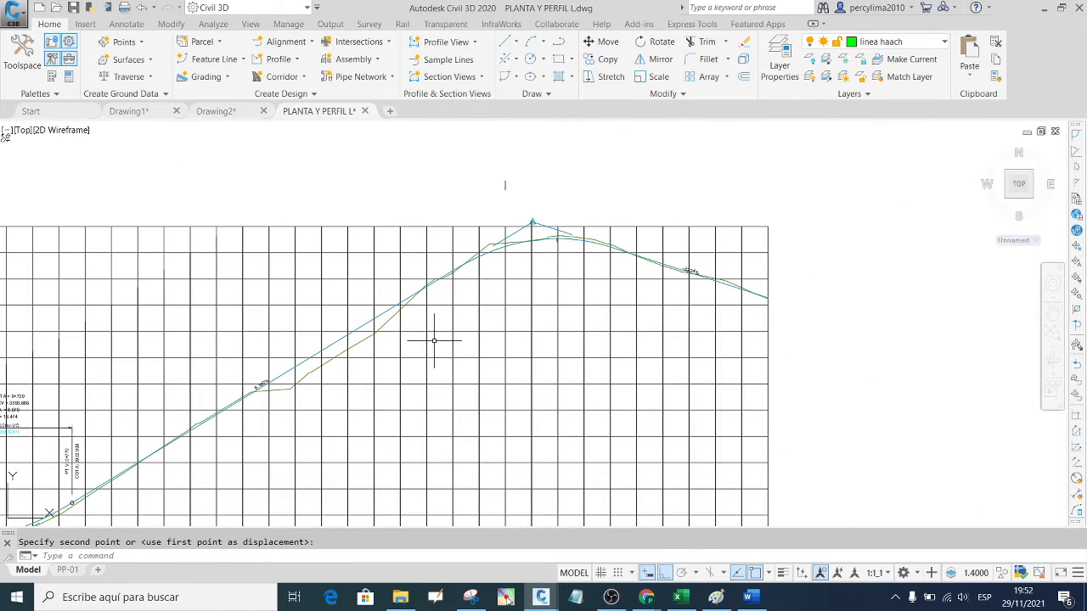
scroll(298, 417, "up", 5)
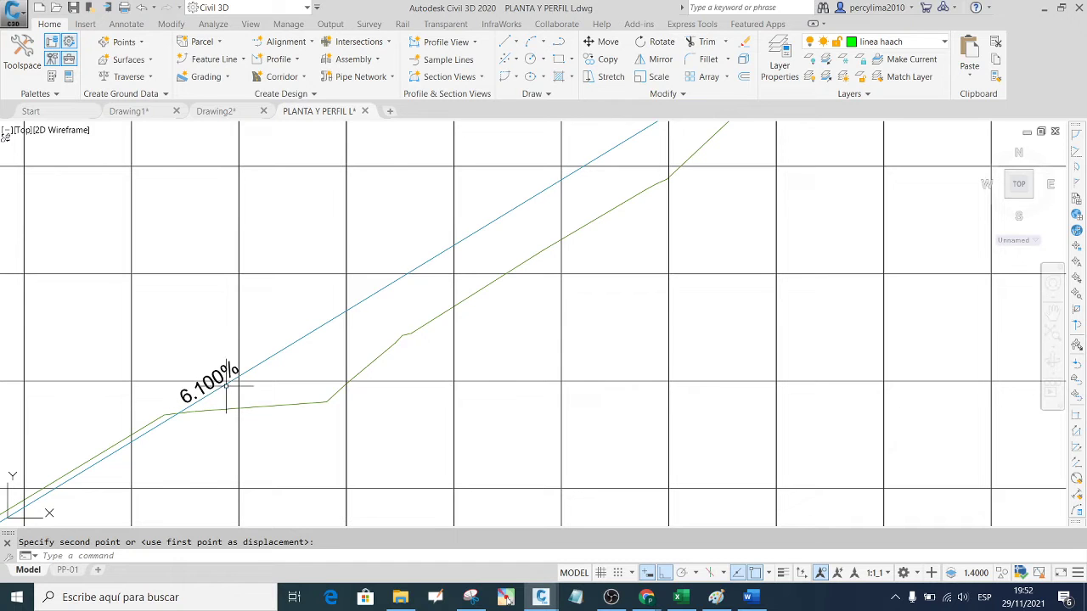
- Delete the pasted table image and the handwritten C.V.S. notes image from the sheet
left_click(681, 598)
left_click(710, 417)
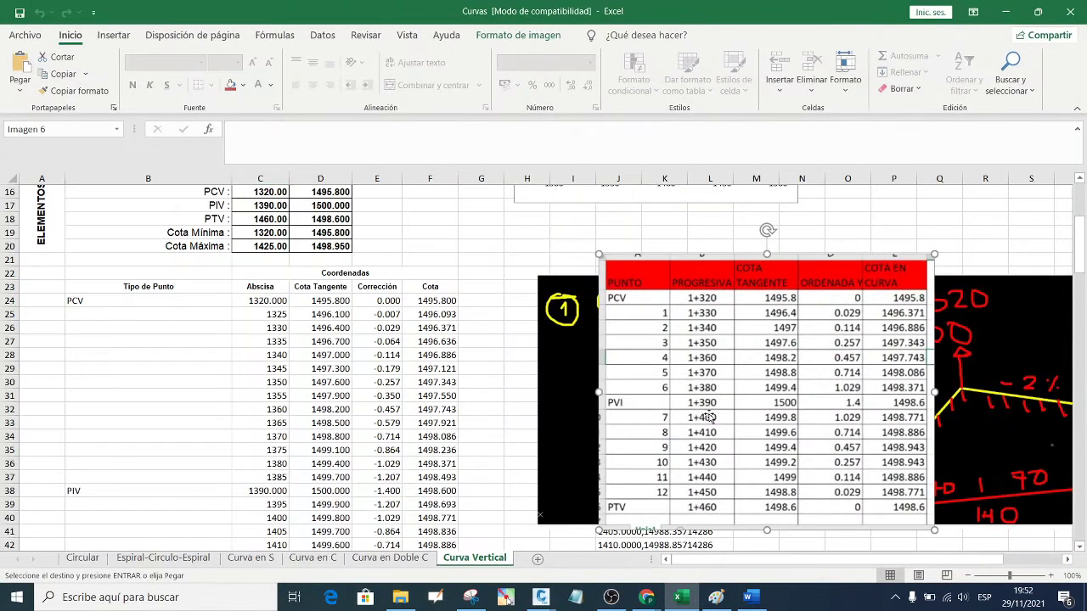
key("Delete")
left_click(709, 418)
key("Delete")
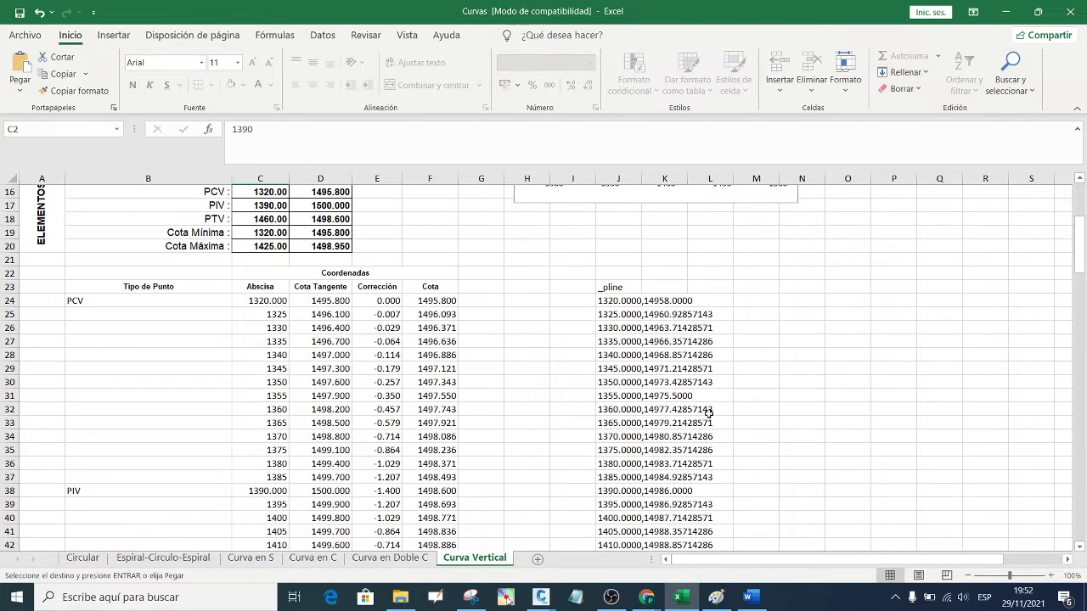
- Change the entry grade in C4 to 6.1
scroll(493, 267, "up", 5)
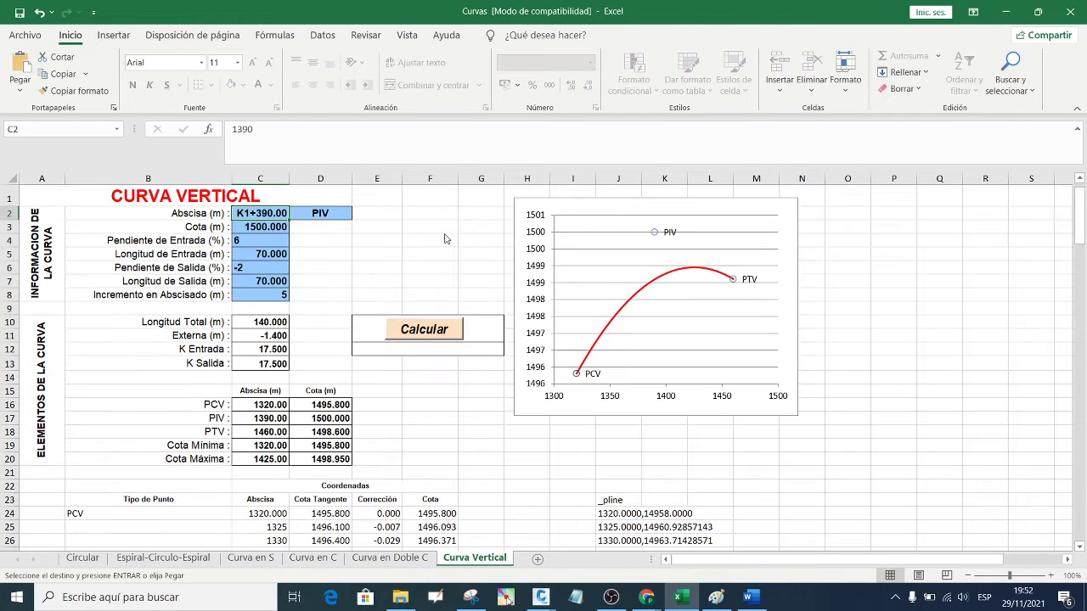
left_click(261, 242)
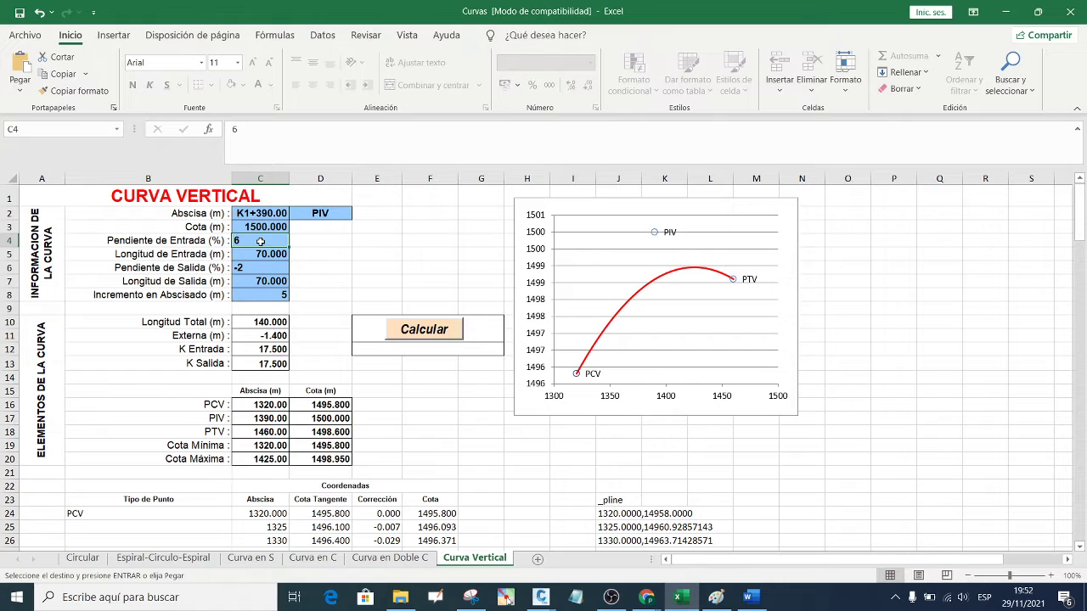
type("6")
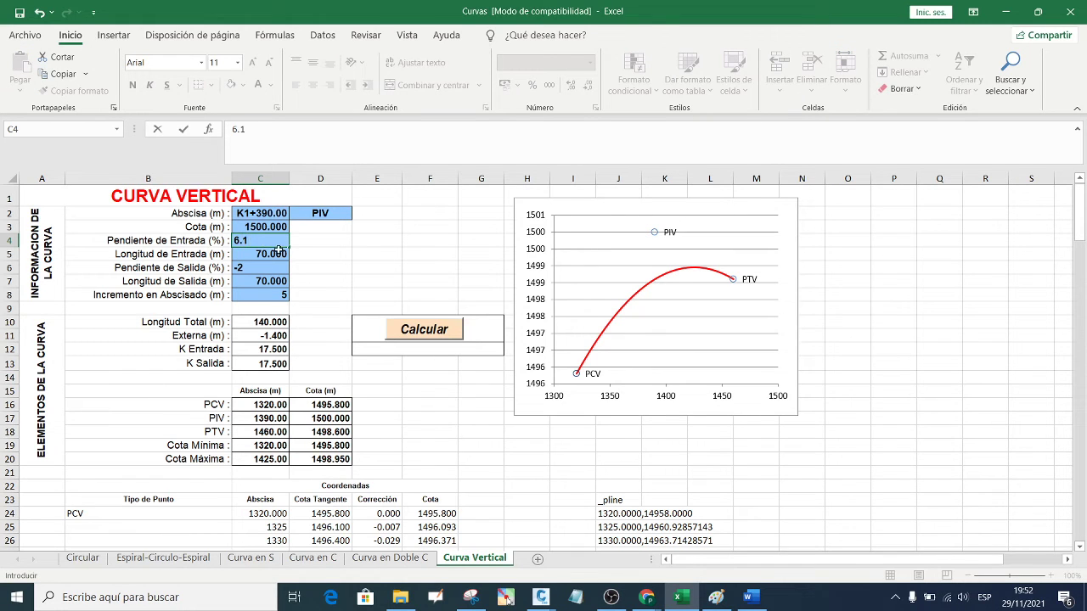
key("Return")
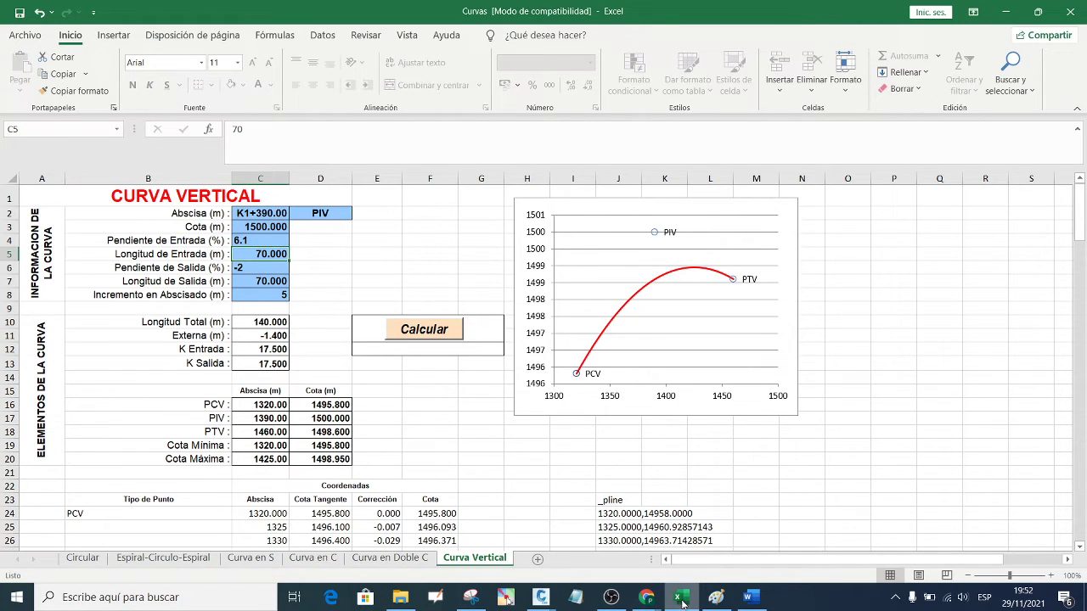
mouse_move(541, 597)
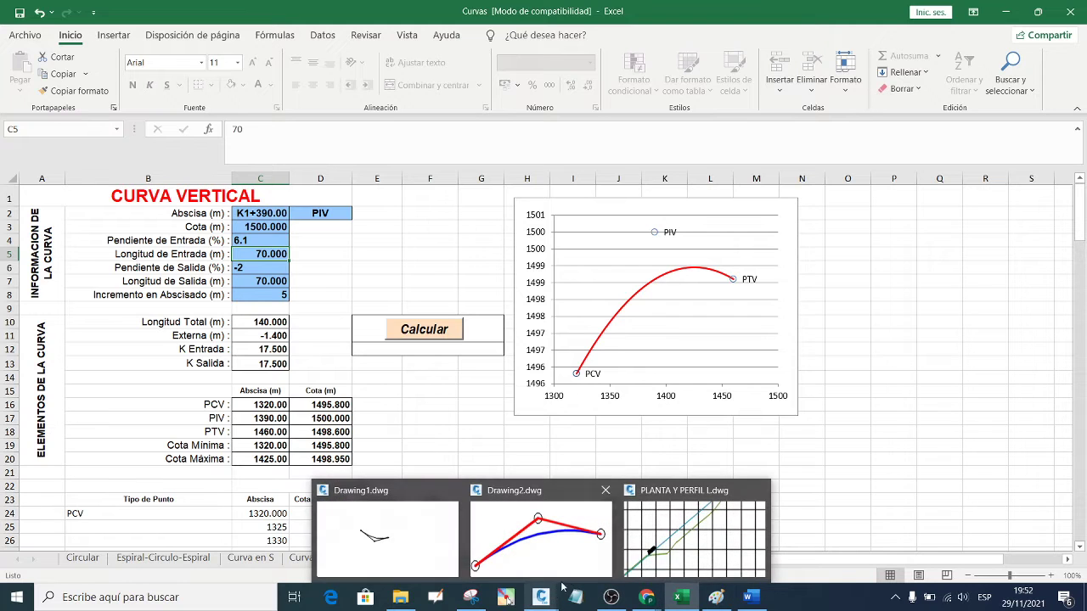
- Check the falling tangent's -3.224% grade in the Civil 3D profile, then return to Excel
left_click(668, 552)
scroll(614, 453, "down", 5)
scroll(614, 454, "down", 3)
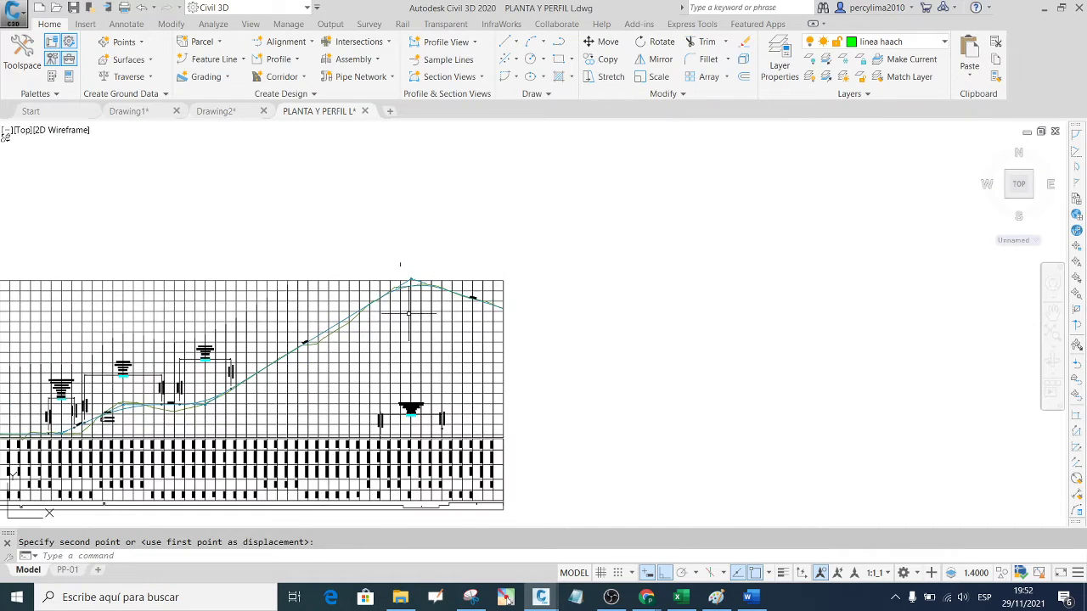
scroll(584, 297, "up", 5)
scroll(584, 297, "up", 3)
scroll(583, 297, "down", 4)
scroll(552, 255, "up", 2)
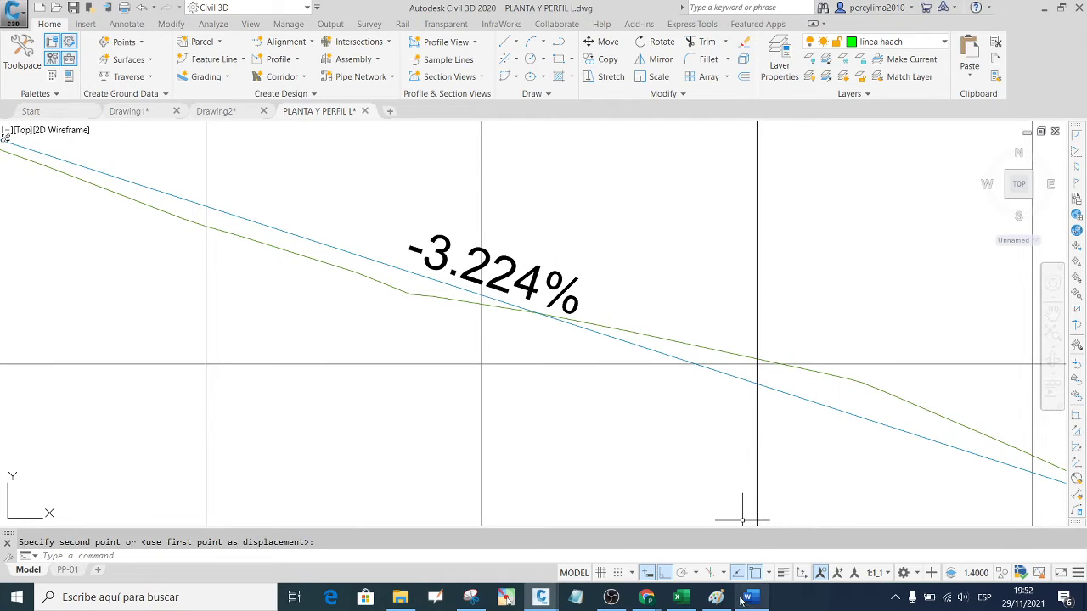
left_click(684, 600)
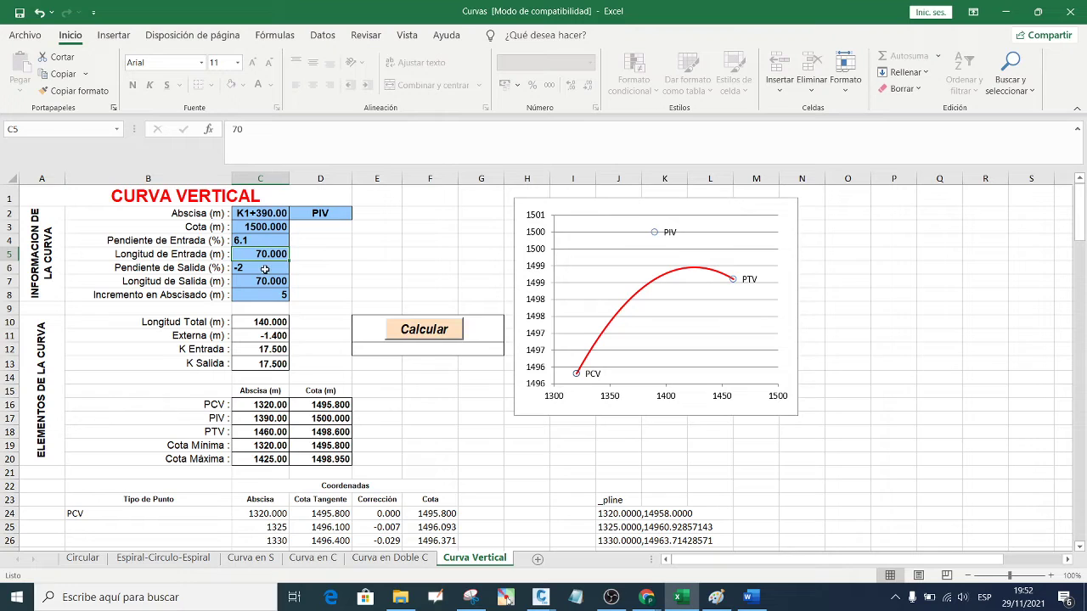
- Enter -3.224 as the exit grade in C6, then bring the Civil 3D profile back
left_click(265, 269)
type("-")
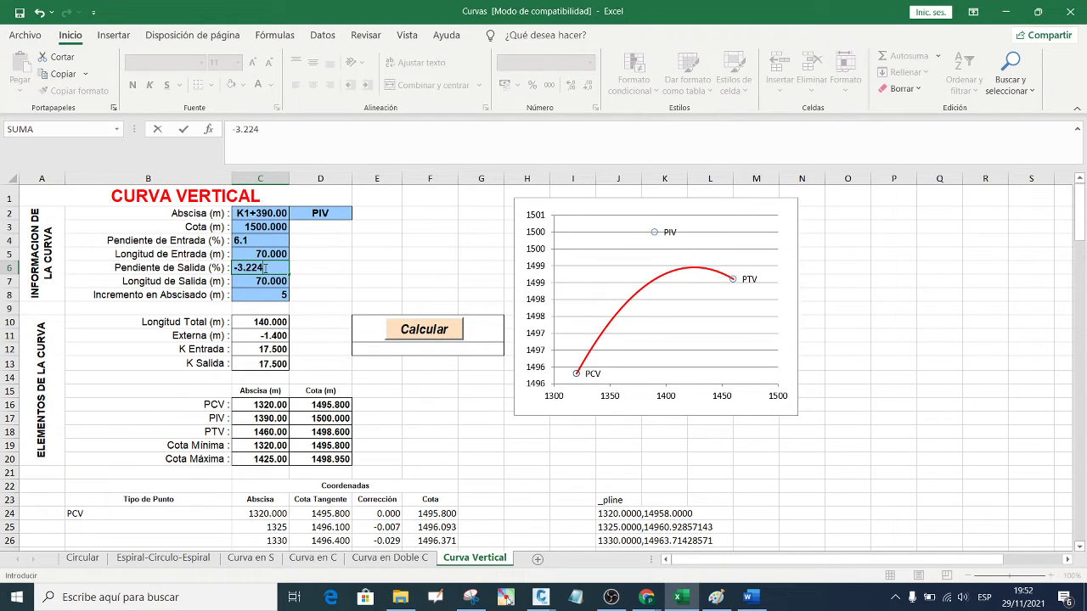
left_click(347, 271)
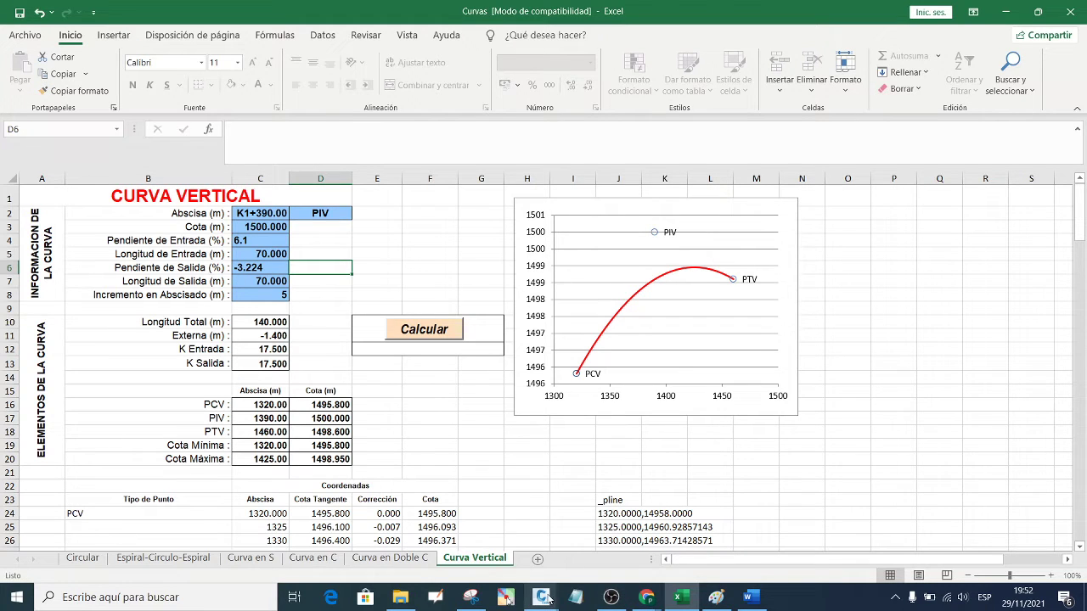
mouse_move(541, 598)
left_click(693, 535)
scroll(583, 230, "down", 4)
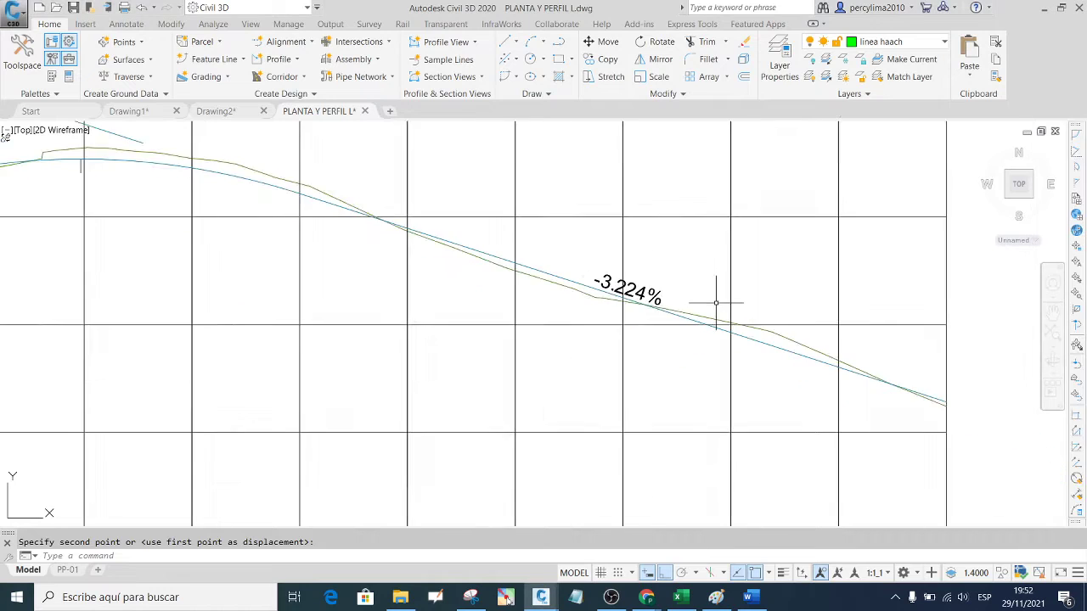
scroll(718, 303, "down", 5)
scroll(543, 289, "down", 2)
scroll(560, 284, "up", 3)
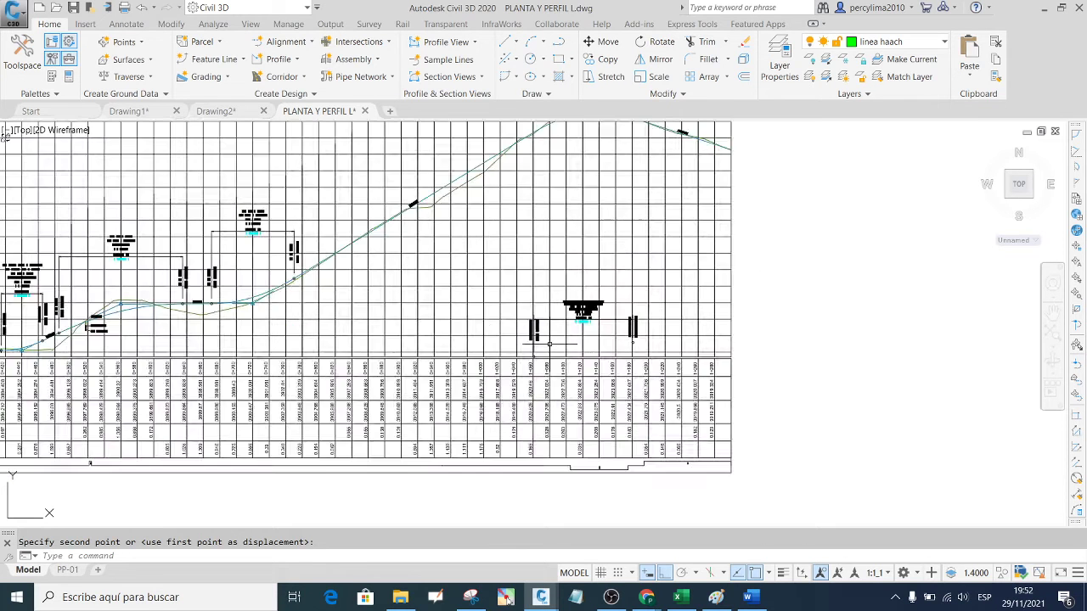
scroll(553, 335, "up", 3)
scroll(671, 246, "up", 2)
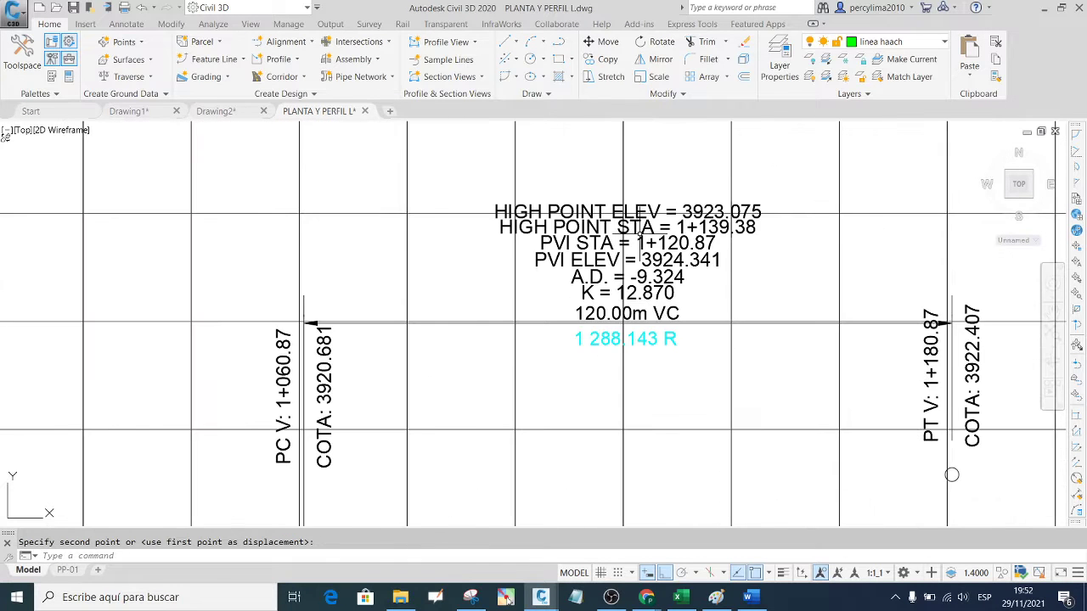
scroll(624, 248, "up", 2)
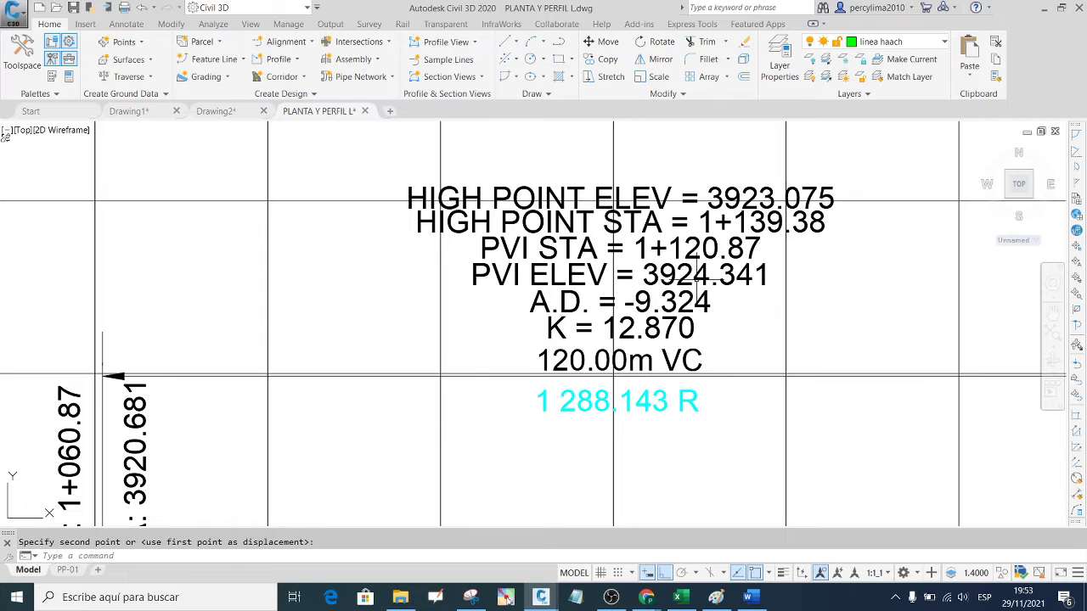
scroll(658, 284, "up", 2)
scroll(650, 286, "down", 2)
scroll(647, 289, "up", 2)
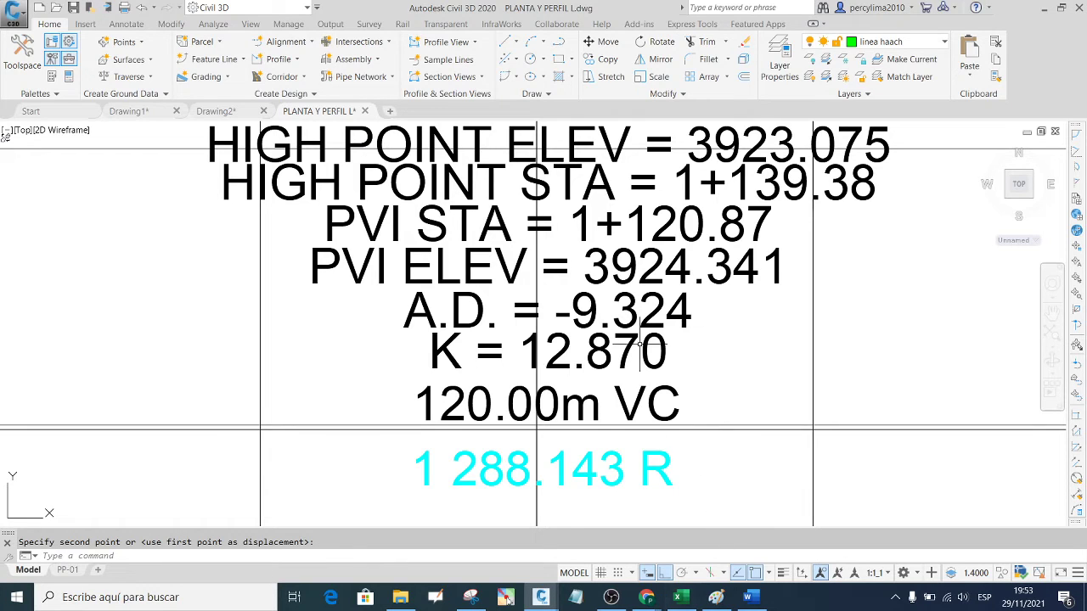
scroll(656, 311, "down", 2)
scroll(656, 312, "down", 3)
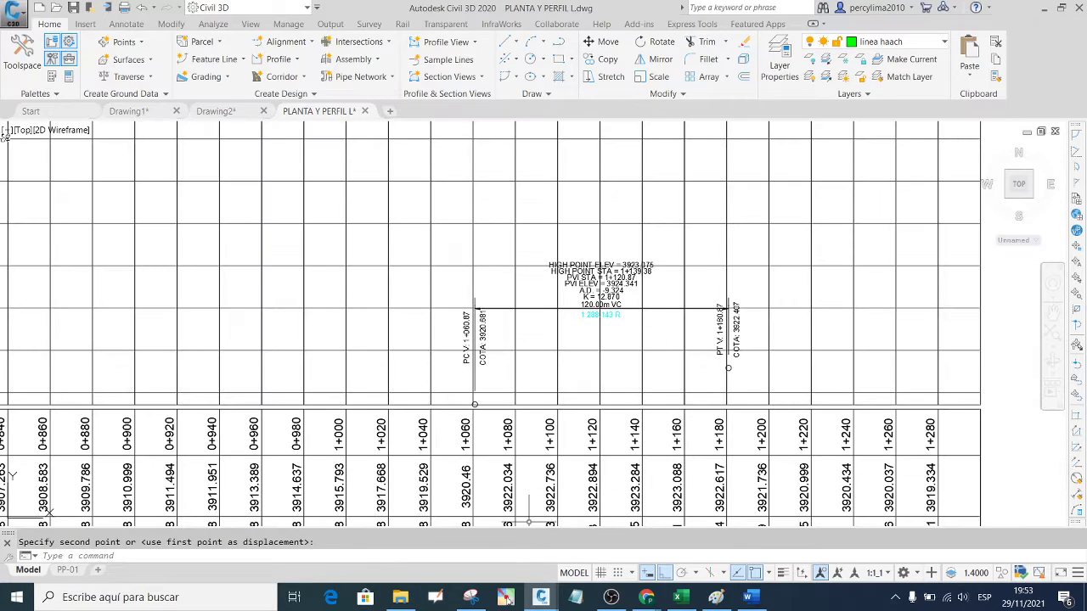
- Snip the vertical curve area of the Civil 3D profile
left_click(471, 597)
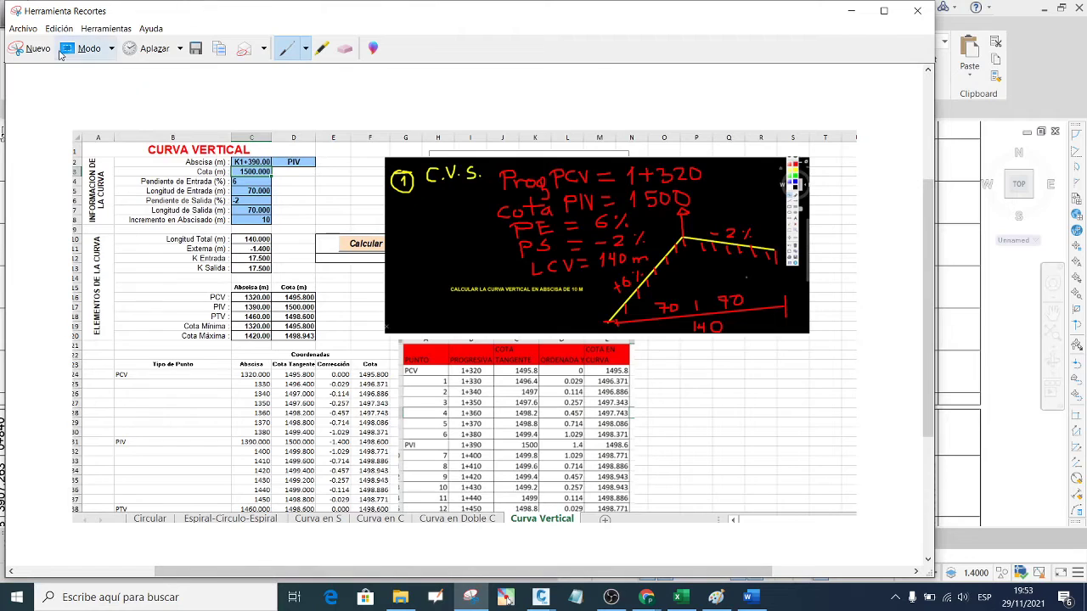
left_click(32, 49)
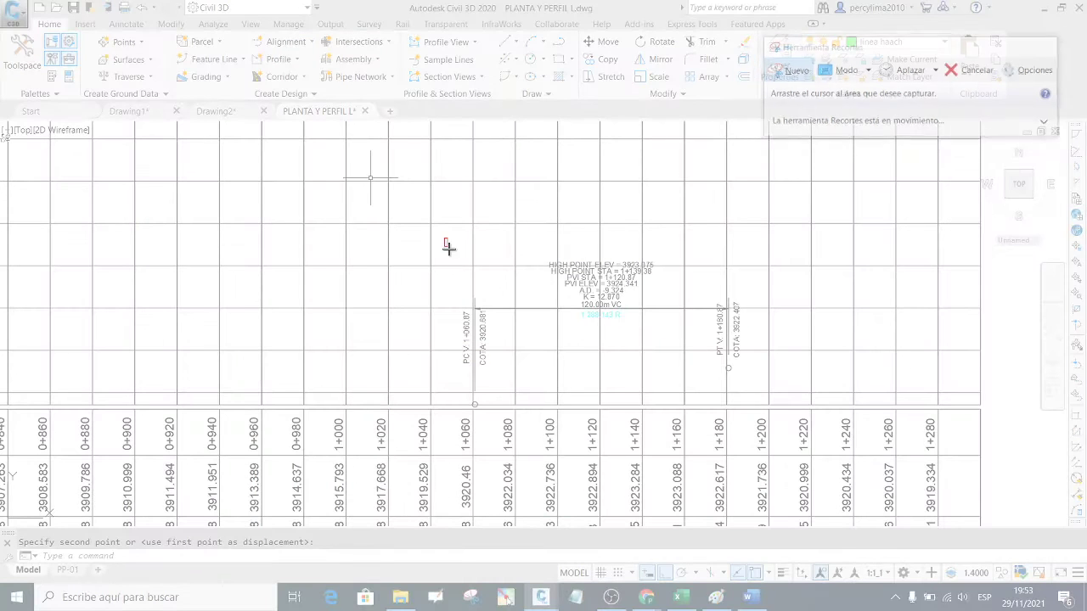
left_click_drag(444, 239, 743, 532)
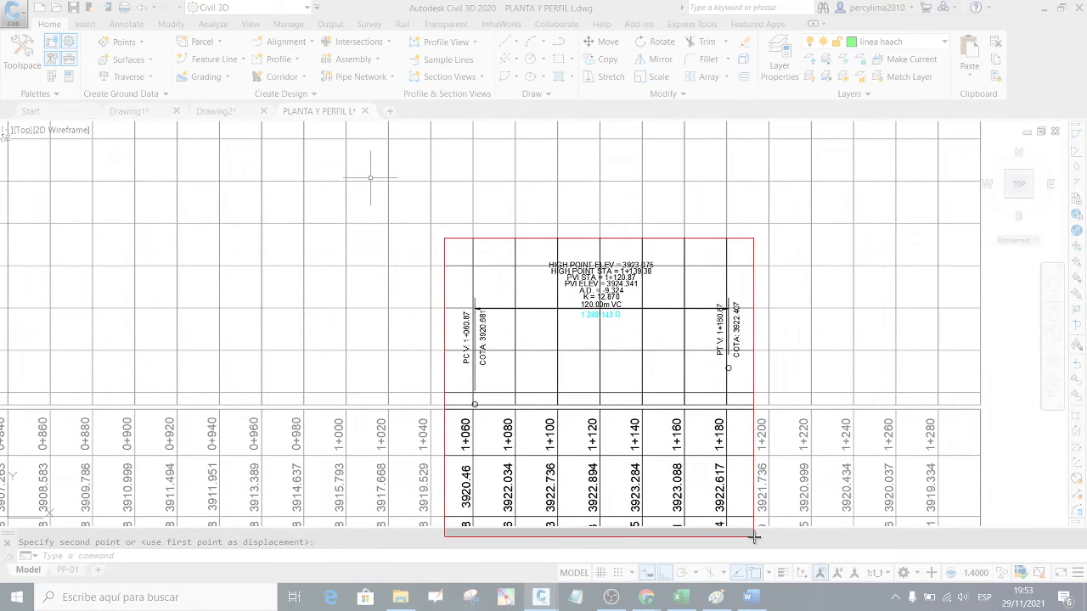
left_click_drag(743, 533, 760, 408)
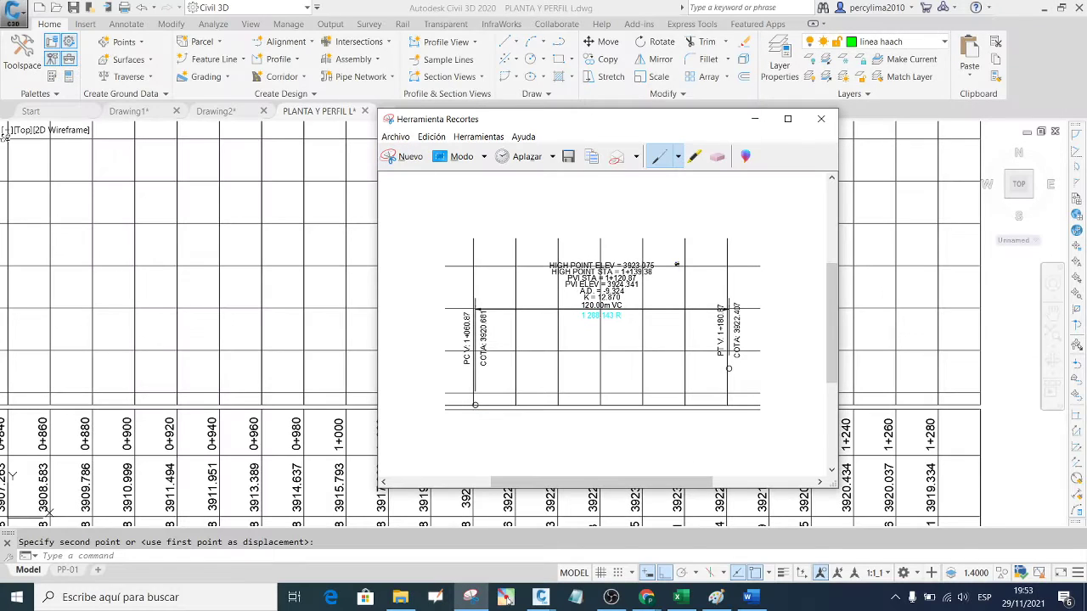
left_click(755, 119)
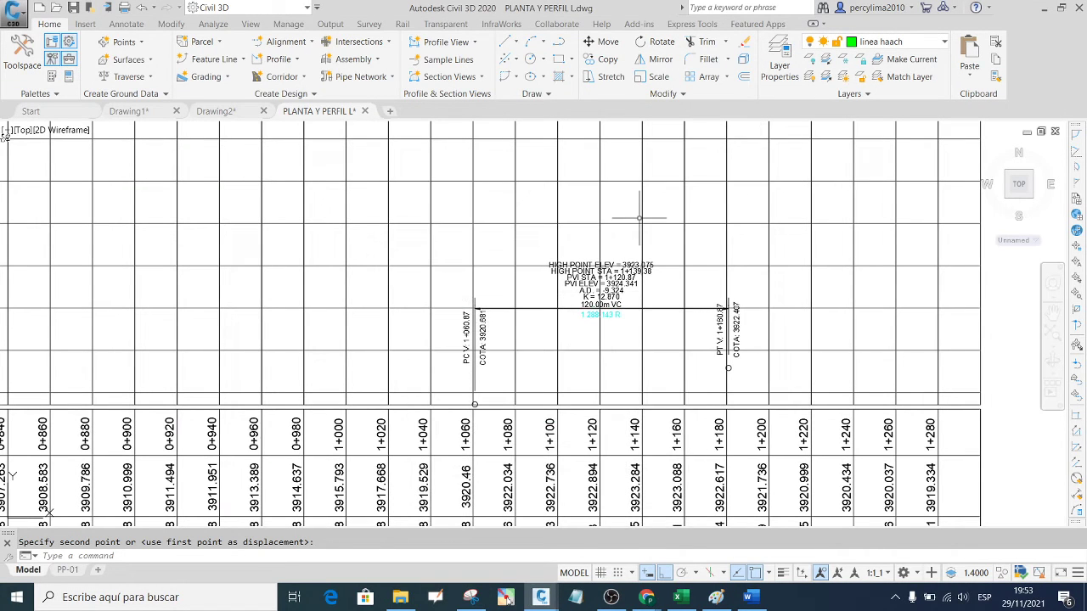
- Pan to the data rows and re-snip the curve with its station and elevation bands
left_click(1056, 318)
mouse_move(735, 326)
left_mouse_down()
mouse_move(696, 220)
mouse_move(670, 224)
left_mouse_up()
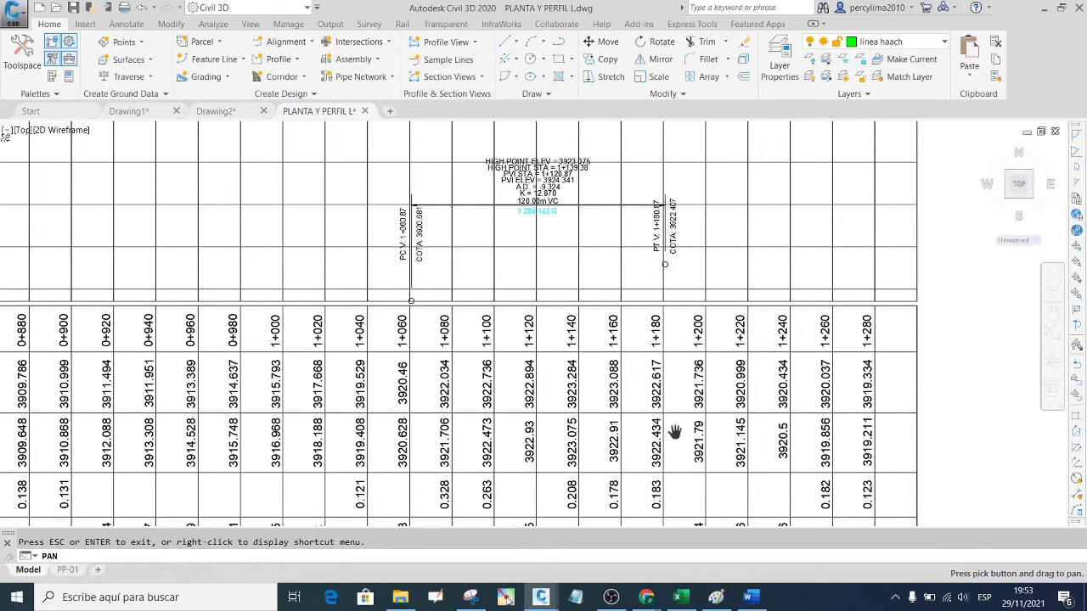
left_click(471, 597)
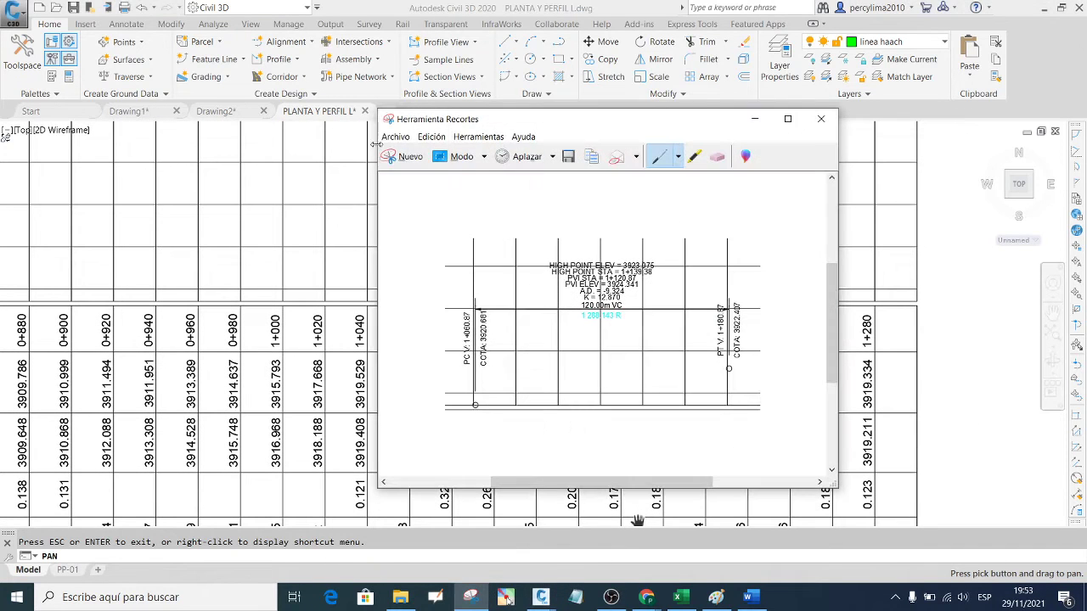
left_click(411, 158)
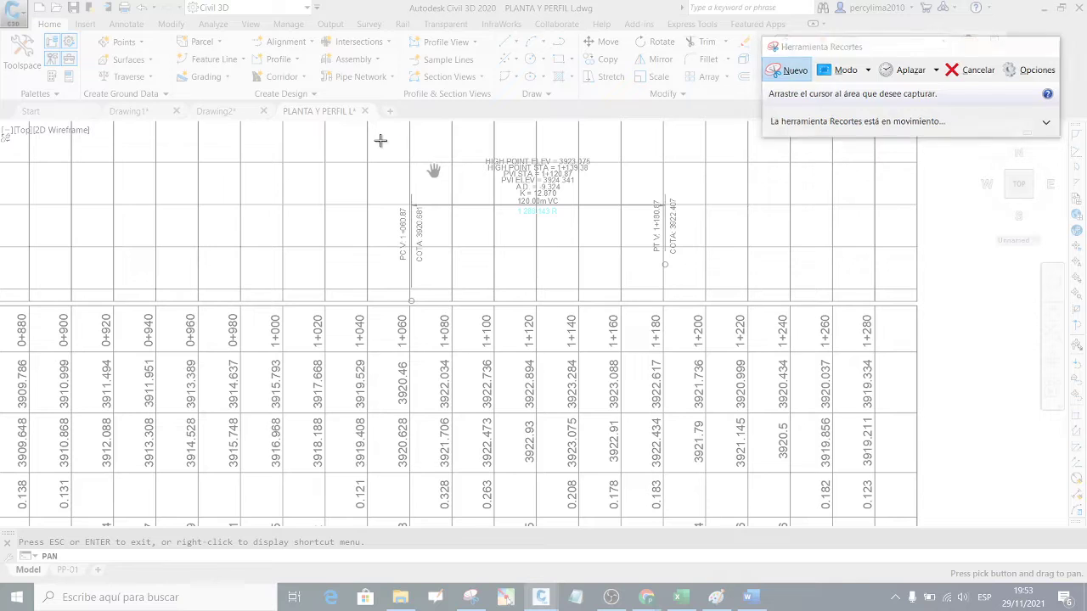
mouse_move(381, 139)
left_mouse_down()
mouse_move(589, 322)
mouse_move(714, 477)
left_mouse_up()
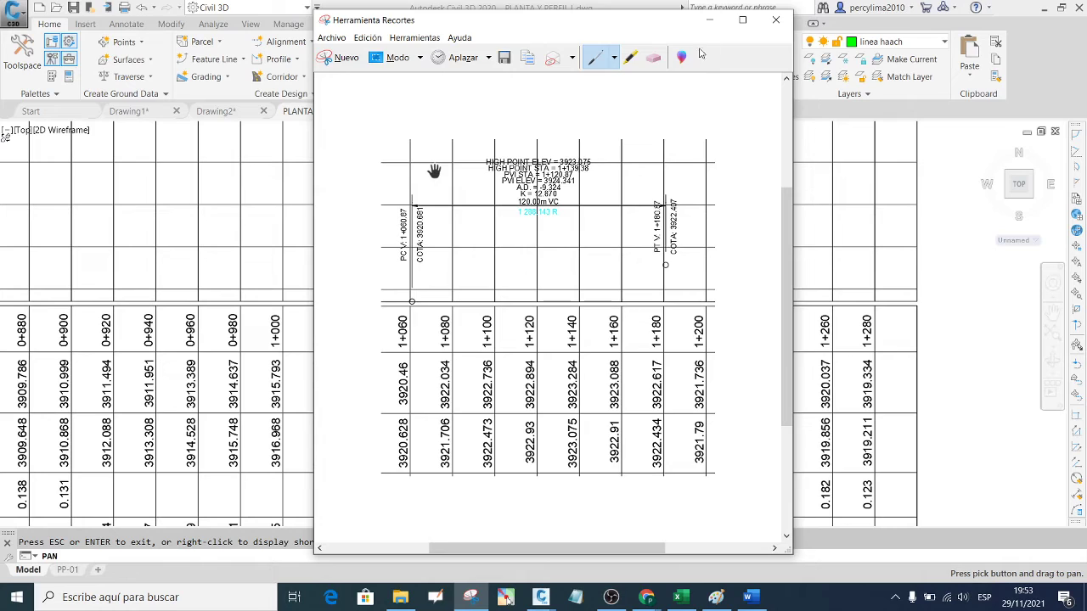
left_click(735, 12)
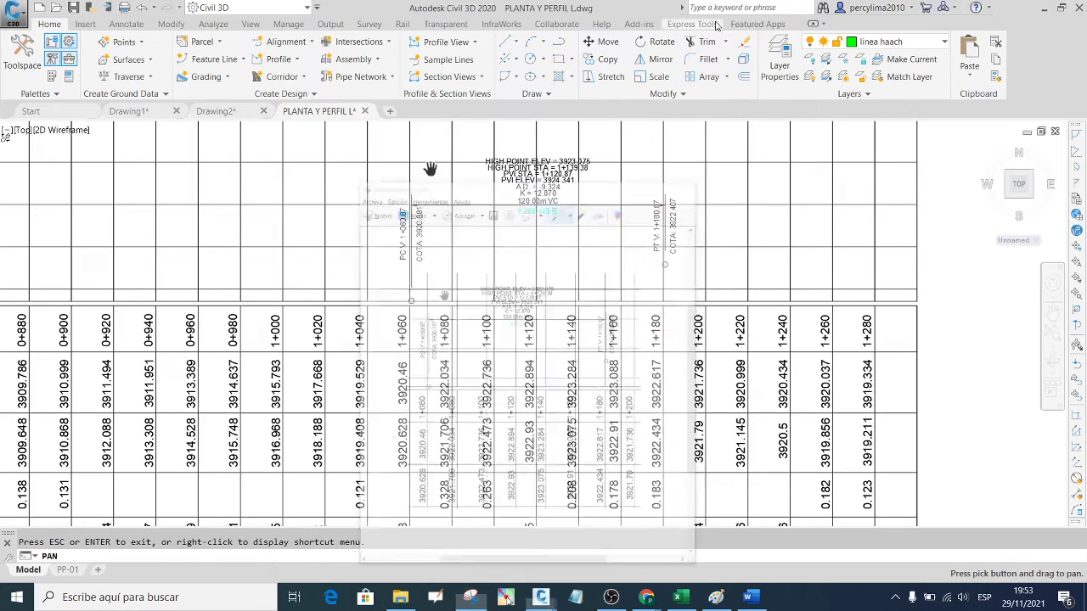
left_click(1045, 10)
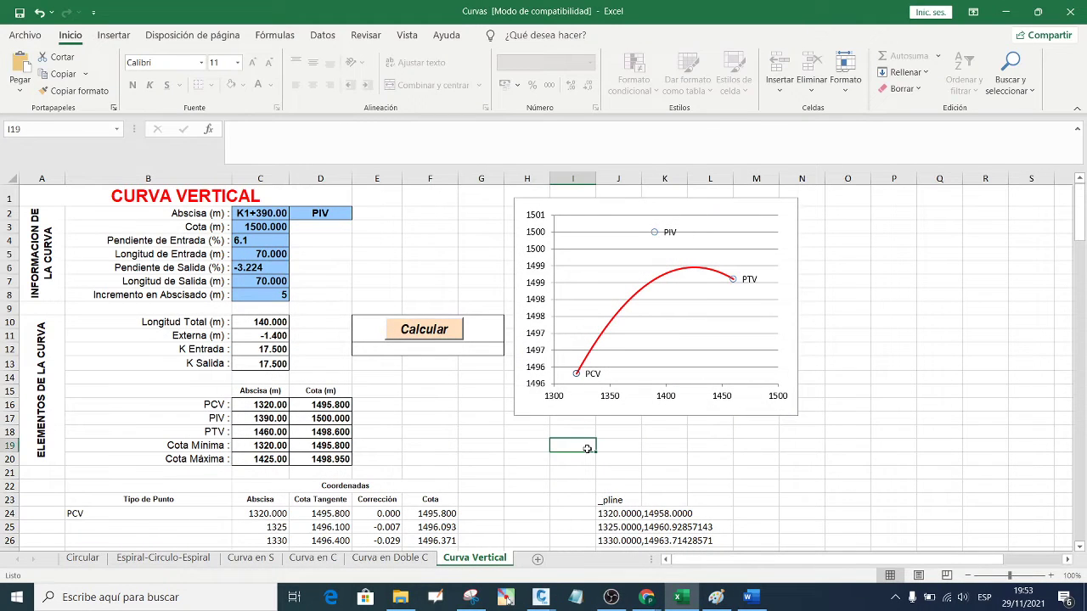
- Paste the profile snip and position it over the chart beside the input table
key("ctrl+v")
left_click_drag(586, 449, 550, 218)
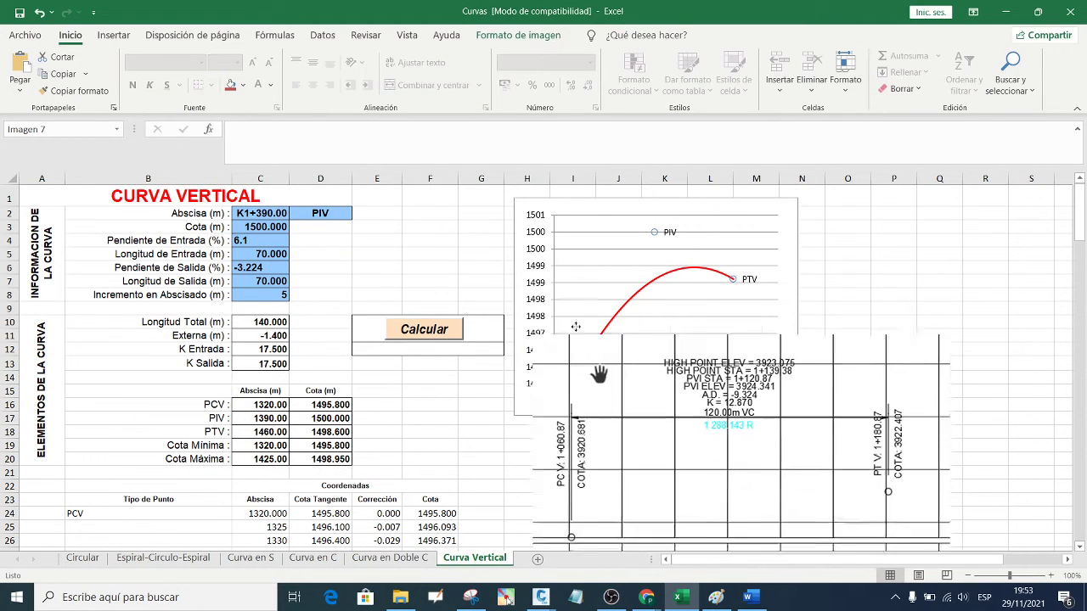
left_click_drag(546, 277, 583, 273)
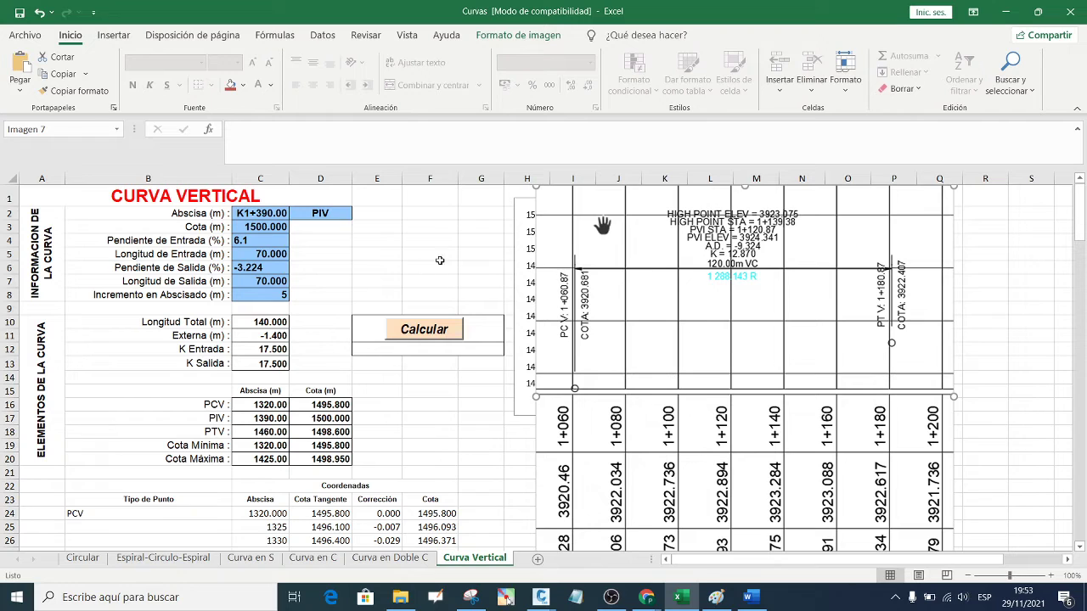
left_click(366, 236)
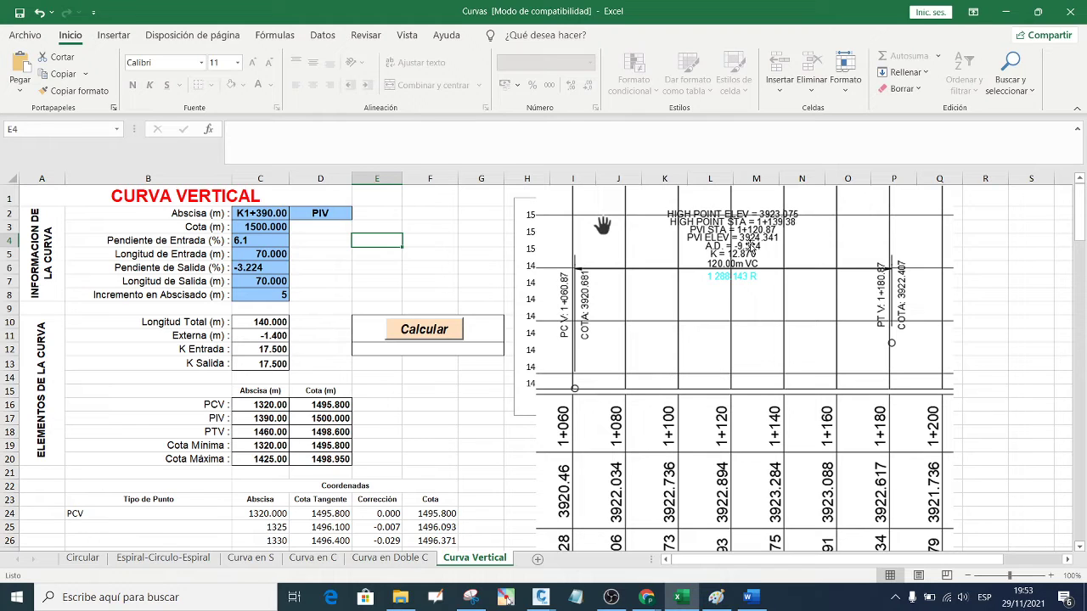
- Set the PIV elevation to 3934.341 and the PIV station to 120.87
left_click(267, 227)
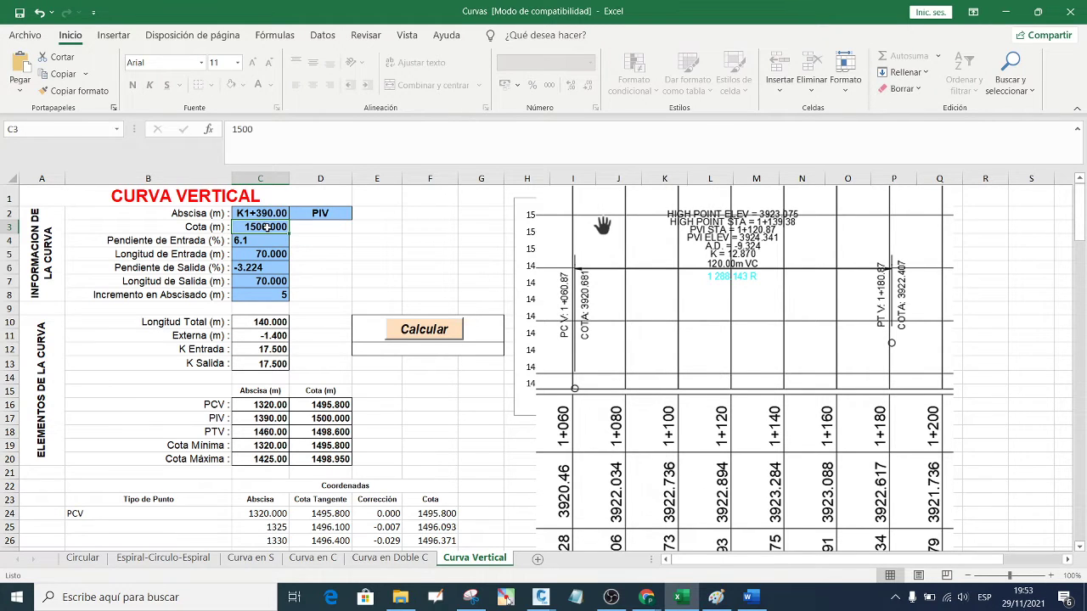
type("3934")
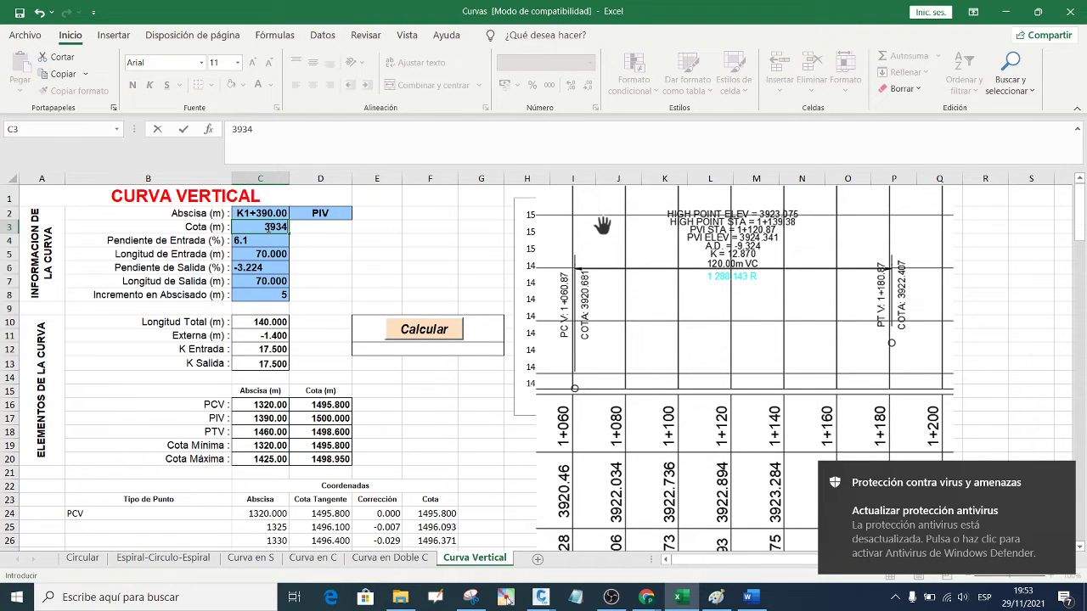
type(".")
type("341")
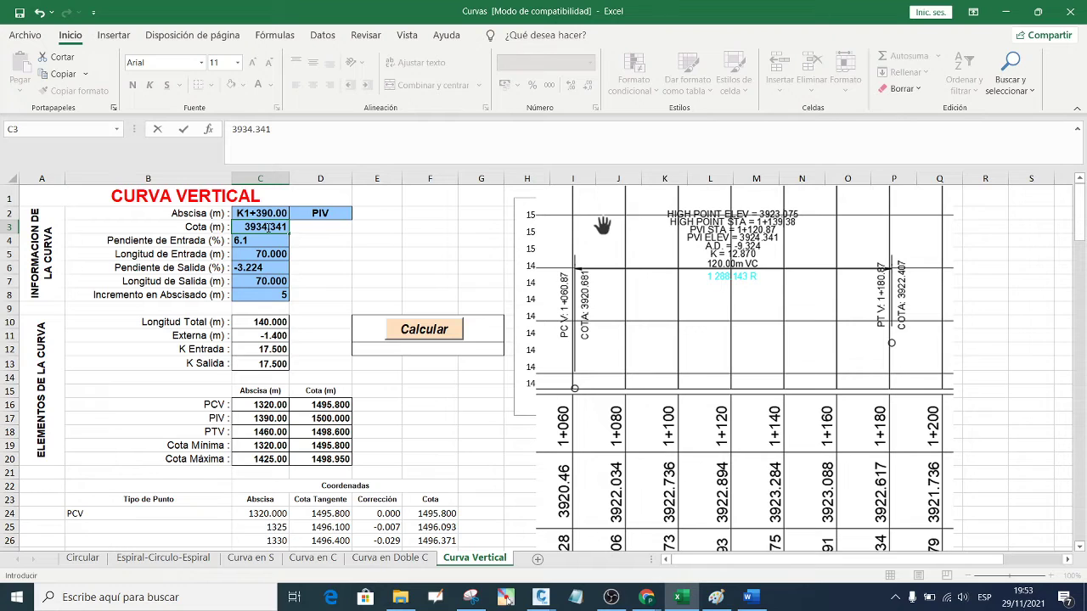
left_click(276, 212)
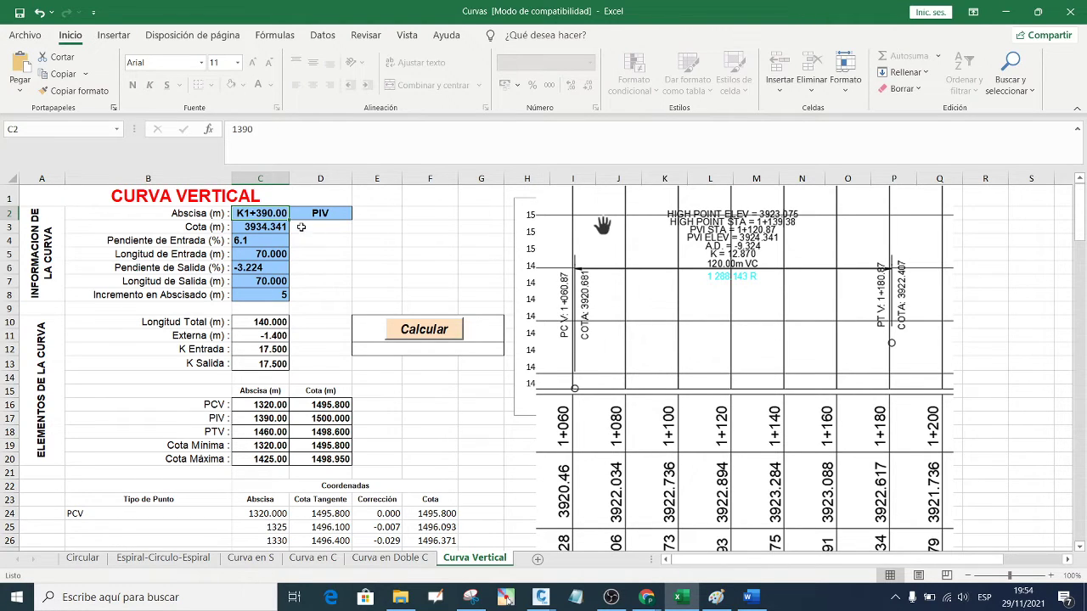
type("120")
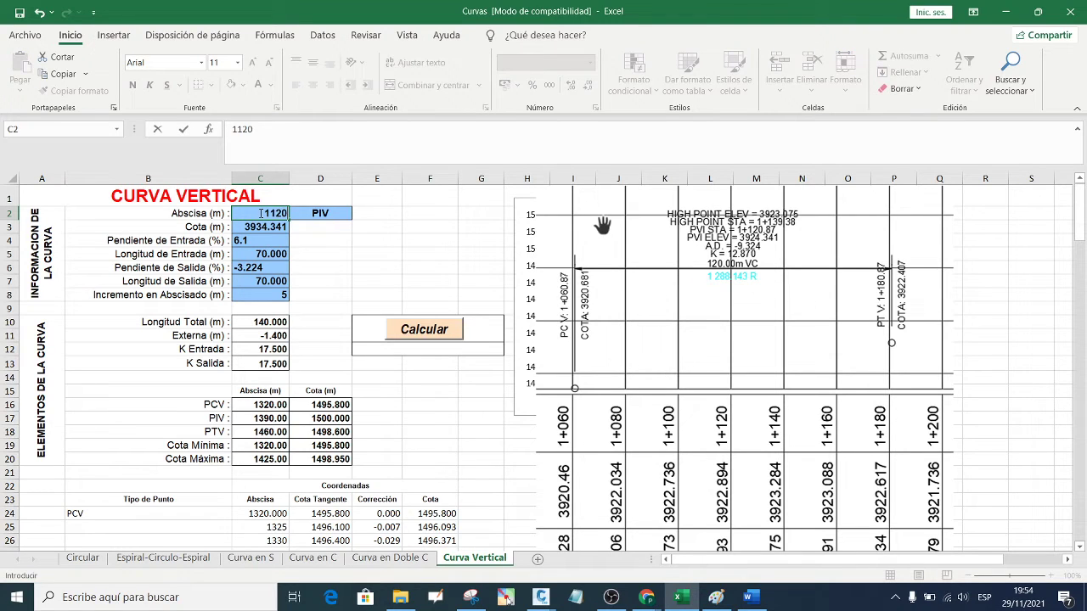
type(".")
type("87")
left_click(321, 244)
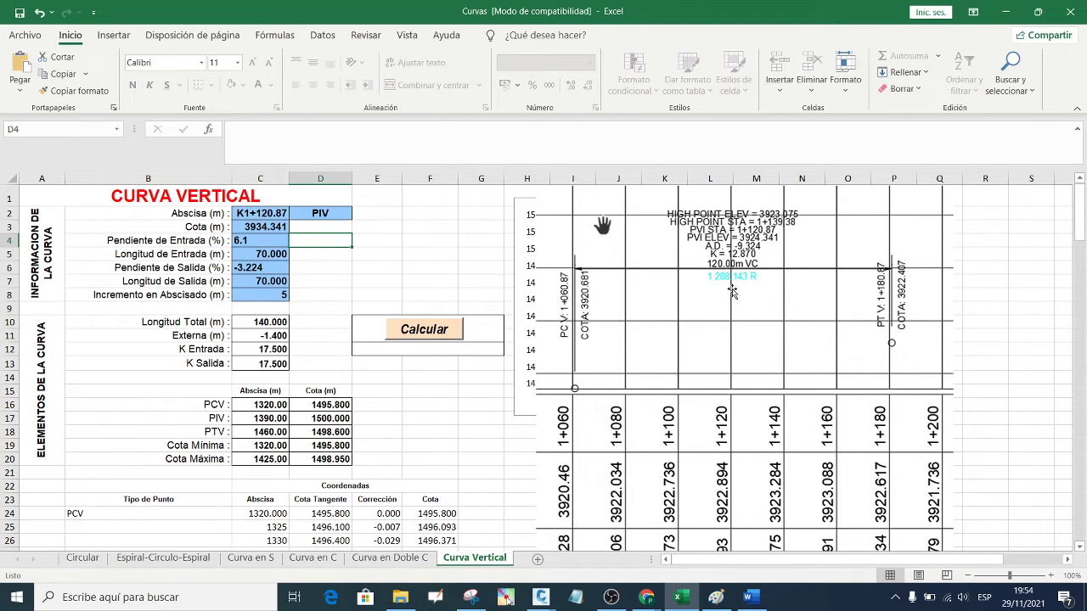
- Set entry and exit lengths to 60, a 10 m increment, and recalculate the curve
left_click(272, 254)
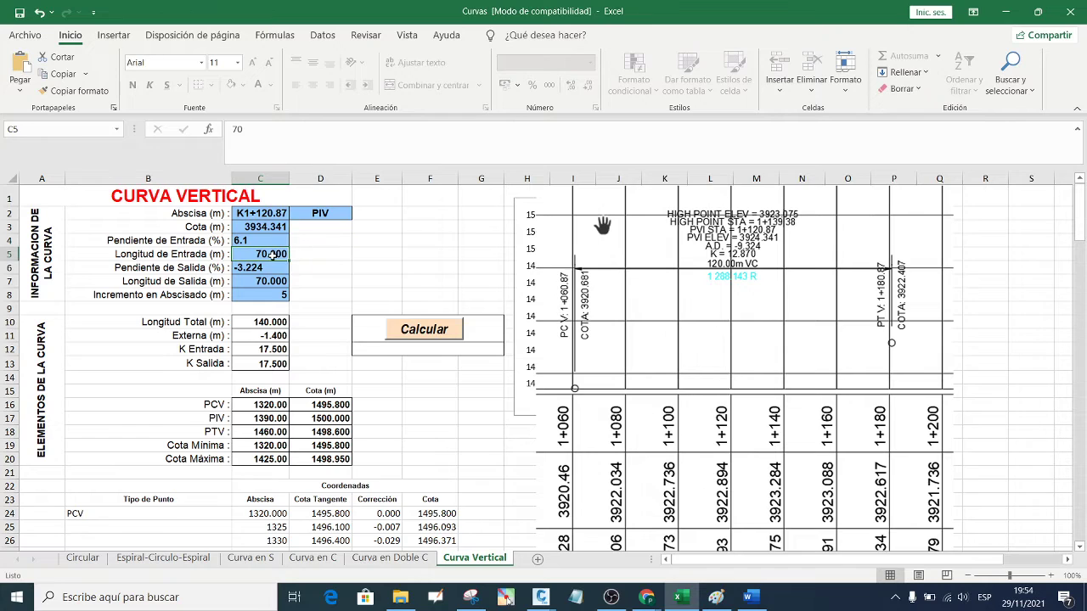
type("60")
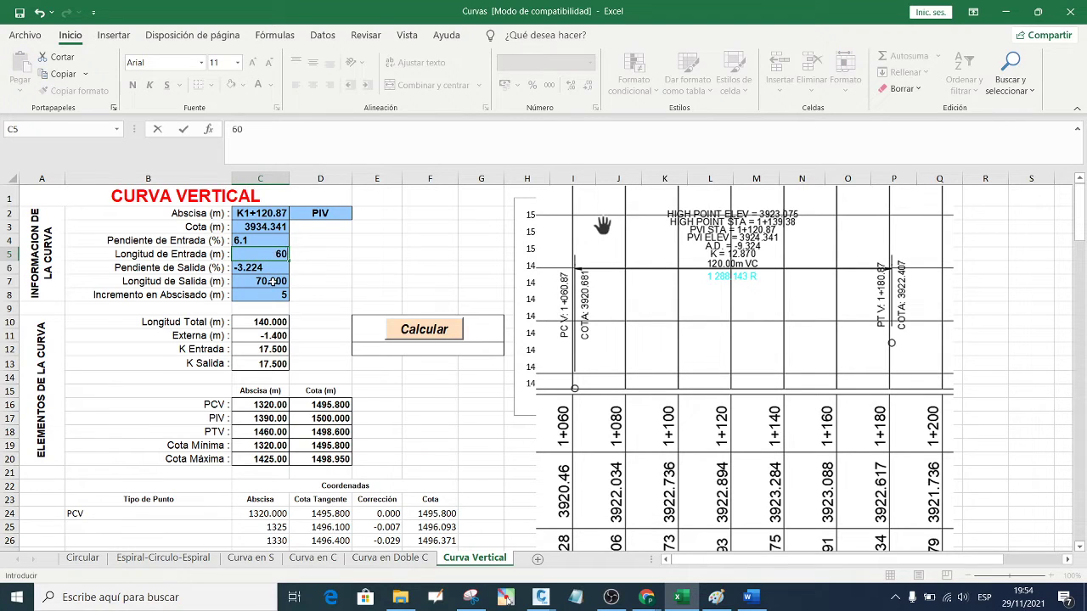
left_click(272, 281)
type("60")
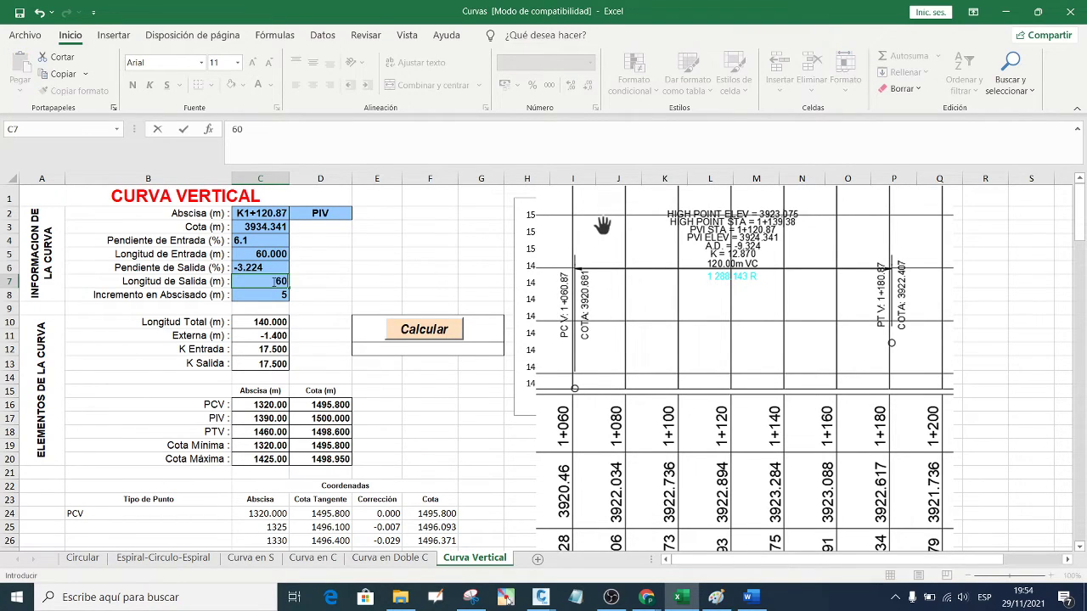
left_click(315, 286)
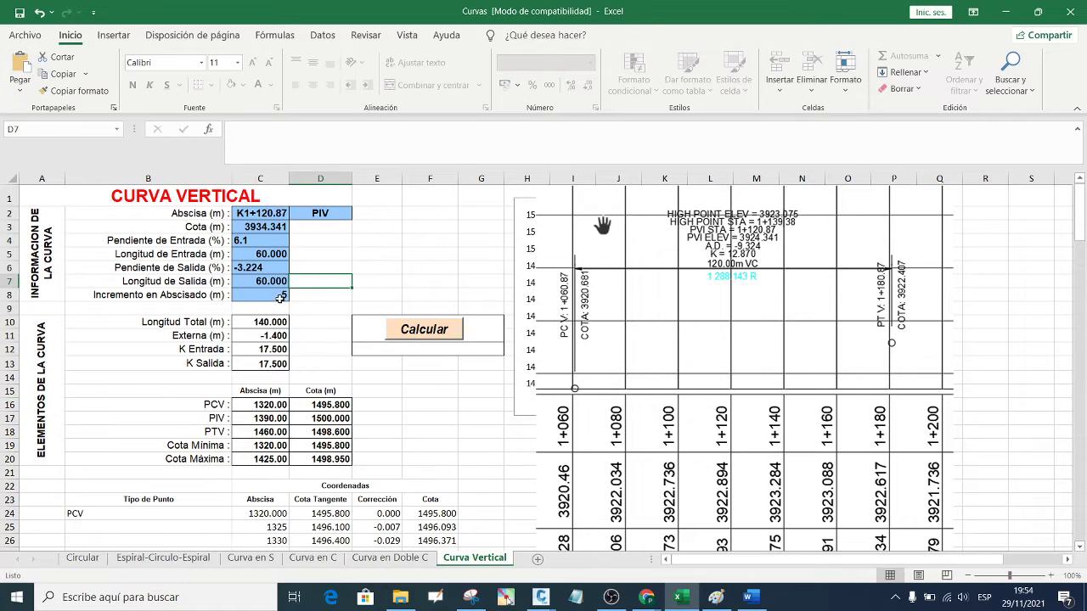
left_click(280, 297)
left_click(295, 297)
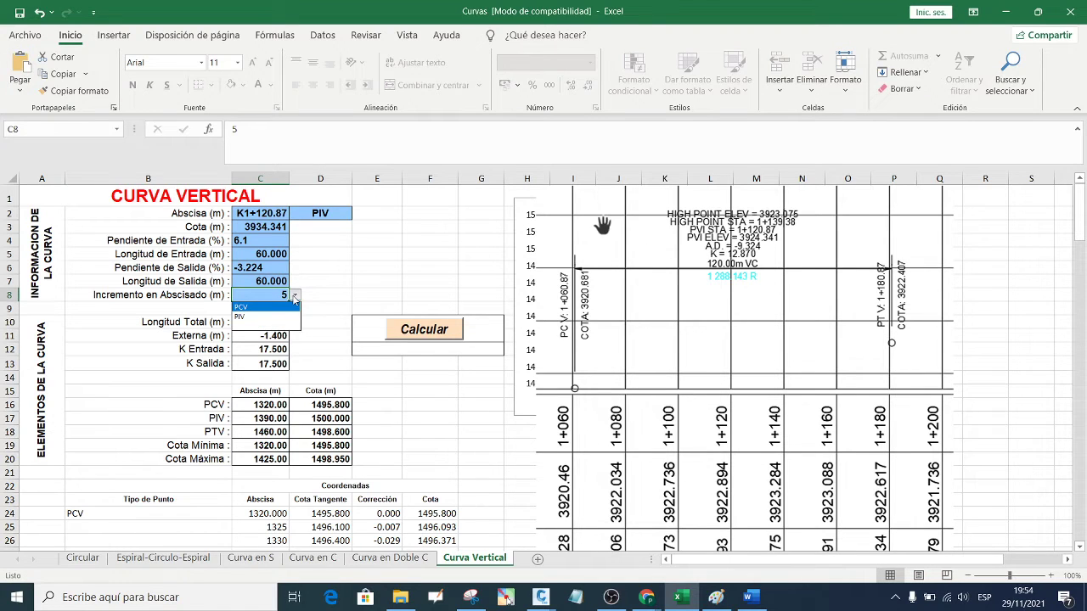
left_click(280, 294)
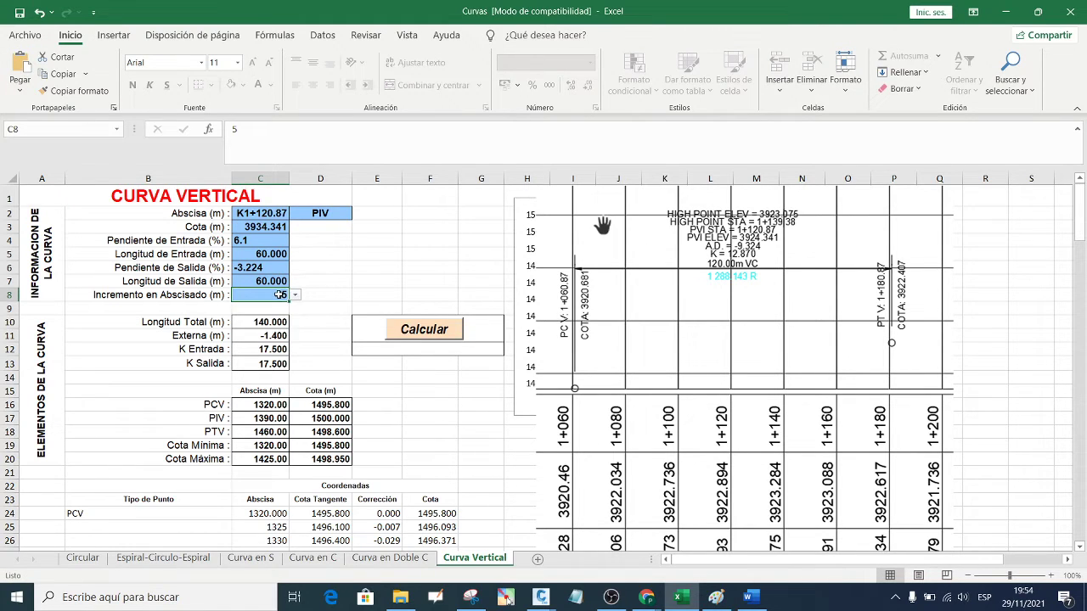
type("10")
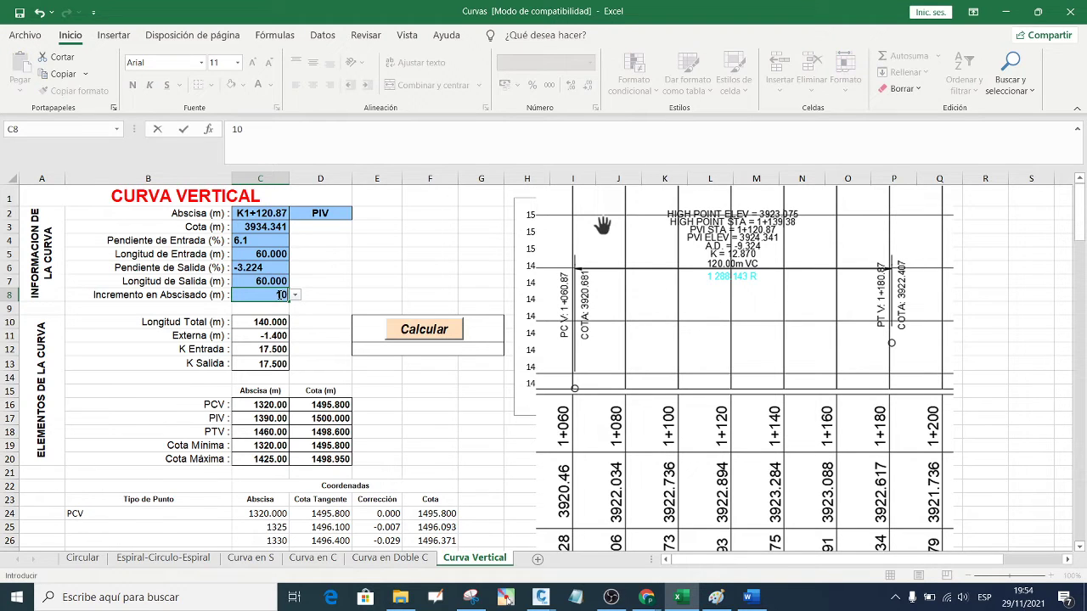
key("Return")
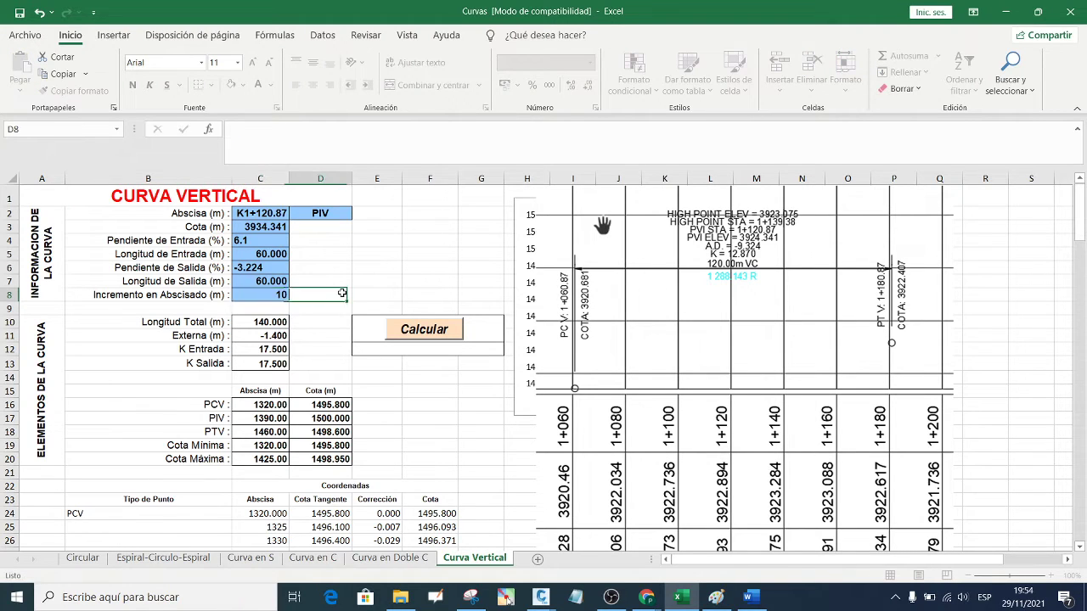
left_click(421, 333)
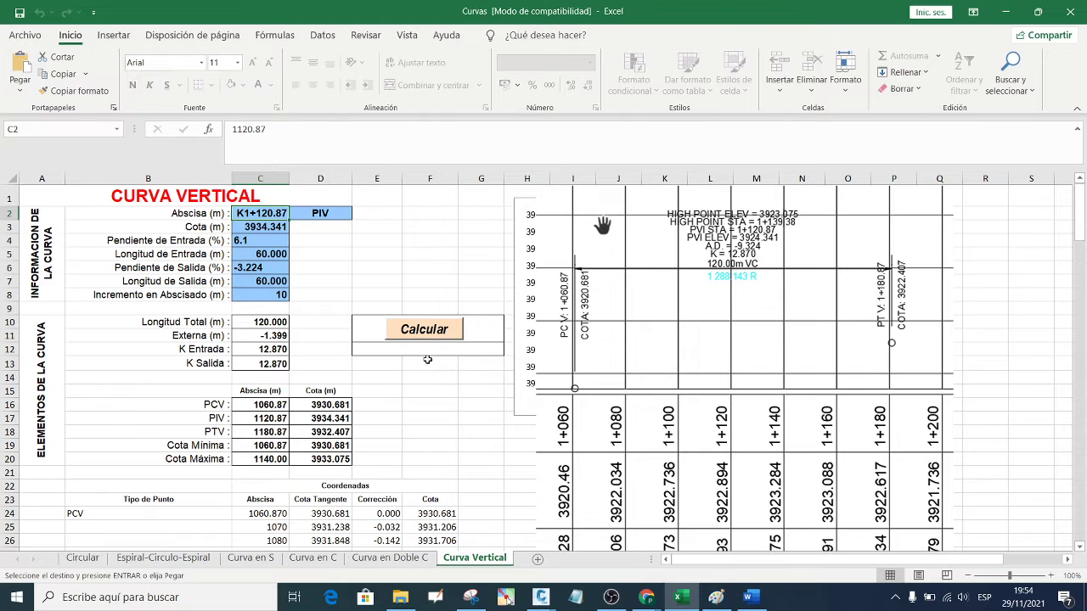
scroll(425, 340, "down", 2)
- Move the profile snip down beside the Coordenadas table
scroll(425, 323, "down", 3)
left_click(646, 268)
left_click_drag(645, 267, 638, 377)
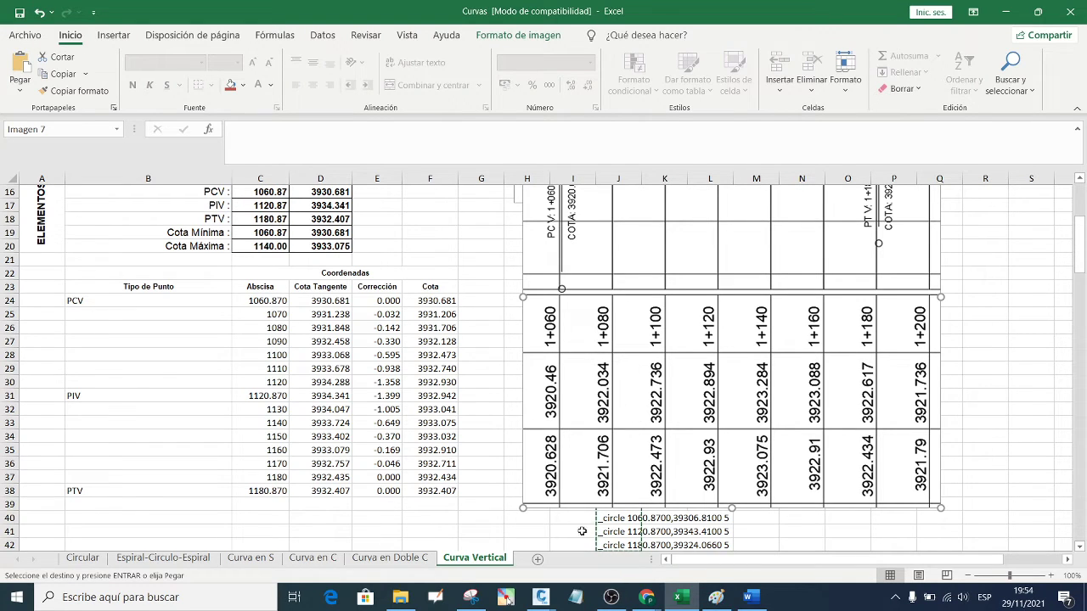
- Box station 1+080, its elevation 3921.706 and row 26 in red, then clear the marks
left_click(506, 598)
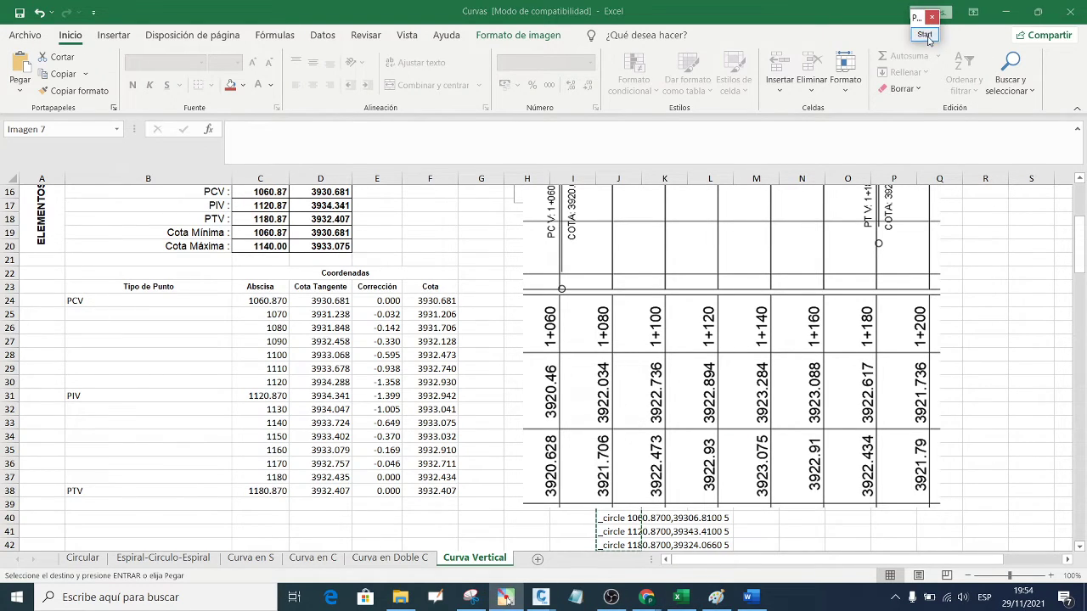
left_click(924, 34)
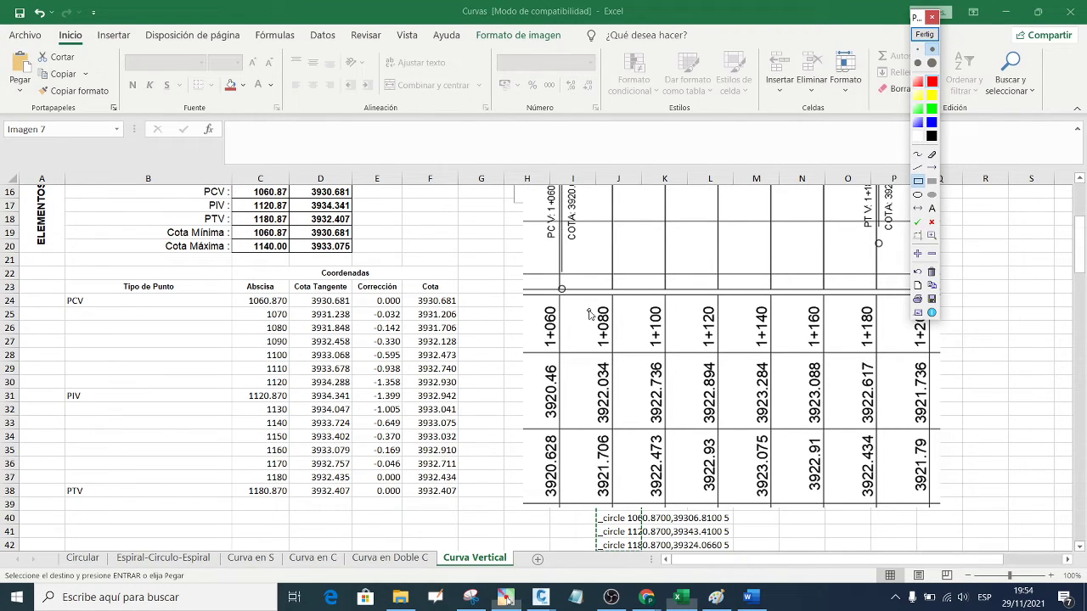
left_click_drag(587, 303, 617, 351)
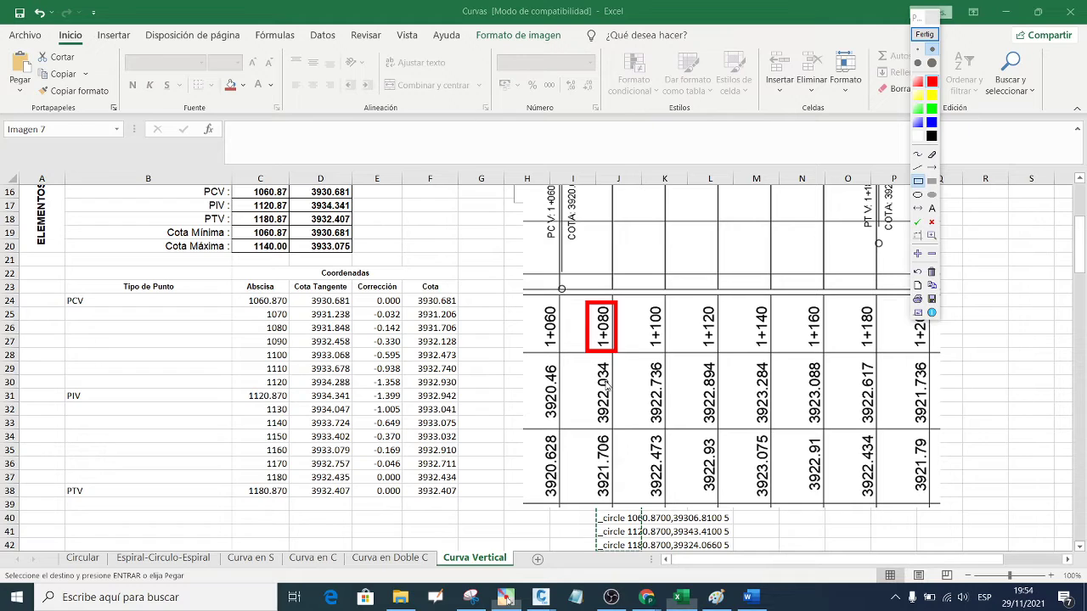
left_click_drag(586, 433, 623, 502)
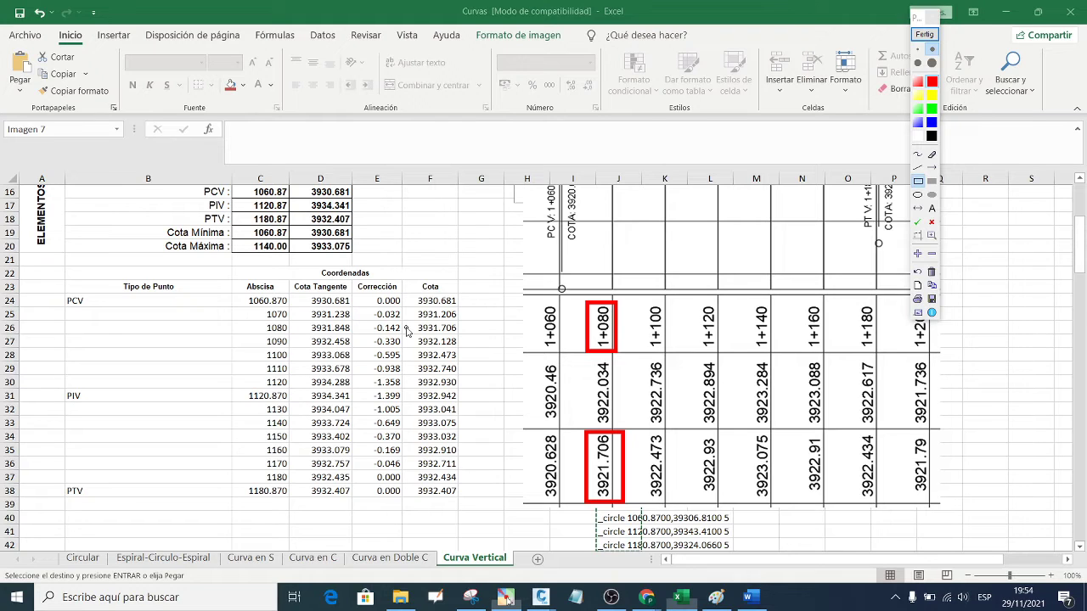
left_click_drag(264, 323, 472, 336)
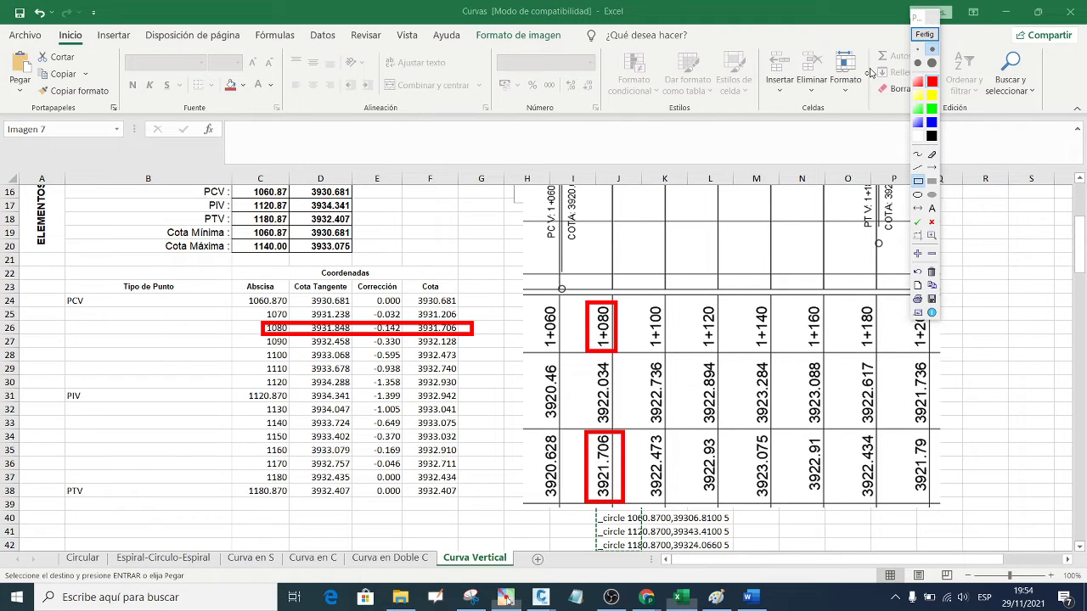
left_click(931, 17)
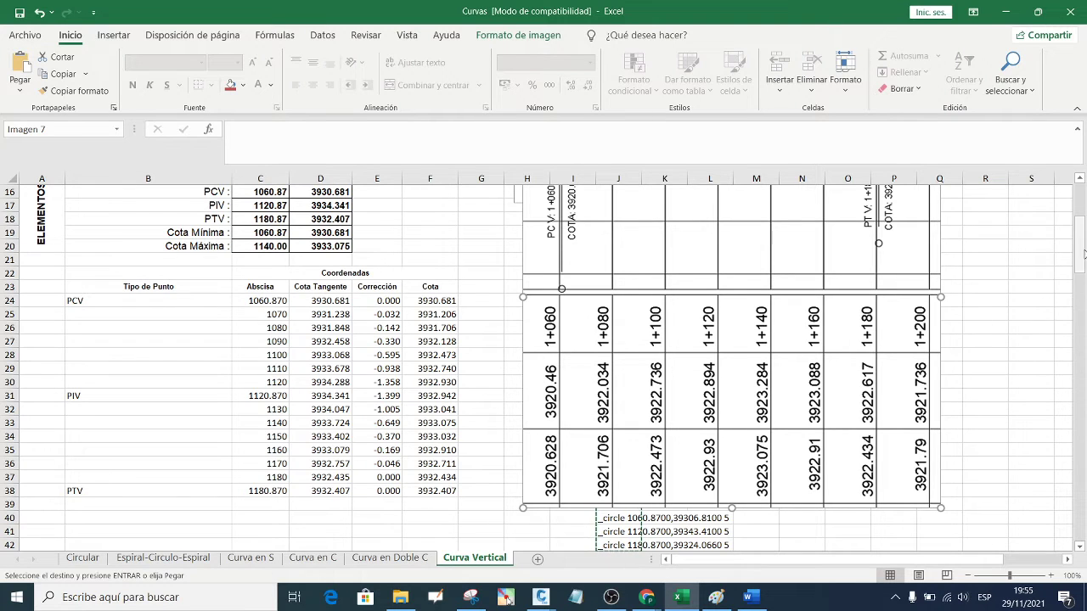
- Retype the PIV elevation in C3 as 3924.341
left_click_drag(1080, 255, 1081, 219)
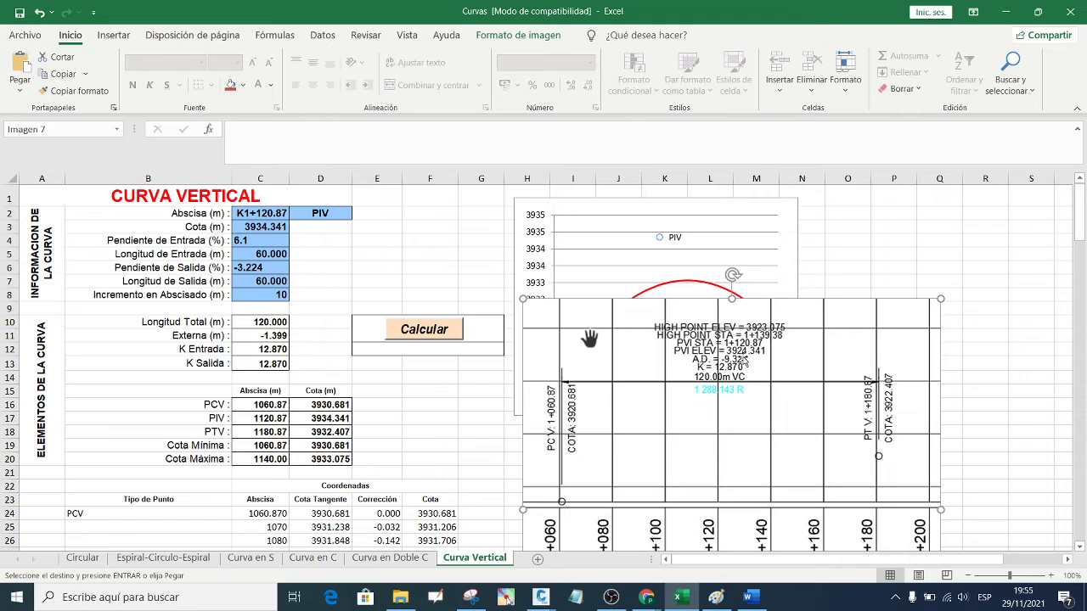
left_click(260, 228)
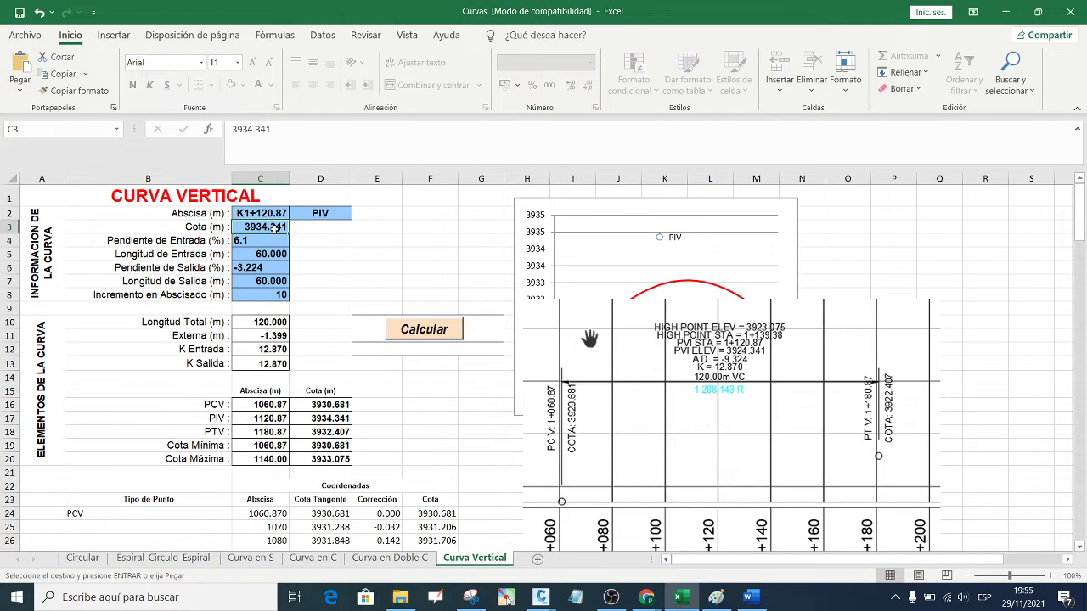
type("39")
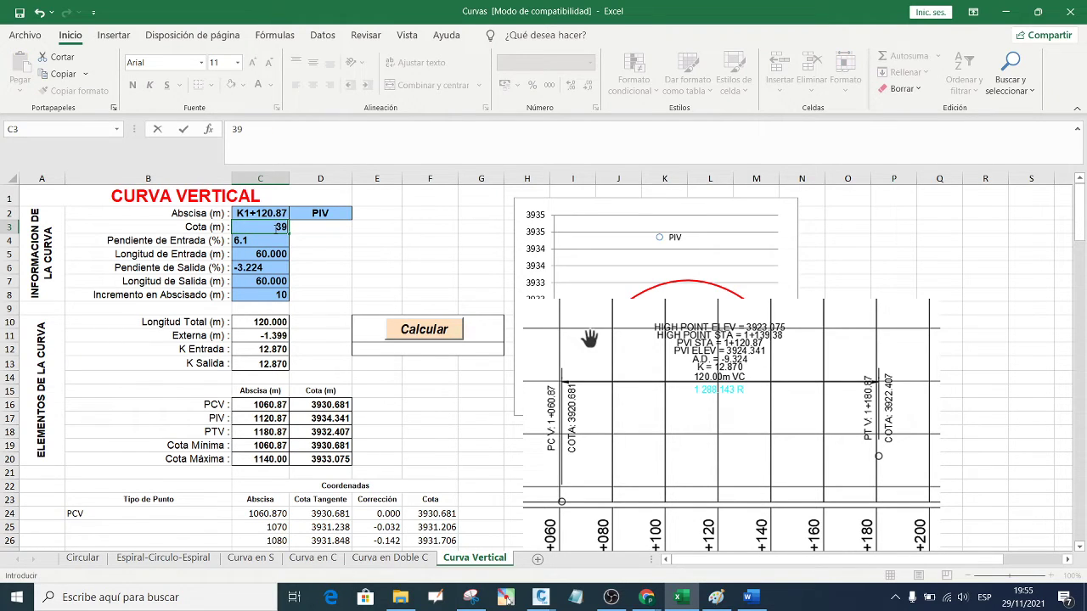
type("24")
type(".")
type("341")
- Recalculate the vertical curve with the corrected PIV elevation
left_click(424, 329)
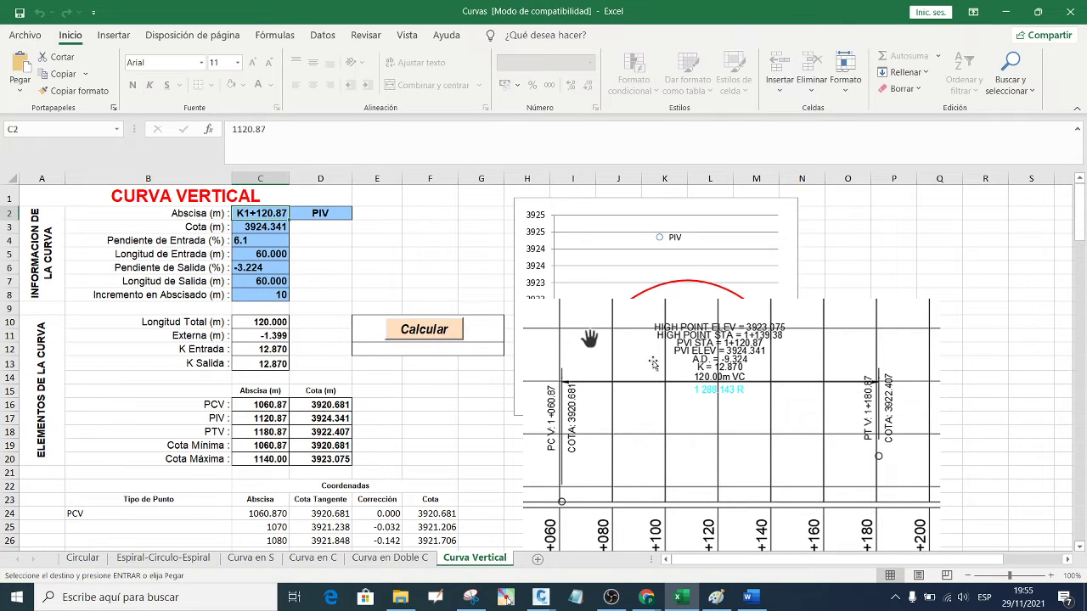
scroll(653, 364, "down", 3)
scroll(646, 369, "down", 4)
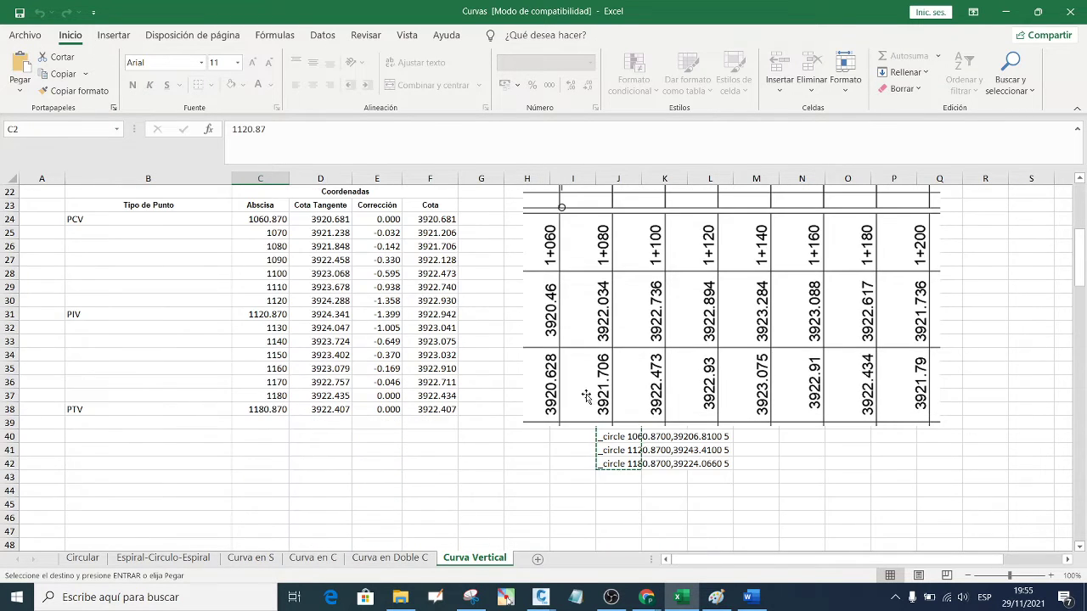
scroll(586, 396, "up", 1)
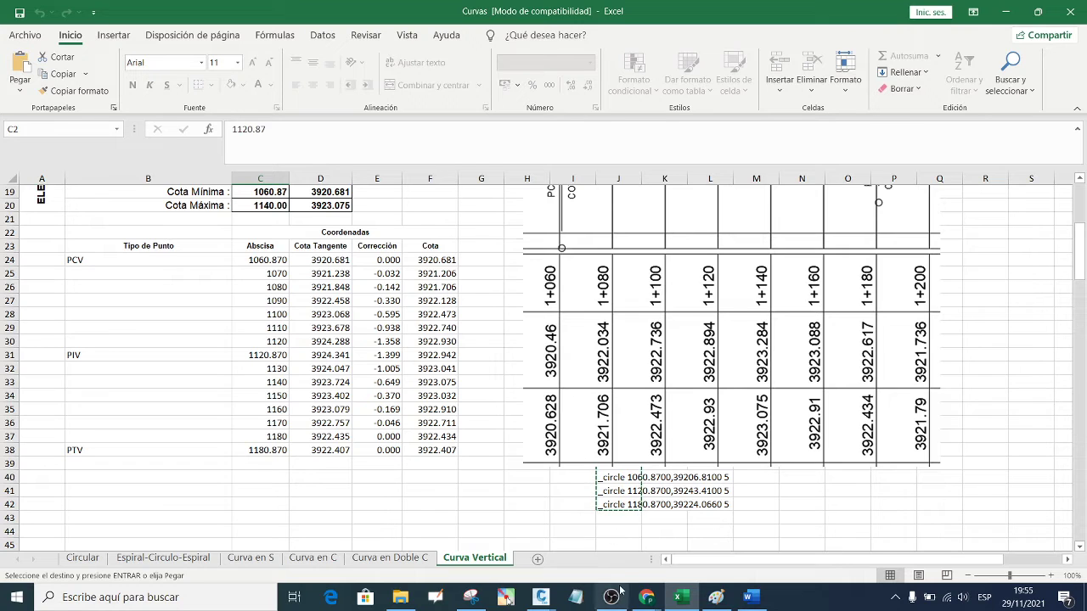
- Box rows 1080, 1100, 1140 and profile elevations 3921.706, 3922.473, 3923.075 in red
left_click(505, 597)
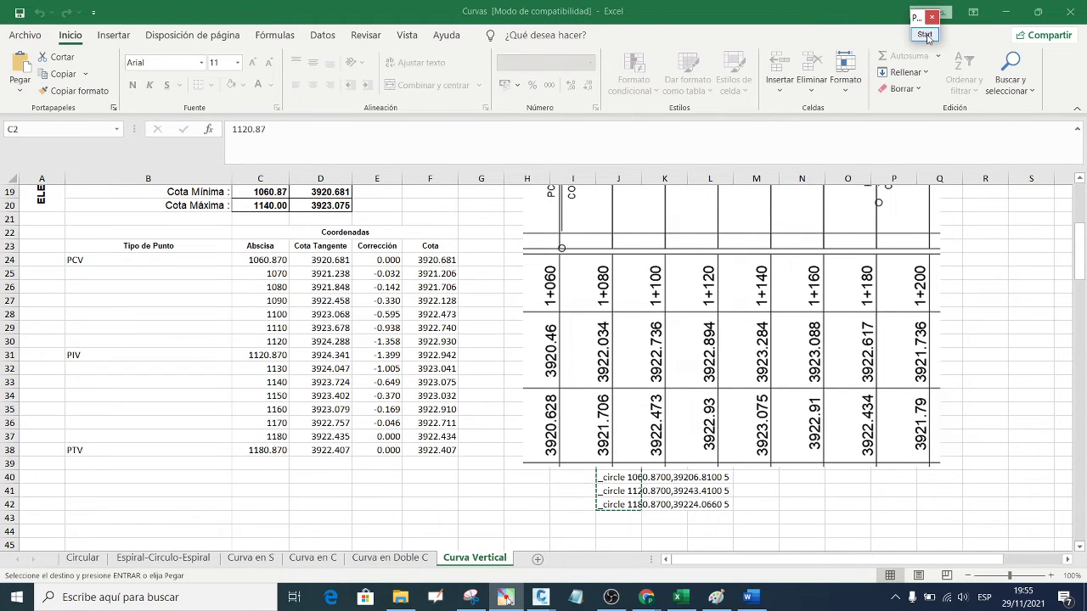
left_click(925, 35)
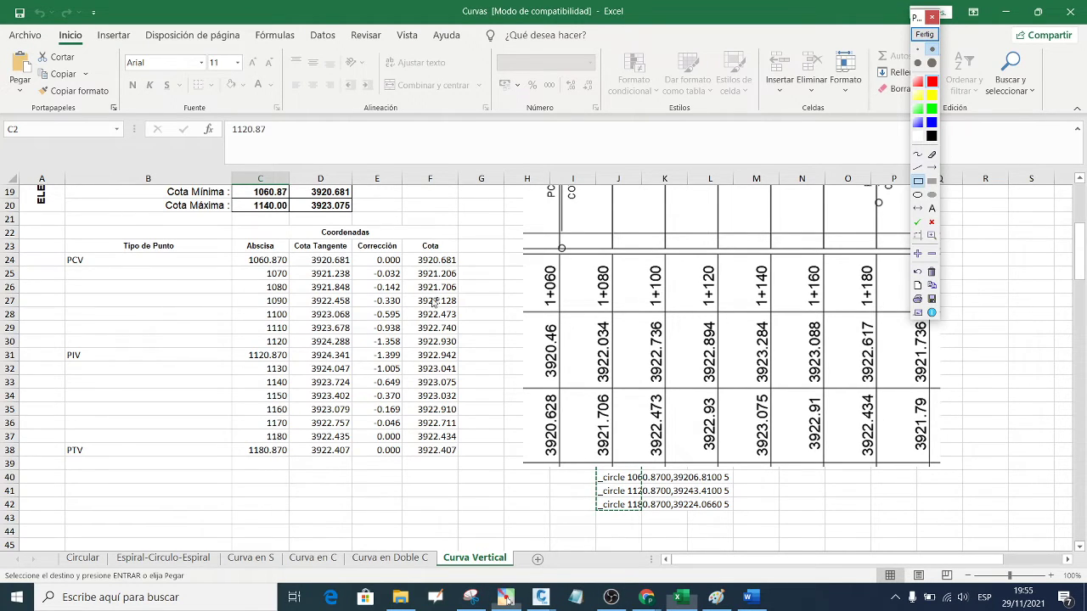
left_click_drag(235, 281, 461, 295)
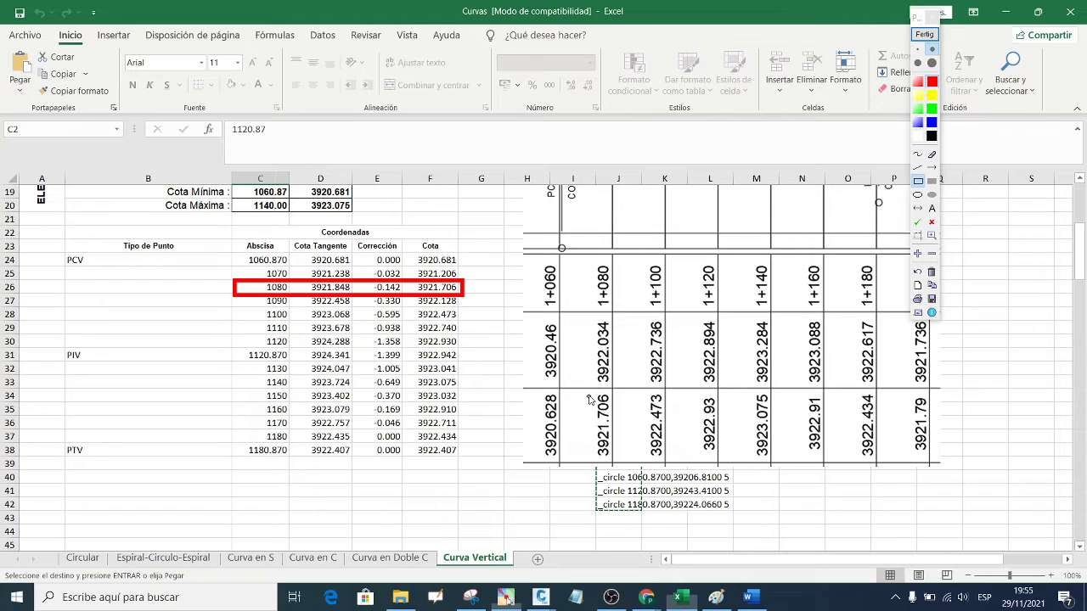
left_click_drag(590, 389, 618, 465)
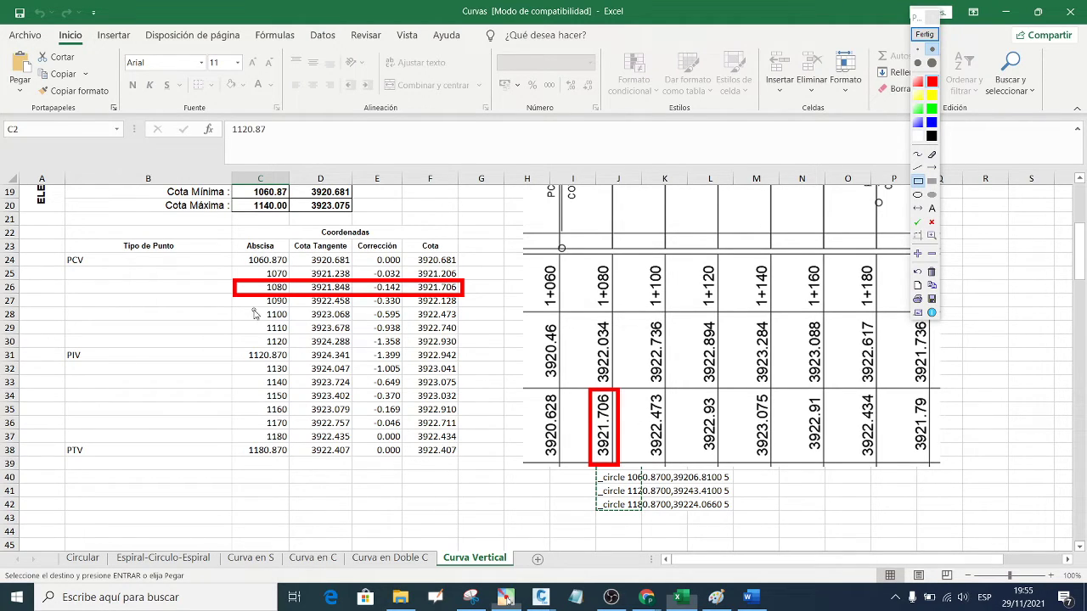
left_click_drag(241, 308, 468, 322)
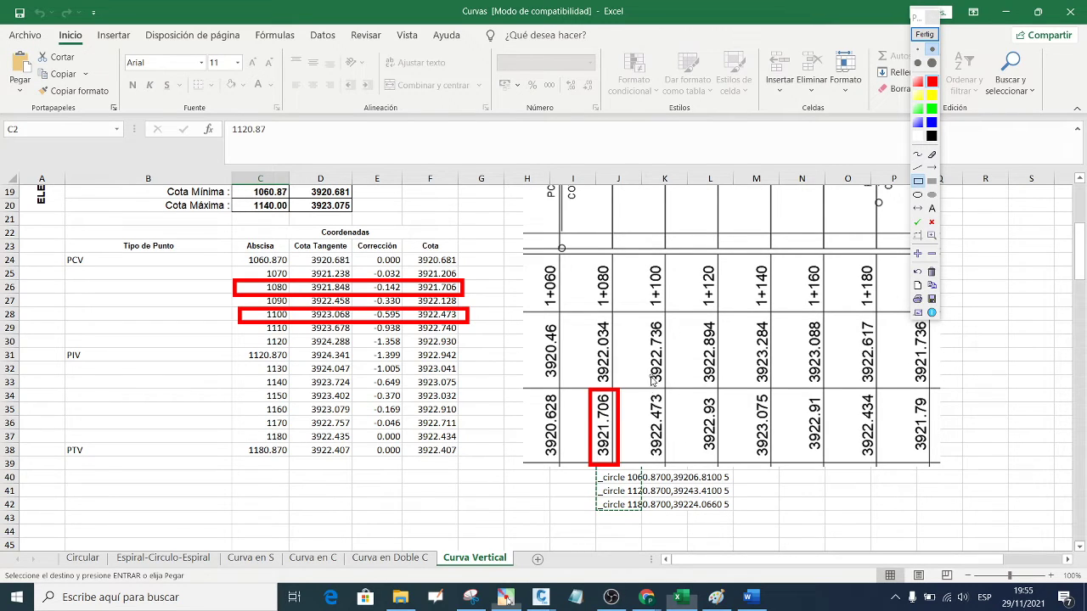
left_click_drag(642, 390, 674, 465)
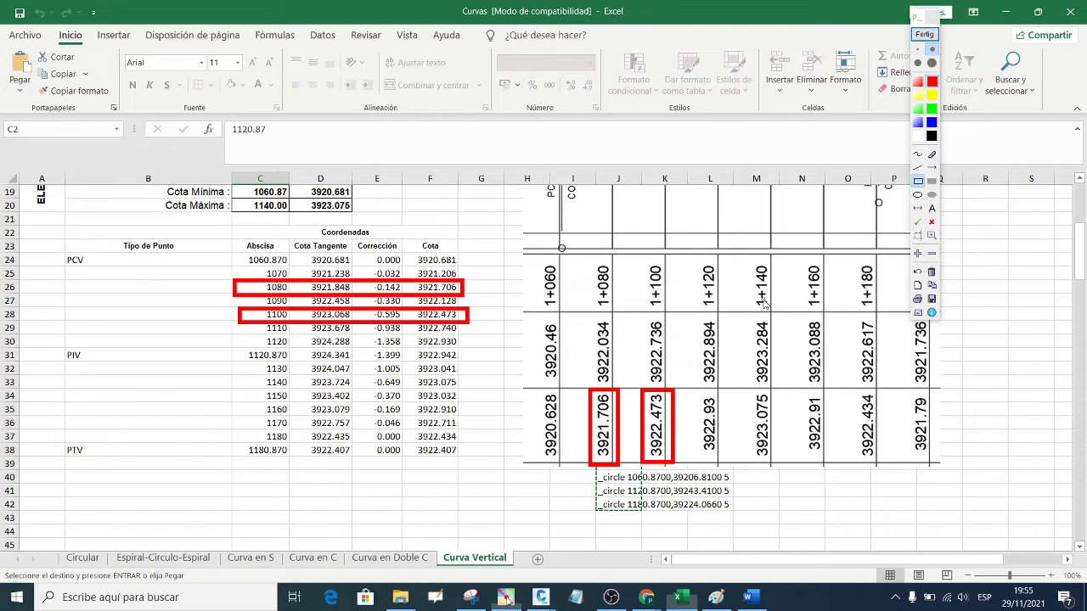
left_click_drag(249, 377, 468, 389)
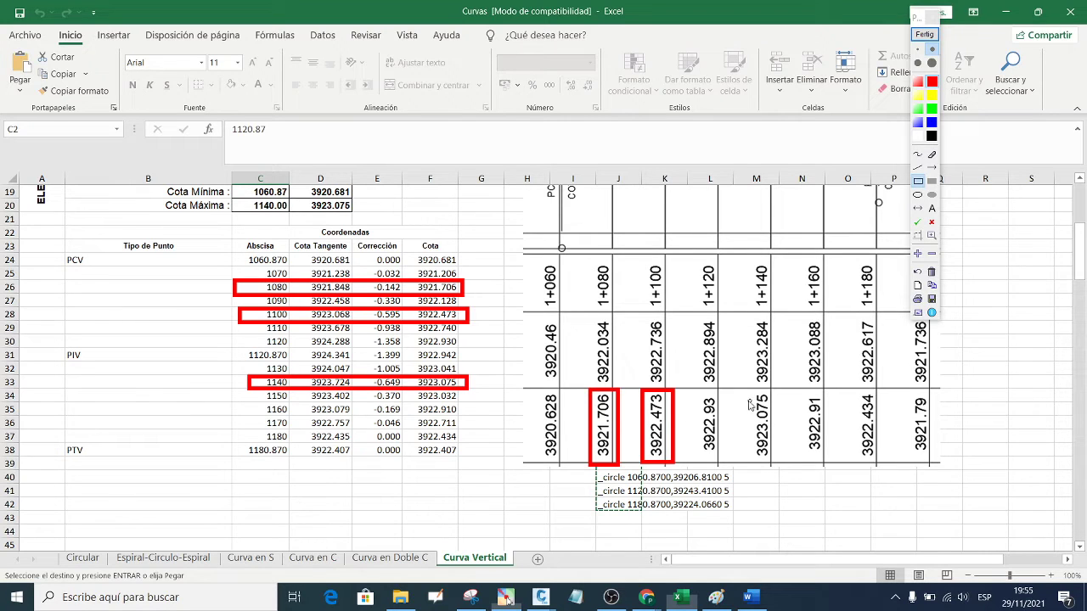
left_click_drag(744, 391, 780, 473)
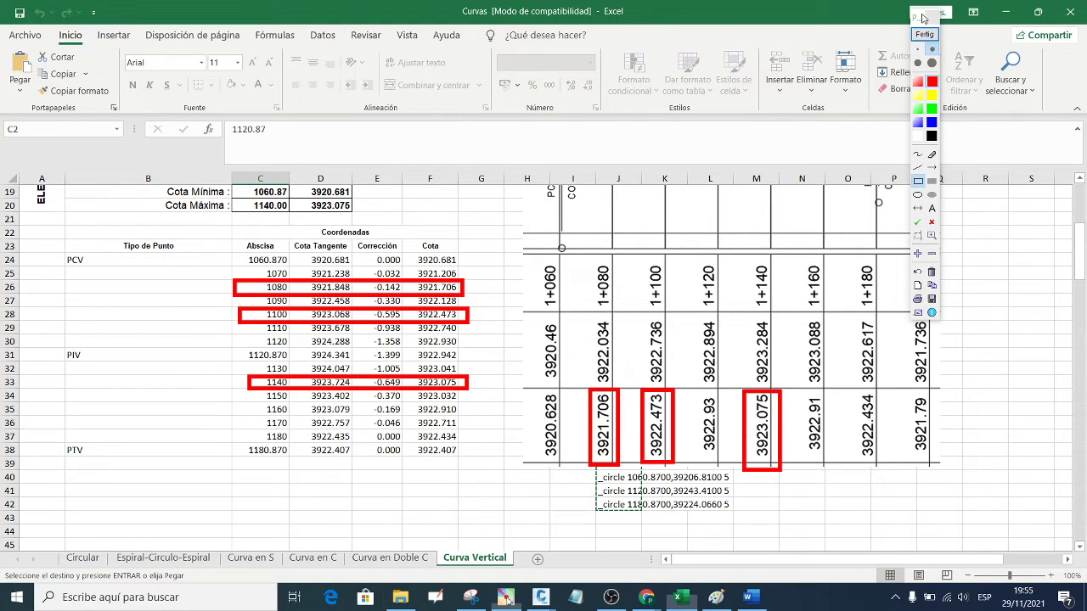
left_click_drag(925, 17, 995, 163)
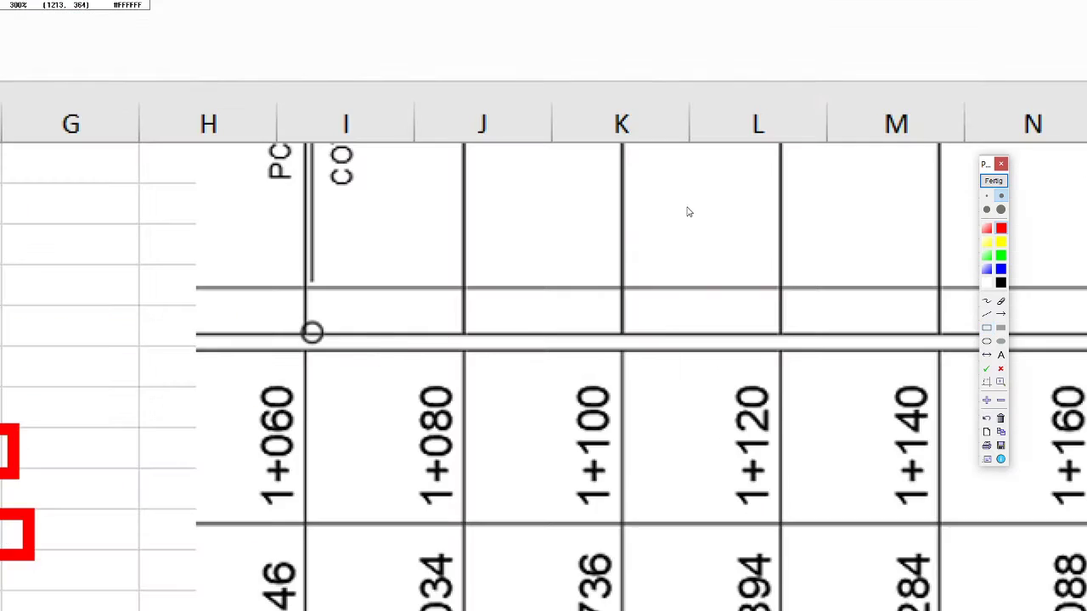
- Finish the screen annotation so the red comparison boxes disappear
left_click(850, 222)
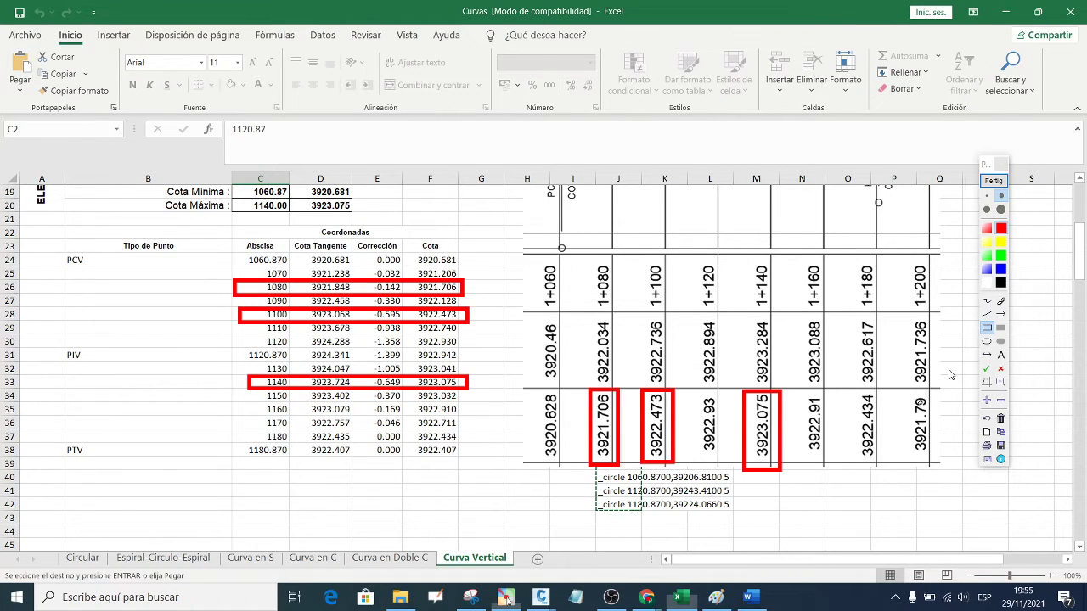
left_click(992, 178)
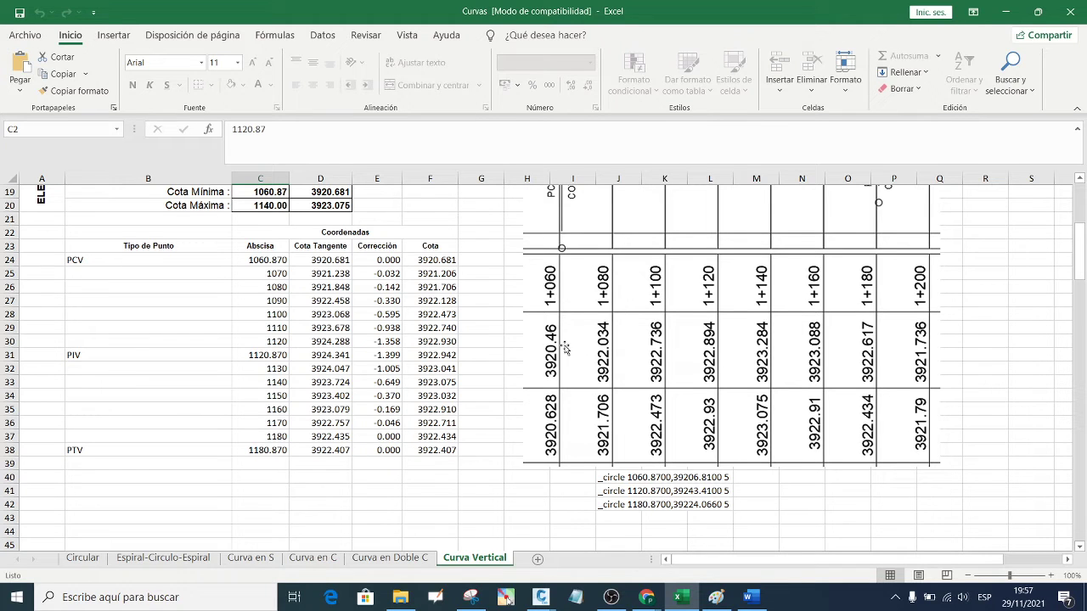
- Set the C8 abscissa increment to 20, recalculate, and move the profile snip above the _circle cells
left_click(481, 279)
scroll(481, 279, "up", 4)
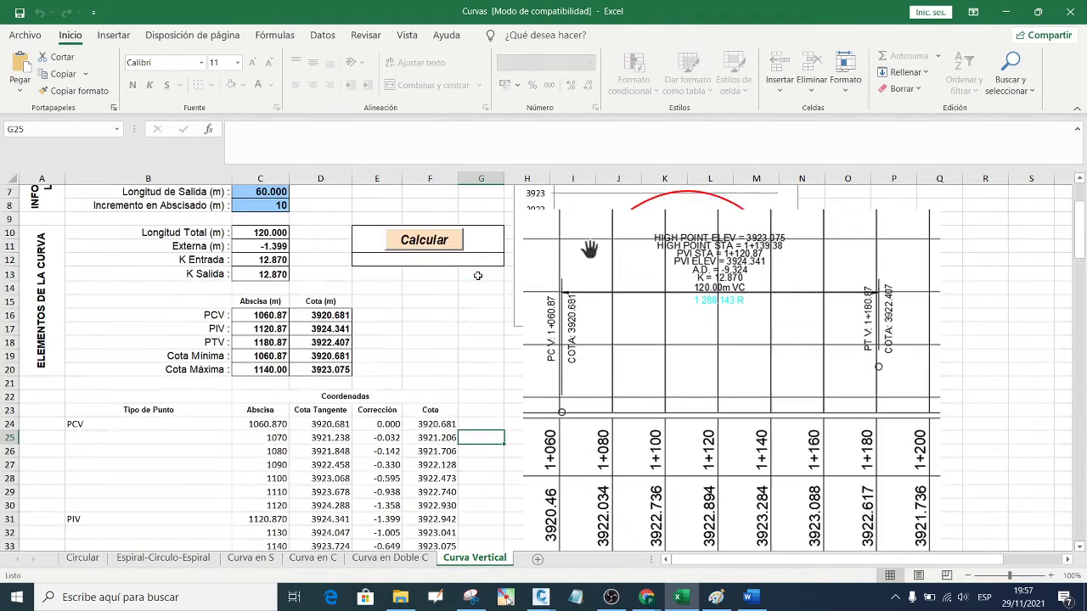
scroll(481, 278, "up", 2)
left_click(278, 299)
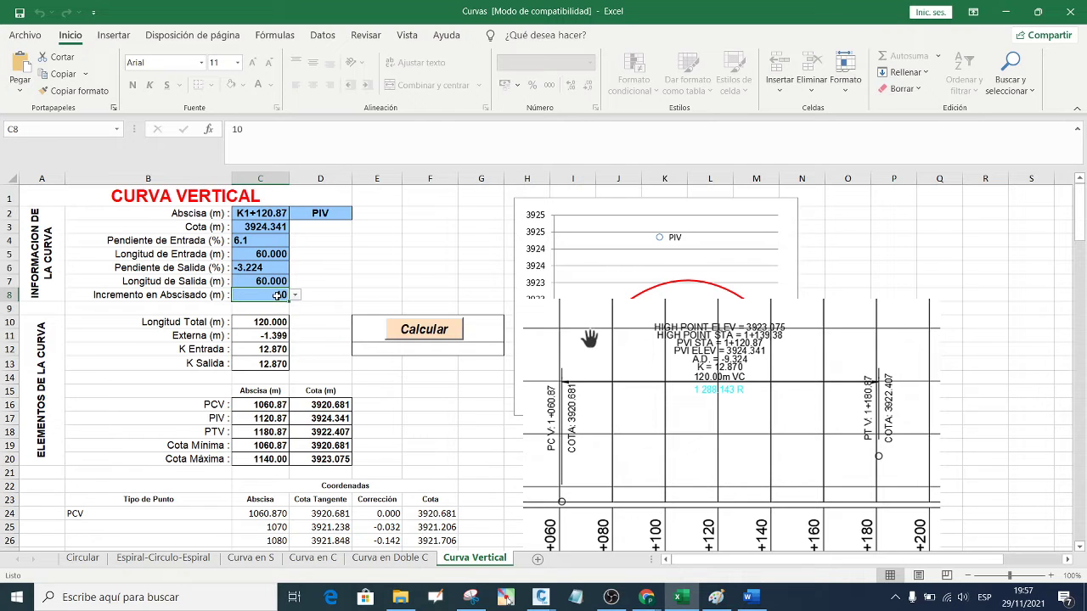
type("20")
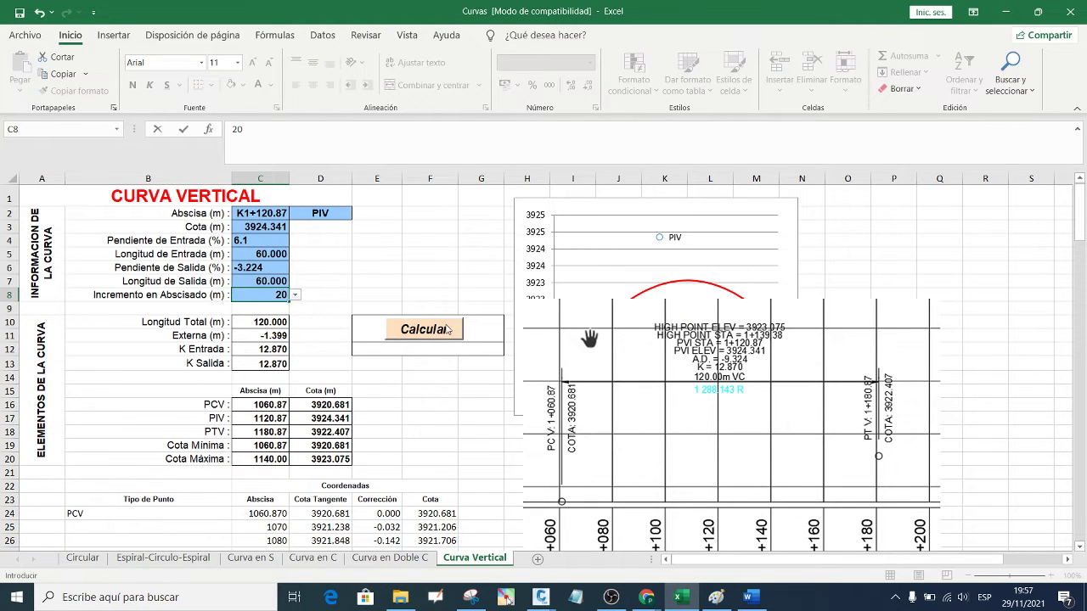
left_click(448, 330)
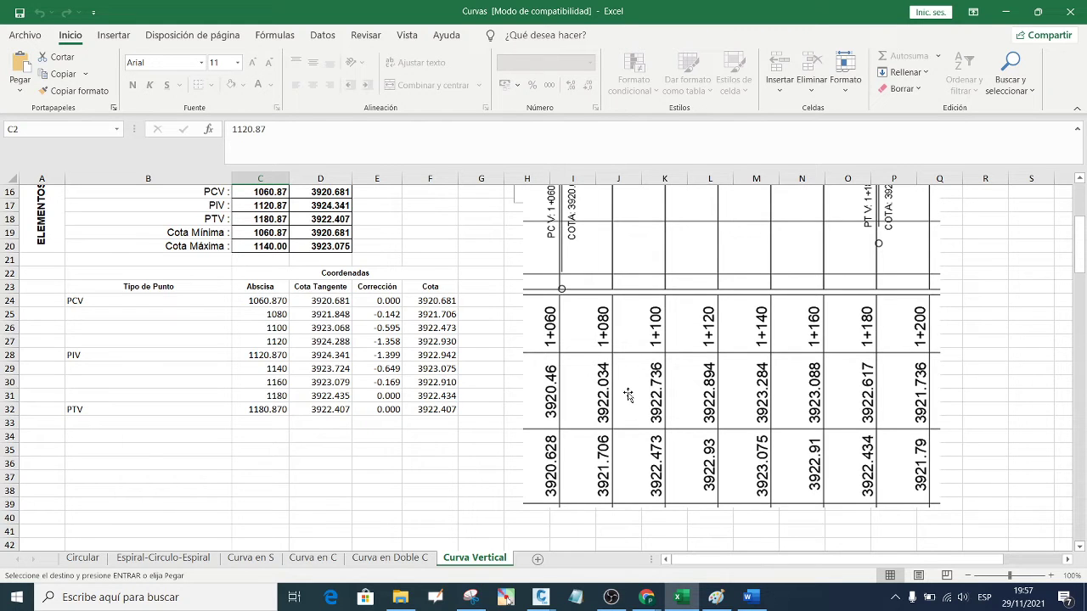
left_click_drag(628, 395, 603, 327)
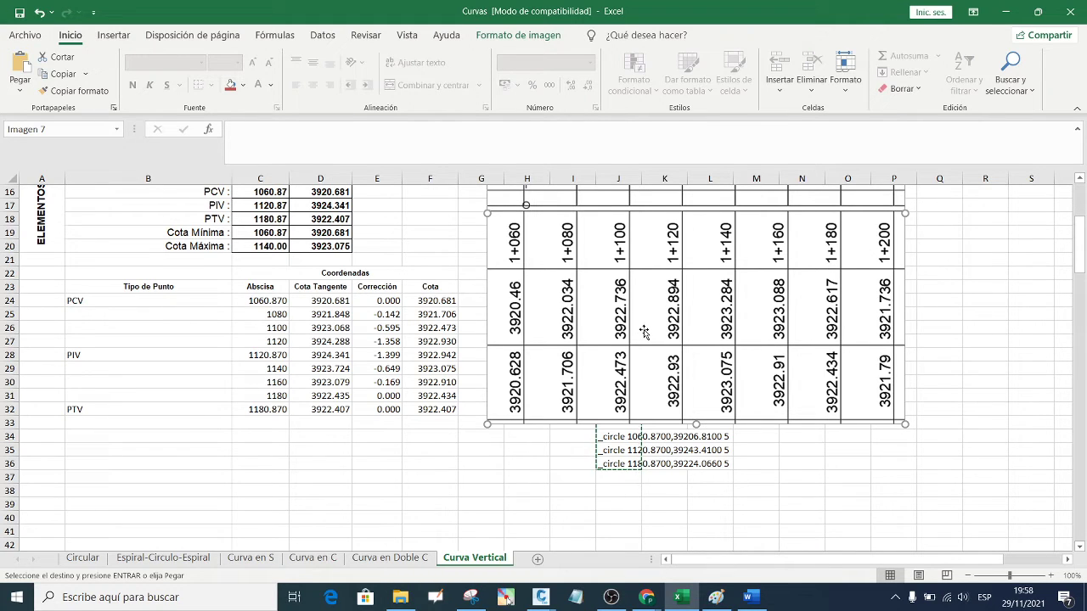
left_click(548, 597)
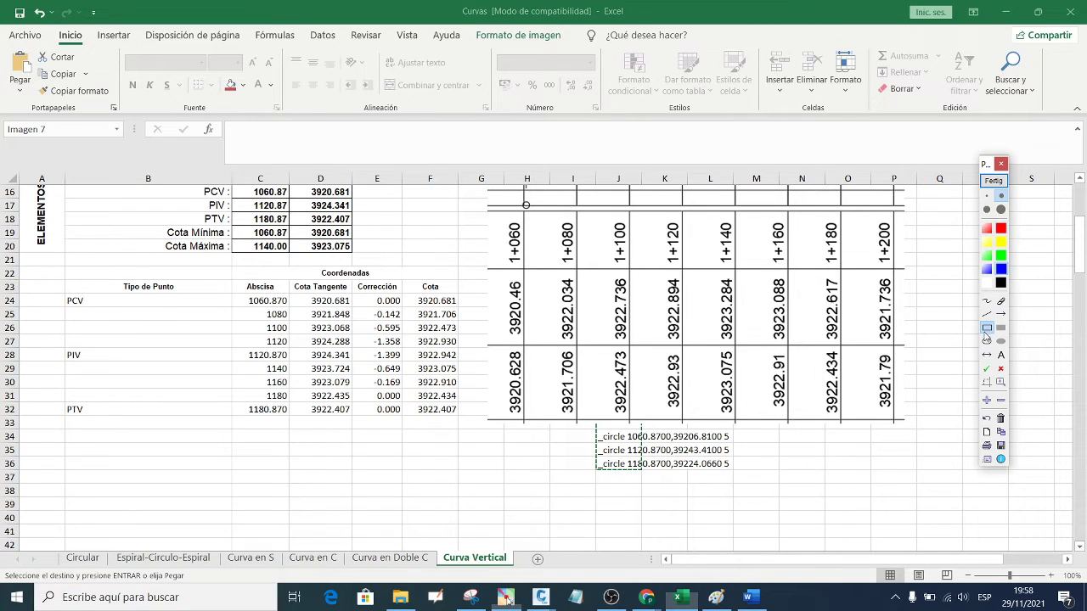
left_click(256, 315)
left_click_drag(256, 309, 464, 320)
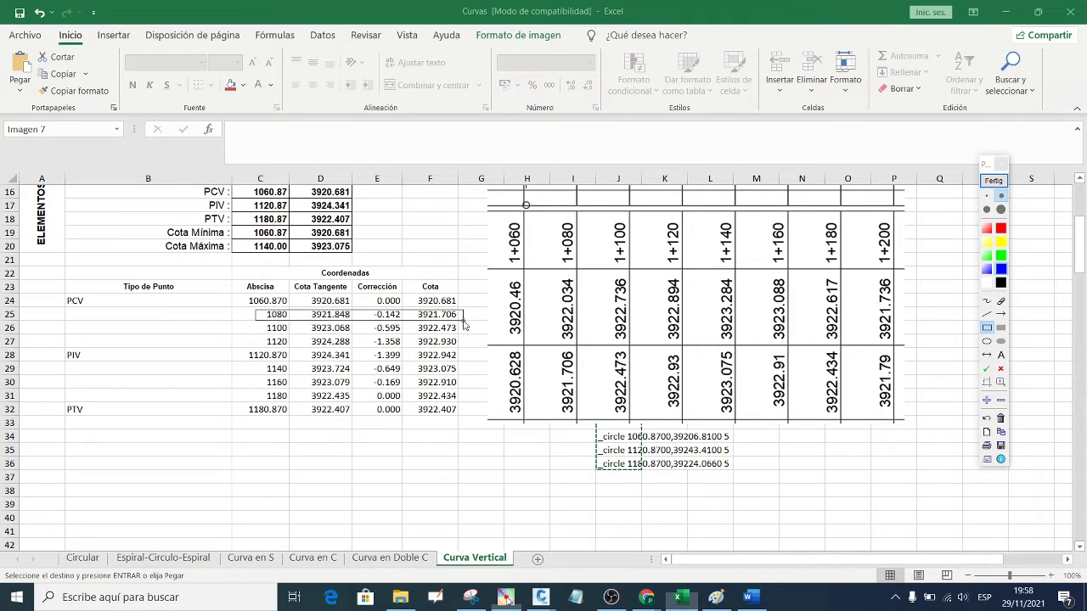
left_click_drag(559, 345, 584, 419)
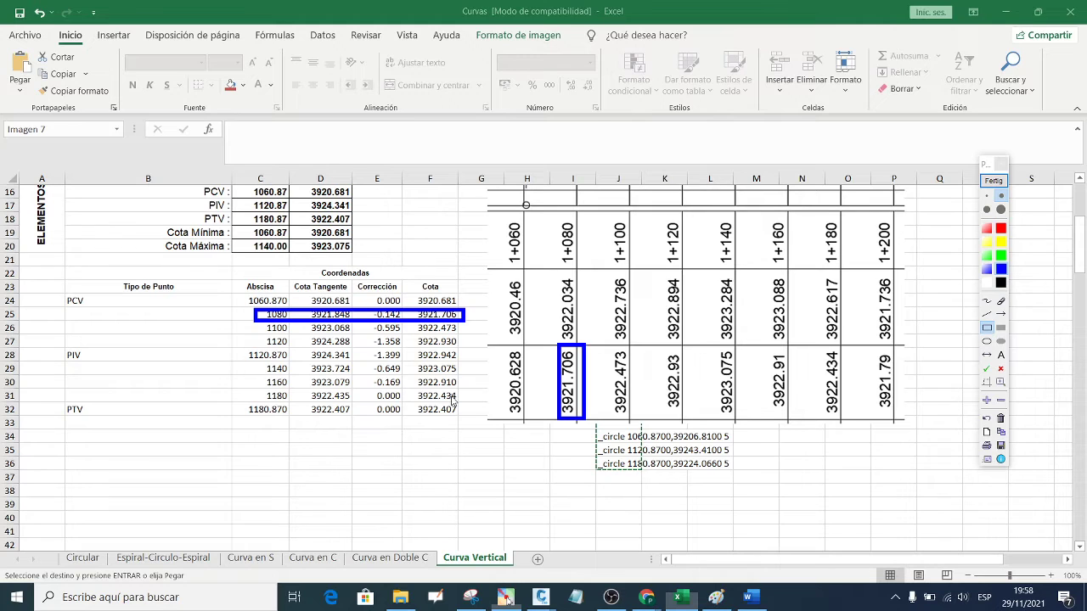
left_click_drag(255, 396, 466, 403)
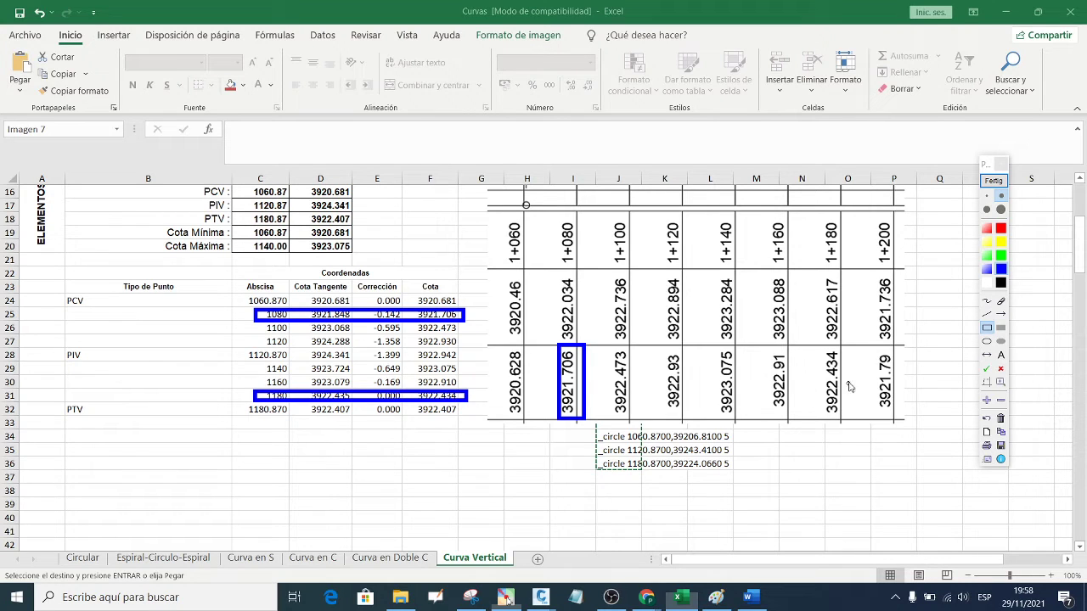
left_click(817, 350)
left_click_drag(821, 223, 841, 413)
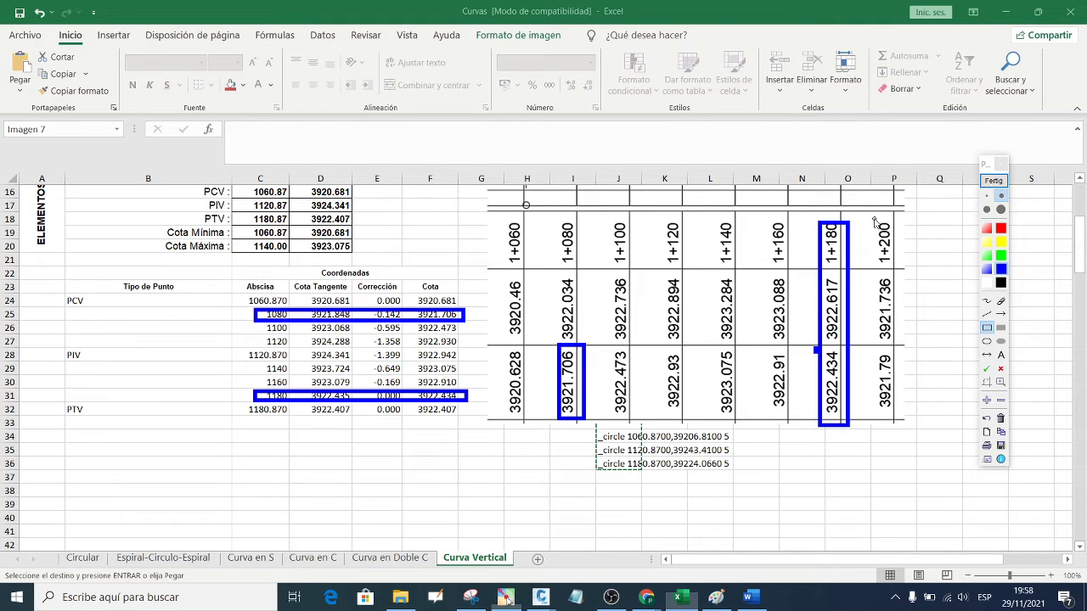
left_click_drag(875, 222, 907, 424)
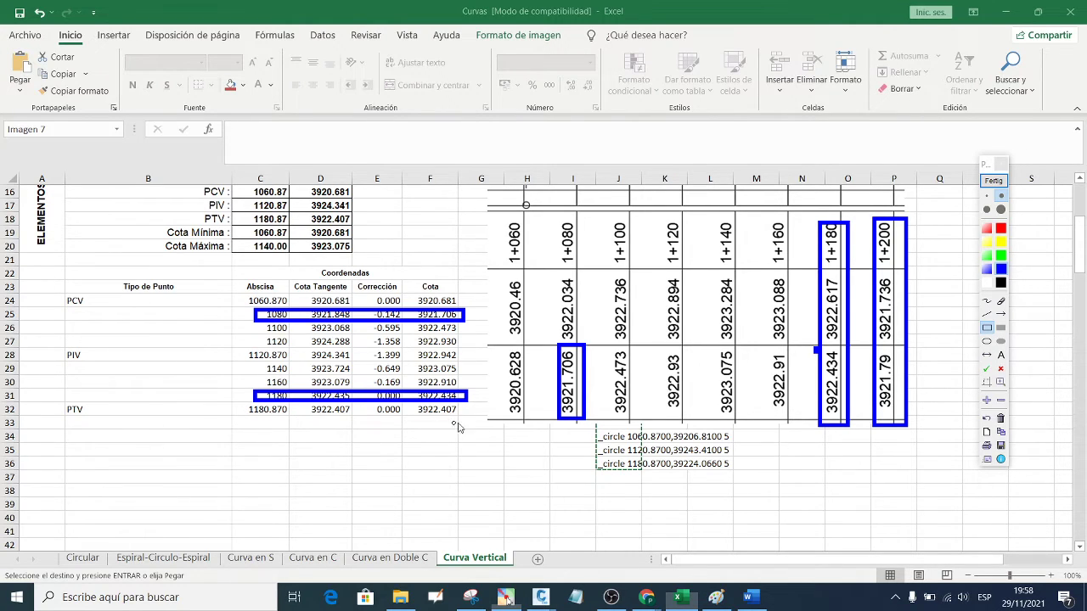
left_click(1007, 176)
- Drag the profile snip toward the Coordenadas table
scroll(774, 339, "up", 2)
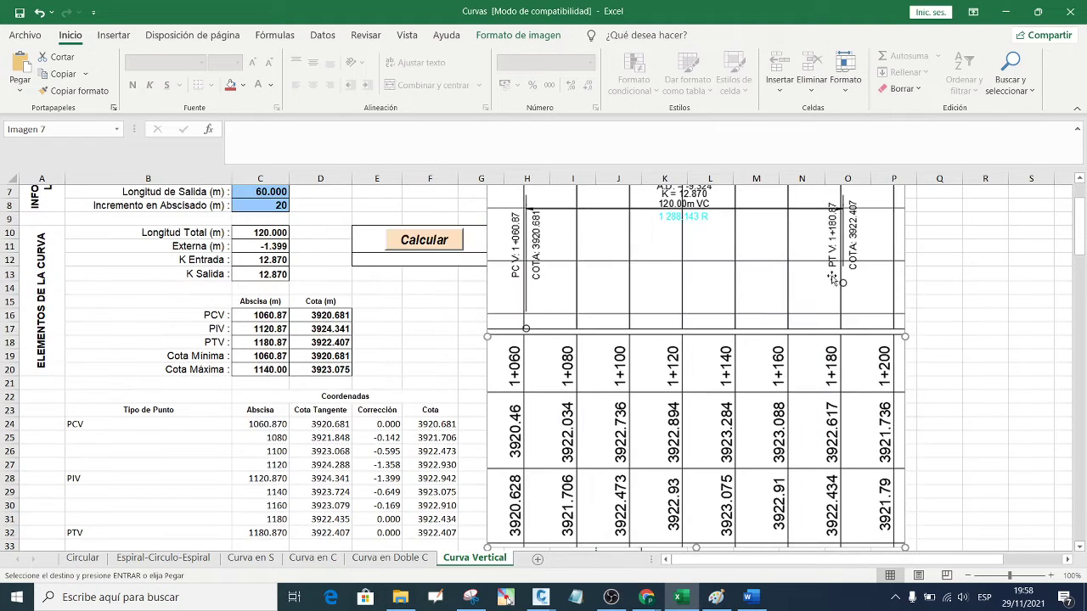
scroll(775, 343, "down", 1)
scroll(774, 342, "up", 4)
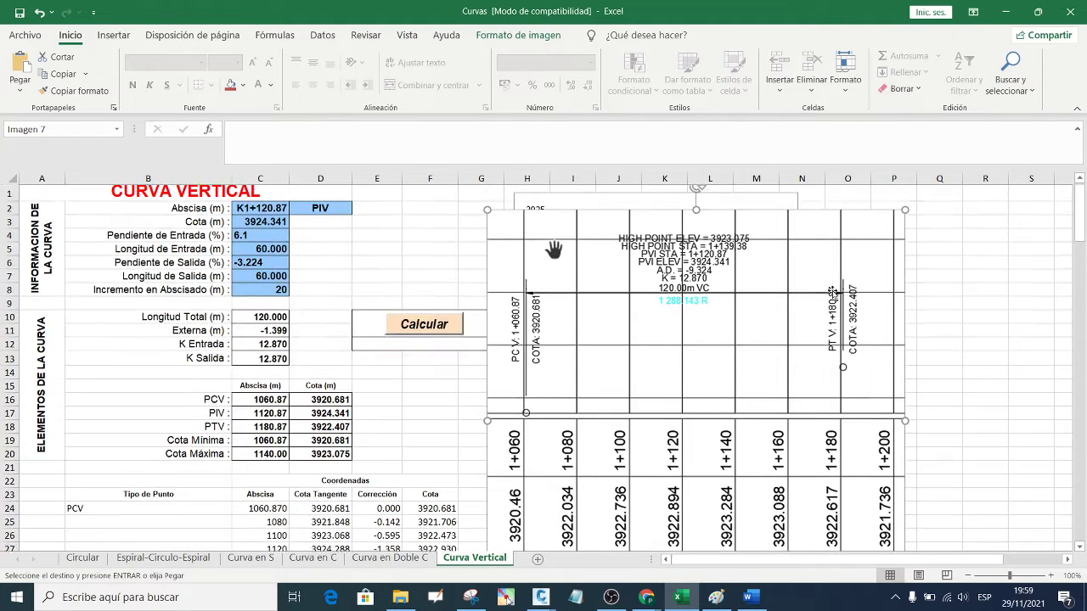
scroll(856, 335, "down", 1)
scroll(849, 327, "down", 1)
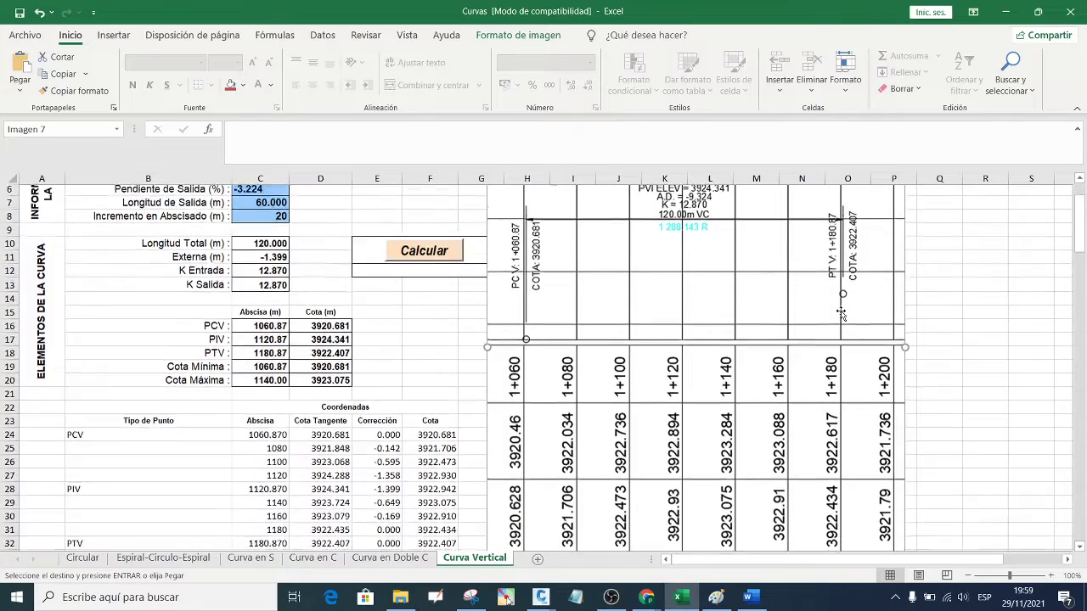
scroll(843, 316, "down", 1)
scroll(840, 314, "up", 1)
scroll(815, 310, "up", 2)
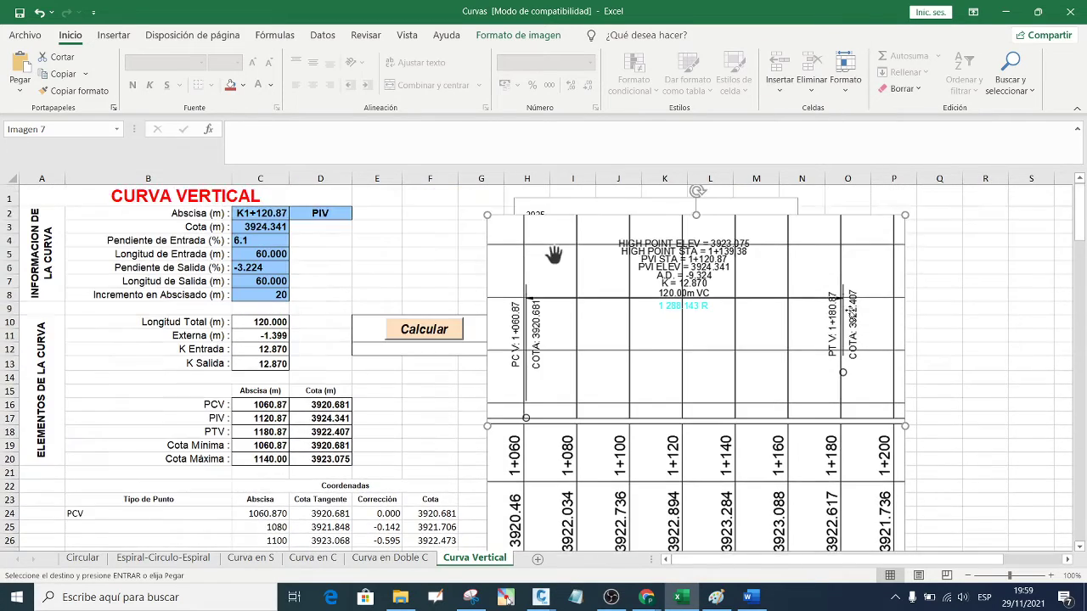
scroll(783, 303, "down", 1)
mouse_move(784, 303)
left_mouse_down()
mouse_move(671, 341)
mouse_move(703, 375)
left_mouse_up()
scroll(621, 311, "down", 5)
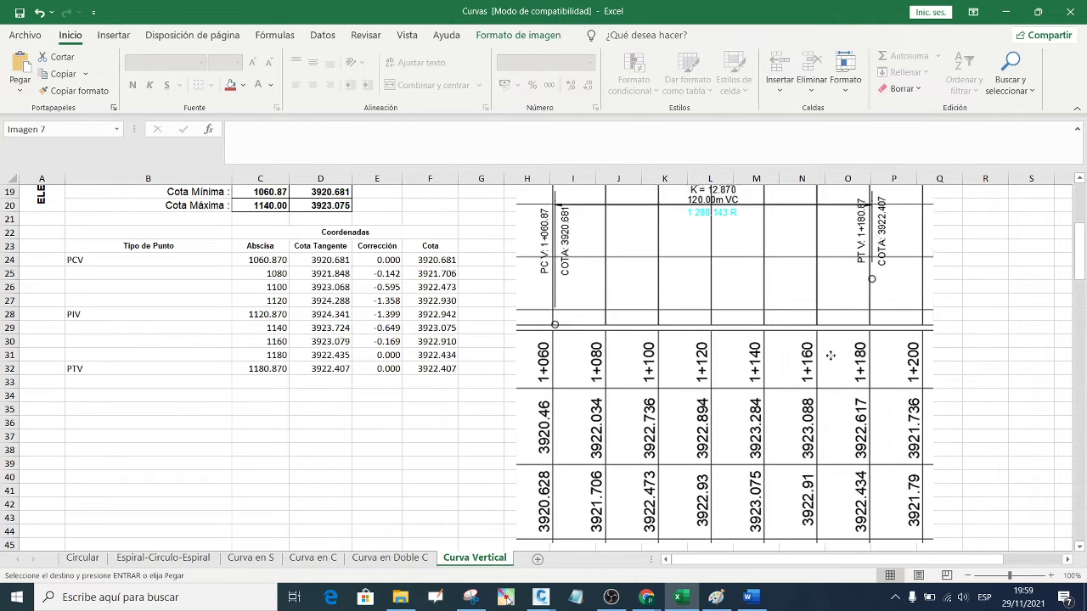
- Lower the snip beside the table to show the 3923.075 high point at 1+139.38, and start Pointofix
left_click_drag(828, 342, 833, 377)
left_click(834, 377)
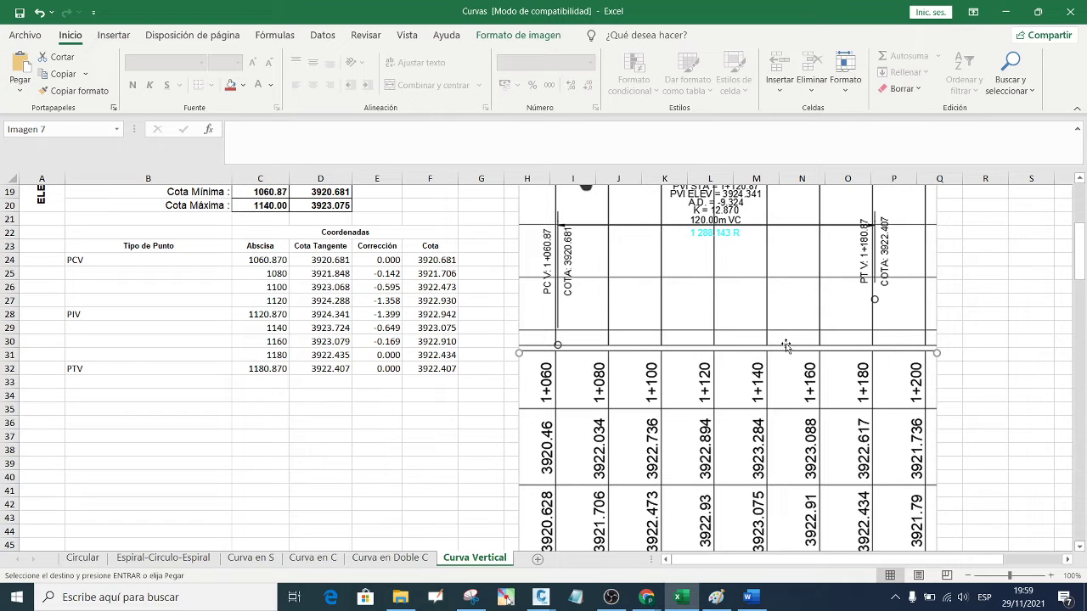
left_click_drag(785, 343, 772, 417)
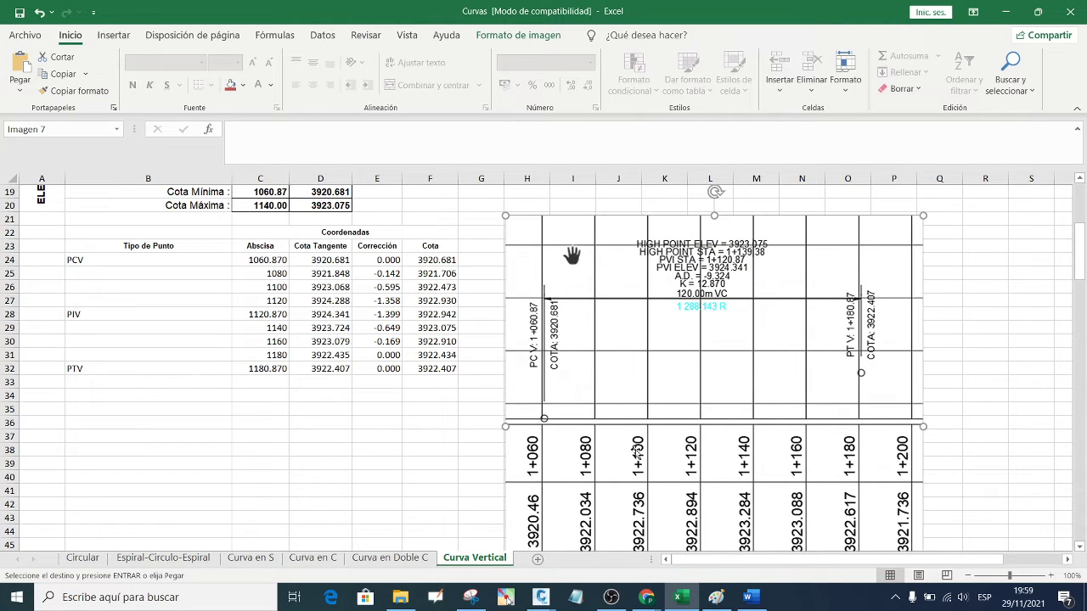
left_click_drag(668, 413, 655, 406)
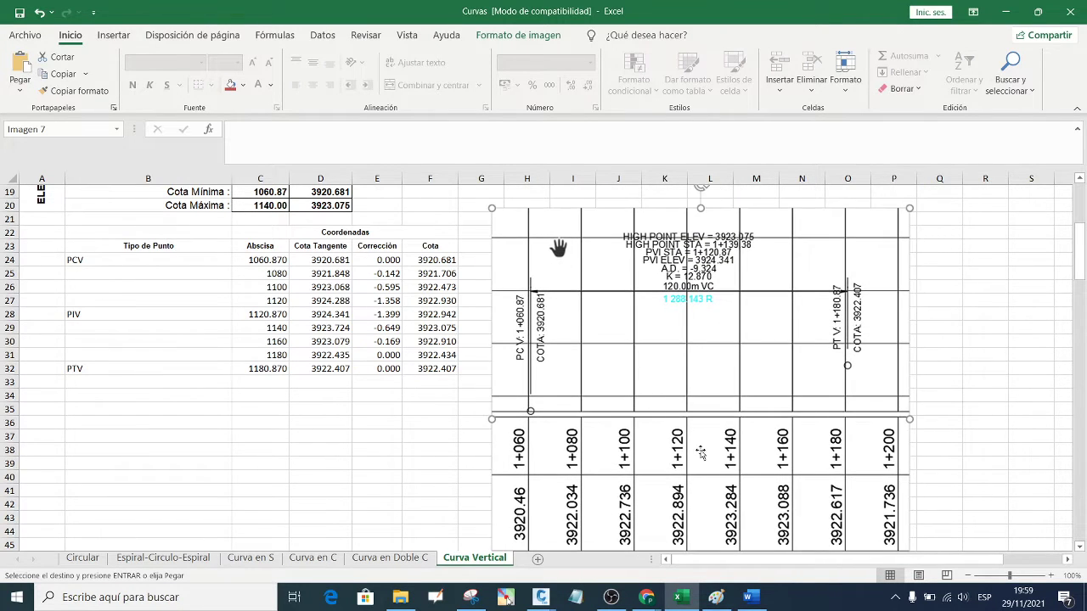
left_click(505, 597)
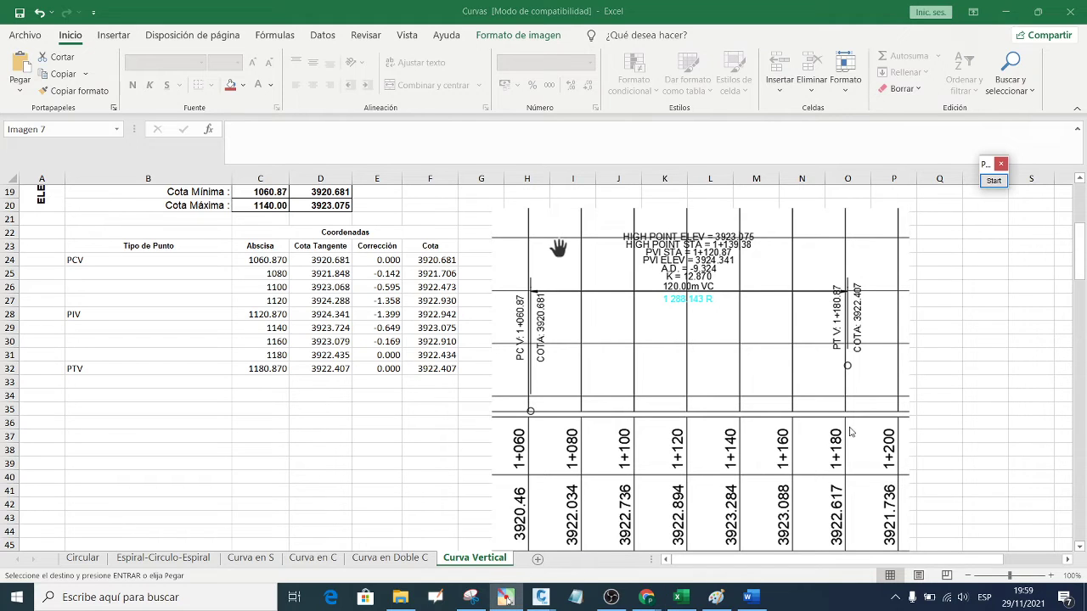
- Box the PT/PC labels with the table's PTV 1180.870, 3922.407 and PCV 1060.870
left_click(993, 180)
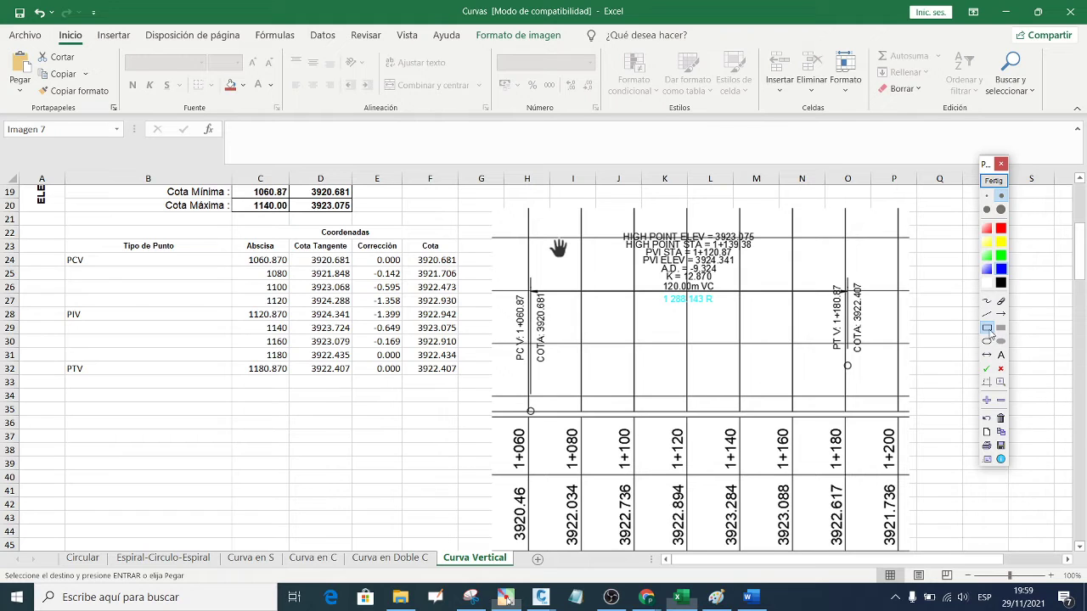
left_click_drag(810, 266, 876, 360)
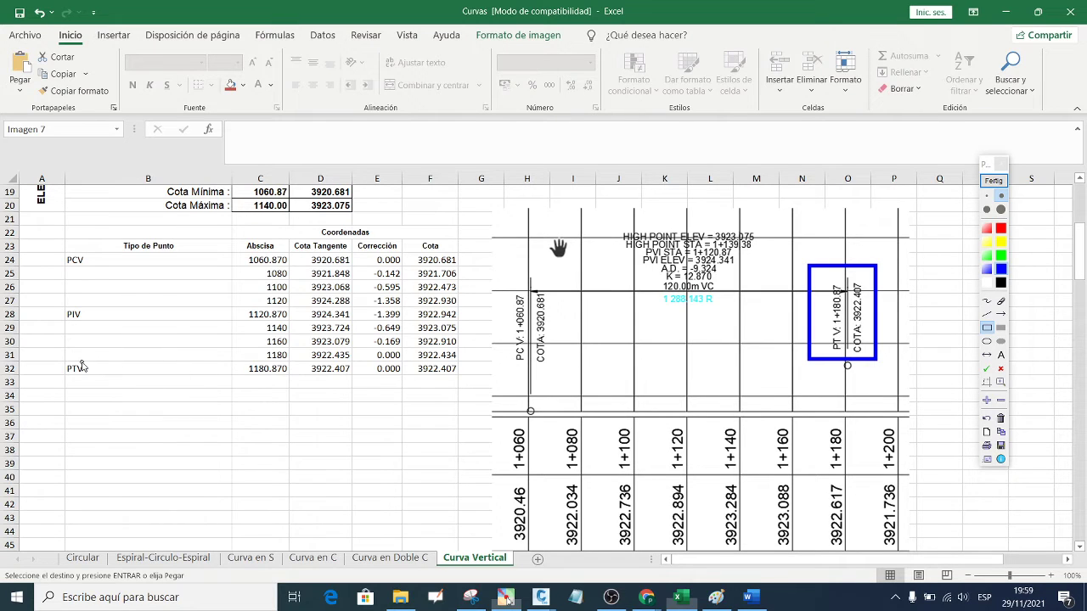
left_click_drag(64, 358, 175, 383)
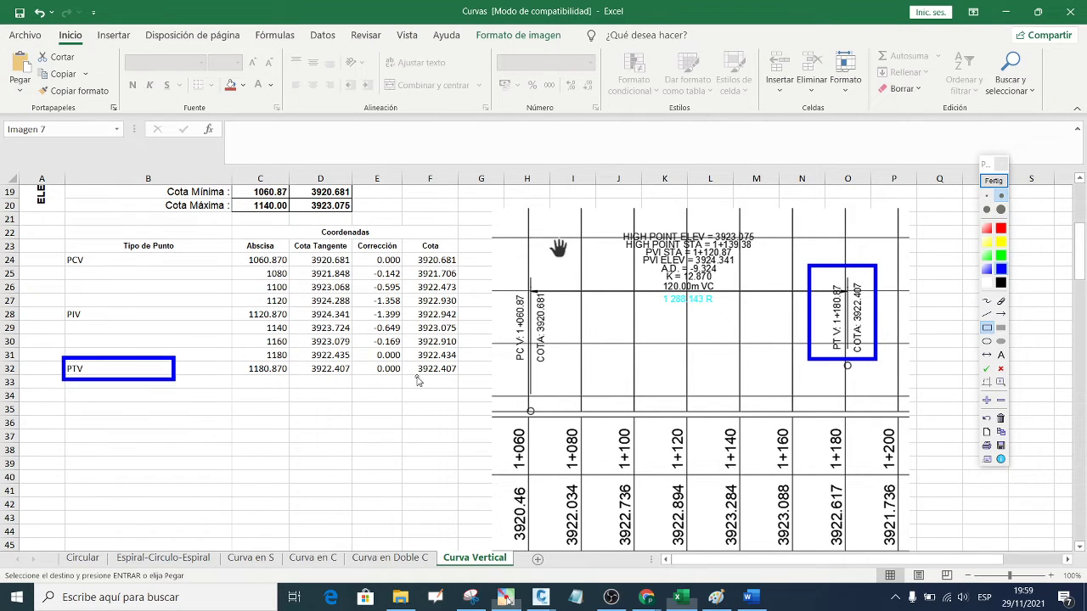
left_click_drag(419, 376, 453, 393)
left_click_drag(412, 363, 465, 380)
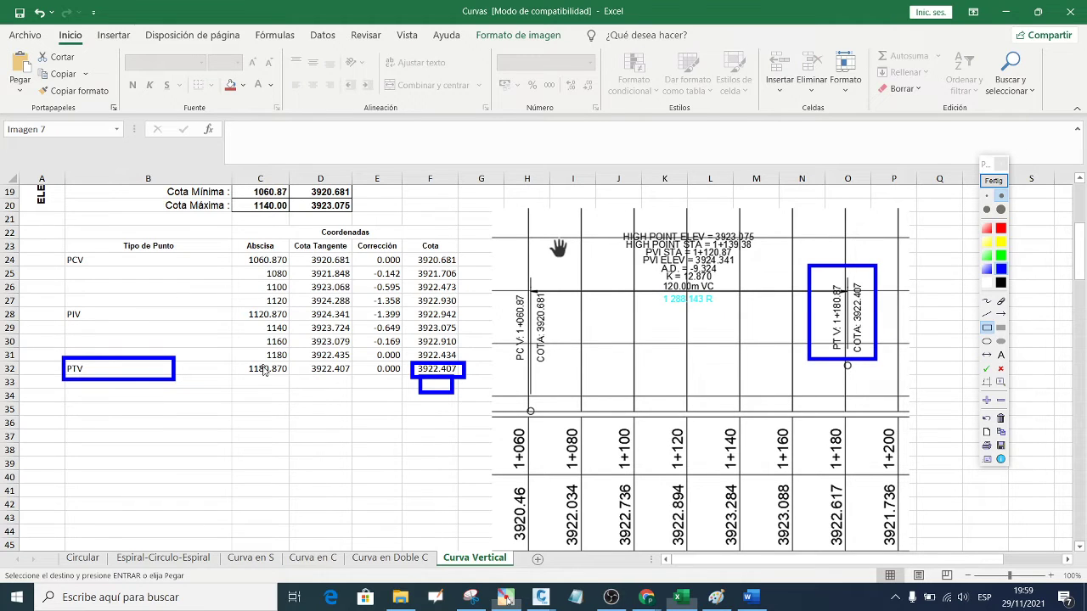
left_click_drag(244, 363, 299, 379)
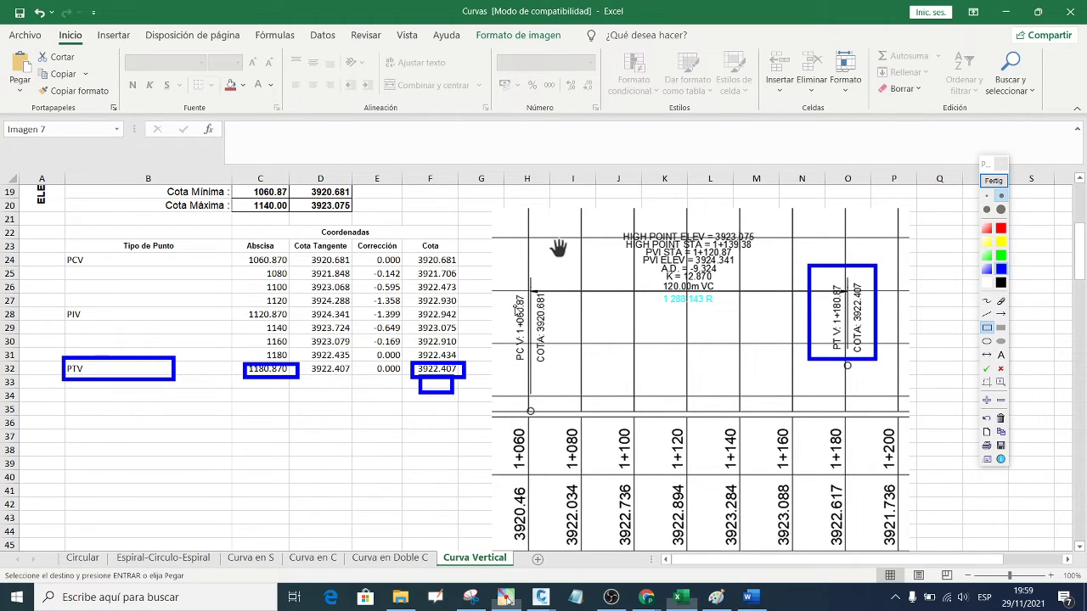
left_click_drag(506, 291, 569, 374)
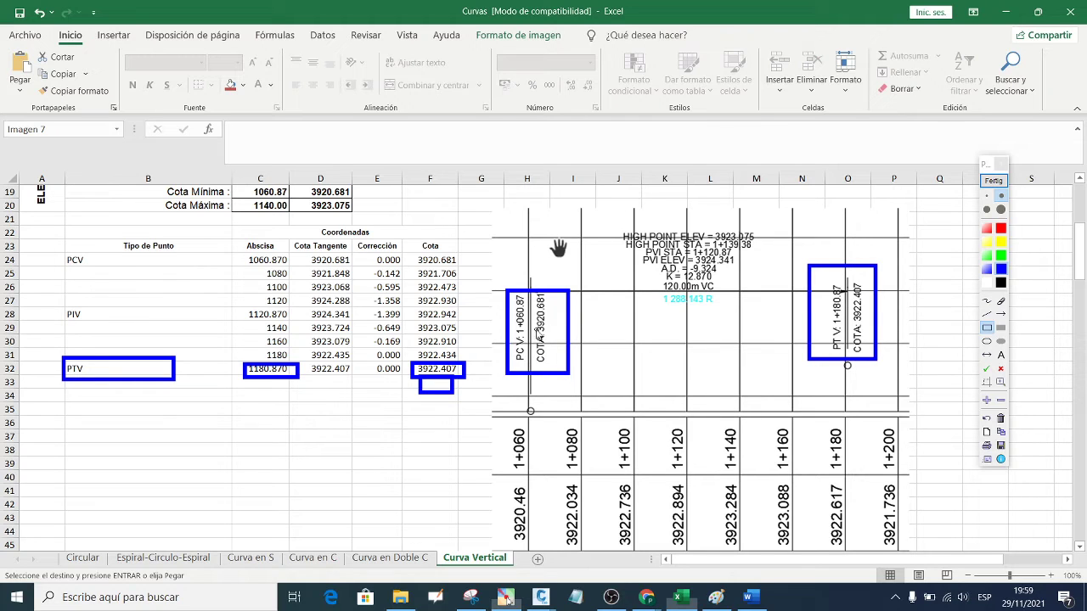
left_click_drag(241, 253, 297, 269)
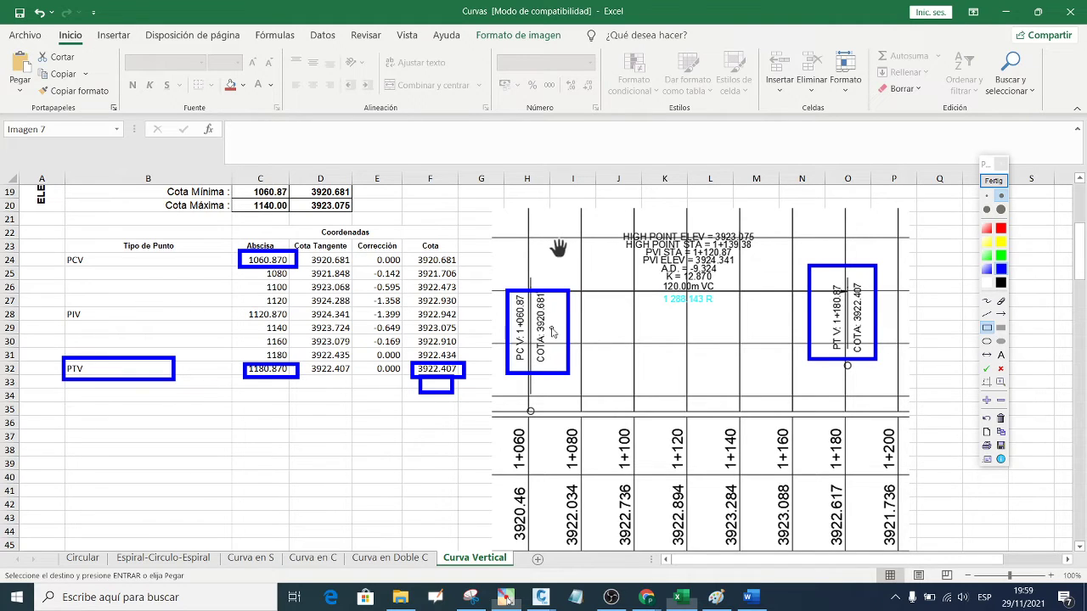
- Clear the markings and move the profile snip up beside the Elementos de la curva block
left_click(1002, 164)
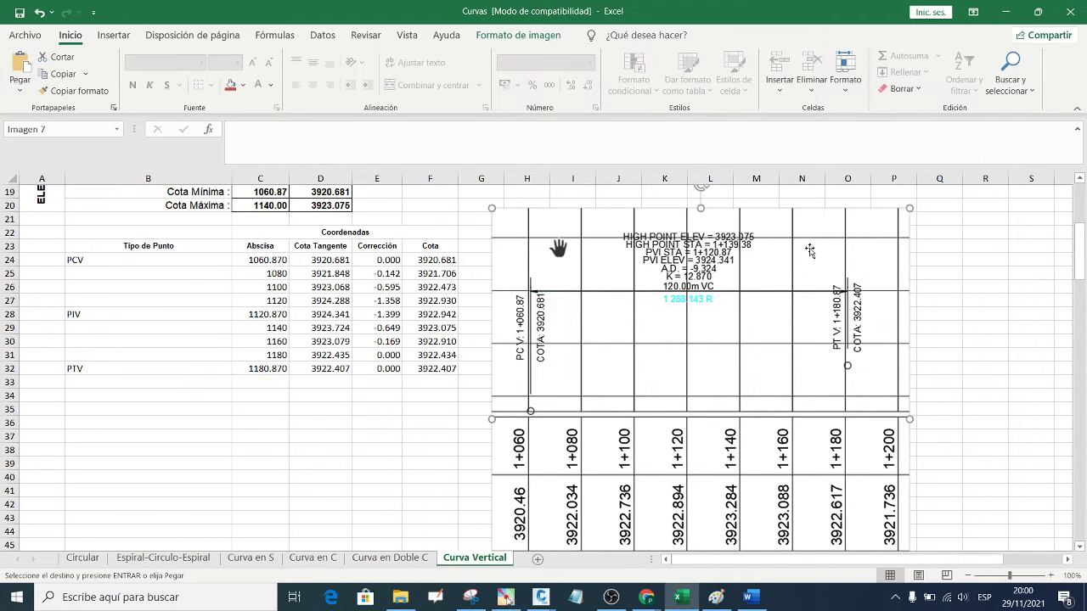
scroll(679, 294, "up", 2)
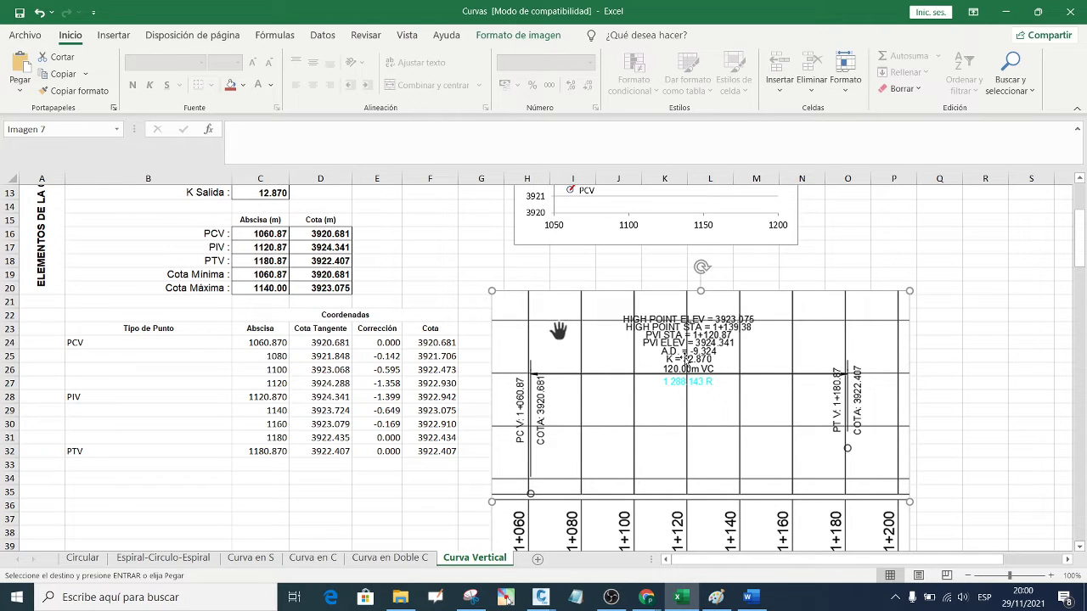
left_click_drag(729, 382, 734, 296)
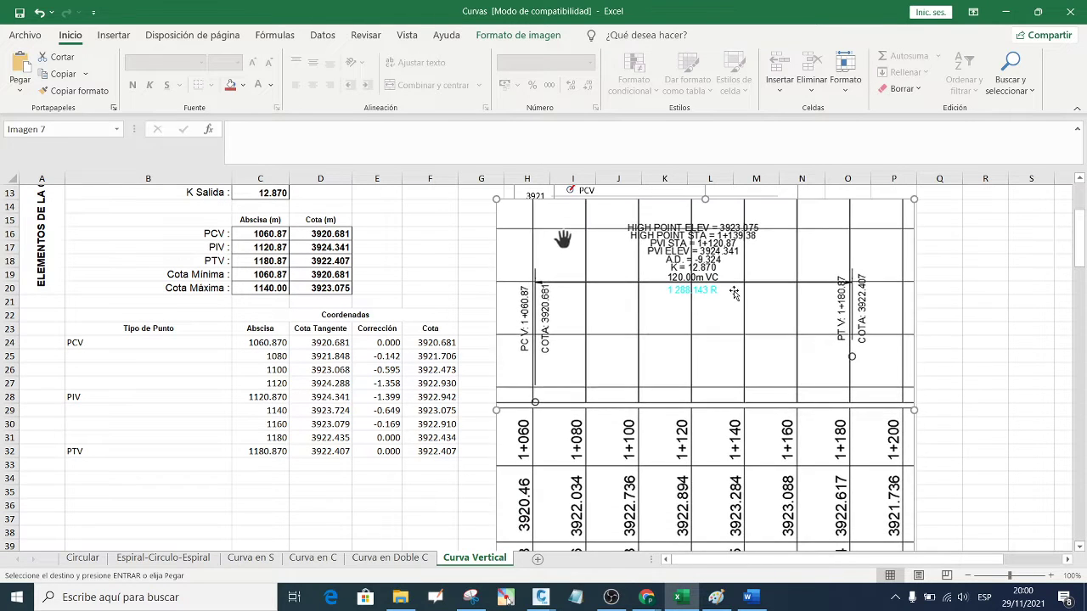
scroll(456, 319, "up", 3)
left_click_drag(672, 399, 686, 294)
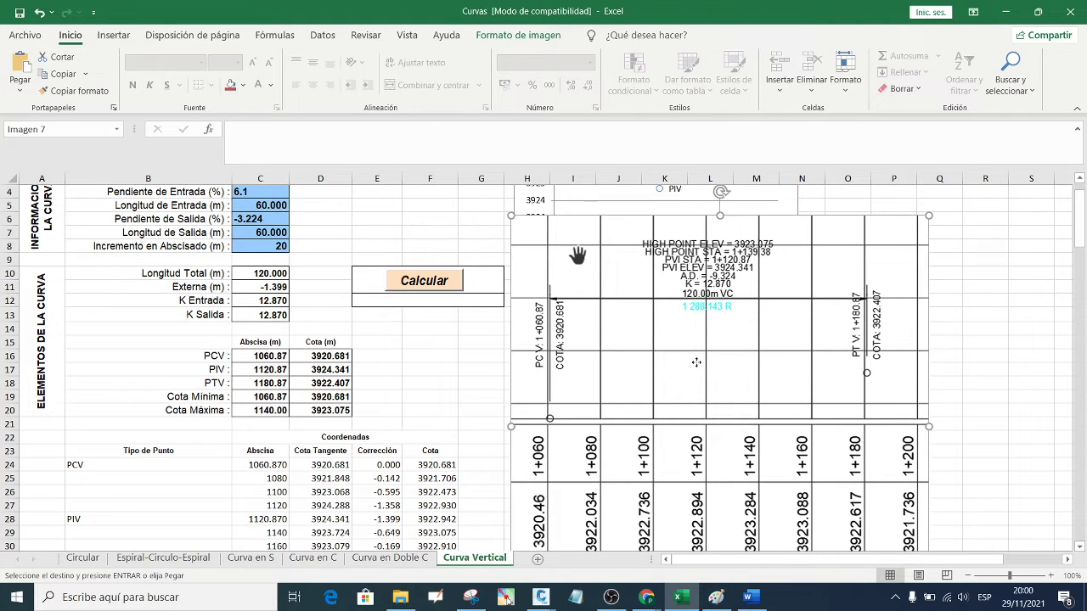
left_click_drag(698, 367, 684, 348)
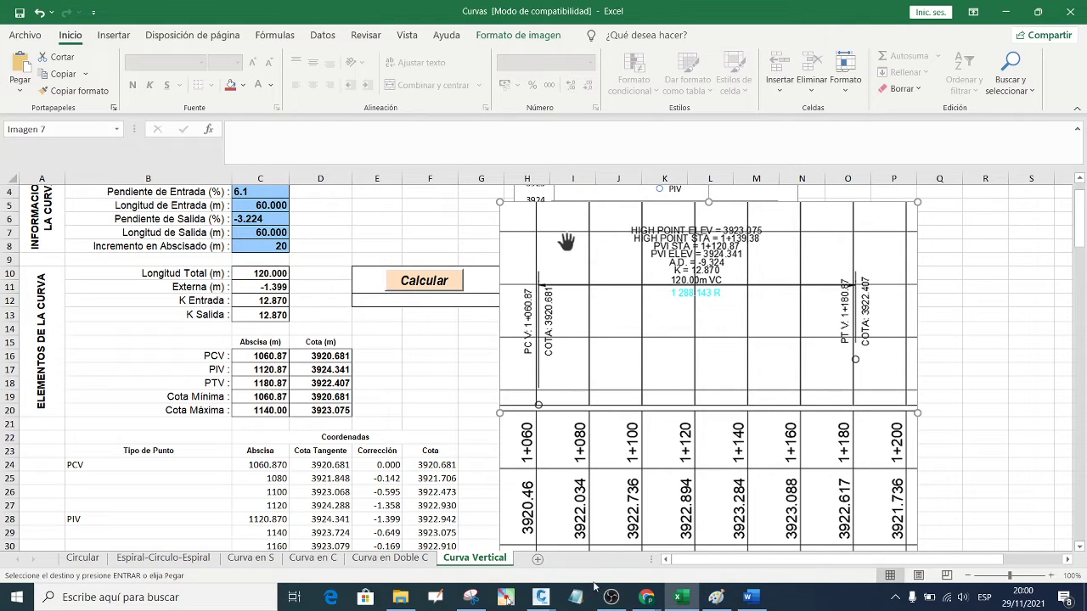
left_click(505, 597)
right_click(505, 597)
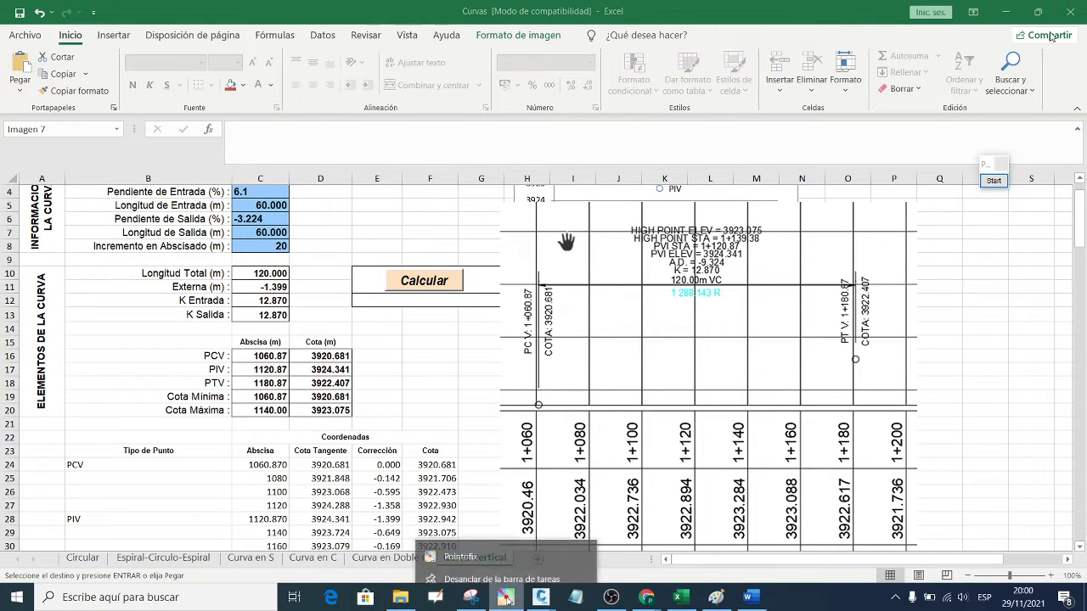
left_click(999, 184)
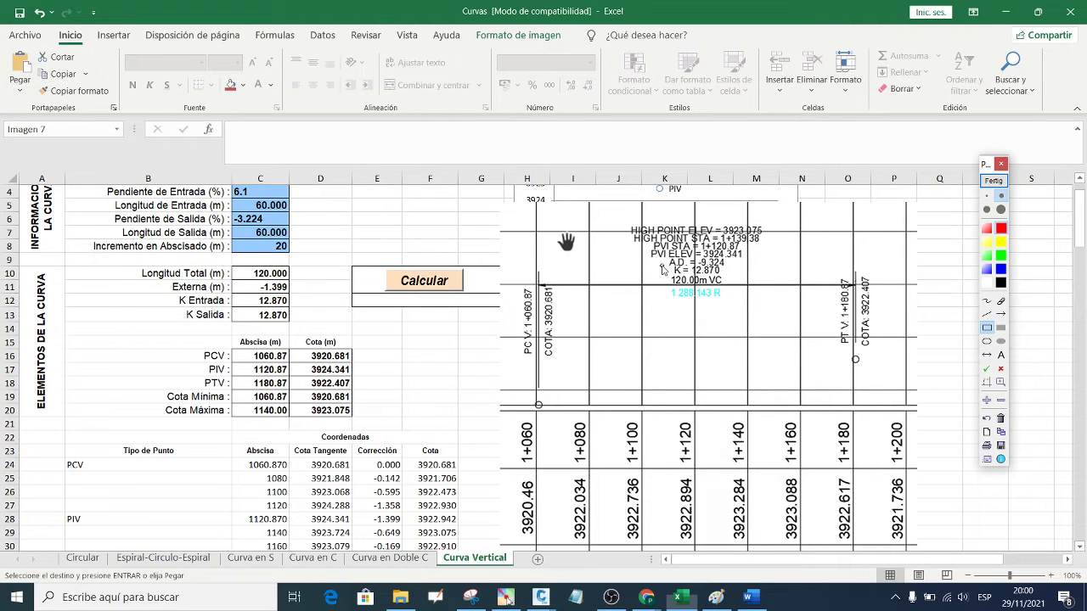
left_click_drag(662, 265, 723, 276)
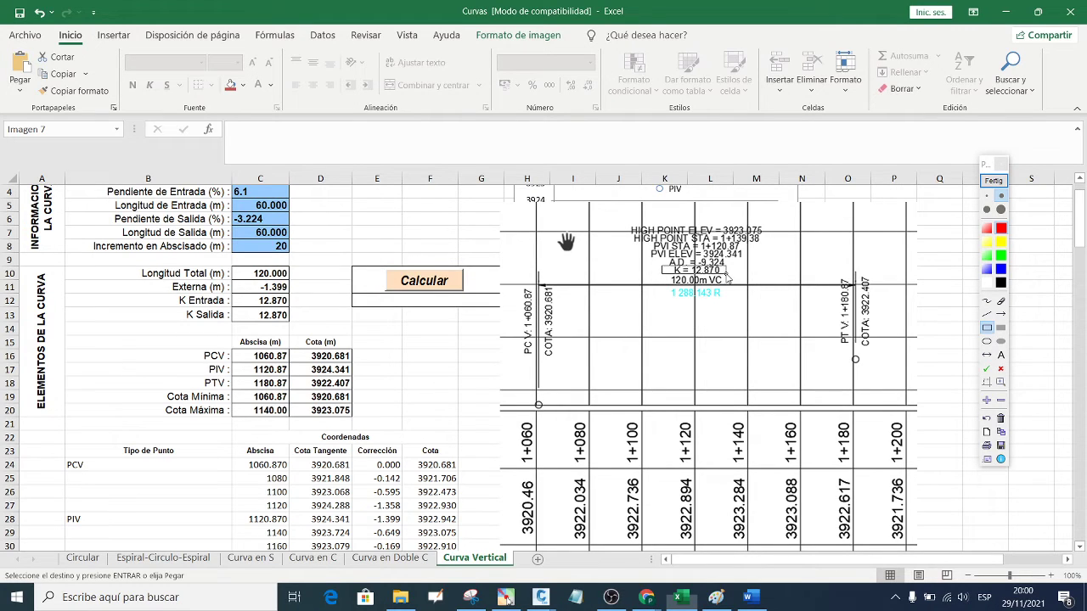
left_click_drag(726, 277, 727, 279)
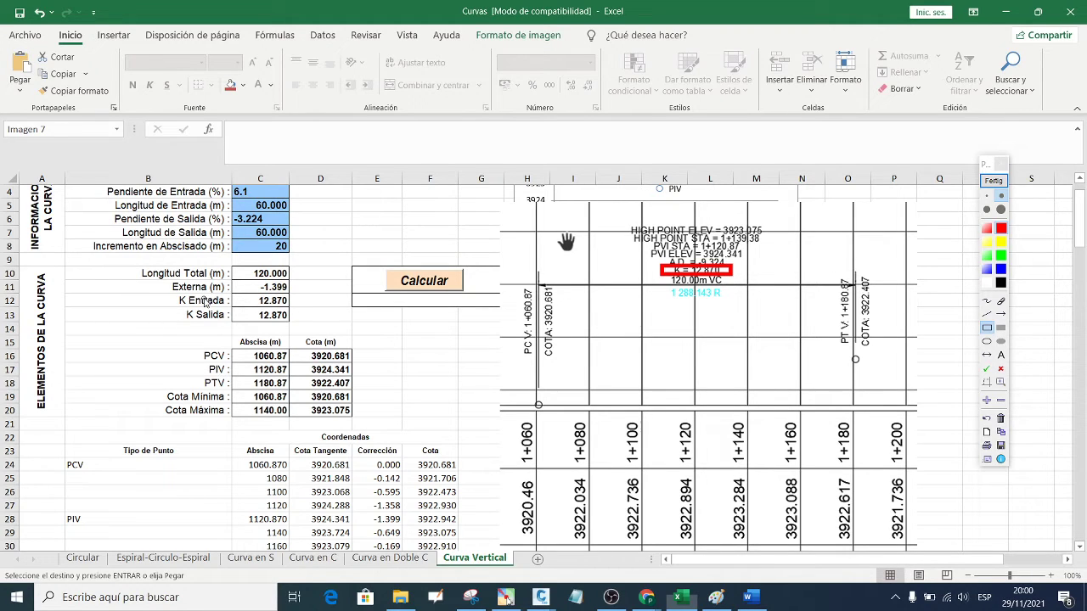
left_click_drag(172, 305, 309, 330)
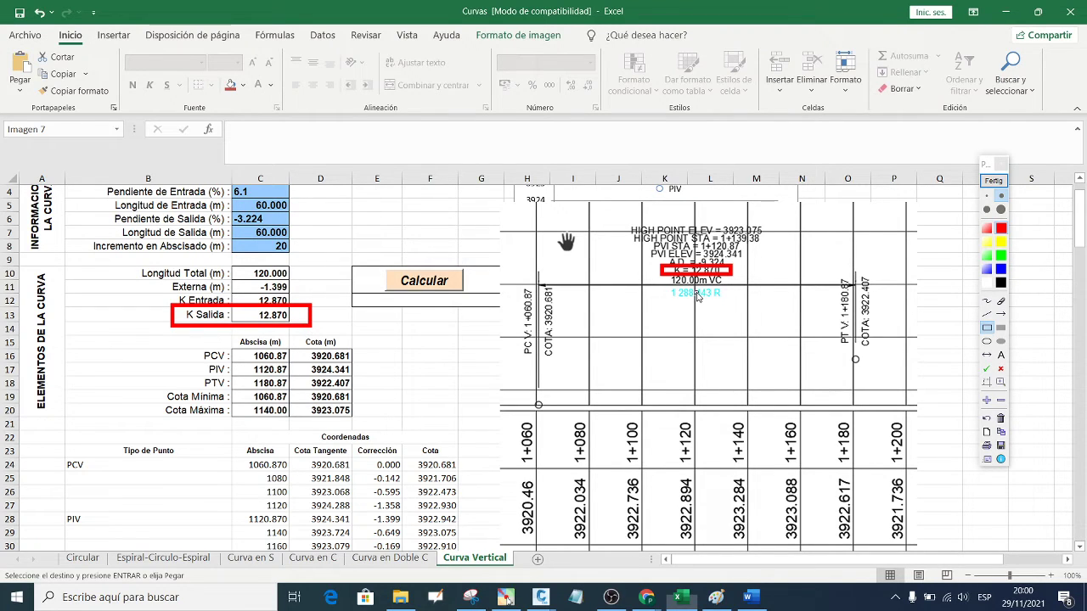
left_click(1002, 165)
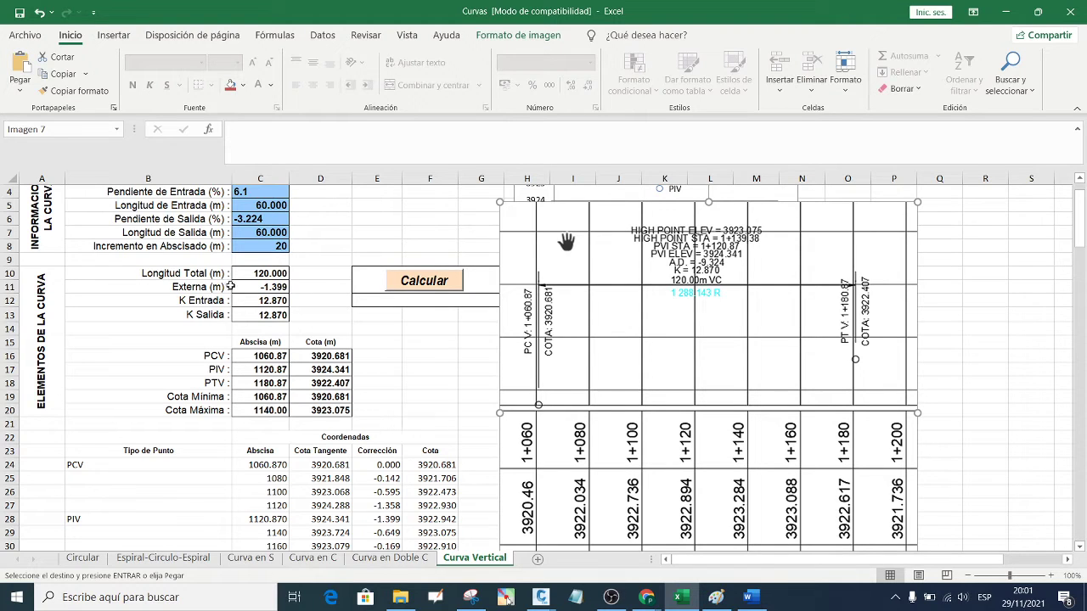
- Reposition the profile snip off to the right of the chart
left_click_drag(686, 318, 692, 307)
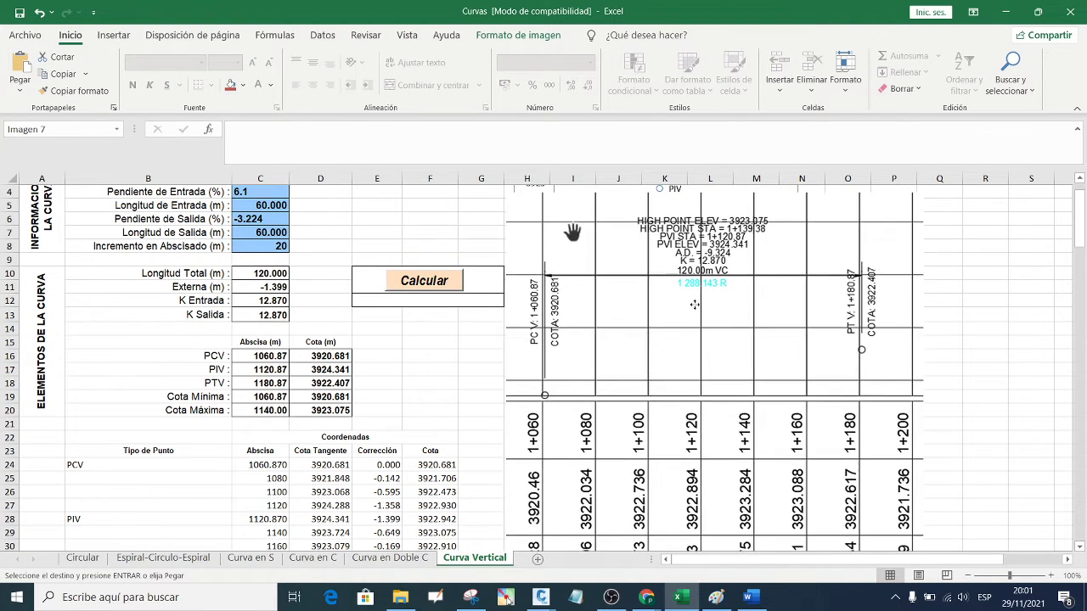
scroll(690, 319, "up", 1)
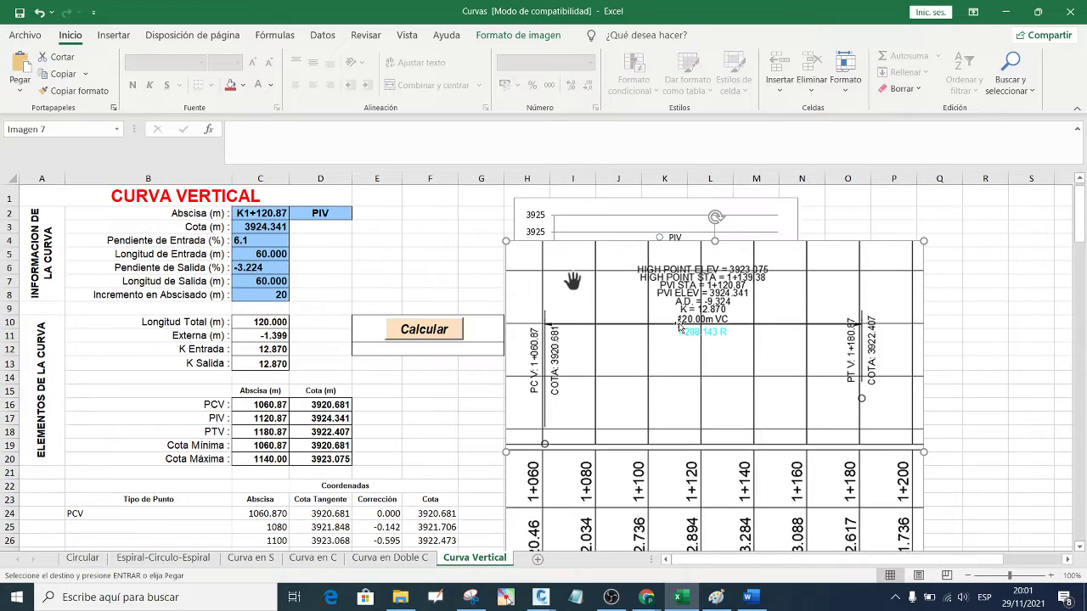
mouse_move(694, 308)
left_mouse_down()
mouse_move(709, 332)
mouse_move(901, 349)
mouse_move(944, 335)
left_mouse_up()
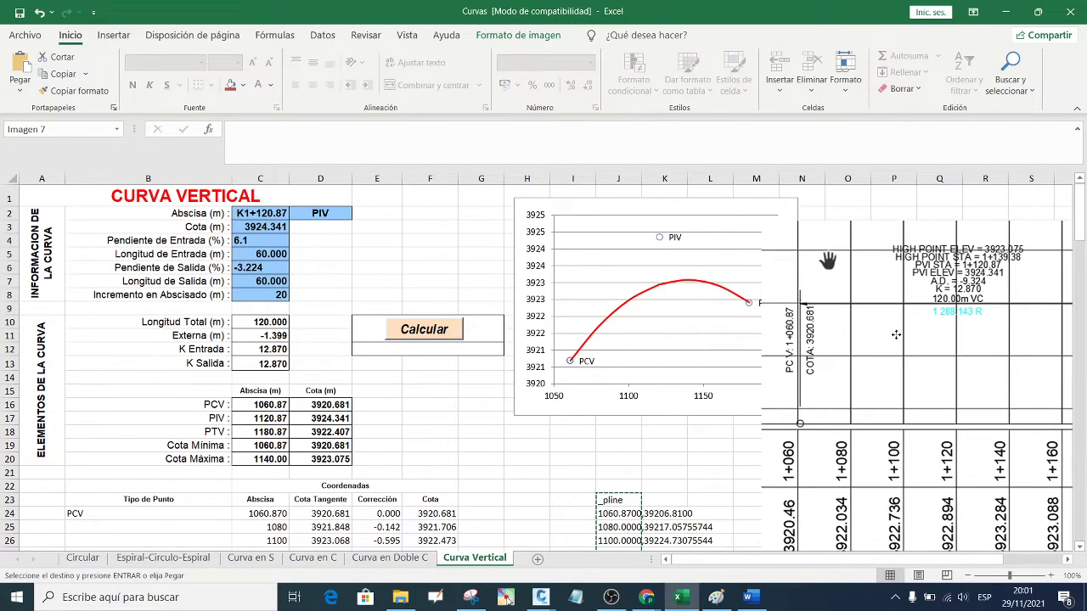
- Sketch the blue PCV–PIV tangent and a double arrow from PIV to the curve, then clear them
left_click(506, 598)
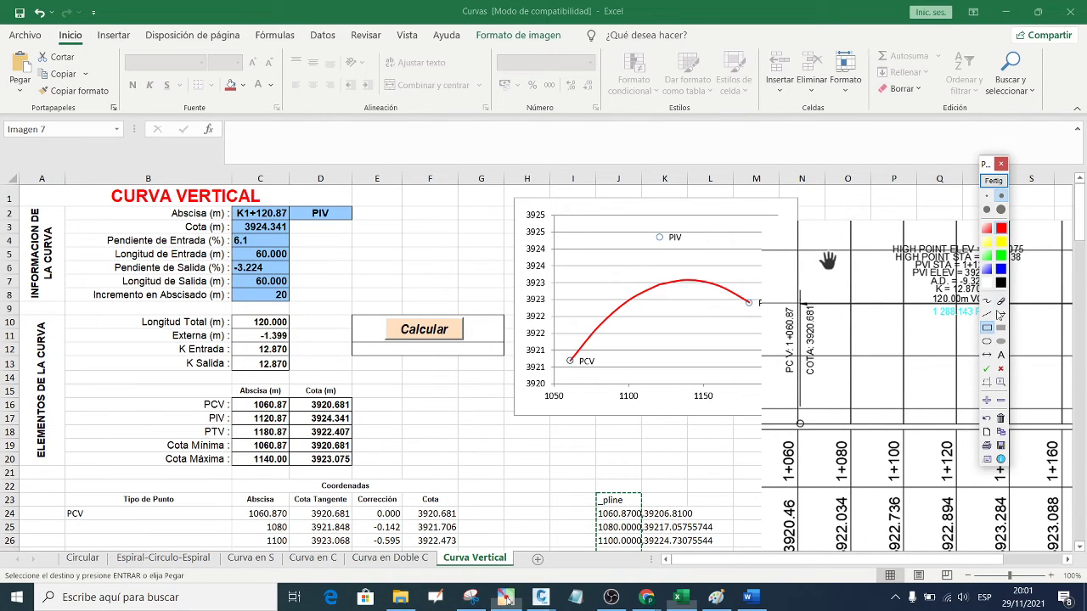
left_click_drag(564, 358, 573, 366)
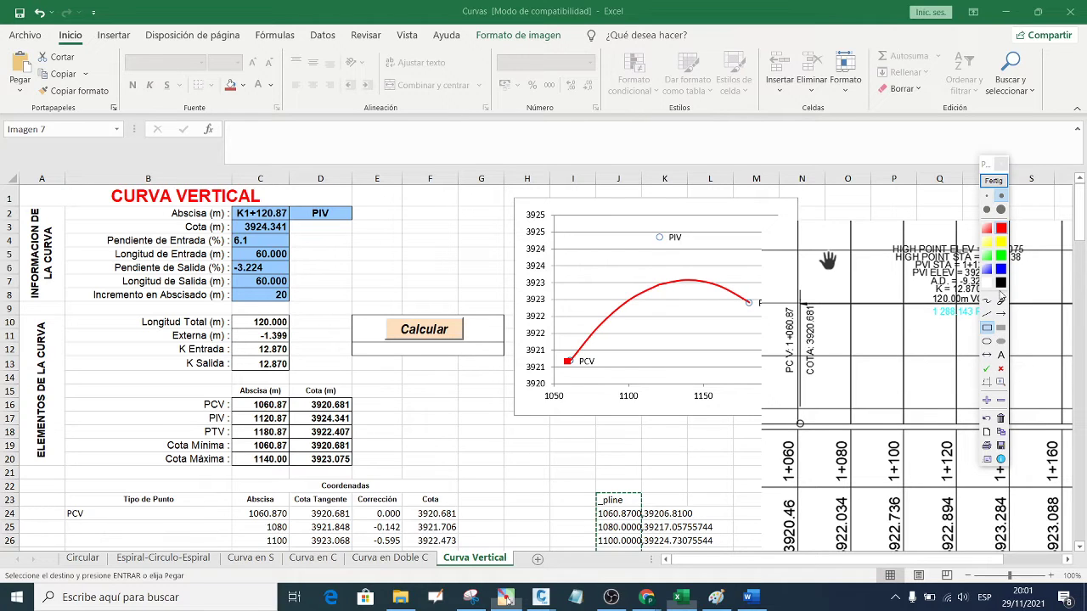
left_click(987, 314)
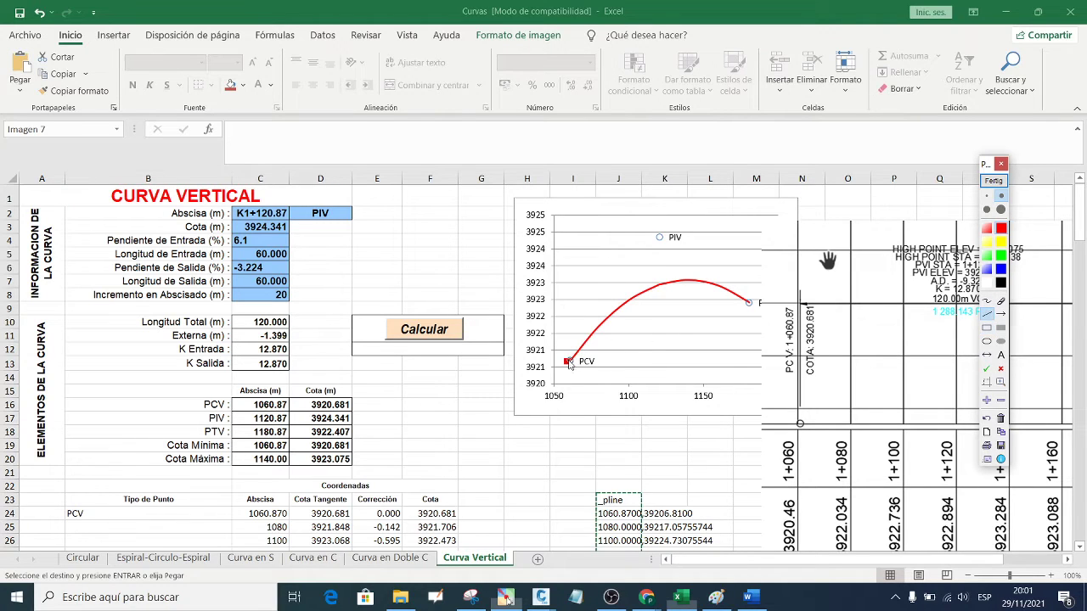
left_click_drag(568, 362, 660, 238)
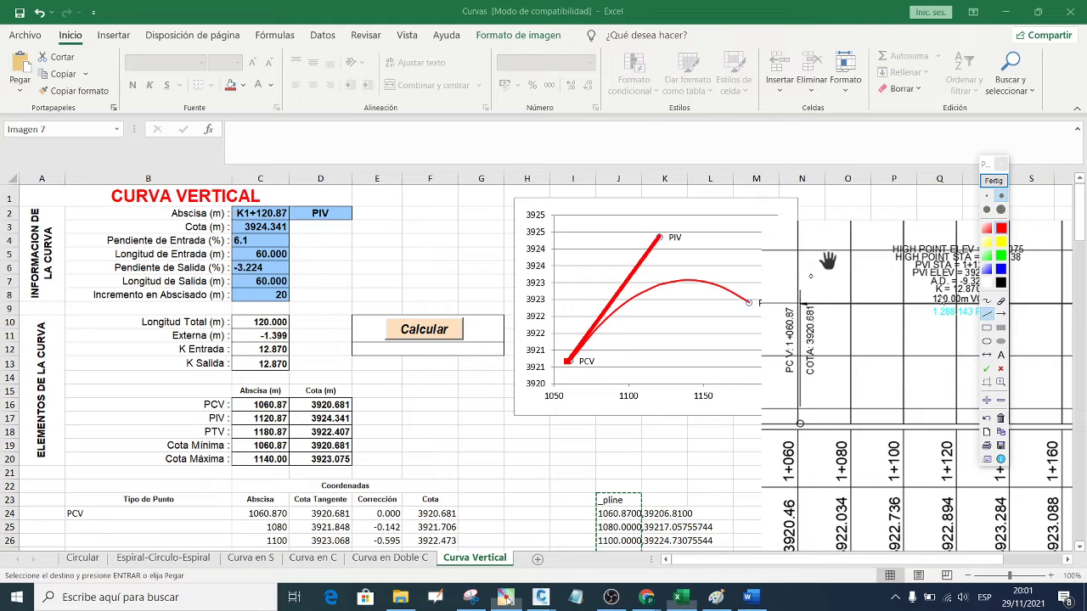
left_click(1002, 270)
mouse_move(568, 364)
left_mouse_down()
mouse_move(661, 239)
mouse_move(748, 303)
left_mouse_up()
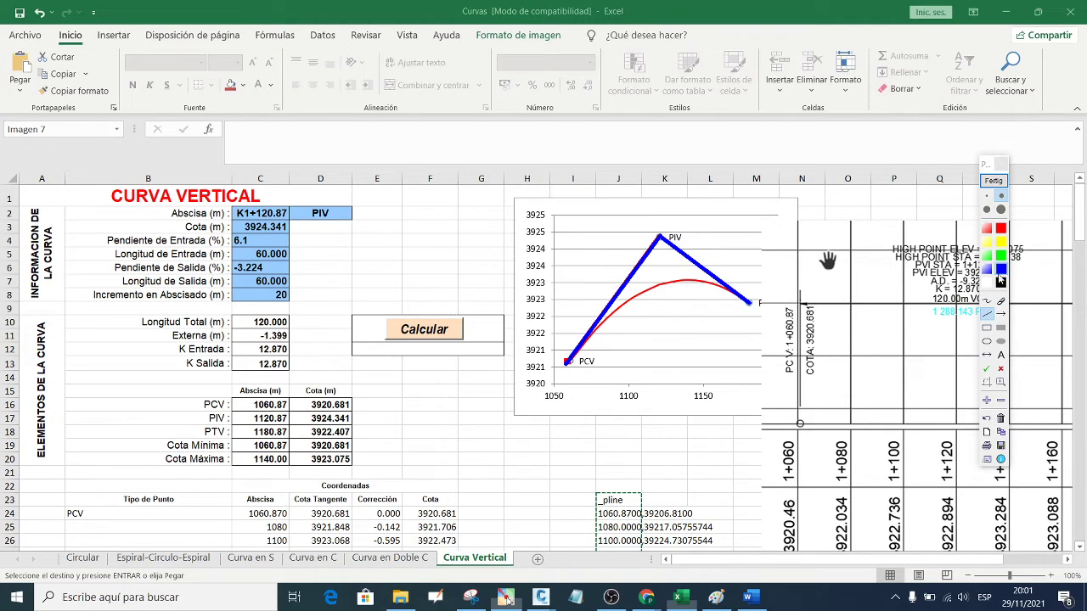
left_click(1002, 263)
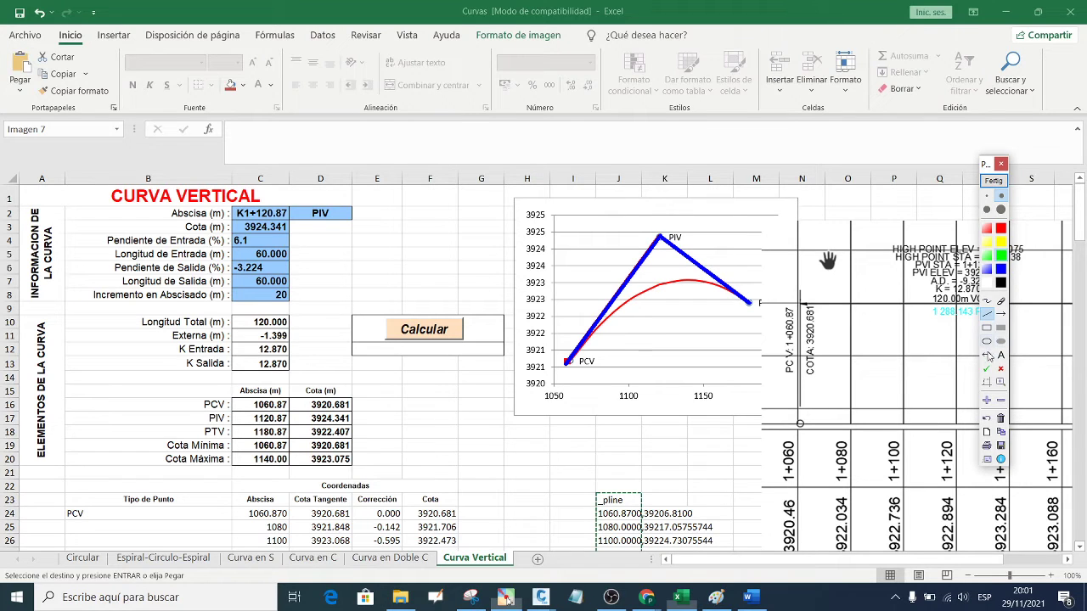
left_click(987, 355)
left_click_drag(661, 241, 661, 284)
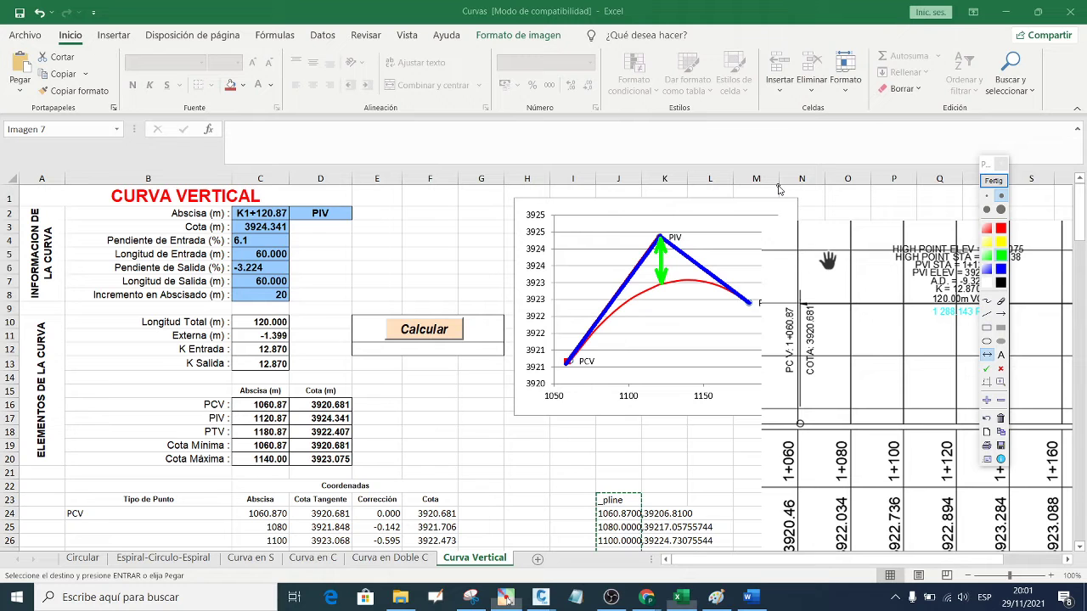
left_click(1001, 164)
mouse_move(646, 597)
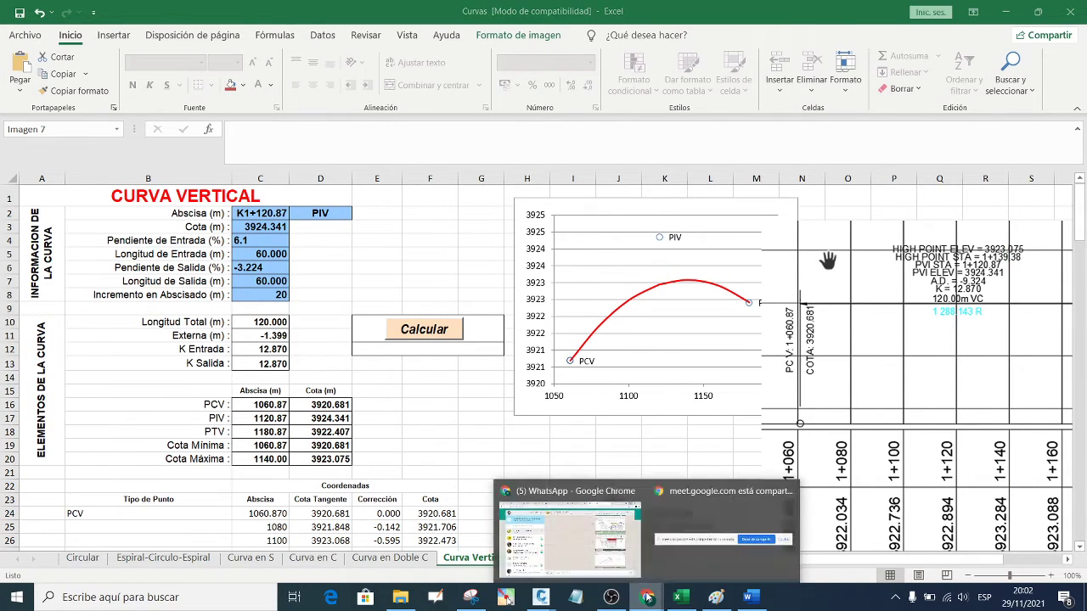
- Paste the chart screenshot into the WhatsApp class group, send it, and return to Excel
left_click(594, 543)
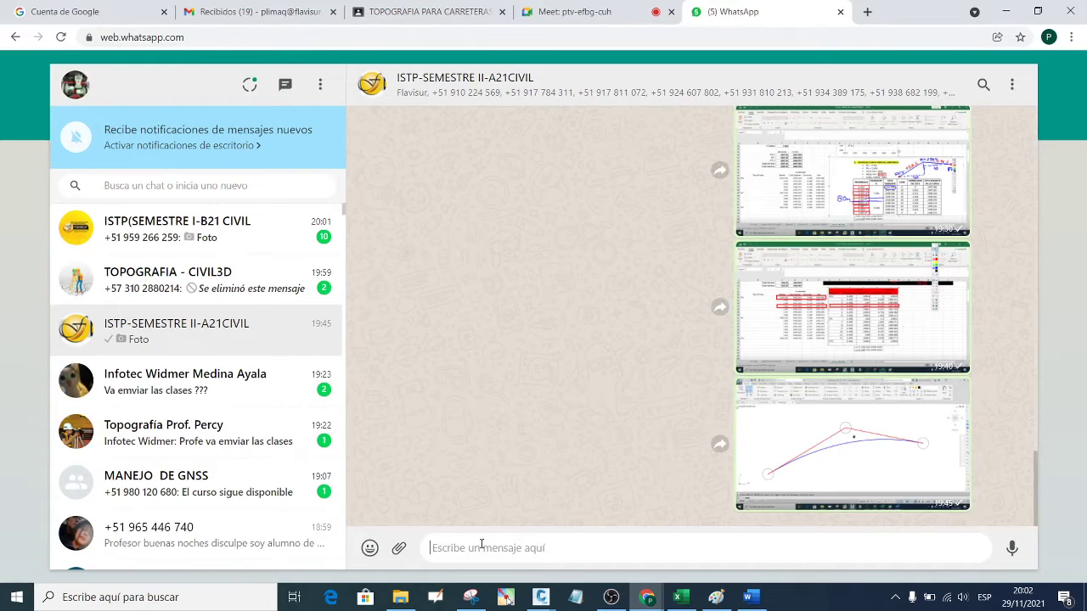
left_click(481, 547)
key("ctrl+v")
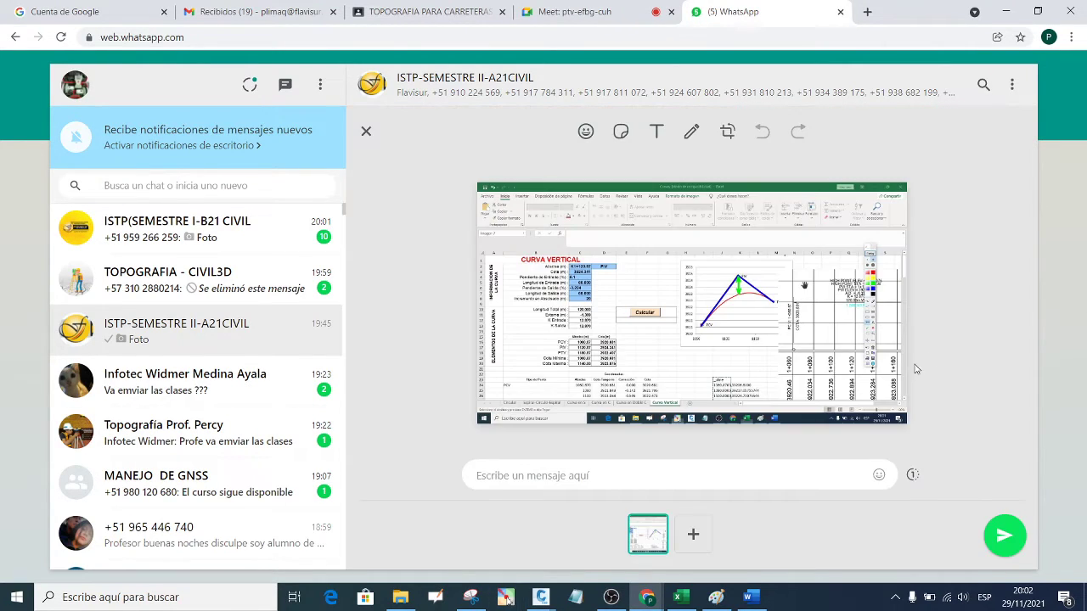
left_click(1000, 540)
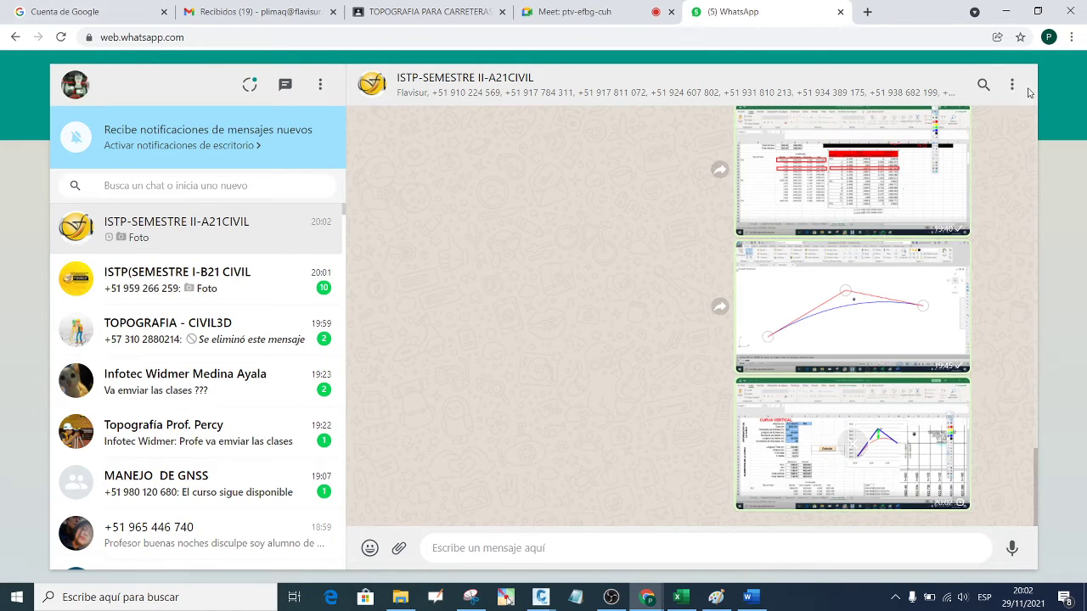
left_click(1002, 13)
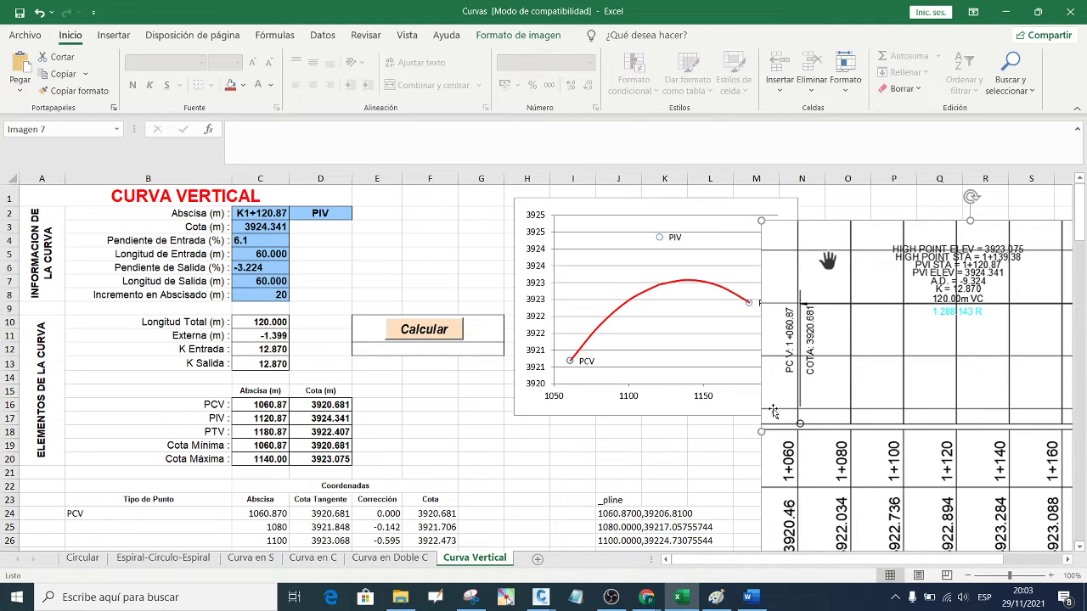
- Put Civil 3D's Drawing2 in front and maximized, with Excel minimized and the project folder closed
left_click(679, 597)
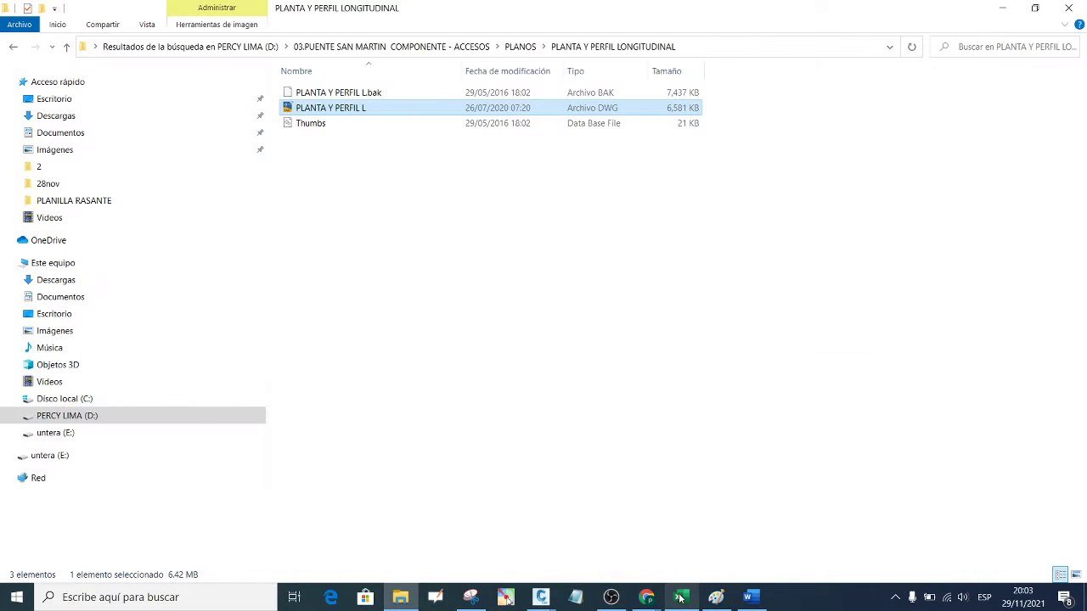
left_click(1069, 8)
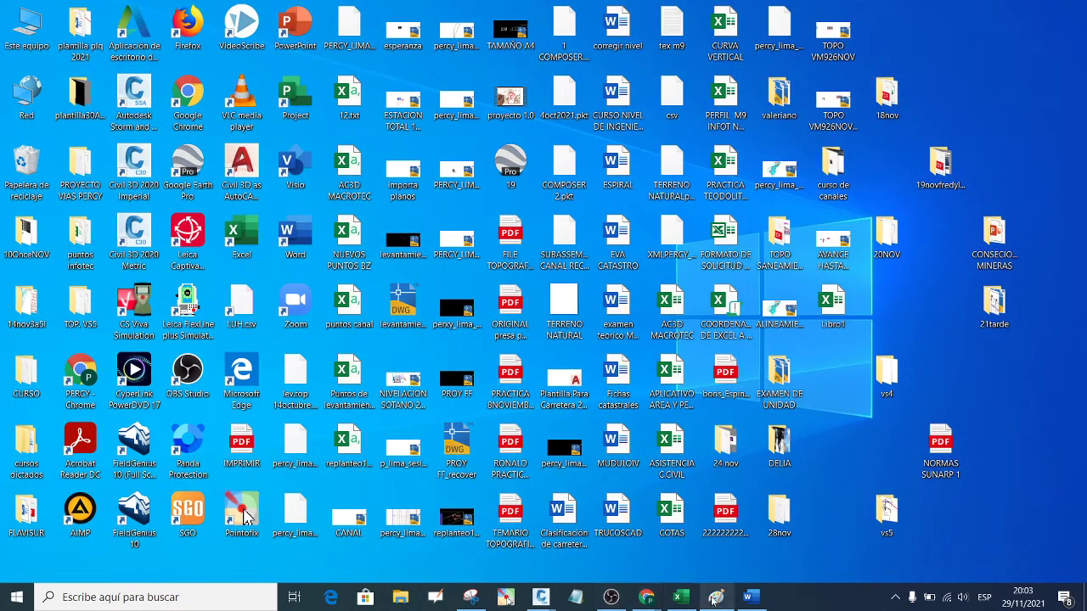
mouse_move(541, 598)
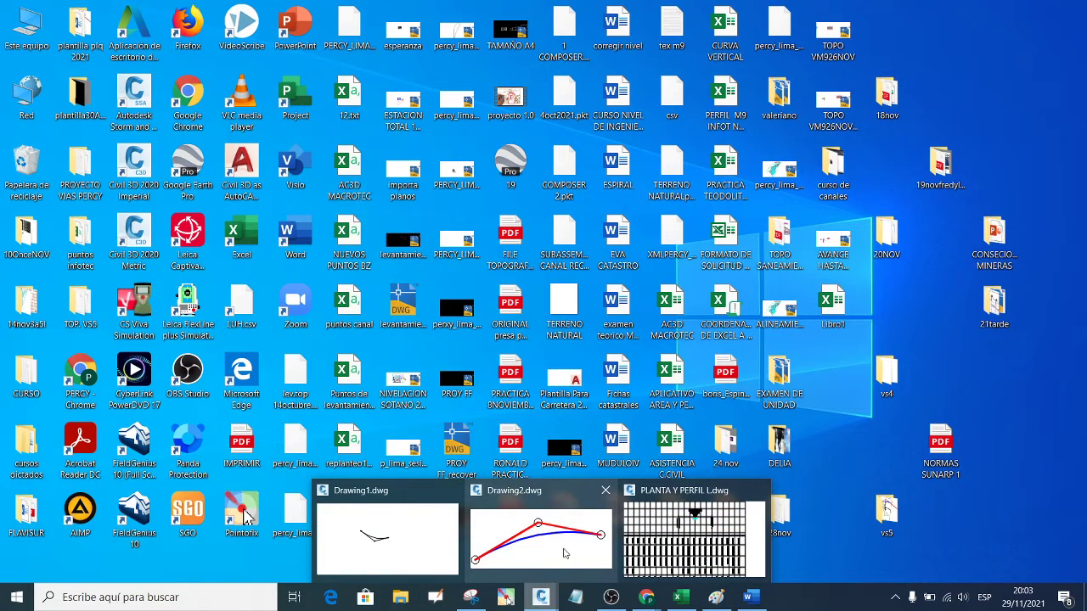
left_click(539, 548)
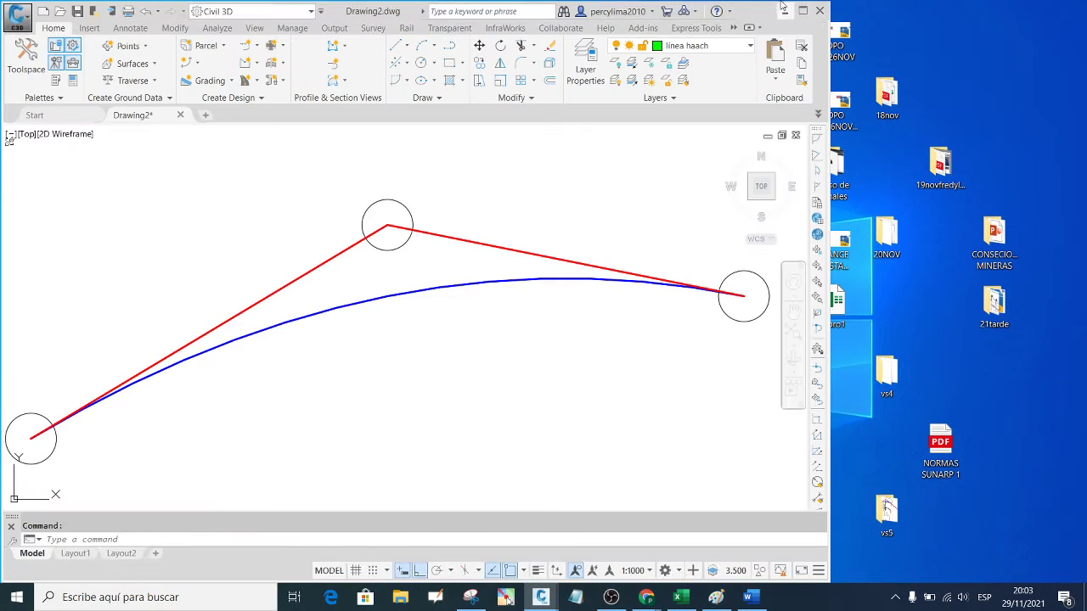
left_click(790, 6)
scroll(622, 221, "down", 2)
scroll(619, 231, "down", 2)
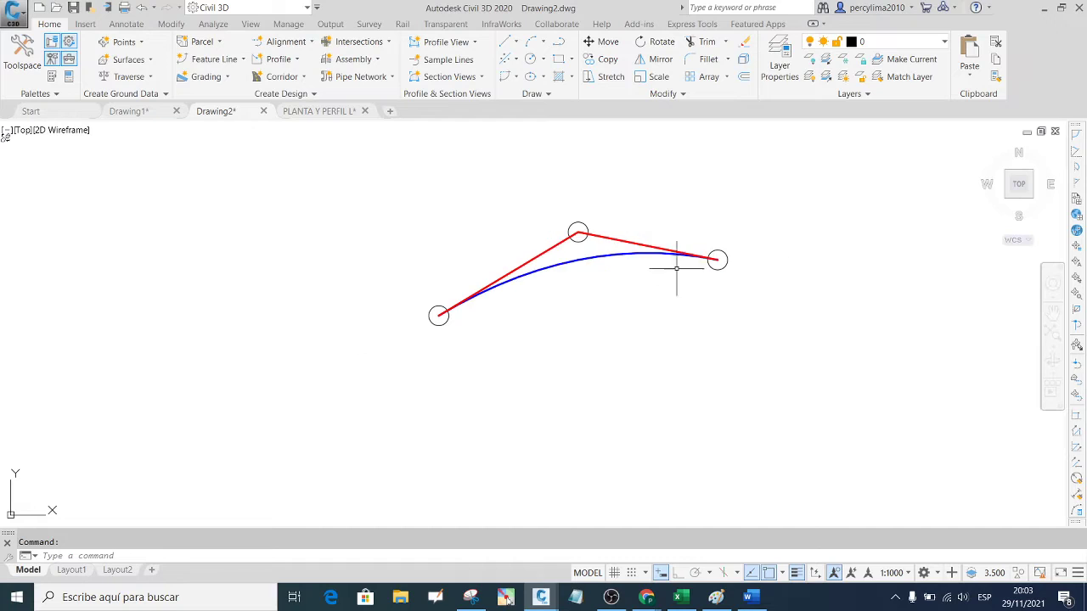
scroll(731, 304, "up", 2)
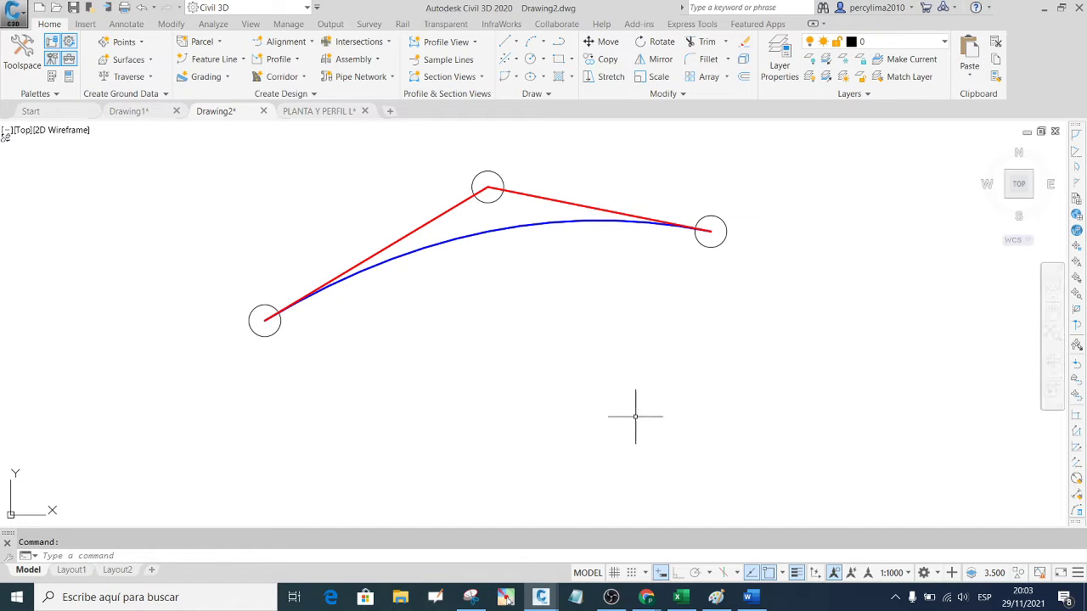
- Write 'VERIFICAR LOS DATOS CALCULADOS DE CURVA VERTICAL' below the curve with the screen-pen text tool
left_click(506, 599)
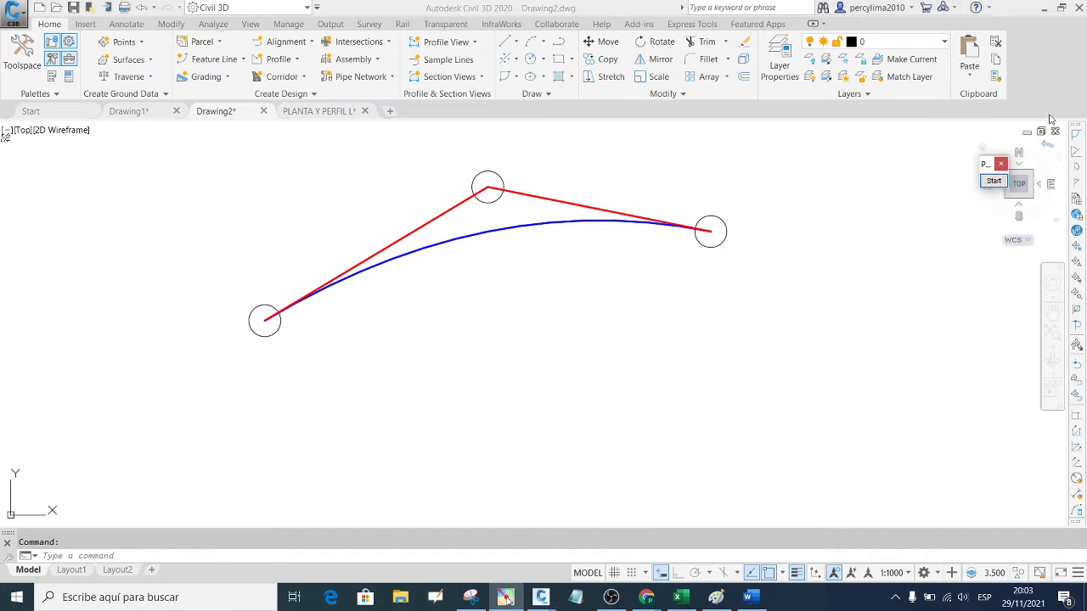
left_click(992, 180)
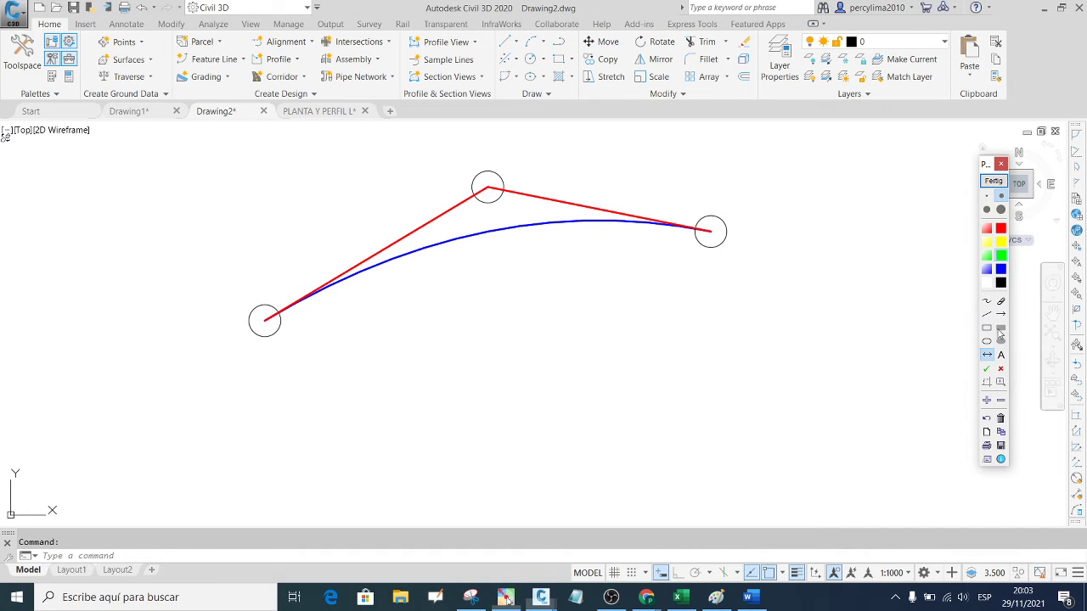
left_click(1001, 358)
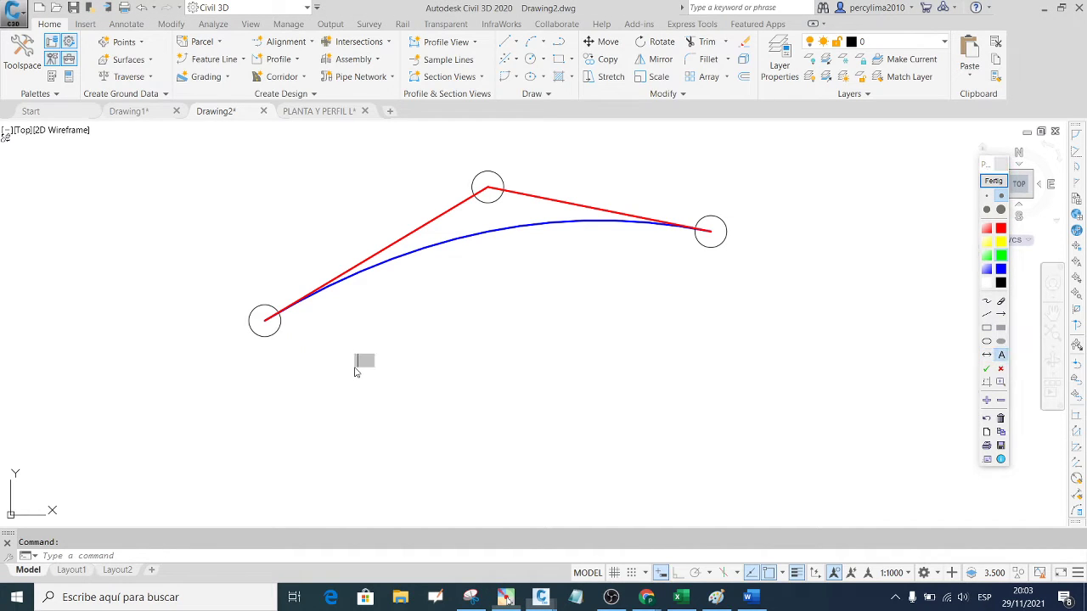
type("V")
type("ER")
key("BackSpace")
key("BackSpace")
key("BackSpace")
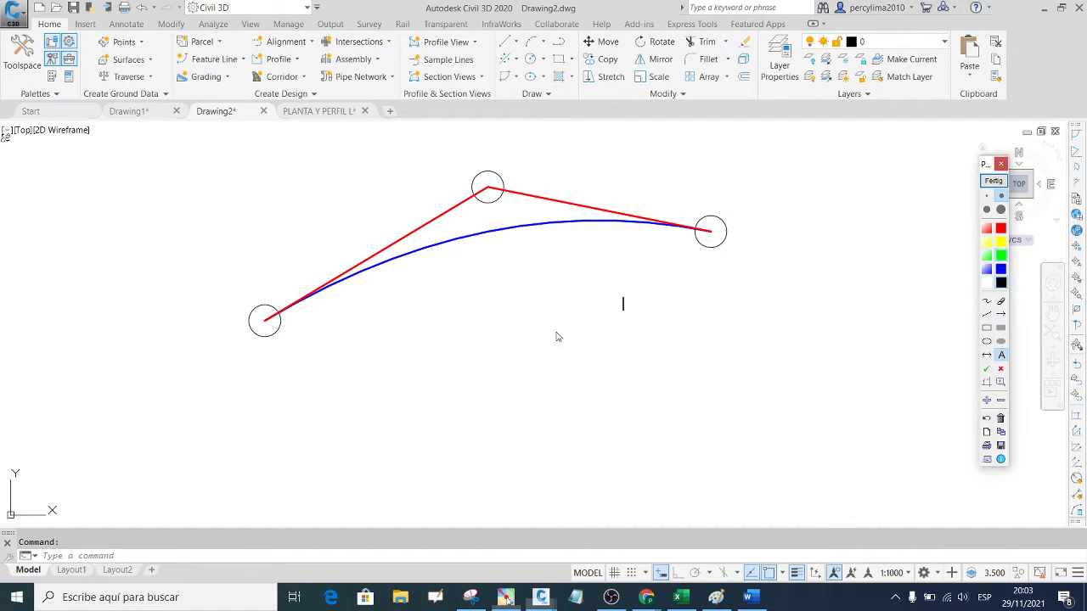
type("VER")
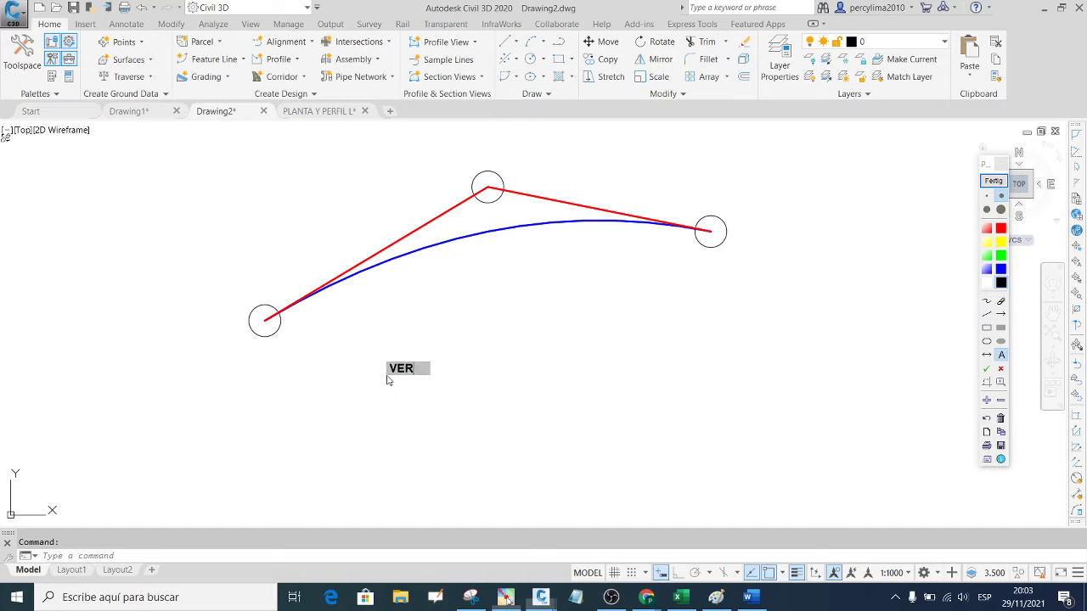
type("IFICA")
type("R")
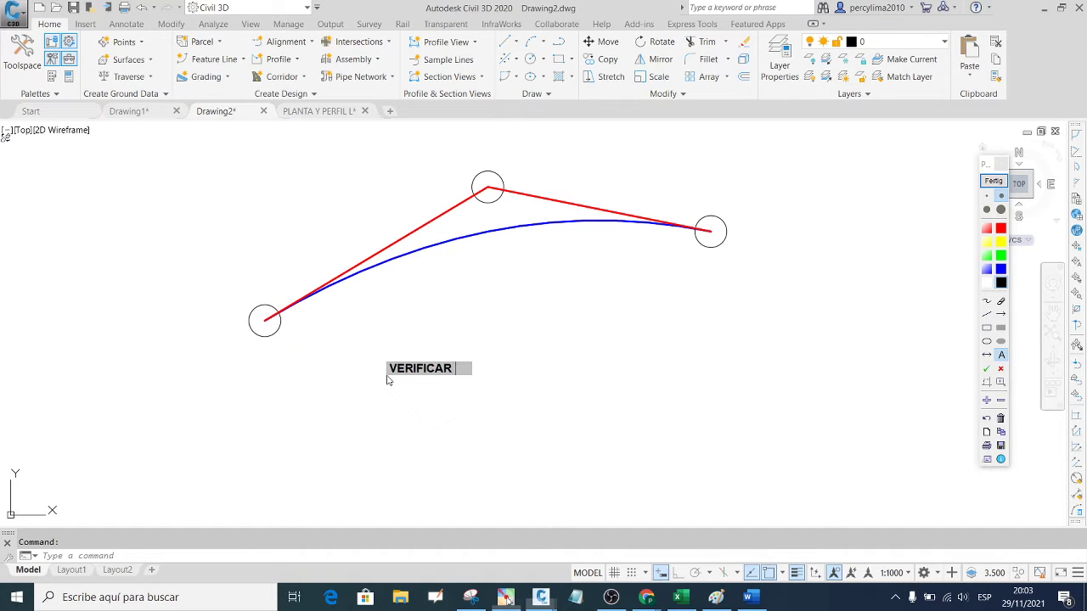
type(" LOS")
type(" DAT")
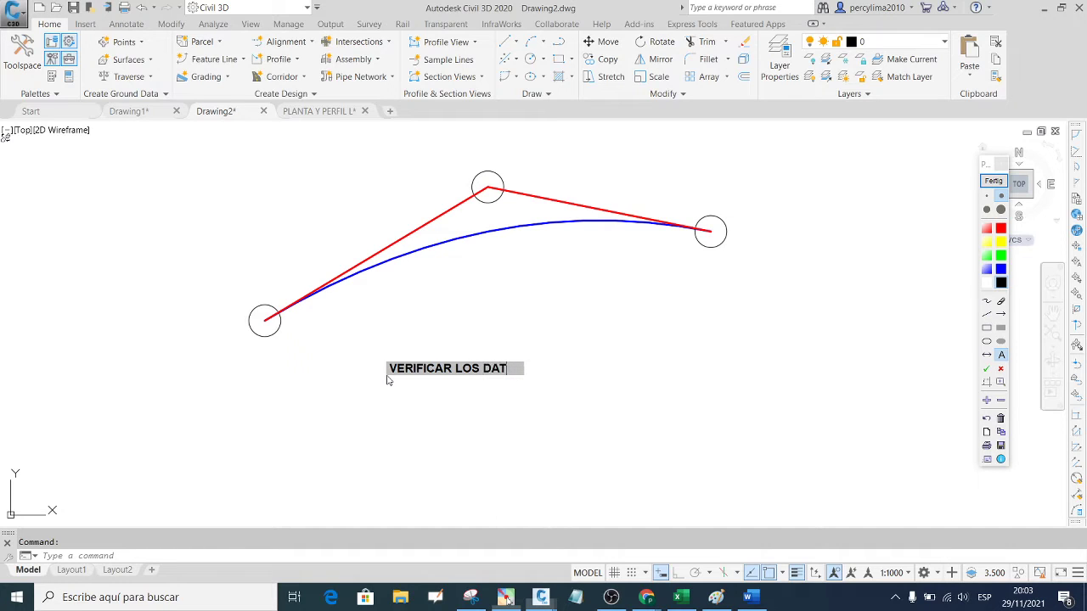
type("OS C")
type("AL")
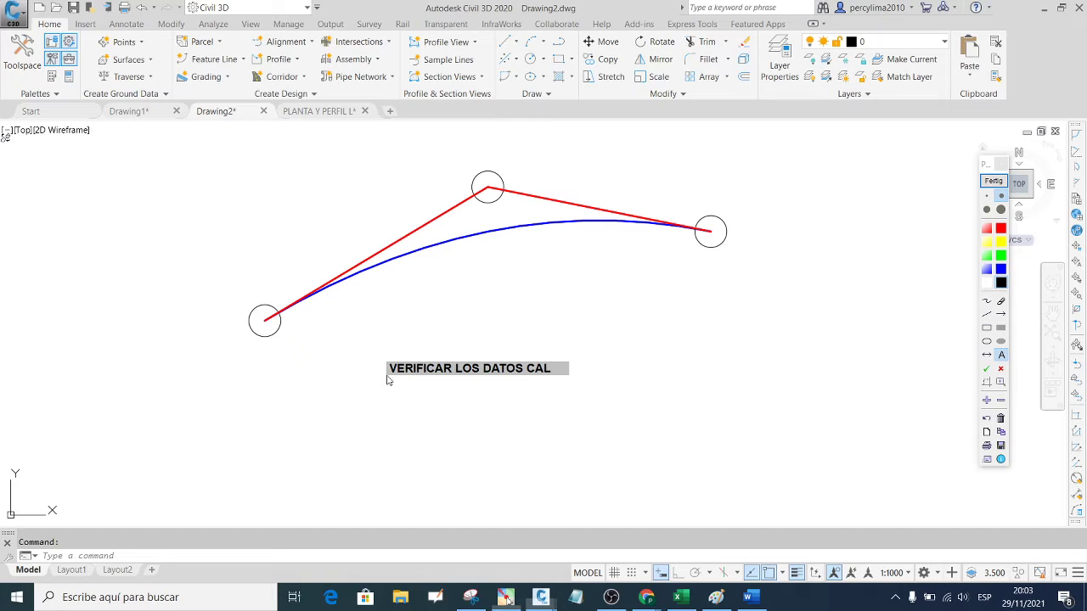
type("CUL")
type("ADOS ")
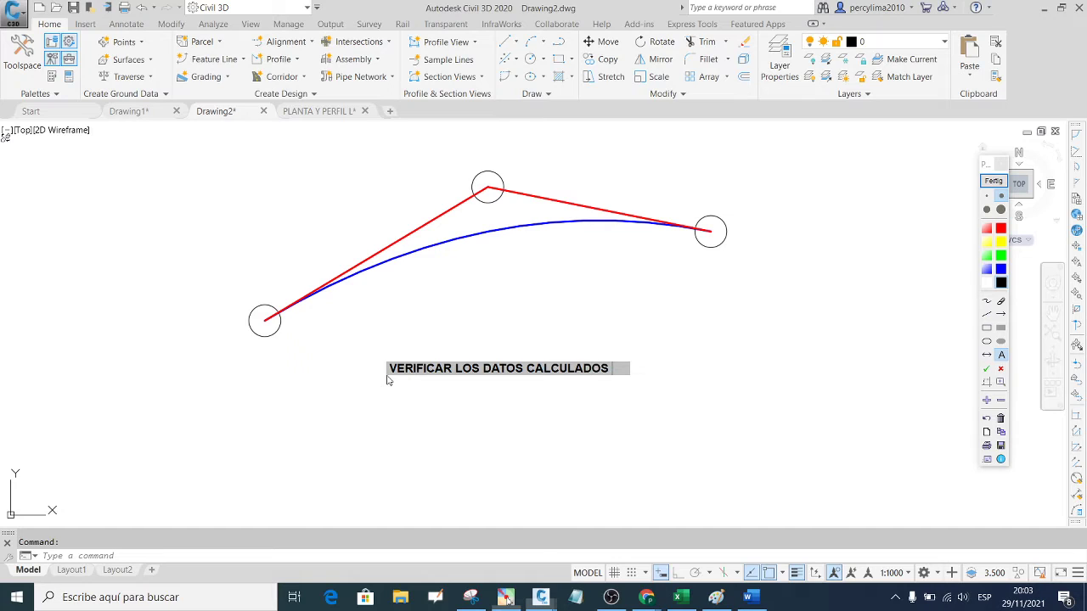
type("DE C")
type("URVA ")
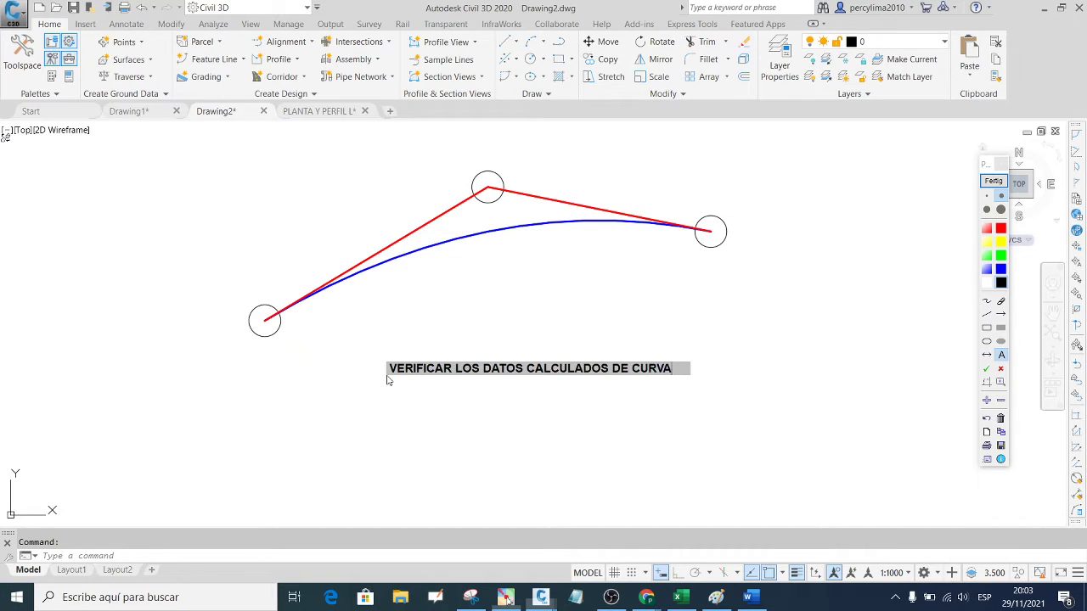
type("VERTI")
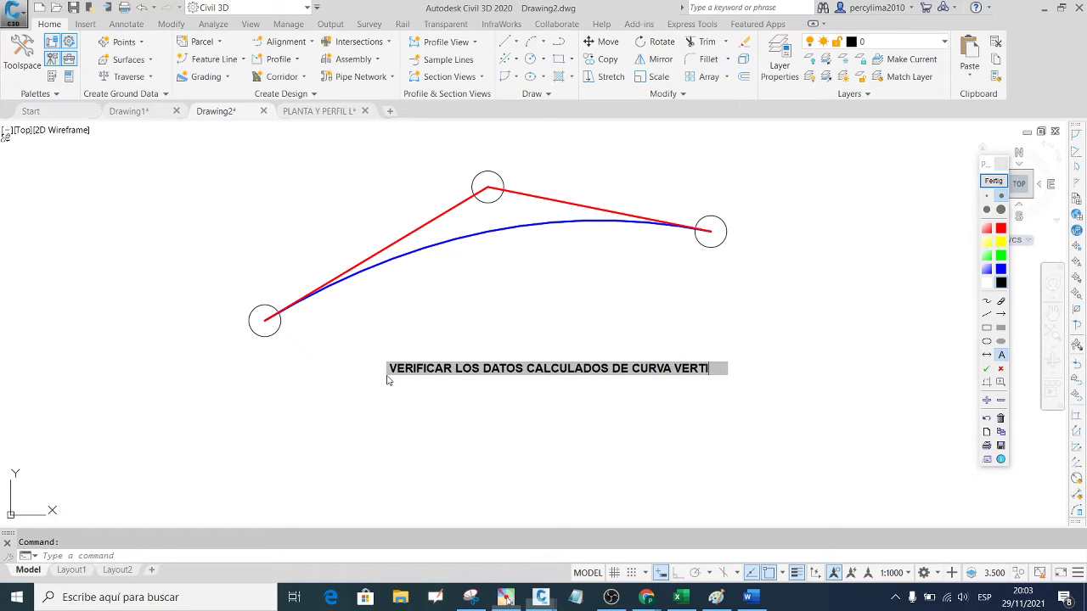
type("VAL")
key("BackSpace")
key("BackSpace")
key("BackSpace")
type("CAL")
left_click(609, 430)
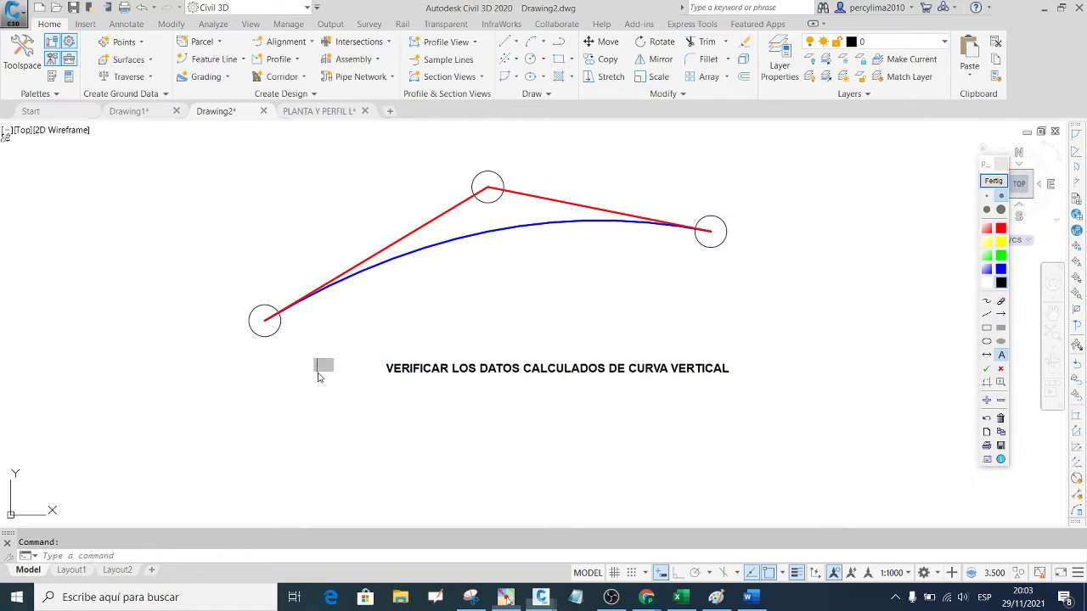
- Add a small '7' as text to the left of the note
type("7")
key("Return")
left_click(1002, 356)
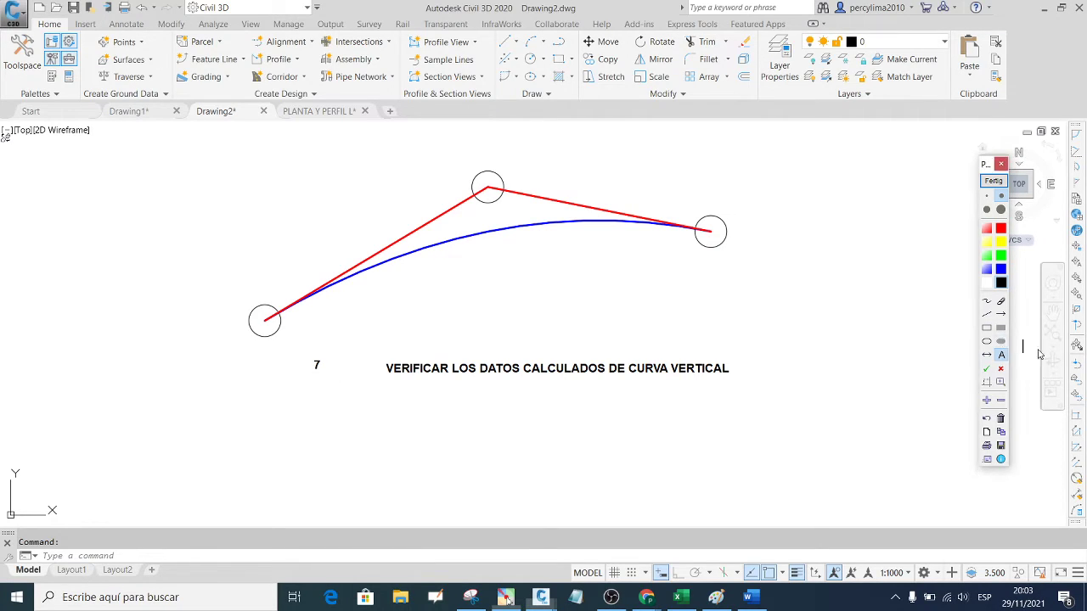
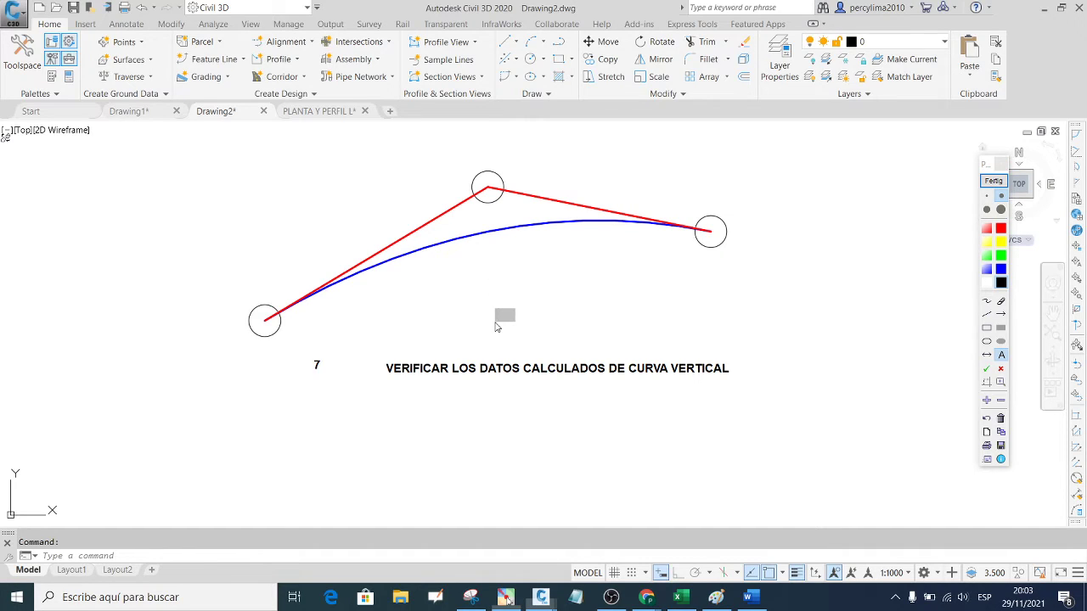
- Write the notes 'TAREA PARA LA CLASE' and, on a new line below, 'PLANTILLA EXCEL' over the drawing
type("TARE")
type("A")
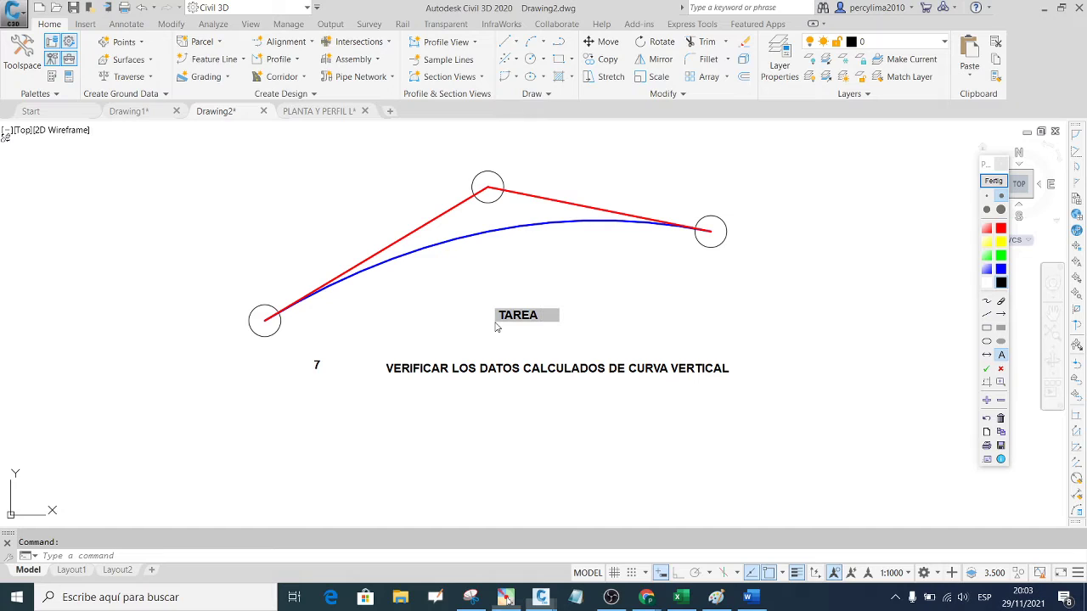
type("PARA ")
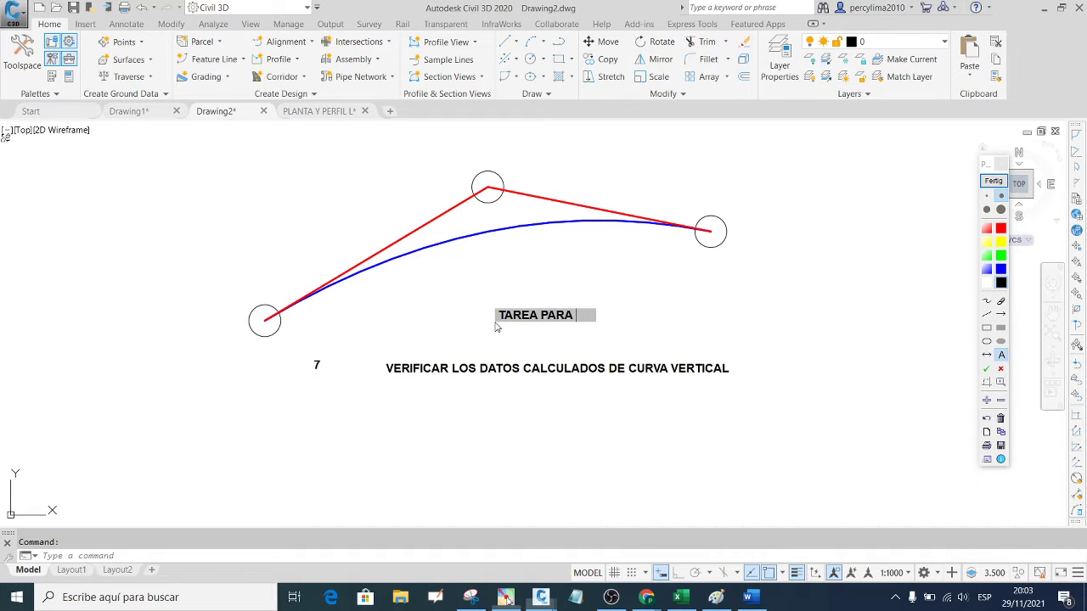
type("LA ")
type("CL")
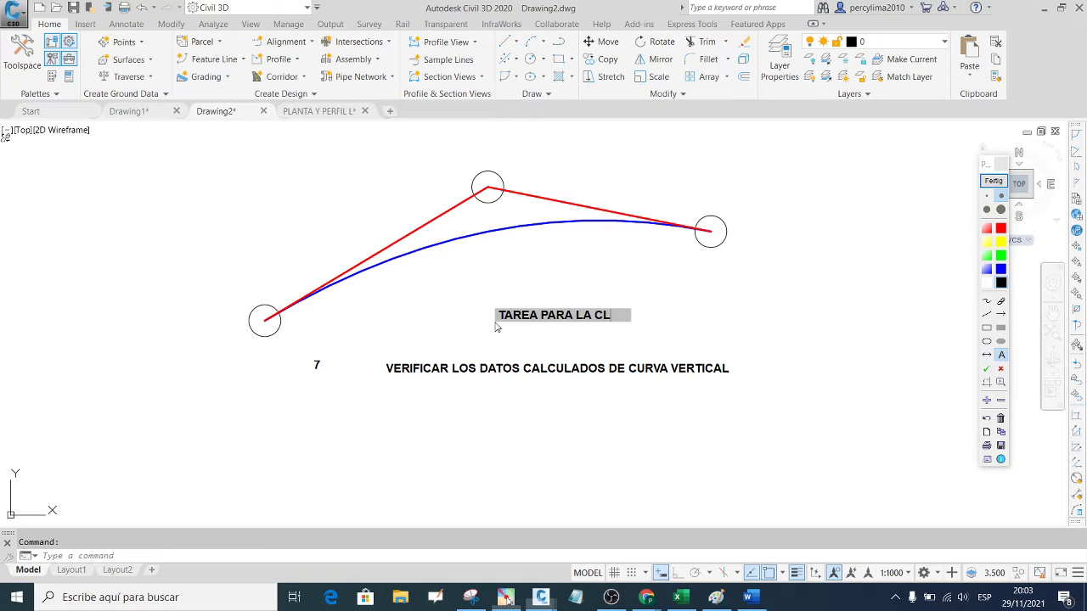
type("ASE")
left_click(961, 356)
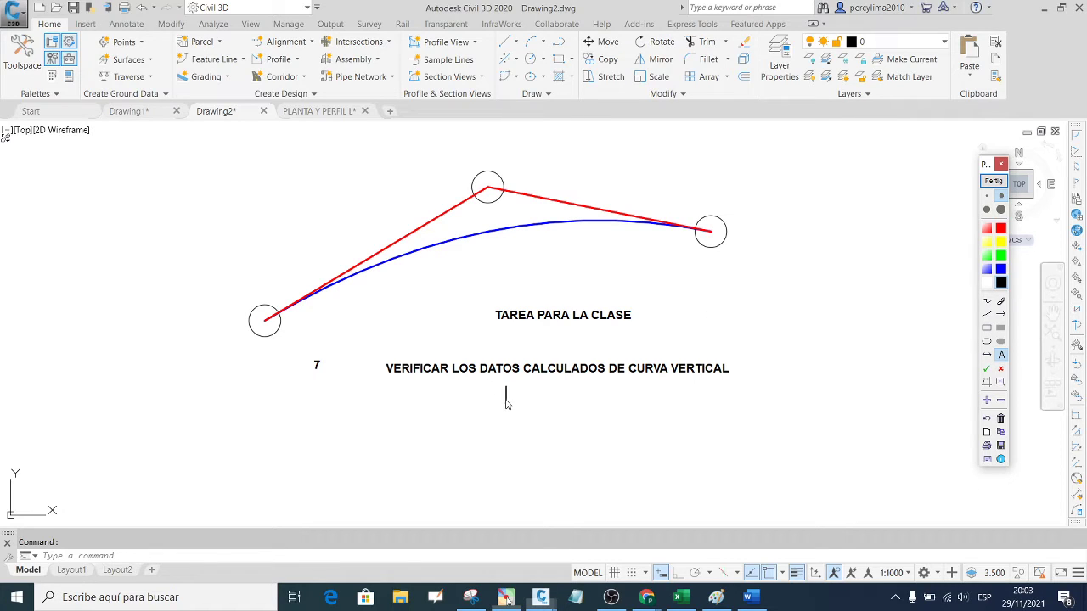
left_click(480, 405)
type("PL")
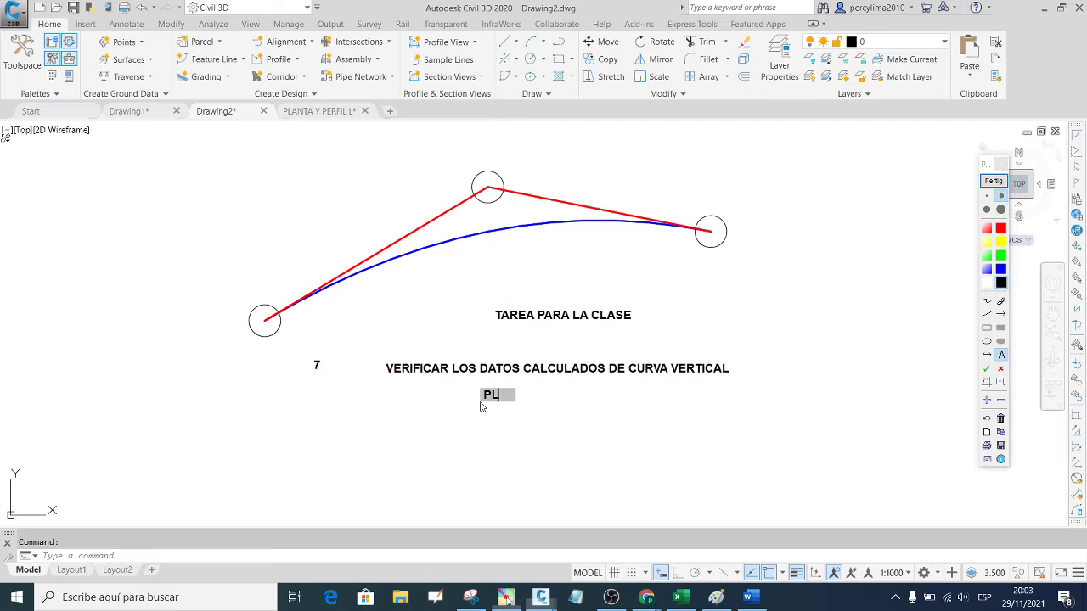
type("ANTI")
type("LLA E")
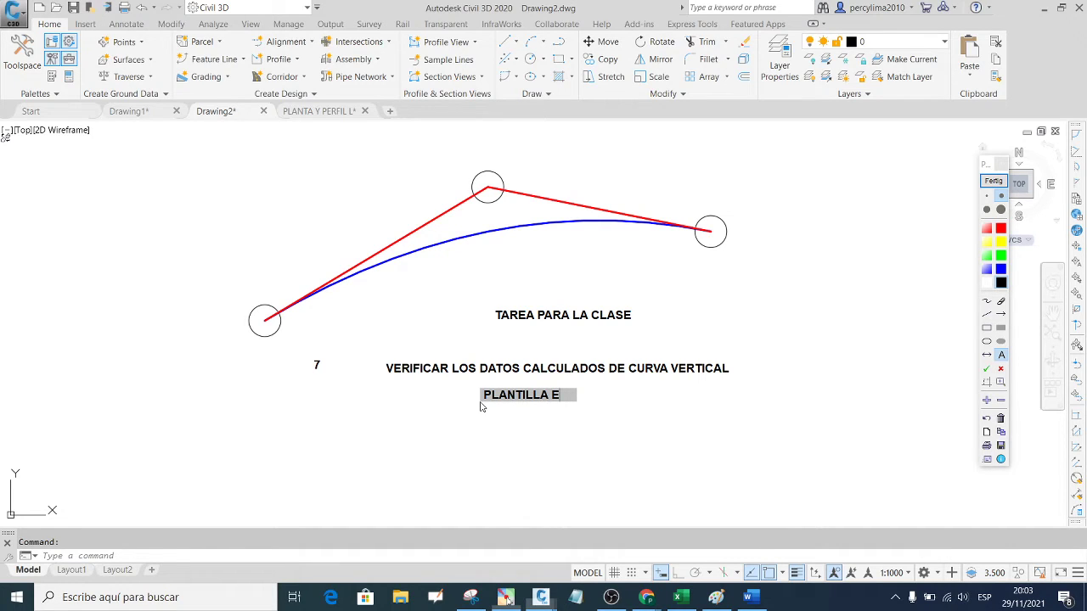
type("XCEL")
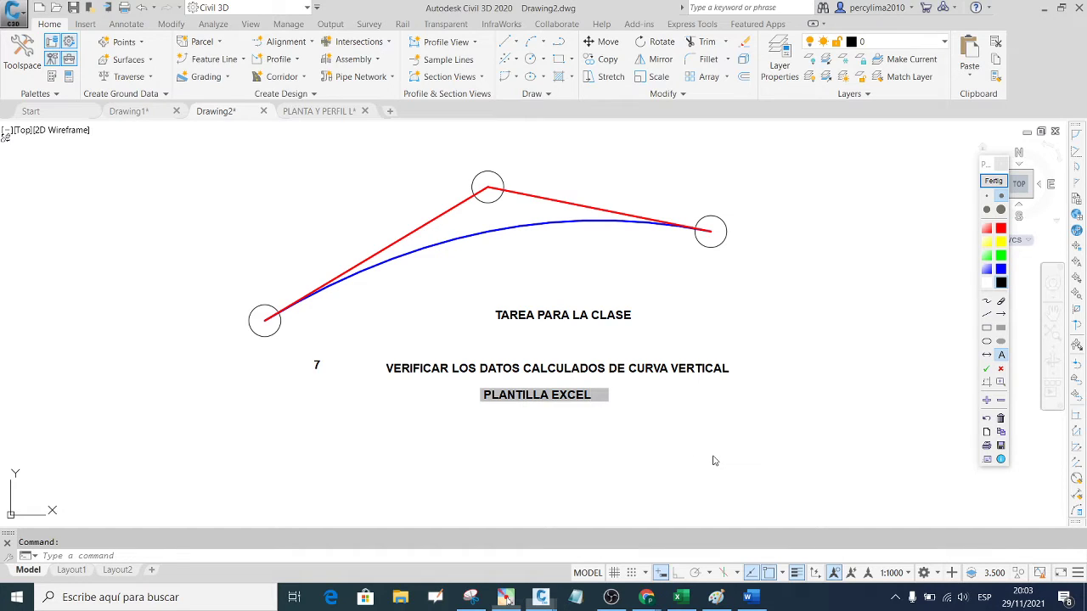
- Clear the annotation overlay and send the captured screenshot to the ISTP-SEMESTRE II-A21CIVIL WhatsApp group
left_click(1003, 163)
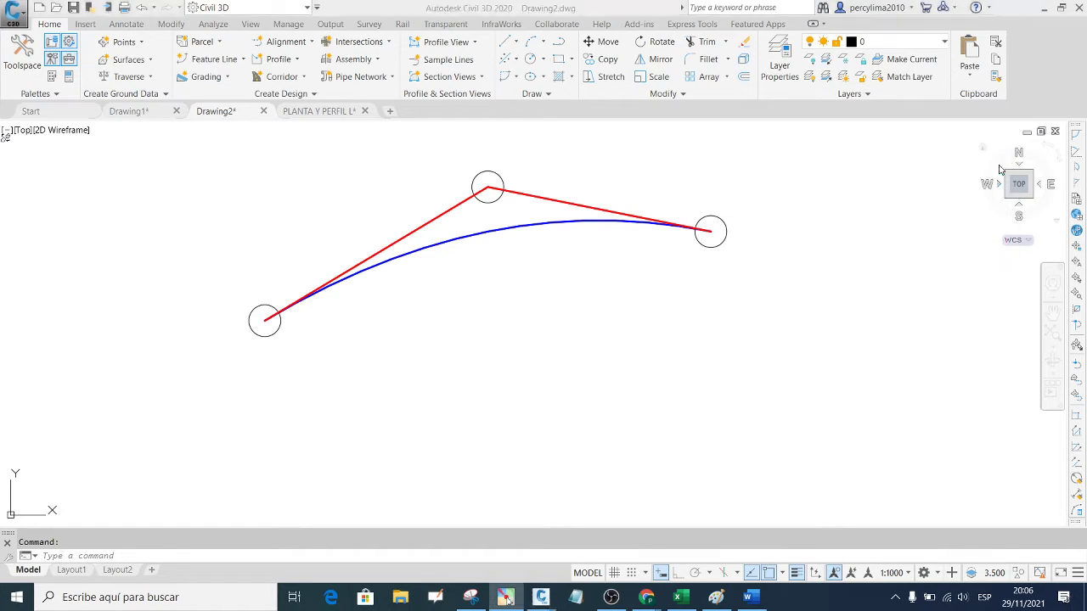
left_click(1044, 7)
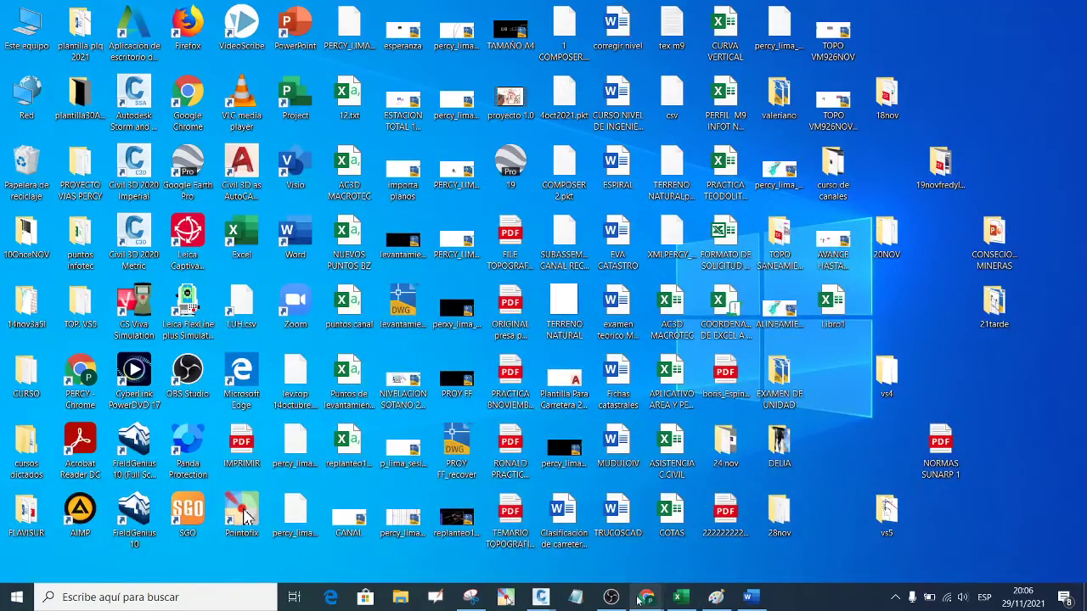
mouse_move(647, 597)
left_click(617, 524)
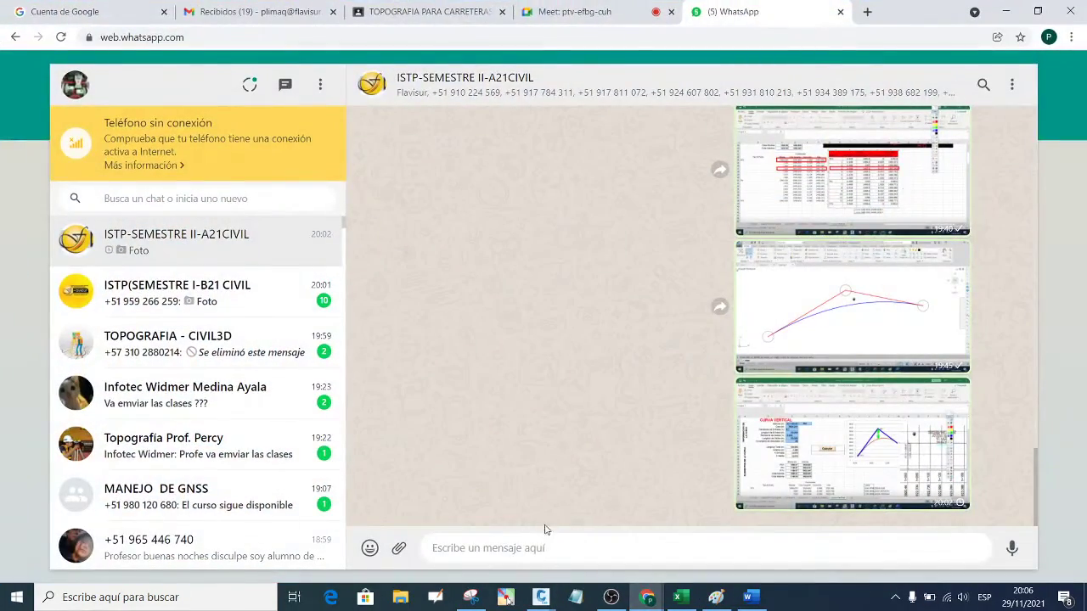
right_click(501, 546)
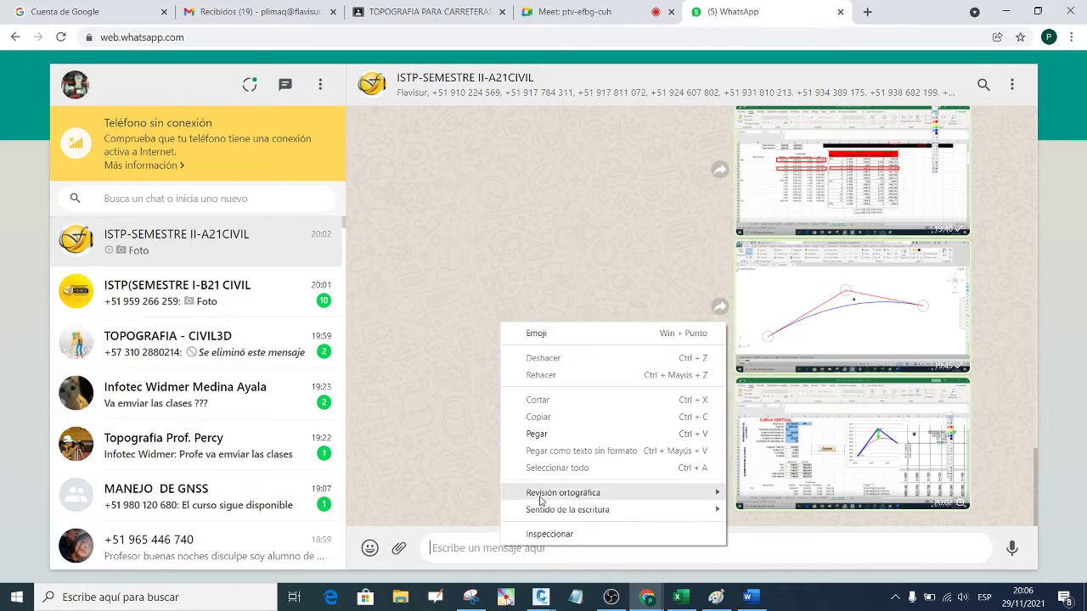
left_click(549, 438)
left_click(1005, 536)
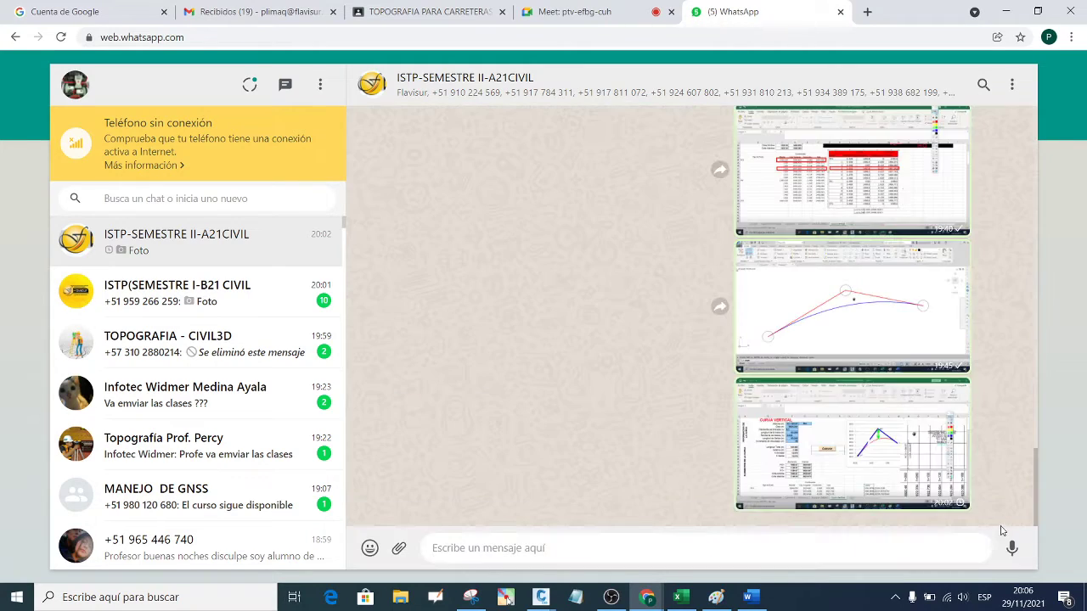
- Check the sent image in the chat, then return to the Curvas workbook
left_click(1007, 12)
mouse_move(647, 598)
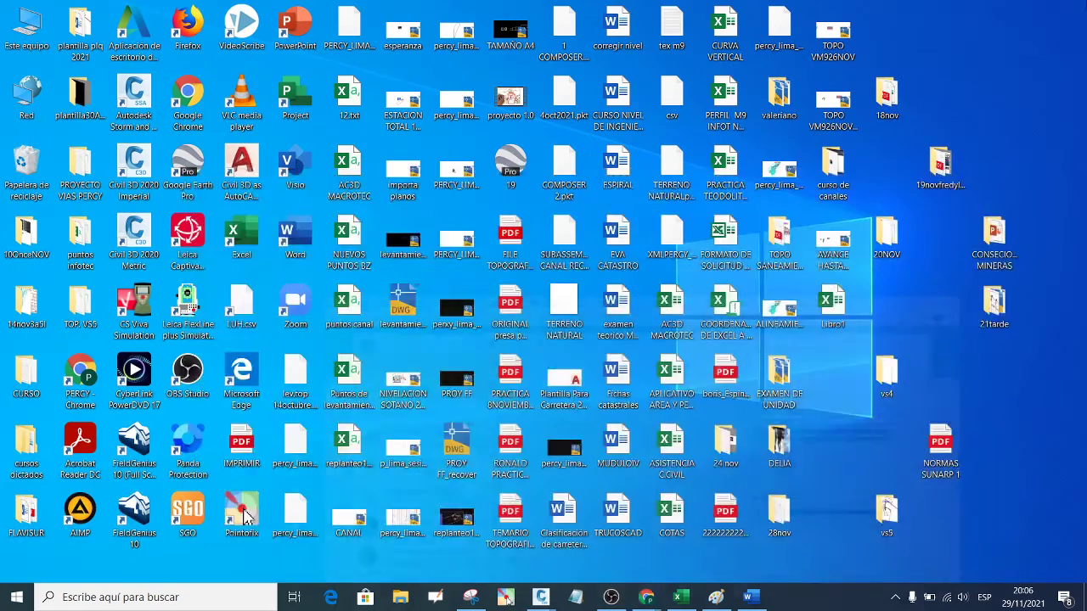
left_click(569, 535)
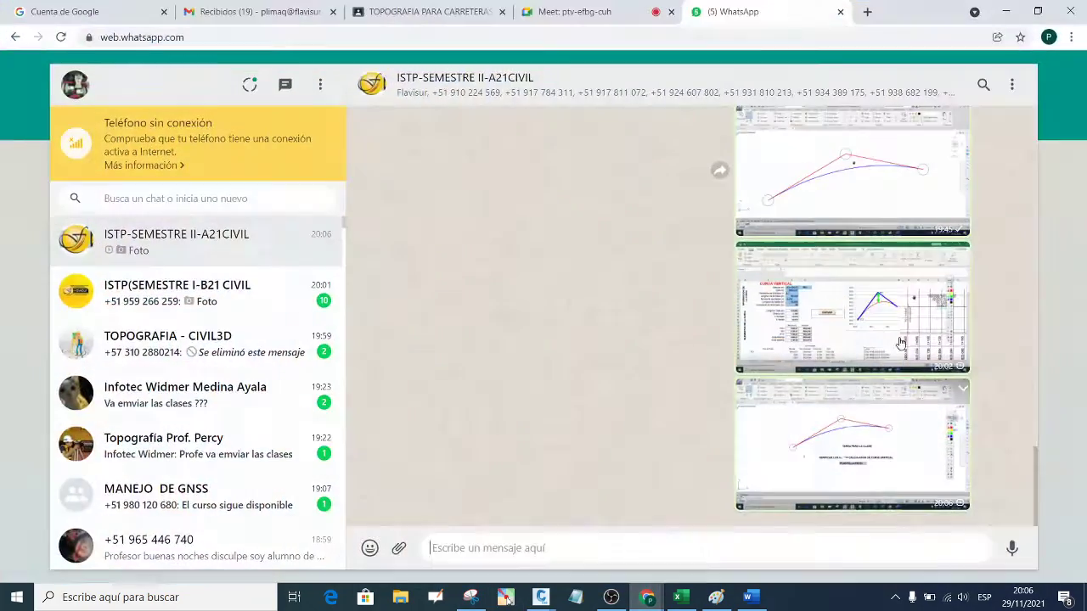
left_click(1007, 12)
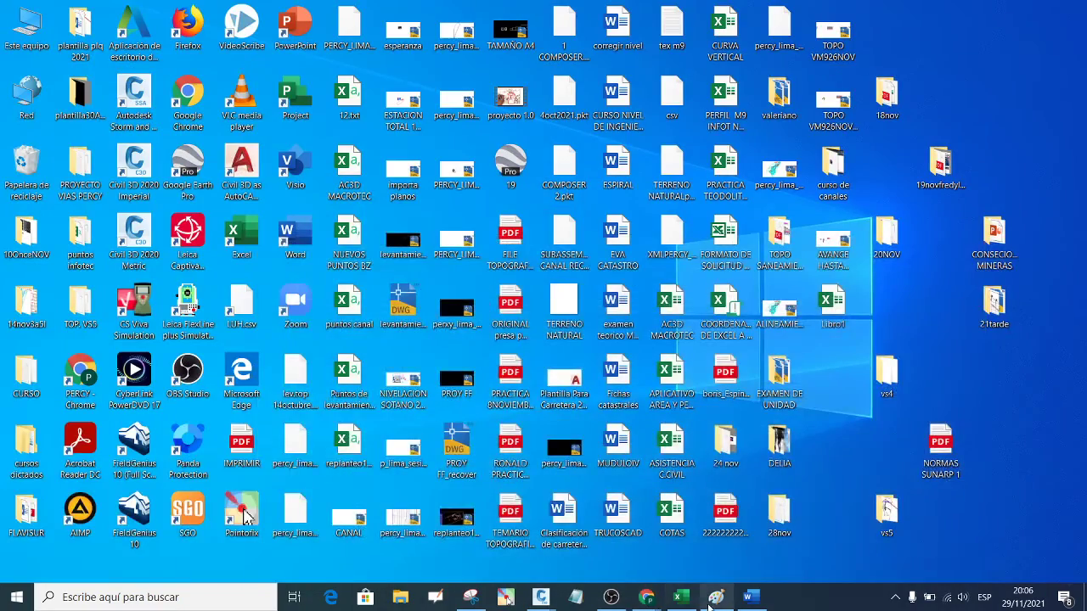
left_click(680, 597)
- Close the Curvas workbook, choosing No guardar to discard changes
scroll(472, 387, "up", 2)
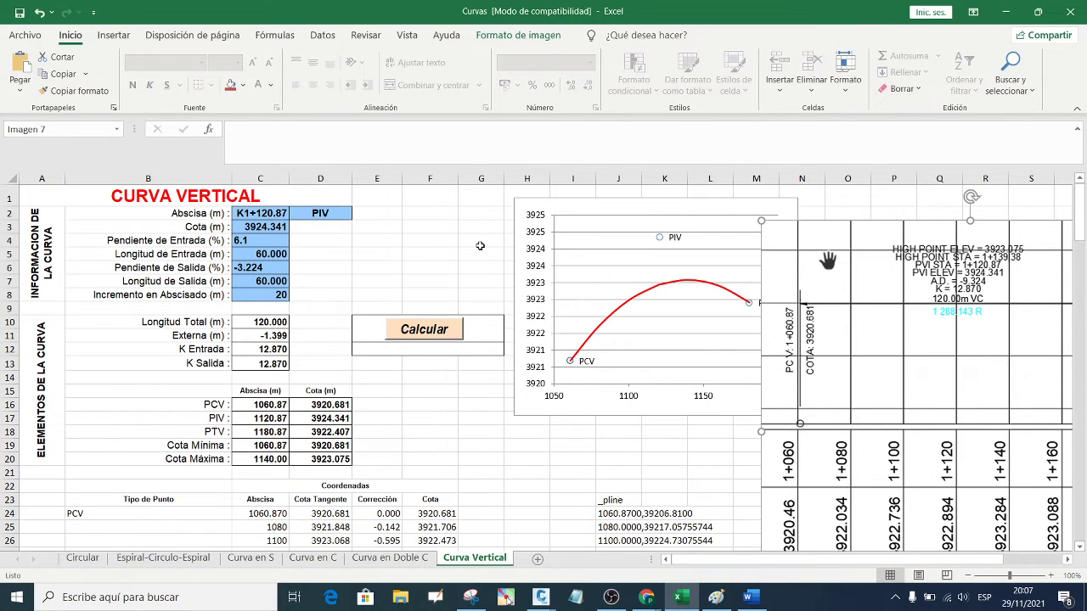
left_click(1069, 15)
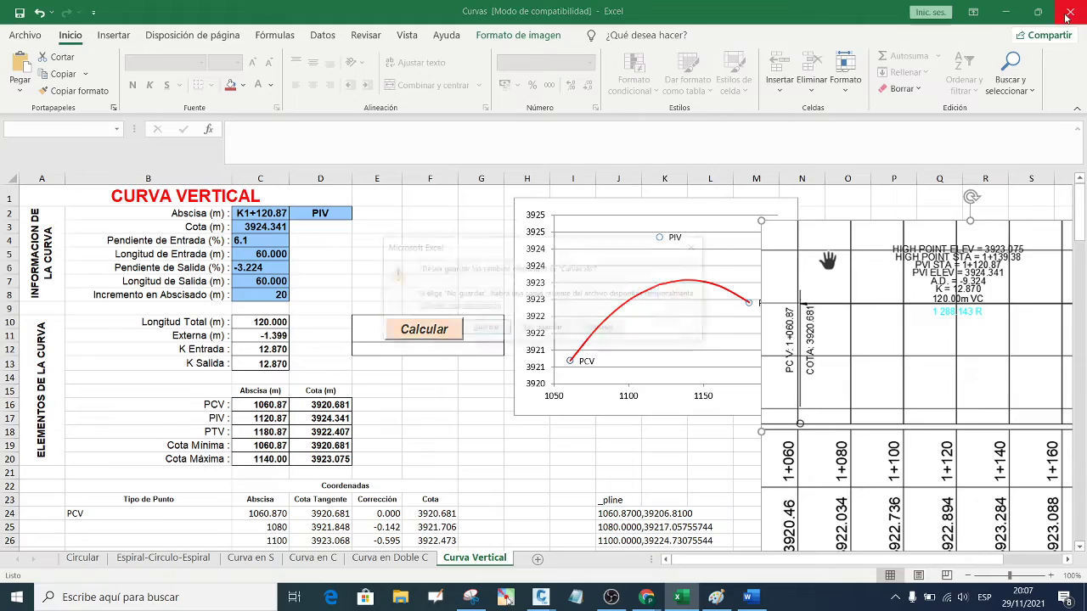
left_click(544, 329)
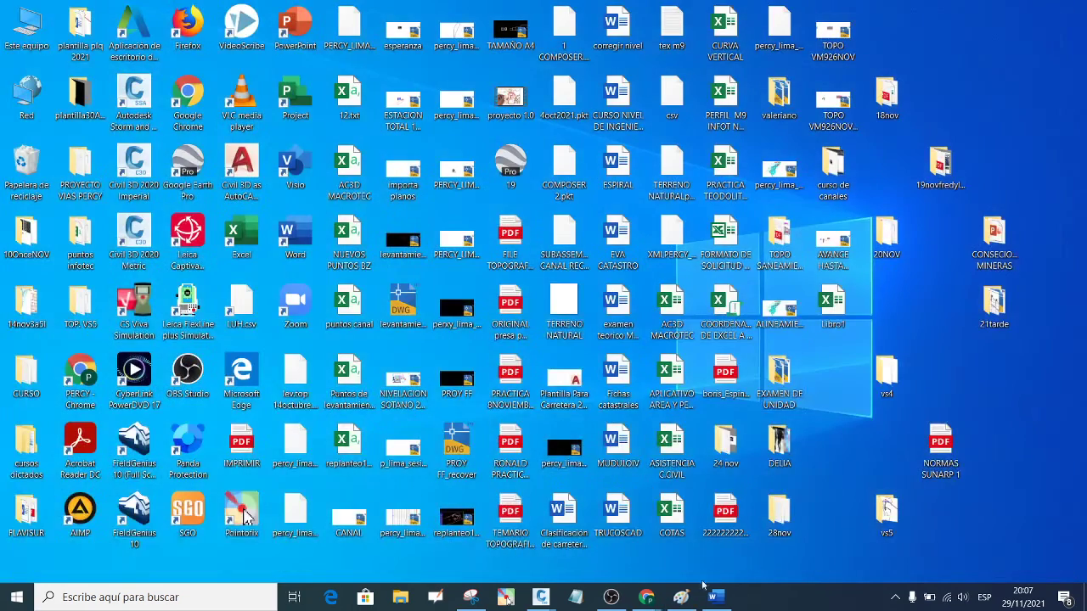
- Browse D: > estudios a distancia plq > carreteras > PLANILLA RASANTE and open '08.- PLANILLA KM 119+000 - KM 121+000'
left_click(412, 599)
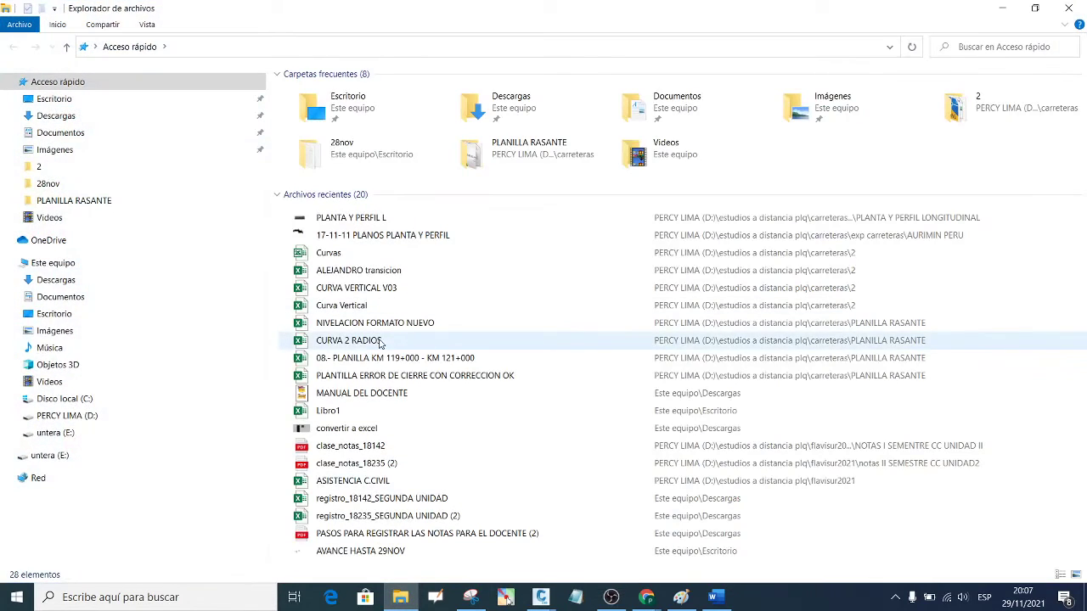
left_click(80, 417)
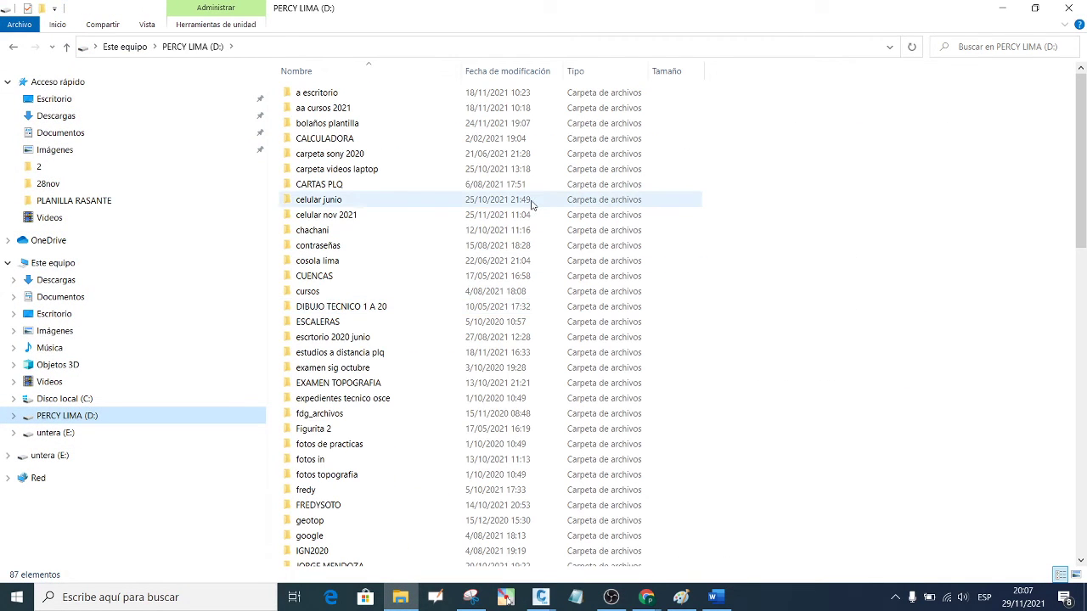
left_click(390, 356)
left_click(391, 356)
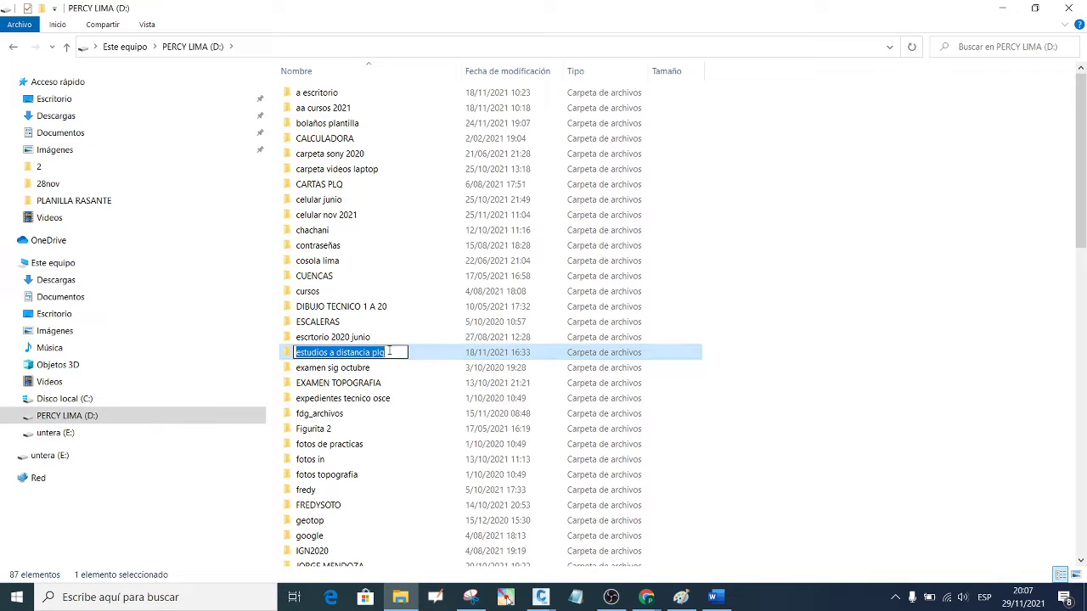
double_click(391, 353)
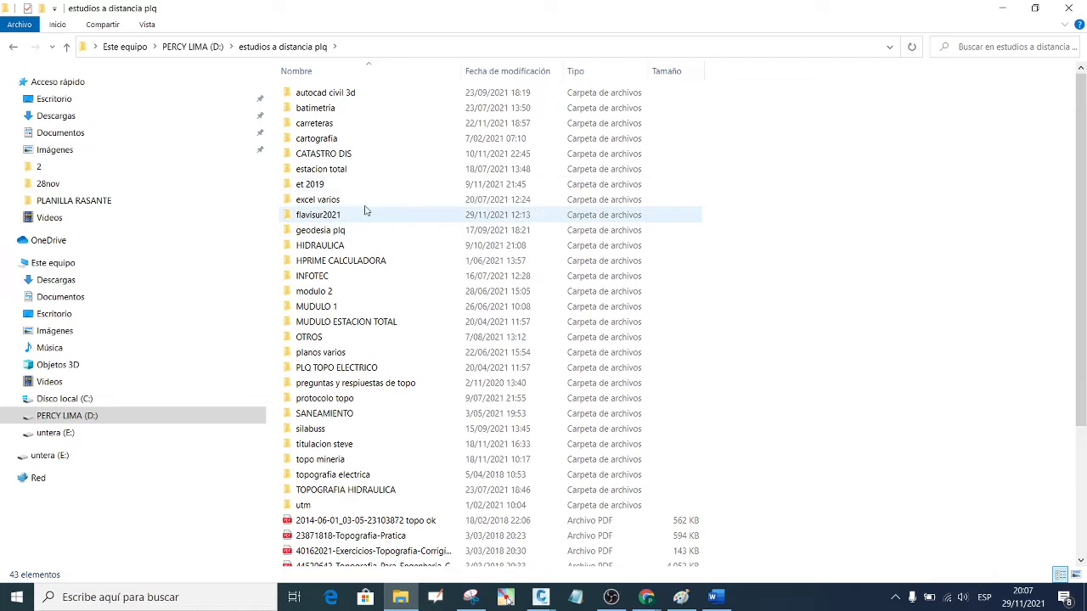
double_click(325, 125)
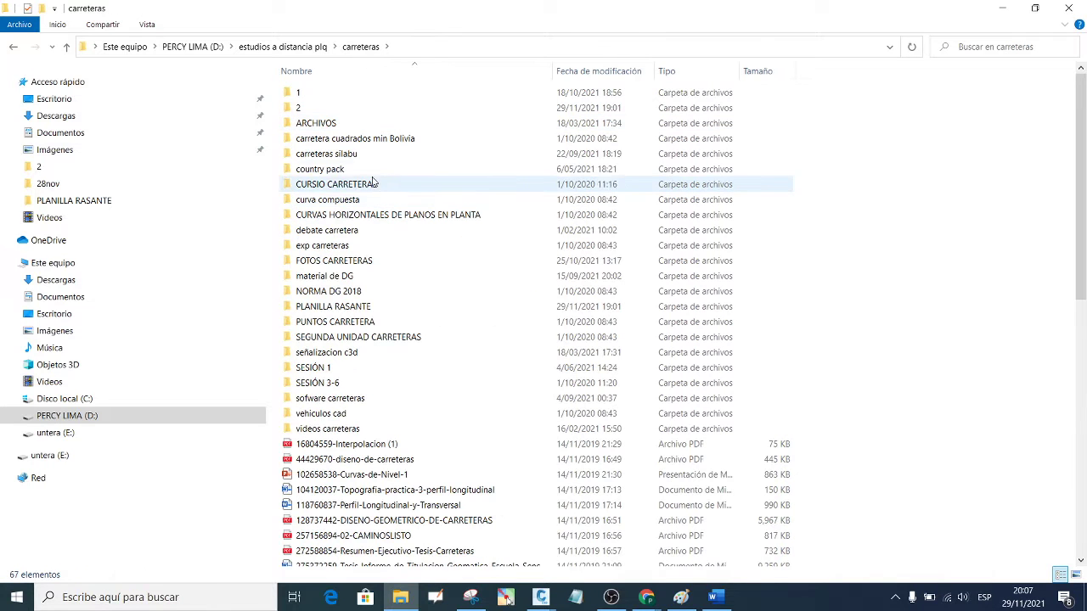
left_click(321, 107)
double_click(321, 107)
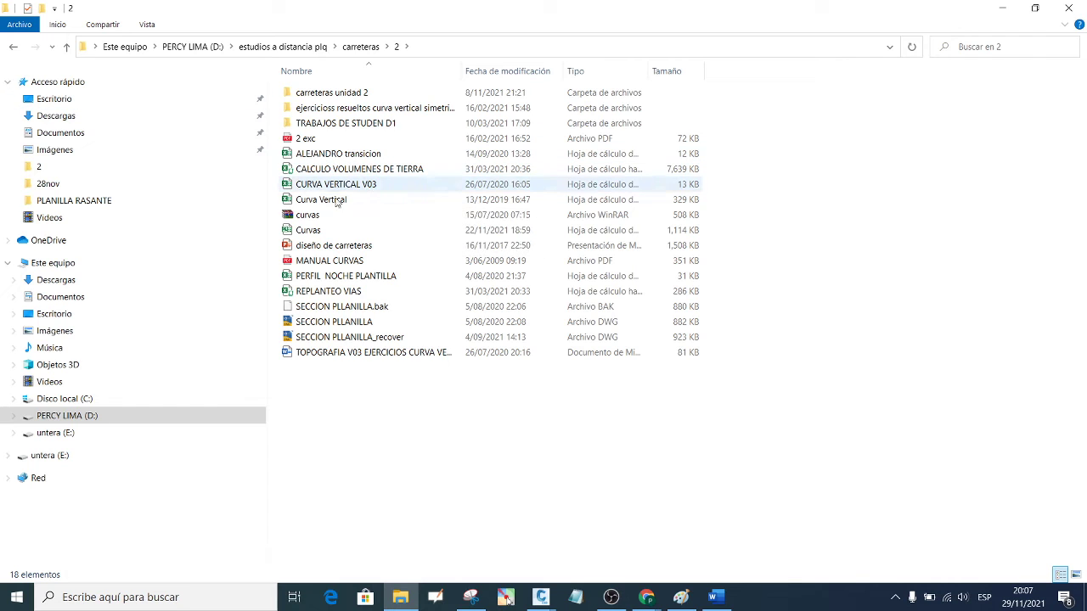
left_click(14, 47)
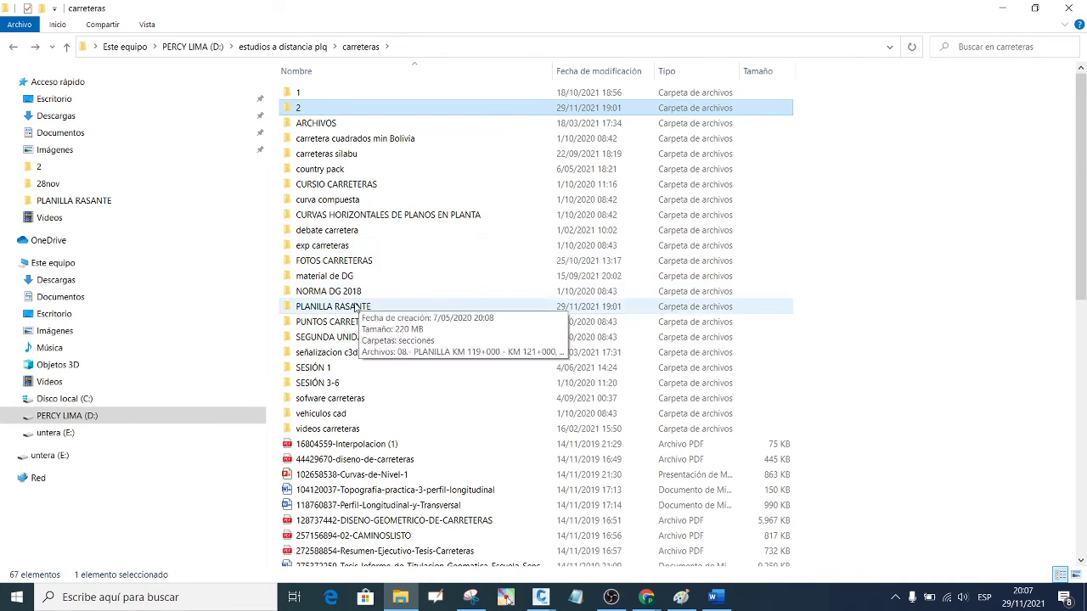
double_click(339, 306)
double_click(367, 108)
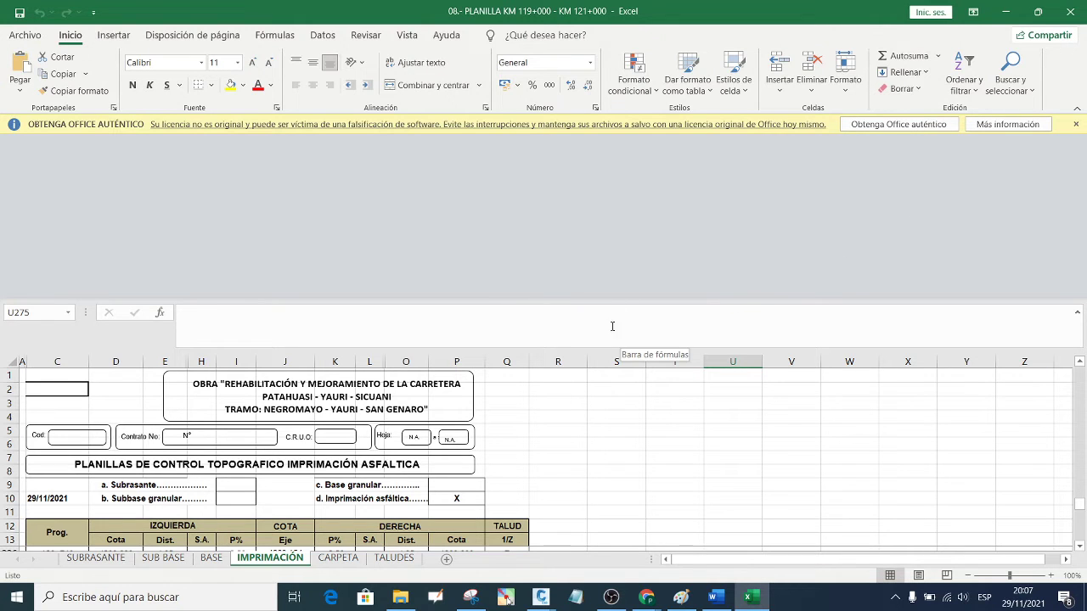
- Show the CARPETA sheet, dismiss the licence warning, and zoom the view to 120%
left_click(559, 405)
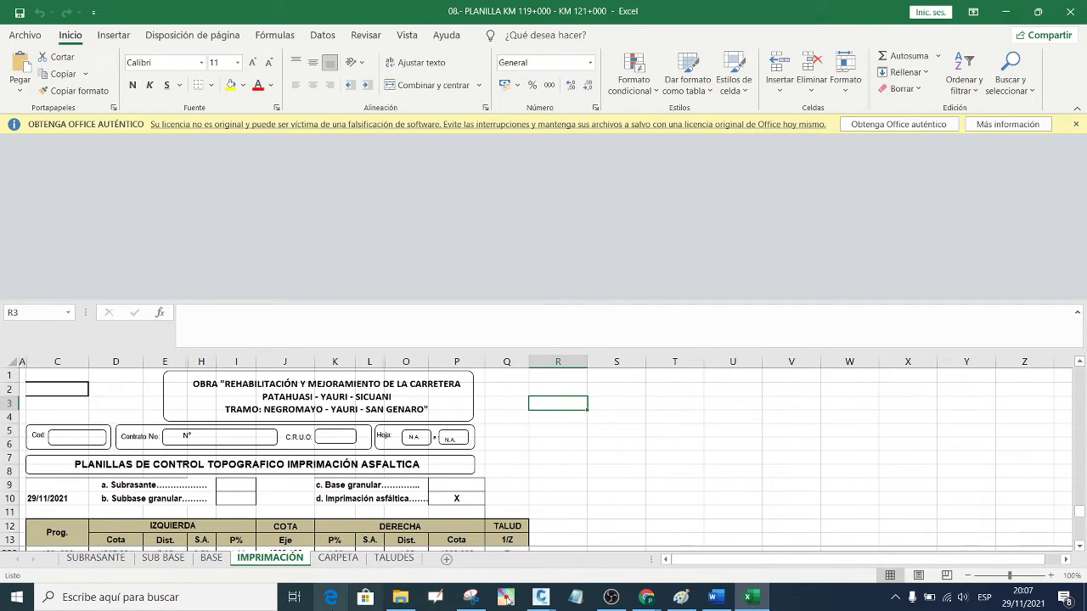
left_click(338, 558)
left_click(569, 430)
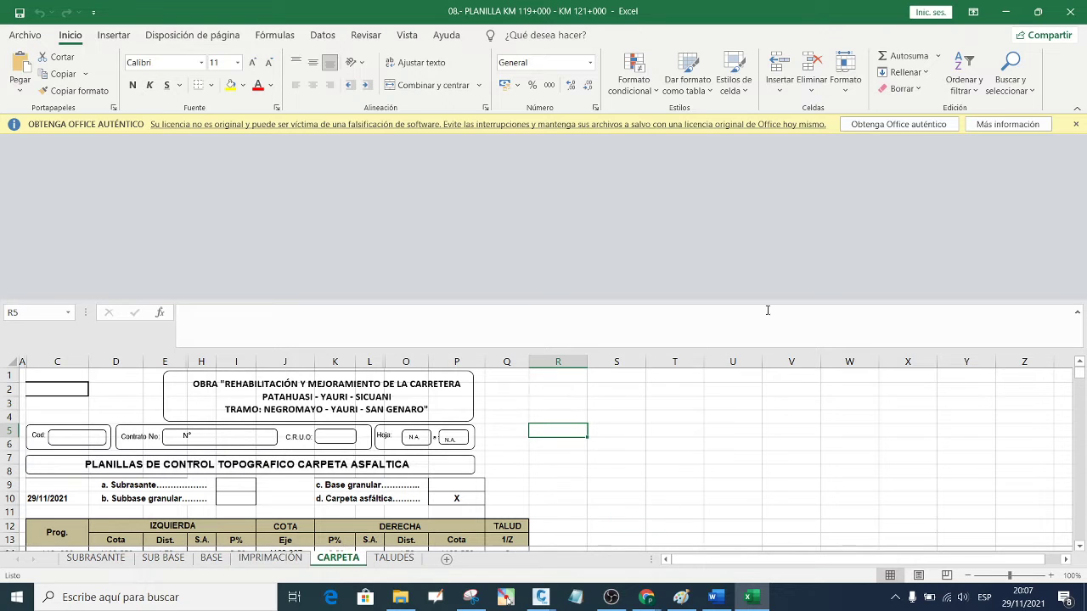
left_click(1075, 124)
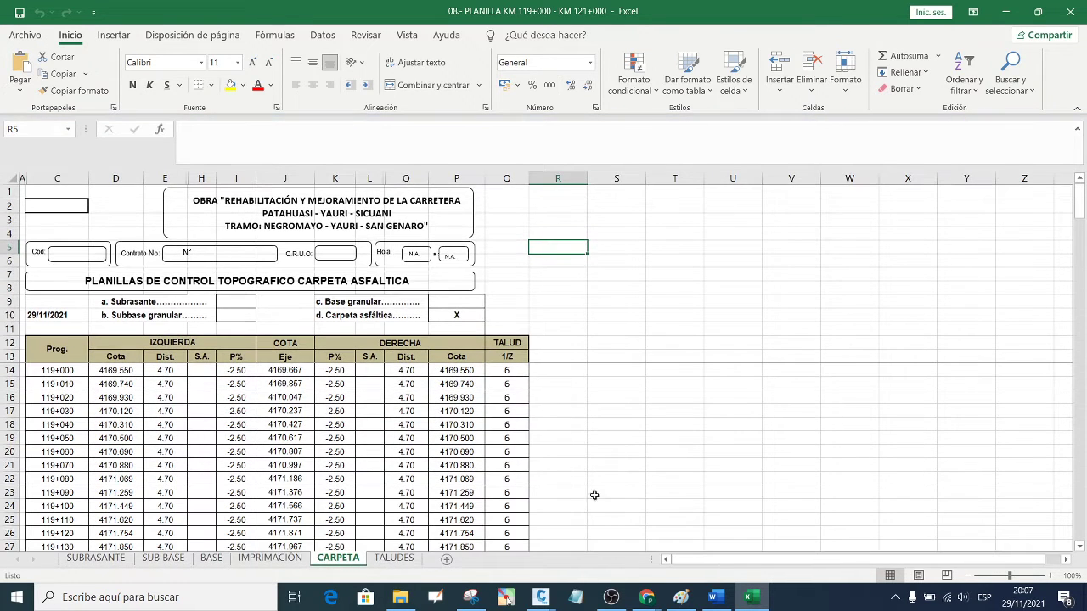
left_click(1053, 576)
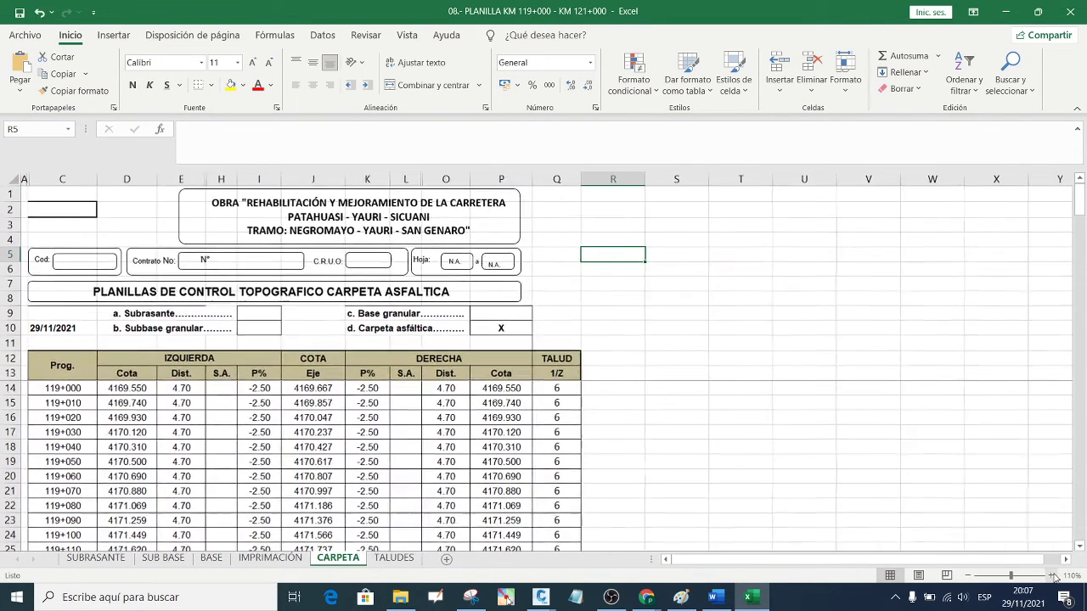
left_click(1052, 576)
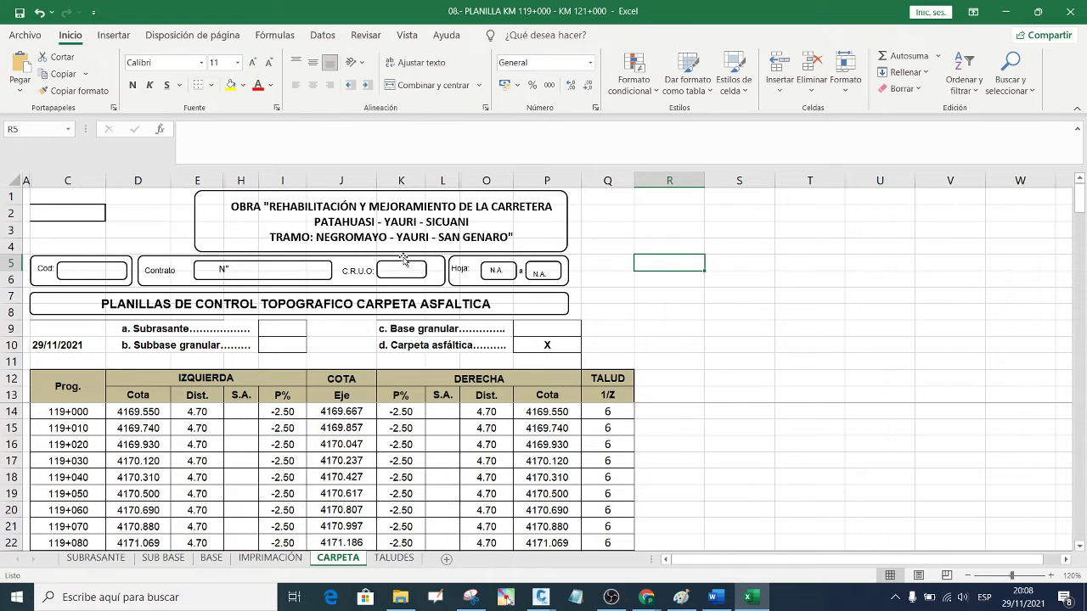
- Scroll the CARPETA table and select J14 to show its SUBRASANTE + 0.65 axis elevation formula
scroll(271, 384, "down", 2)
scroll(212, 399, "up", 2)
left_click_drag(1079, 200, 1076, 280)
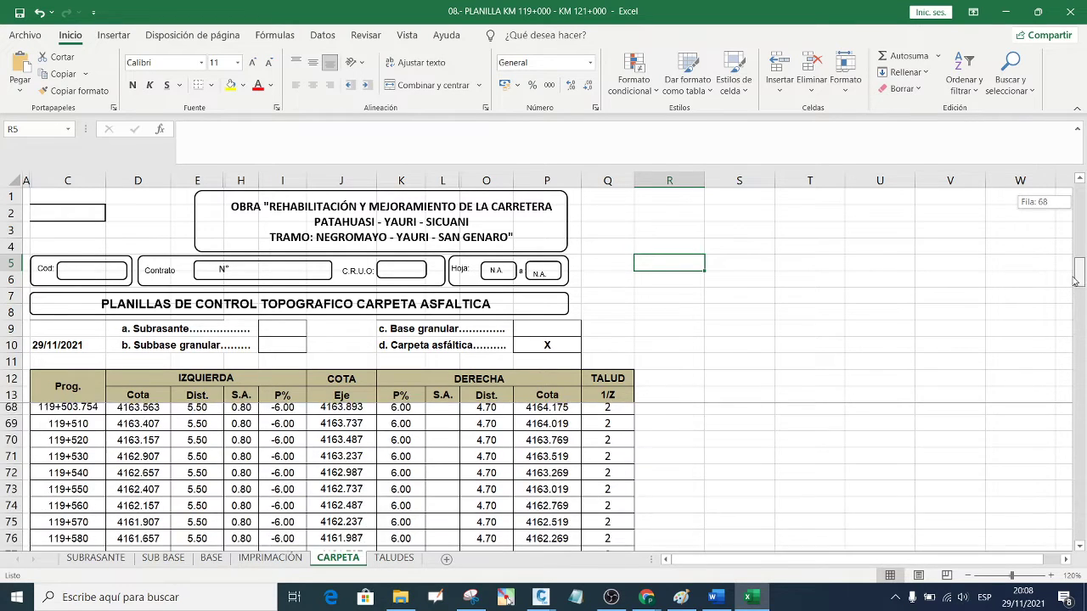
left_click_drag(1075, 280, 1077, 198)
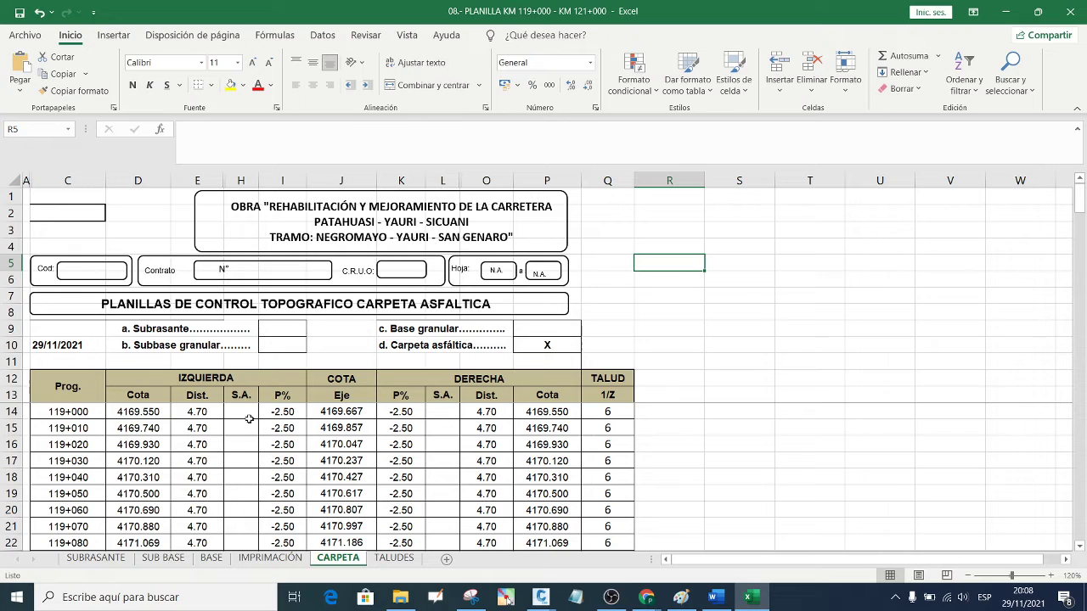
left_click(201, 416)
left_click(343, 418)
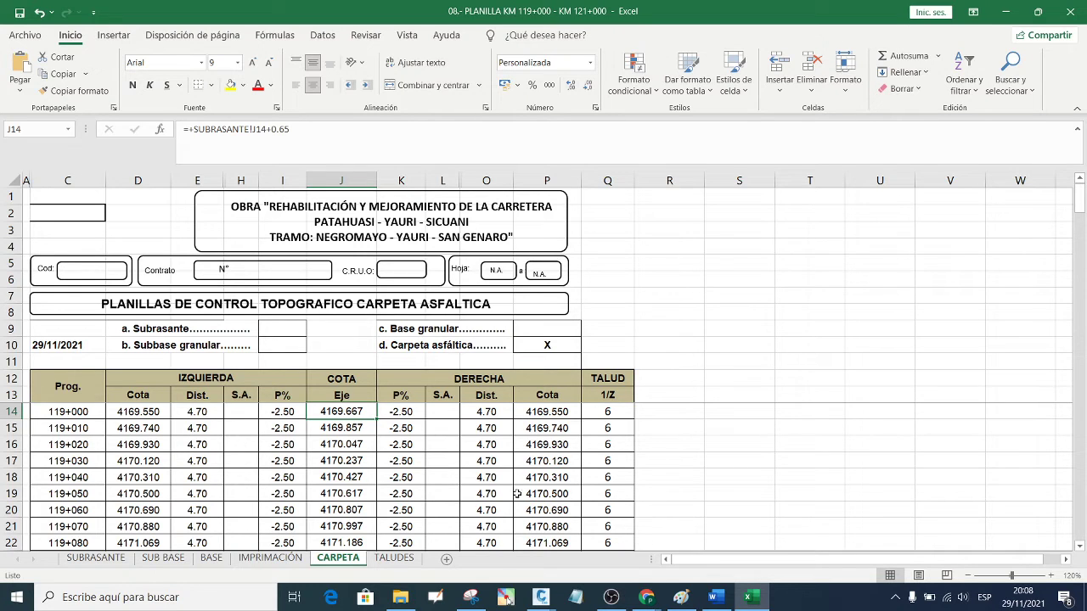
left_click(693, 415)
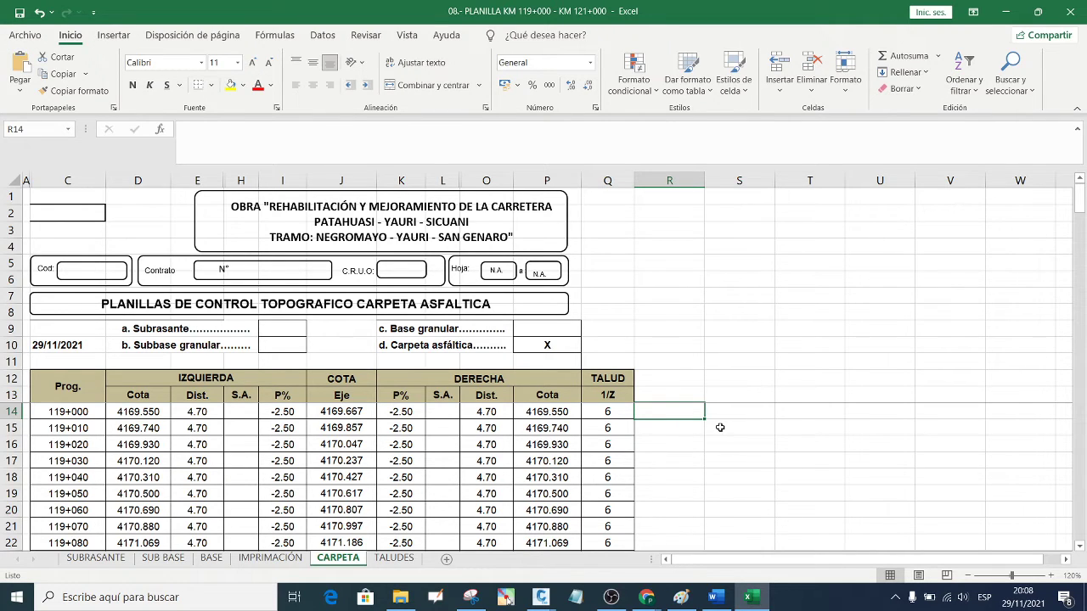
left_click(747, 416)
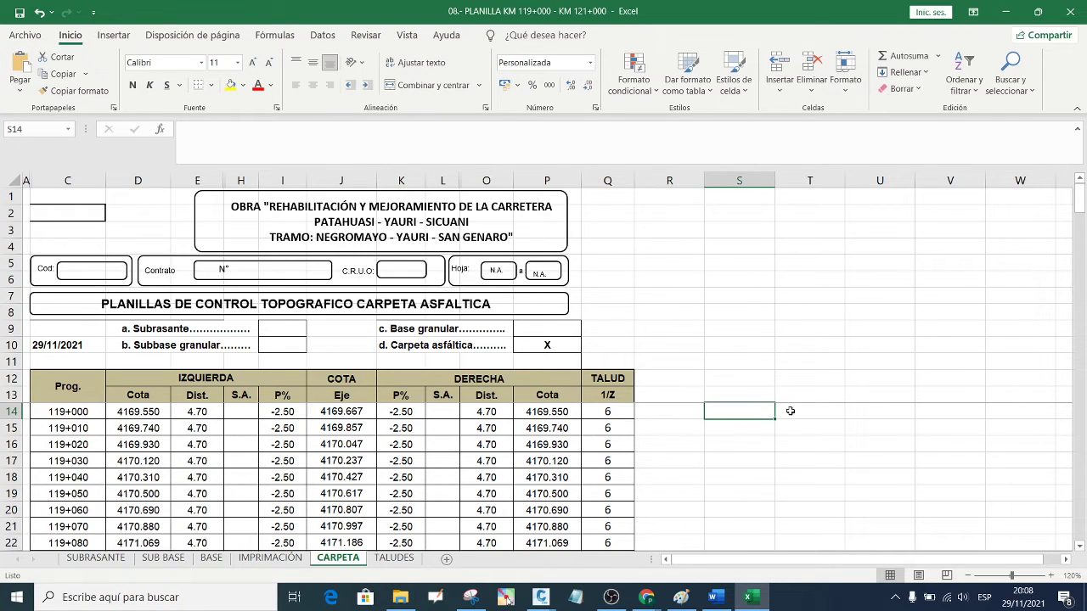
left_click(791, 411)
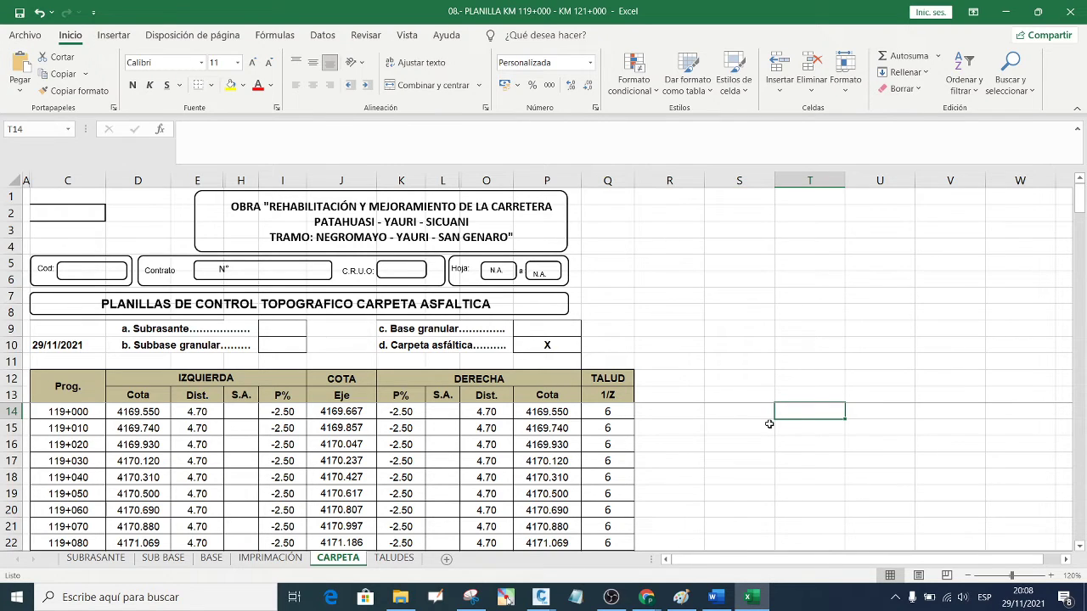
left_click(747, 422)
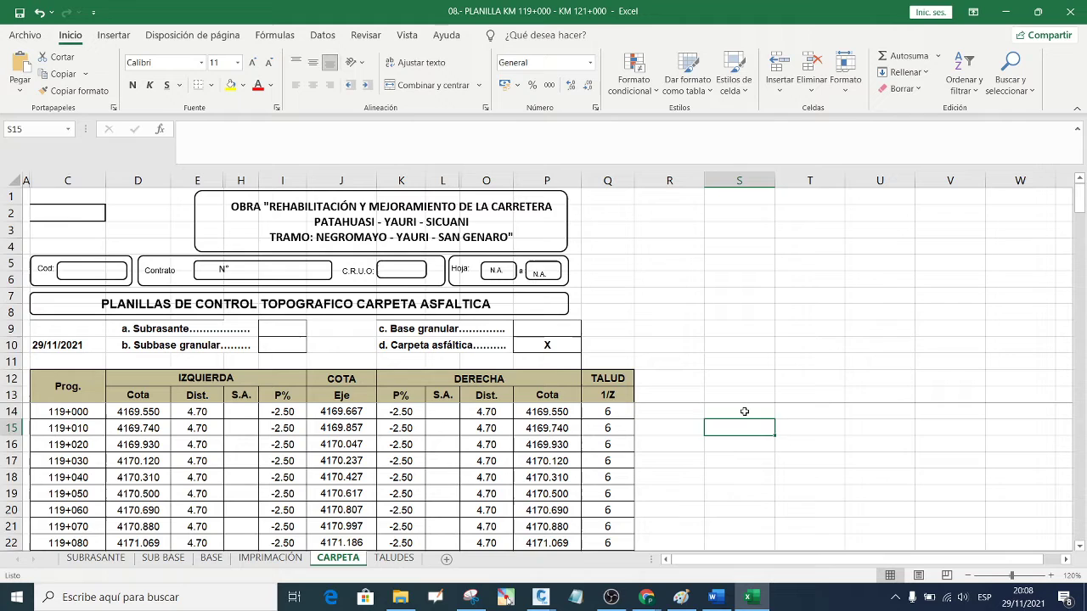
left_click(804, 411)
left_click(796, 428)
left_click(755, 425)
left_click(759, 413)
left_click(793, 411)
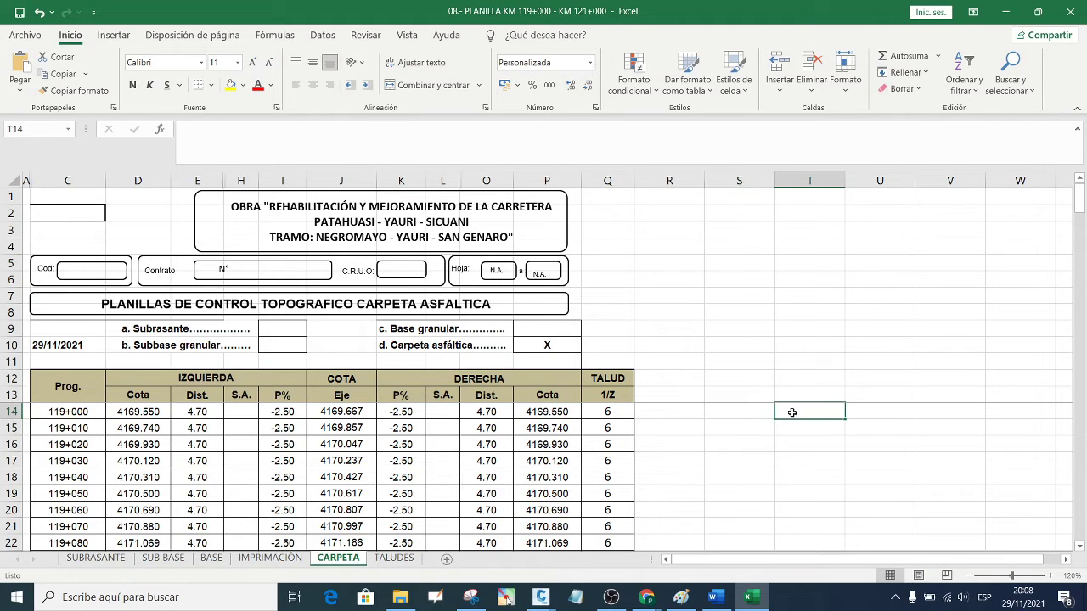
left_click(795, 427)
left_click(767, 425)
left_click(759, 412)
left_click(790, 411)
left_click(740, 418)
left_click(800, 413)
left_click(780, 429)
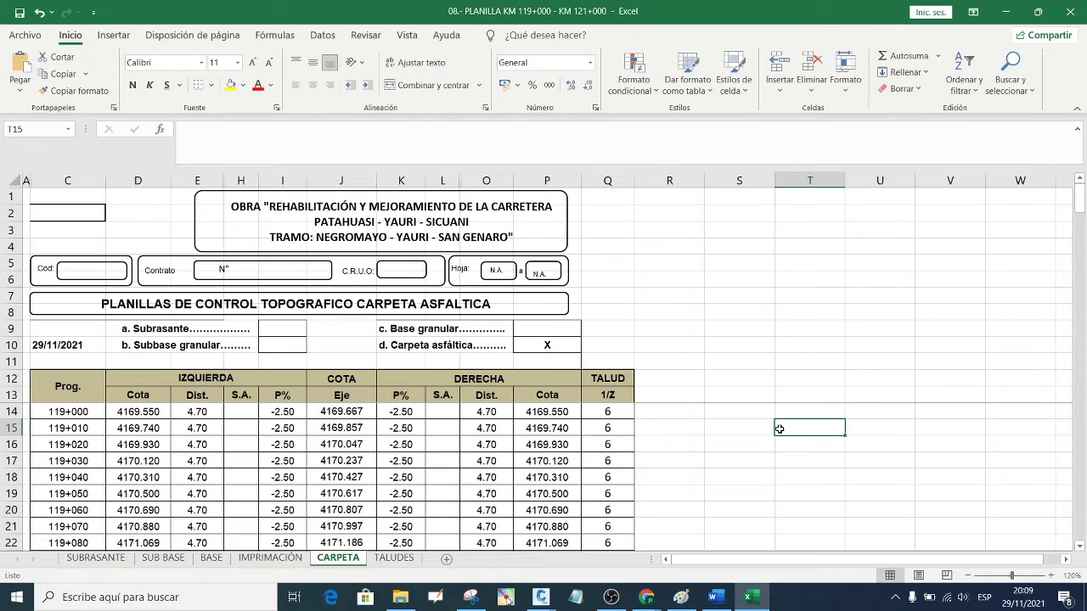
left_click(724, 426)
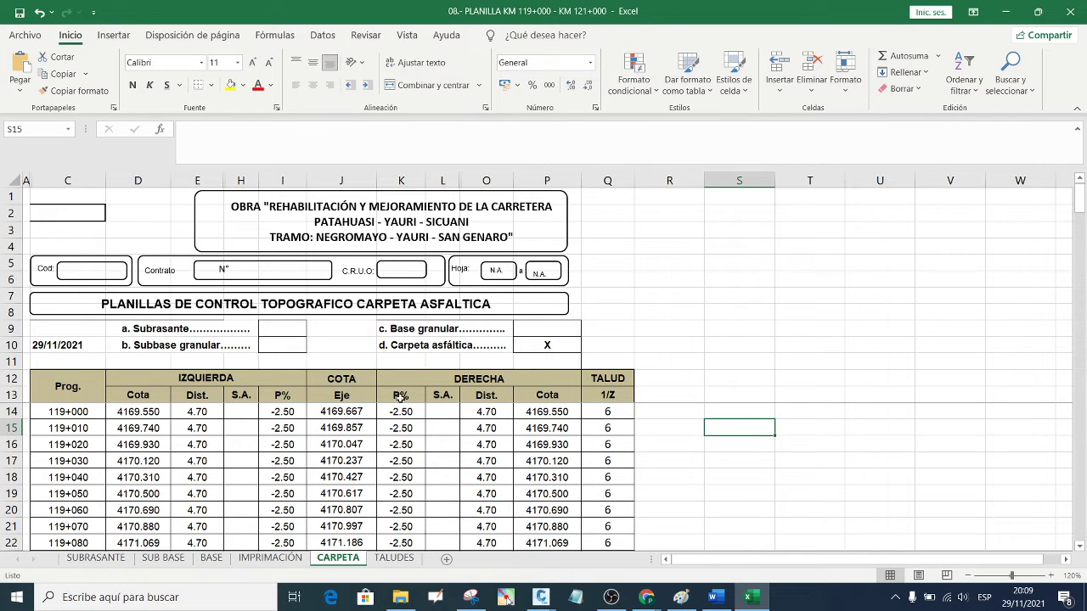
scroll(436, 391, "down", 2)
scroll(392, 419, "up", 2)
left_click(270, 558)
left_click(211, 558)
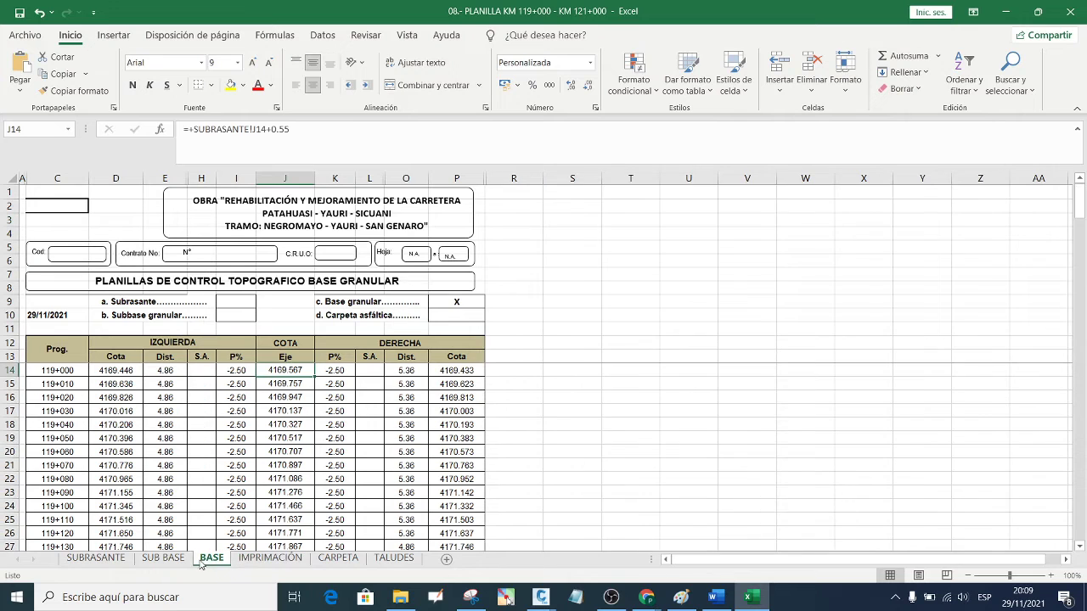
left_click(163, 558)
left_click(99, 563)
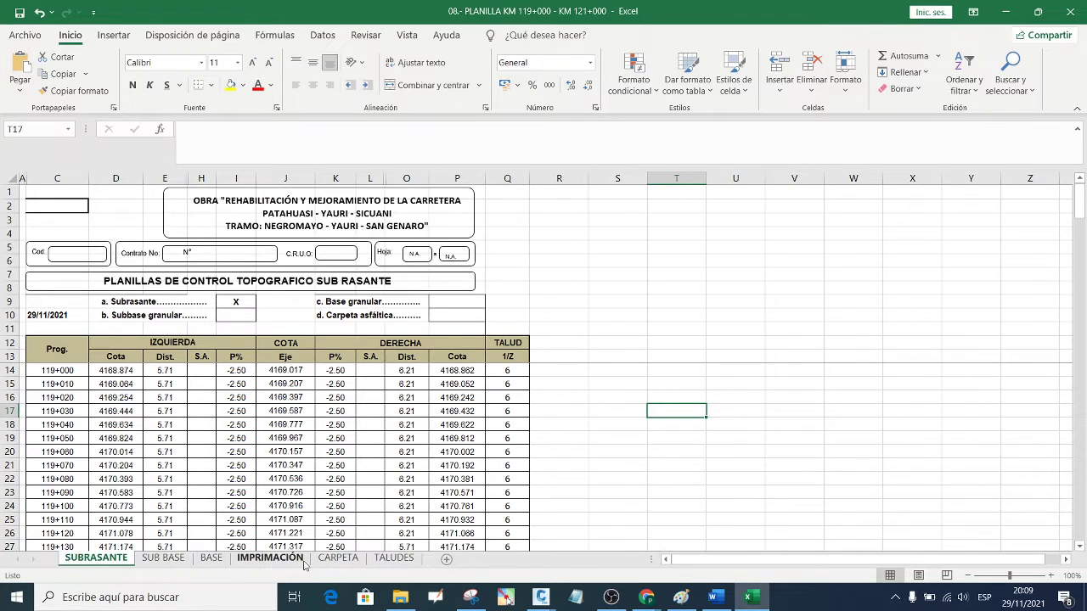
left_click(339, 561)
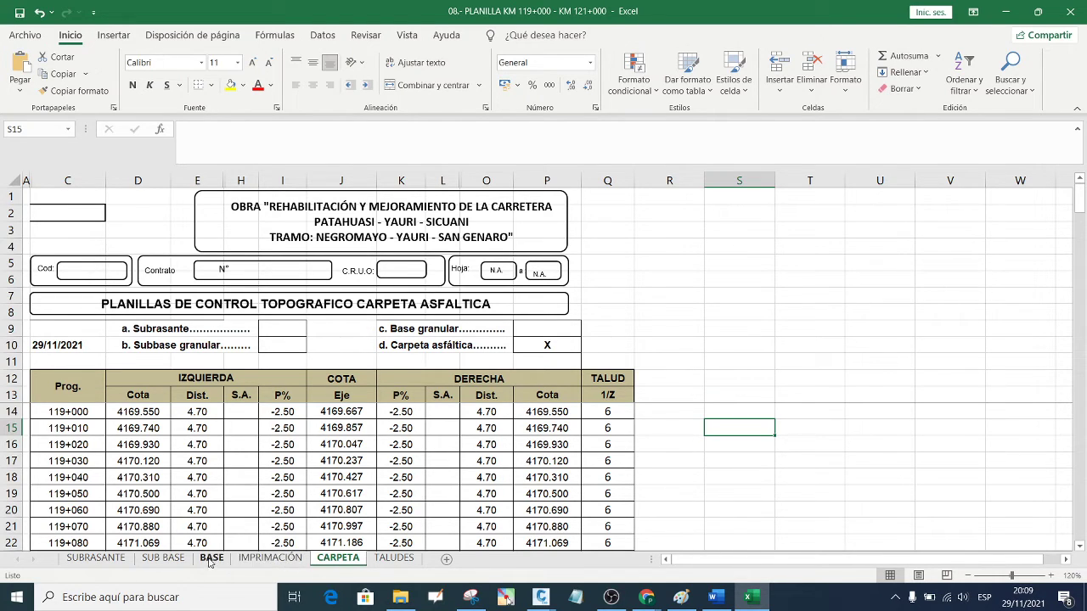
left_click(157, 561)
left_click(124, 558)
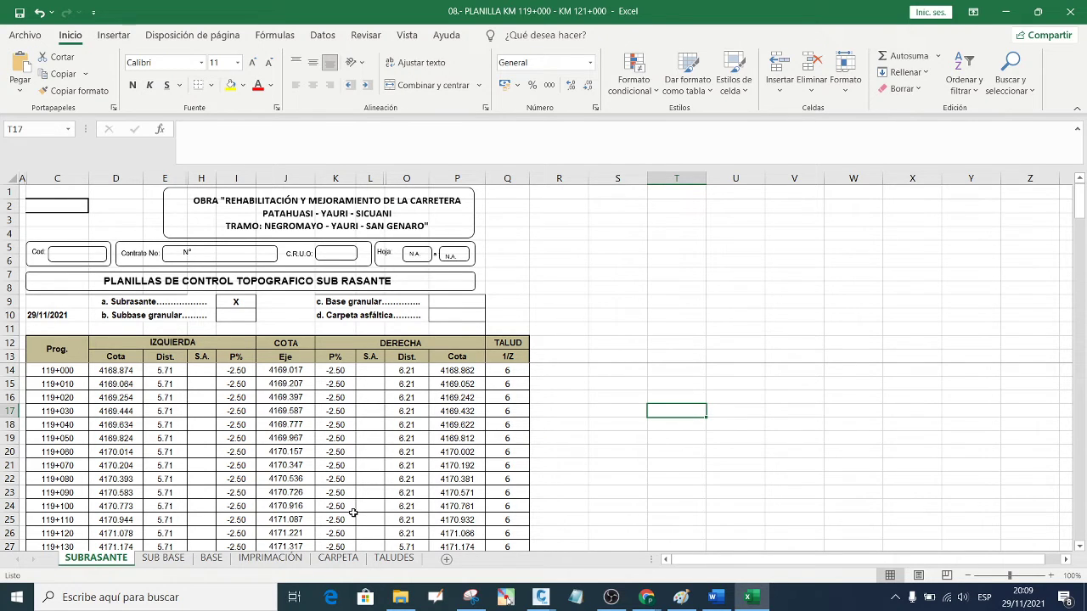
left_click(338, 558)
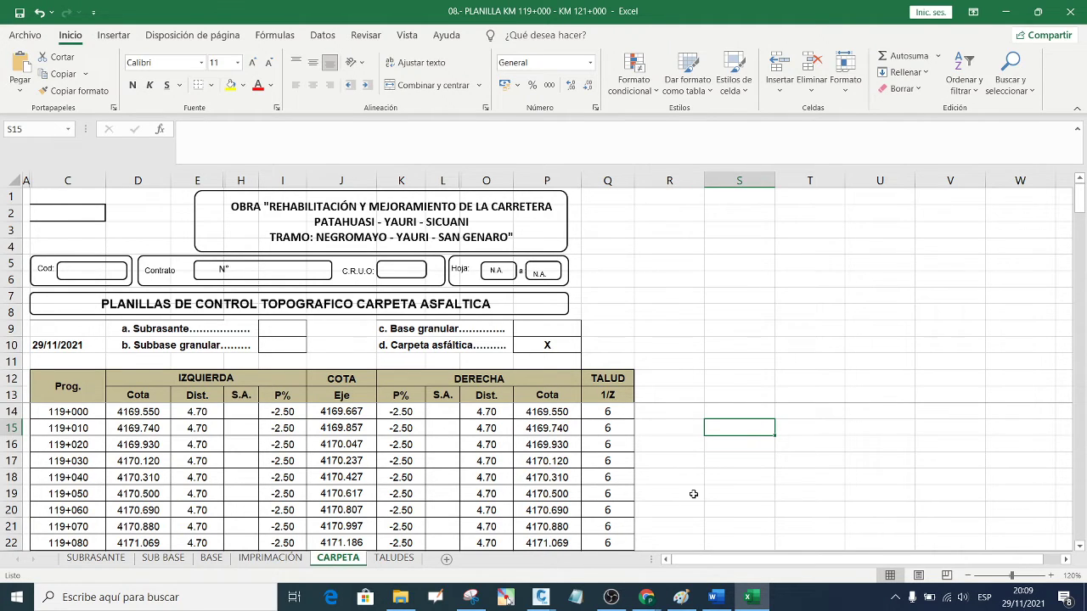
left_click(119, 559)
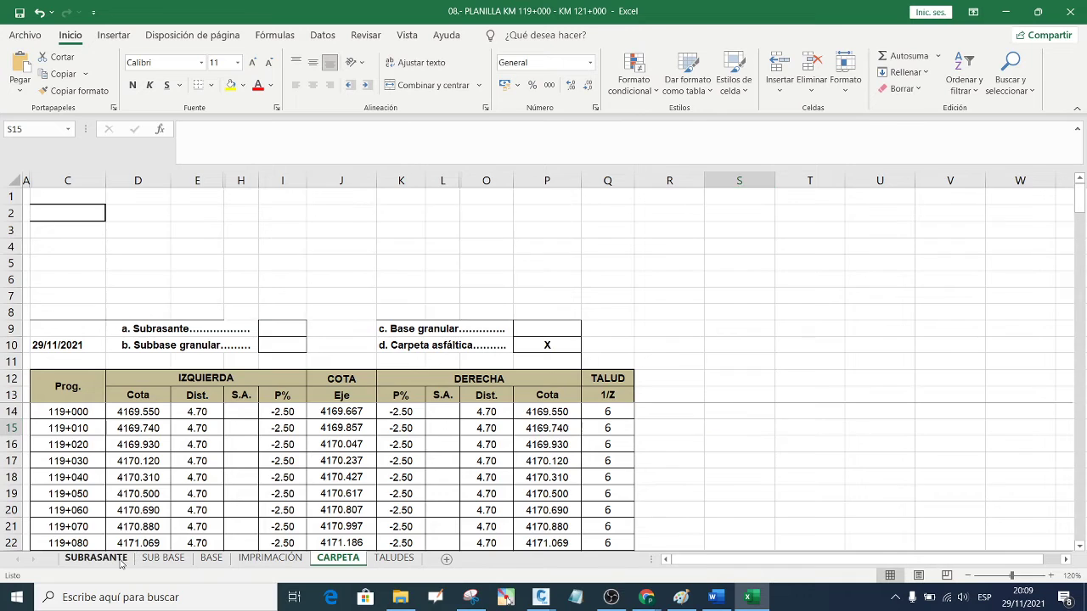
left_click(175, 562)
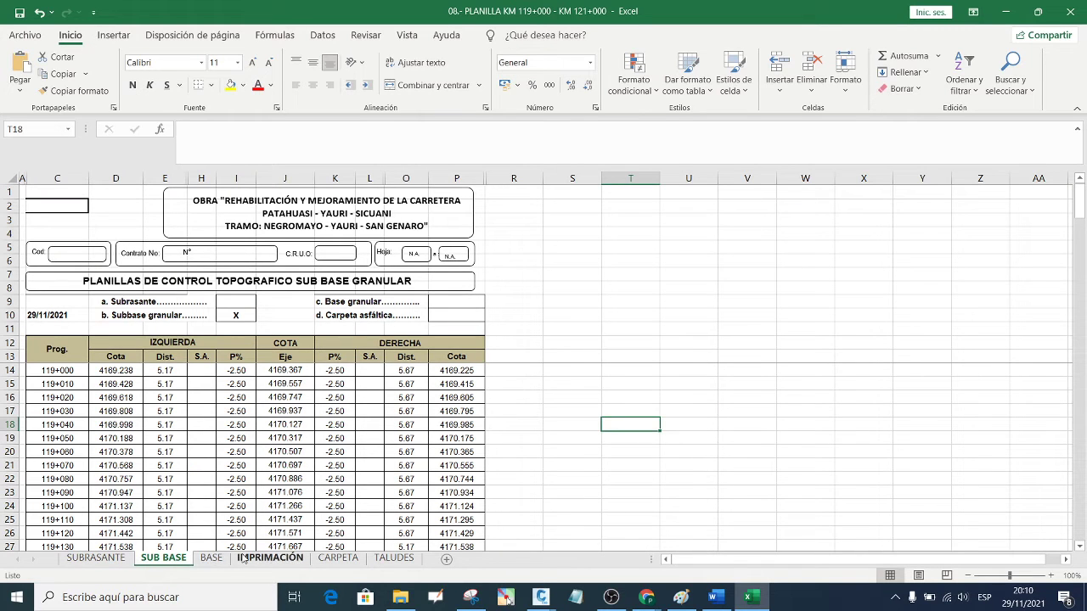
left_click(214, 560)
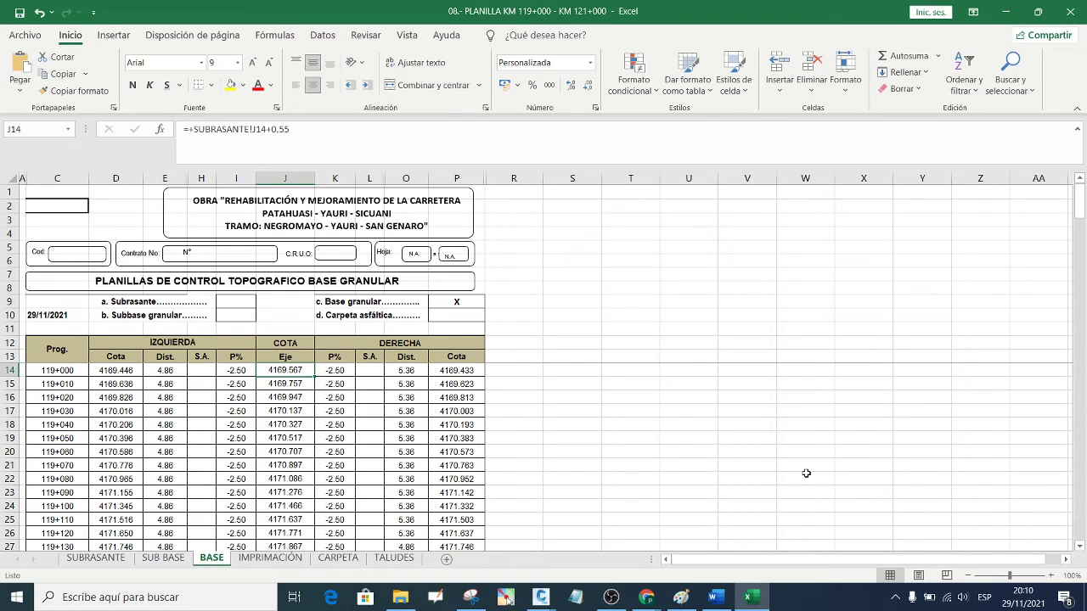
left_click(1052, 576)
left_click(1051, 576)
left_click(1052, 575)
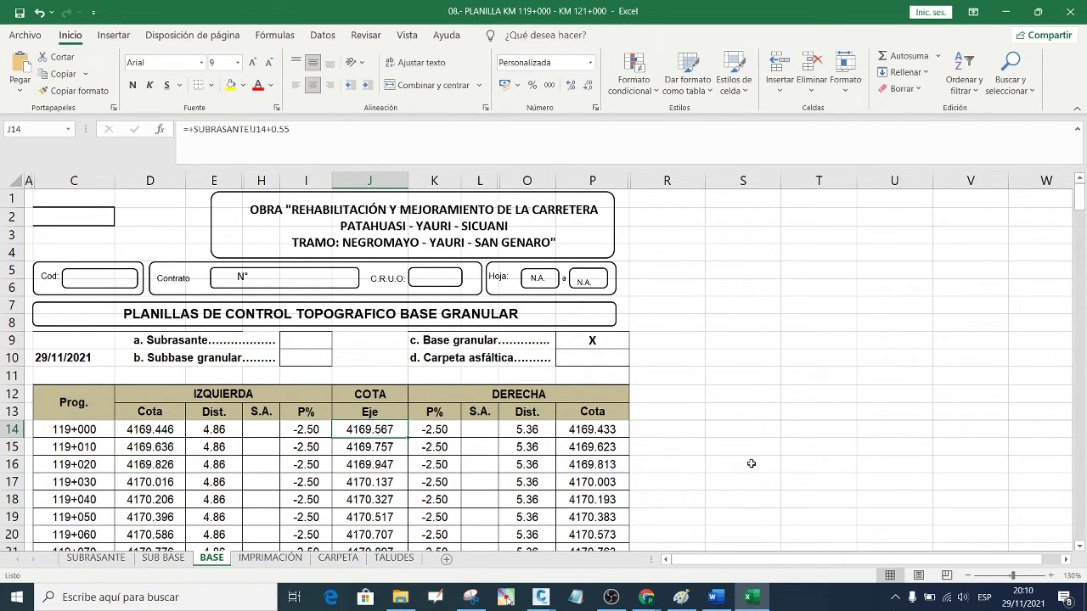
left_click(394, 558)
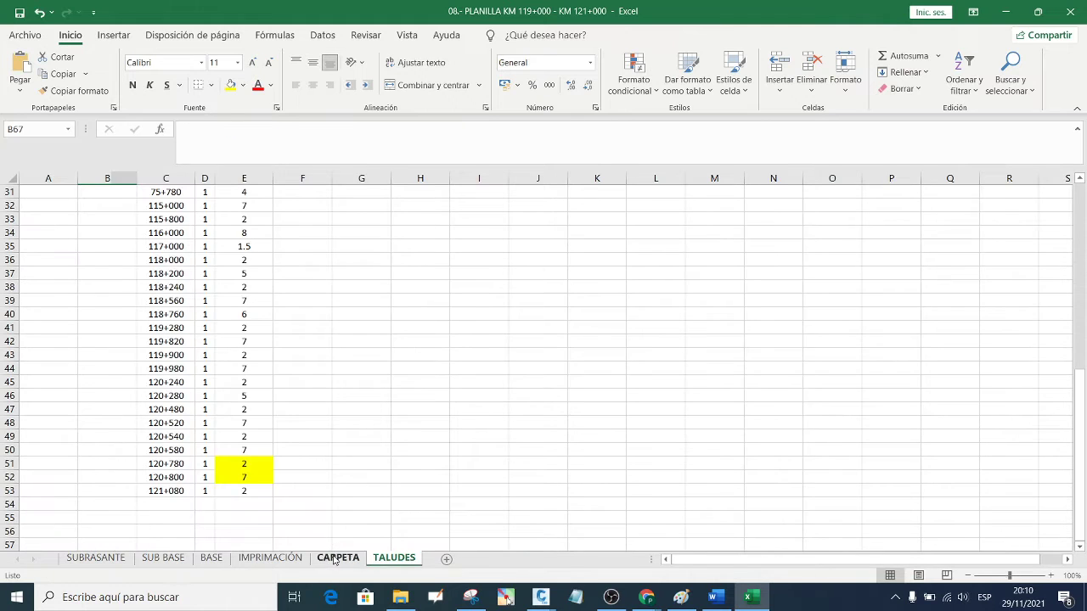
left_click(355, 562)
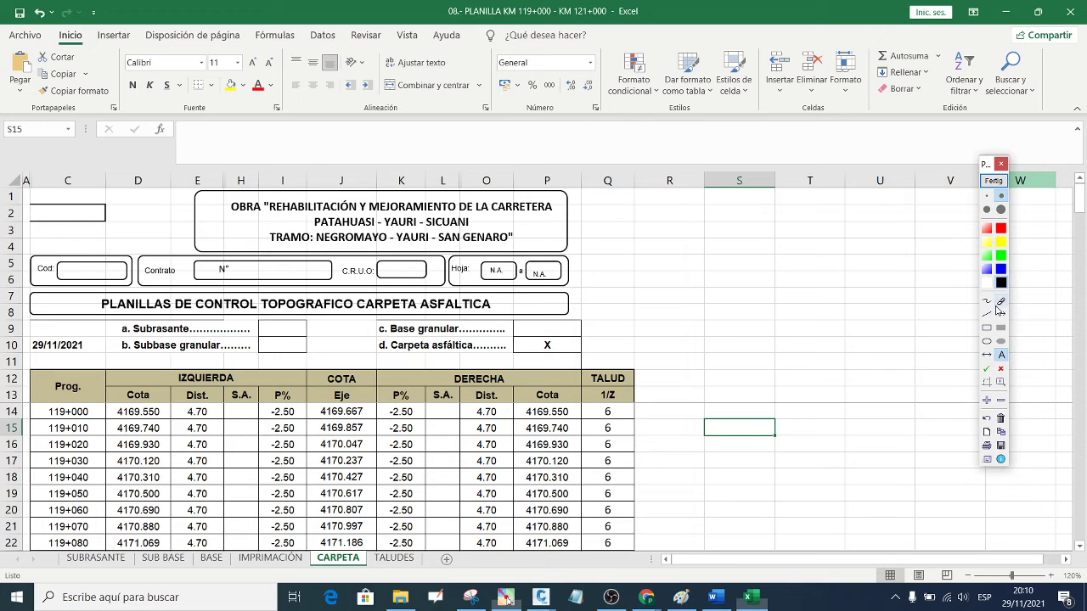
left_click(990, 303)
left_click_drag(714, 241, 610, 319)
left_click_drag(722, 299, 805, 314)
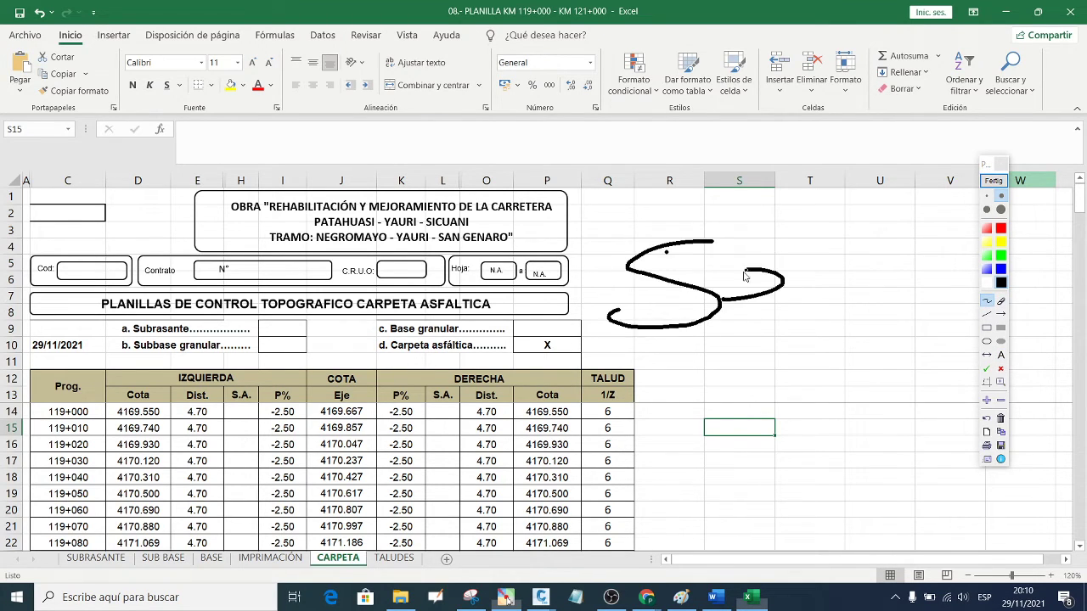
left_click_drag(823, 274, 808, 321)
left_click_drag(856, 273, 856, 320)
left_click_drag(875, 292, 875, 333)
left_click(876, 267)
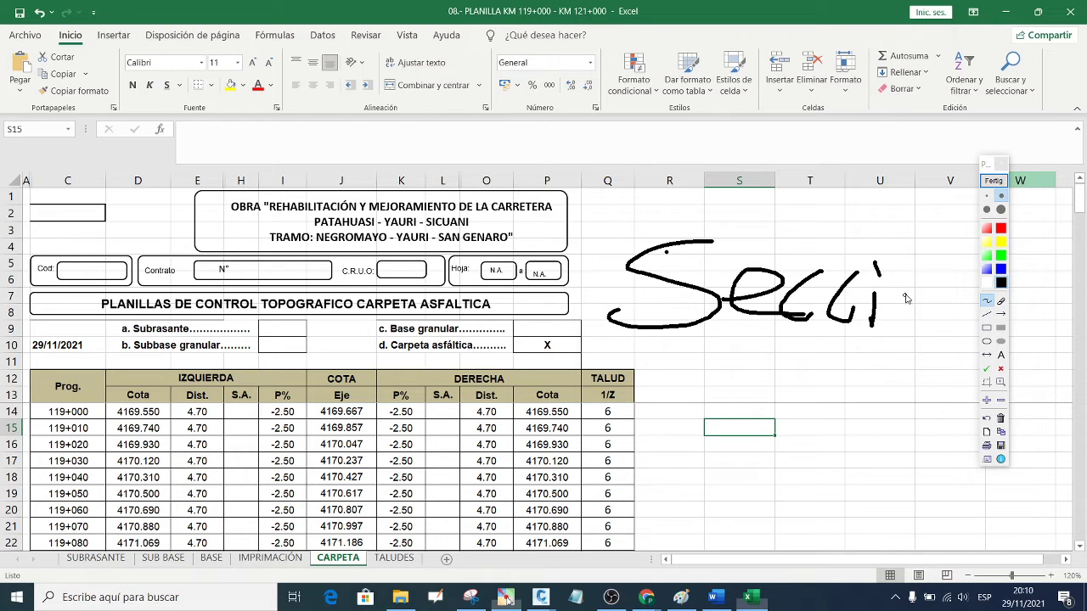
left_click_drag(907, 295, 966, 313)
left_click_drag(966, 231, 951, 255)
left_click_drag(750, 347, 741, 414)
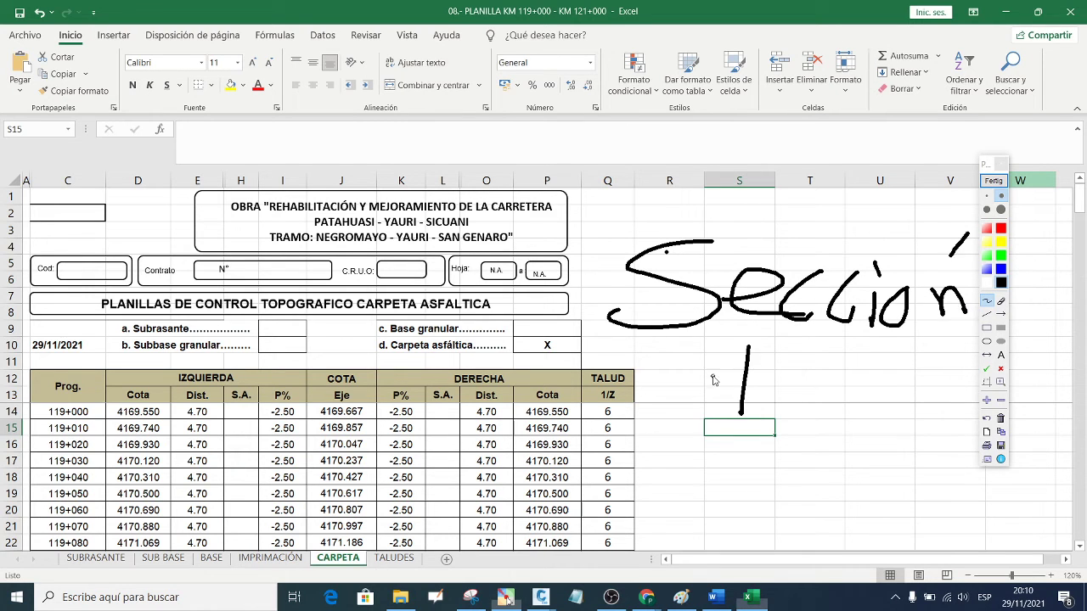
mouse_move(712, 373)
left_mouse_down()
mouse_move(817, 351)
mouse_move(817, 375)
mouse_move(856, 415)
left_mouse_up()
left_click_drag(875, 378, 902, 408)
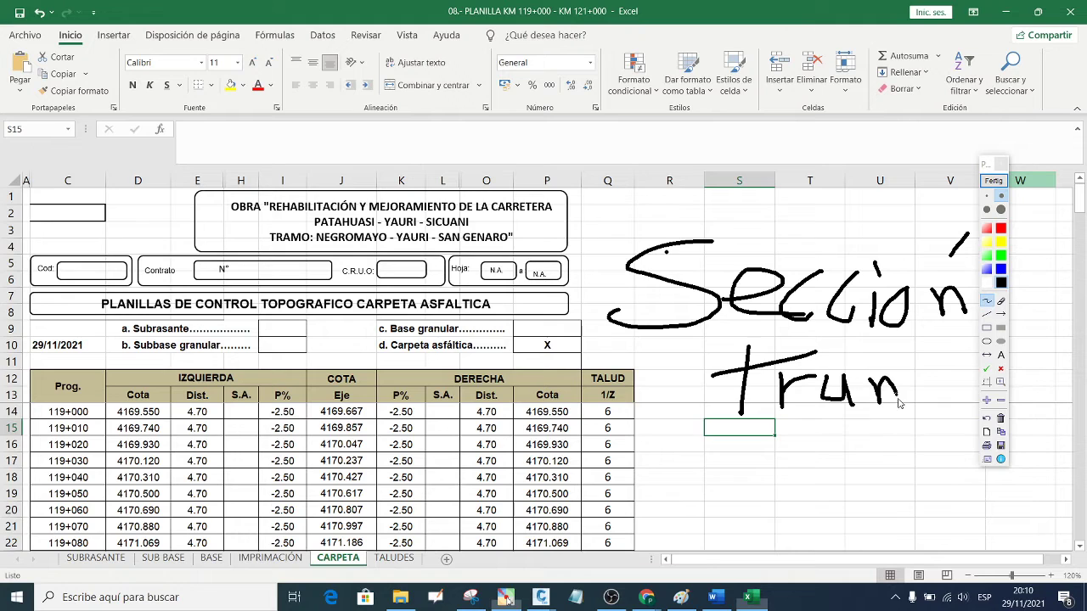
left_click_drag(829, 377, 820, 391)
mouse_move(922, 379)
left_mouse_down()
mouse_move(903, 420)
mouse_move(970, 365)
mouse_move(998, 404)
mouse_move(1028, 380)
mouse_move(1023, 402)
mouse_move(1084, 379)
mouse_move(1084, 420)
mouse_move(1082, 388)
mouse_move(1086, 410)
left_mouse_up()
left_click(976, 389)
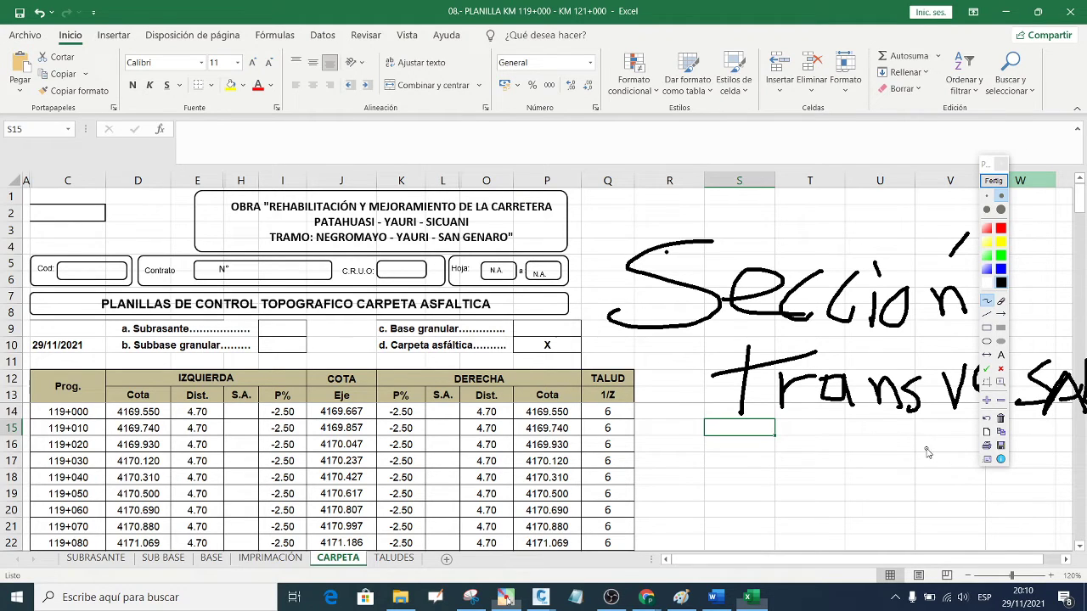
left_click(990, 161)
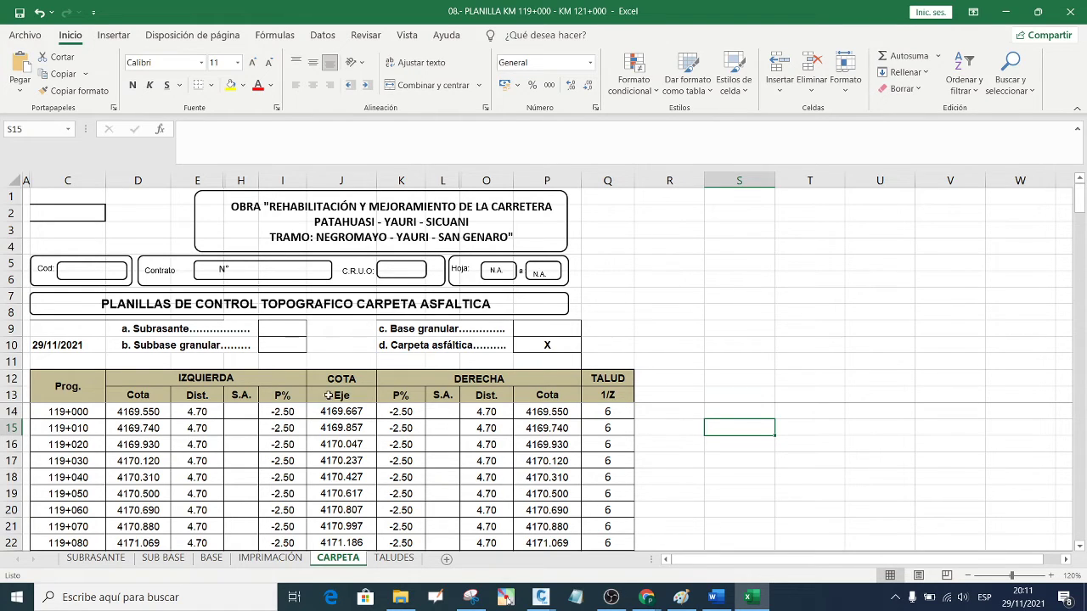
mouse_move(56, 195)
left_mouse_down()
mouse_move(649, 441)
mouse_move(677, 497)
left_mouse_up()
left_click(777, 457)
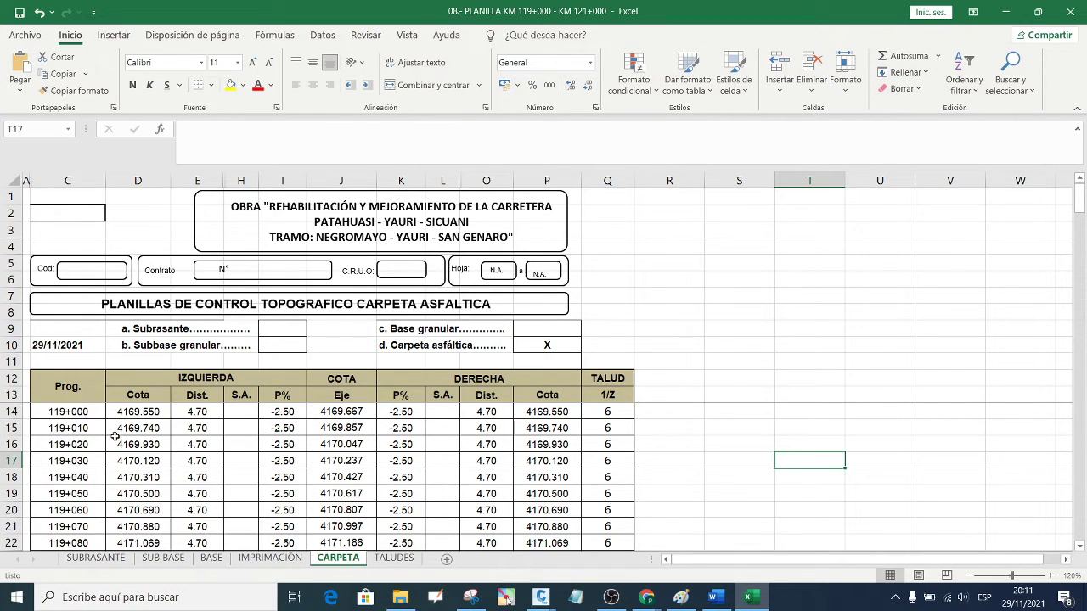
left_click(56, 413)
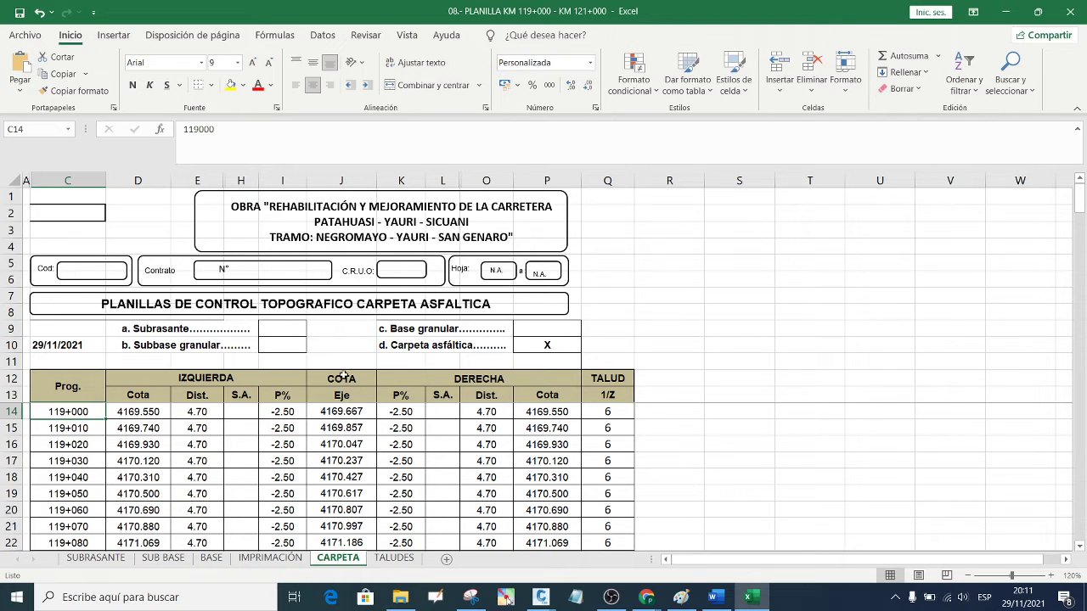
left_click(343, 414)
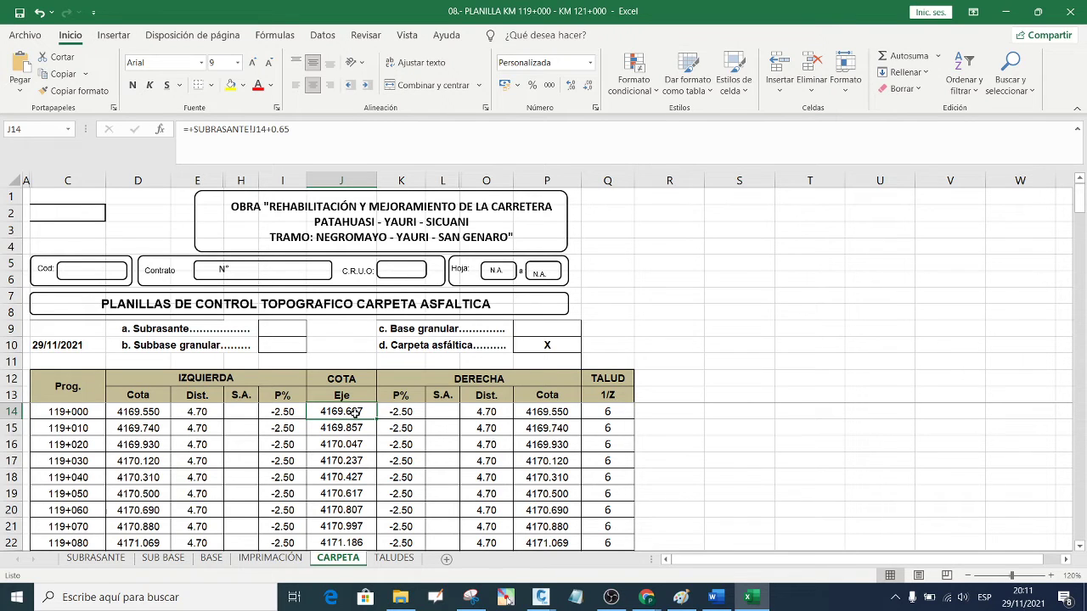
left_click(472, 384)
left_click(487, 413)
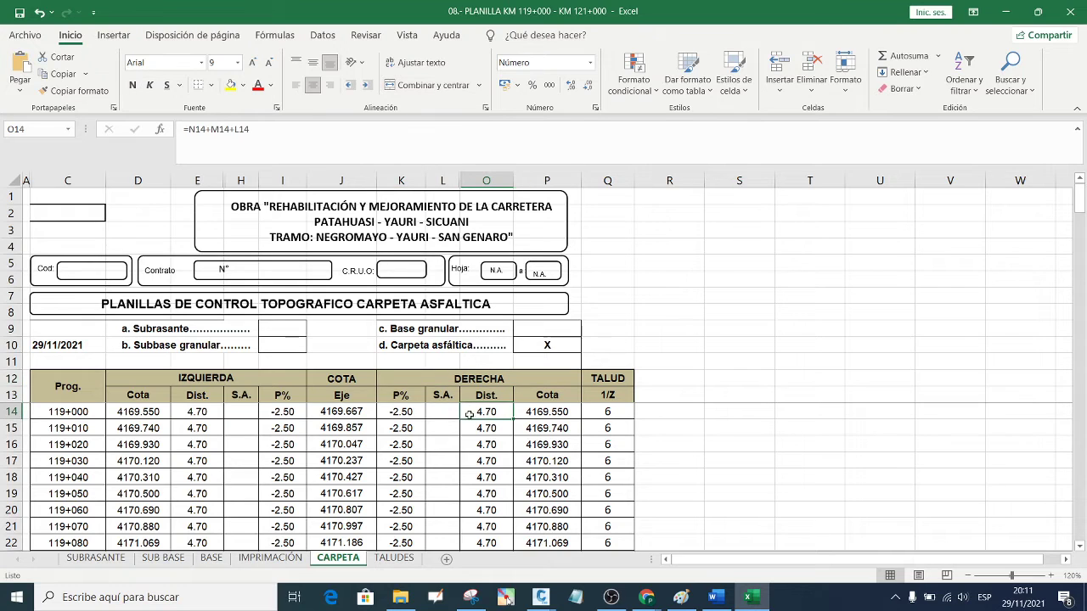
left_click(228, 386)
left_click(202, 413)
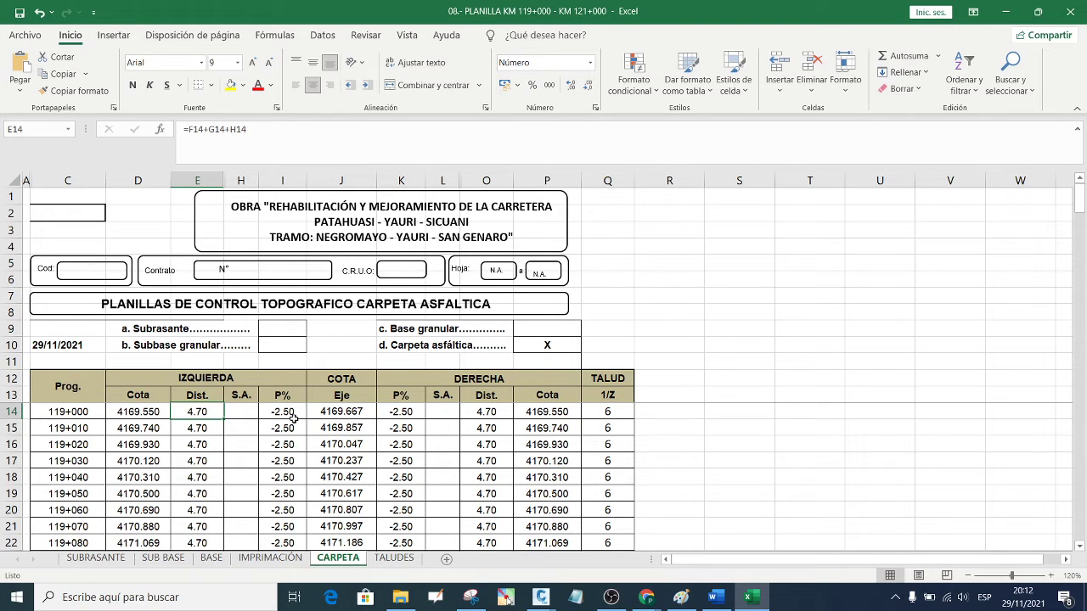
left_click(290, 414)
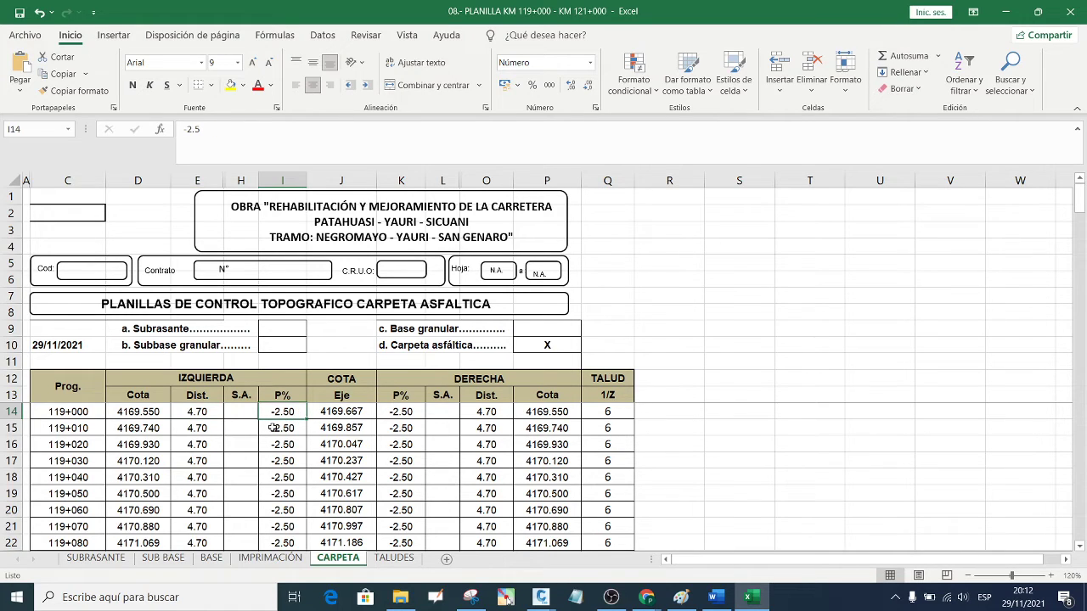
left_click(403, 413)
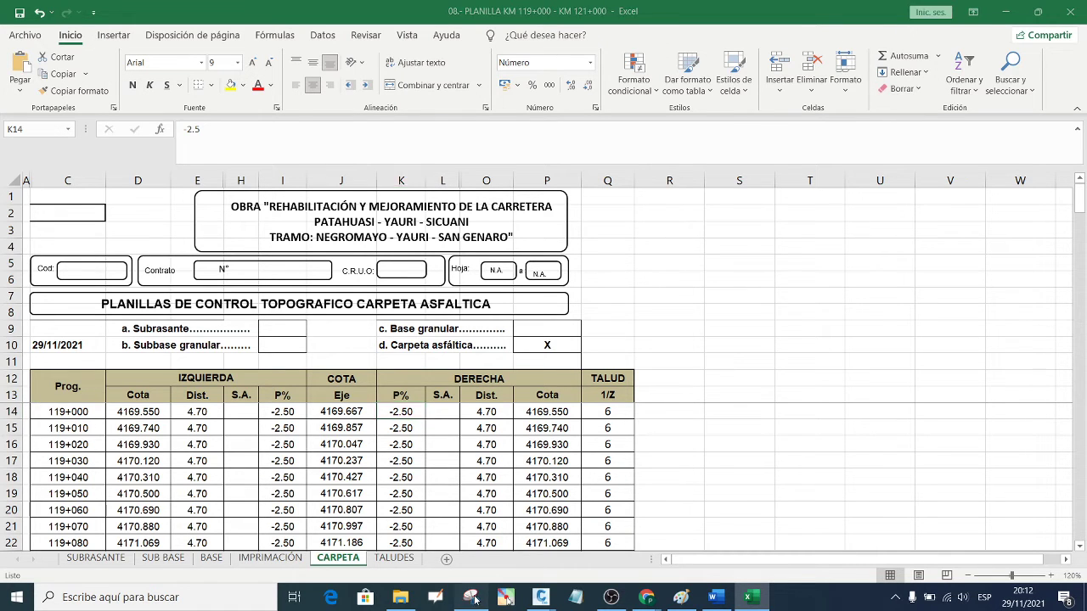
- Snip the table title, headers and 119+000 row, maximize the capture, and start Pointofix drawing
left_click(470, 597)
left_click(346, 60)
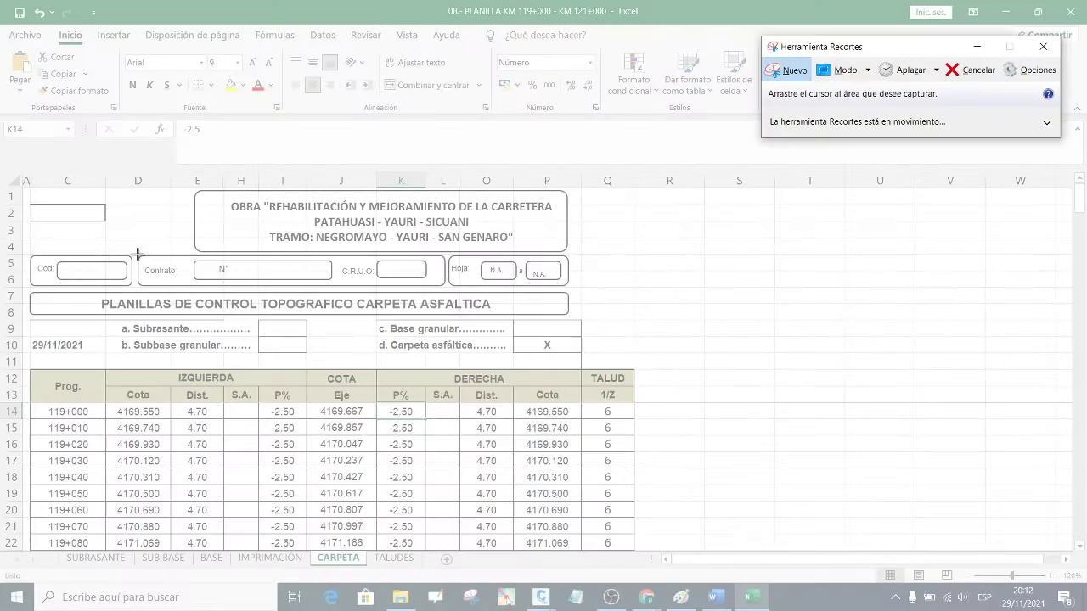
mouse_move(27, 285)
left_mouse_down()
mouse_move(315, 424)
mouse_move(641, 422)
left_mouse_up()
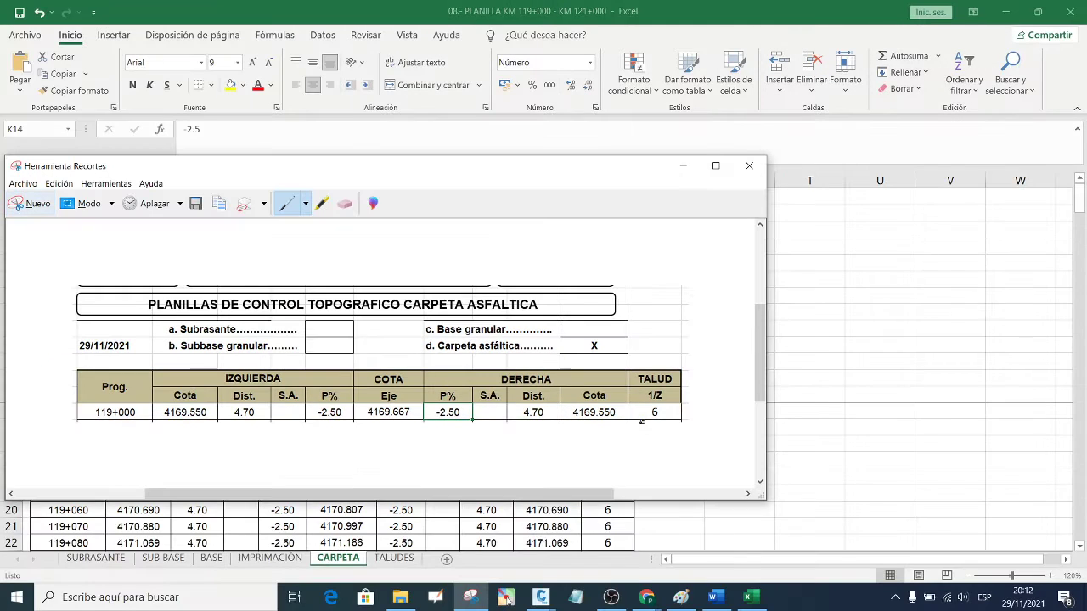
left_click(716, 167)
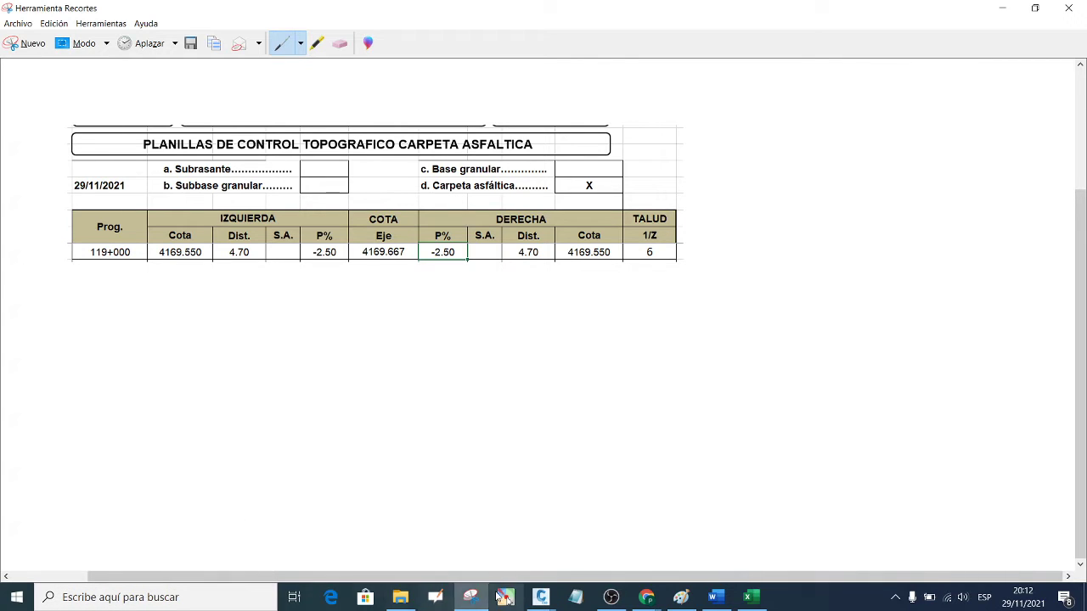
left_click(541, 597)
left_click(994, 180)
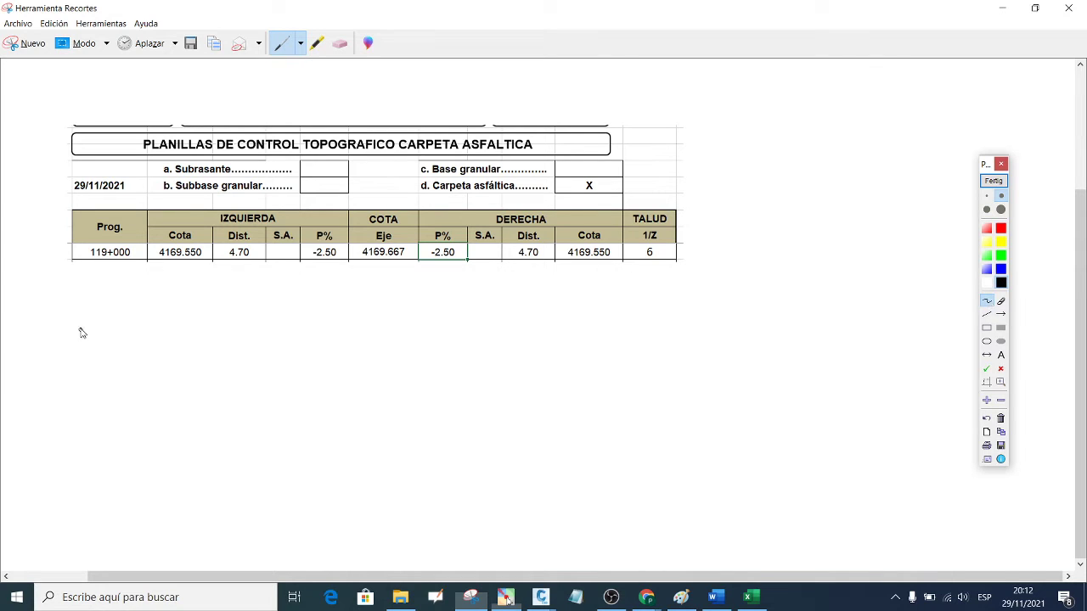
- Draw a circled 1 at top left and a cross marking the road centreline
mouse_move(47, 85)
left_mouse_down()
mouse_move(46, 109)
mouse_move(48, 73)
mouse_move(26, 118)
mouse_move(47, 70)
left_mouse_up()
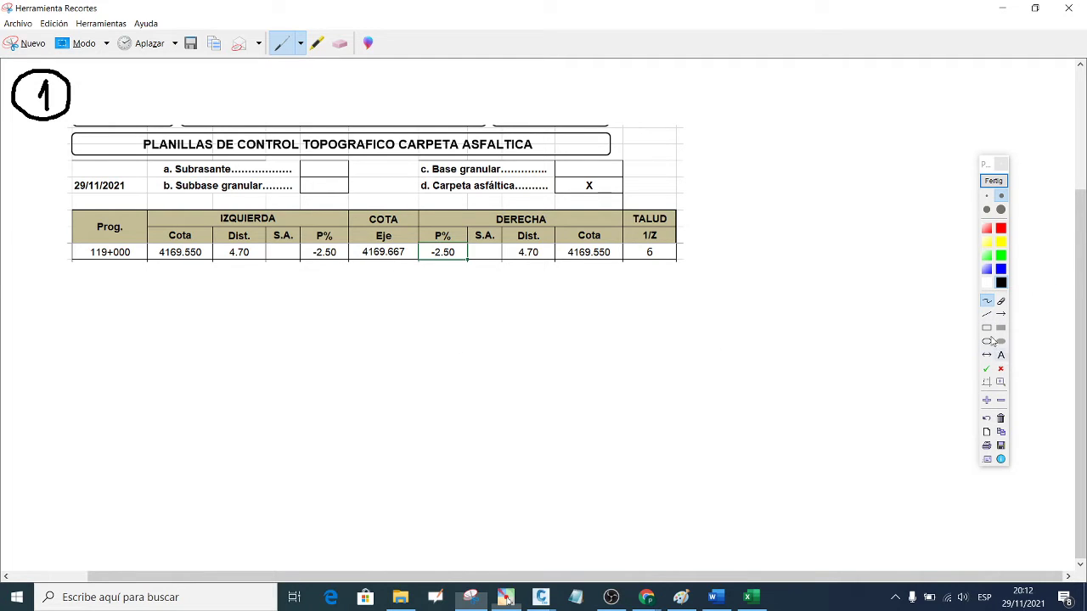
left_click(987, 314)
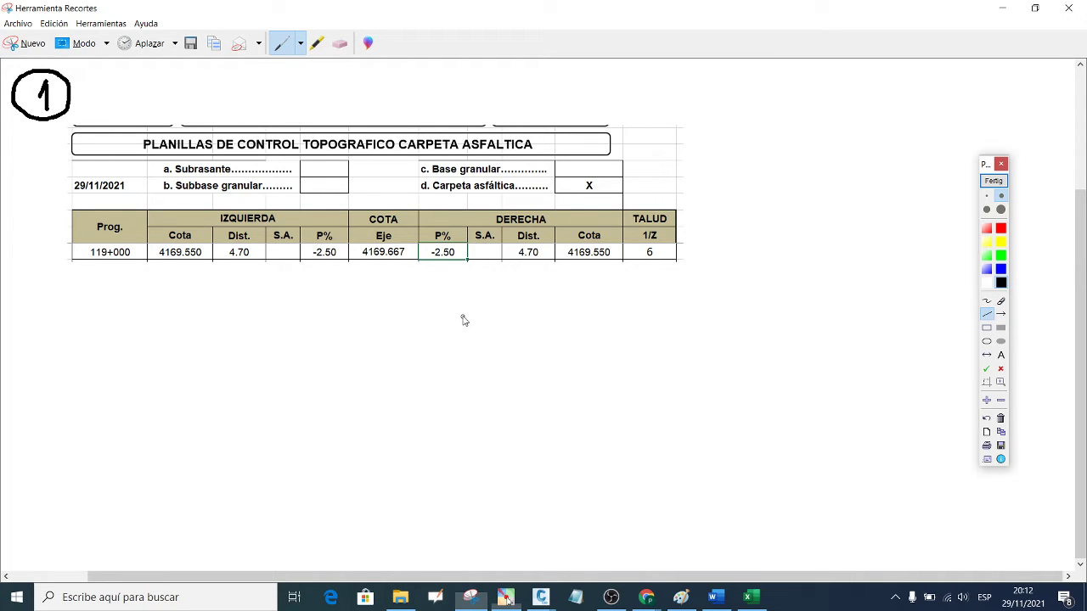
mouse_move(463, 316)
left_mouse_down()
mouse_move(463, 355)
mouse_move(486, 334)
left_mouse_up()
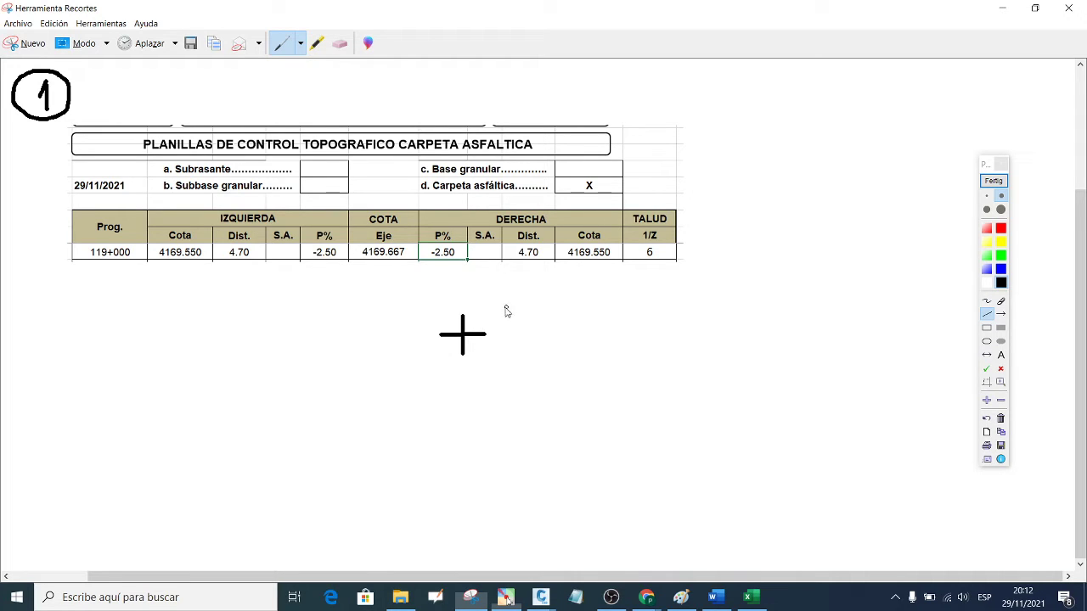
- Label the cross with the centreline elevation 4169.667
left_click(1001, 354)
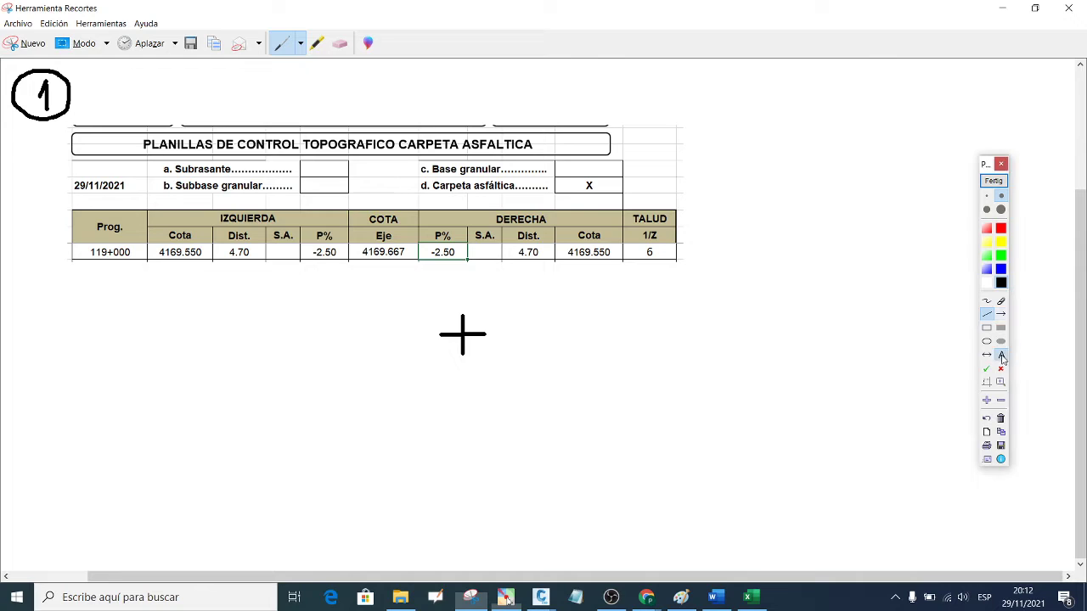
left_click(488, 314)
left_click(449, 304)
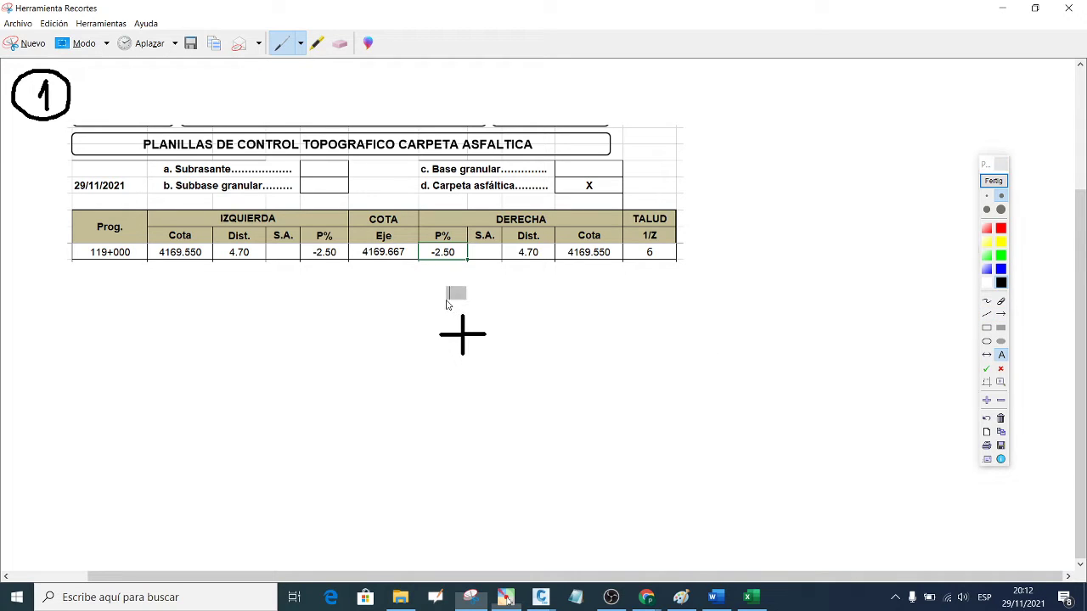
type("41")
type("69")
type(".")
type("667")
left_click(574, 289)
left_click(570, 311)
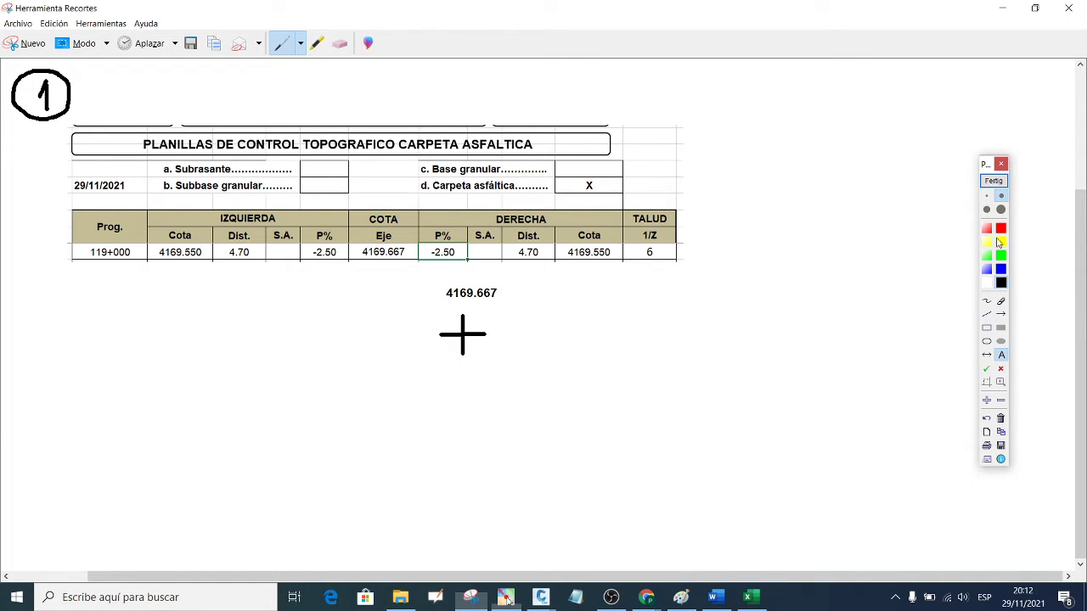
- Draw red arrows pointing down at the cross and sloping left and right, redrawing a shorter right arrow
left_click(1002, 314)
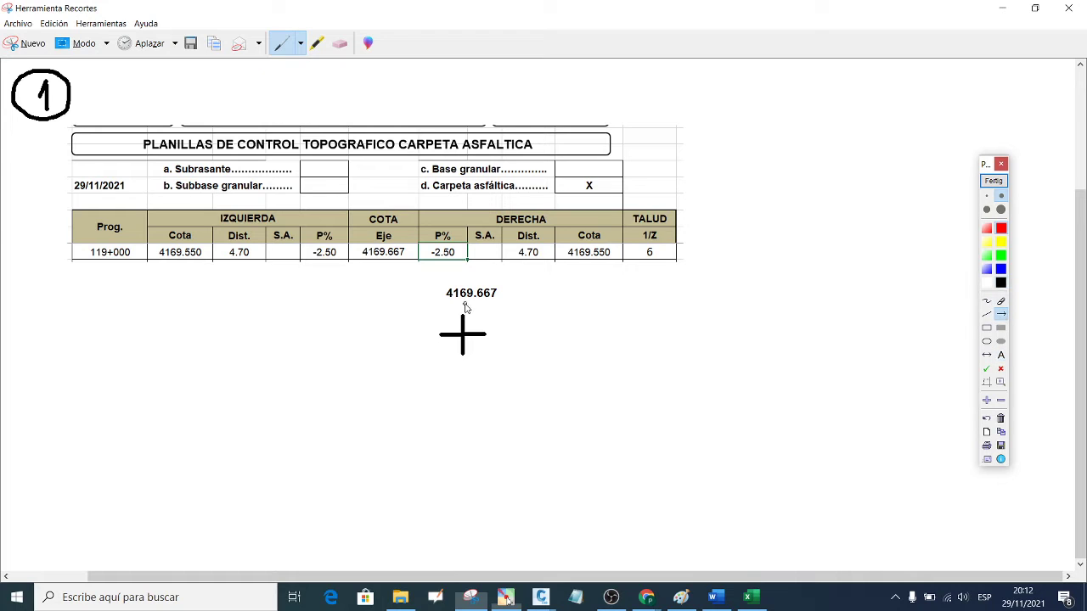
left_click_drag(463, 304, 465, 316)
left_click_drag(463, 335, 600, 369)
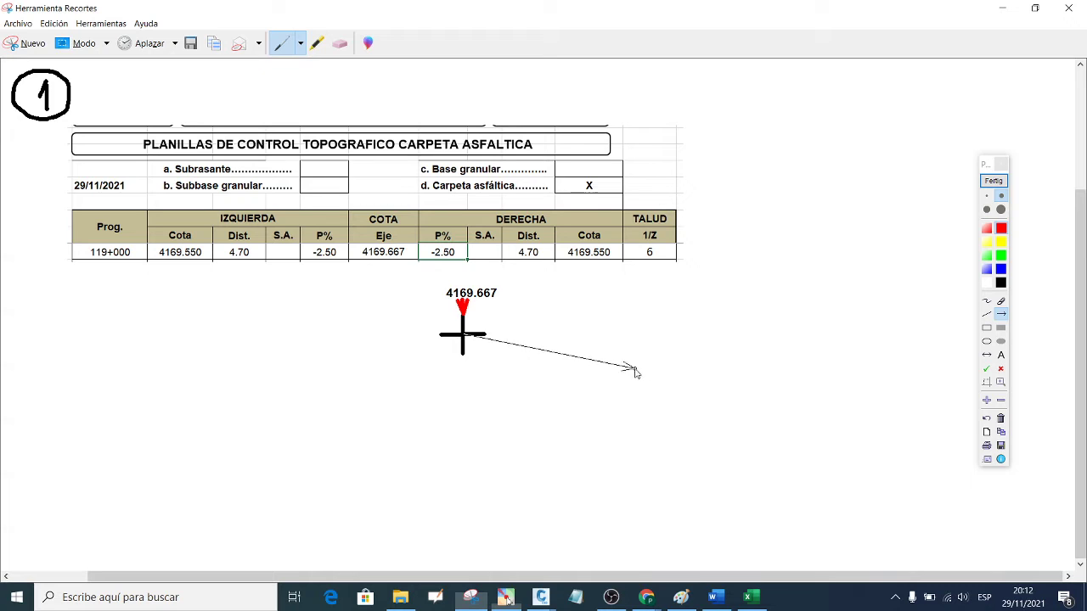
left_click_drag(600, 369, 657, 360)
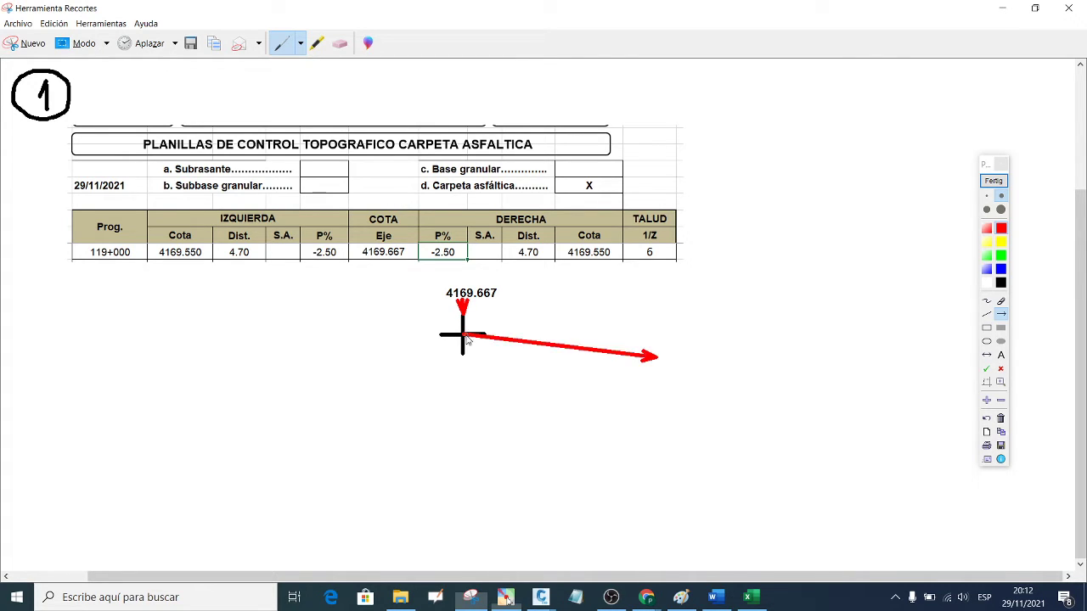
left_click_drag(465, 340, 302, 352)
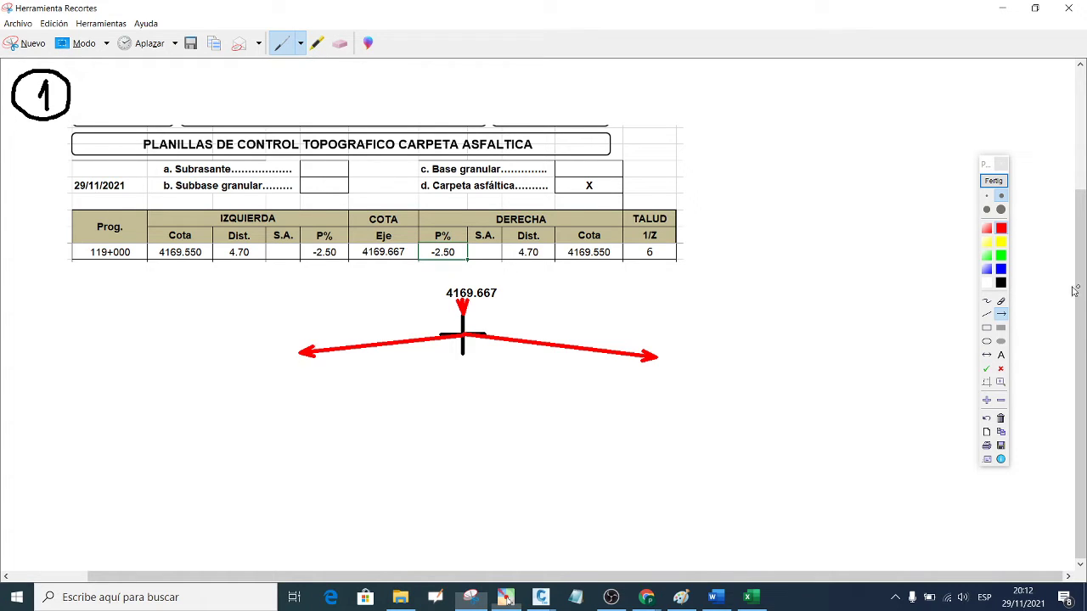
left_click(1001, 301)
left_click_drag(698, 353, 499, 354)
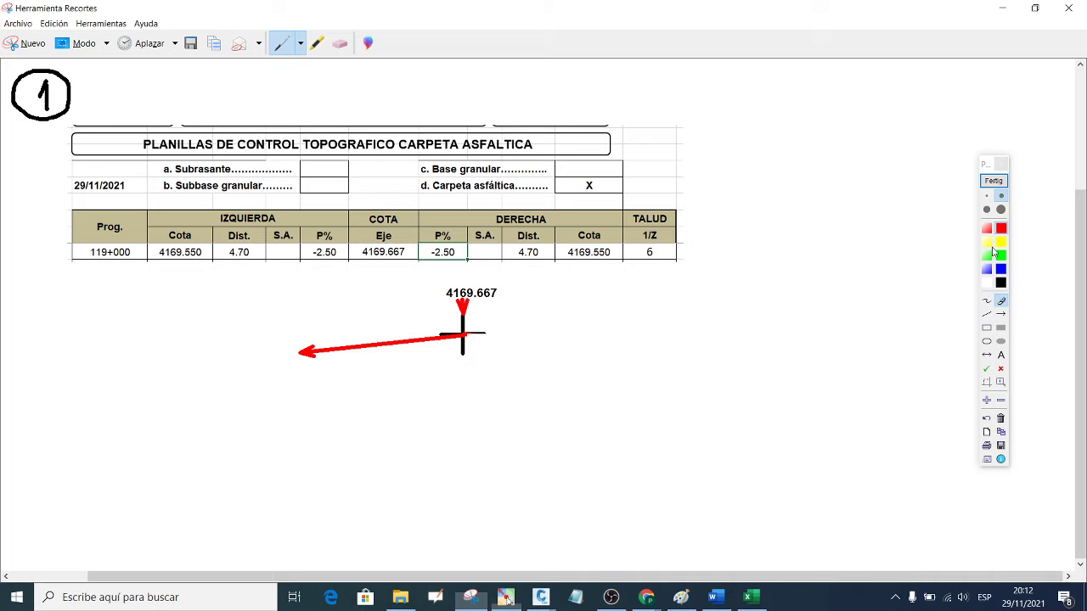
left_click(987, 328)
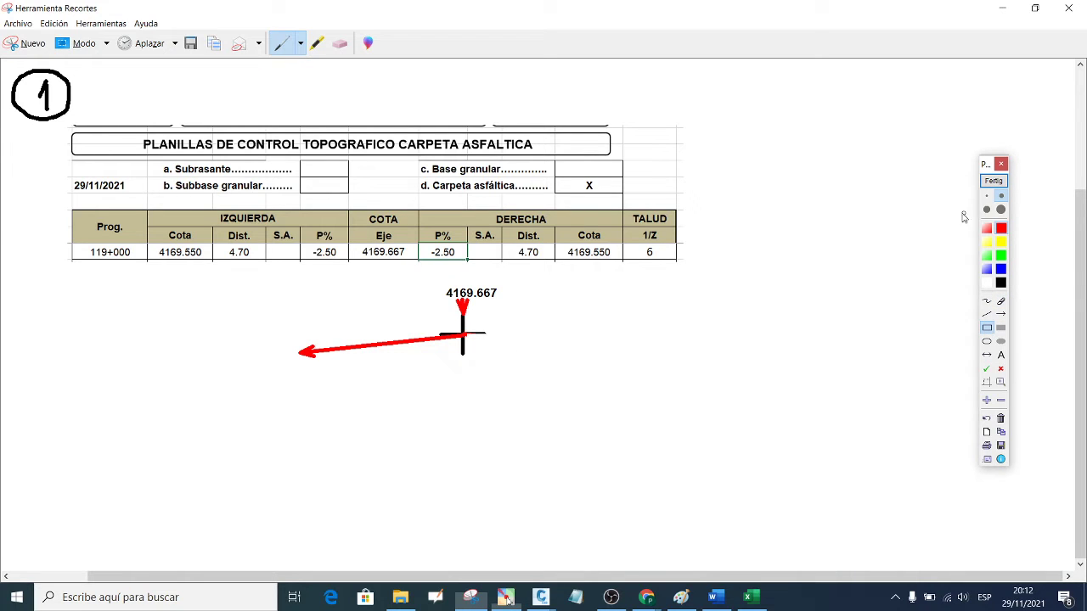
left_click(1001, 314)
left_click_drag(464, 340, 608, 355)
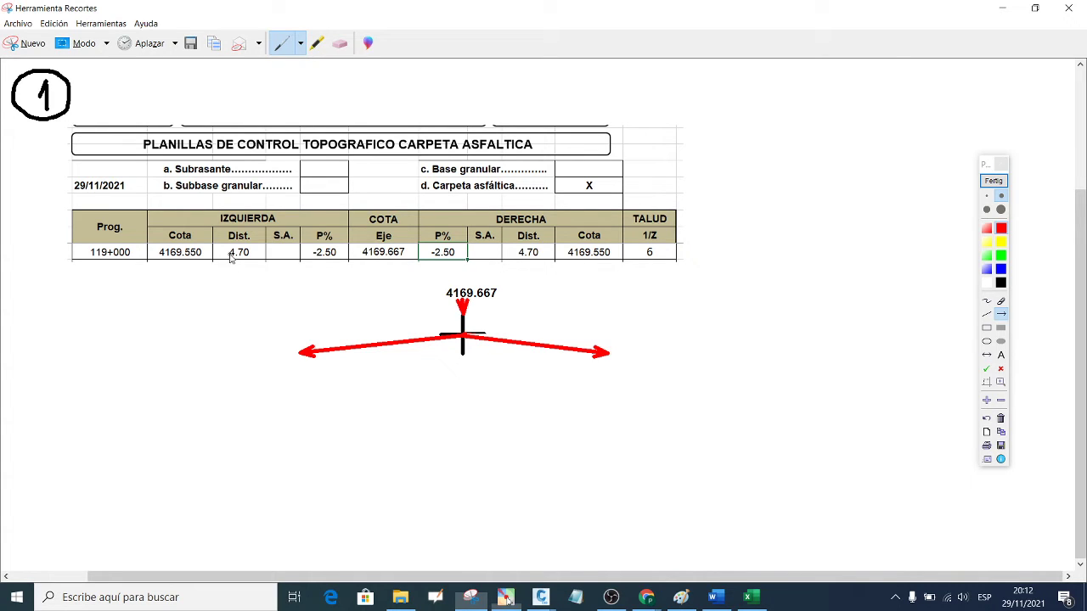
- Handwrite -2.5% in red beside each slope arrow
left_click(986, 300)
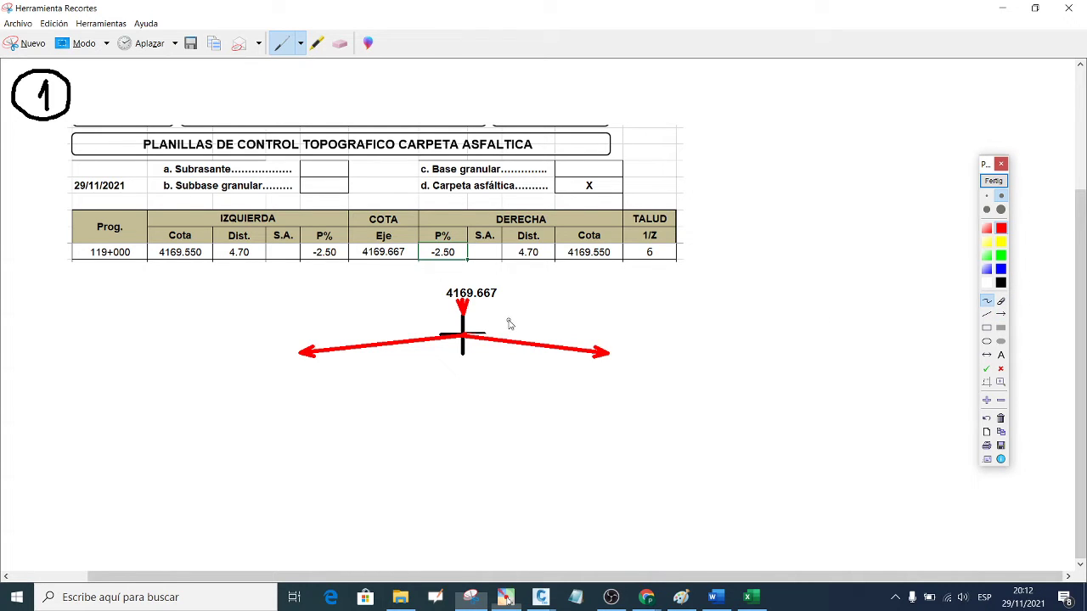
mouse_move(507, 321)
left_mouse_down()
mouse_move(534, 320)
mouse_move(533, 333)
mouse_move(574, 321)
mouse_move(547, 334)
mouse_move(581, 336)
left_mouse_up()
left_click(542, 330)
mouse_move(346, 336)
left_mouse_down()
mouse_move(380, 334)
mouse_move(411, 312)
mouse_move(394, 334)
mouse_move(418, 320)
left_mouse_up()
left_click(394, 328)
mouse_move(429, 312)
left_mouse_down()
mouse_move(422, 333)
mouse_move(435, 326)
left_mouse_up()
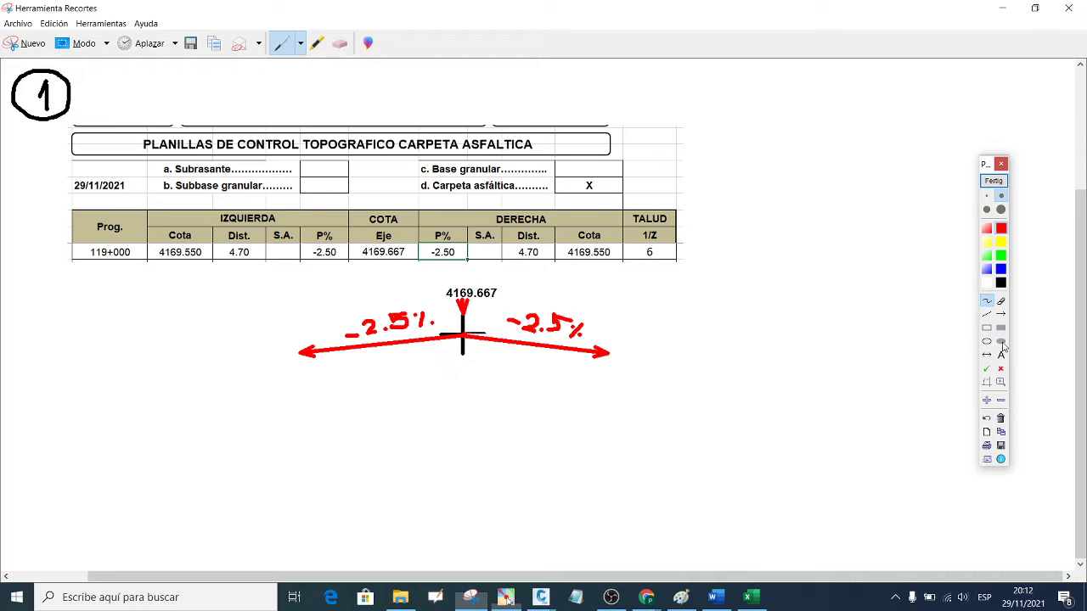
- Draw a red ticked dimension line spanning both halves below the arrows
left_click_drag(462, 366, 462, 383)
left_click_drag(463, 374, 606, 377)
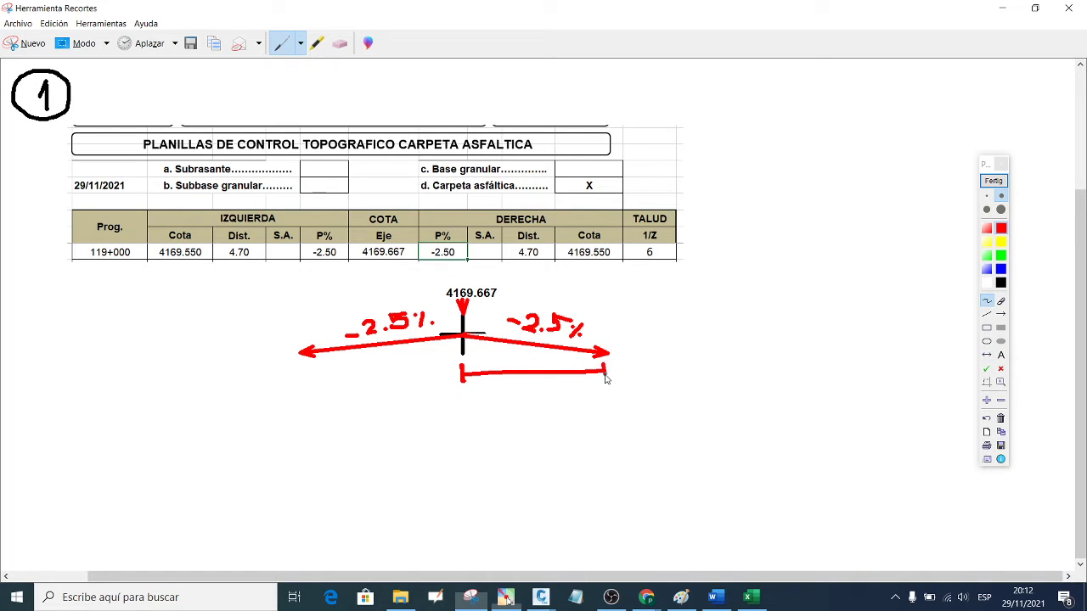
left_click_drag(446, 377, 307, 384)
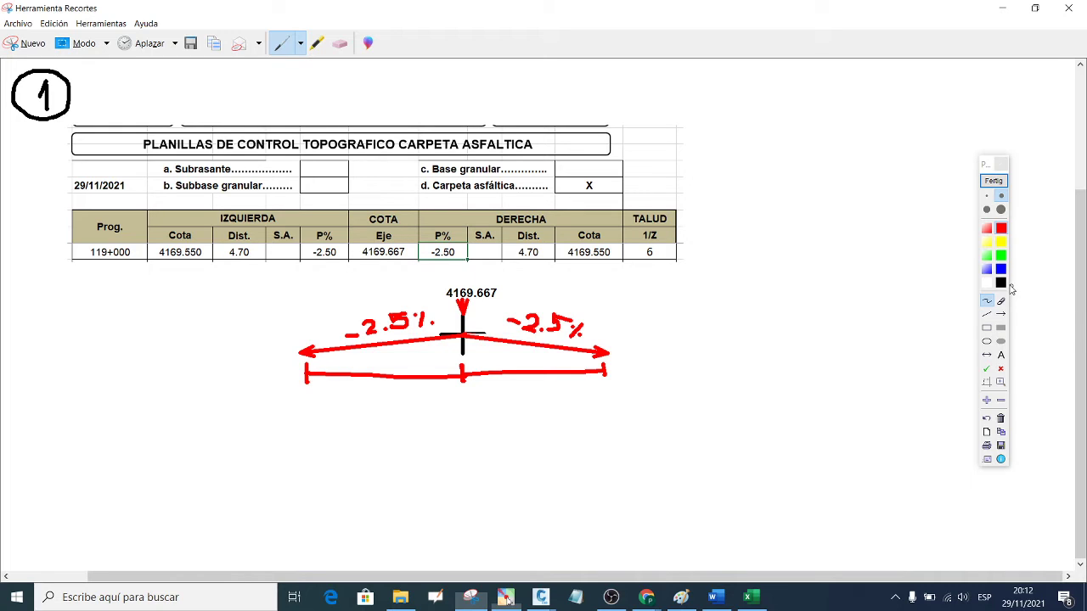
- Write 4.70 under each half of the dimension line and begin a slope triangle sketch
mouse_move(514, 387)
left_mouse_down()
mouse_move(536, 398)
mouse_move(534, 409)
mouse_move(560, 409)
mouse_move(565, 388)
mouse_move(586, 397)
mouse_move(580, 384)
left_mouse_up()
left_click(544, 403)
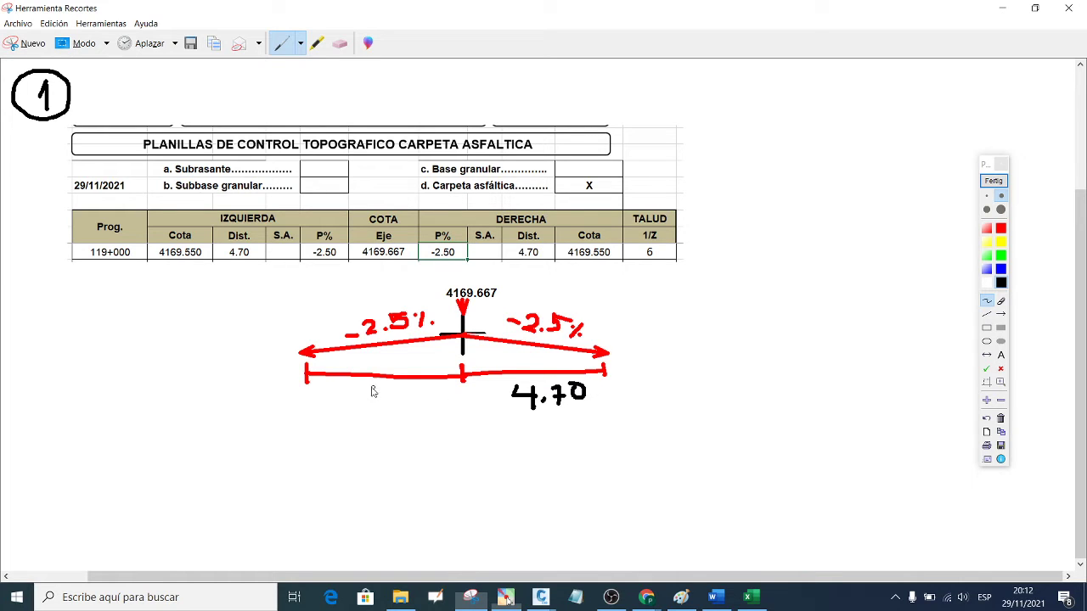
mouse_move(357, 382)
left_mouse_down()
mouse_move(358, 404)
mouse_move(378, 398)
left_mouse_up()
mouse_move(374, 384)
left_mouse_down()
mouse_move(376, 410)
mouse_move(406, 388)
mouse_move(410, 406)
mouse_move(430, 389)
left_mouse_up()
left_click_drag(648, 455, 652, 502)
- Finish the triangle's sloping and bottom sides, erase a stray stroke, and label the base 4.7
mouse_move(648, 458)
left_mouse_down()
mouse_move(830, 496)
mouse_move(652, 498)
left_mouse_up()
left_click(1001, 300)
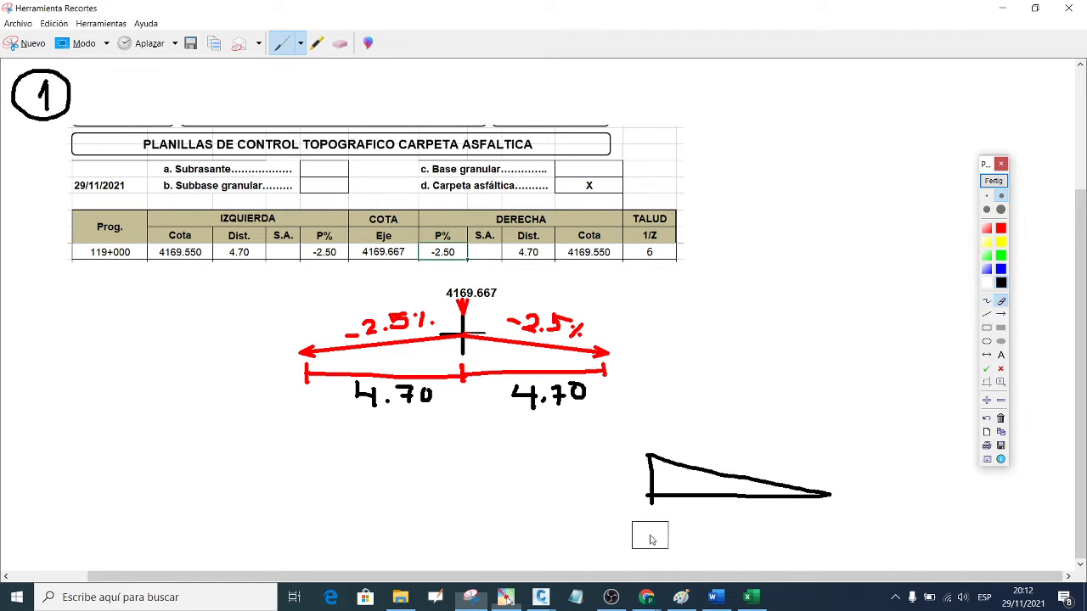
left_click(646, 531)
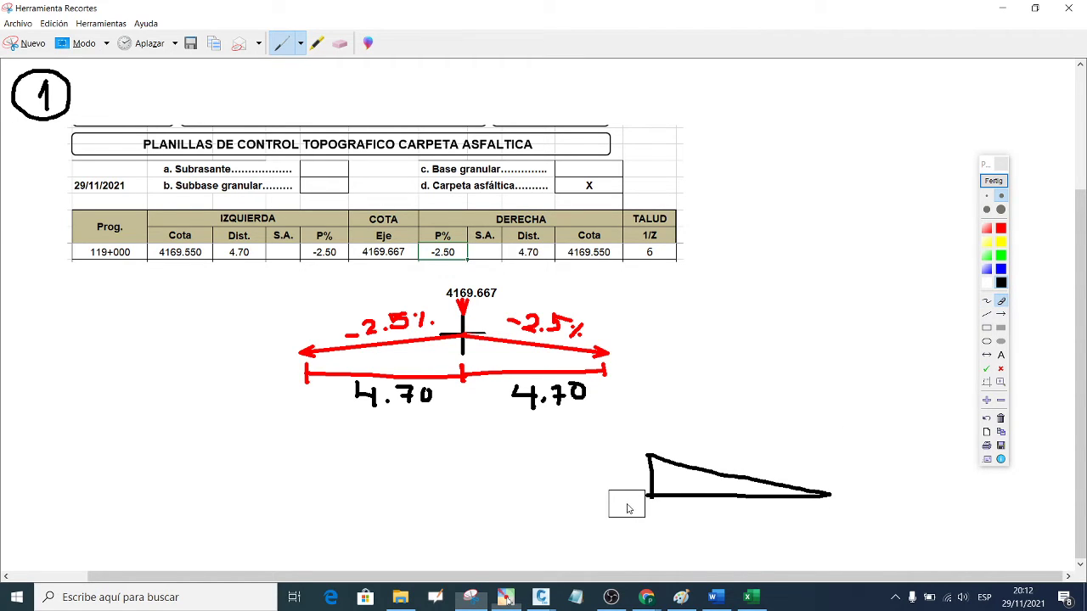
left_click(1003, 358)
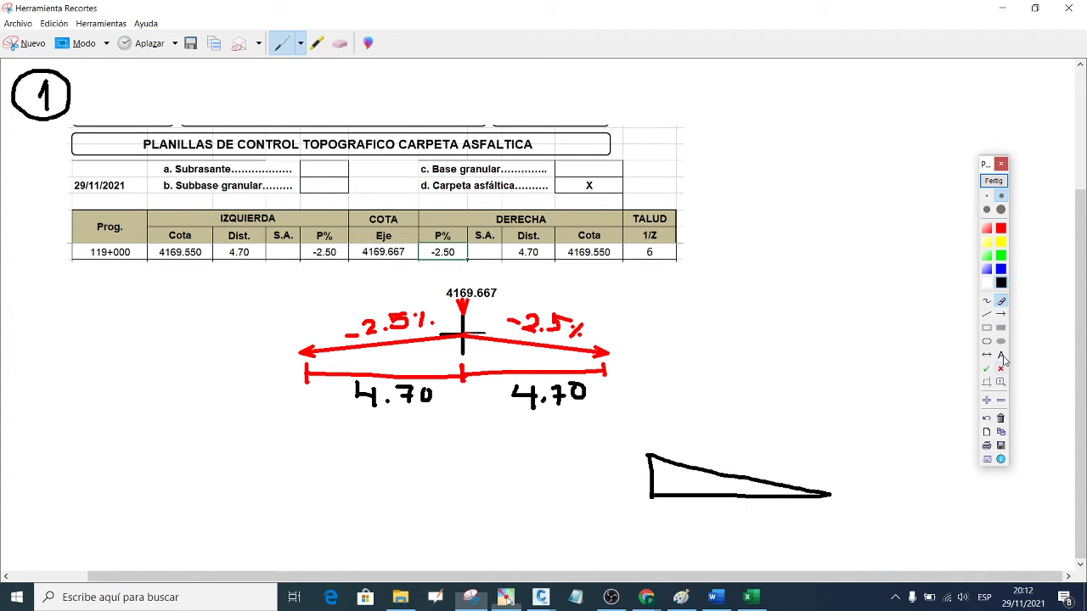
left_click(1002, 357)
left_click(720, 511)
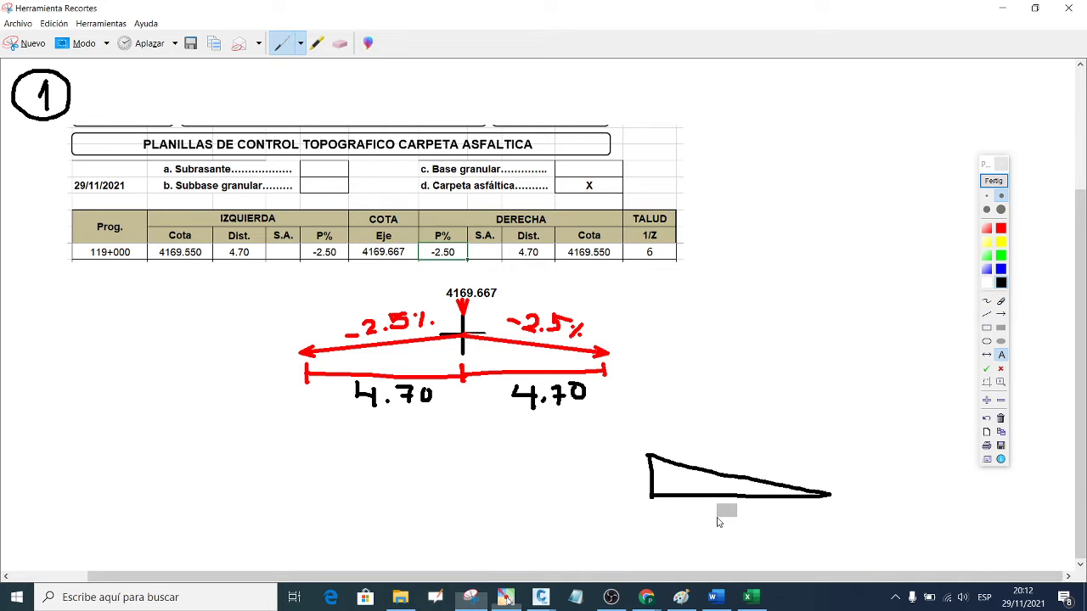
type("4.7")
left_click(1002, 357)
left_click(758, 454)
- Label the triangle's slope -2.5% above its hypotenuse
left_click(615, 481)
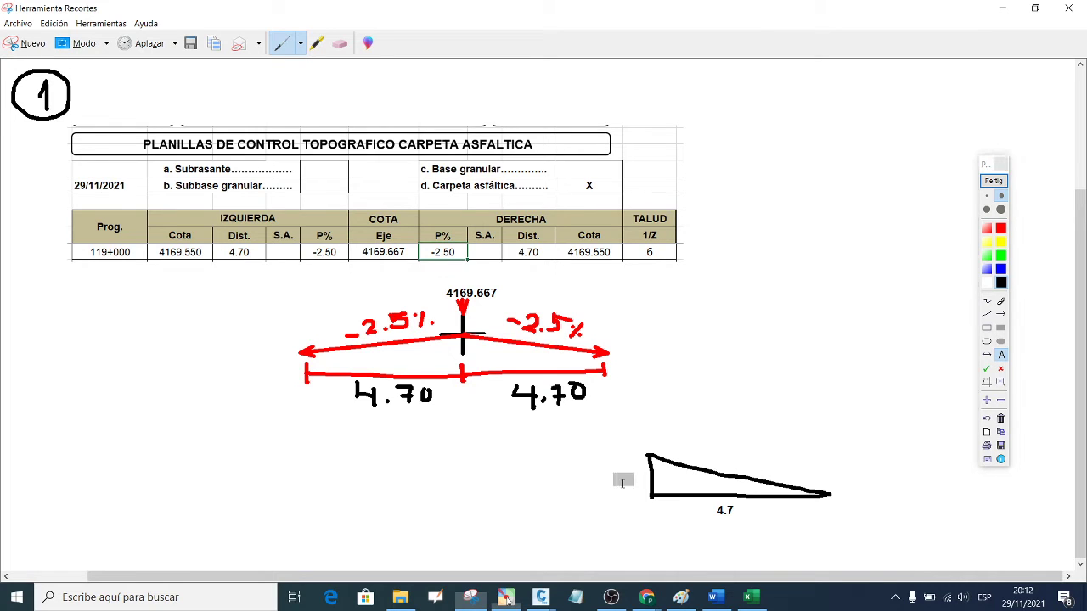
left_click(725, 445)
type("-2")
type(".5")
type("5")
key("BackSpace")
type("%")
left_click(1000, 341)
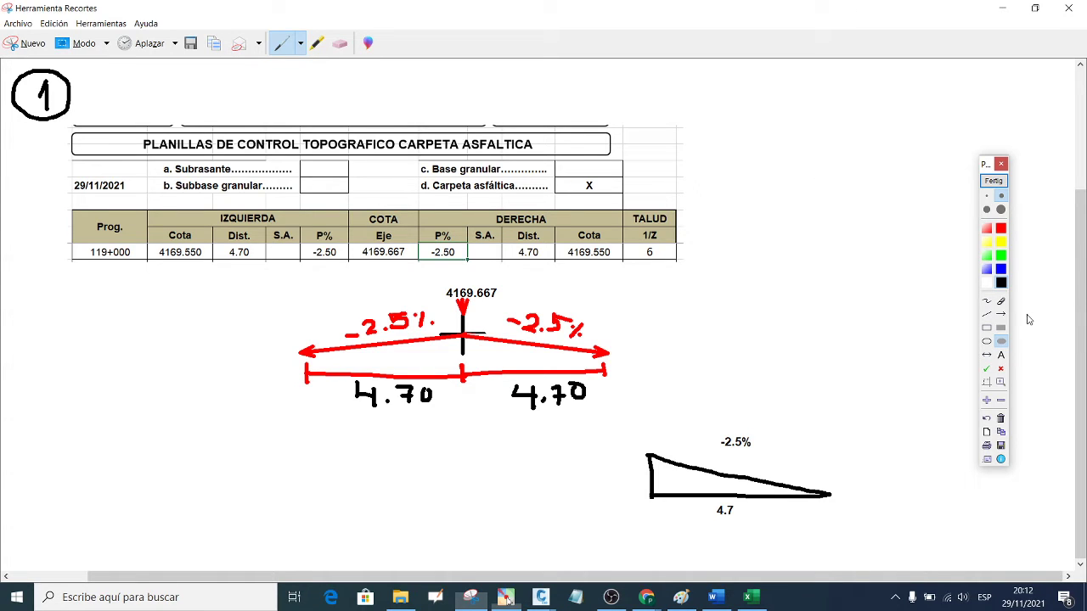
- Handwrite DV = 2.5/100 at the top right, erasing a misplaced 2
left_click(987, 300)
left_click_drag(653, 76, 669, 102)
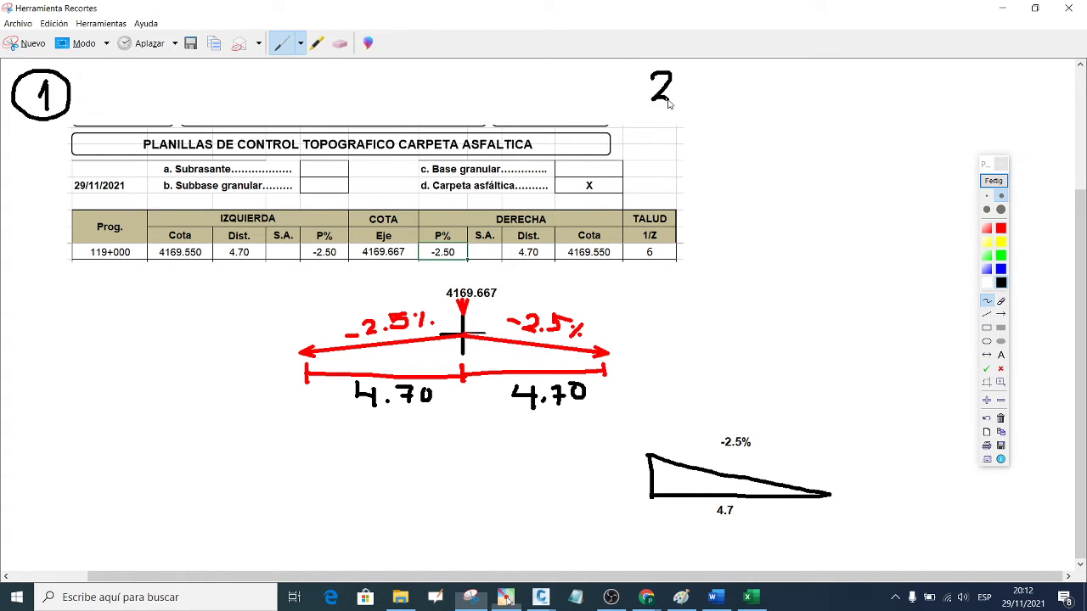
left_click(683, 95)
mouse_move(552, 73)
left_mouse_down()
mouse_move(552, 102)
mouse_move(586, 100)
mouse_move(595, 73)
mouse_move(619, 76)
mouse_move(620, 93)
mouse_move(684, 94)
mouse_move(648, 75)
mouse_move(638, 93)
mouse_move(656, 95)
mouse_move(676, 65)
mouse_move(671, 90)
left_mouse_up()
left_click(1000, 300)
left_click(987, 301)
left_click(658, 80)
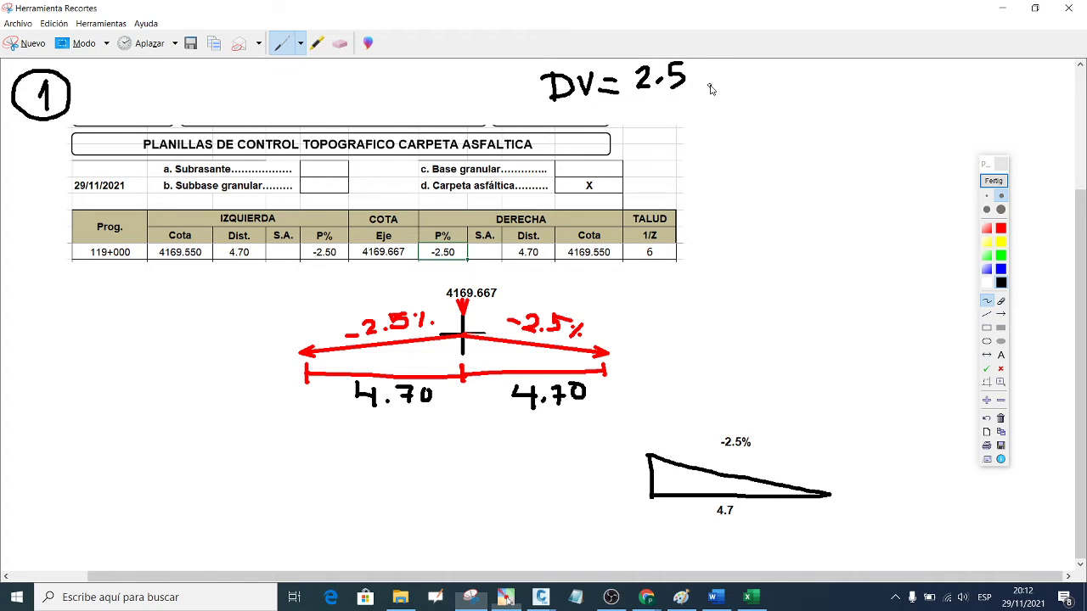
mouse_move(631, 93)
left_mouse_down()
mouse_move(701, 90)
mouse_move(647, 124)
mouse_move(647, 105)
mouse_move(659, 121)
mouse_move(688, 117)
mouse_move(685, 109)
left_mouse_up()
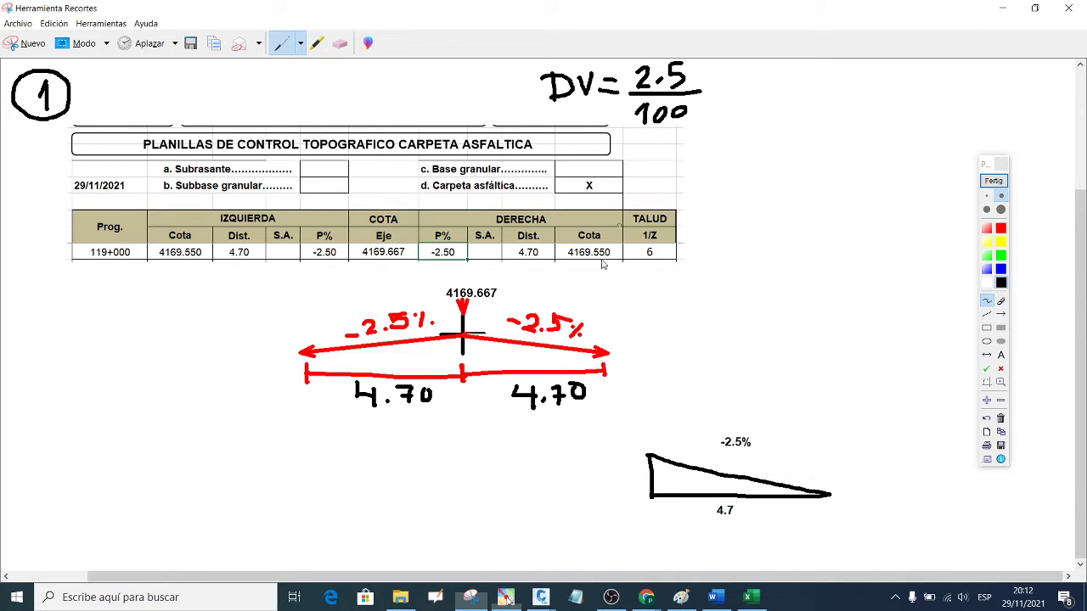
- Continue the formula with × 4.70 = 0.1175
mouse_move(721, 80)
left_mouse_down()
mouse_move(743, 107)
mouse_move(724, 108)
left_mouse_up()
mouse_move(761, 73)
left_mouse_down()
mouse_move(784, 94)
mouse_move(780, 106)
mouse_move(851, 95)
mouse_move(845, 73)
left_mouse_up()
left_click(796, 94)
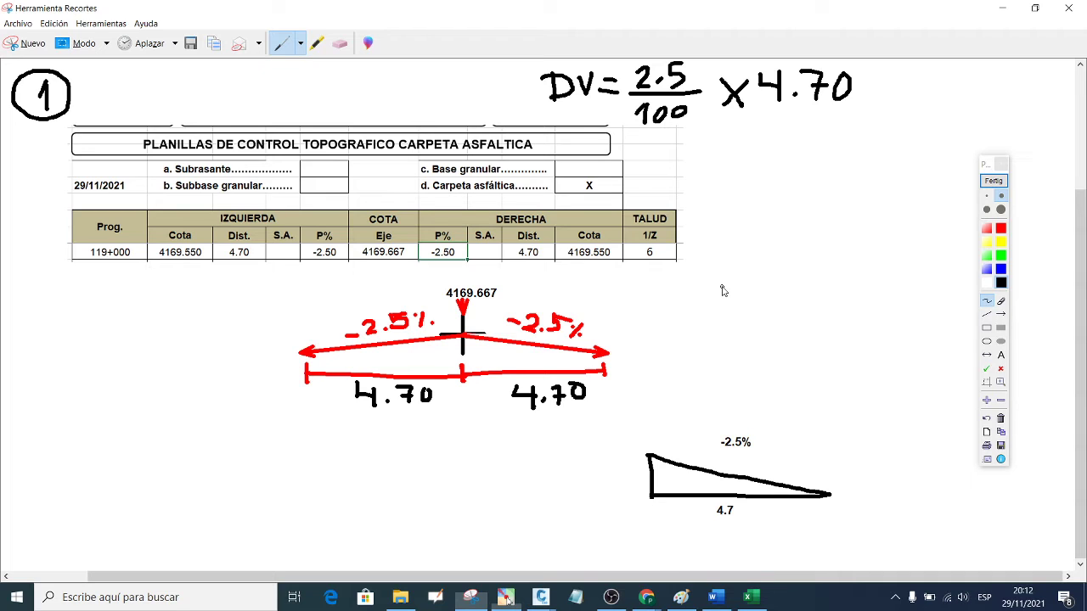
mouse_move(868, 80)
left_mouse_down()
mouse_move(894, 77)
mouse_move(894, 94)
left_mouse_up()
mouse_move(927, 82)
left_mouse_down()
mouse_move(981, 102)
mouse_move(981, 75)
mouse_move(1006, 102)
mouse_move(1005, 71)
mouse_move(1034, 108)
mouse_move(1066, 72)
mouse_move(1058, 102)
left_mouse_up()
left_click(954, 102)
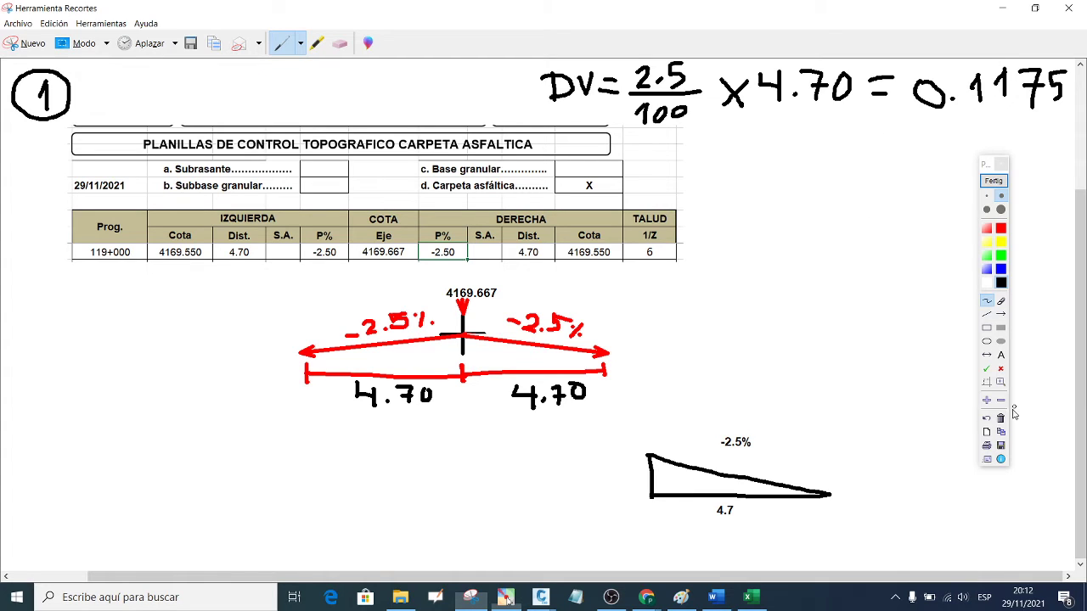
left_click(1002, 357)
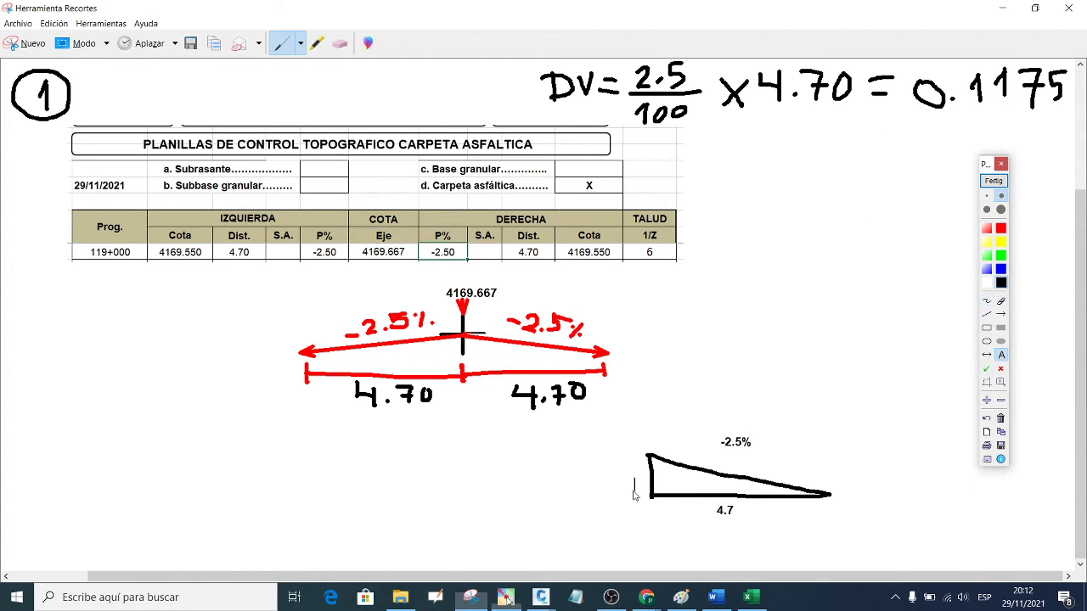
- Type 0.1175 as a text label left of the triangle's vertical side
left_click(576, 482)
type("0")
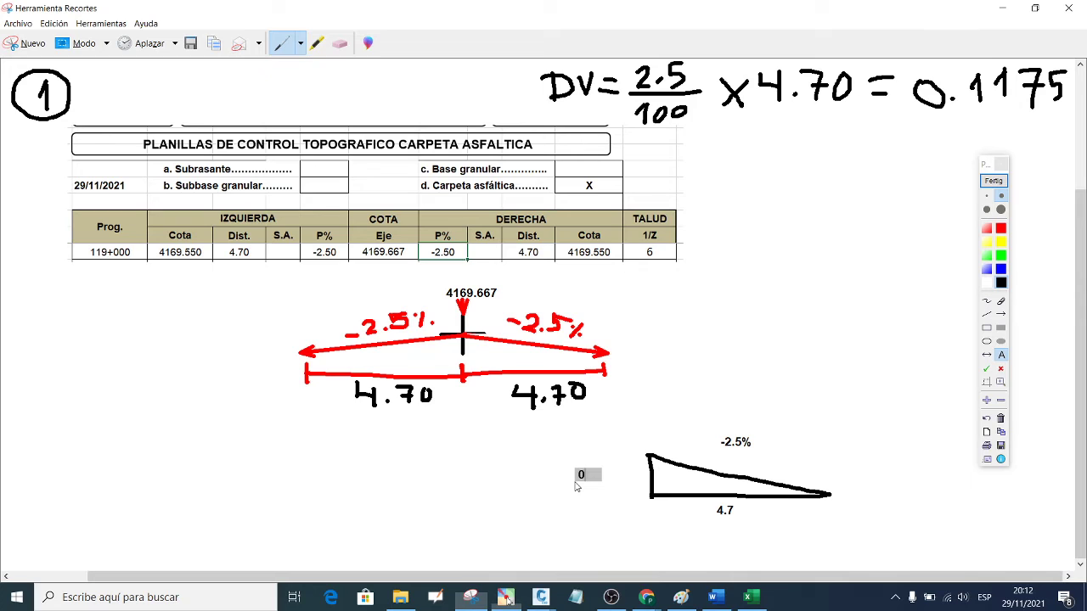
type(".11")
type("75")
left_click(1003, 354)
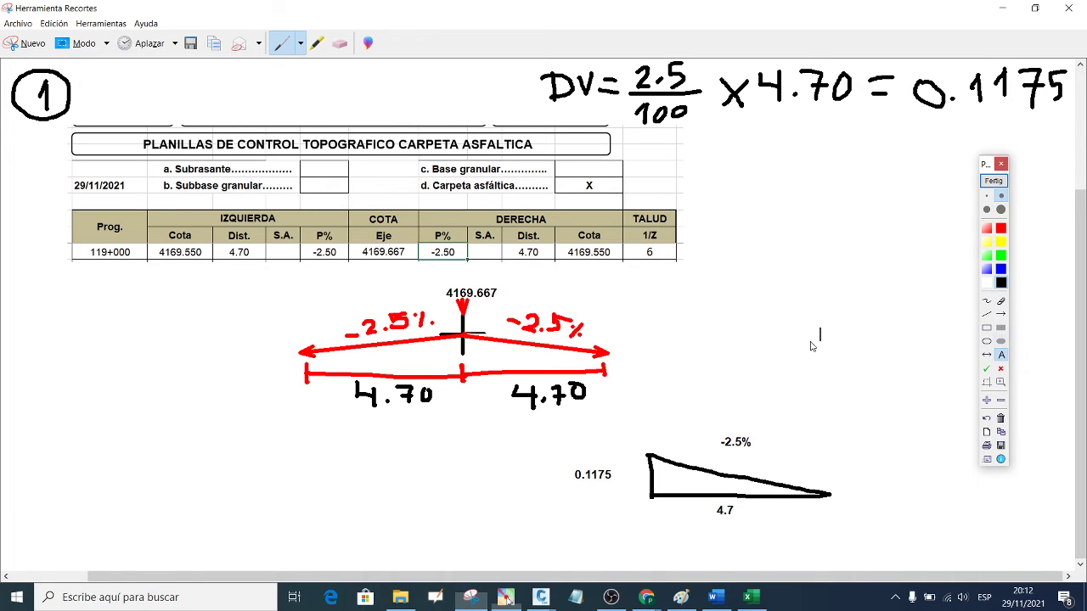
- Stamp red X marks on the right and left road edge points
left_click(1000, 368)
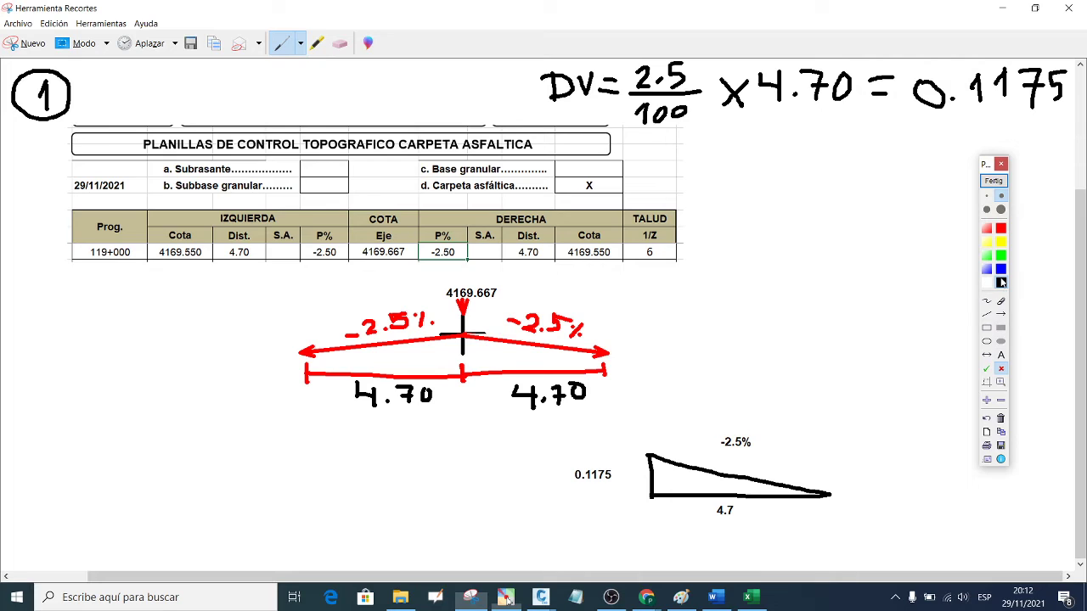
left_click(607, 353)
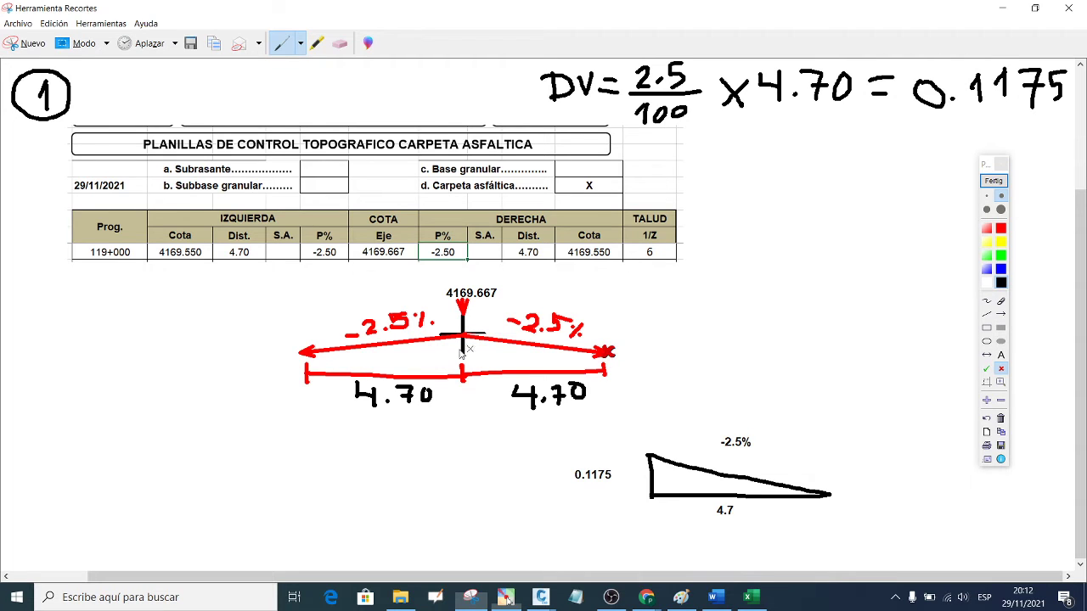
left_click(299, 355)
- Box 4169.667 and 0.1175 and draw empty boxes at both pavement edges
left_click(986, 326)
left_click_drag(436, 278, 506, 303)
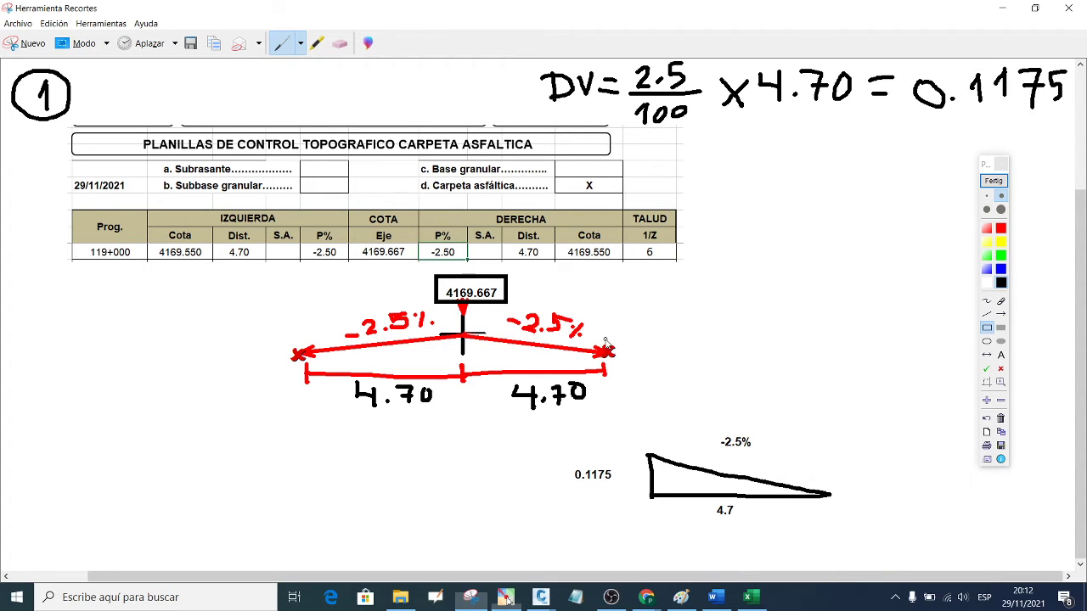
left_click_drag(605, 339, 694, 369)
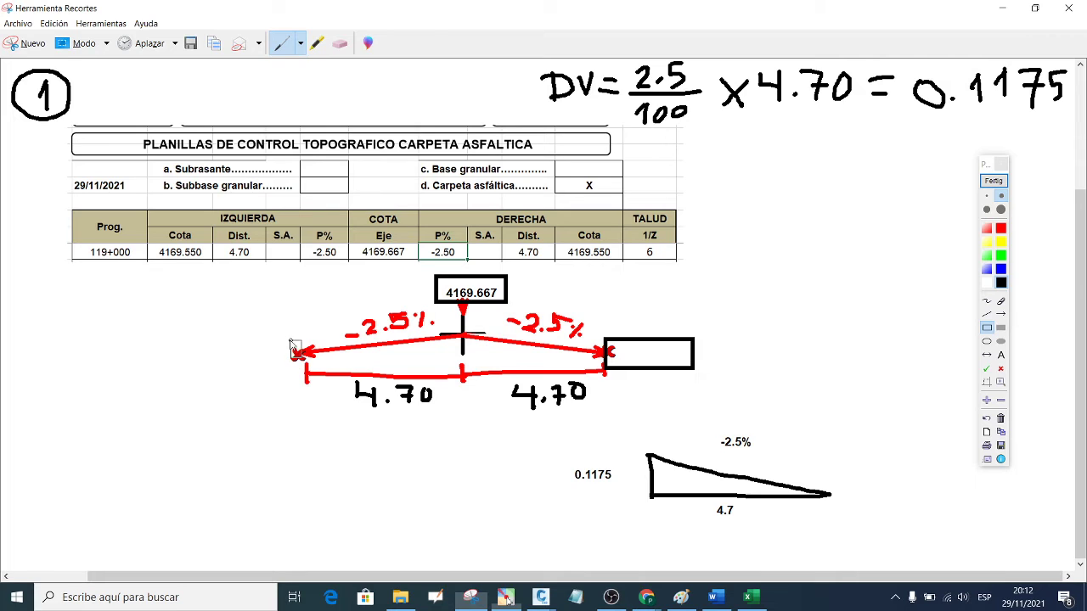
left_click_drag(301, 359, 212, 327)
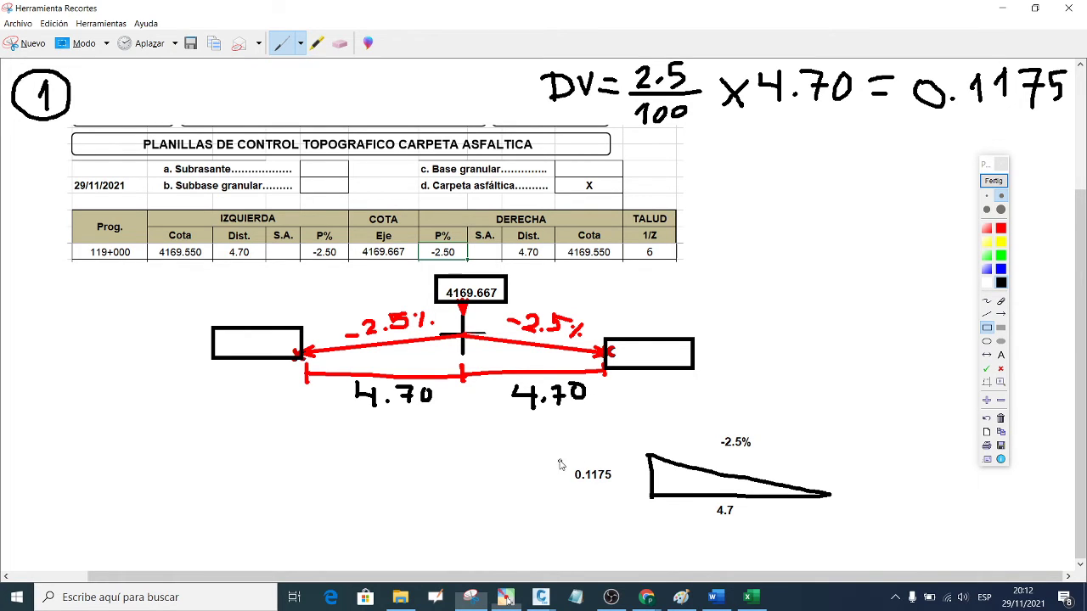
left_click_drag(558, 459, 620, 490)
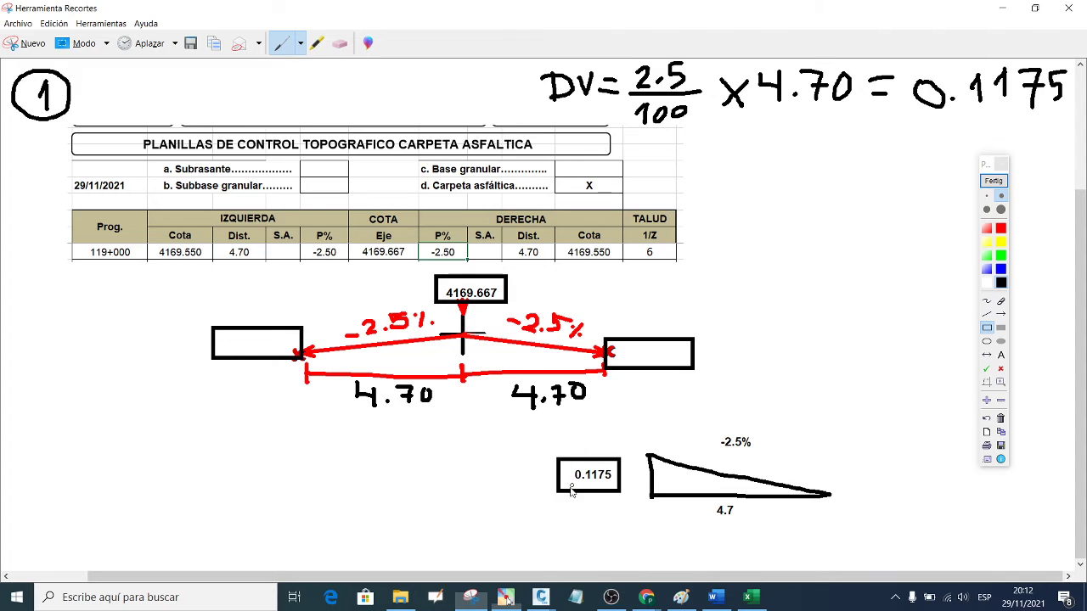
- Handwrite a red DV= in front of the boxed 0.1175
left_click(1001, 229)
left_click(989, 300)
mouse_move(478, 463)
left_mouse_down()
mouse_move(480, 493)
mouse_move(469, 491)
mouse_move(513, 496)
mouse_move(520, 464)
mouse_move(555, 484)
left_mouse_up()
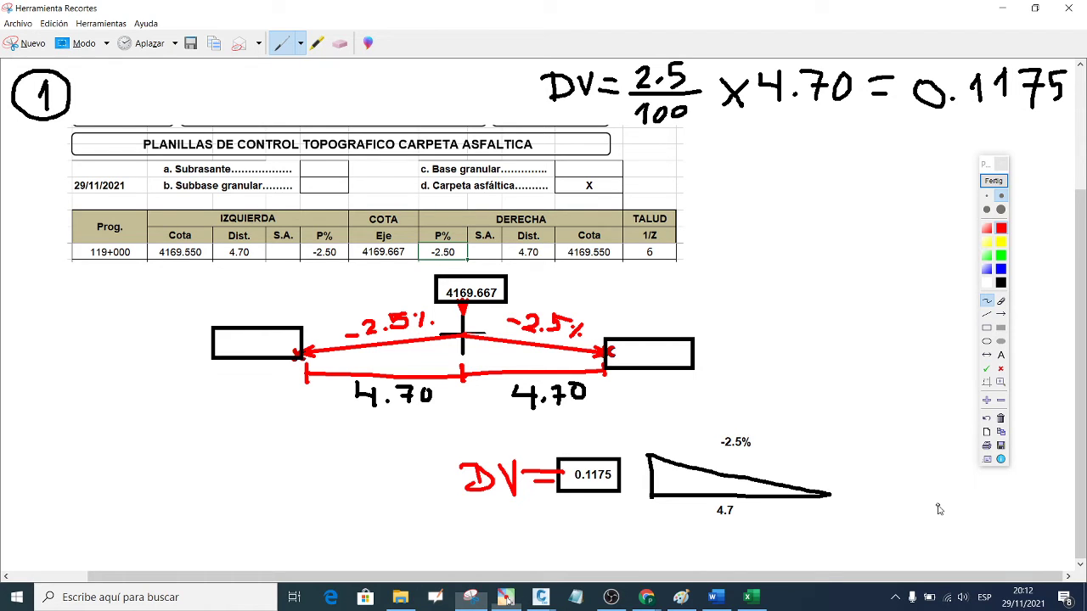
- Type 4169.55 in the right edge box in red and the left edge box in black
left_click(1002, 357)
left_click(620, 361)
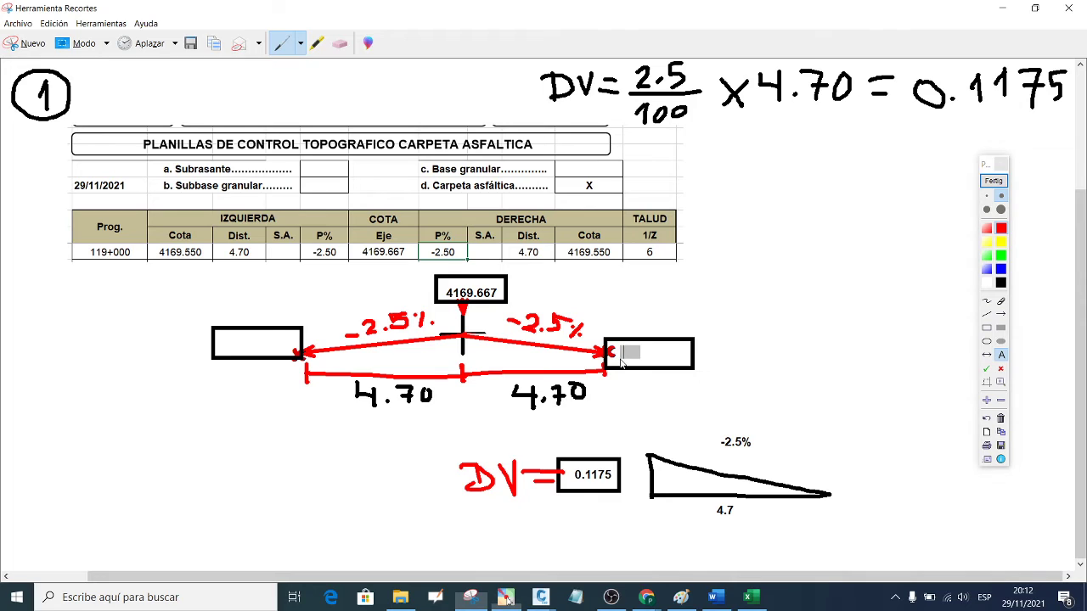
type("4")
type("1")
type("69.")
type("5")
type("5")
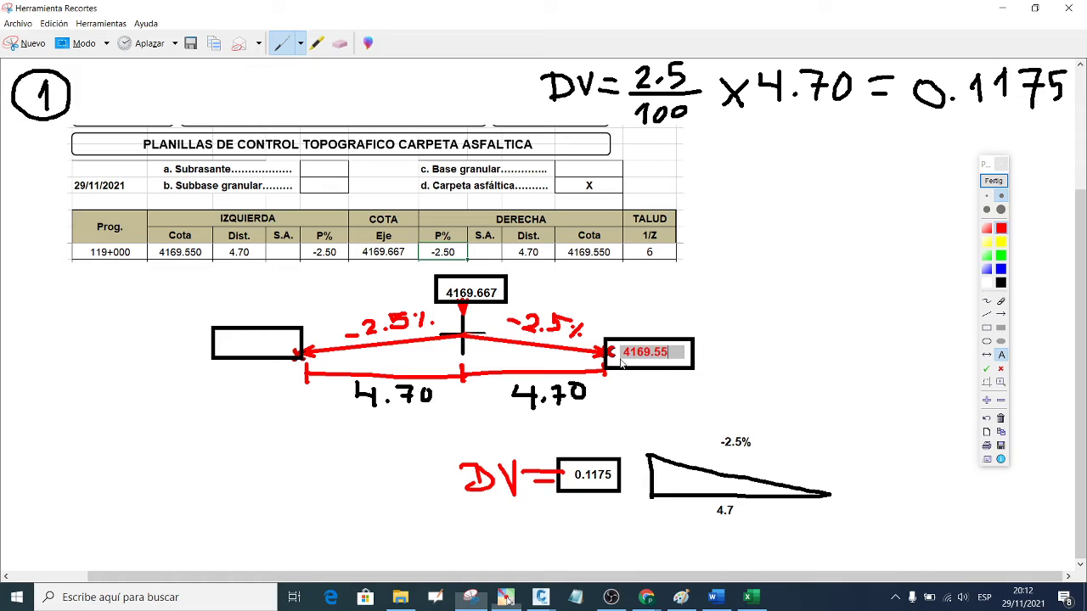
left_click(986, 368)
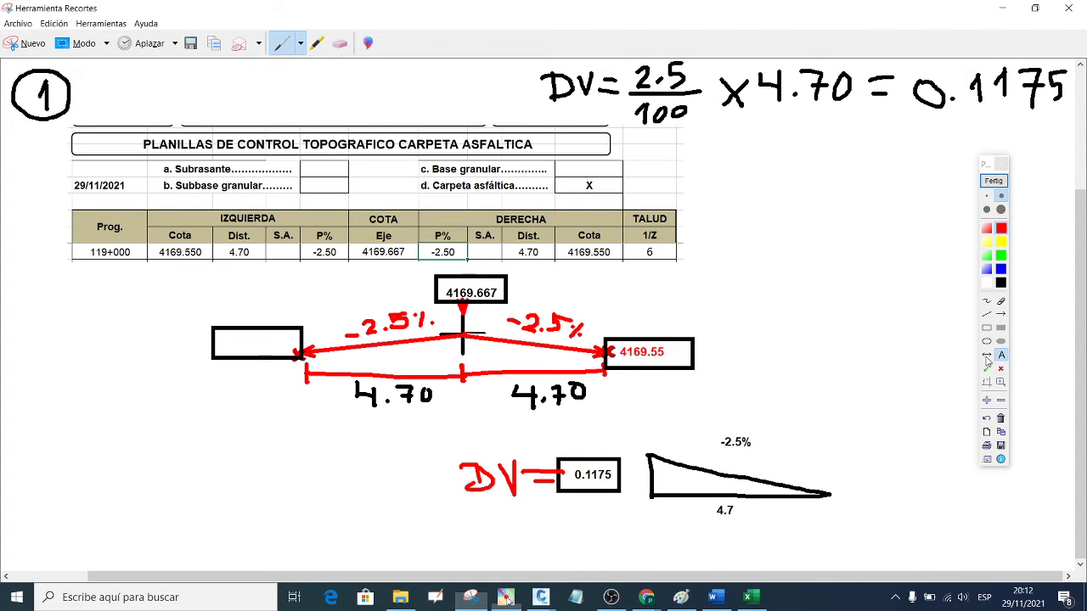
left_click(1002, 355)
left_click(1001, 283)
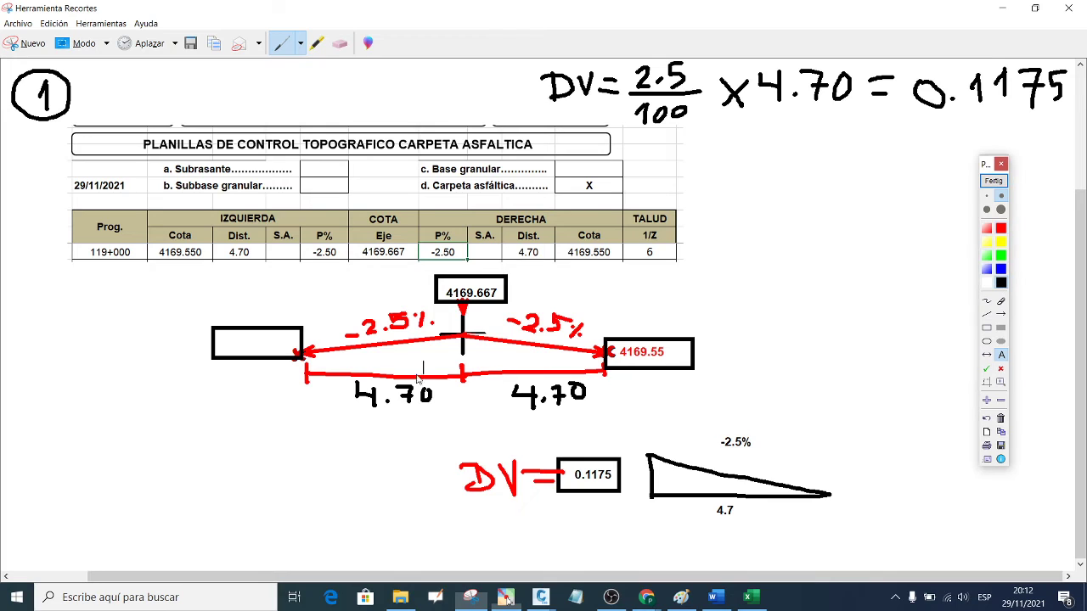
left_click(220, 351)
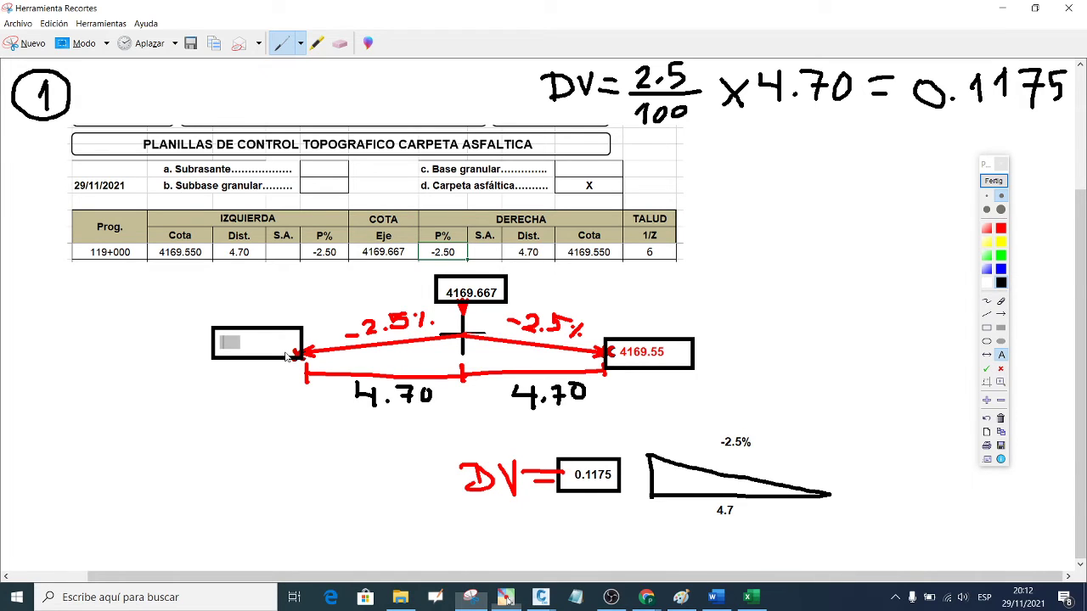
type("4169.")
type("55")
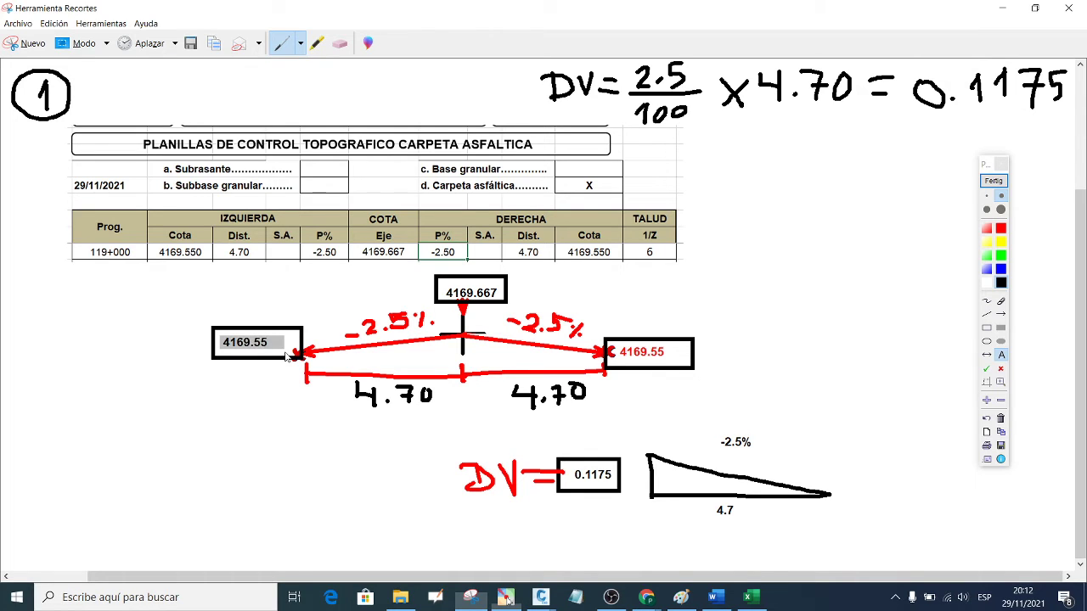
left_click(831, 420)
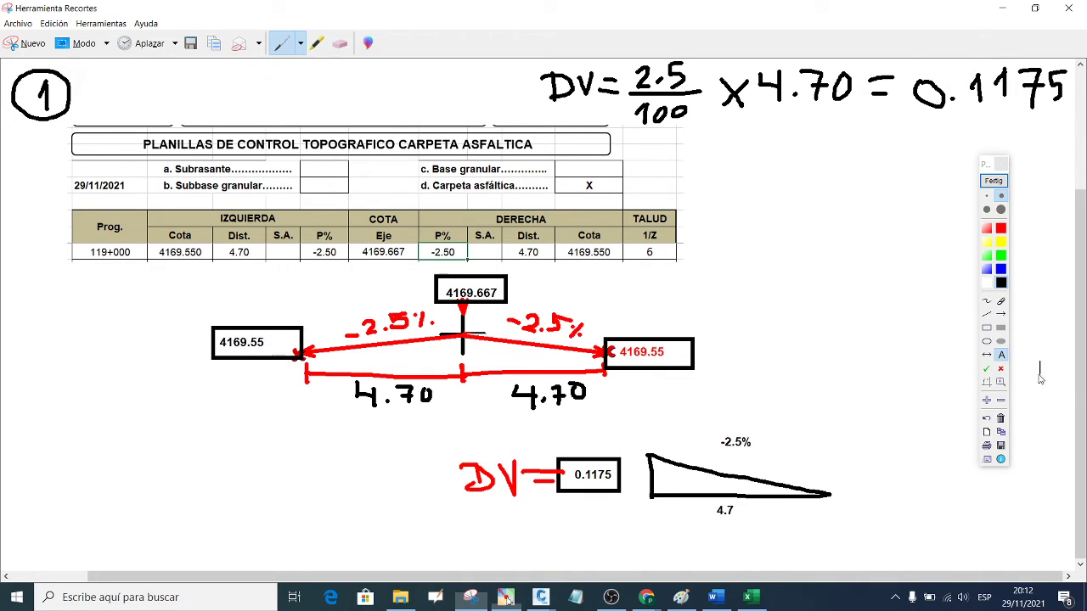
left_click(1002, 355)
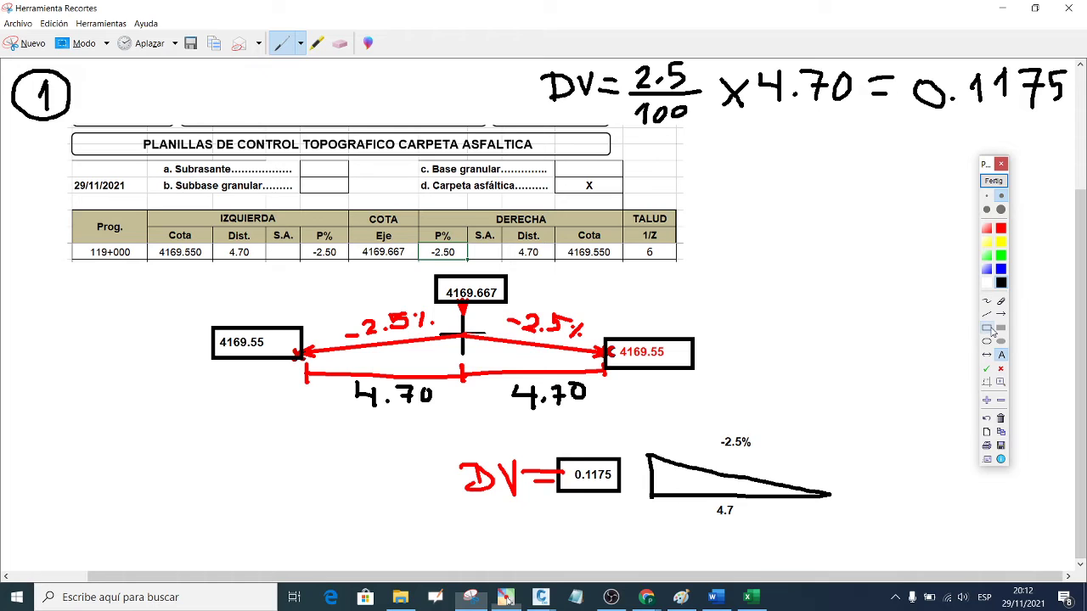
- Box the whole sketch, the 4169.667 Eje value, both 4169.550 Cota values and the left 4.70
left_click(991, 329)
left_click_drag(169, 283, 868, 540)
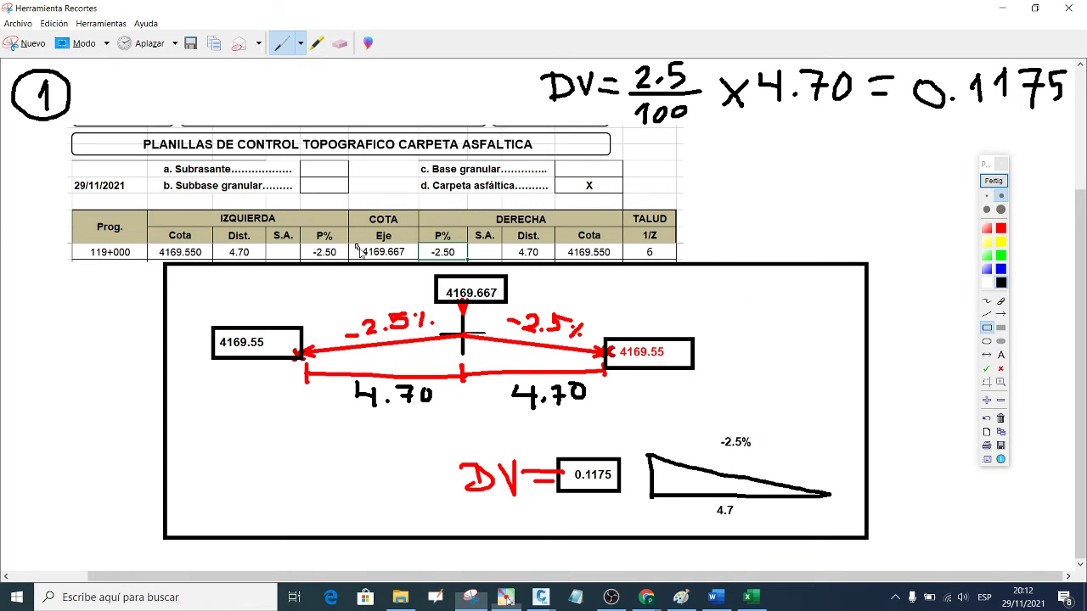
left_click_drag(357, 244, 416, 264)
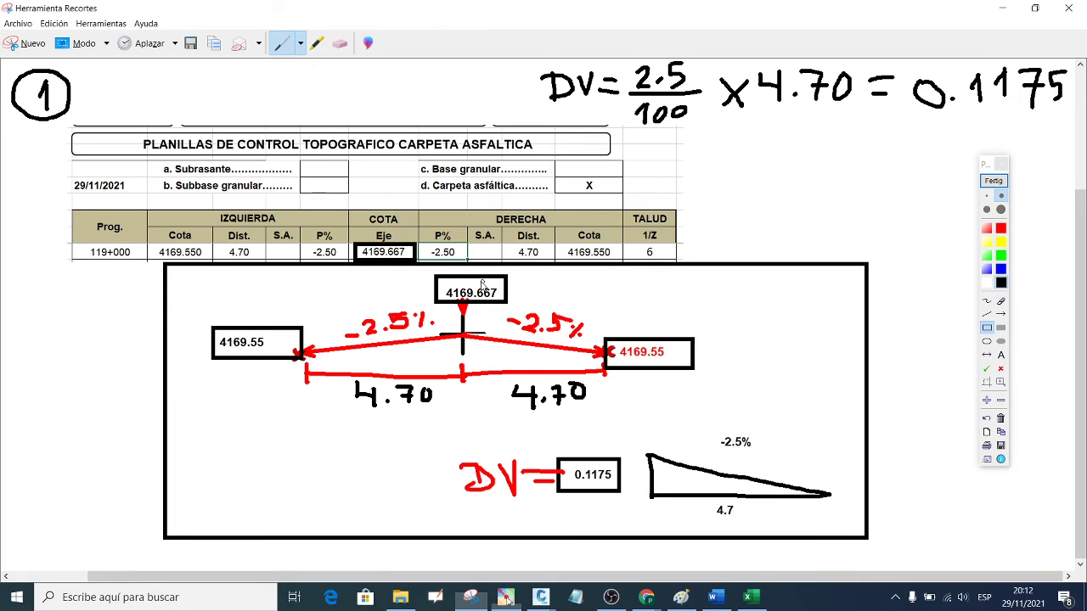
left_click_drag(460, 281, 474, 280)
left_click_drag(562, 246, 621, 265)
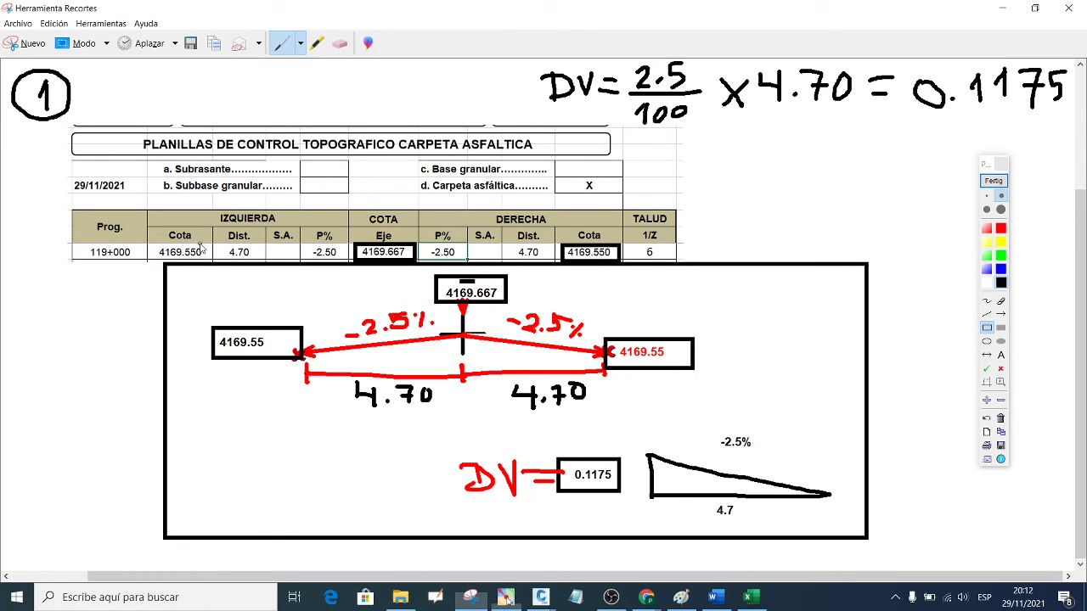
left_click_drag(154, 245, 209, 264)
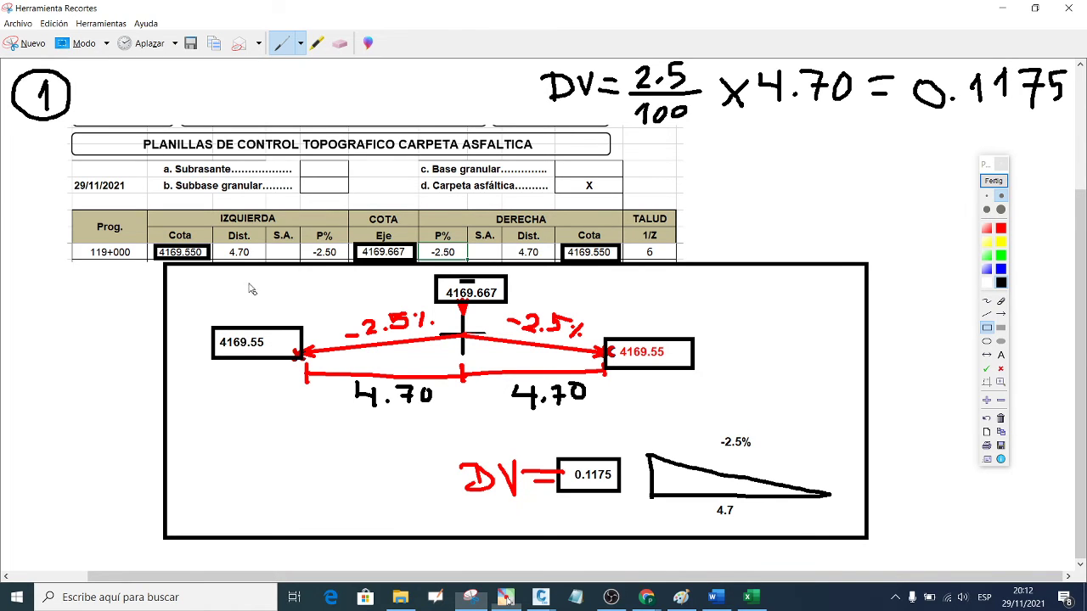
left_click_drag(223, 243, 257, 266)
- Box the handwritten 4.70 widths, the right Dist. 4.70, and the DV 0.1175 slope-triangle area
left_click_drag(344, 374, 437, 417)
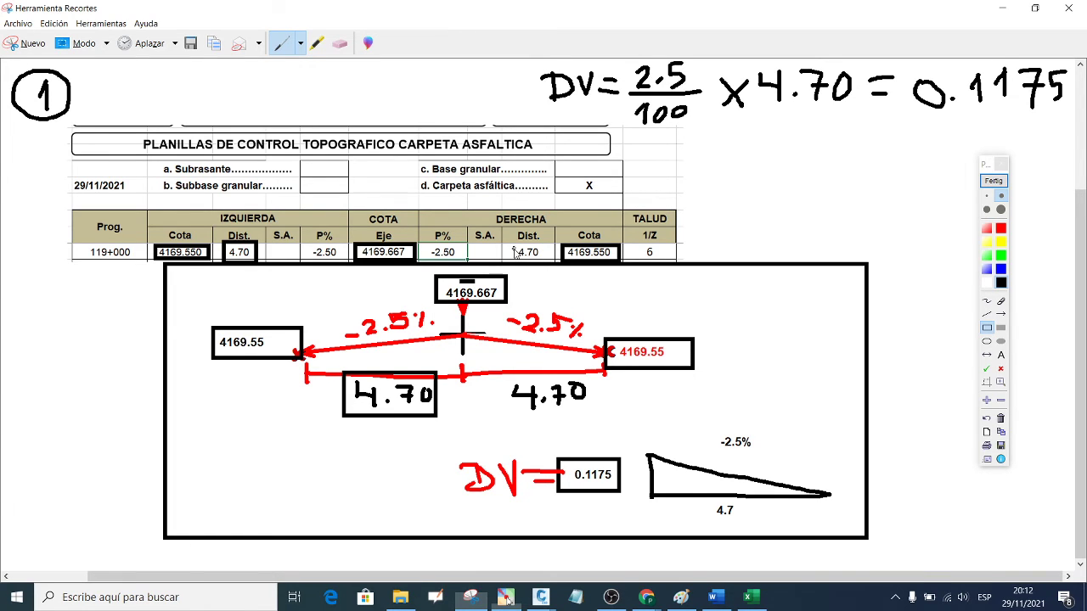
left_click_drag(513, 246, 544, 267)
mouse_move(504, 374)
left_mouse_down()
mouse_move(550, 417)
mouse_move(594, 429)
left_mouse_up()
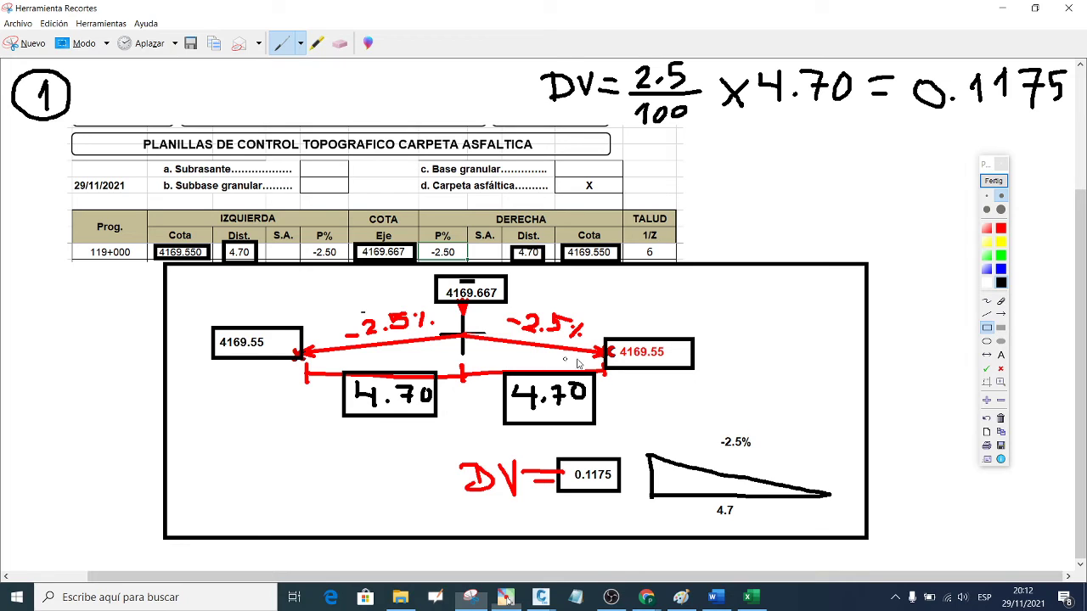
left_click_drag(679, 349, 688, 367)
left_click_drag(452, 440, 842, 518)
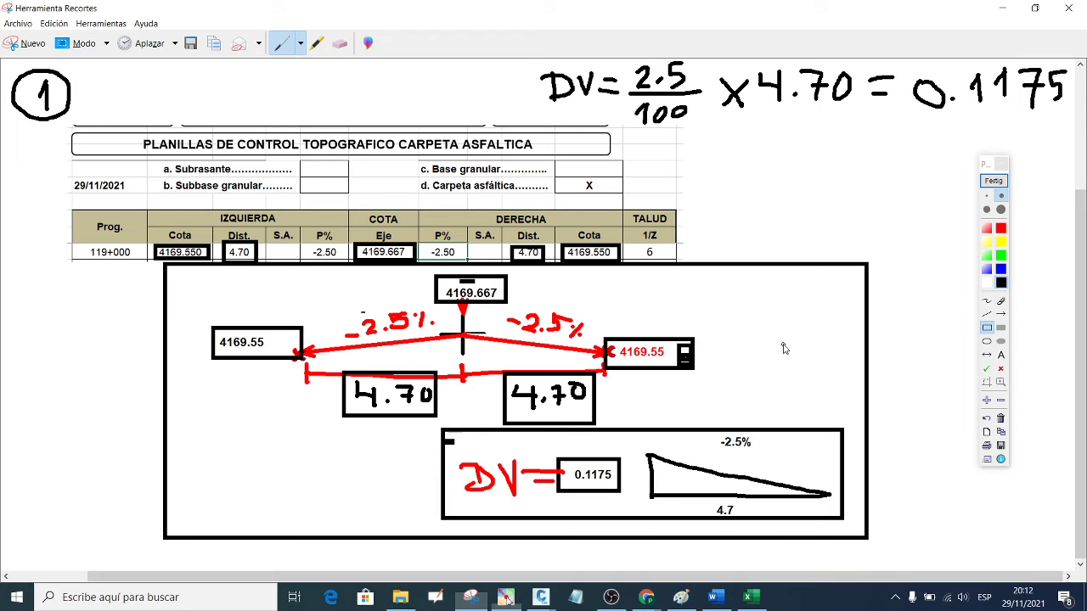
- Clear the ink and paste-send the annotated snip to the civil class WhatsApp group
left_click(993, 181)
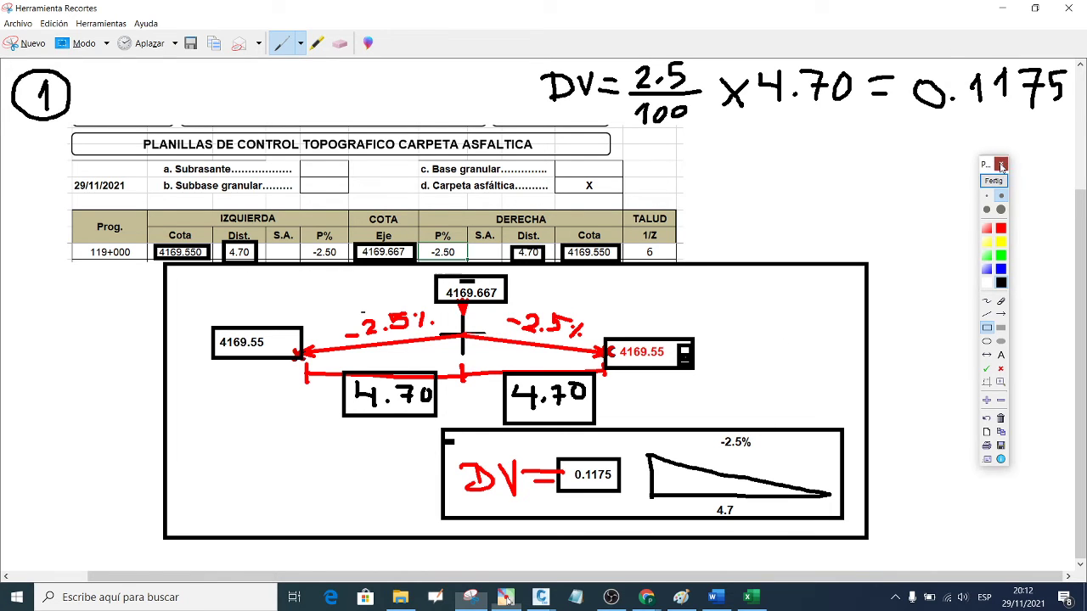
mouse_move(646, 597)
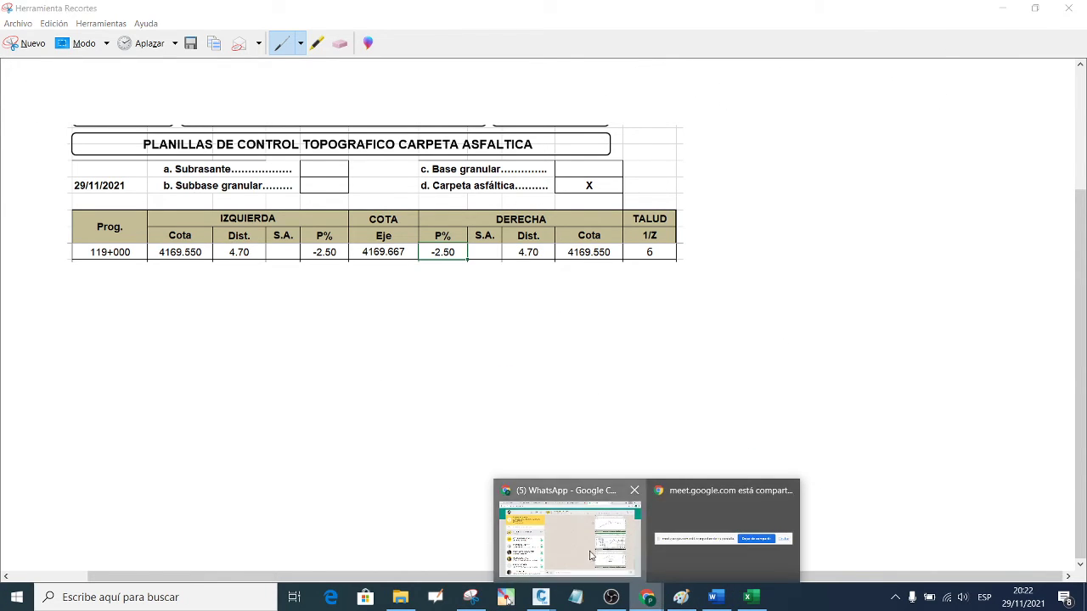
left_click(590, 552)
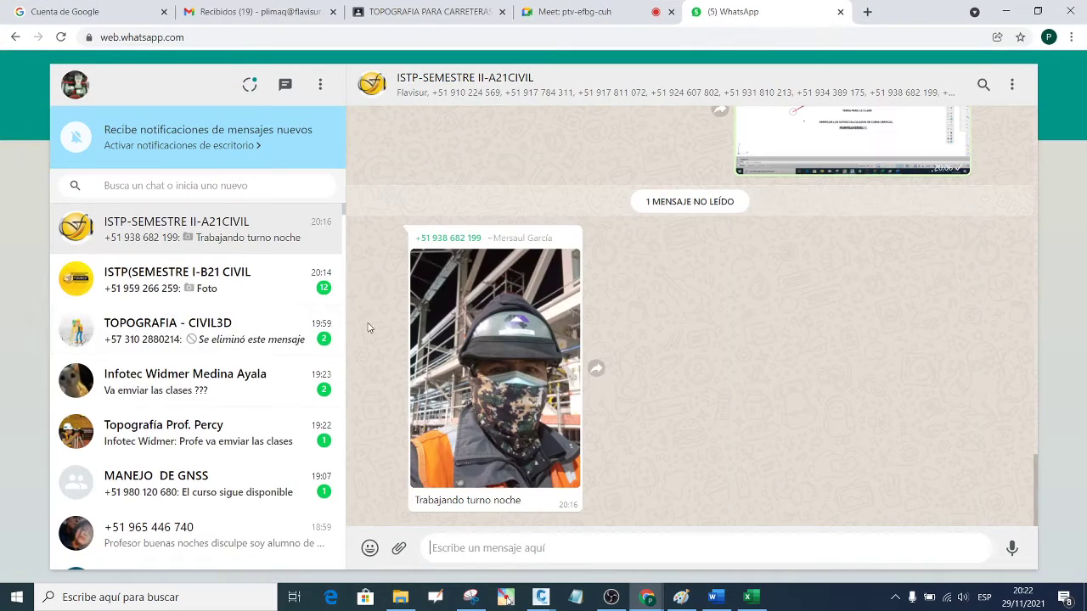
right_click(533, 548)
left_click(586, 439)
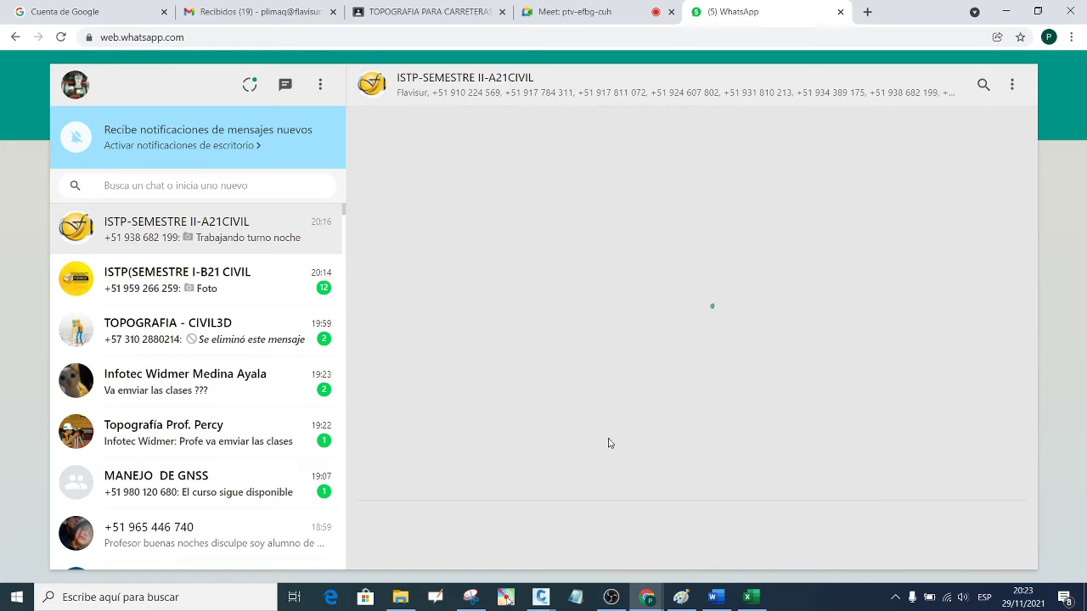
left_click(1005, 524)
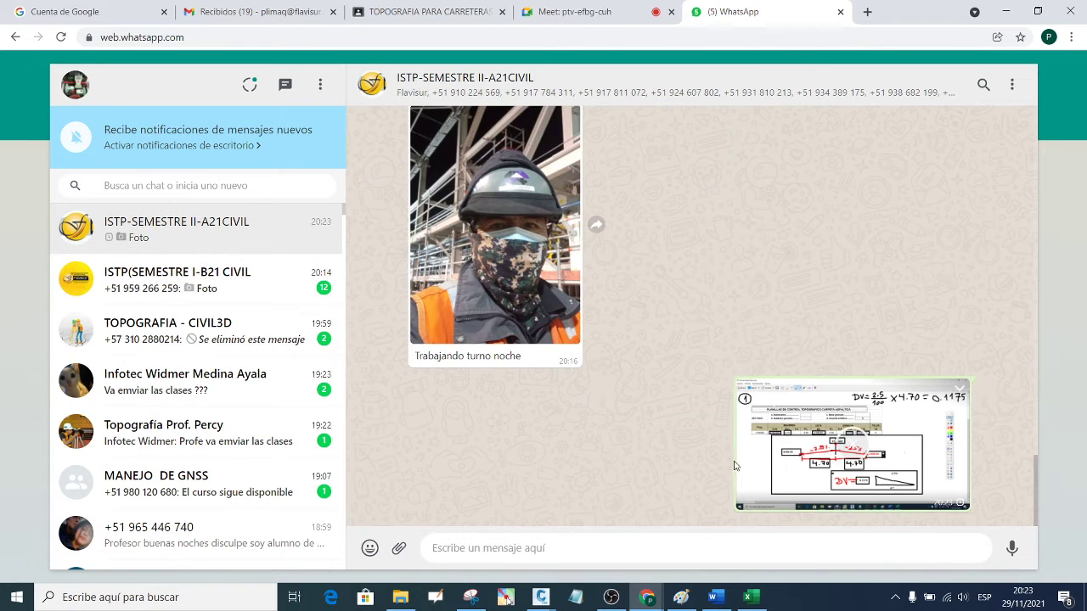
- View the night-shift photo full screen, close it, and minimize Chrome
left_click(509, 292)
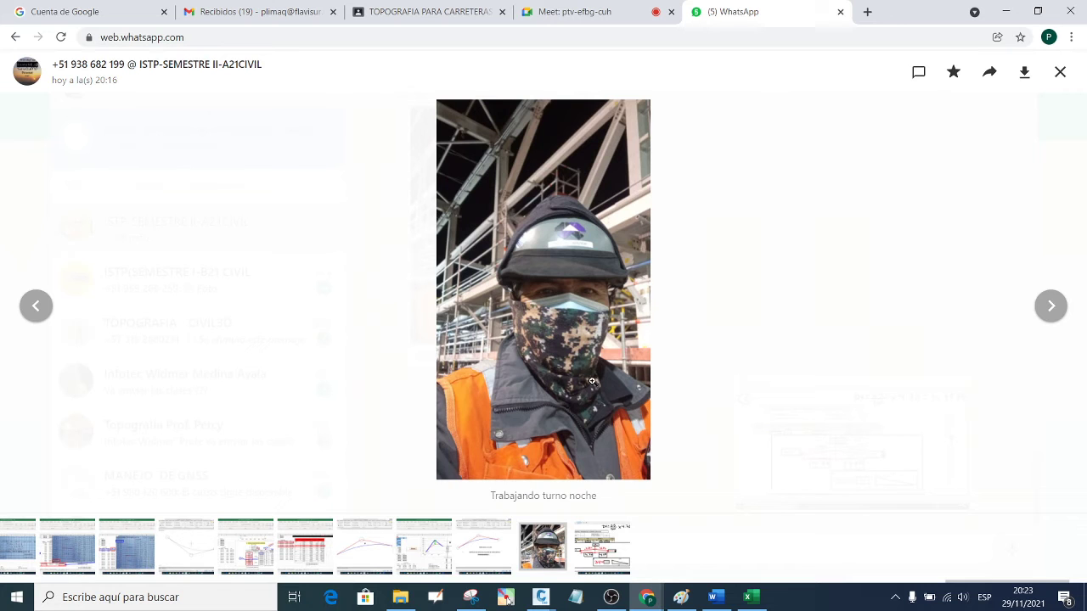
left_click(1060, 73)
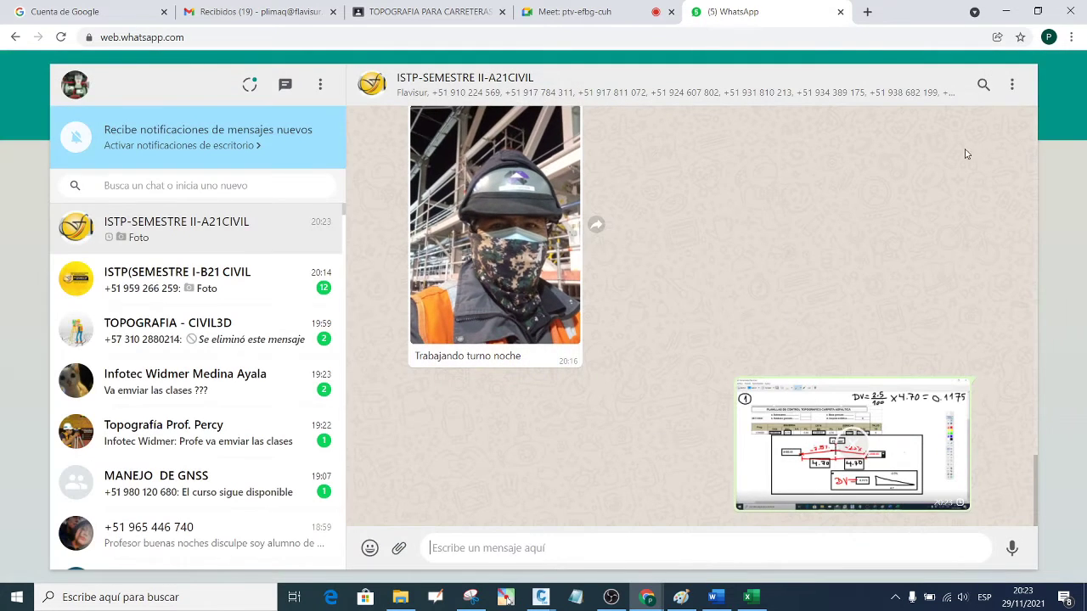
left_click(1005, 11)
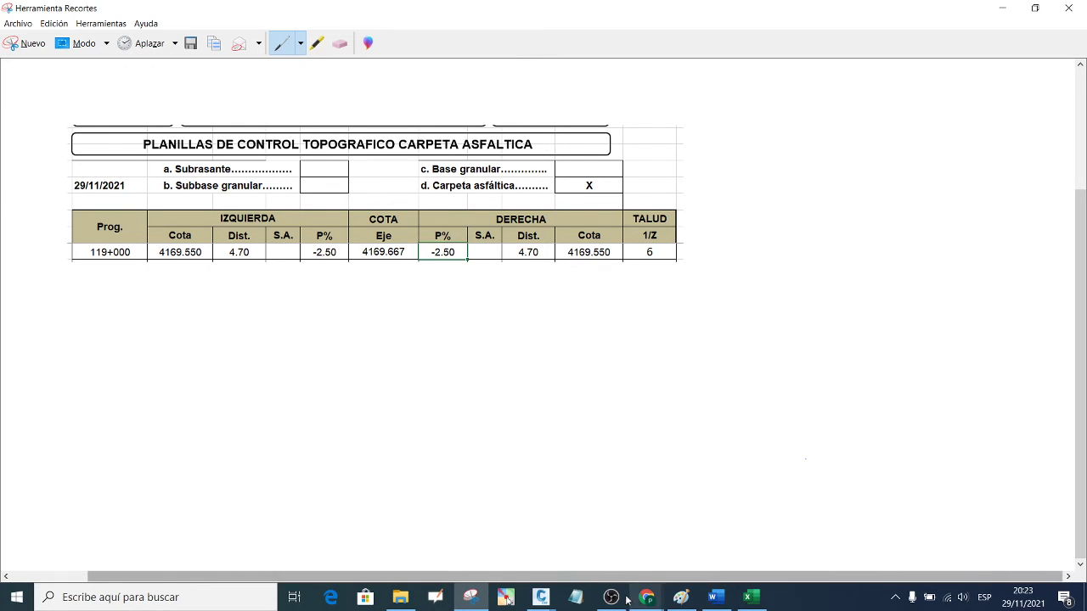
- Bring Excel forward and select station 119+000 on the CARPETA sheet
left_click(743, 599)
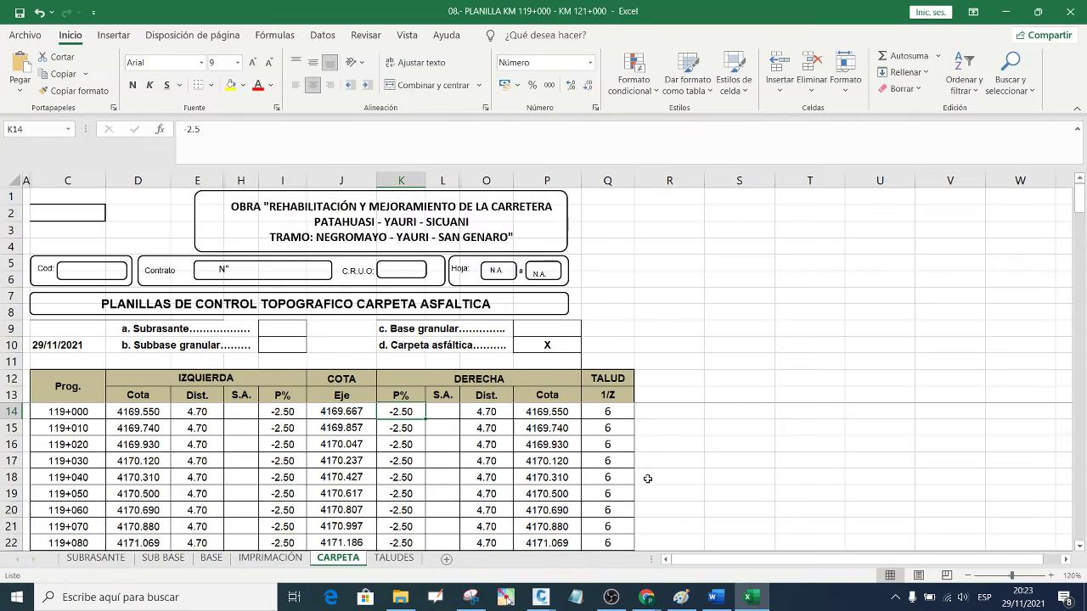
left_click(686, 459)
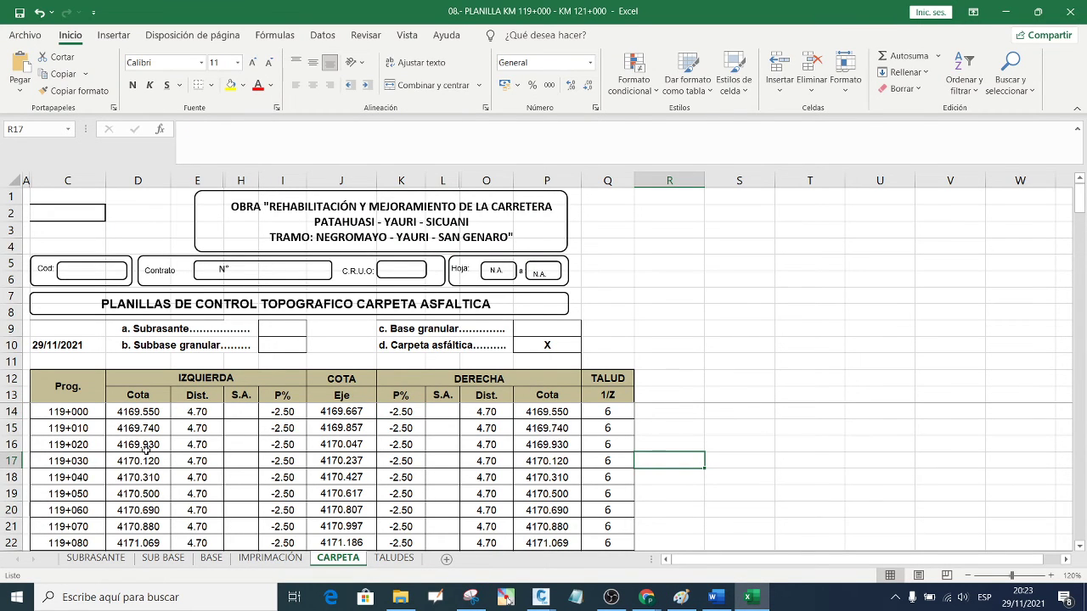
scroll(146, 451, "down", 1)
scroll(146, 455, "up", 1)
left_click(50, 411)
- Scroll down the CARPETA table to select station 121+000, then scroll back up
scroll(59, 433, "down", 9)
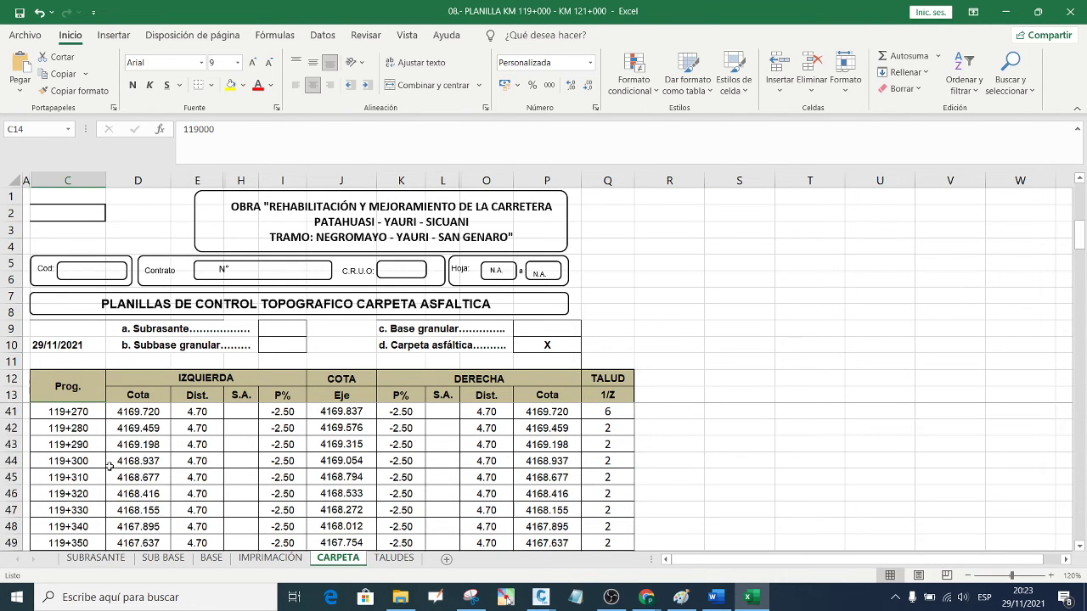
scroll(77, 467, "down", 10)
scroll(96, 510, "down", 12)
scroll(95, 509, "down", 13)
scroll(92, 518, "down", 8)
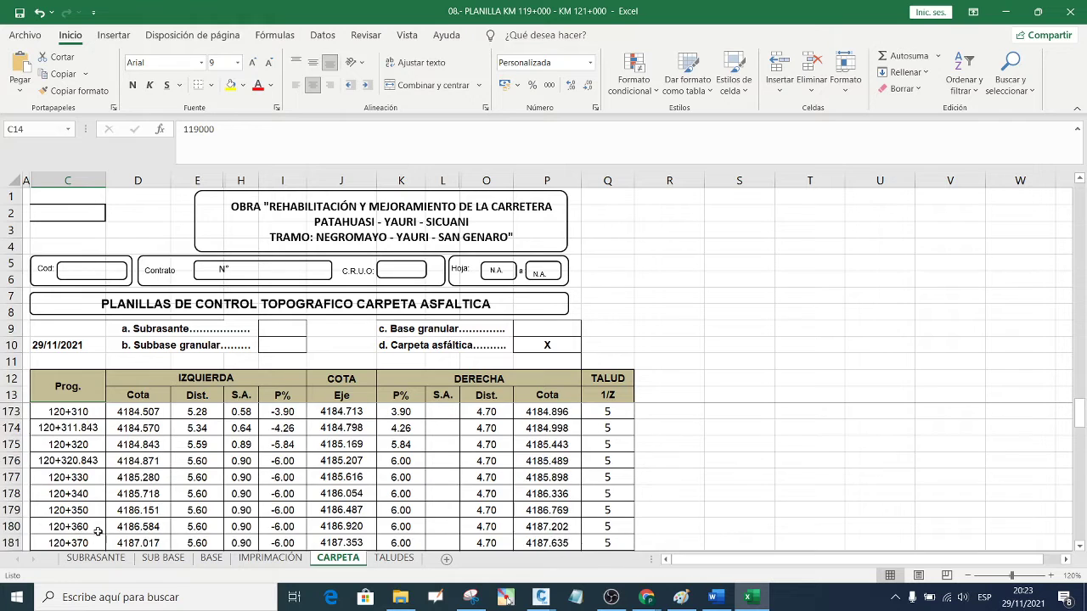
scroll(89, 527, "down", 12)
scroll(87, 531, "down", 8)
scroll(88, 533, "down", 7)
scroll(81, 525, "down", 5)
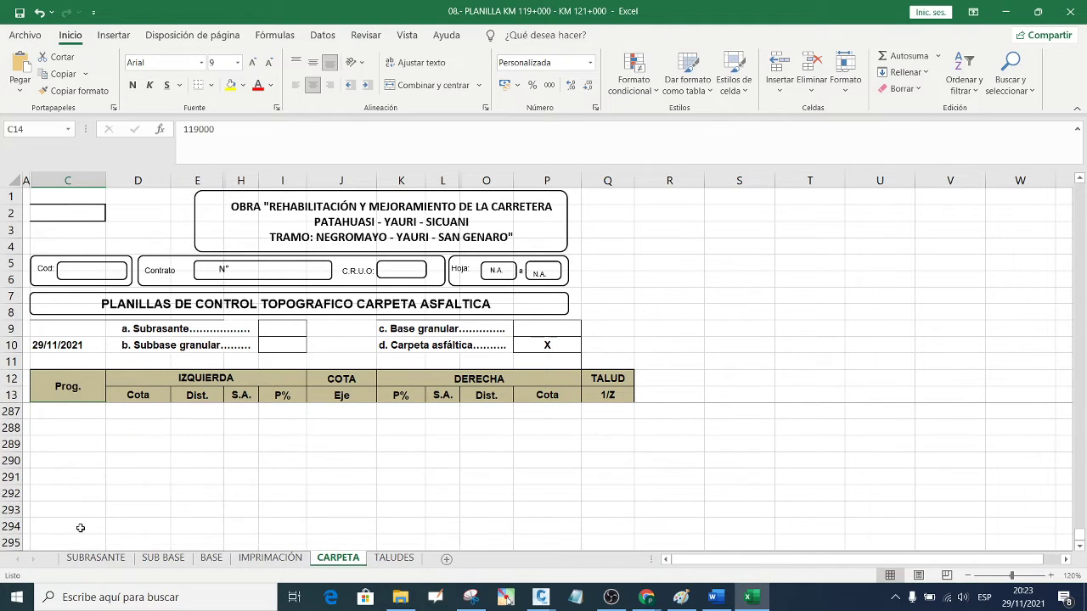
scroll(80, 524, "up", 4)
scroll(95, 511, "up", 2)
left_click(67, 513)
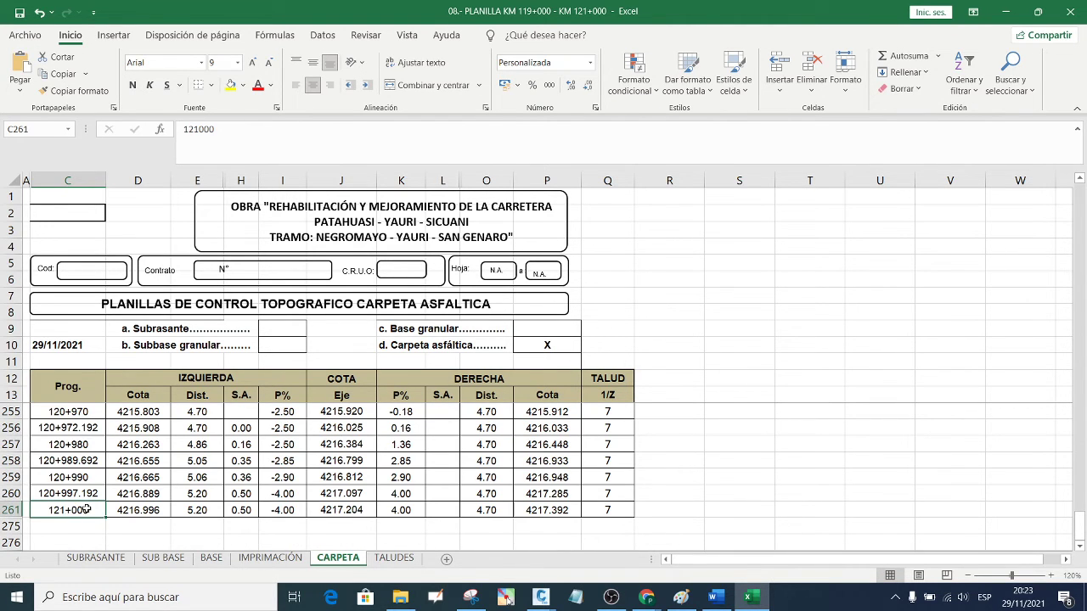
scroll(68, 510, "up", 5)
scroll(255, 497, "up", 7)
scroll(315, 493, "up", 8)
scroll(316, 494, "up", 6)
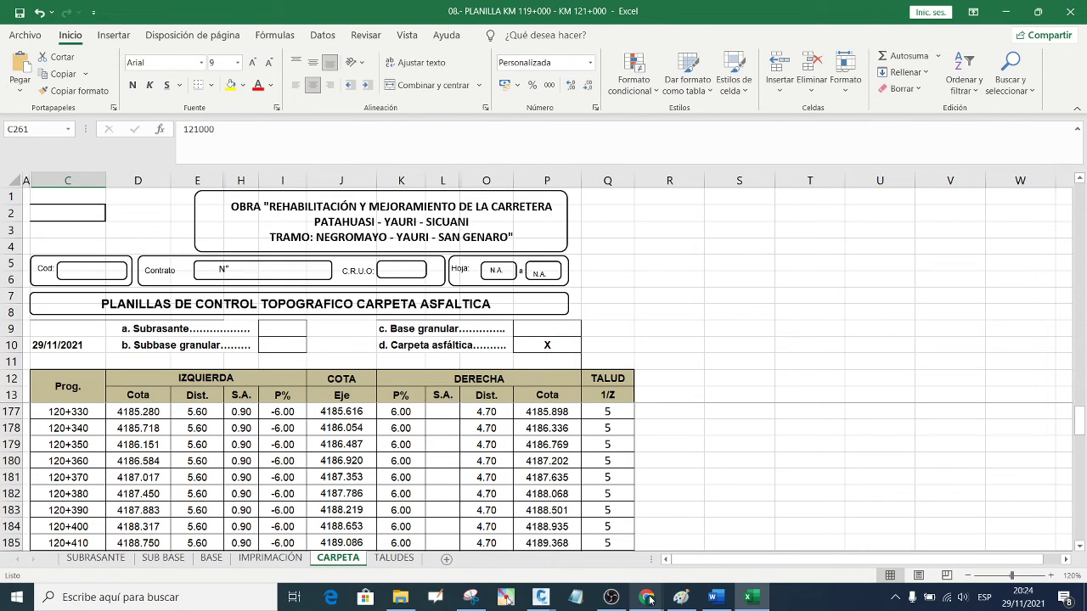
- Glance at the Classroom and Gmail tabs, then open and close the Meet in-call chat
mouse_move(646, 597)
left_click(567, 522)
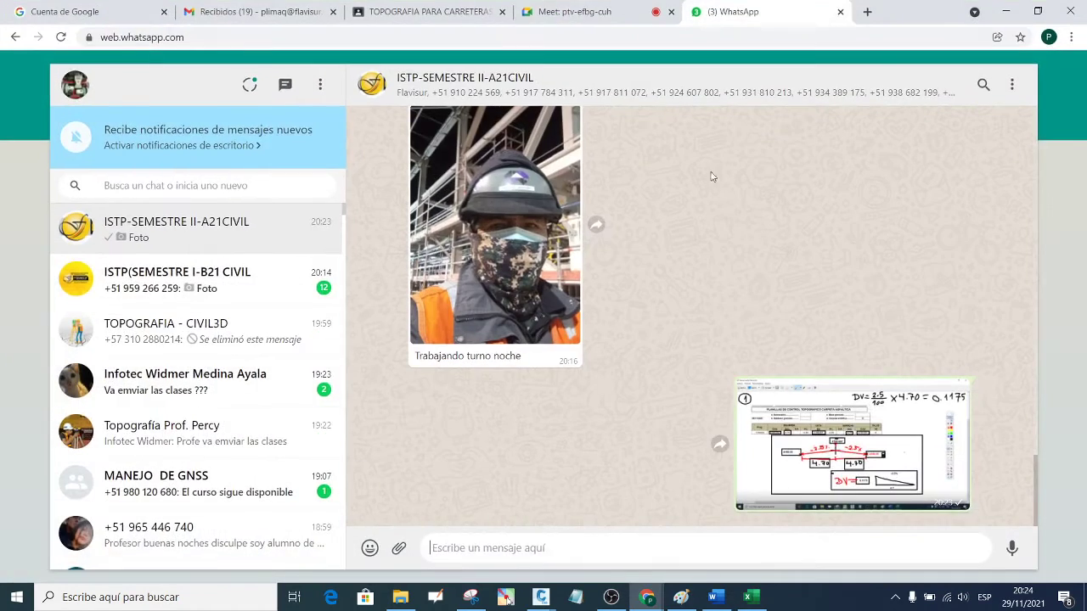
left_click(578, 12)
left_click(439, 14)
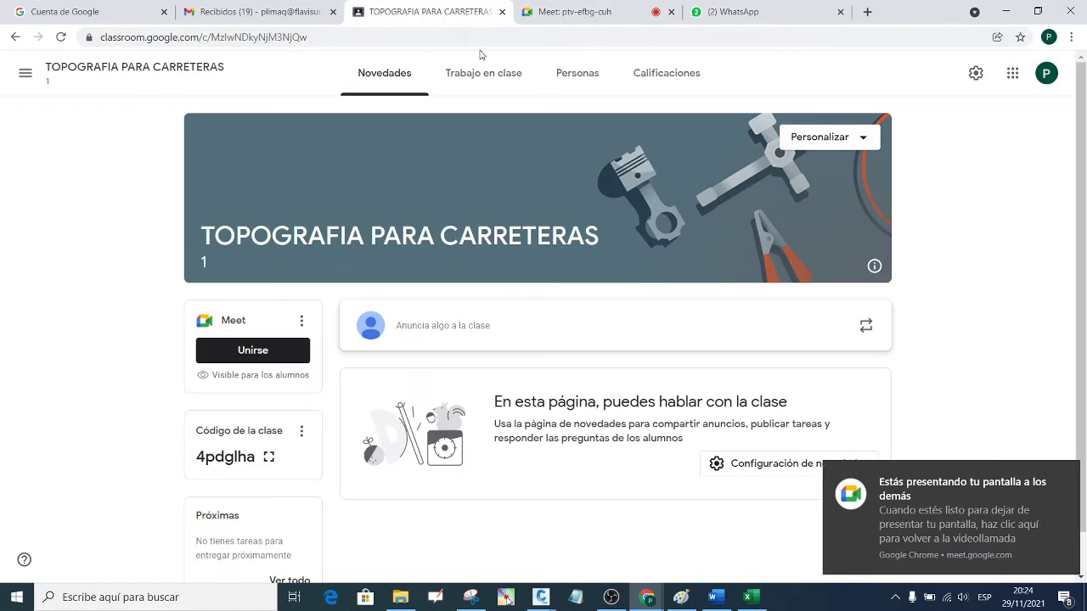
left_click(260, 12)
left_click(580, 10)
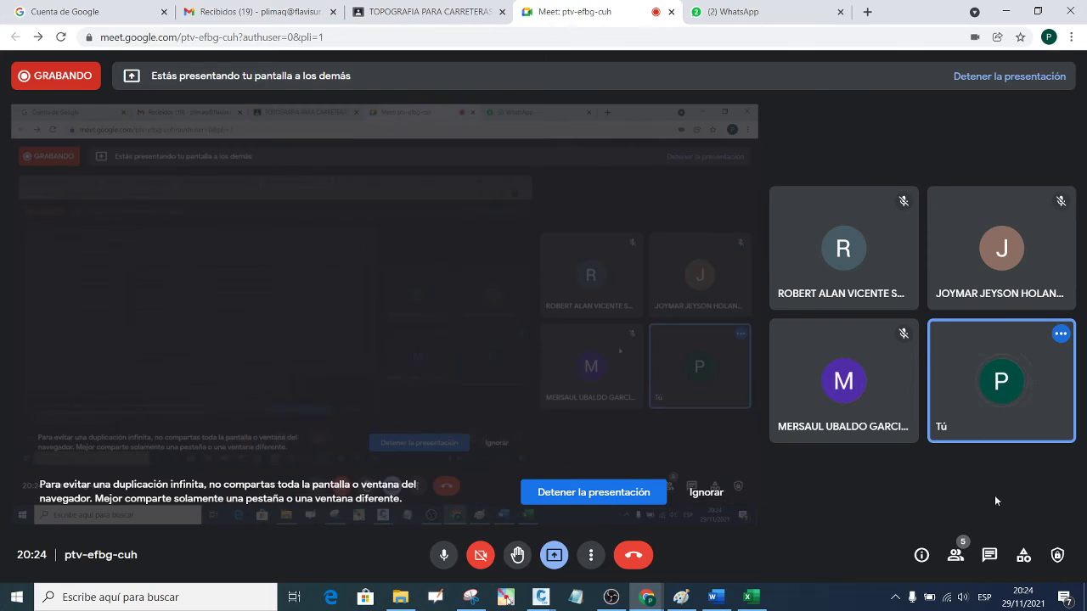
left_click(991, 556)
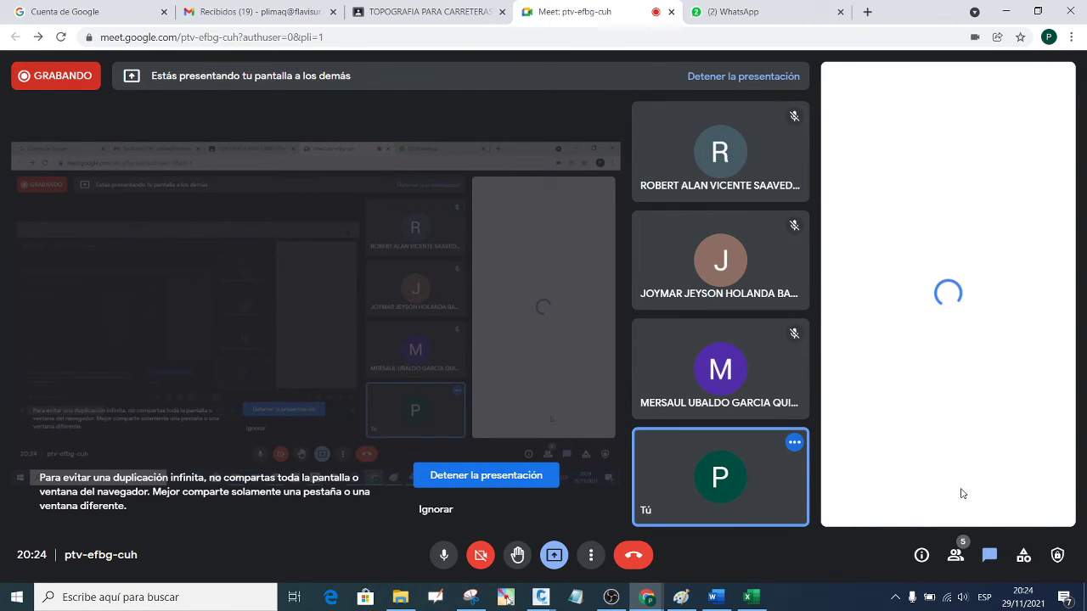
left_click(1051, 89)
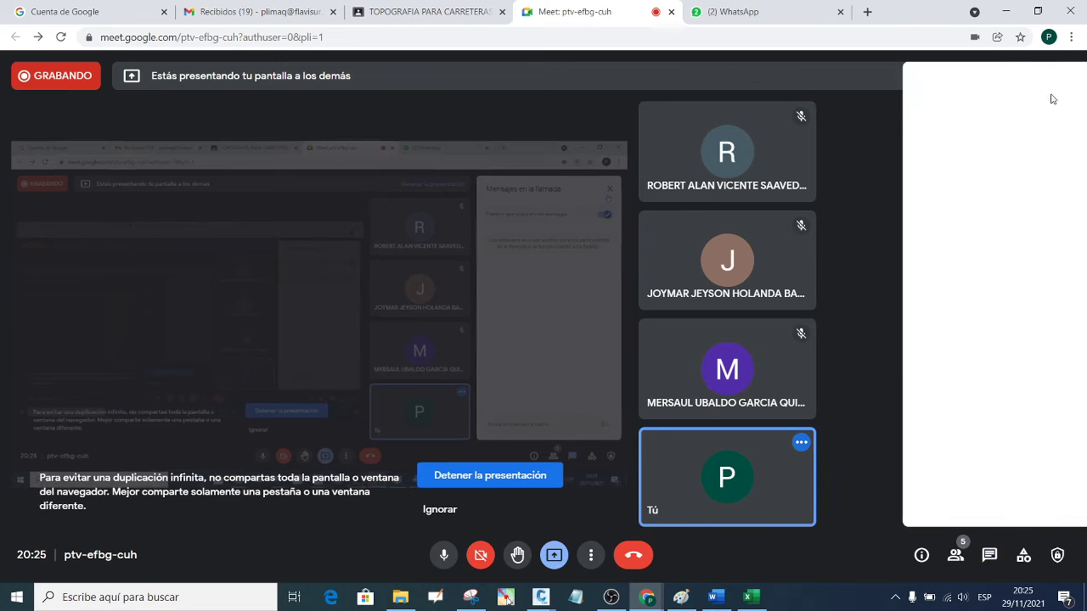
- Minimize Chrome, scroll CARPETA to row 249 (120+910), and dismiss the 'Estás presentando' notification
left_click(1005, 11)
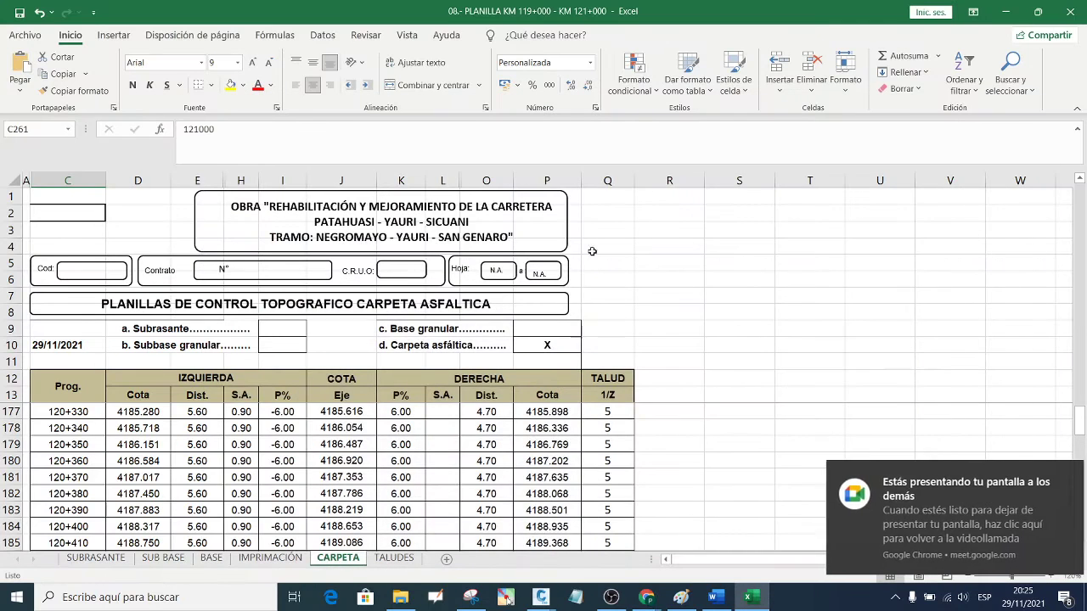
scroll(173, 420, "down", 3)
scroll(144, 442, "down", 3)
scroll(110, 468, "down", 4)
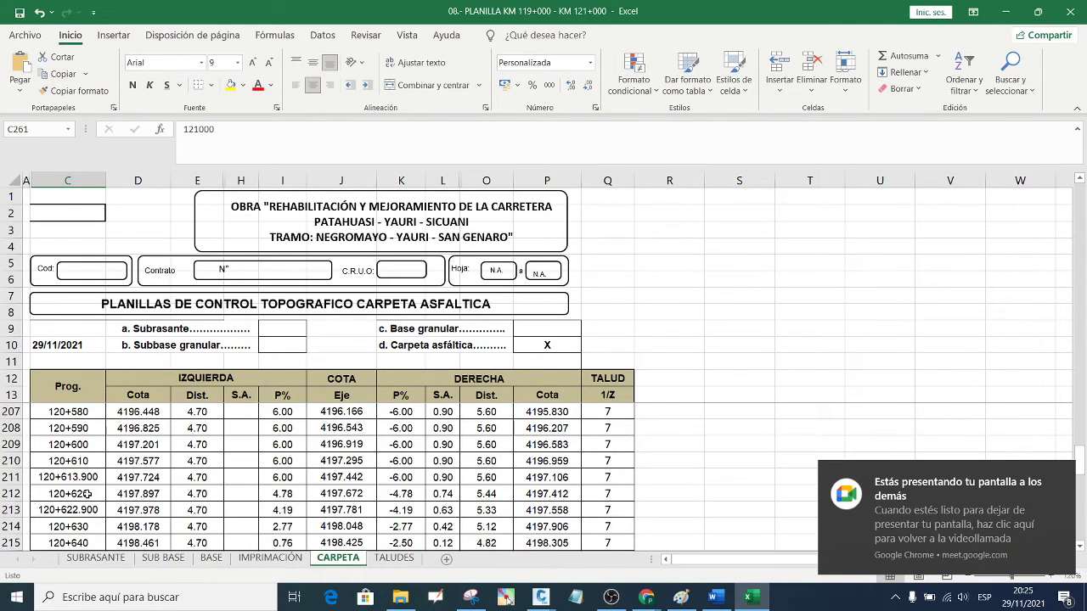
scroll(85, 494, "down", 2)
scroll(85, 494, "down", 4)
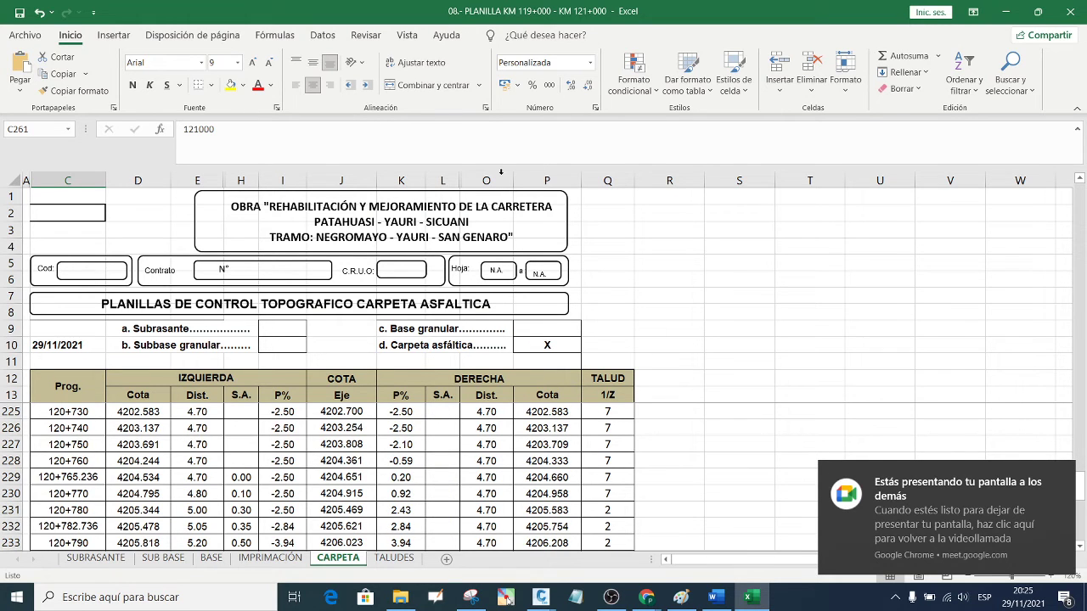
left_click(1061, 481)
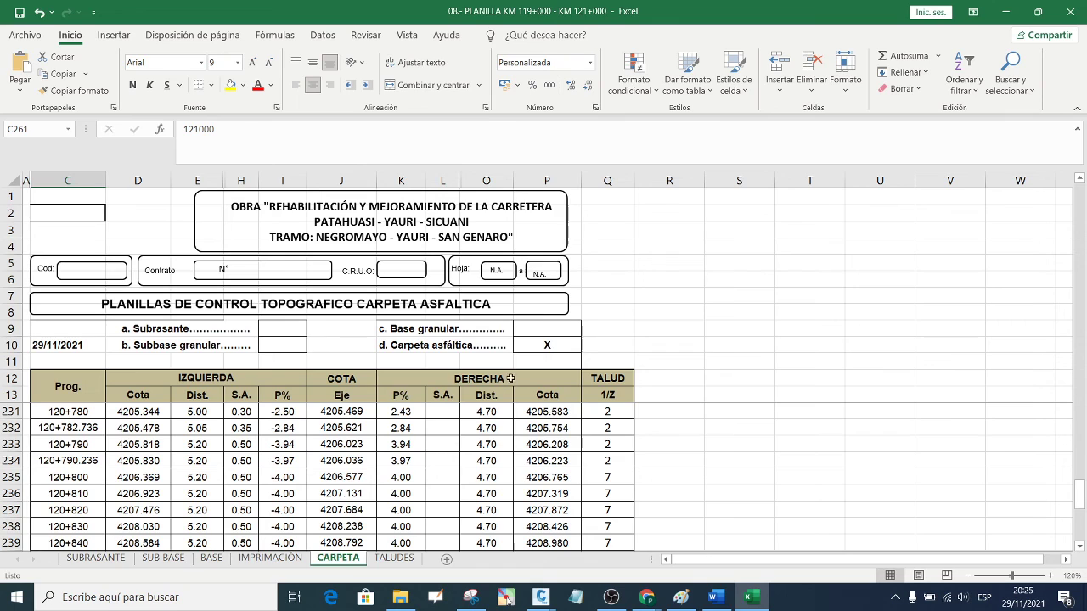
scroll(123, 486, "down", 2)
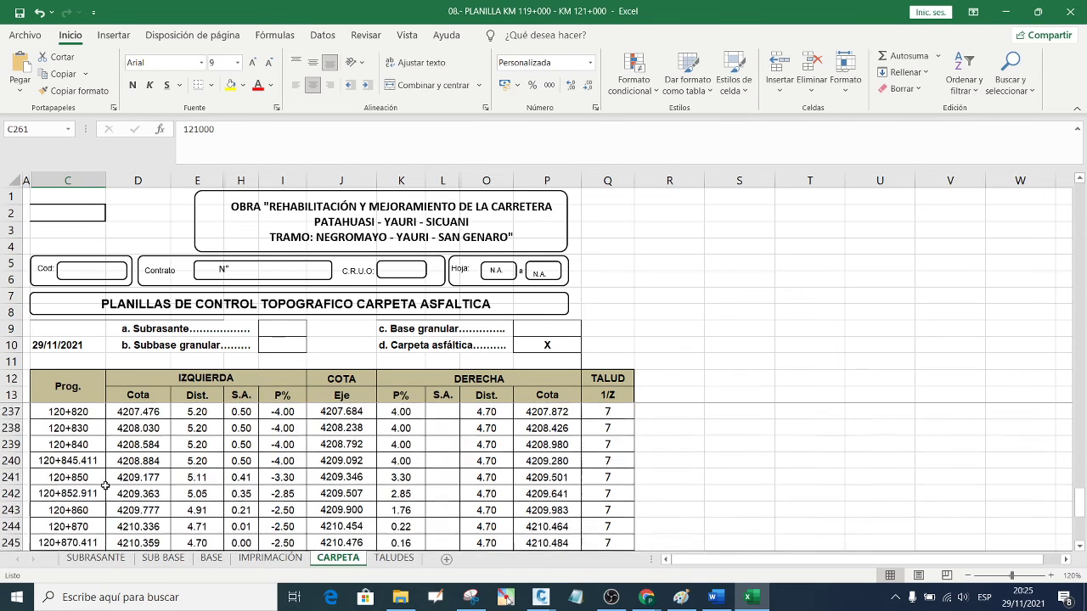
scroll(119, 493, "down", 2)
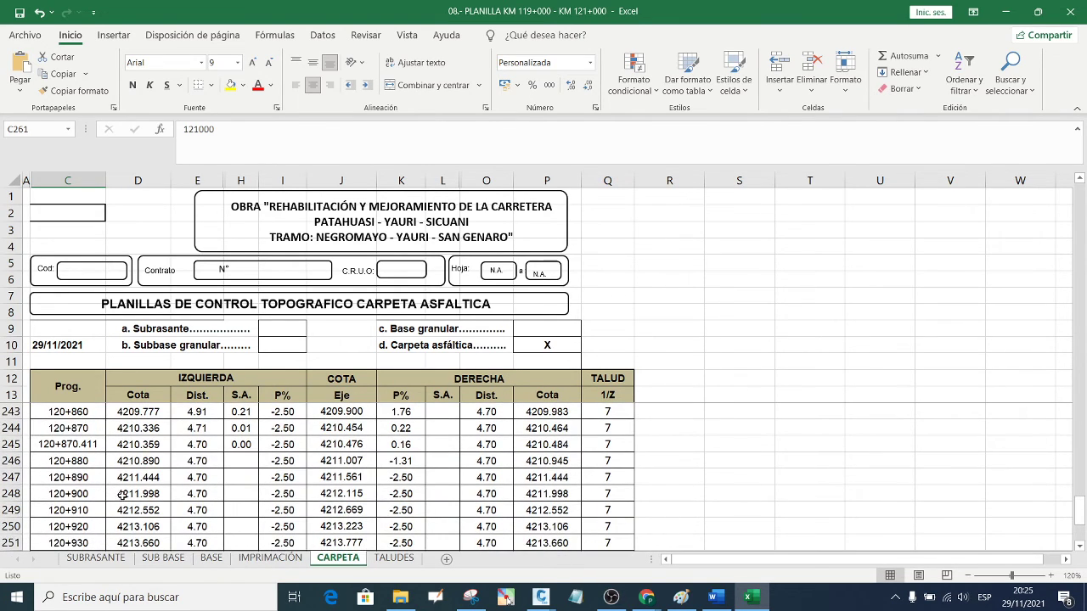
scroll(243, 505, "down", 2)
scroll(265, 504, "up", 1)
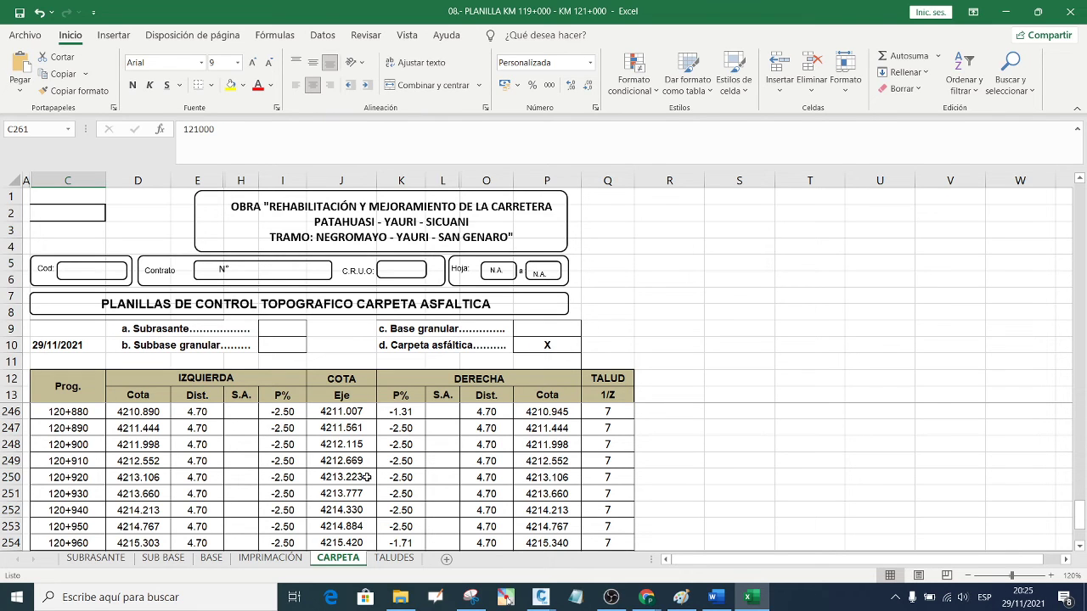
scroll(365, 478, "down", 1)
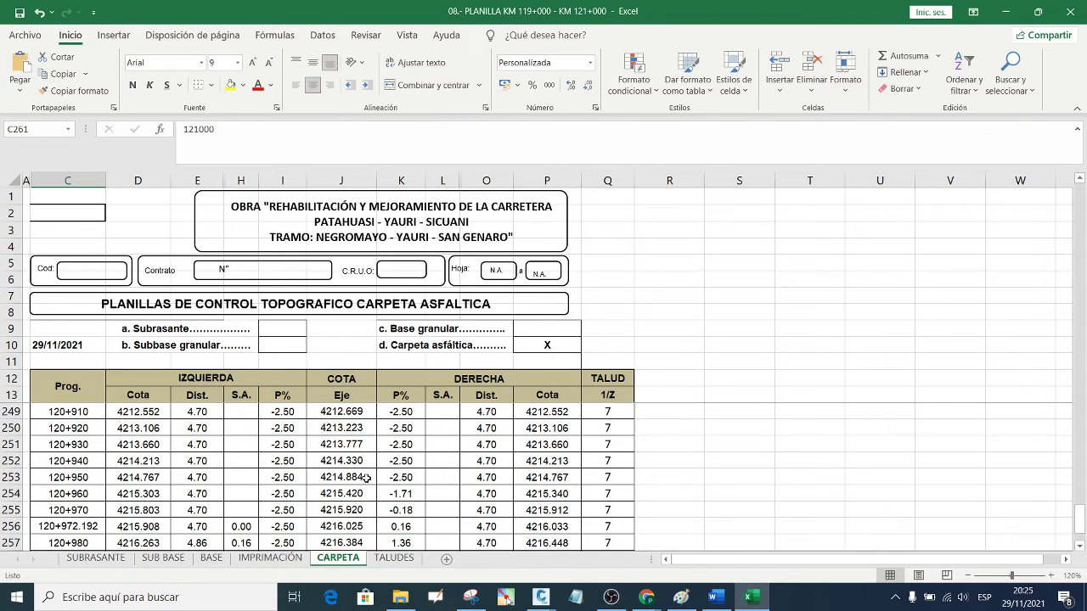
- Take a new snip of the CARPETA table header and the 120+910 row, shown maximized
left_click(471, 597)
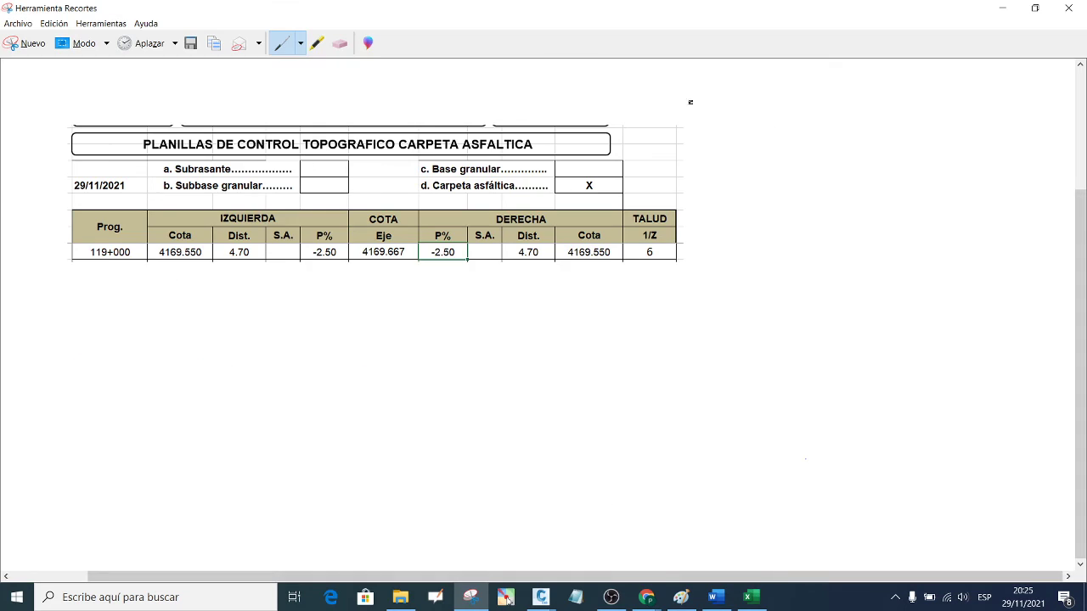
left_click(32, 43)
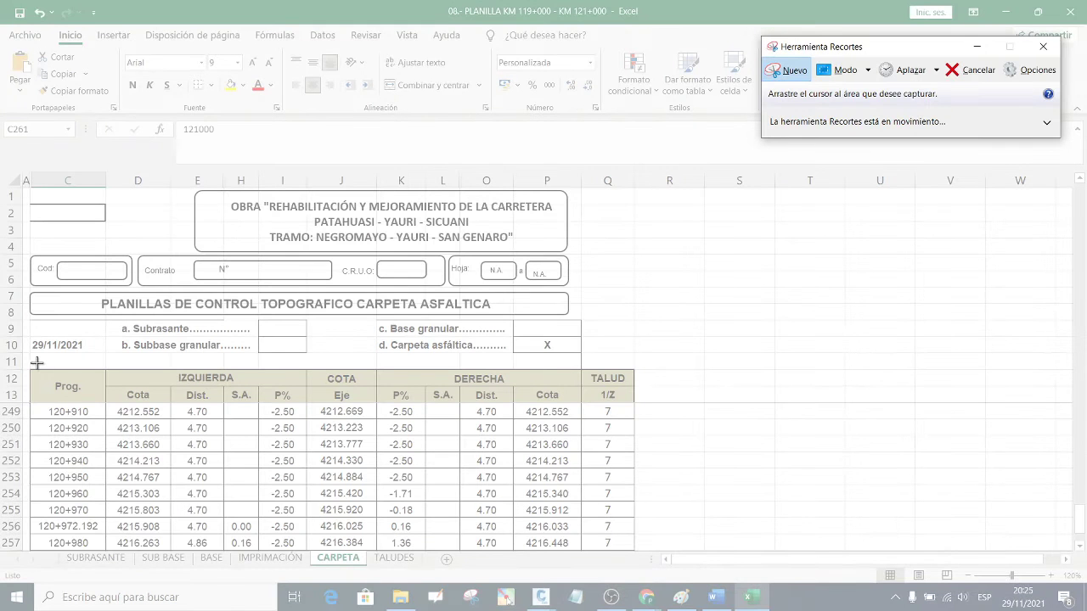
mouse_move(26, 364)
left_mouse_down()
mouse_move(646, 413)
mouse_move(638, 420)
left_mouse_up()
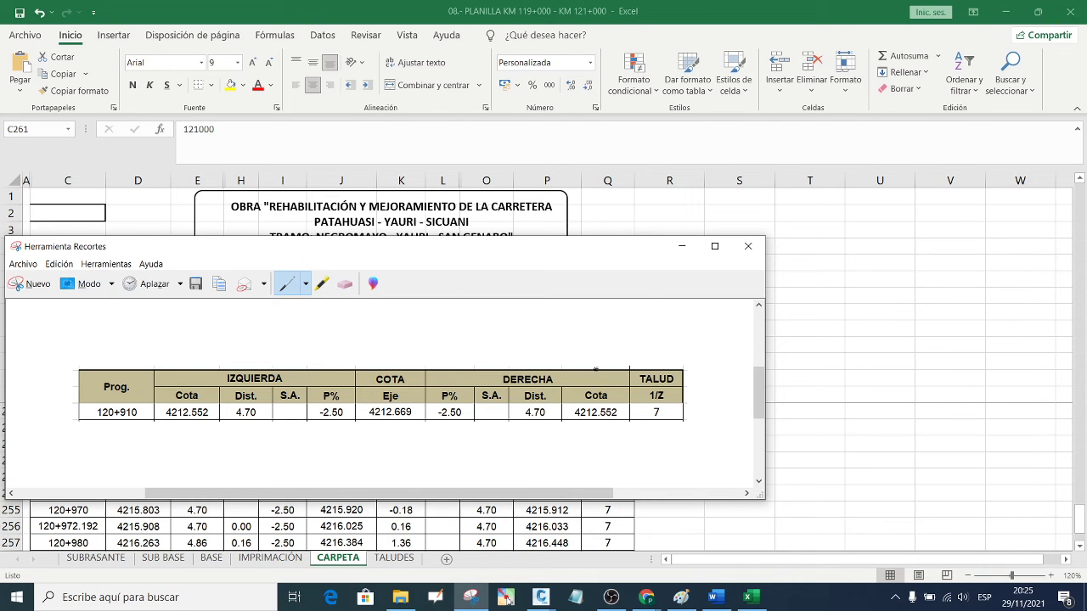
left_click(714, 246)
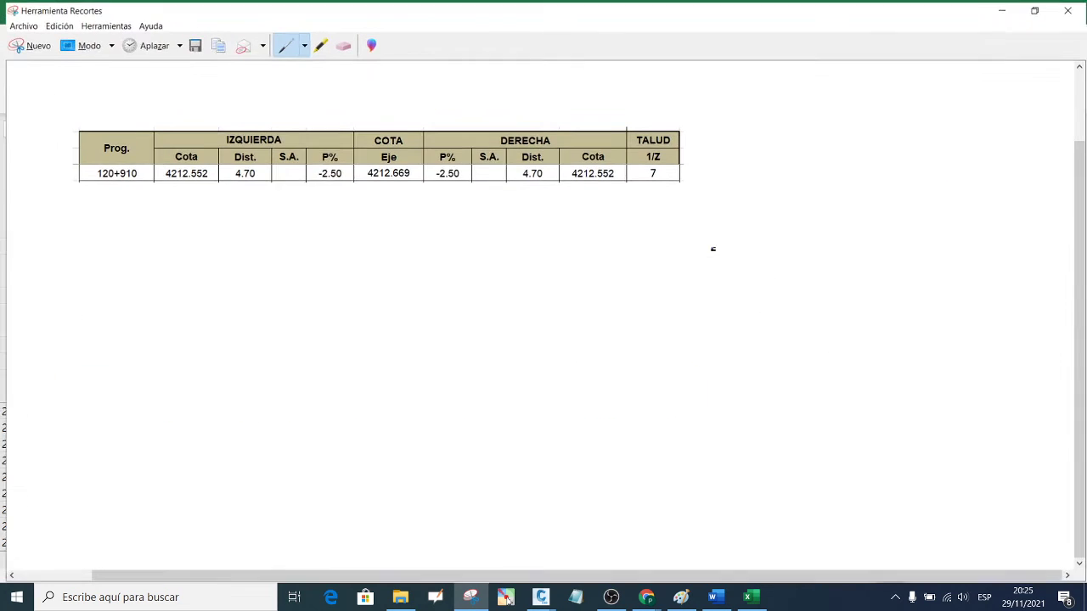
- Start Pointofix and hand-draw a circled 2 at the snip's top-left corner
left_click(505, 597)
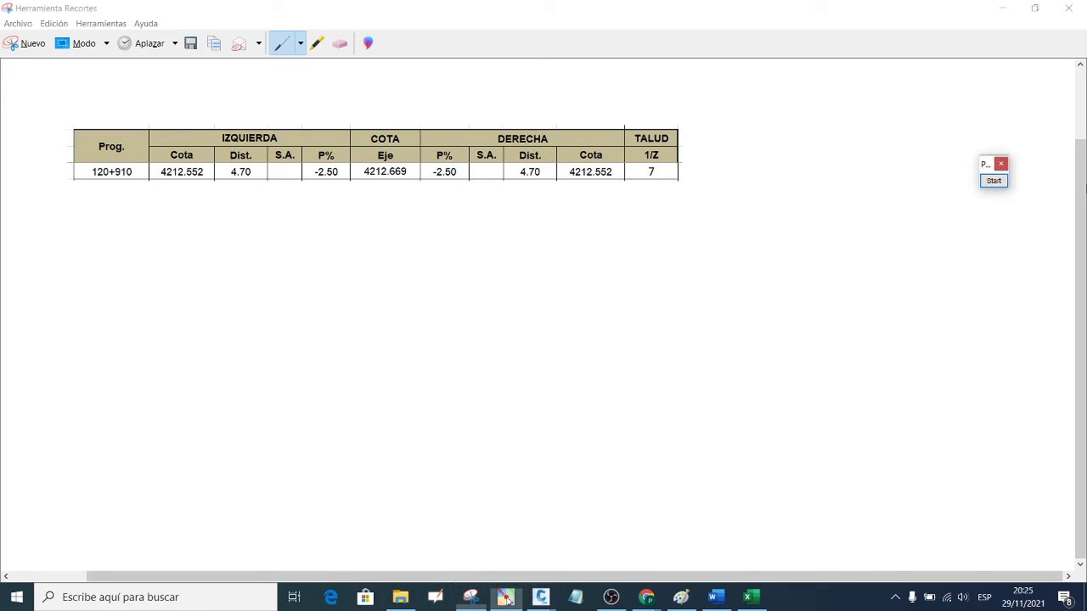
left_click(994, 180)
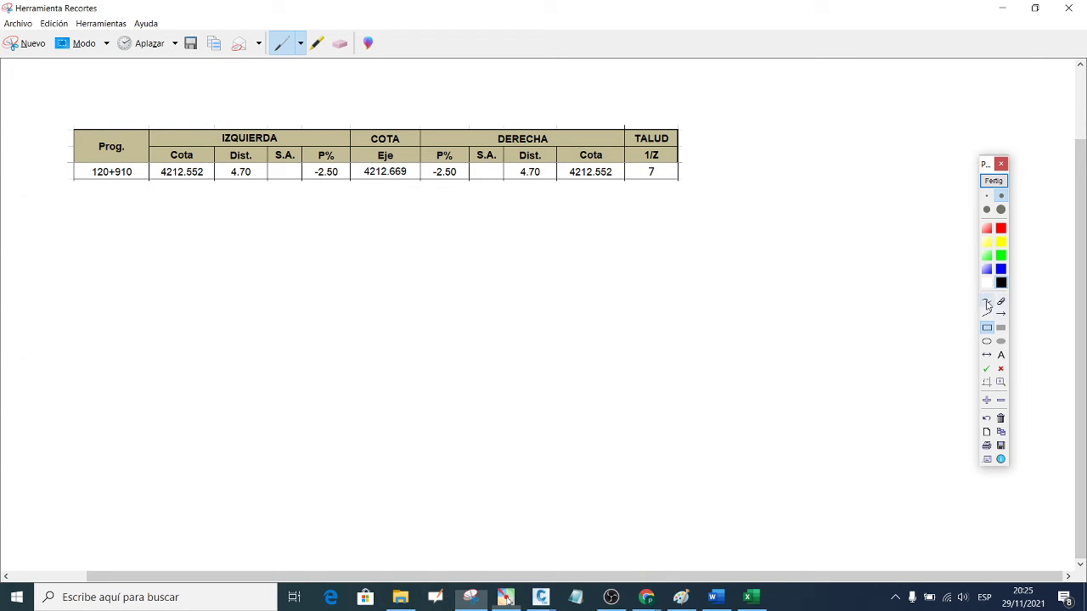
left_click(987, 302)
mouse_move(27, 98)
left_mouse_down()
mouse_move(39, 99)
mouse_move(29, 117)
mouse_move(54, 94)
mouse_move(22, 85)
mouse_move(18, 123)
mouse_move(51, 117)
left_mouse_up()
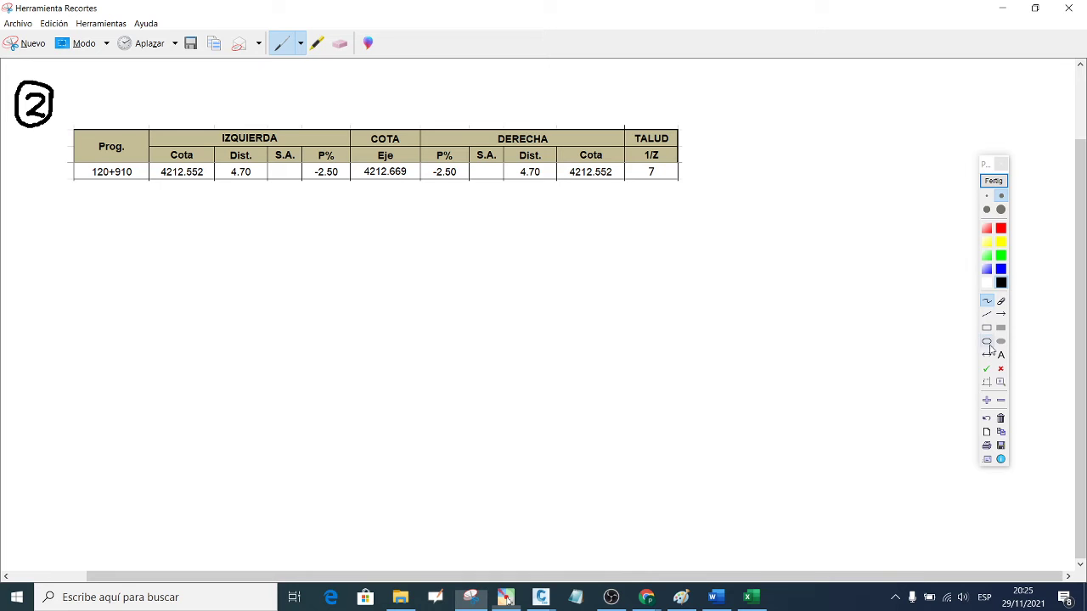
- Stamp a red cross below the table as the section apex
left_click(992, 403)
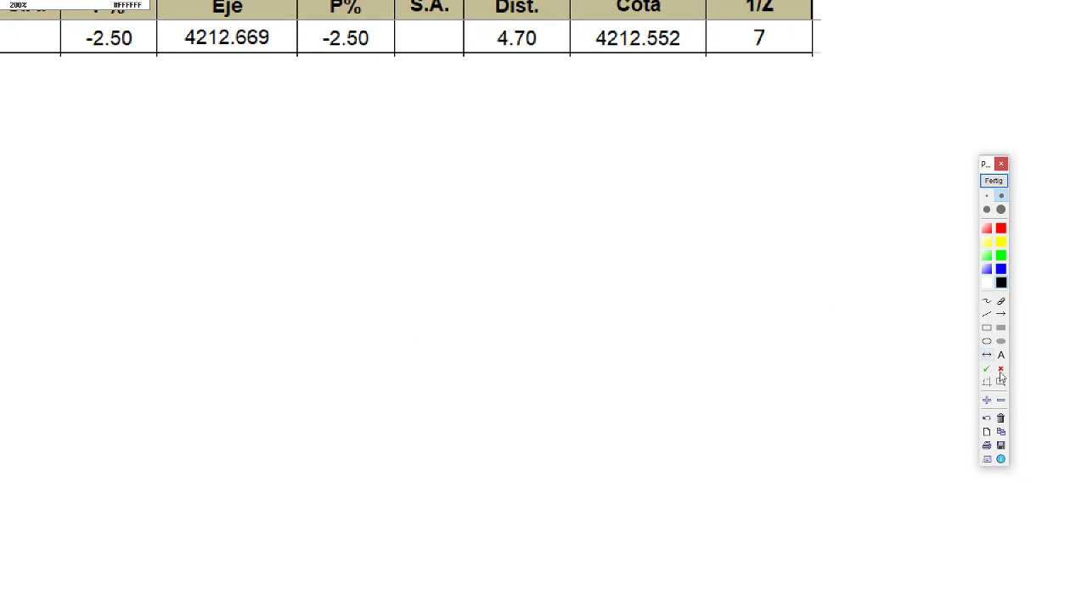
left_click(1002, 401)
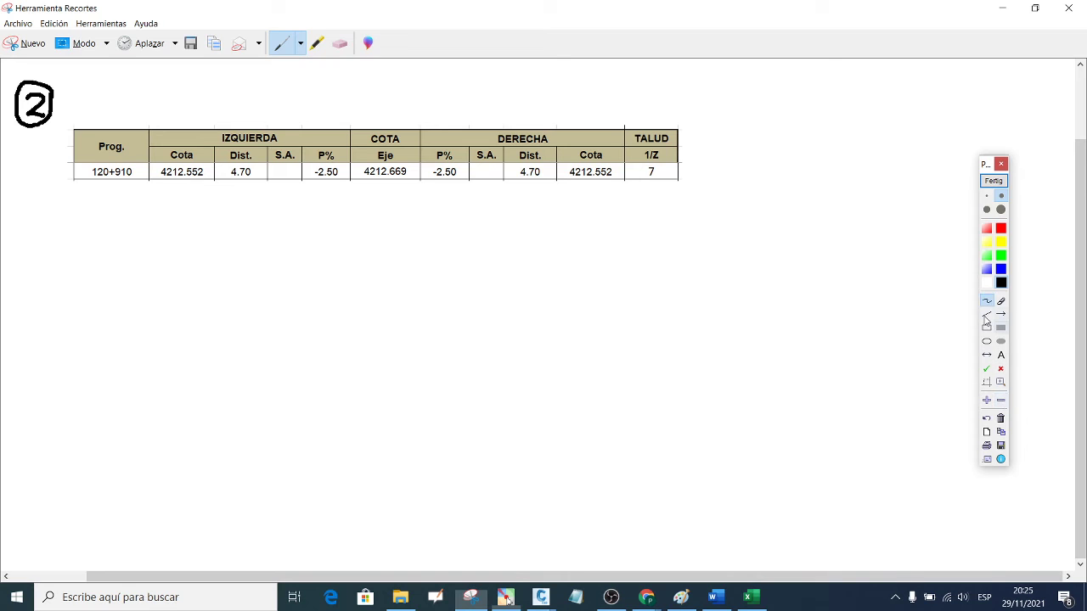
left_click(1001, 367)
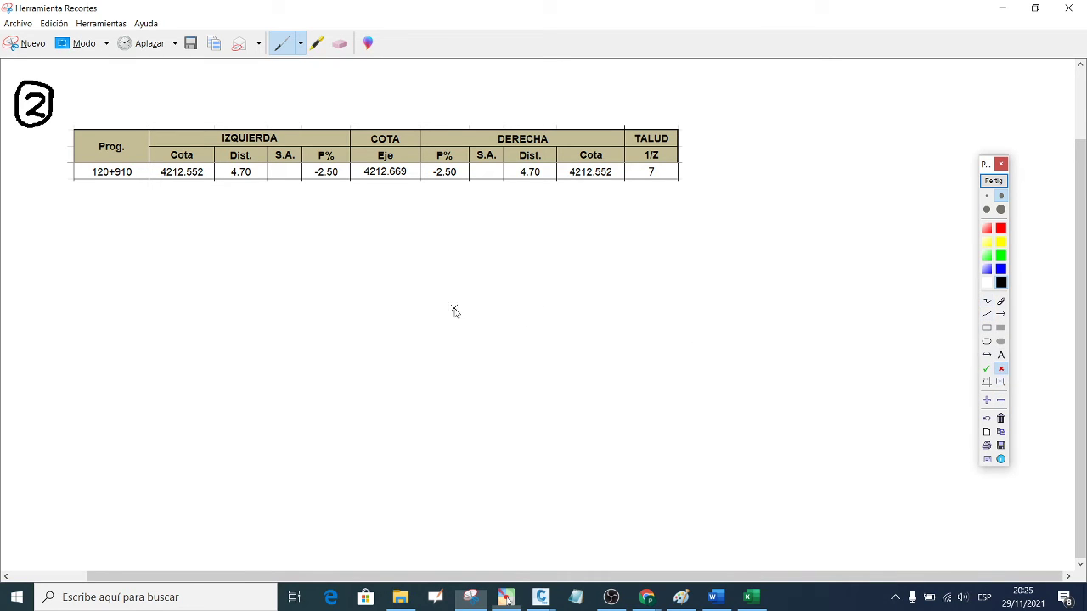
left_click(402, 301)
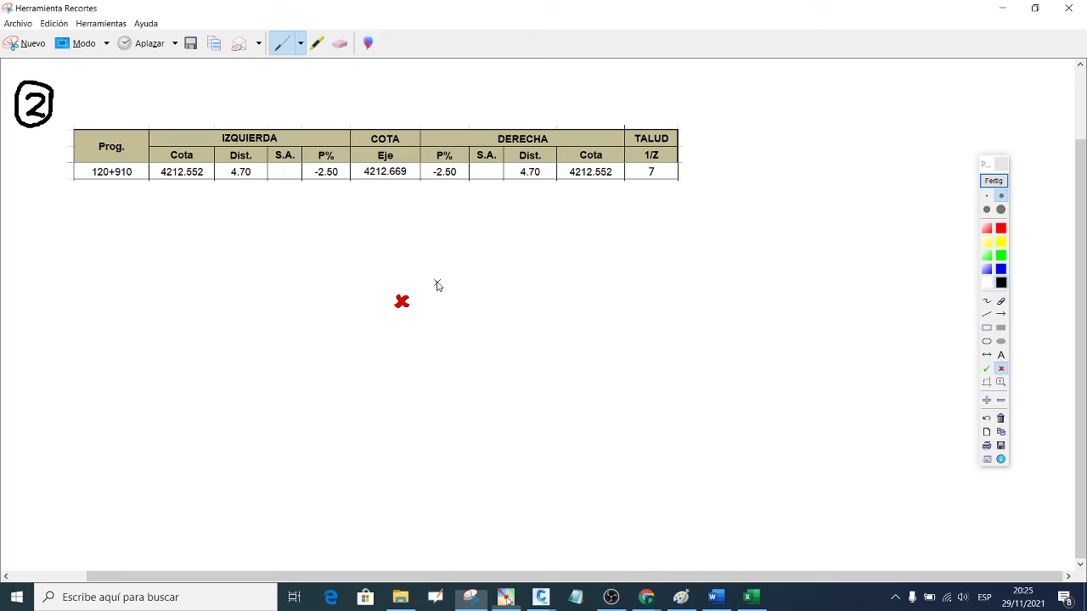
- Label the red cross with the text 4212.669 above it
left_click(1001, 356)
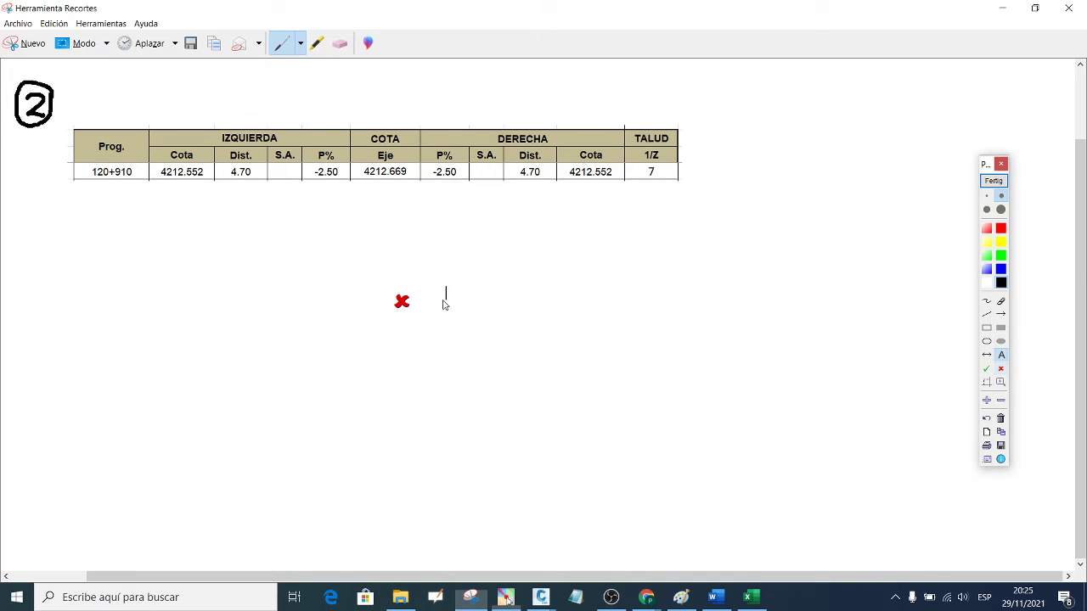
left_click(396, 277)
type("42")
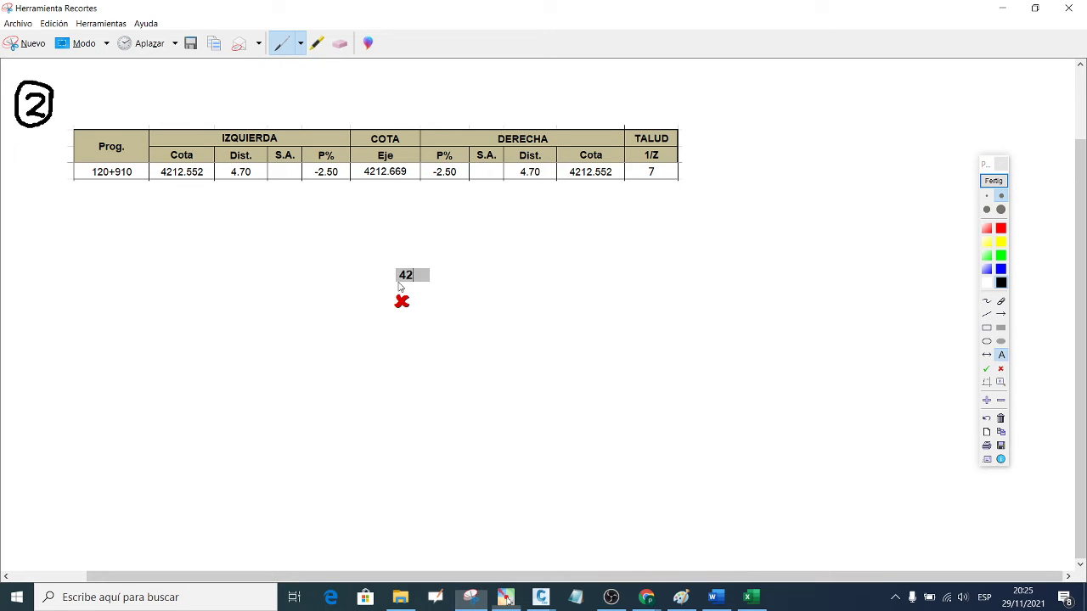
type("12.")
type("6")
type("69")
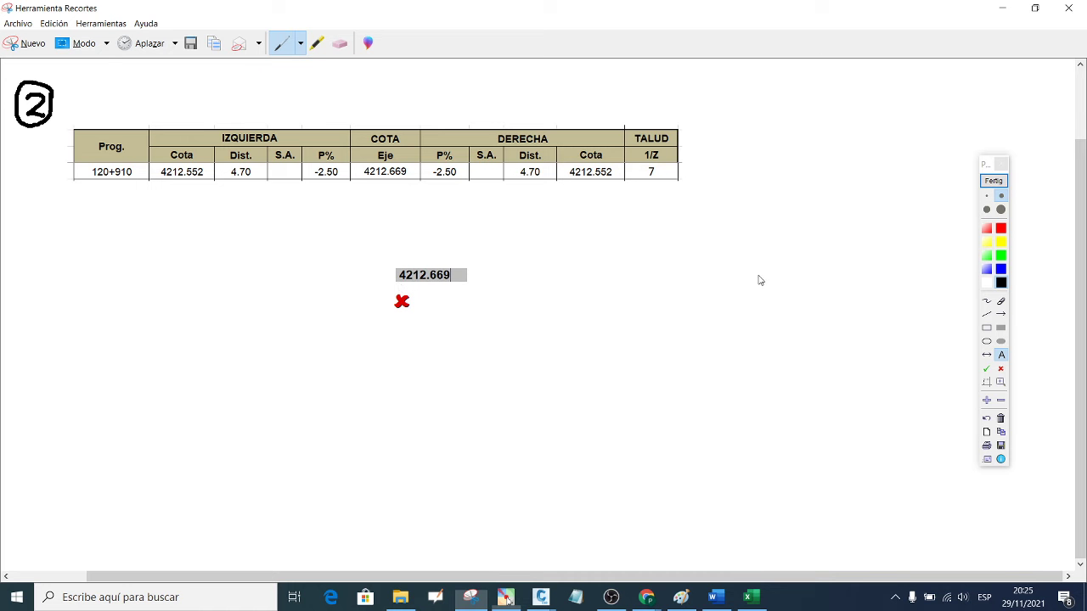
left_click(760, 280)
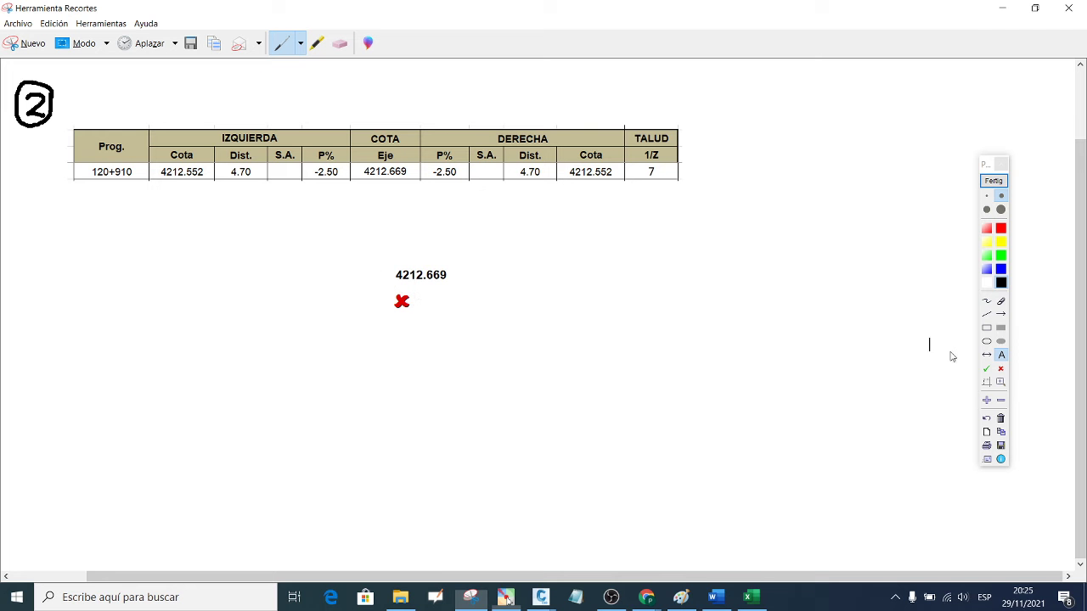
left_click(996, 357)
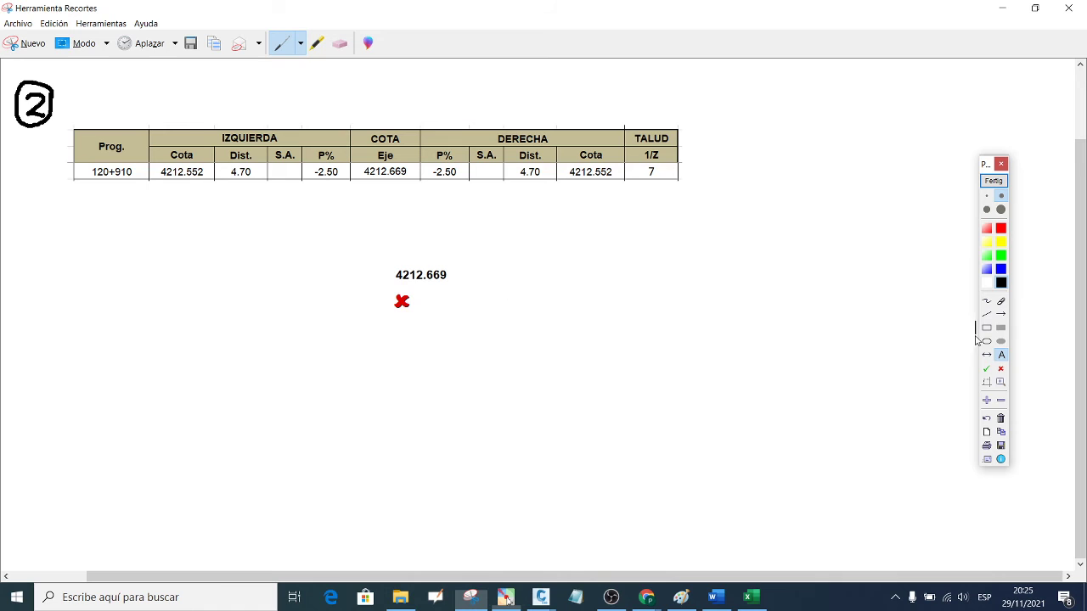
- Draw black arrows sloping down left and right from the red cross
left_click(1002, 314)
left_click_drag(404, 306, 768, 344)
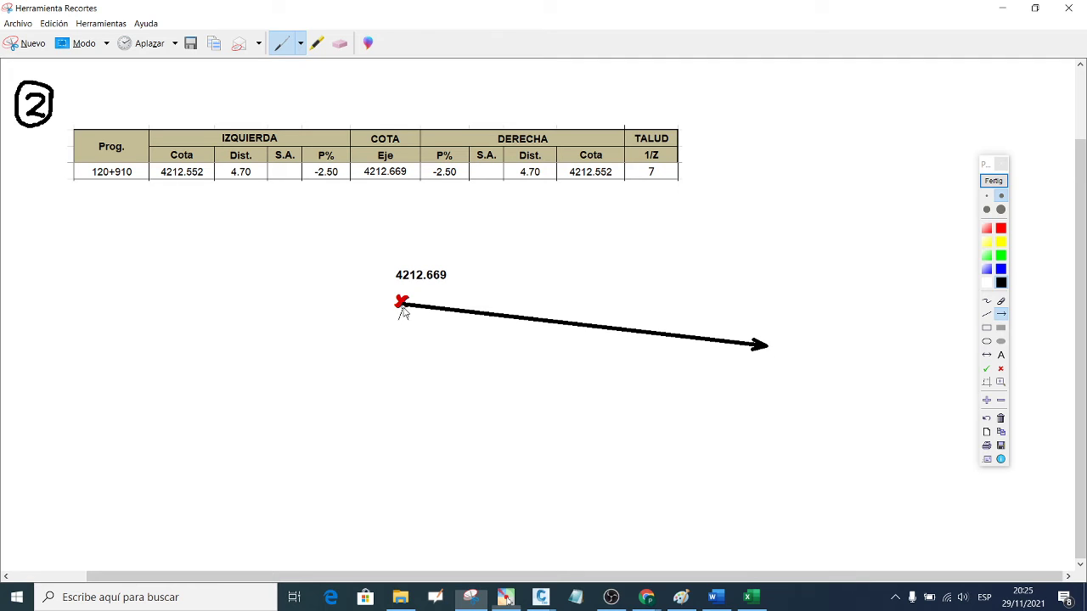
left_click_drag(404, 312, 102, 358)
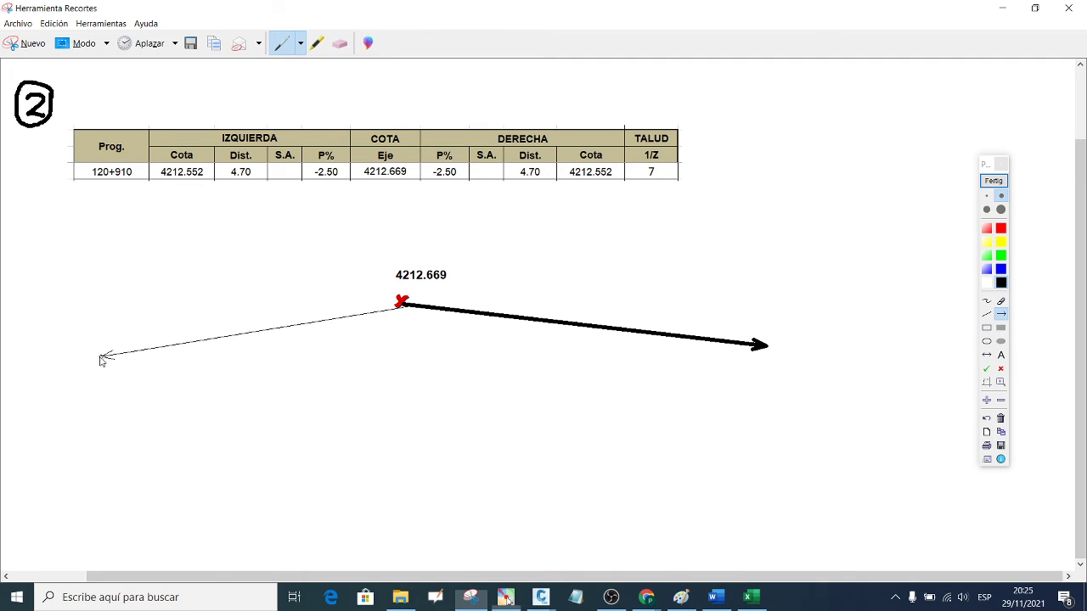
left_click_drag(100, 358, 90, 355)
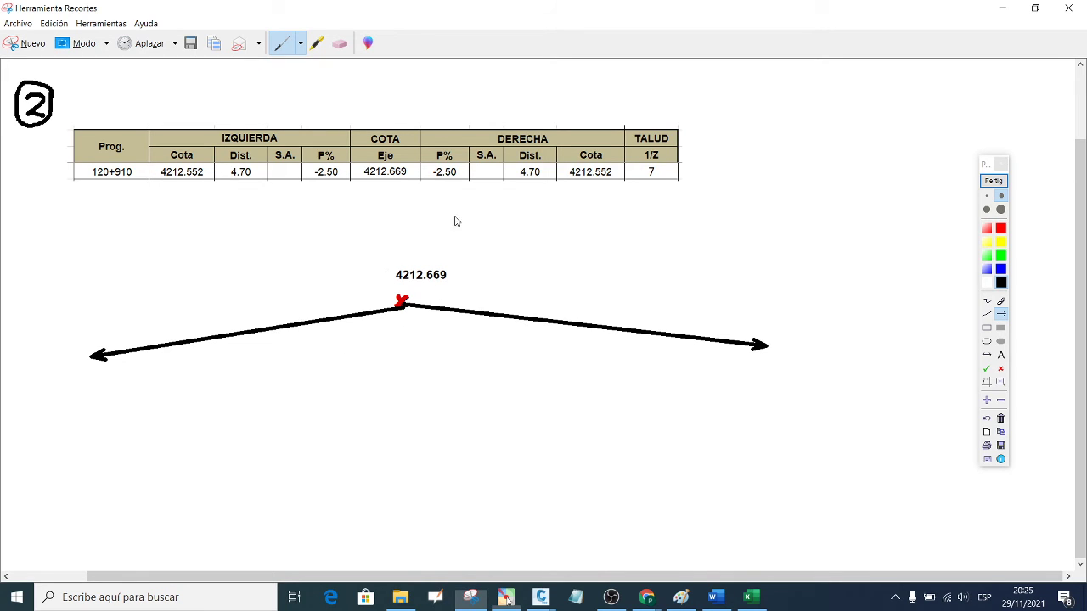
- Handwrite -2.5% above the right slope arrow
left_click(987, 300)
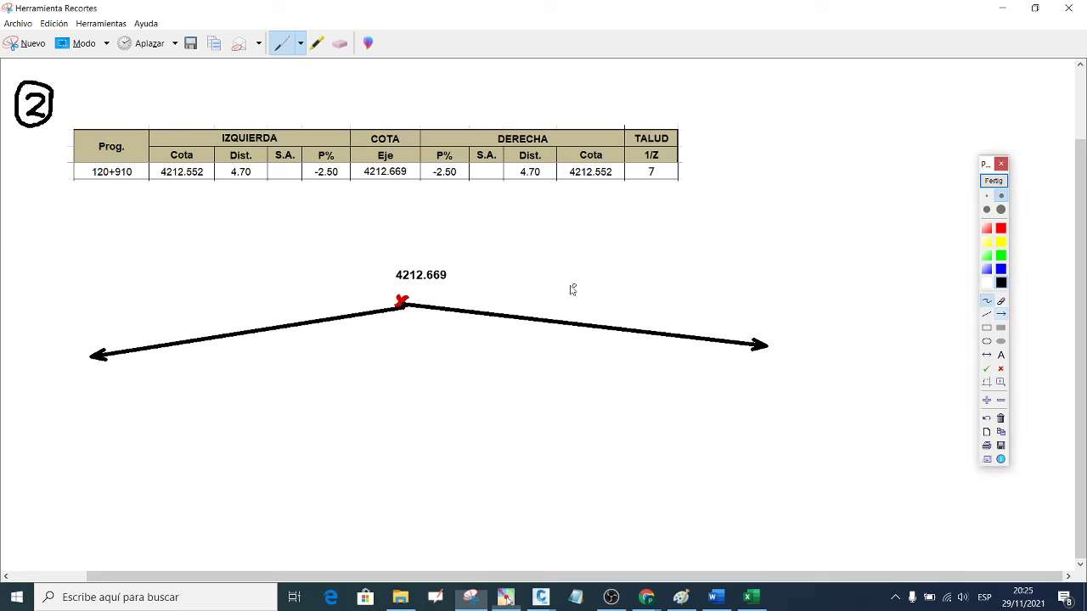
mouse_move(536, 292)
left_mouse_down()
mouse_move(570, 294)
mouse_move(557, 310)
mouse_move(573, 310)
mouse_move(614, 292)
mouse_move(599, 316)
left_mouse_up()
left_click(581, 304)
left_click_drag(665, 300, 642, 321)
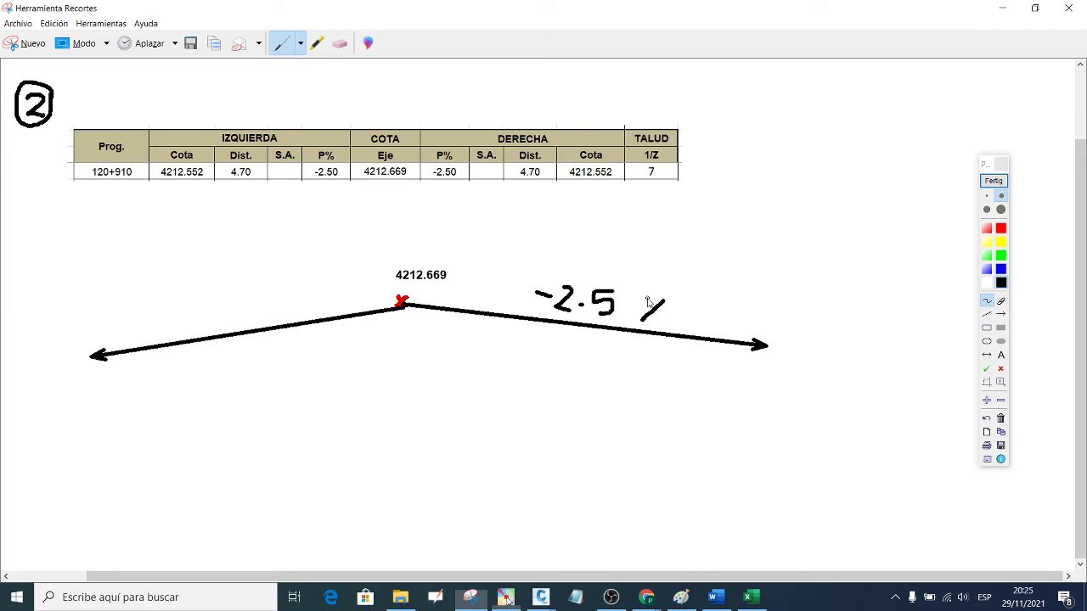
- Handwrite -2.5% above the left slope arrow
mouse_move(192, 322)
left_mouse_down()
mouse_move(238, 302)
mouse_move(226, 323)
mouse_move(247, 321)
mouse_move(283, 286)
mouse_move(264, 300)
mouse_move(282, 313)
mouse_move(303, 299)
left_mouse_up()
left_click(262, 312)
left_click(297, 286)
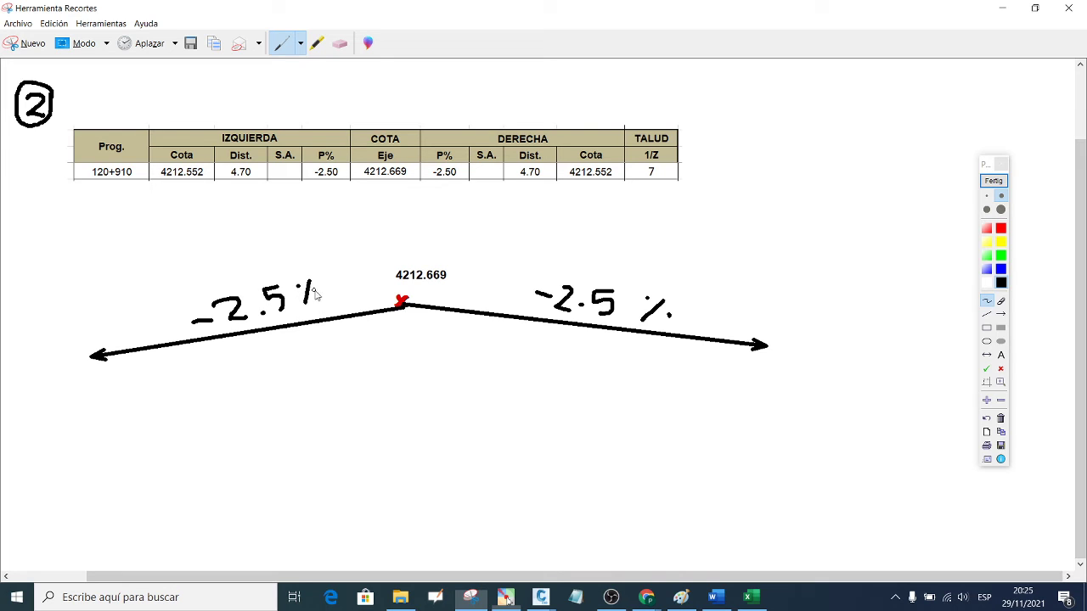
left_click(320, 296)
left_click(987, 355)
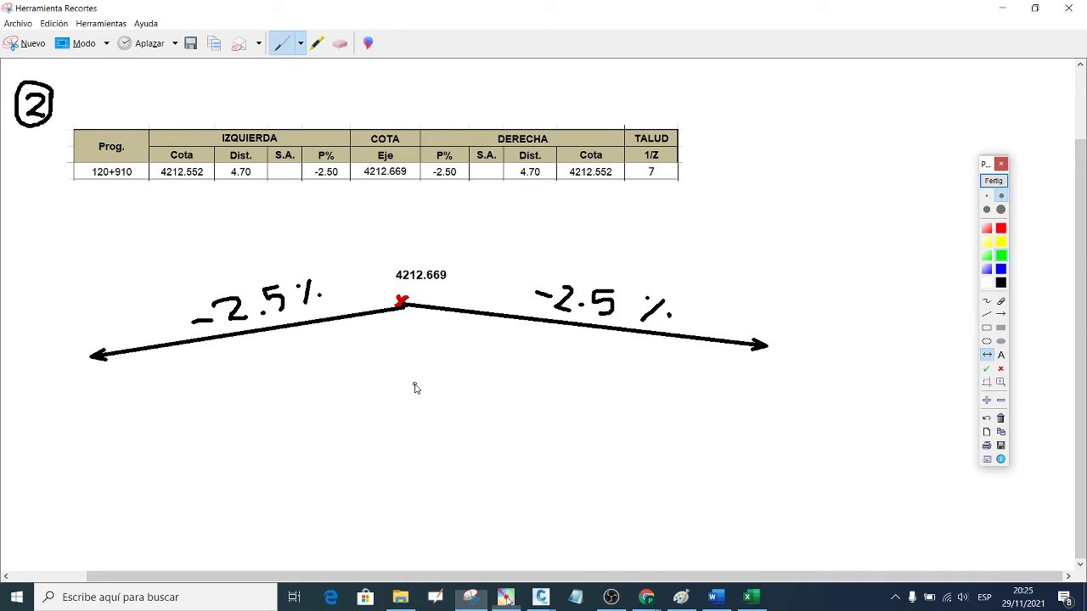
left_click(988, 314)
- Draw a green cross below the apex and a red horizontal base line through it
mouse_move(405, 363)
left_mouse_down()
mouse_move(406, 403)
mouse_move(423, 381)
left_mouse_up()
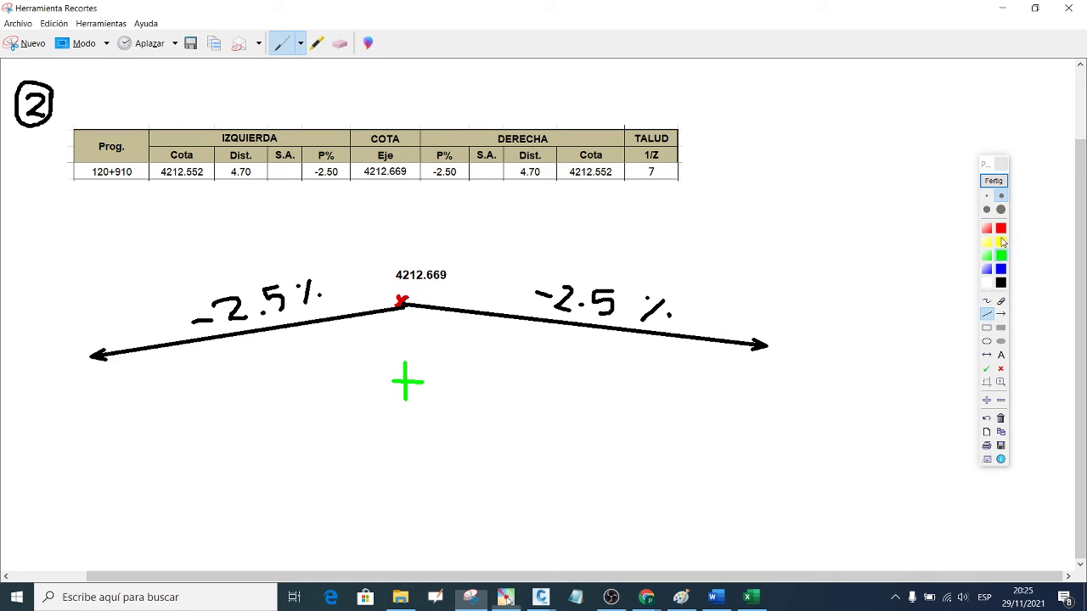
left_click(1001, 242)
left_click_drag(406, 385, 757, 376)
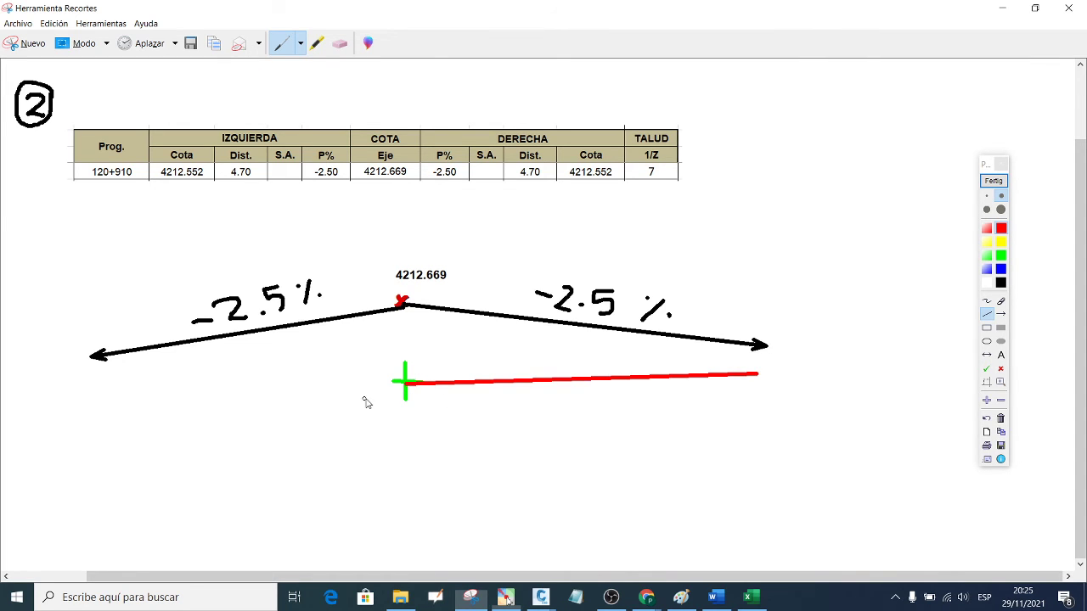
left_click_drag(406, 384, 96, 393)
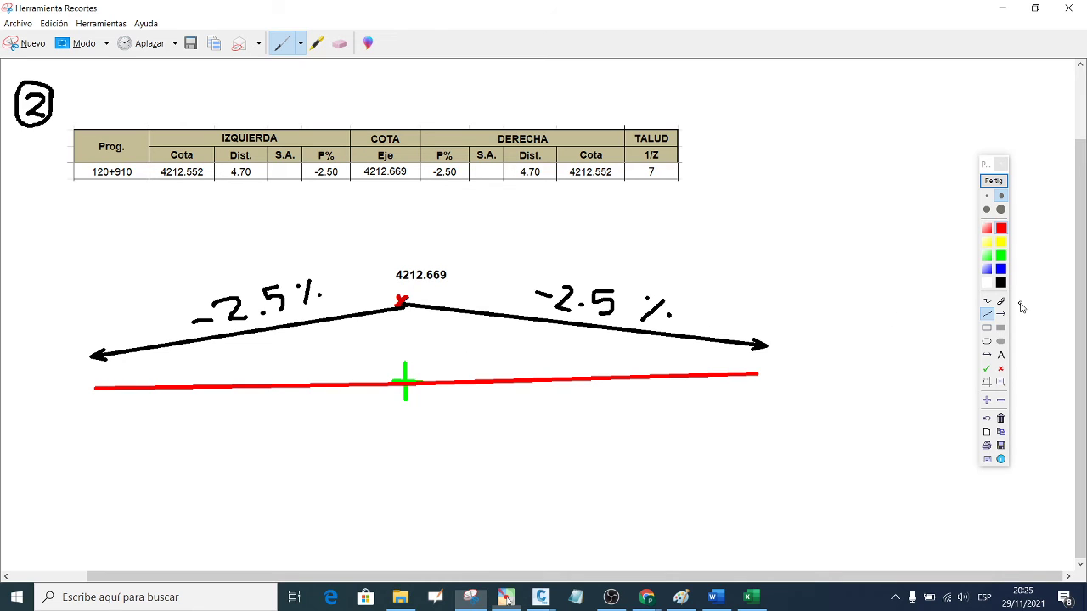
- Add 4.7 text labels under both the right and left halves of the base line
left_click(1002, 355)
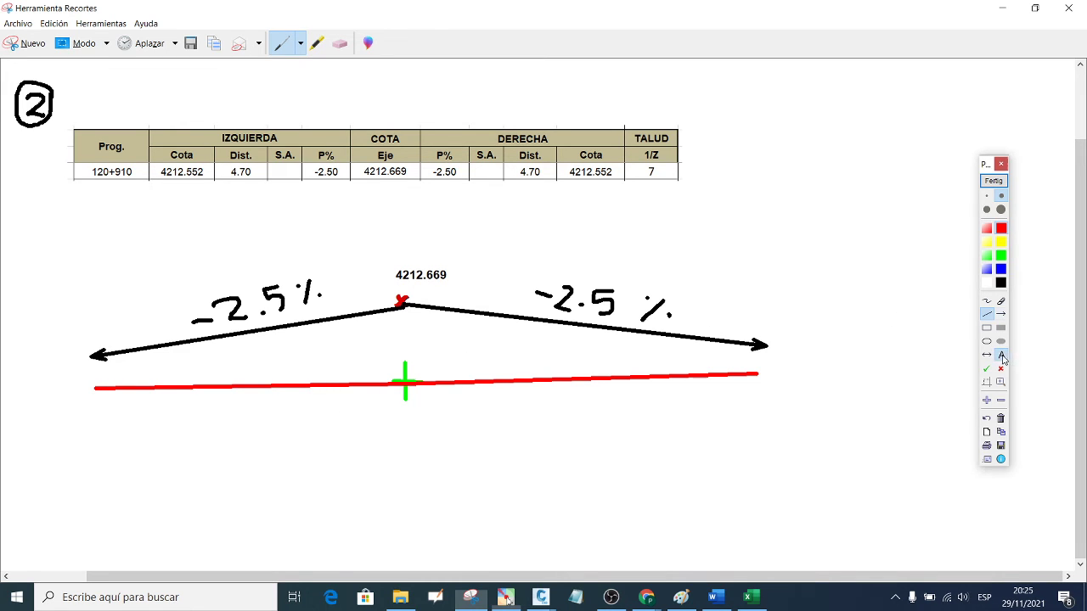
left_click(560, 403)
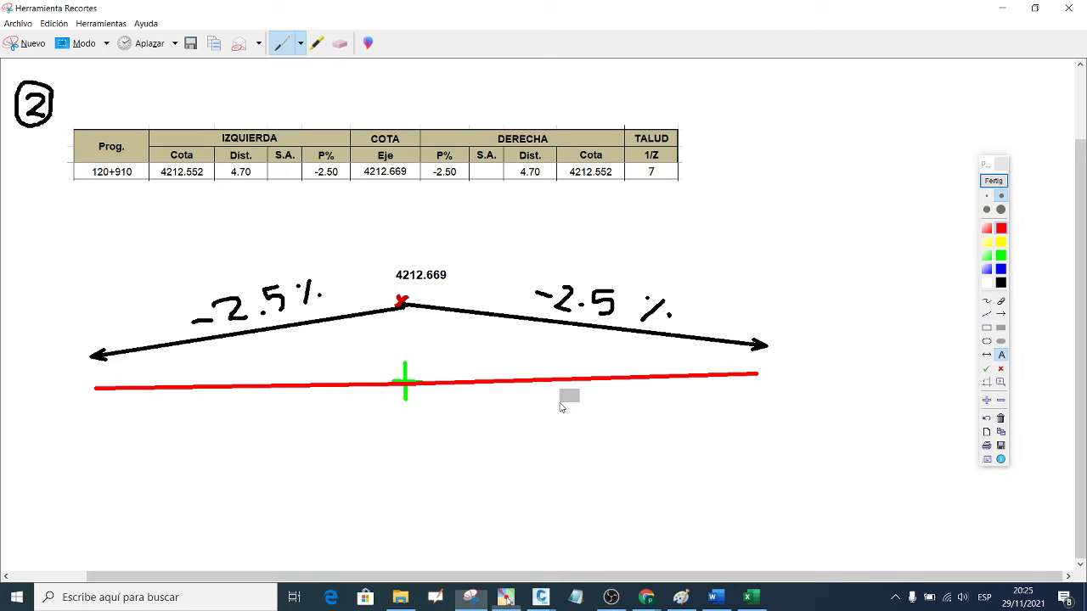
type("4.7")
key("Return")
left_click(1005, 357)
left_click(215, 415)
type("4.7")
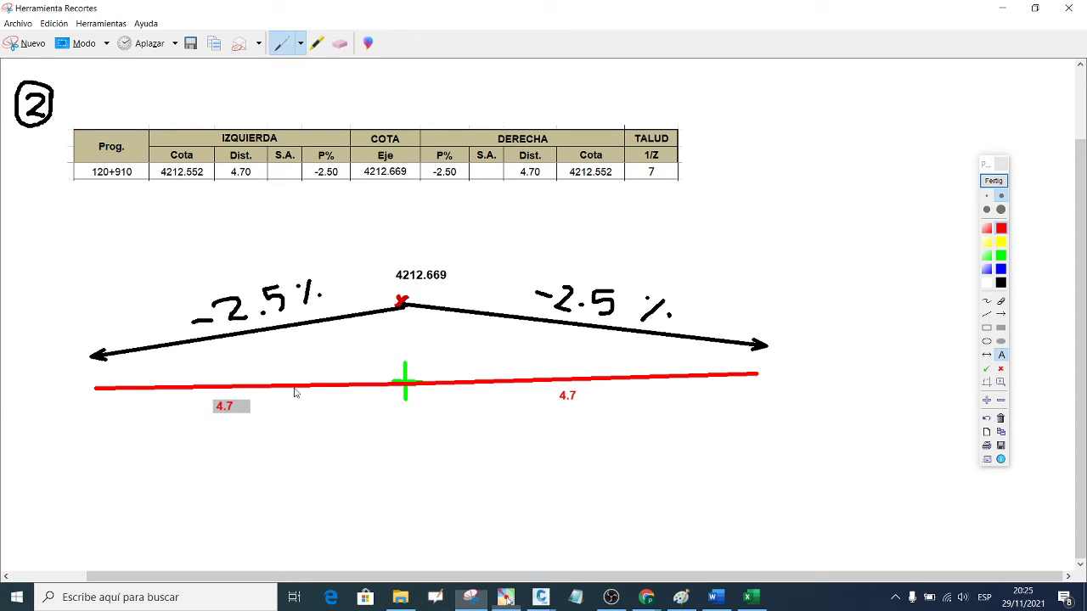
left_click(1002, 356)
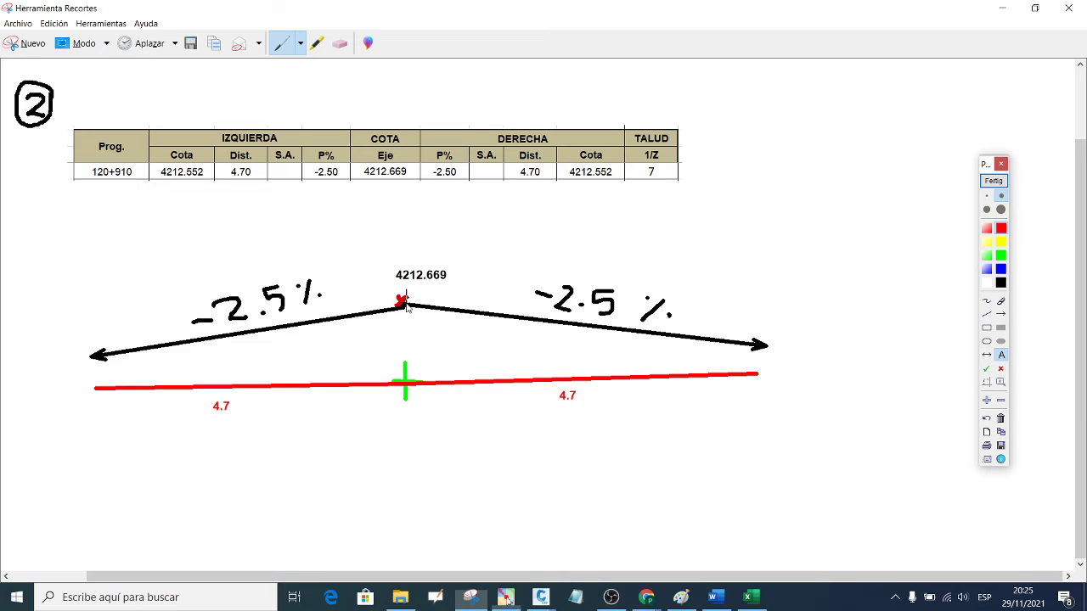
- Draw red boxes at both pavement edge arrowheads and handwrite a red D below the sketch
left_click(987, 327)
left_click_drag(758, 338, 867, 370)
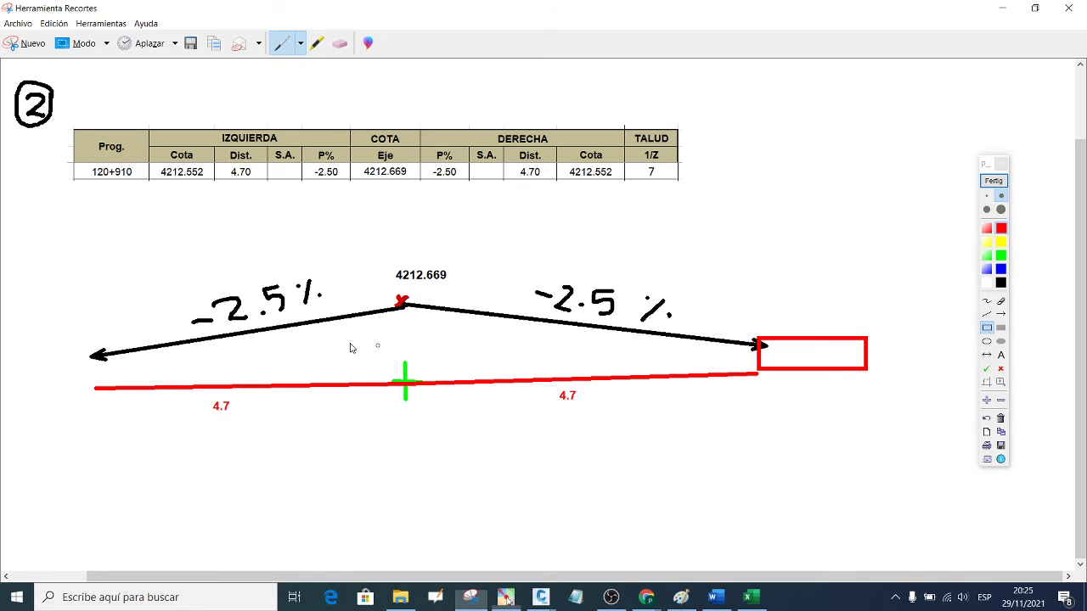
left_click_drag(98, 364, 10, 315)
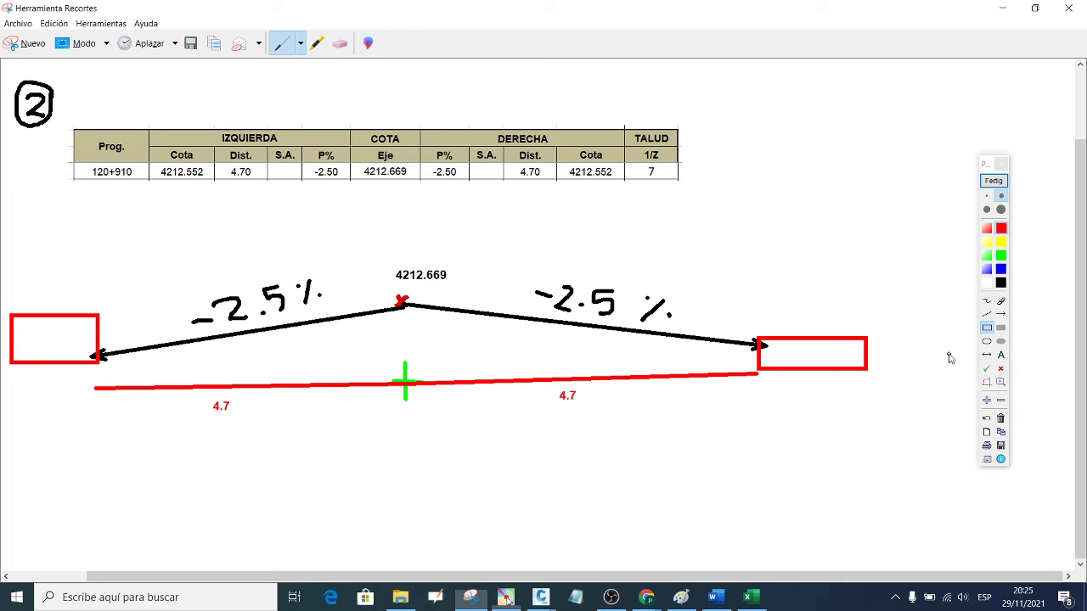
left_click(987, 301)
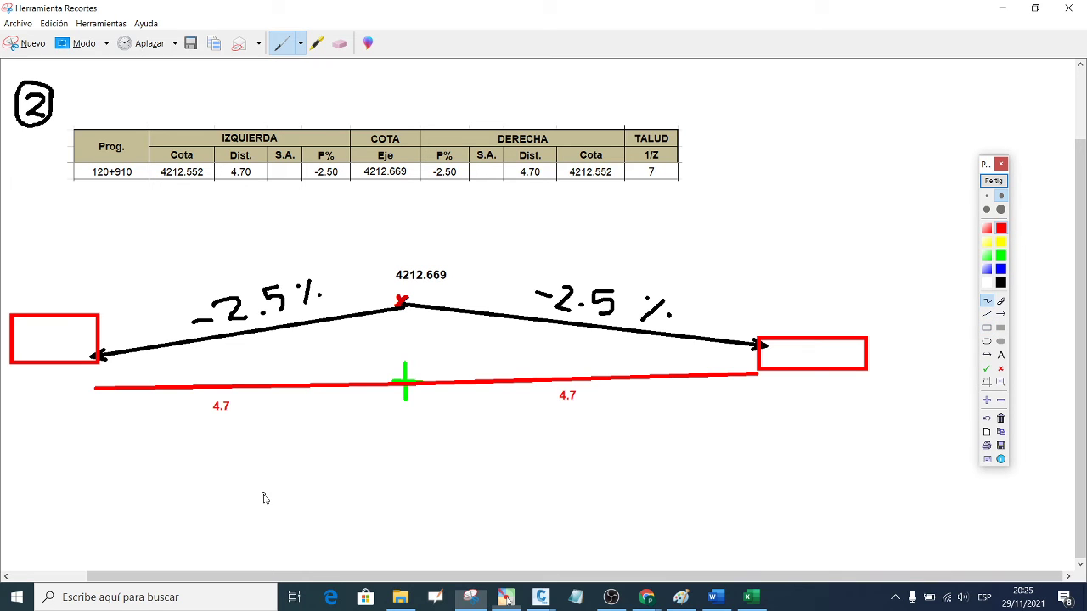
mouse_move(247, 502)
left_mouse_down()
mouse_move(248, 530)
mouse_move(241, 503)
mouse_move(243, 524)
mouse_move(290, 522)
mouse_move(302, 499)
mouse_move(336, 511)
left_mouse_up()
- Switch the pen to black and handwrite the fraction 2.5/100 in the Dv formula
left_click(1002, 269)
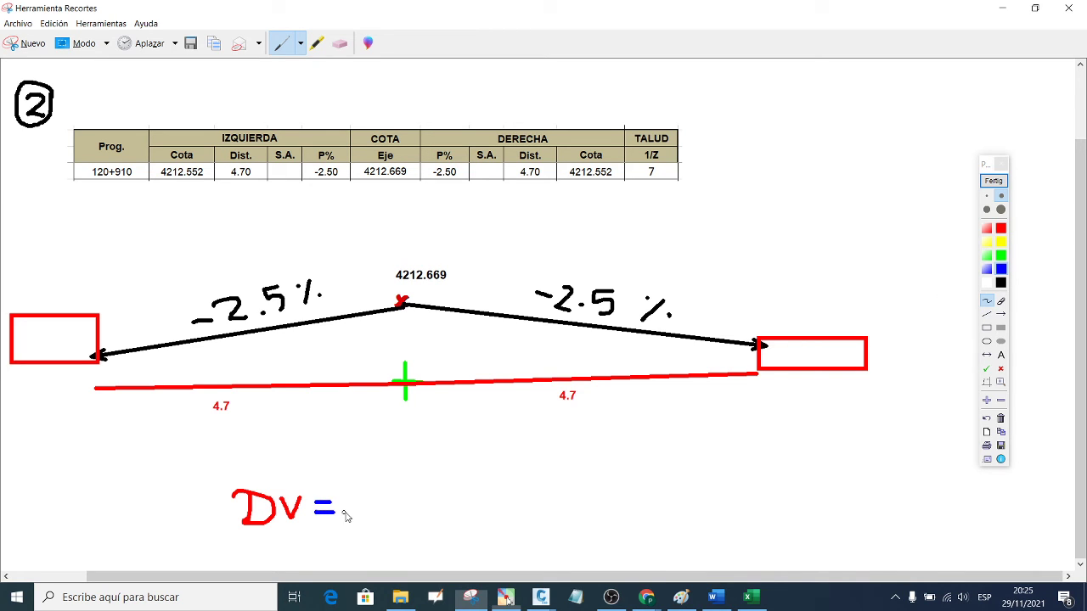
left_click(1001, 283)
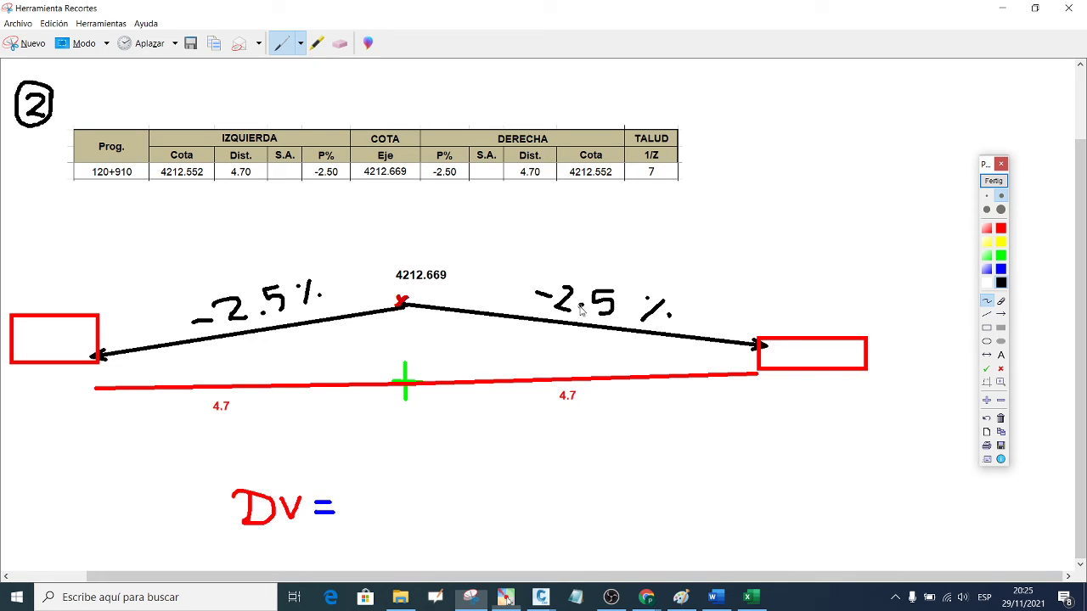
mouse_move(363, 493)
left_mouse_down()
mouse_move(386, 508)
mouse_move(425, 484)
mouse_move(408, 508)
mouse_move(439, 516)
left_mouse_up()
left_click(392, 505)
mouse_move(370, 527)
left_mouse_down()
mouse_move(371, 546)
mouse_move(371, 526)
mouse_move(406, 546)
mouse_move(397, 528)
mouse_move(491, 526)
mouse_move(467, 528)
left_mouse_up()
- Complete the formula with × 4.7 = 0.1175
mouse_move(530, 494)
left_mouse_down()
mouse_move(540, 529)
mouse_move(576, 526)
mouse_move(616, 502)
mouse_move(607, 517)
left_mouse_up()
left_click(554, 521)
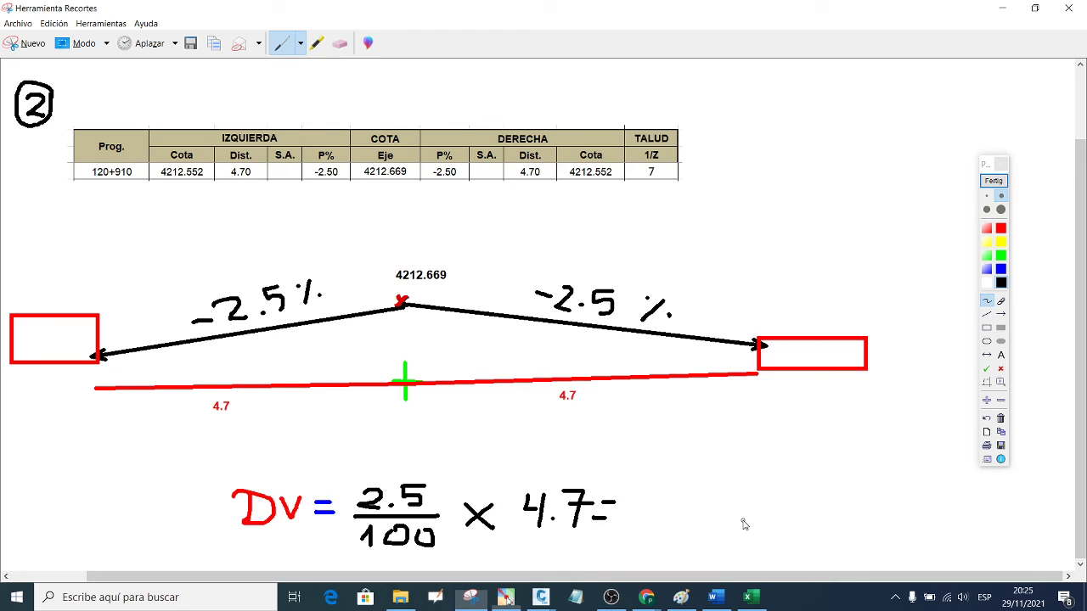
mouse_move(666, 493)
left_mouse_down()
mouse_move(673, 520)
mouse_move(668, 493)
left_mouse_up()
left_click(691, 515)
left_click_drag(747, 478, 748, 533)
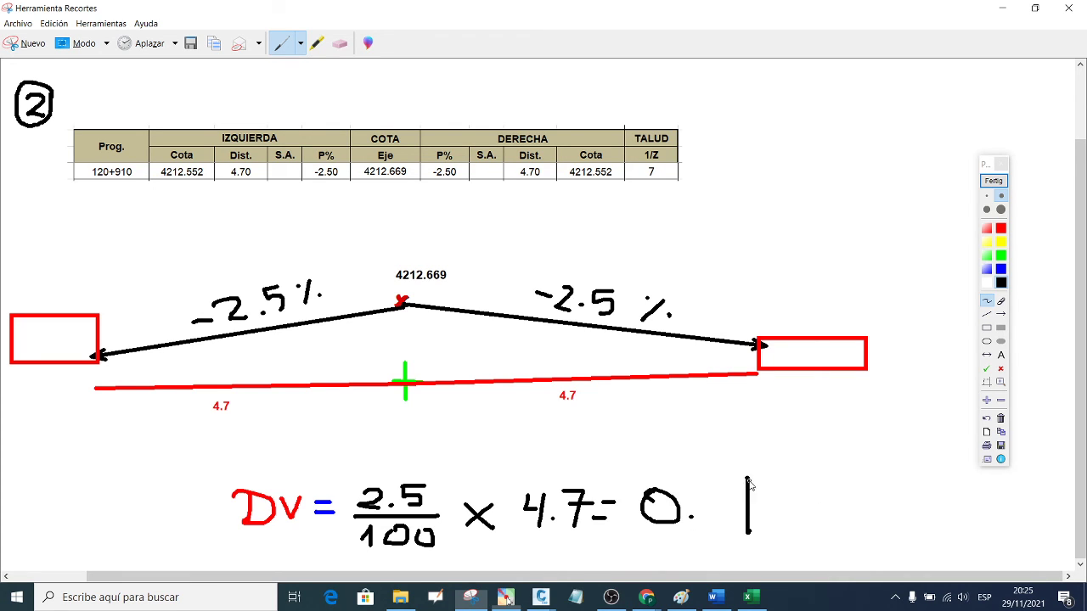
left_click_drag(747, 480, 729, 513)
mouse_move(790, 474)
left_mouse_down()
mouse_move(790, 535)
mouse_move(765, 513)
left_mouse_up()
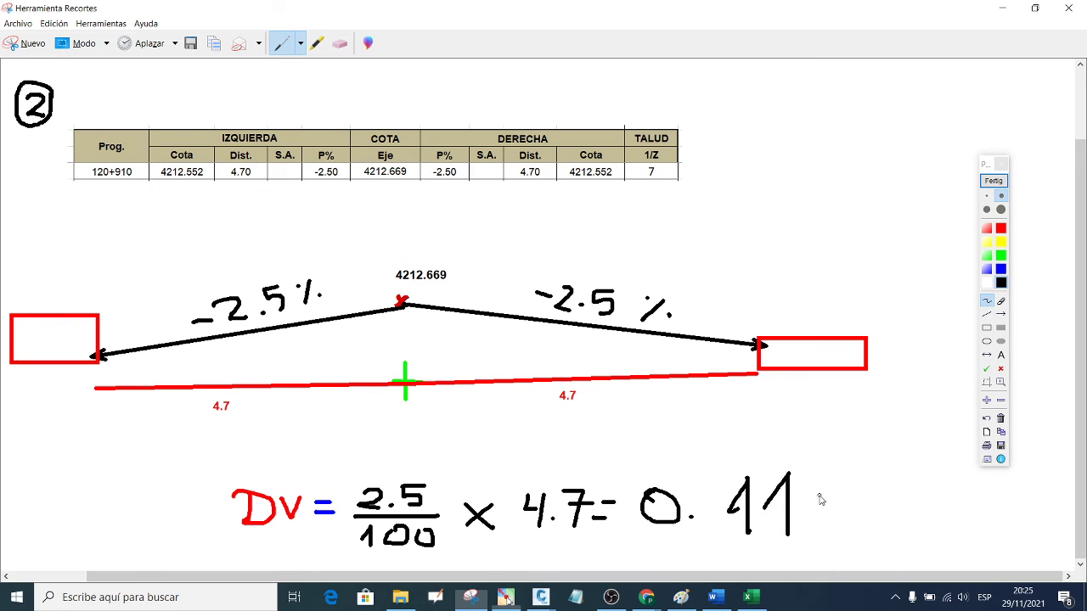
mouse_move(803, 477)
left_mouse_down()
mouse_move(829, 527)
mouse_move(839, 494)
mouse_move(875, 476)
mouse_move(849, 501)
mouse_move(856, 522)
left_mouse_up()
- Type the elevation 4212.552 inside the right red box
left_click(1001, 355)
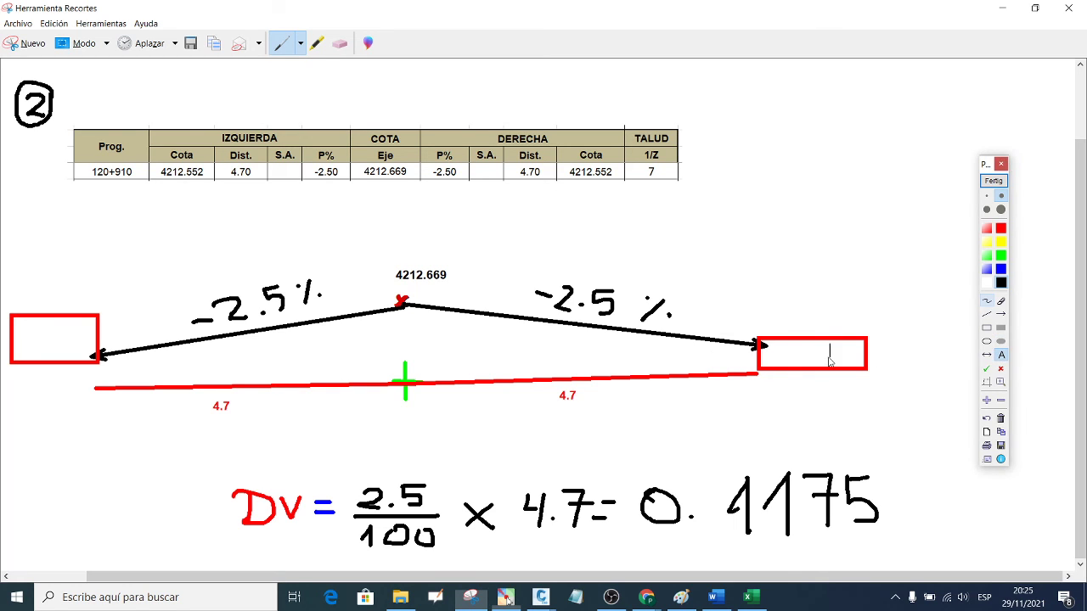
left_click(777, 357)
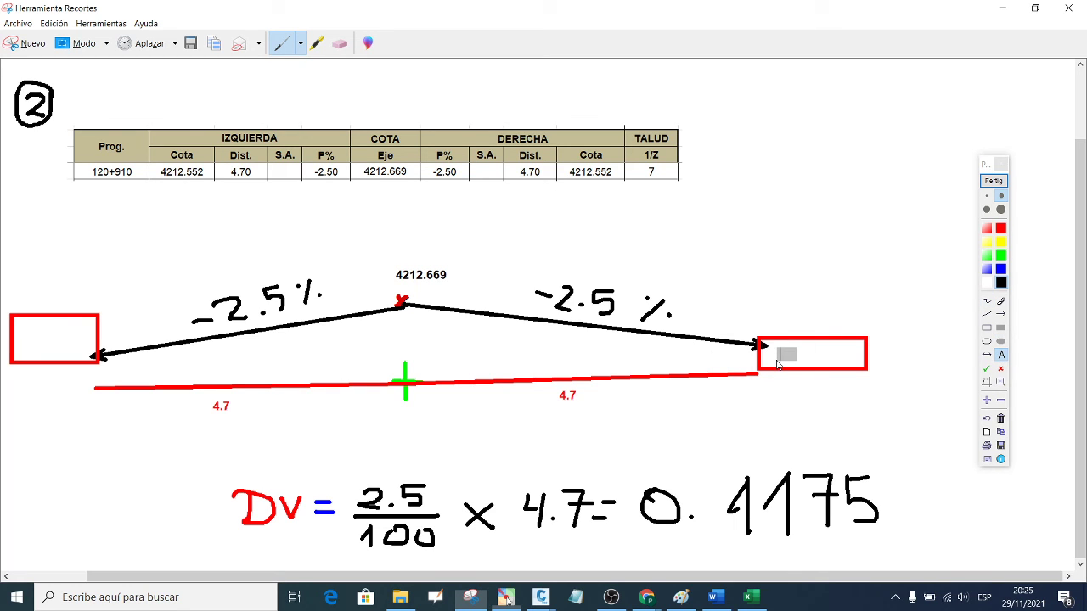
type("42")
type("12.")
type("552")
left_click(988, 371)
left_click(1002, 356)
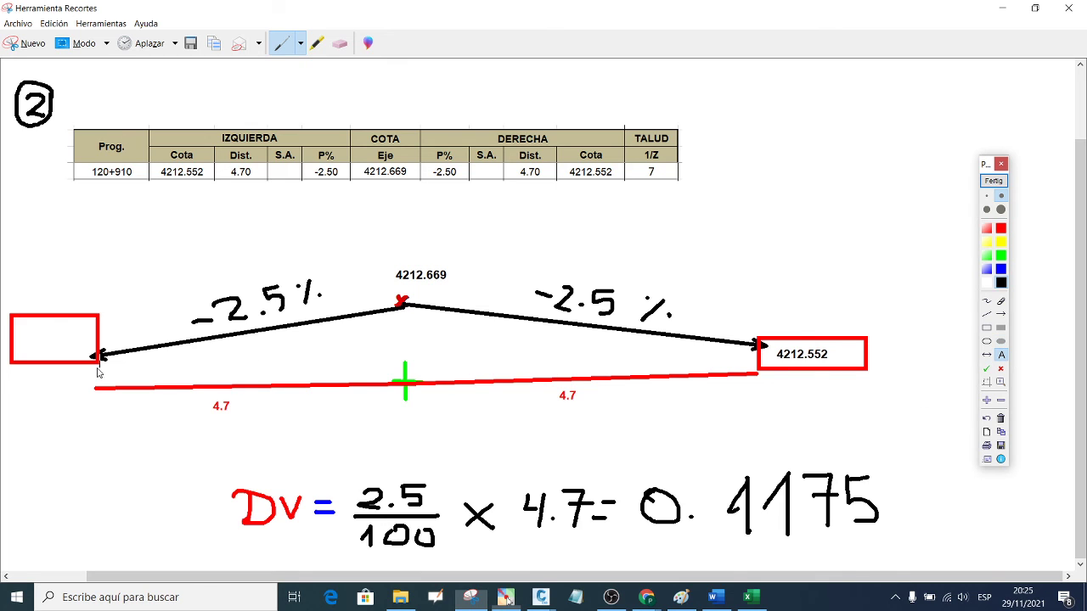
- Type the elevation 4212.552 inside the left red box
left_click(26, 339)
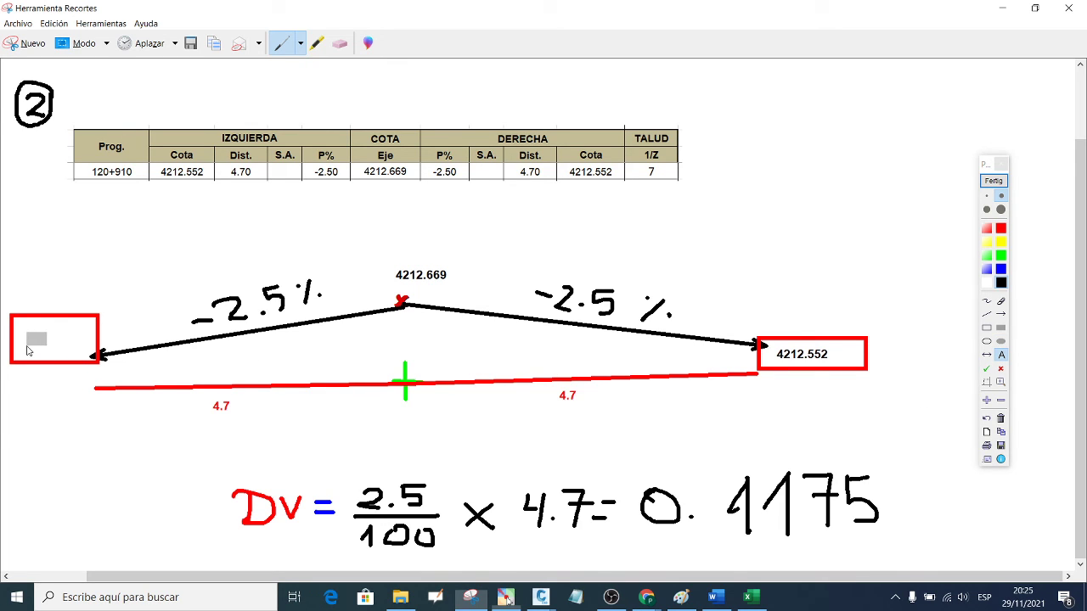
type("42")
type("1")
type("2.5")
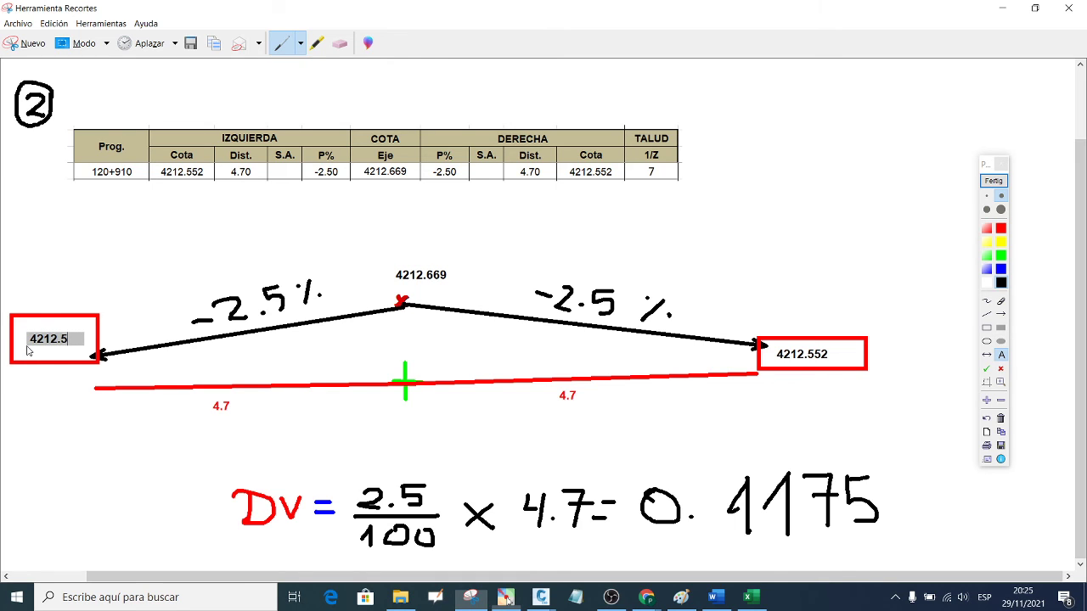
type("52")
left_click(543, 405)
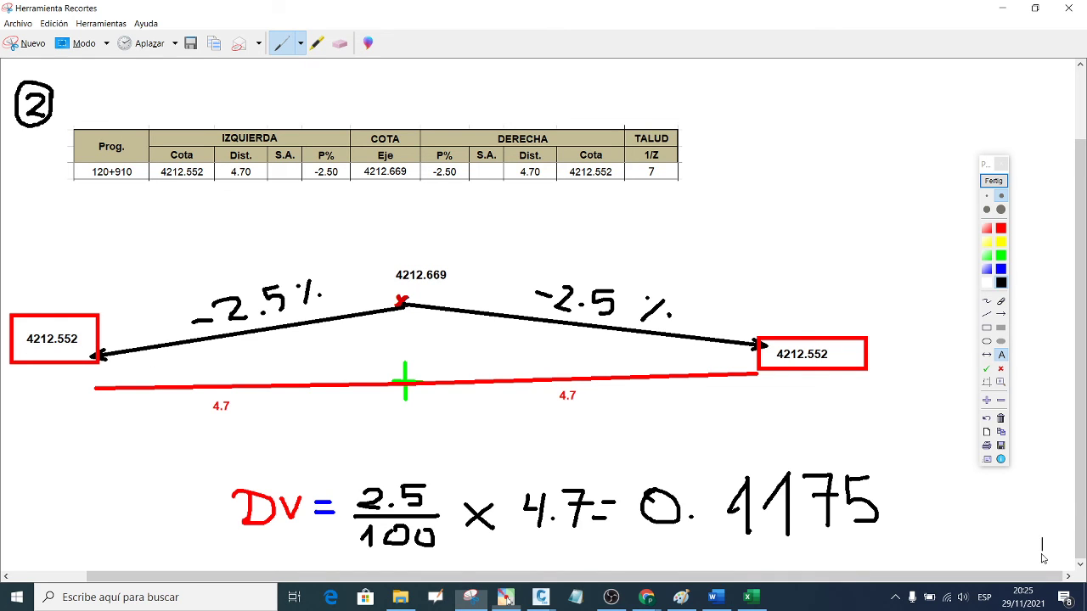
left_click(1002, 356)
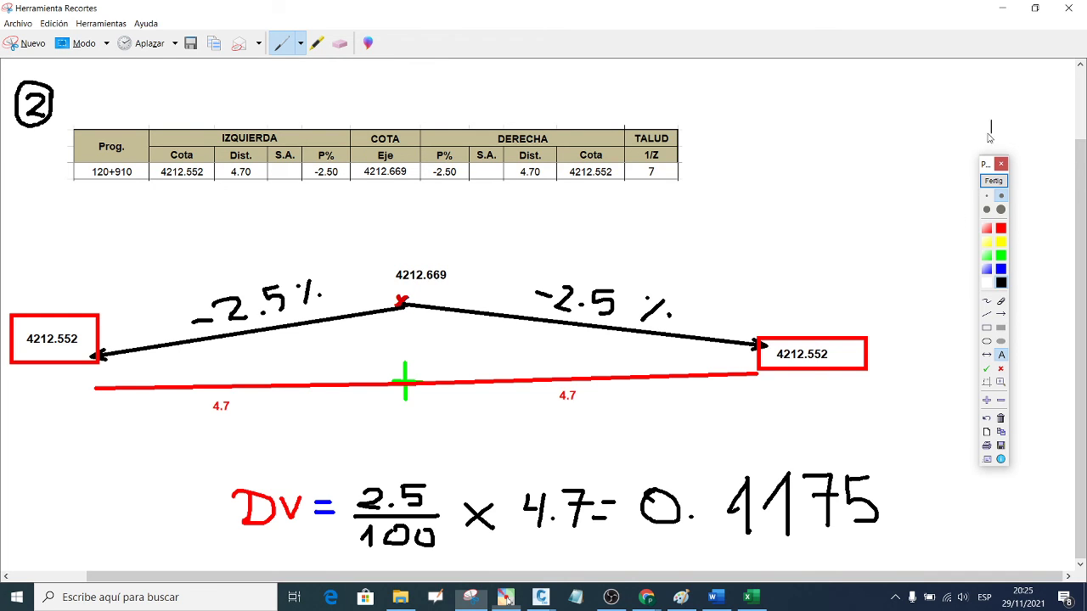
- Close Pointofix and send the annotated sketch image to the WhatsApp class chat
left_click(1002, 164)
left_click(1005, 9)
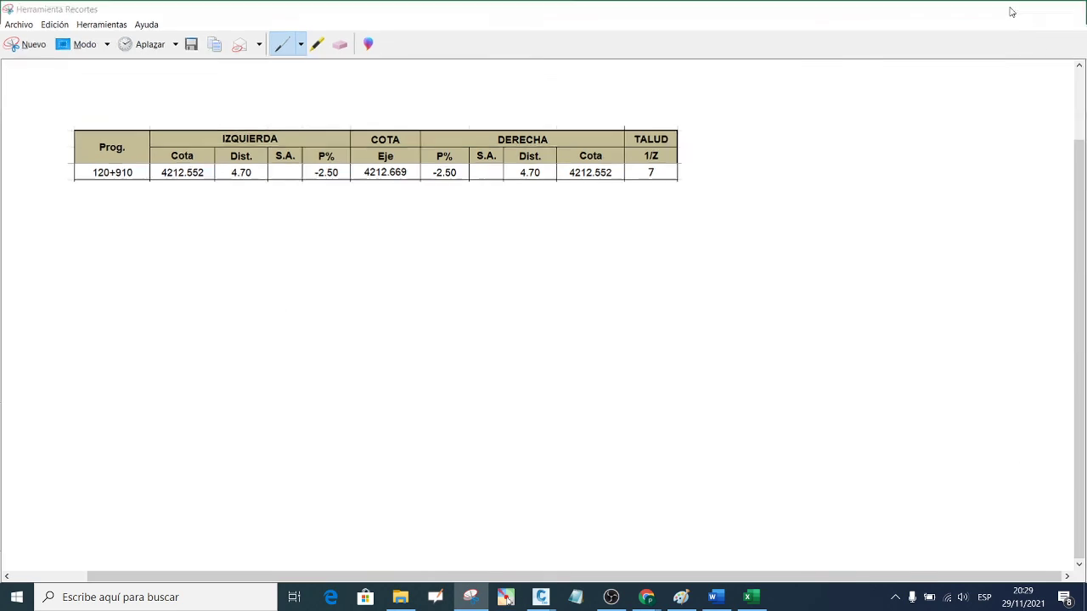
left_click(569, 520)
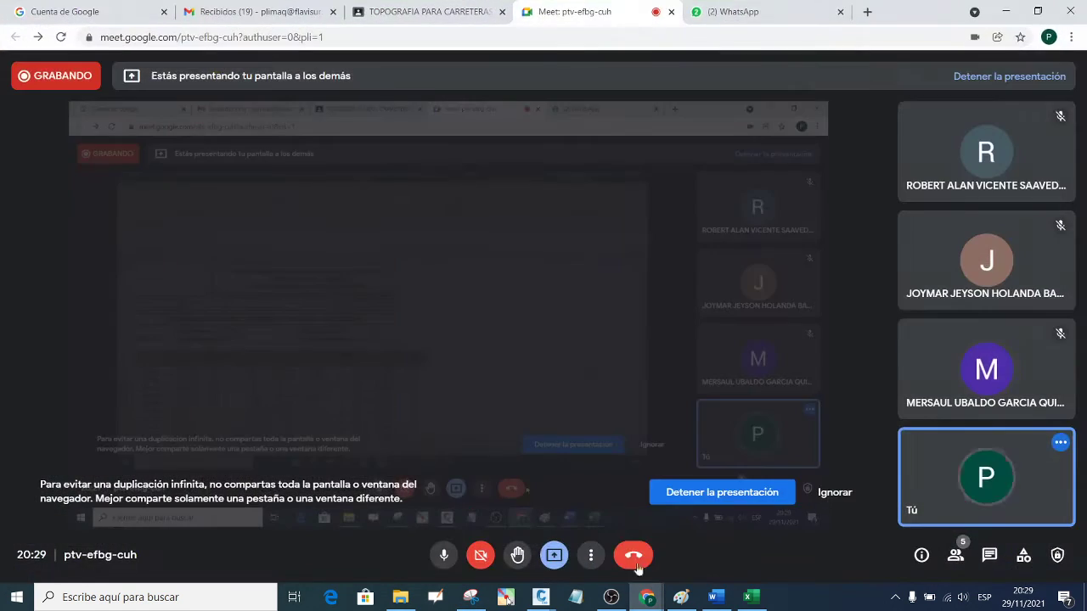
left_click(747, 11)
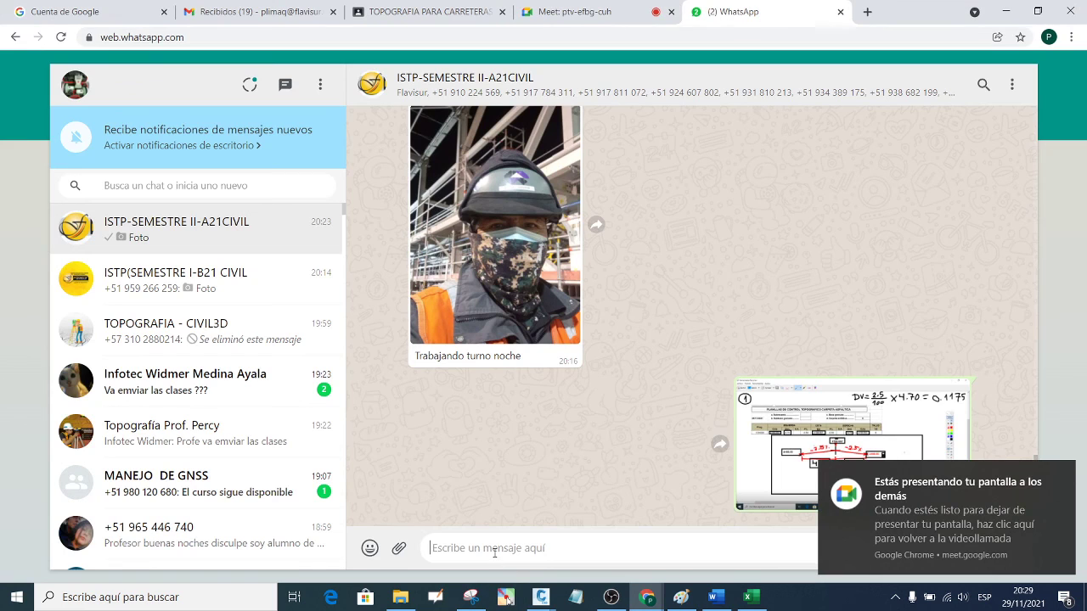
key("ctrl+v")
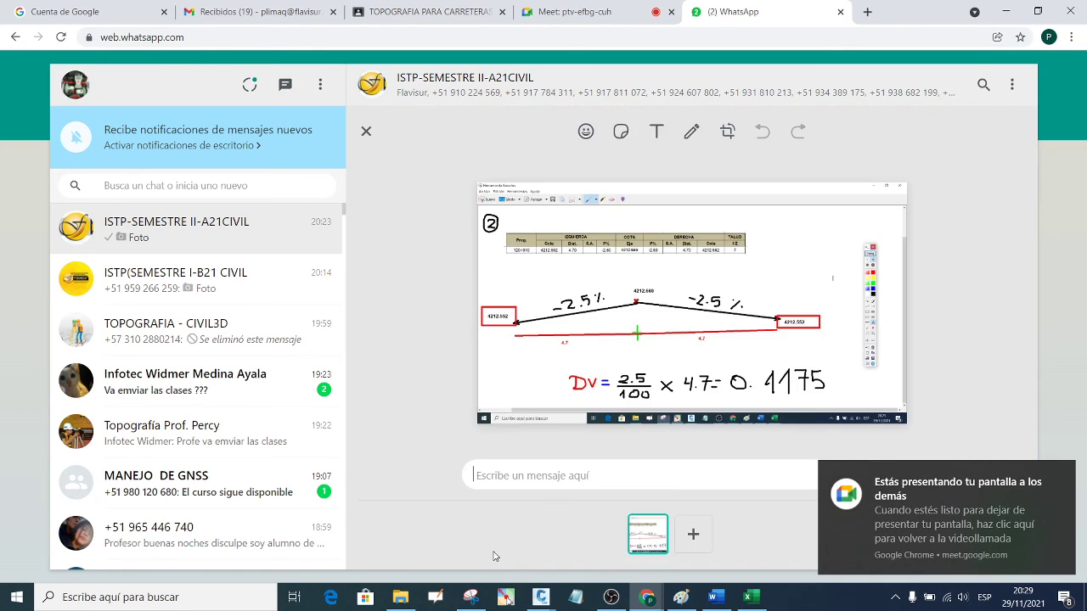
key("Return")
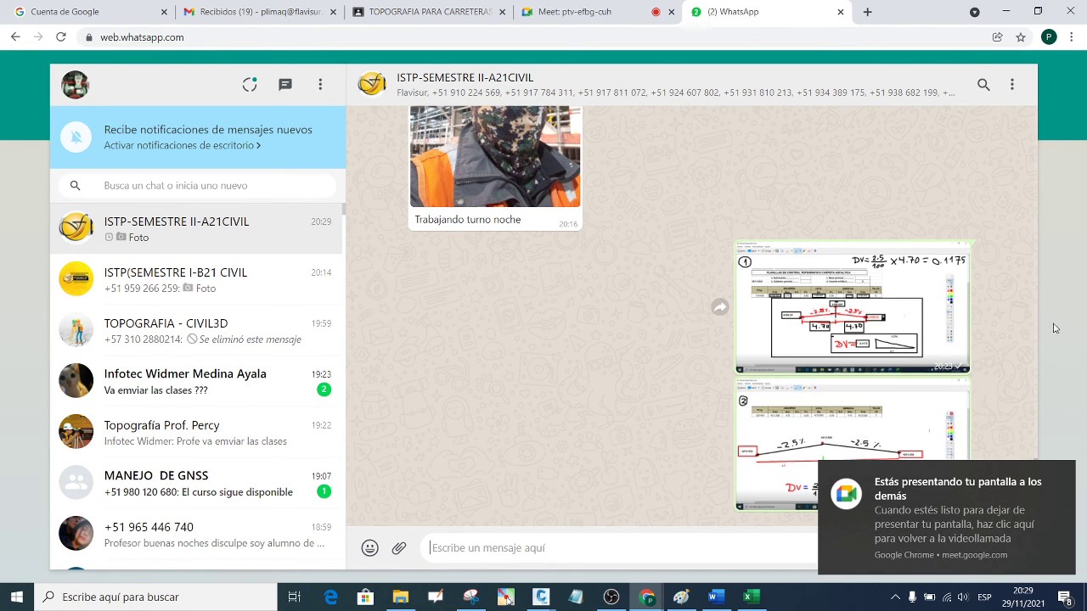
- Send the Google Meet screenshot to the same WhatsApp chat
left_click(1060, 484)
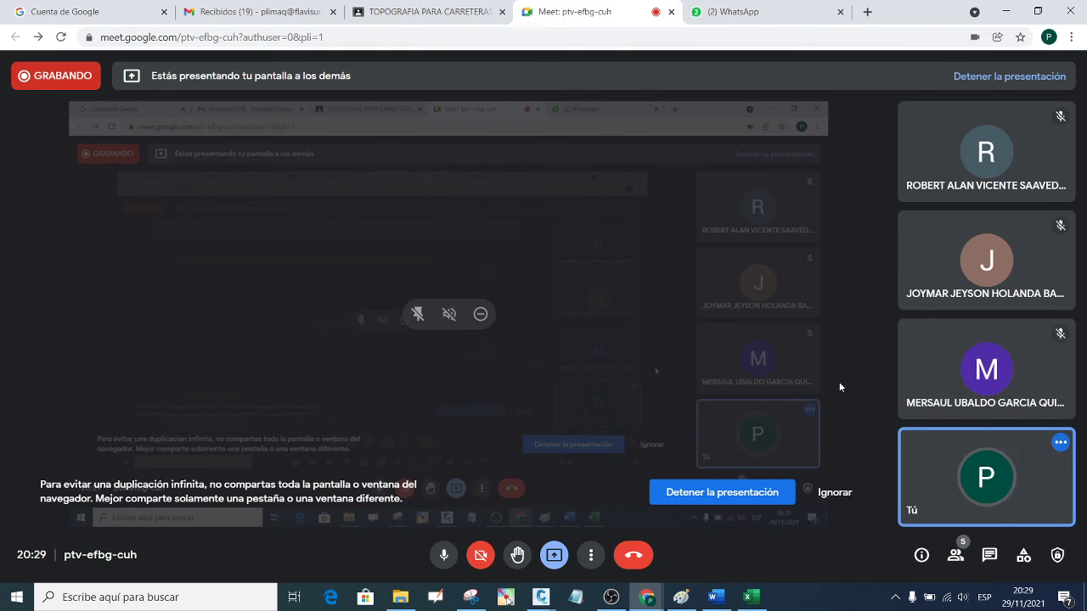
mouse_move(856, 371)
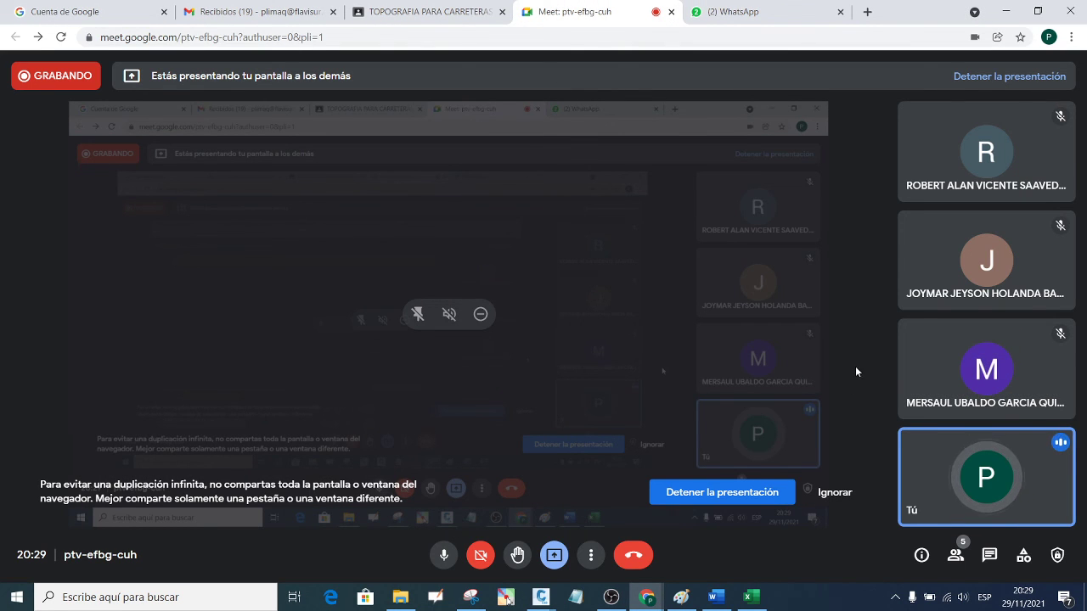
left_click(1006, 10)
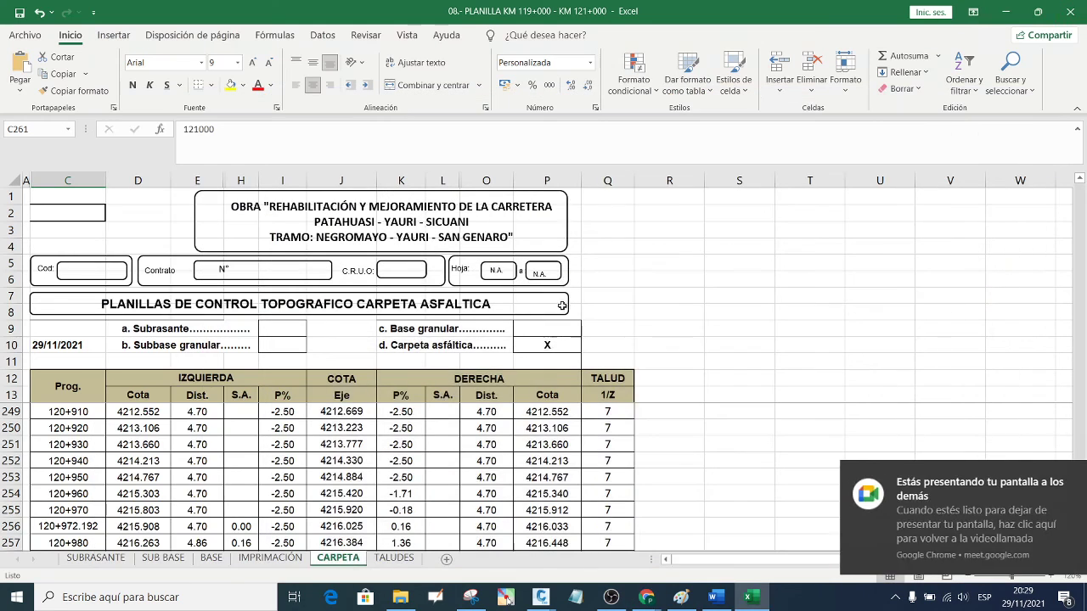
mouse_move(646, 597)
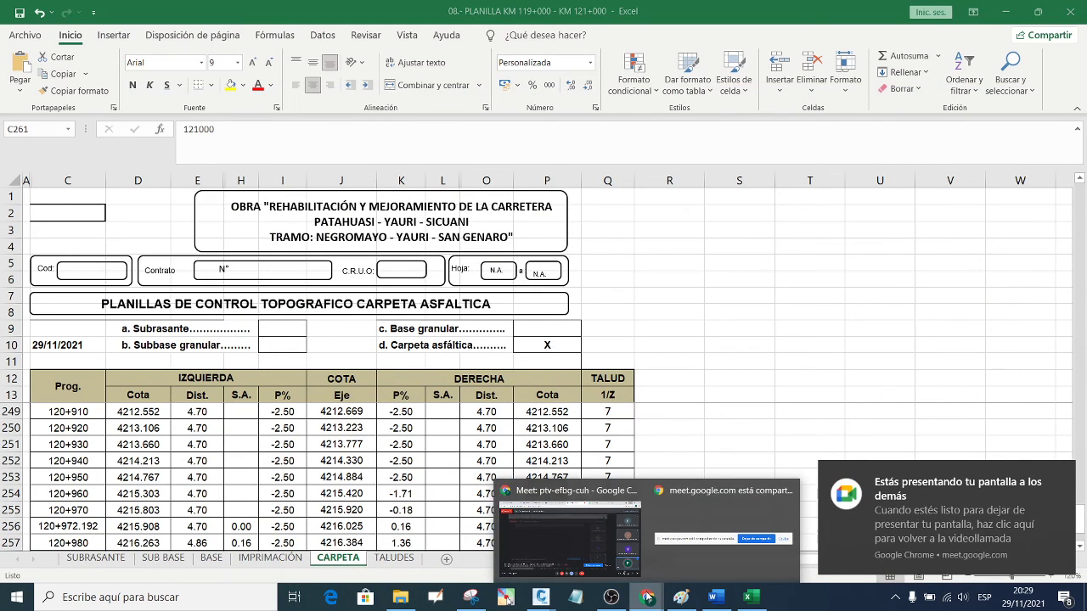
left_click(581, 547)
left_click(731, 12)
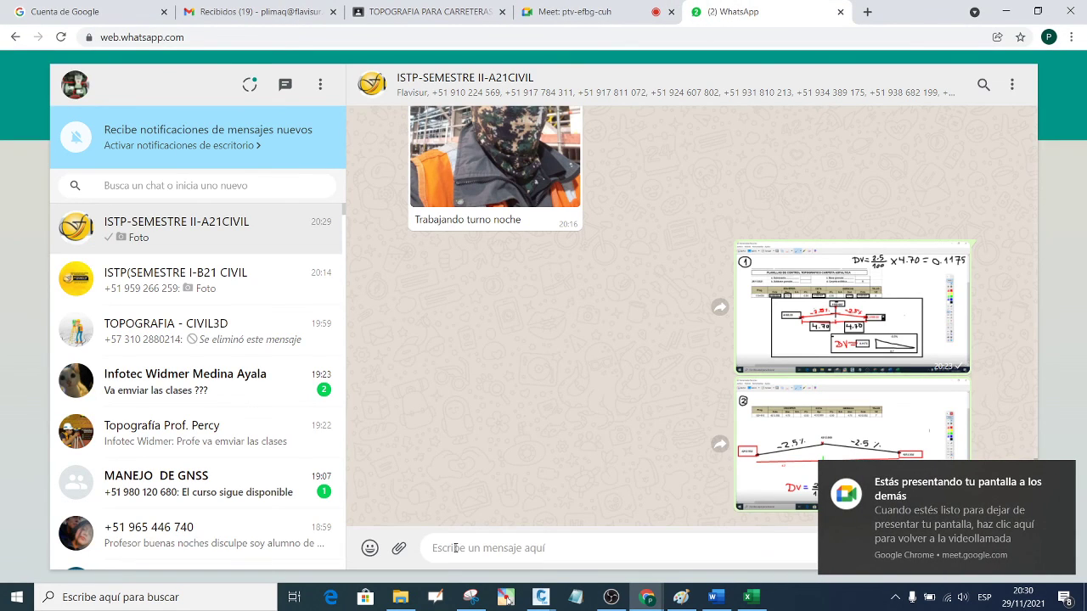
key("ctrl+v")
key("Return")
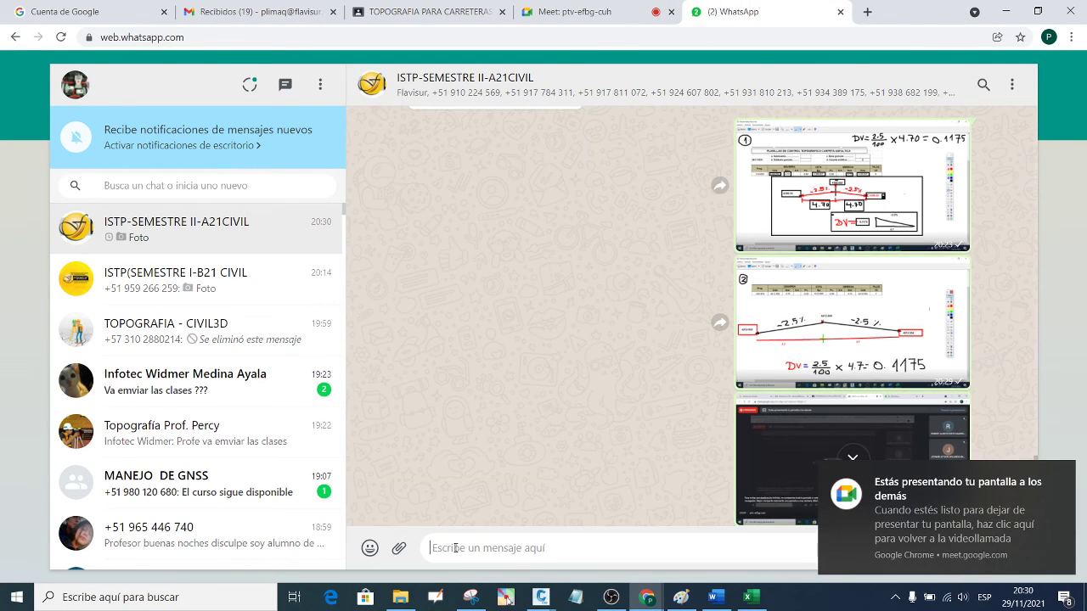
left_click(1064, 474)
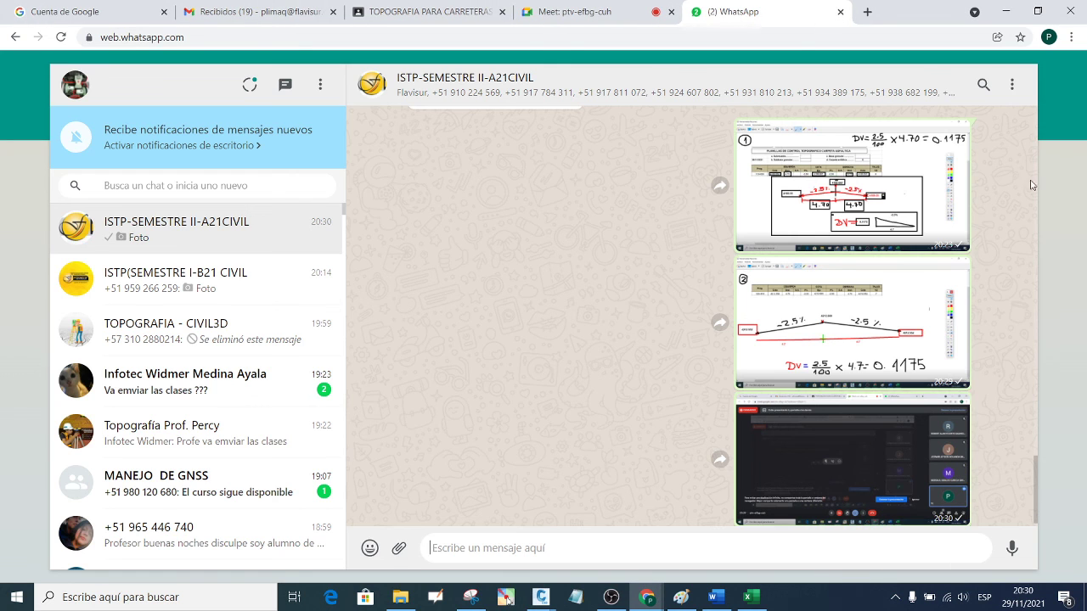
- Minimize Chrome to reveal Excel's CARPETA sheet with stations 120+910 to 120+980
left_click(1005, 11)
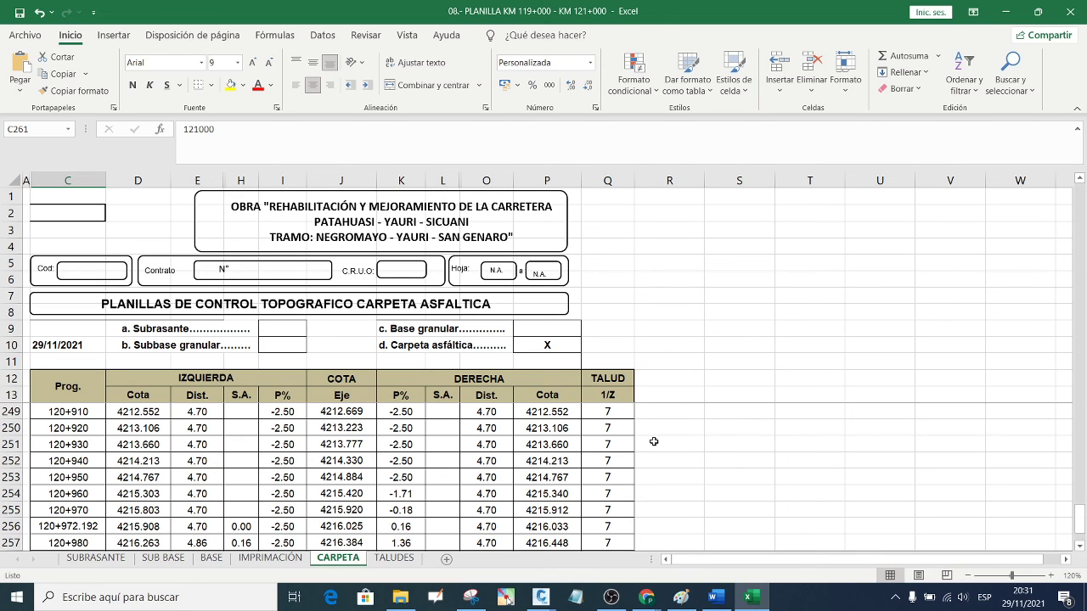
- Post the CARPETA table screenshot to the WhatsApp class group, then return to the Excel workbook
mouse_move(646, 597)
left_click(591, 487)
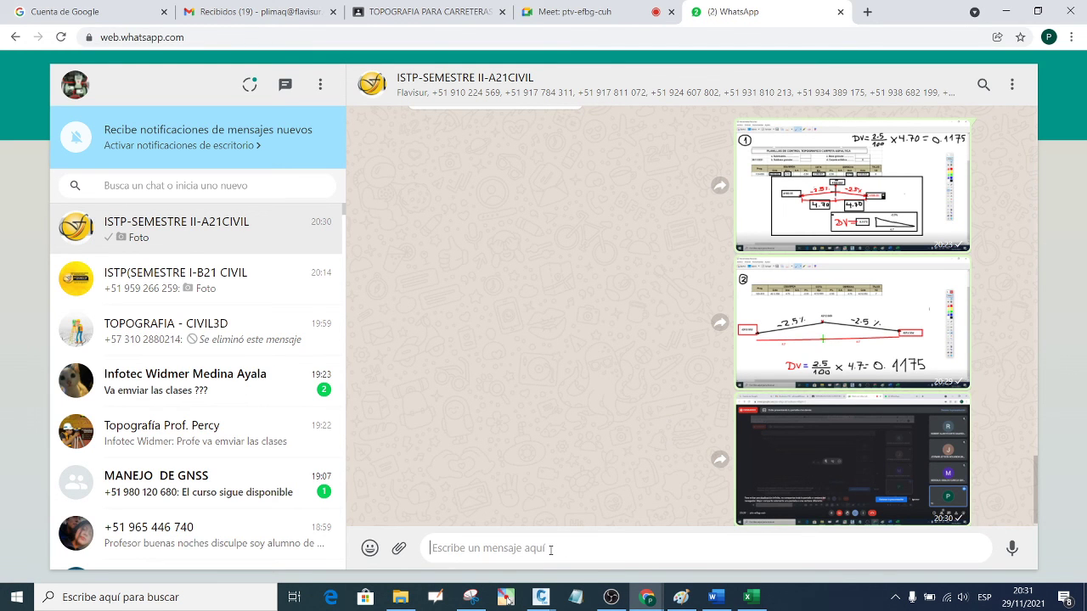
key("ctrl+v")
key("Return")
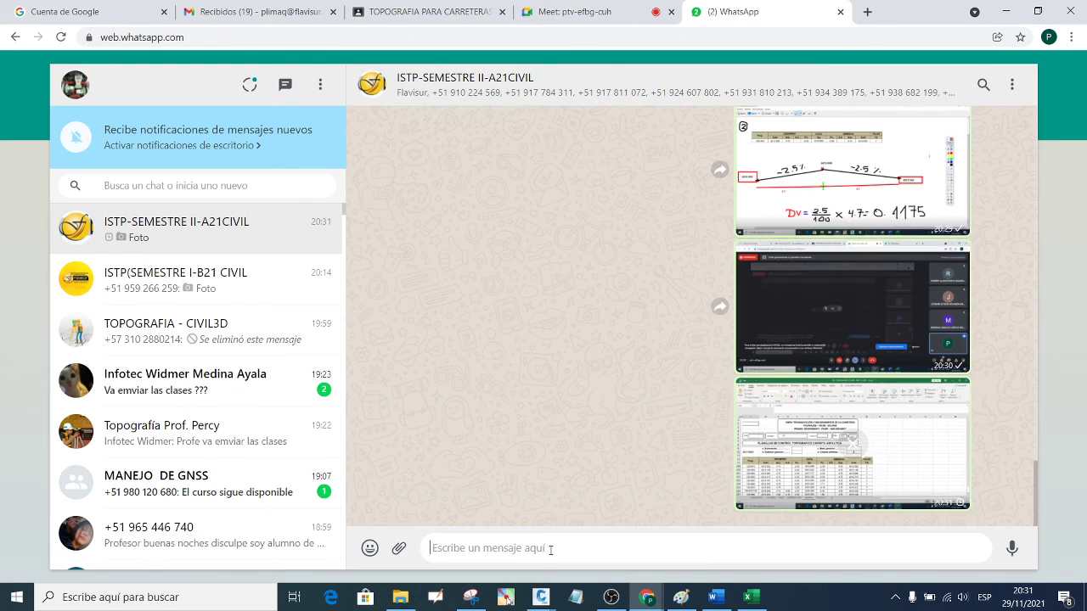
left_click(1005, 11)
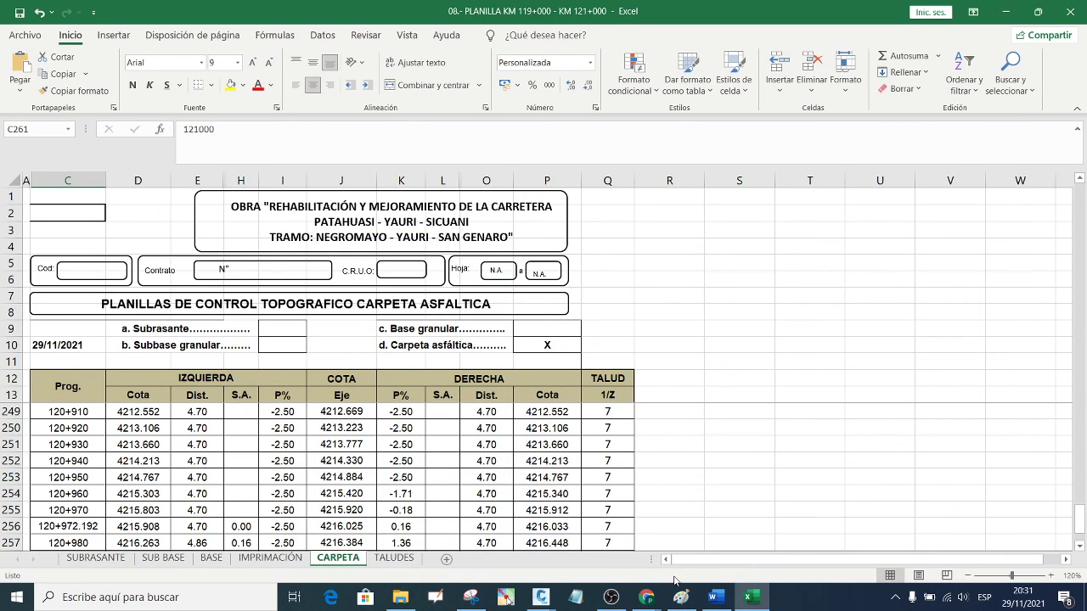